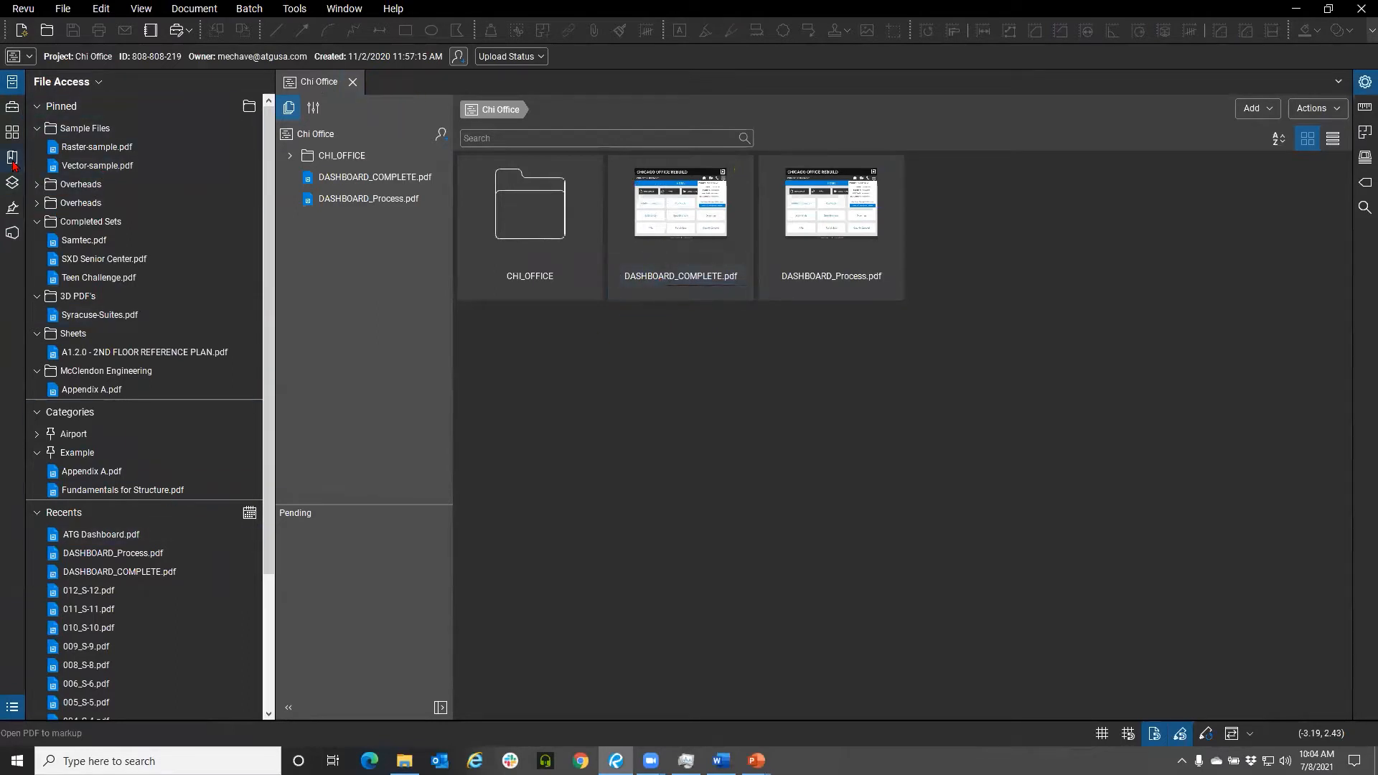
# Switch the Studio session from the Chi Office project to the Chicago Office Rebuild project and hide the project list
pyautogui.click(12, 235)
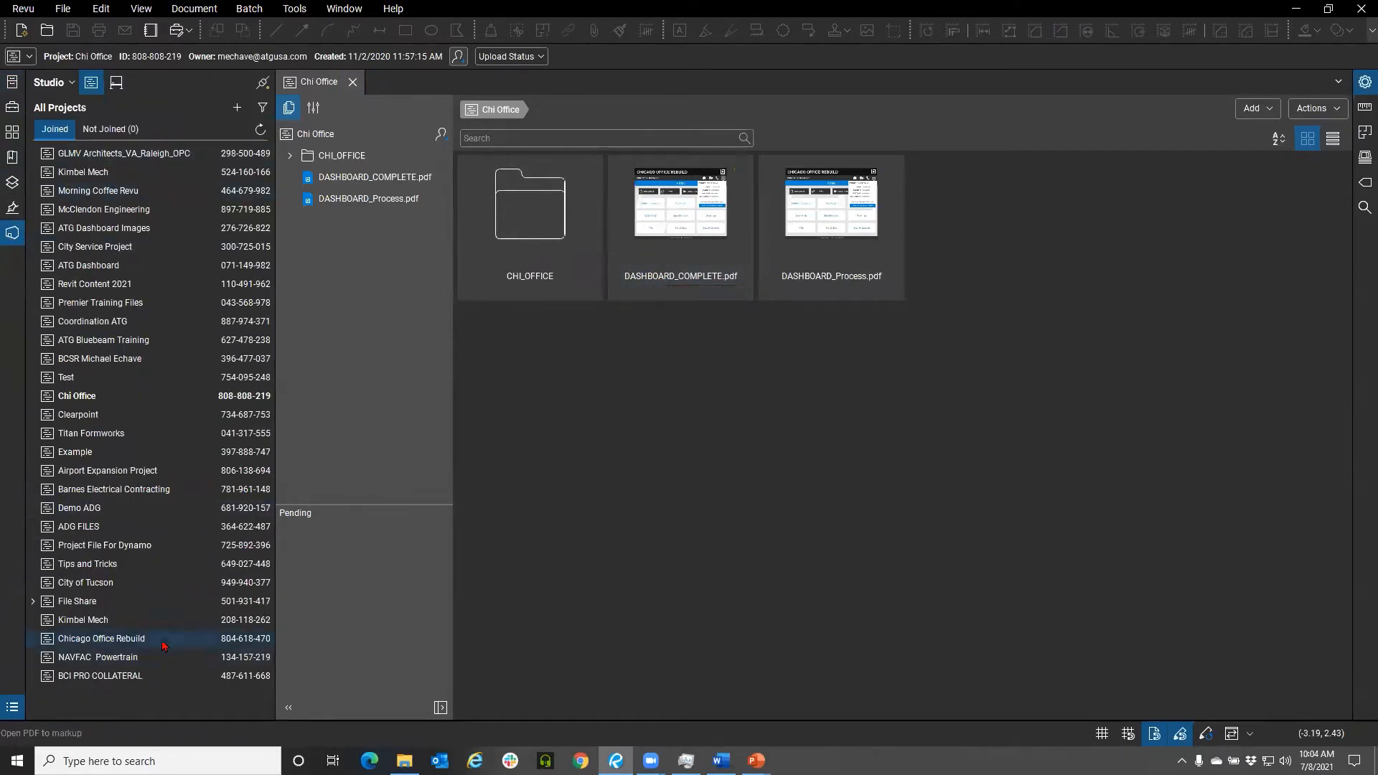
pyautogui.click(352, 82)
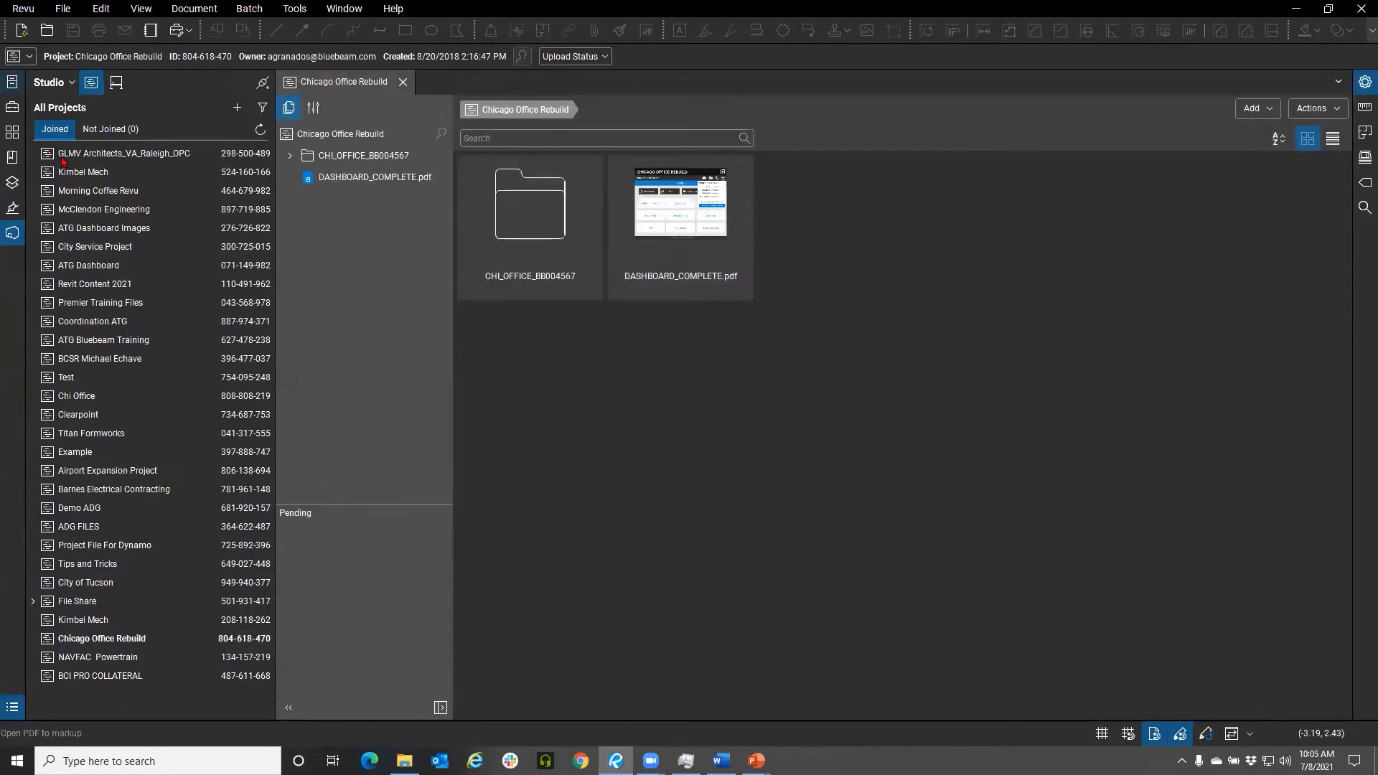
pyautogui.click(12, 233)
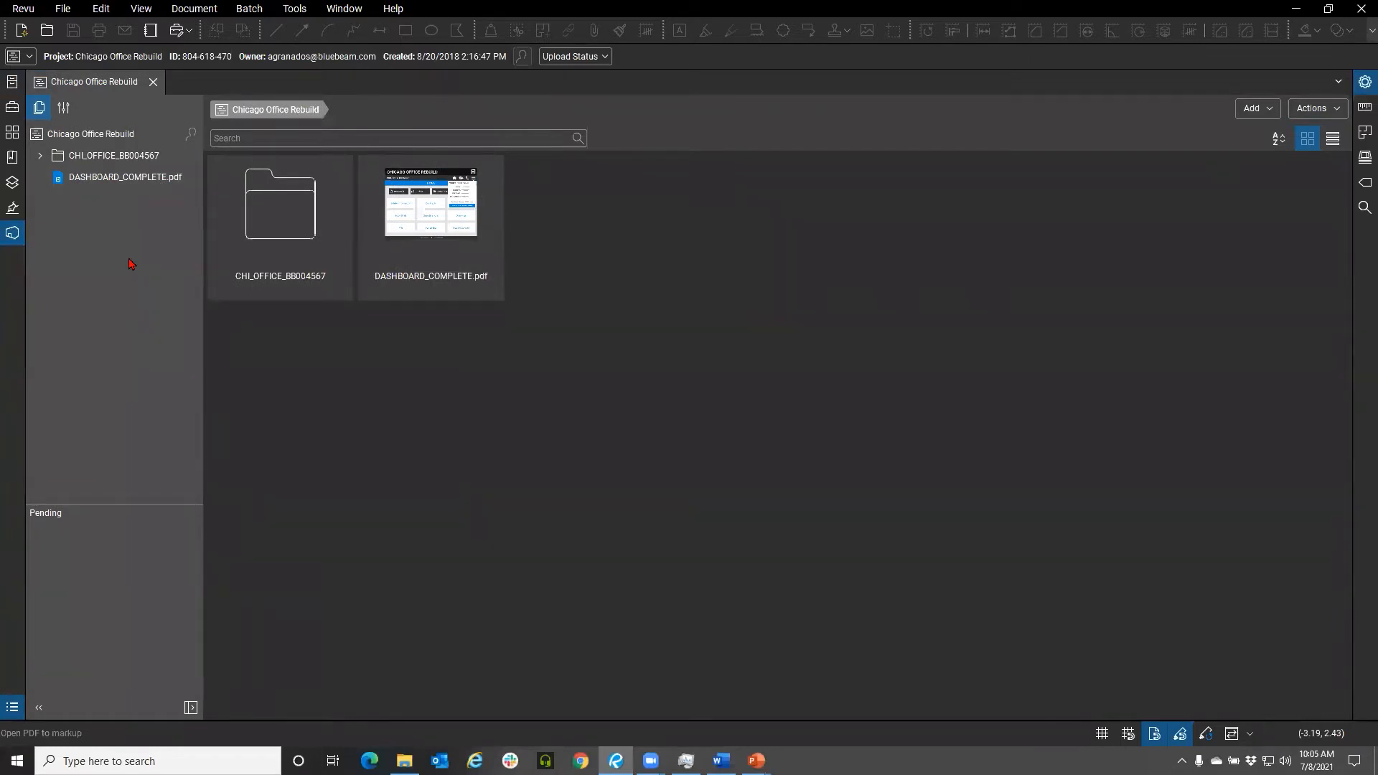
# Browse File Explorer through Exercise Documents, Configs and PDF Summary folders and close the window
pyautogui.moveTo(405, 760)
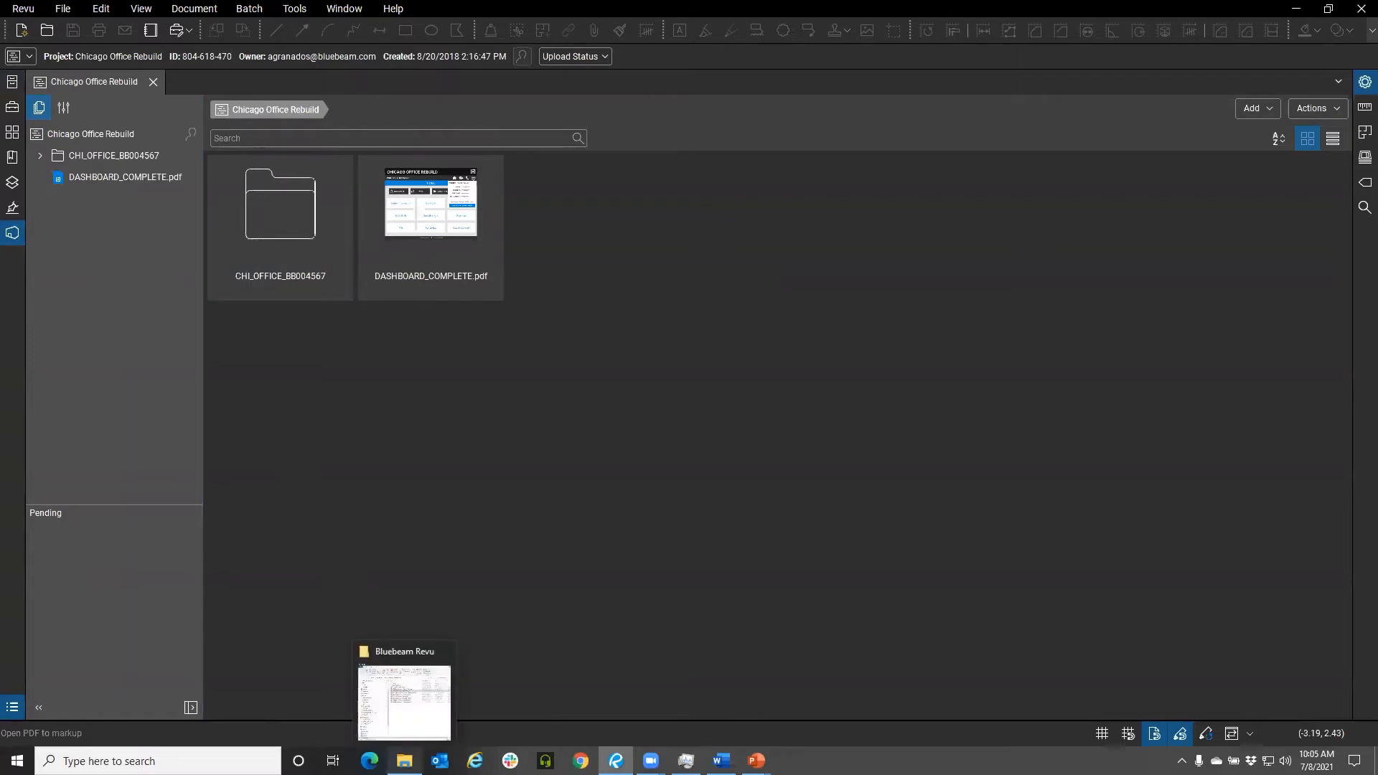
pyautogui.rightClick(405, 761)
pyautogui.click(509, 517)
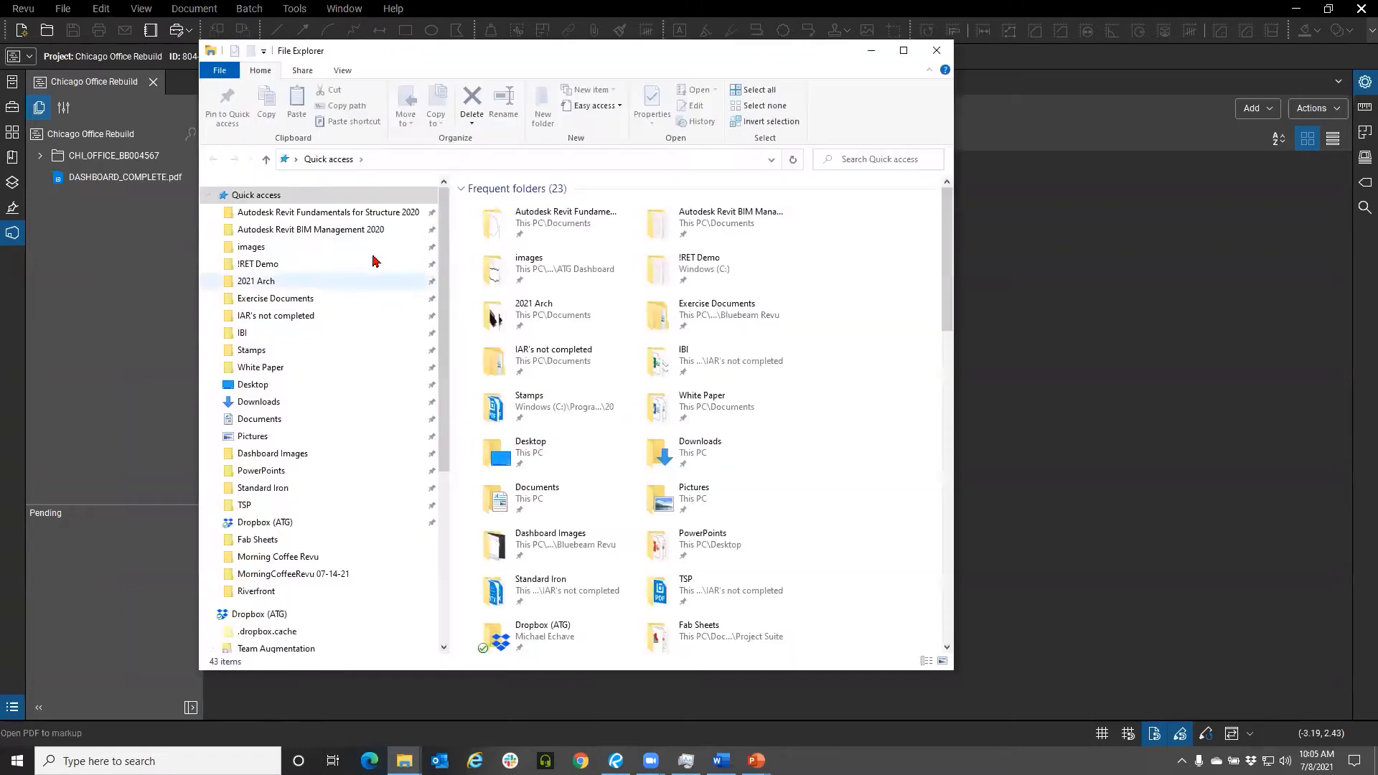
pyautogui.scroll(-1, 372, 262)
pyautogui.click(276, 270)
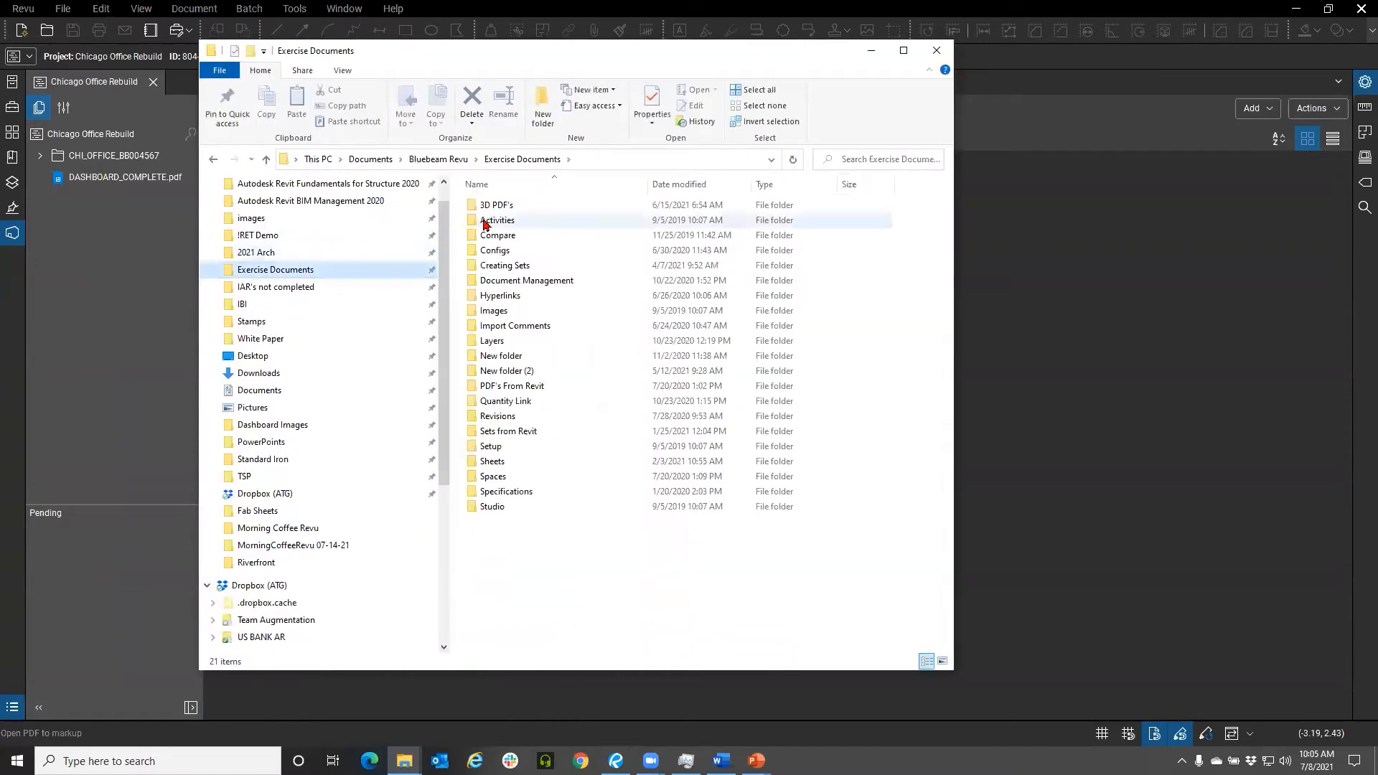
pyautogui.doubleClick(571, 253)
pyautogui.doubleClick(486, 211)
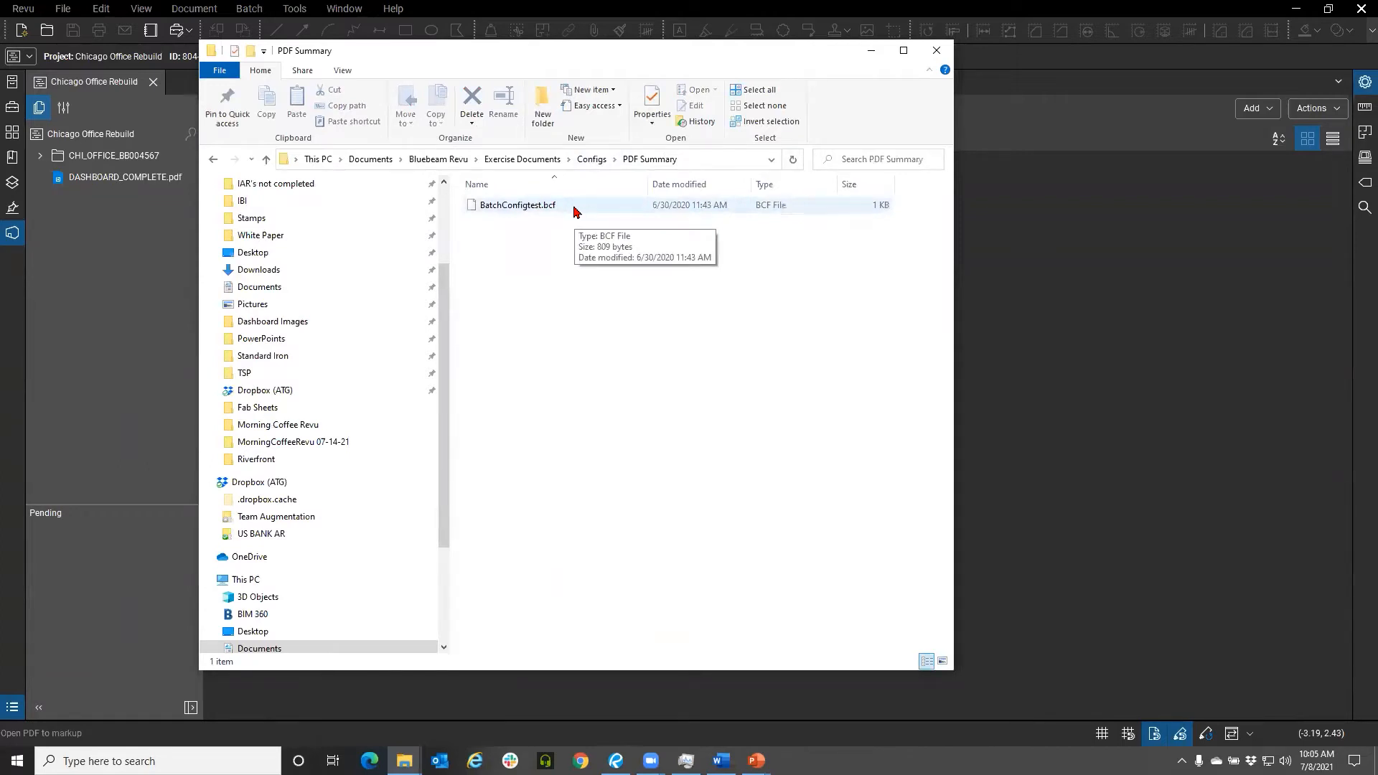
pyautogui.click(937, 50)
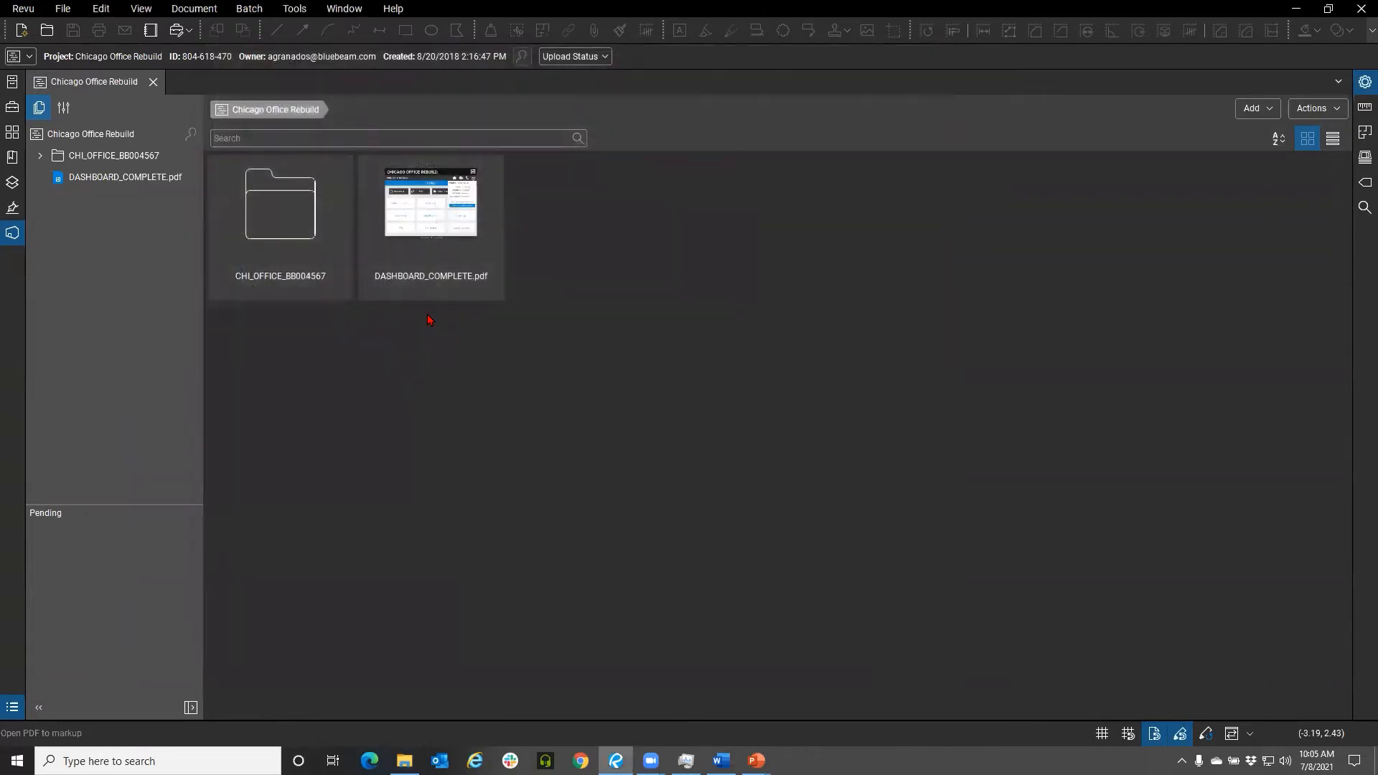
# Open DASHBOARD_COMPLETE.pdf, go to its Home page and close the project information menu
pyautogui.doubleClick(412, 262)
pyautogui.click(744, 426)
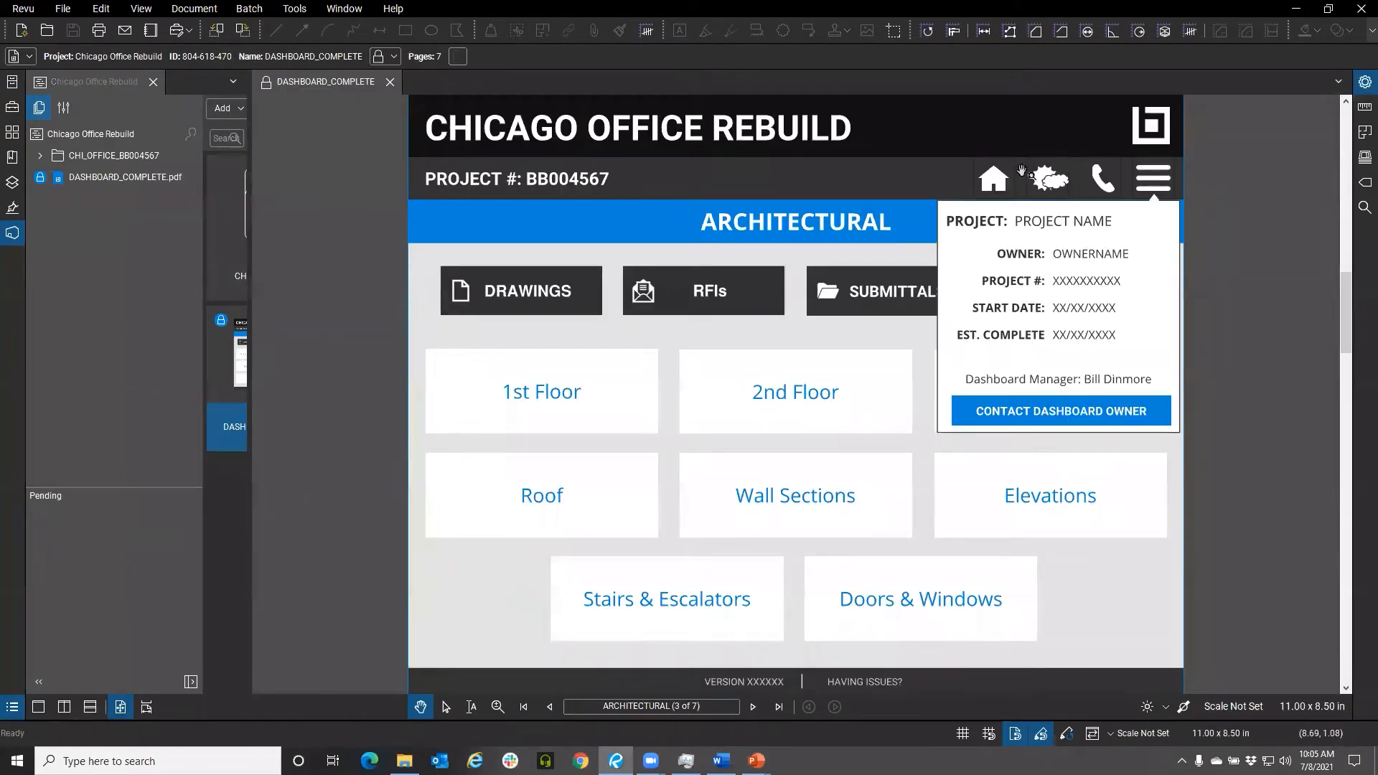
pyautogui.click(994, 179)
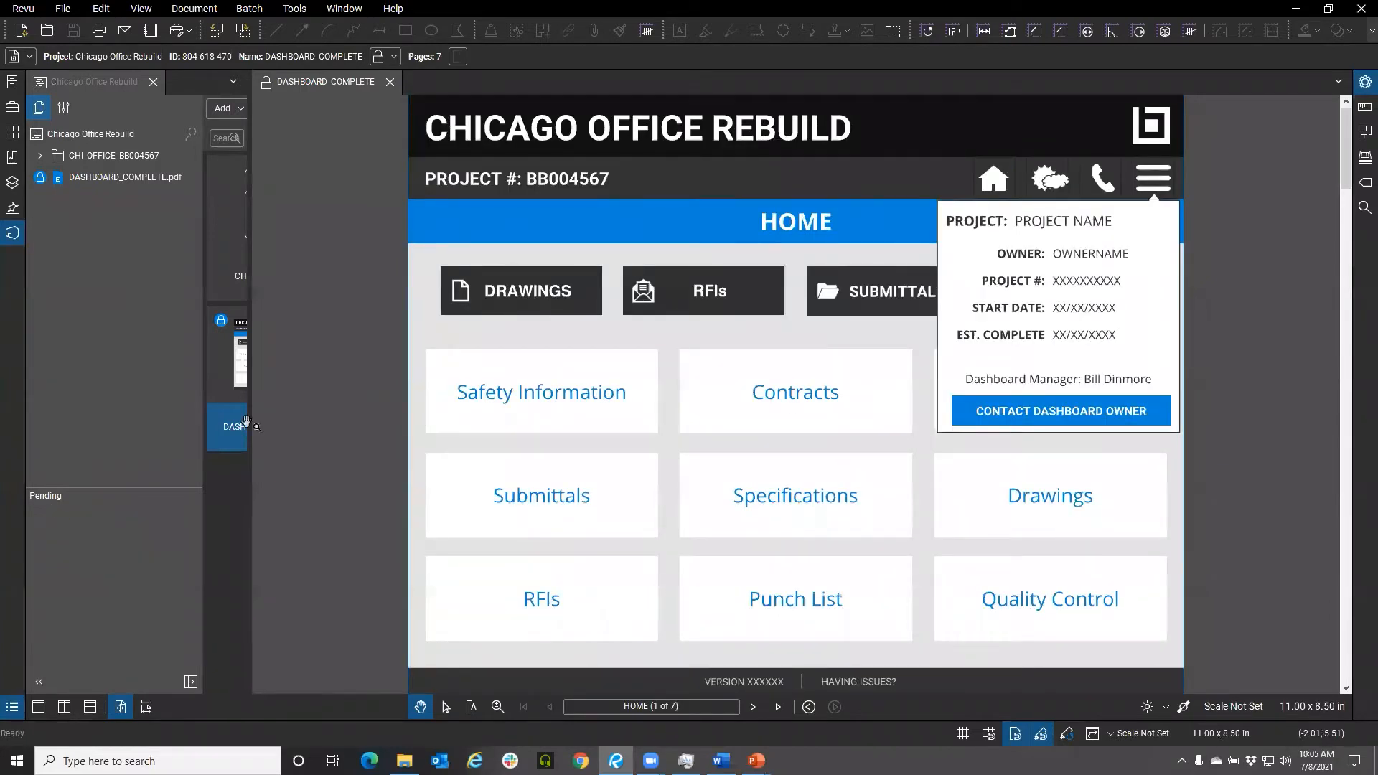
pyautogui.click(1155, 185)
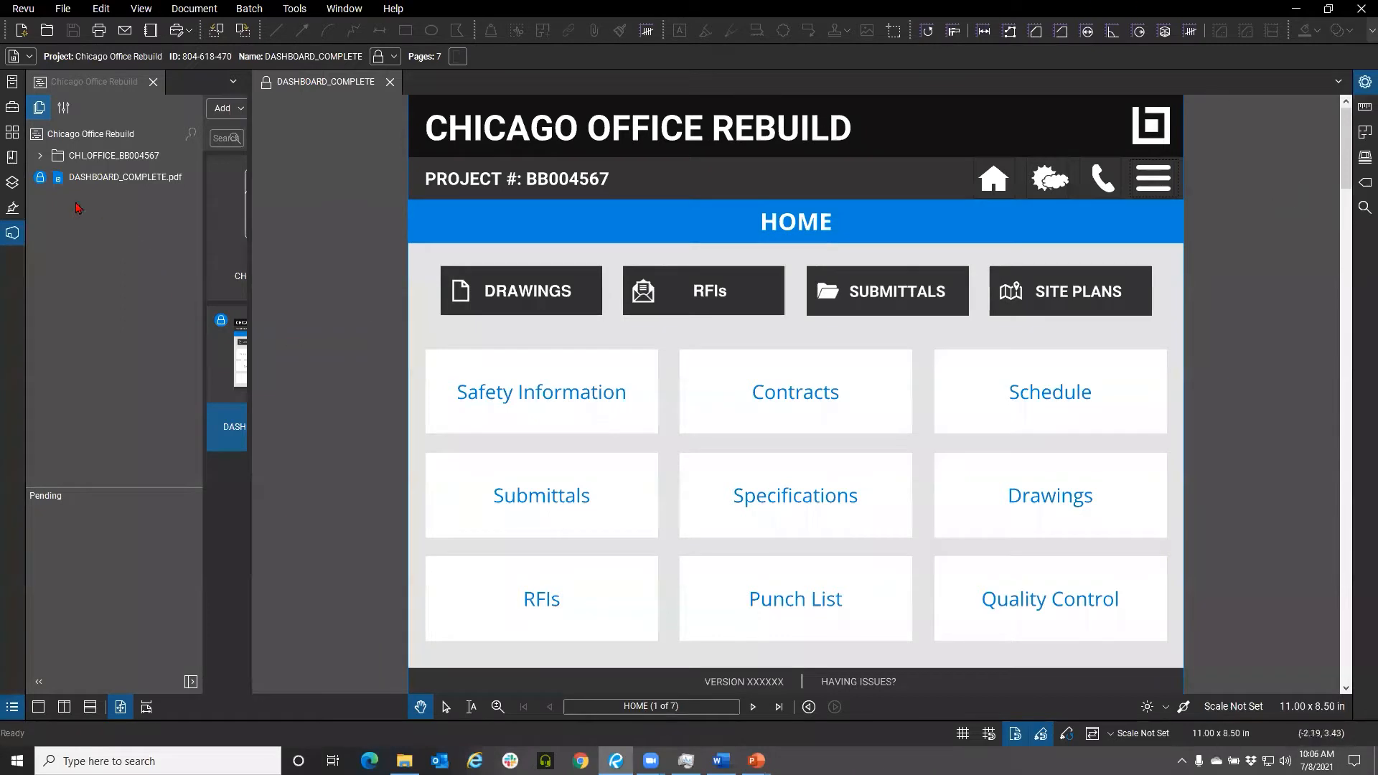
# Expand the CHI_OFFICE_BB004567 folder tree down to Drawings and Electrical, and collapse it again
pyautogui.click(40, 159)
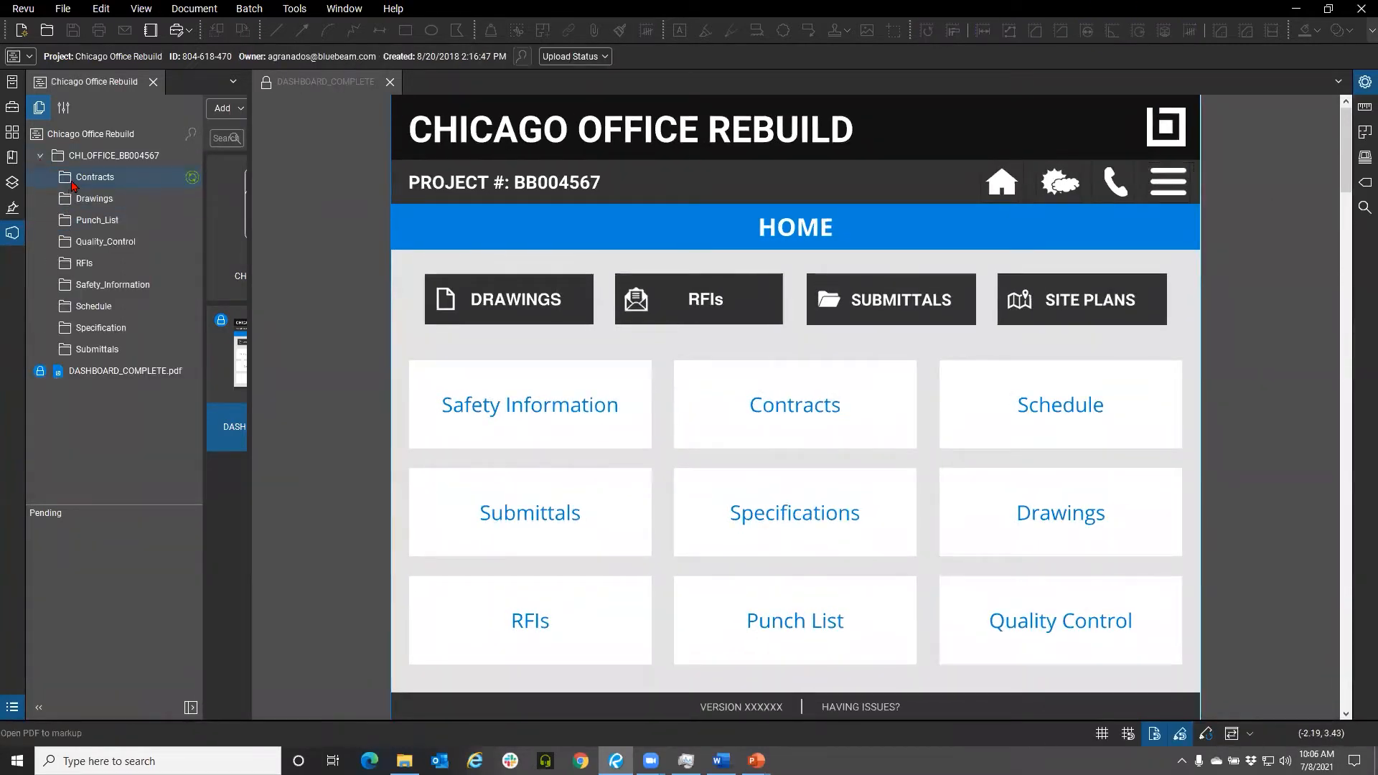
pyautogui.click(48, 198)
pyautogui.click(54, 263)
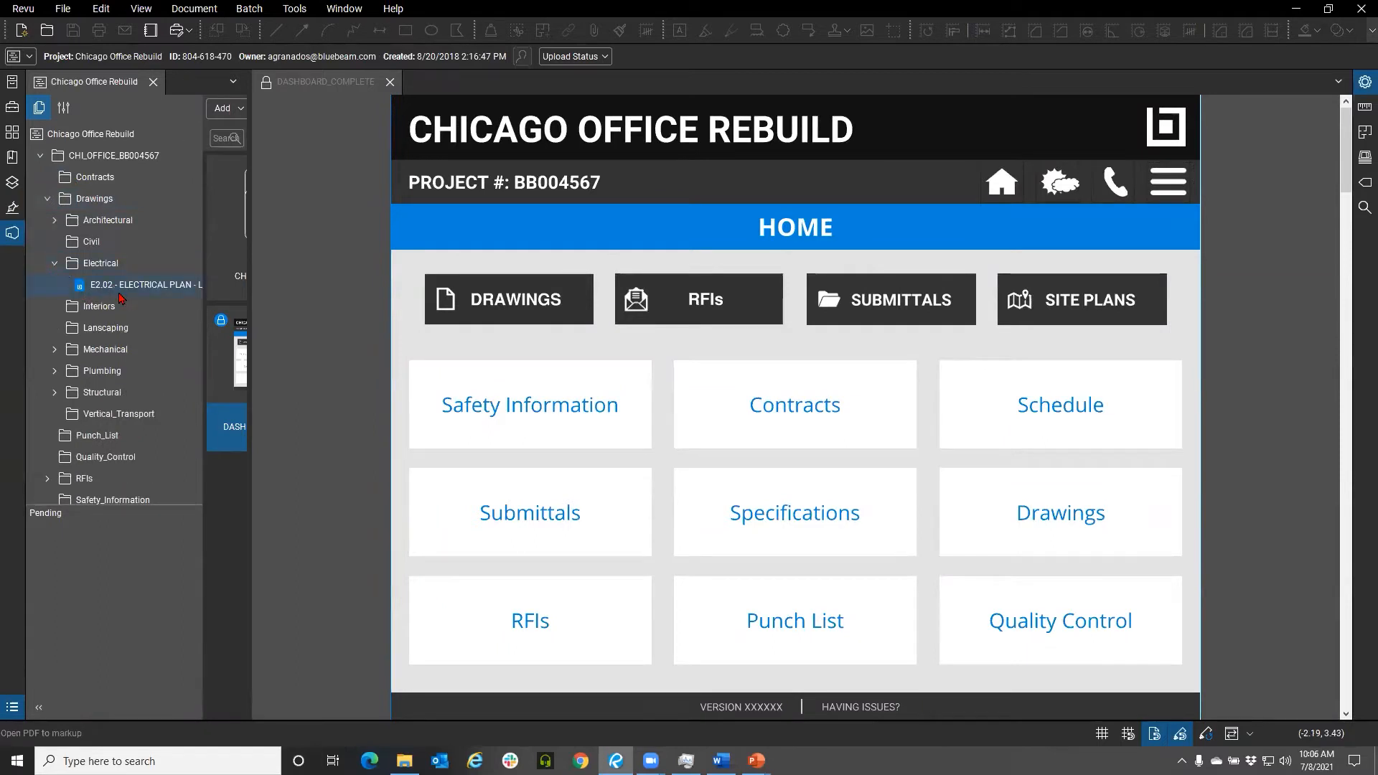
pyautogui.click(40, 157)
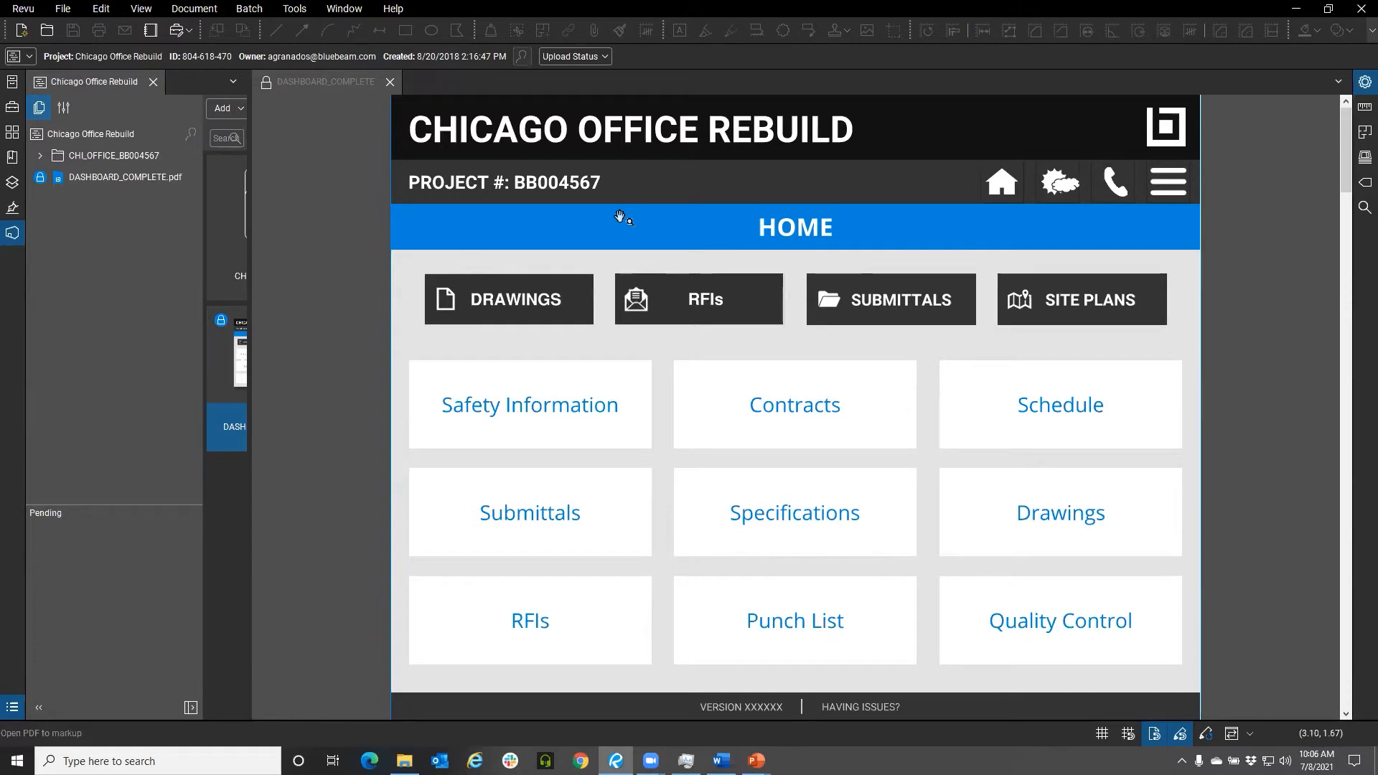
# Open RFI 101_Open.pdf through the dashboard's RFIs page and its RFI 100-149 link
pyautogui.click(694, 309)
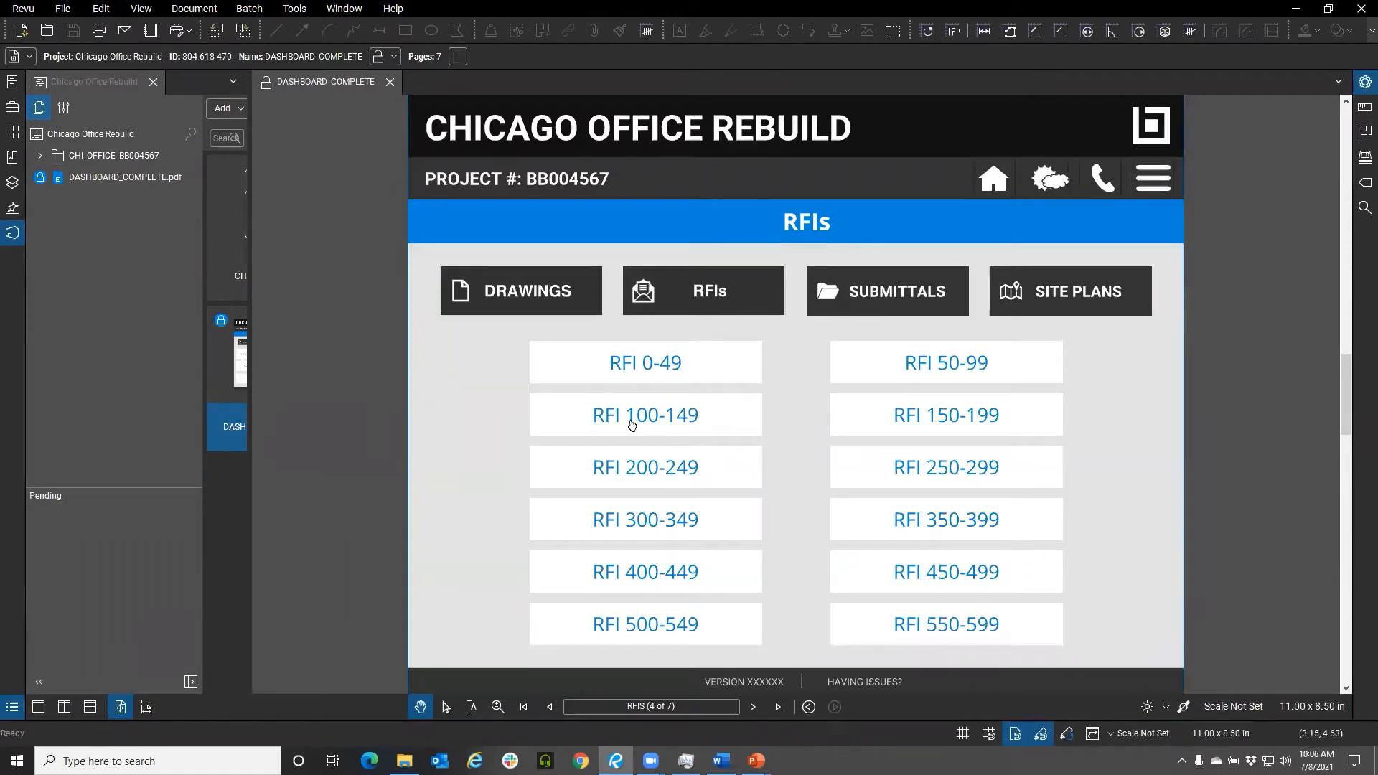
pyautogui.click(705, 424)
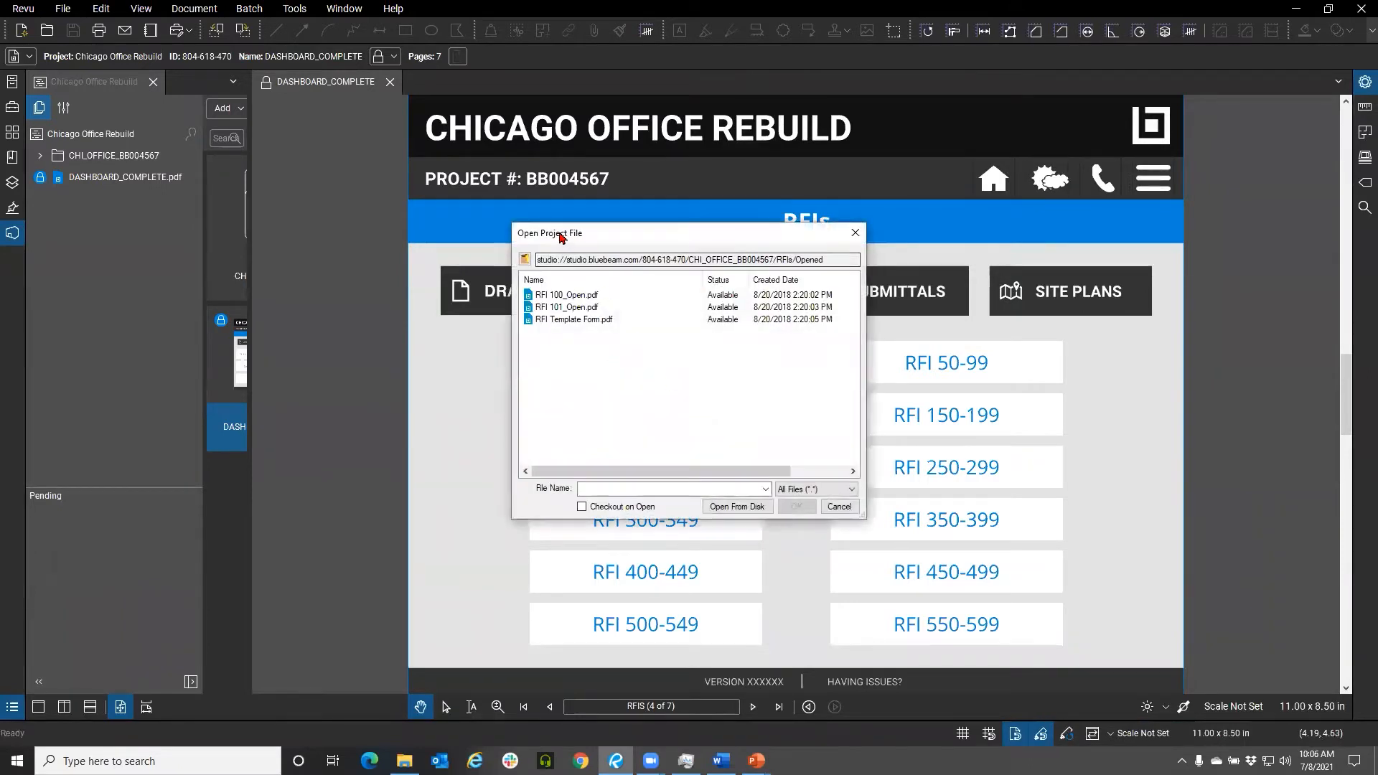
pyautogui.moveTo(561, 237); pyautogui.dragTo(510, 232)
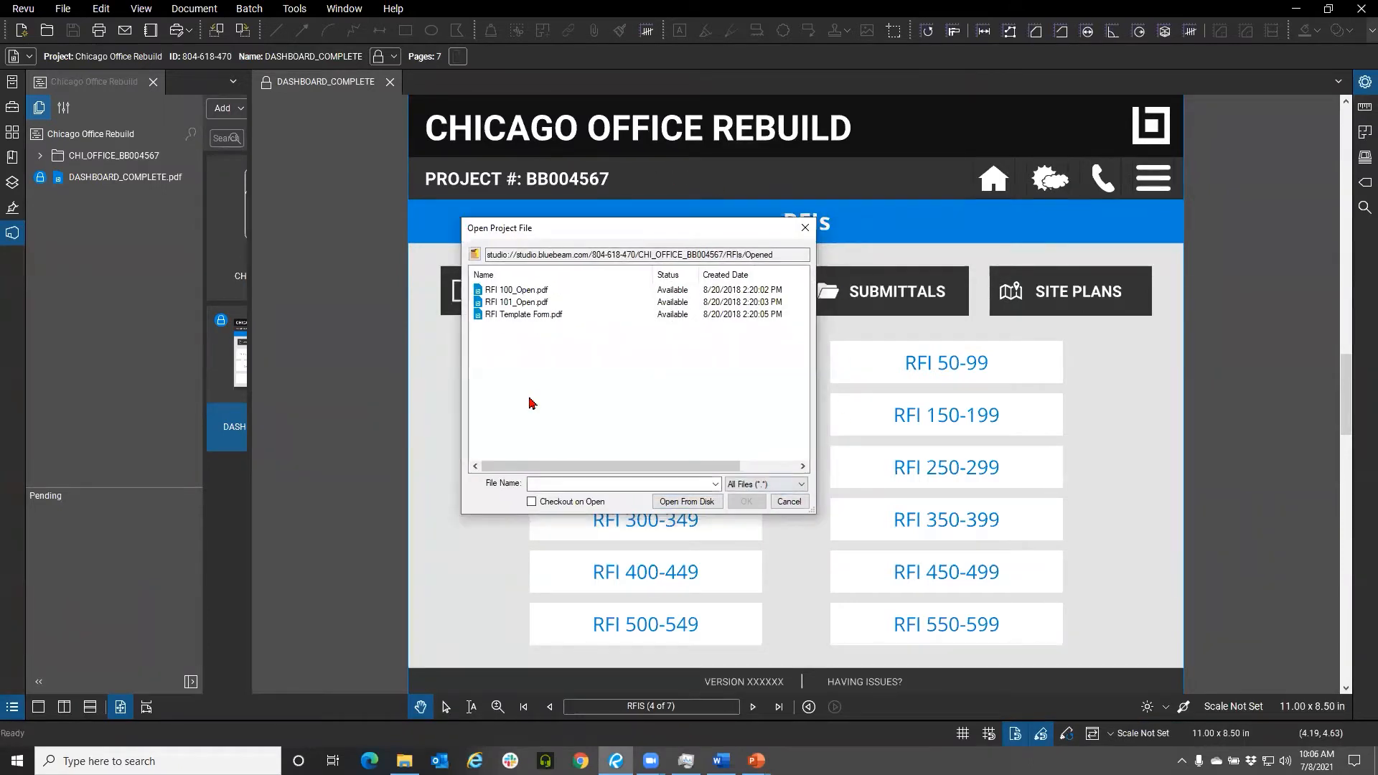
pyautogui.click(514, 305)
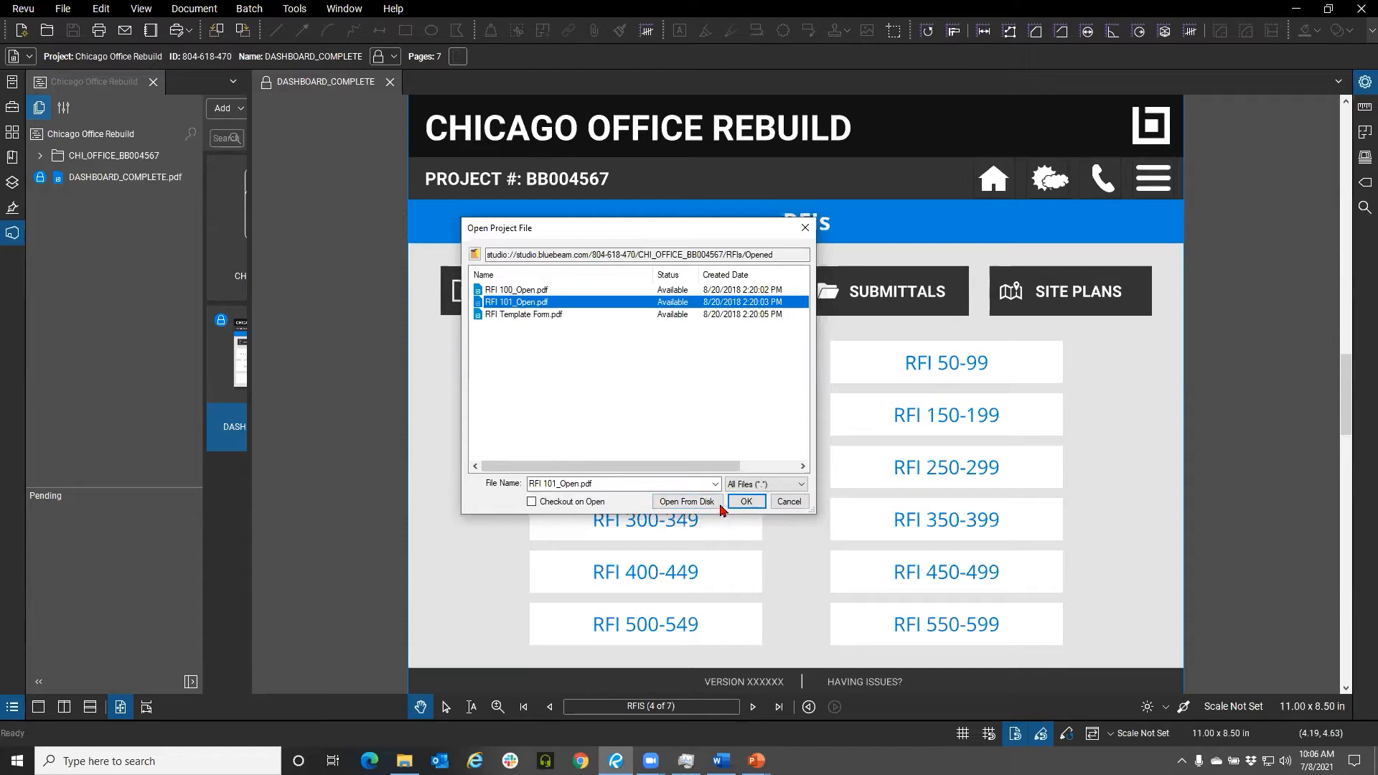
pyautogui.click(746, 502)
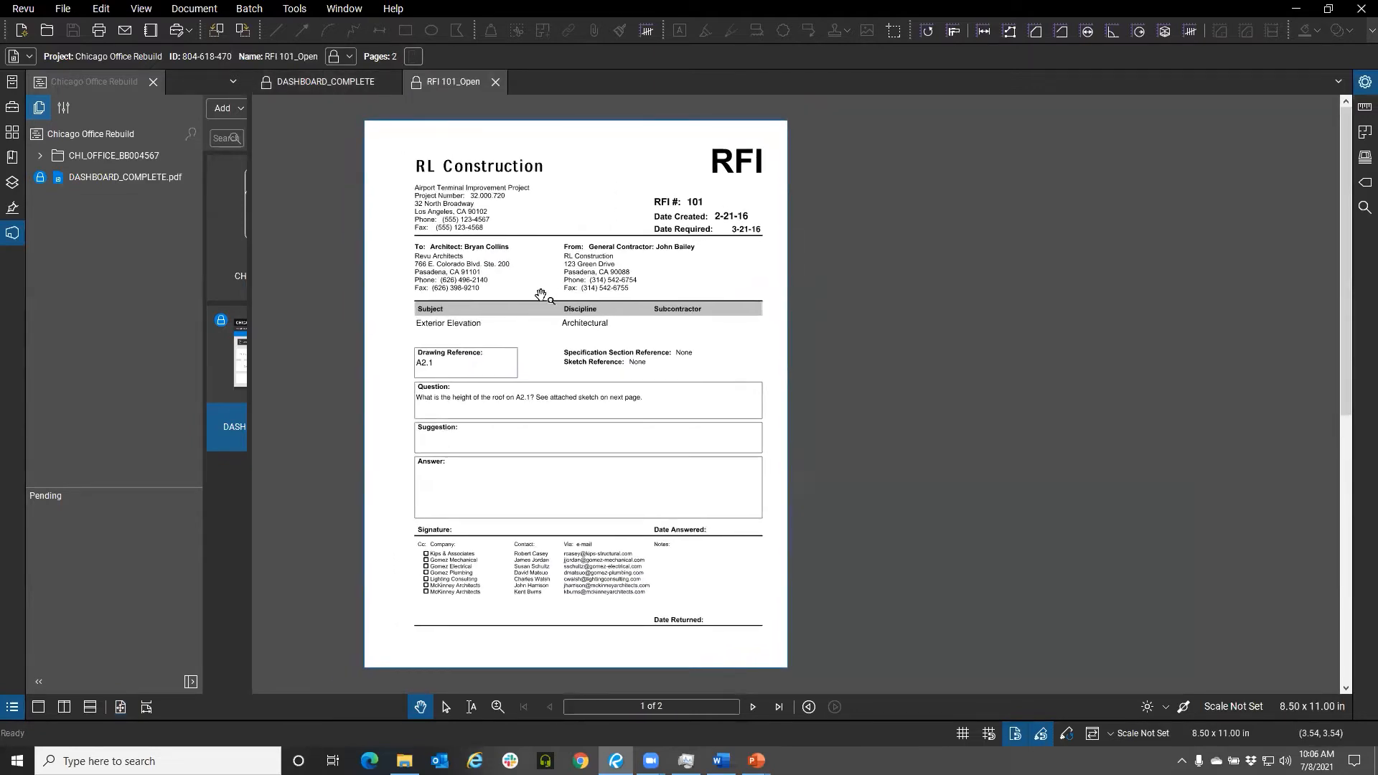
# Review the RFI's second-page sketch and close the RFI 101_Open tab
pyautogui.scroll(1, 469, 218)
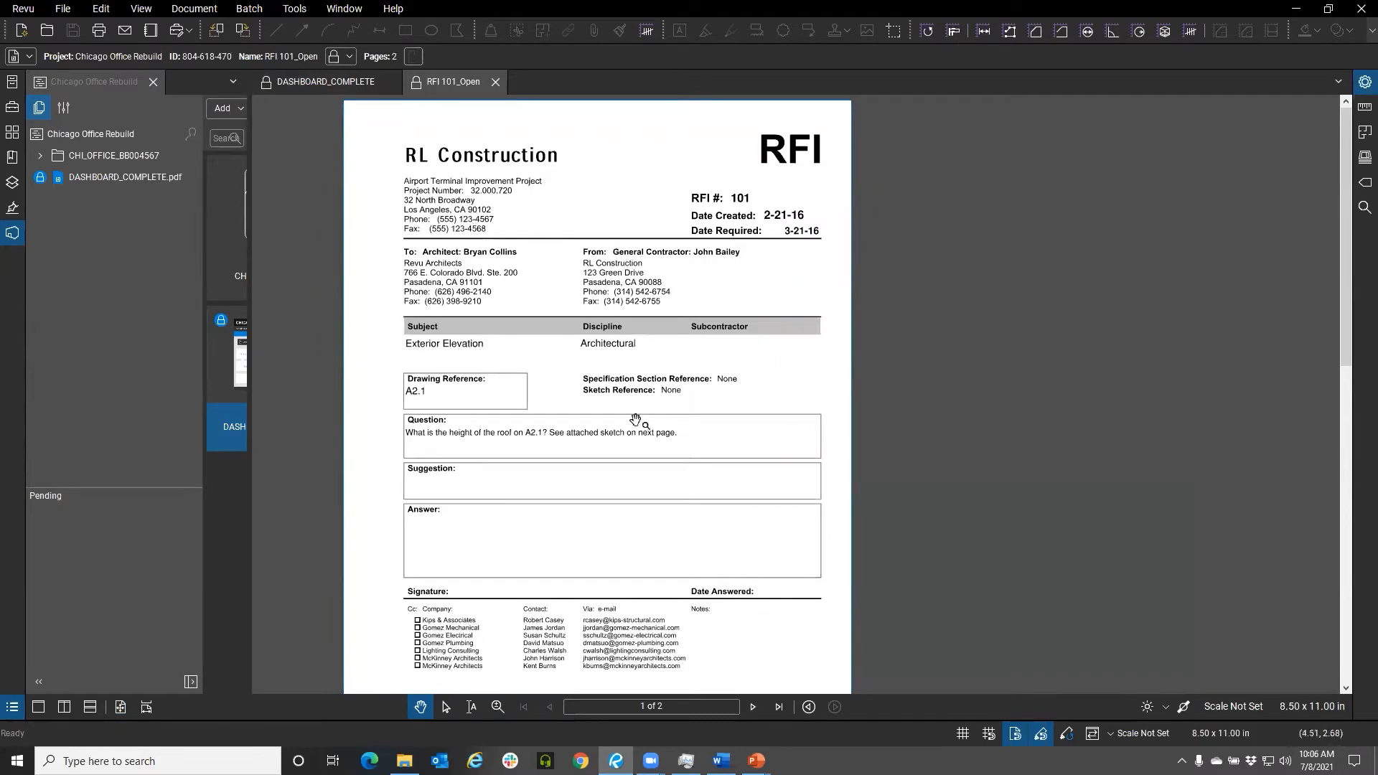
pyautogui.click(752, 707)
pyautogui.scroll(4, 674, 301)
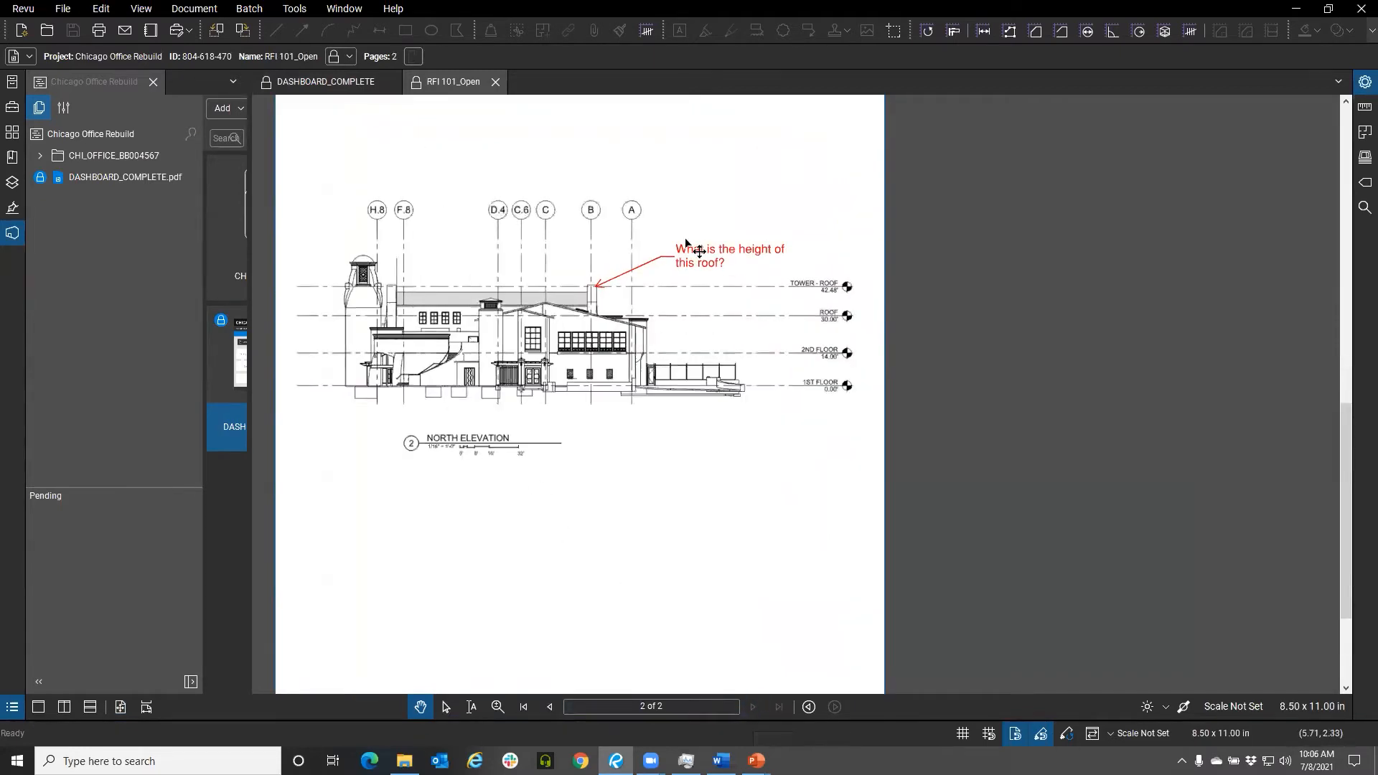
pyautogui.moveTo(663, 299); pyautogui.dragTo(667, 303)
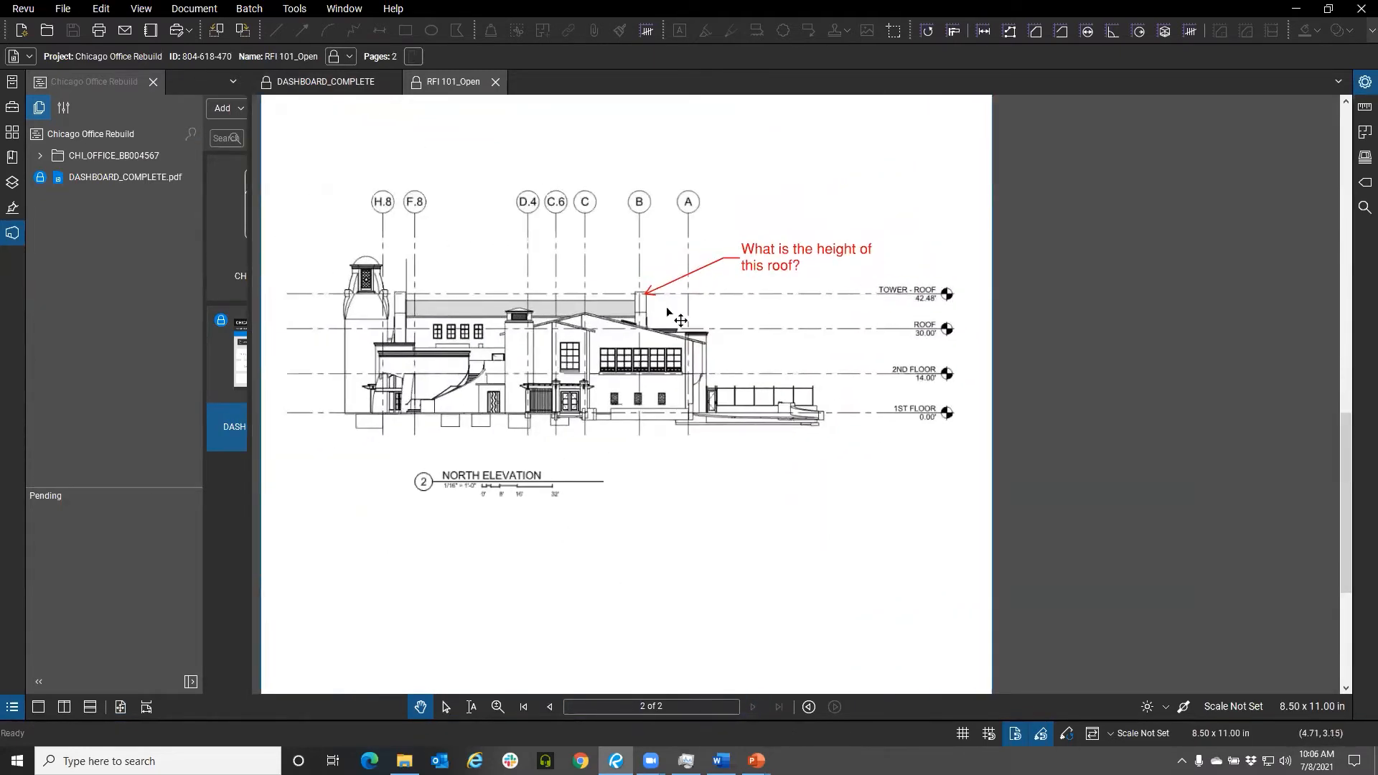
pyautogui.click(496, 84)
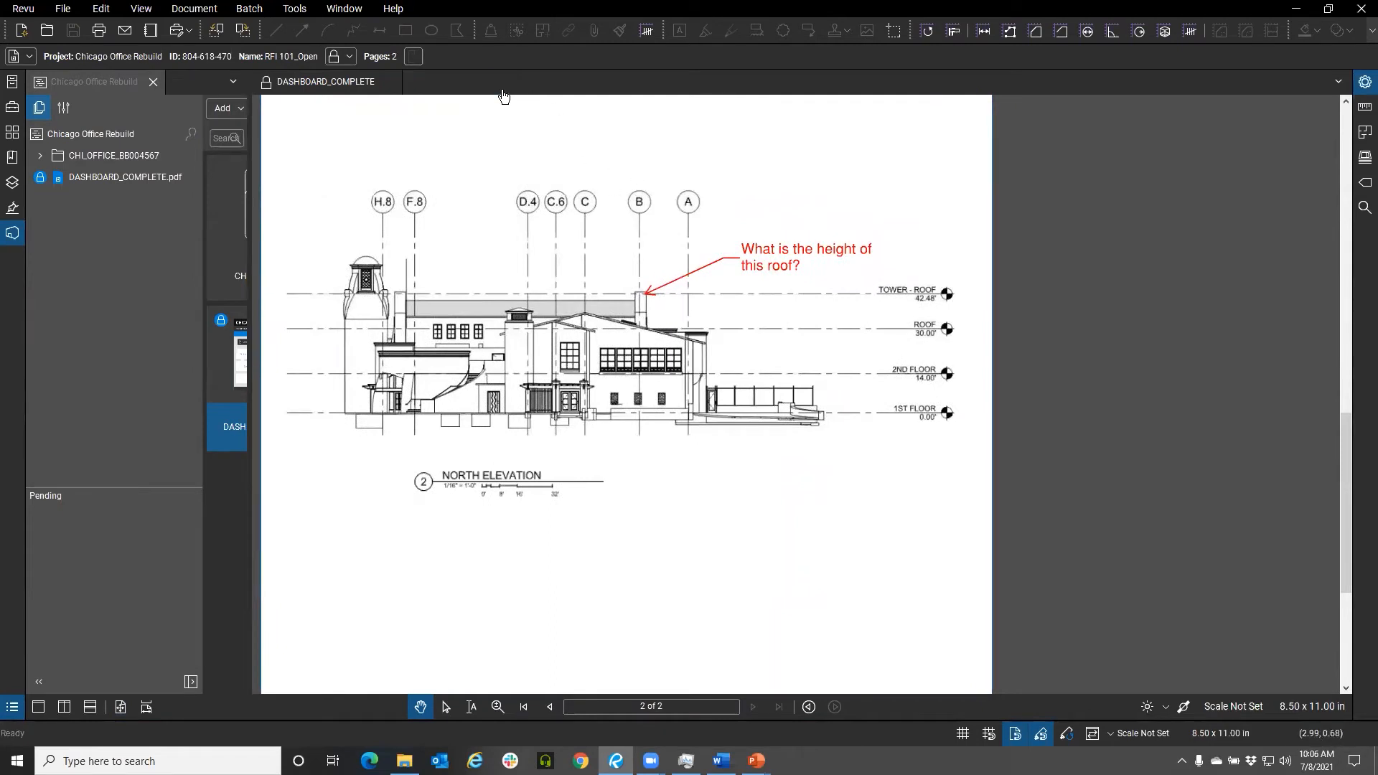
# Follow the dashboard's Home and Submittals links to Electrical and cancel the file dialog
pyautogui.click(998, 183)
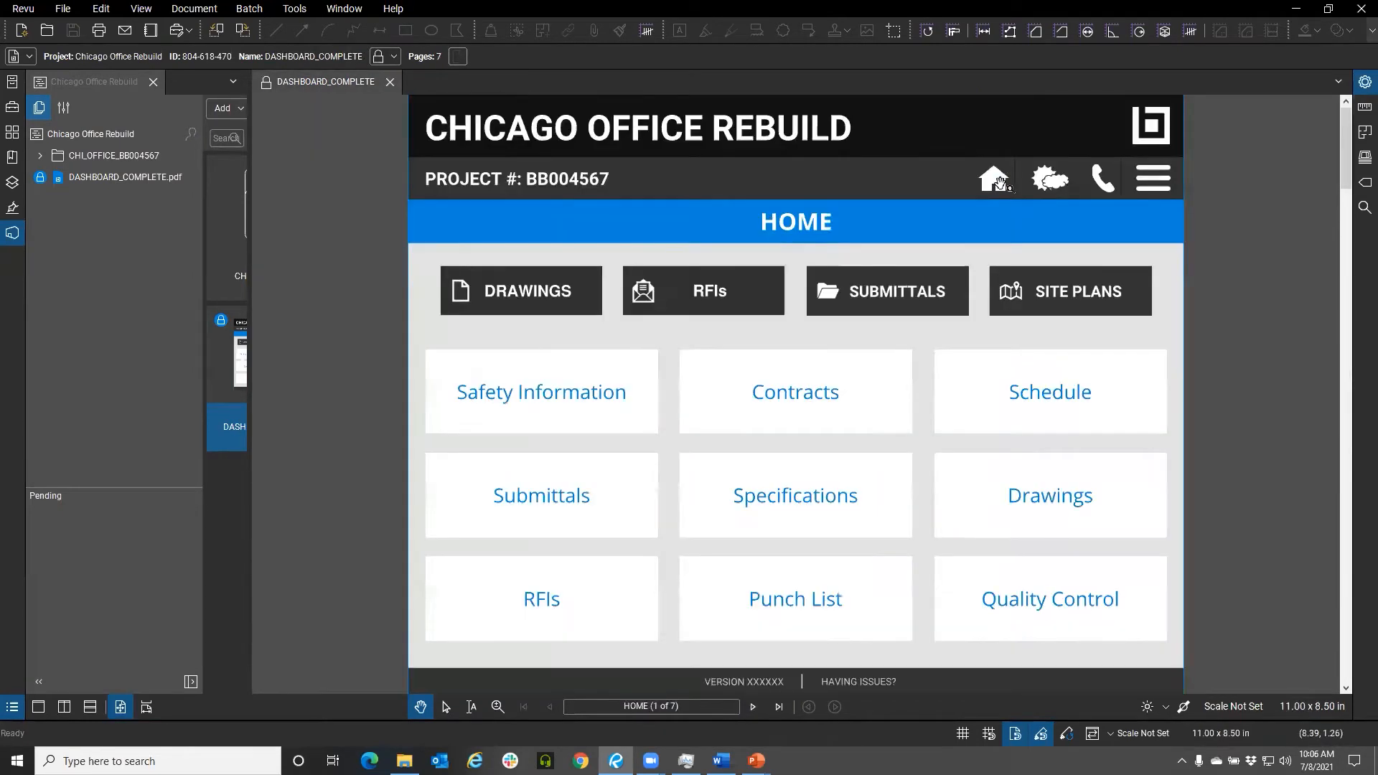
pyautogui.click(888, 298)
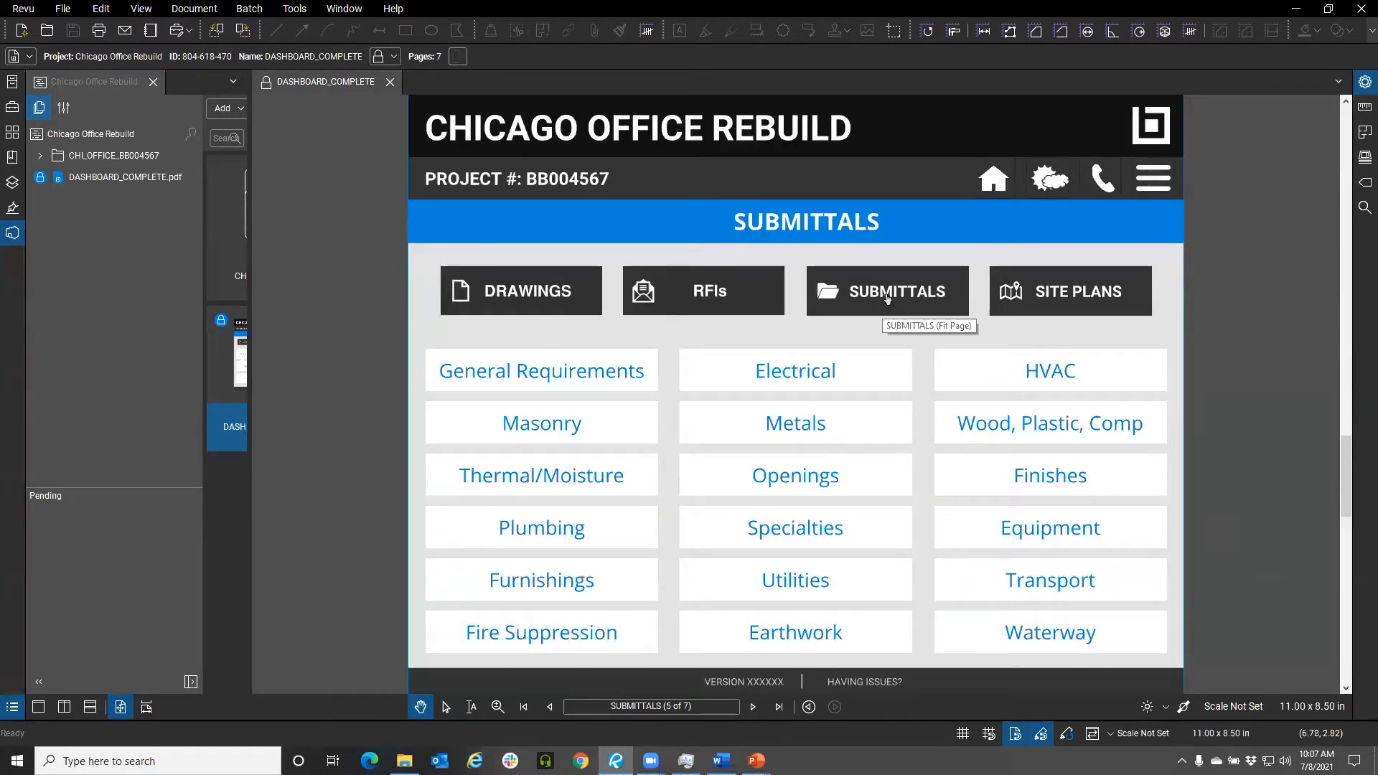
pyautogui.click(831, 376)
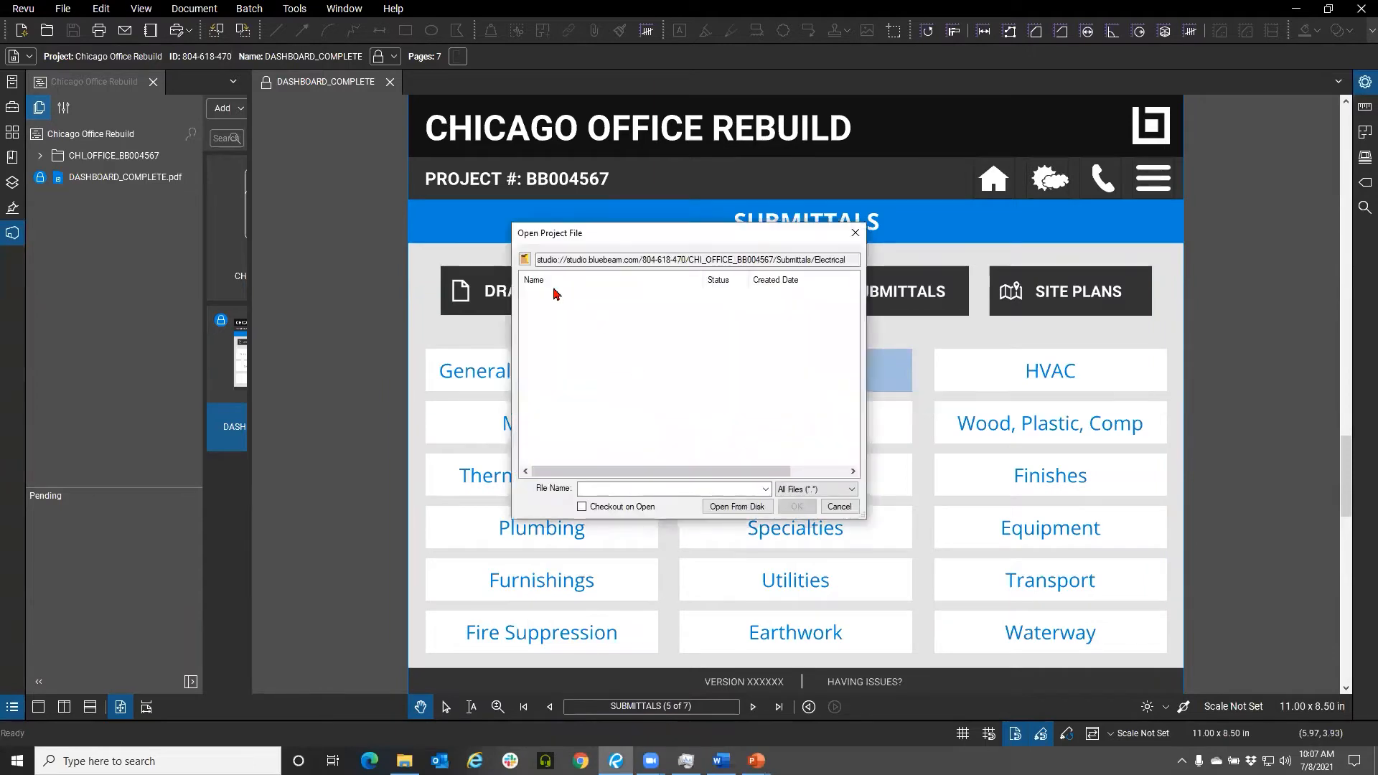
pyautogui.click(839, 506)
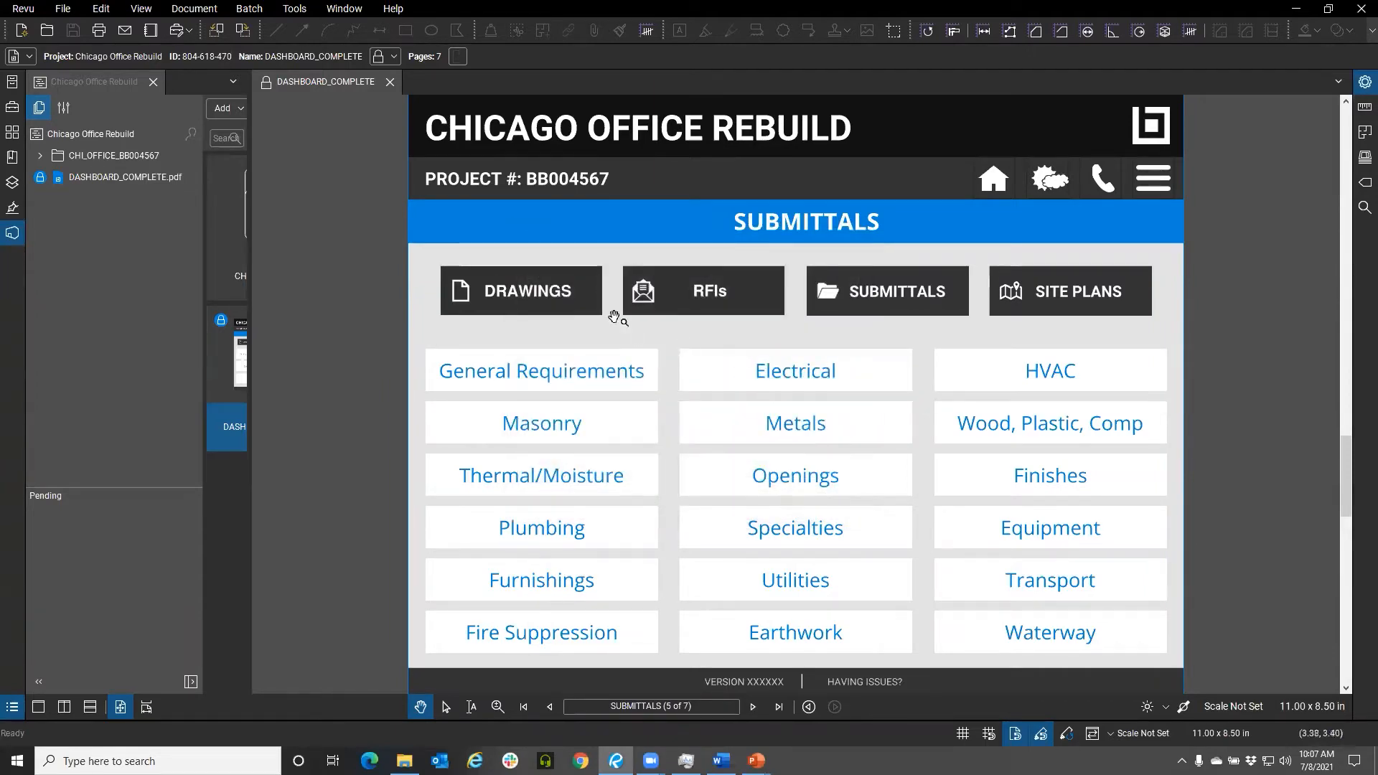
# Open A6.01 - ENLARGED PLANS.pdf through the dashboard's Drawings page and its Wall Sections link
pyautogui.click(566, 302)
pyautogui.click(557, 392)
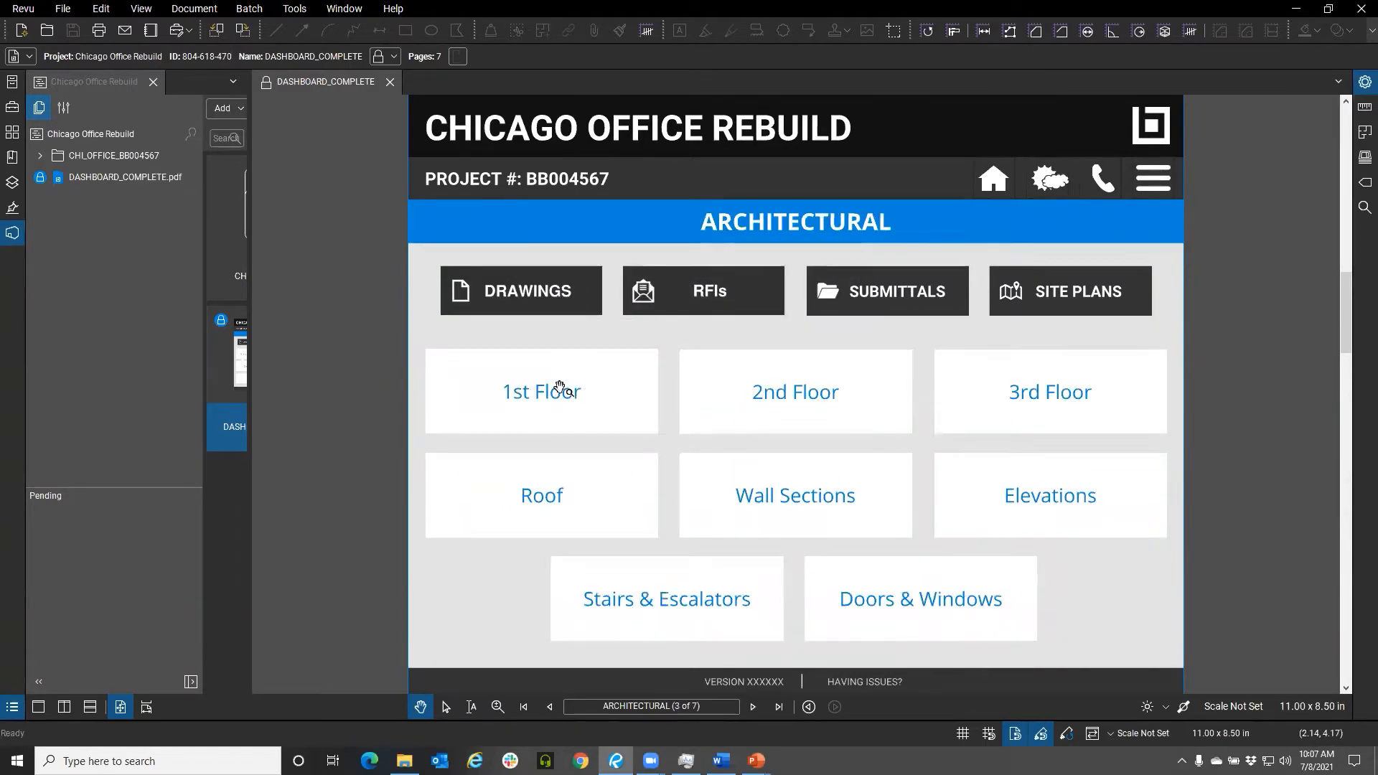
pyautogui.click(792, 496)
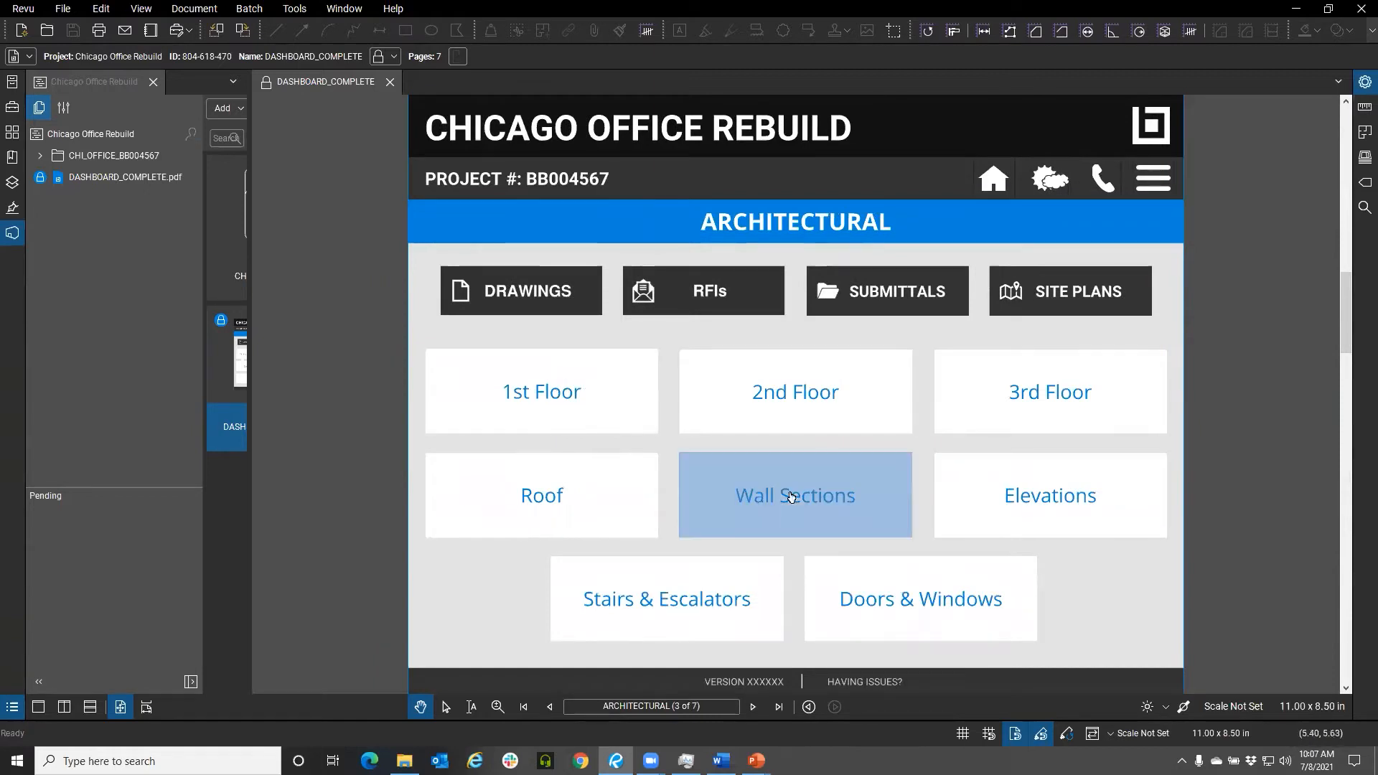
pyautogui.click(583, 295)
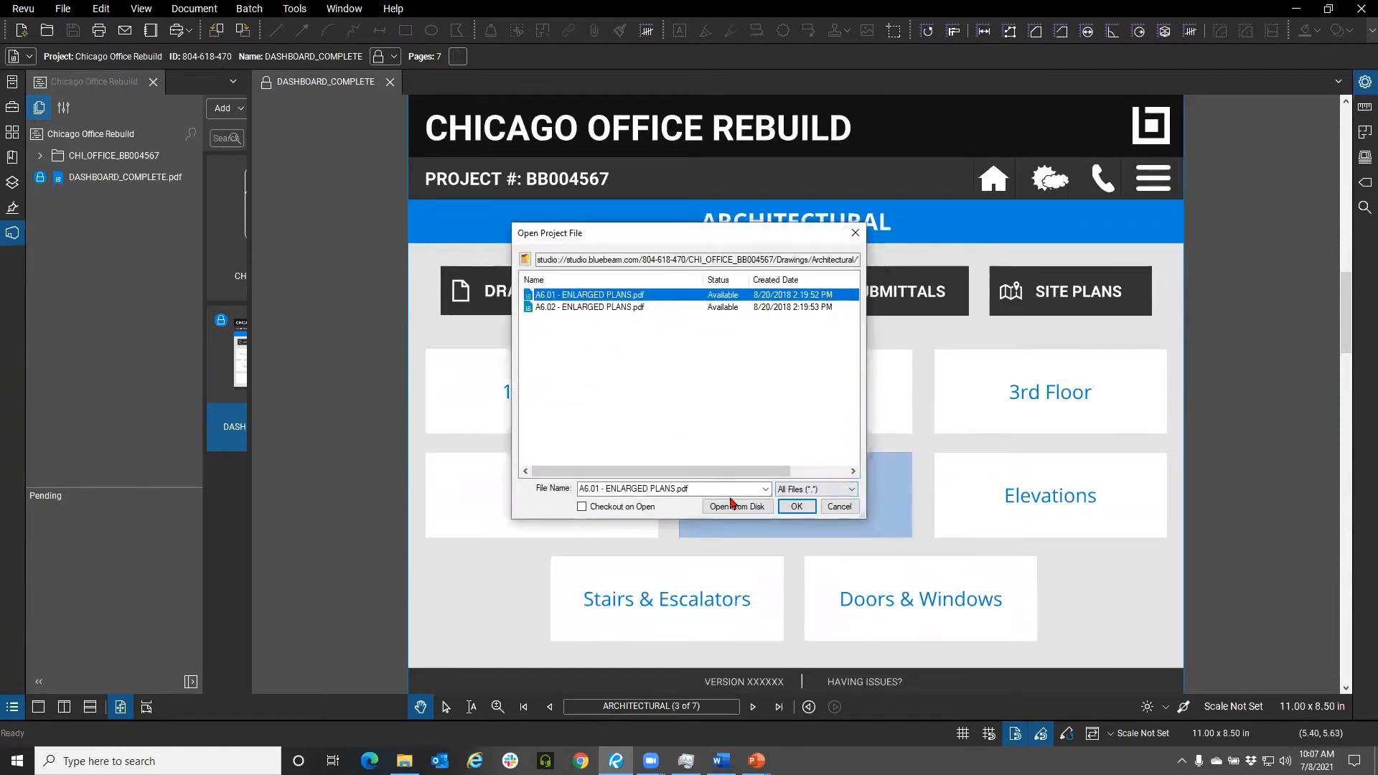
pyautogui.click(792, 507)
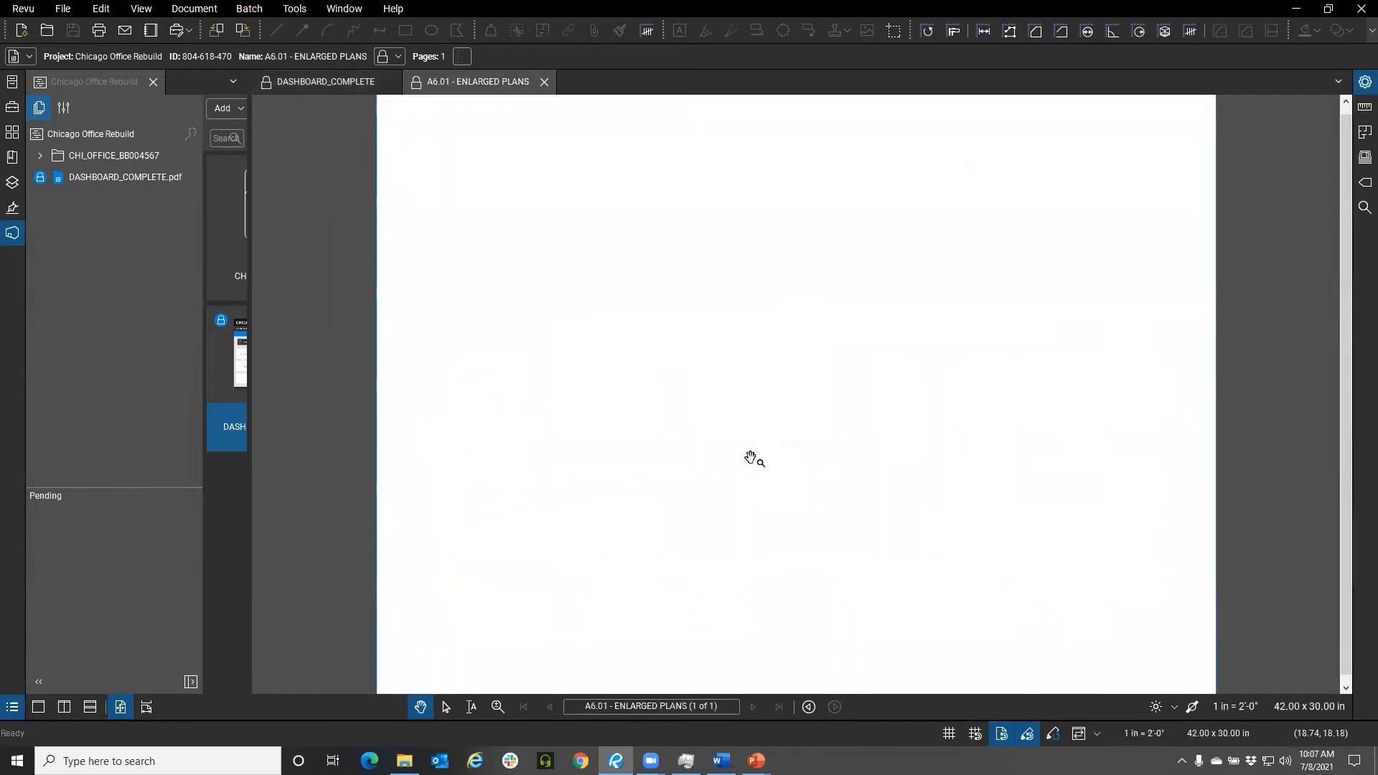
pyautogui.moveTo(713, 454); pyautogui.dragTo(683, 449)
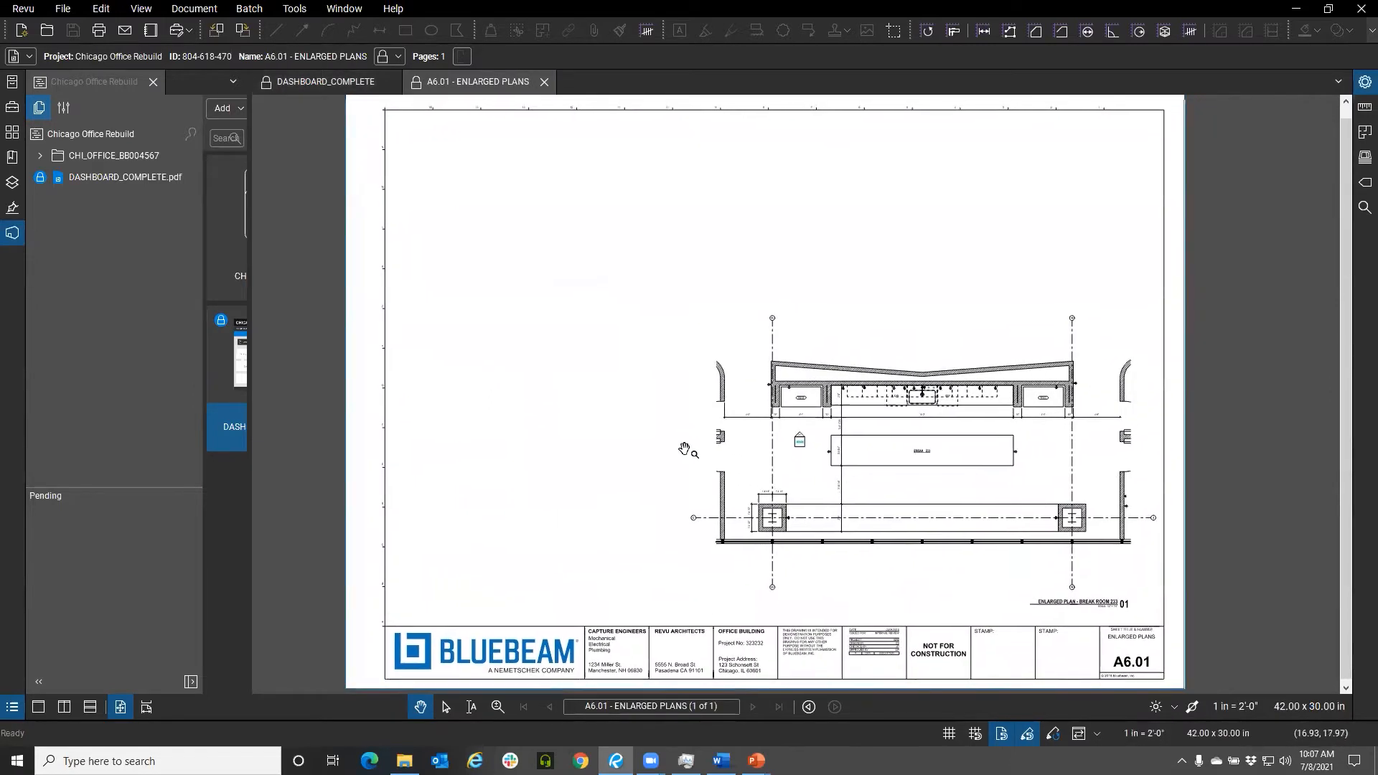
# Return to the dashboard tab and open its Site Plans page
pyautogui.moveTo(605, 386); pyautogui.dragTo(603, 399)
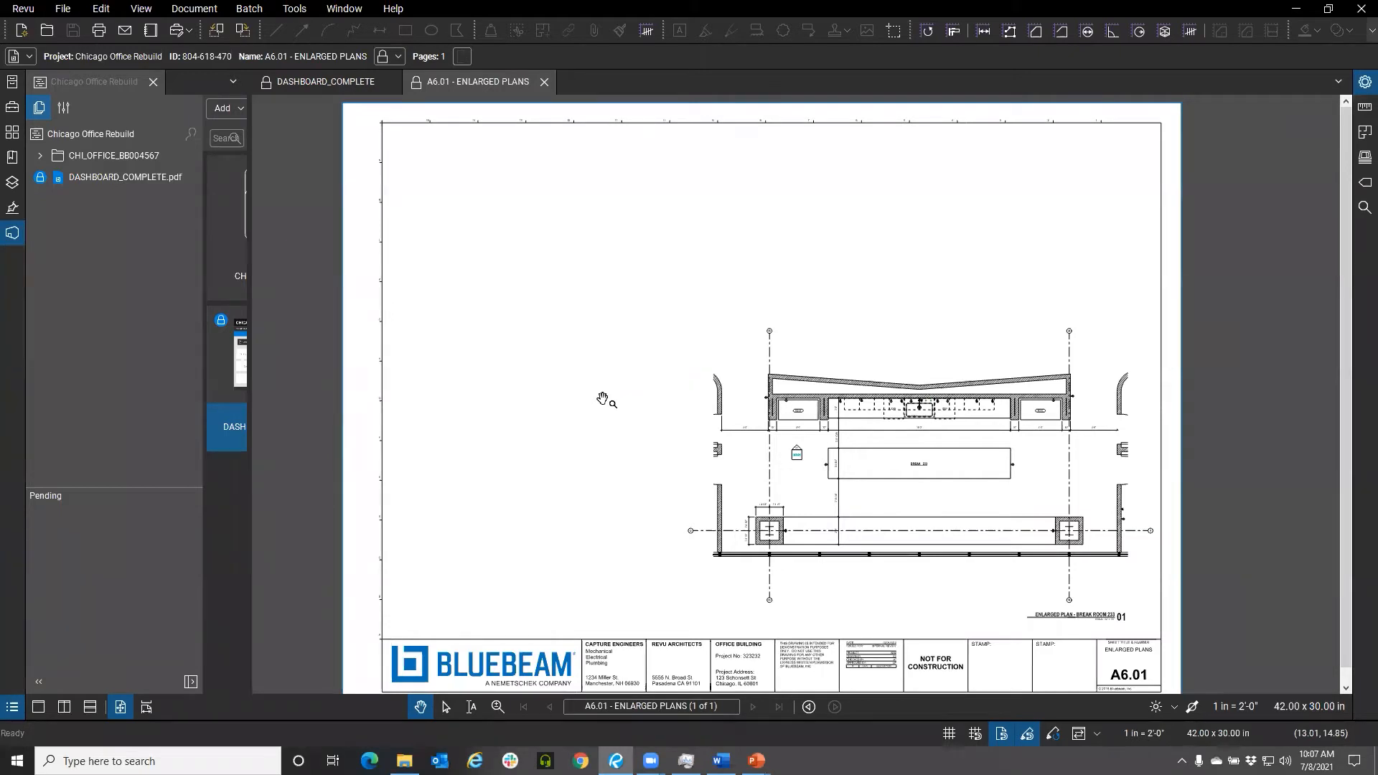
pyautogui.click(325, 81)
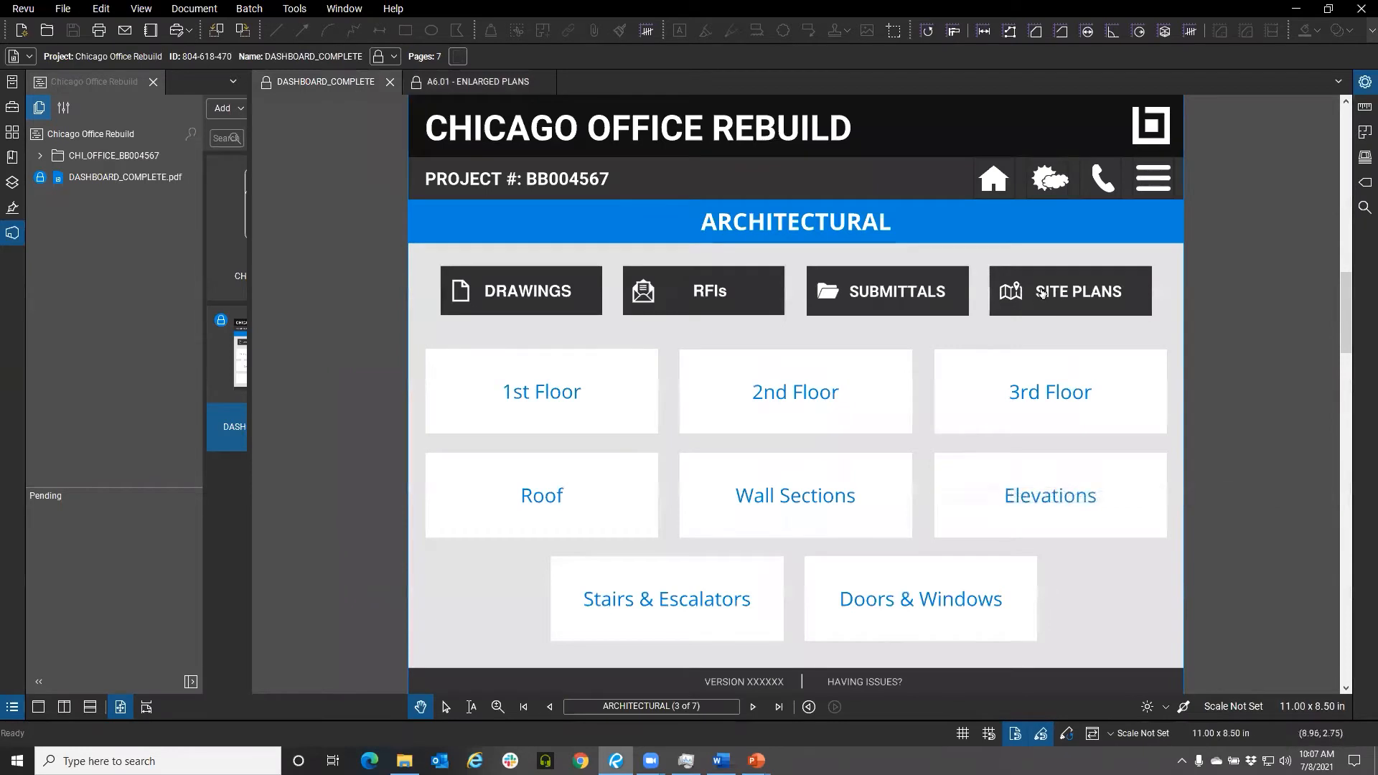
pyautogui.click(1065, 291)
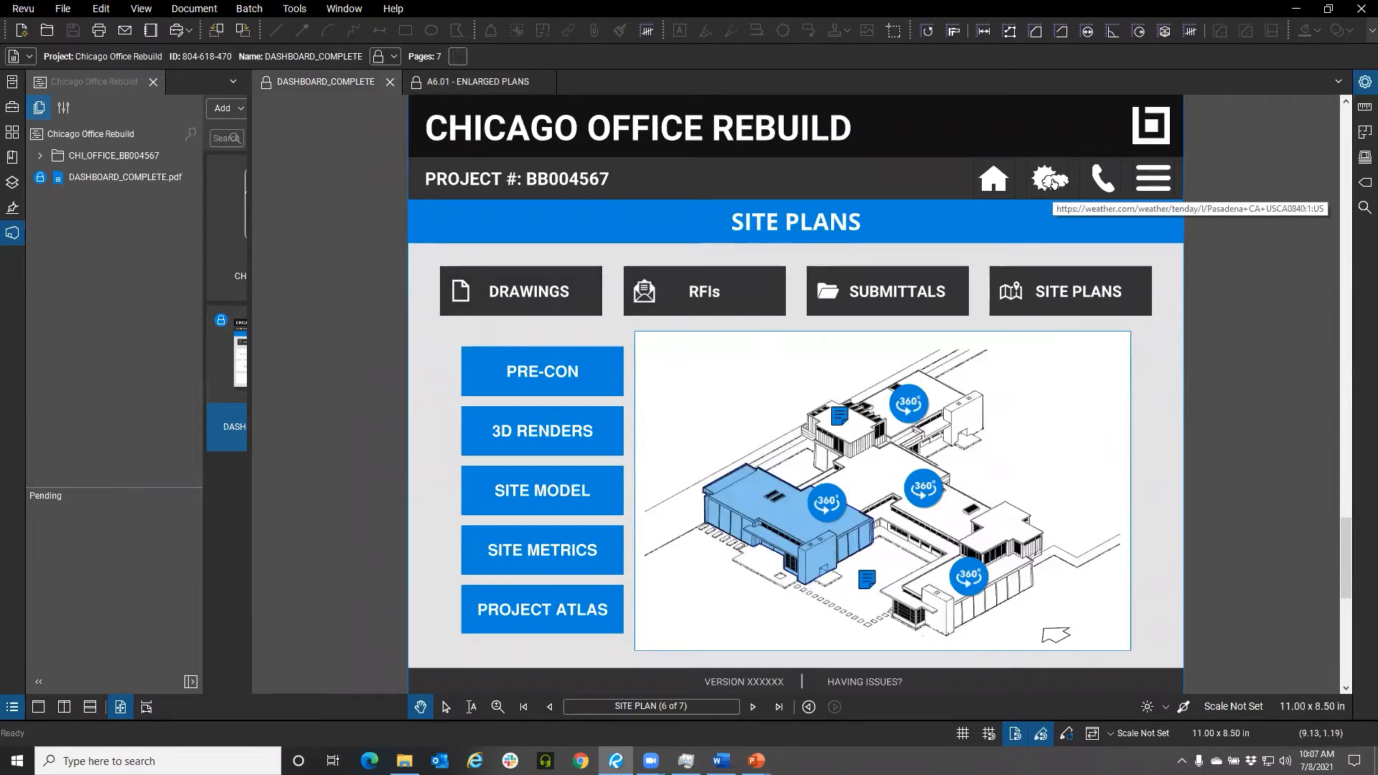
# Open the dashboard's weather link, review the 10-day forecast, and close the weather tab
pyautogui.click(1051, 181)
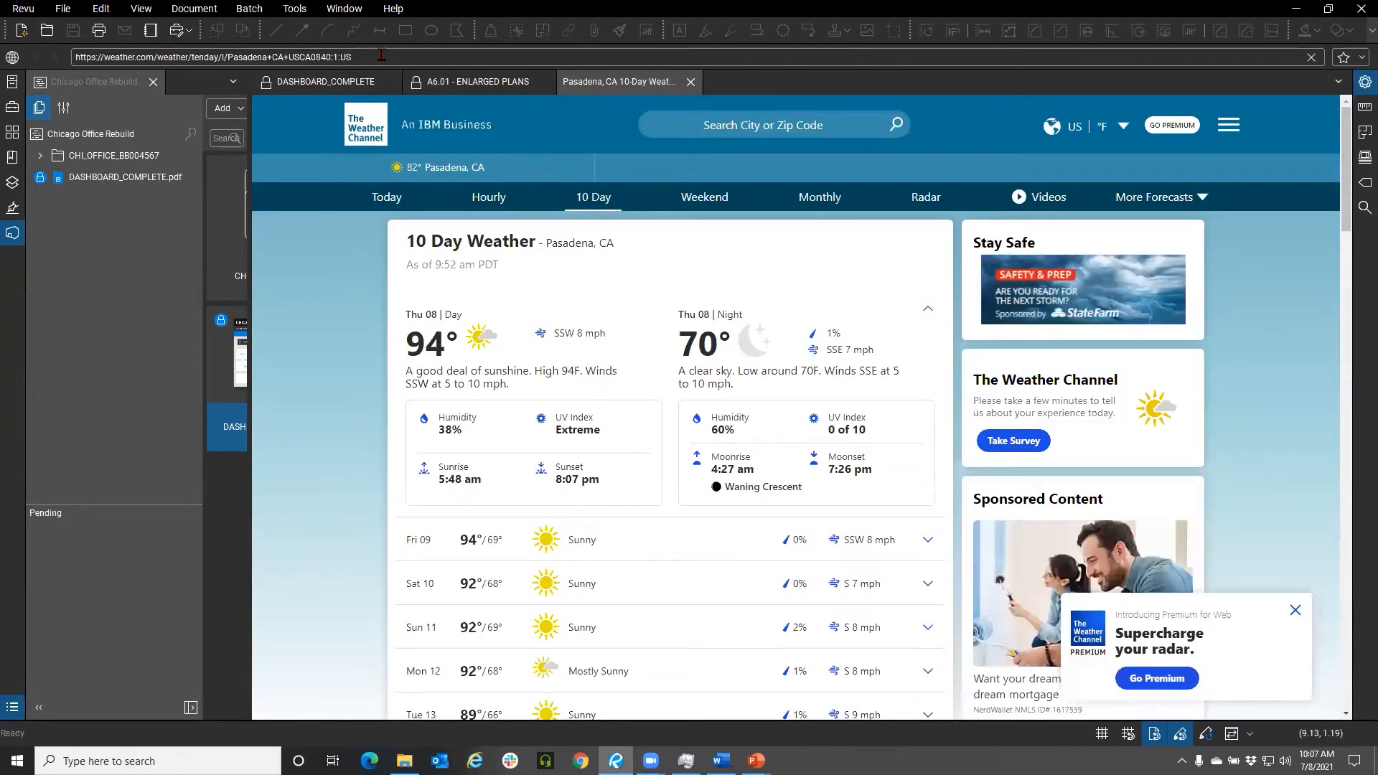
pyautogui.scroll(-7, 710, 391)
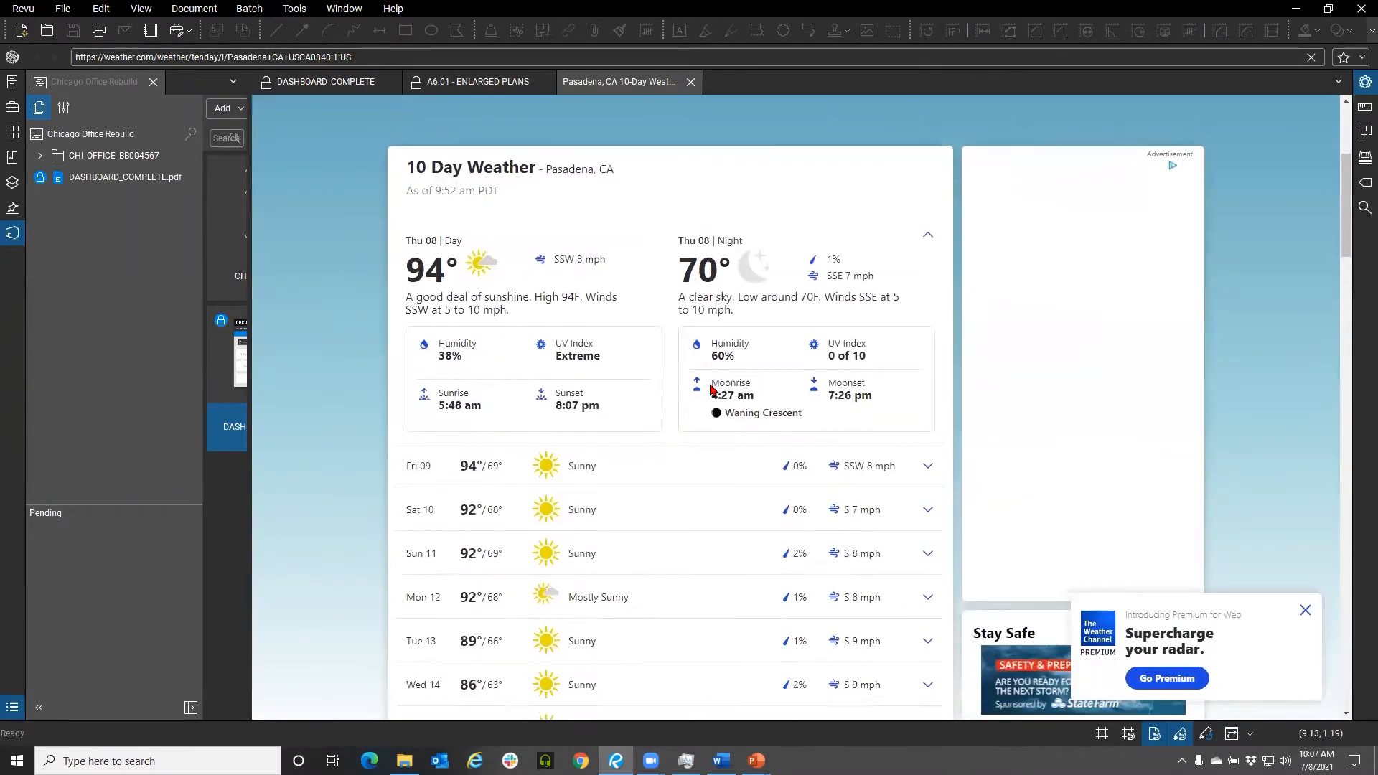
pyautogui.scroll(2, 583, 371)
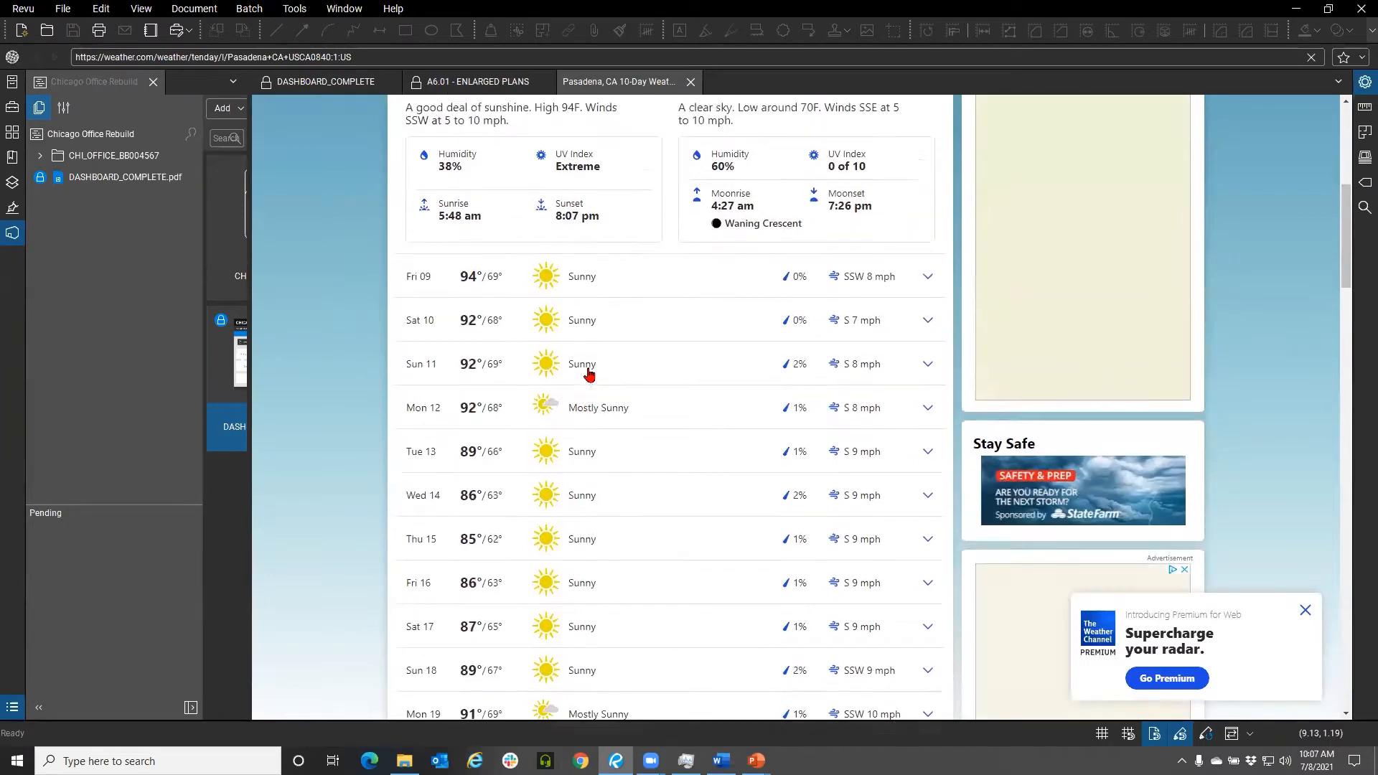
pyautogui.click(692, 81)
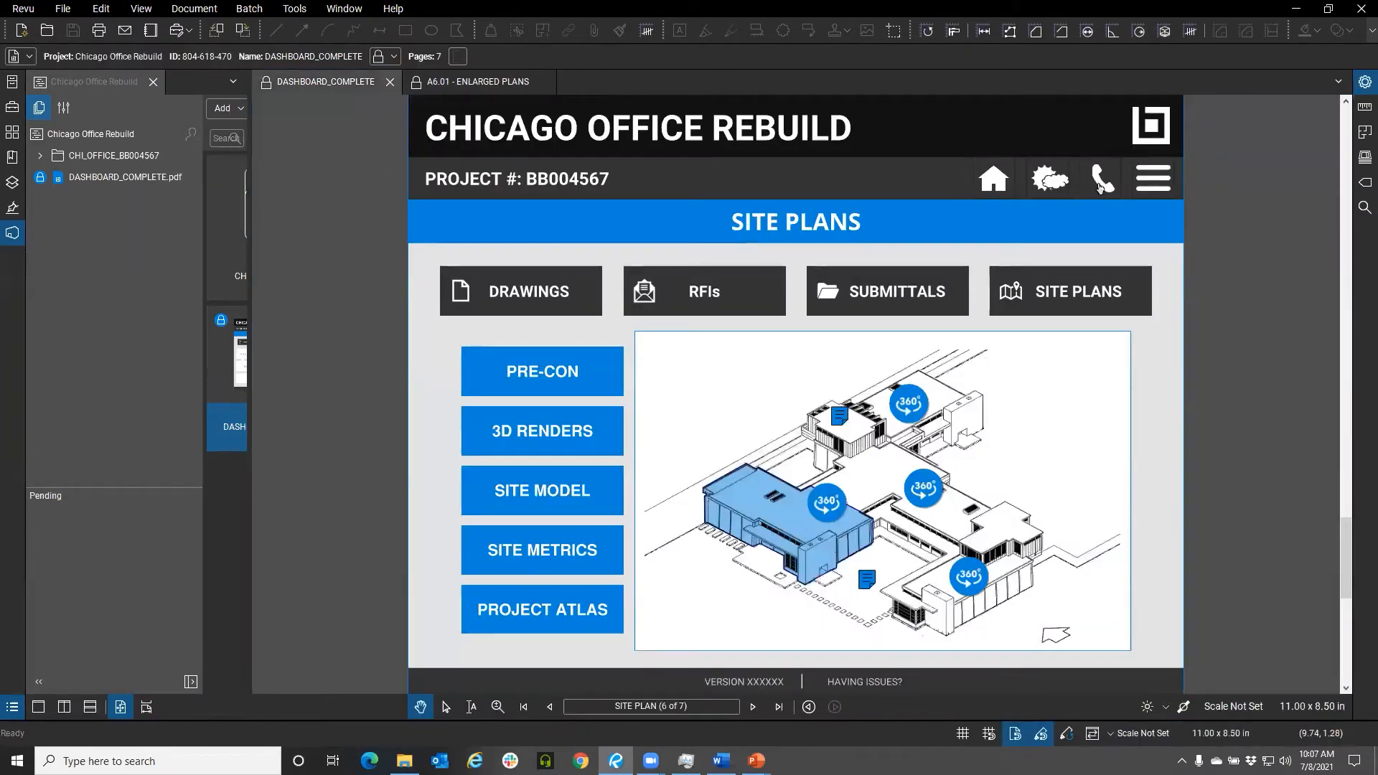
# Open the dashboard's Contact page and toggle its project information menu
pyautogui.click(1103, 183)
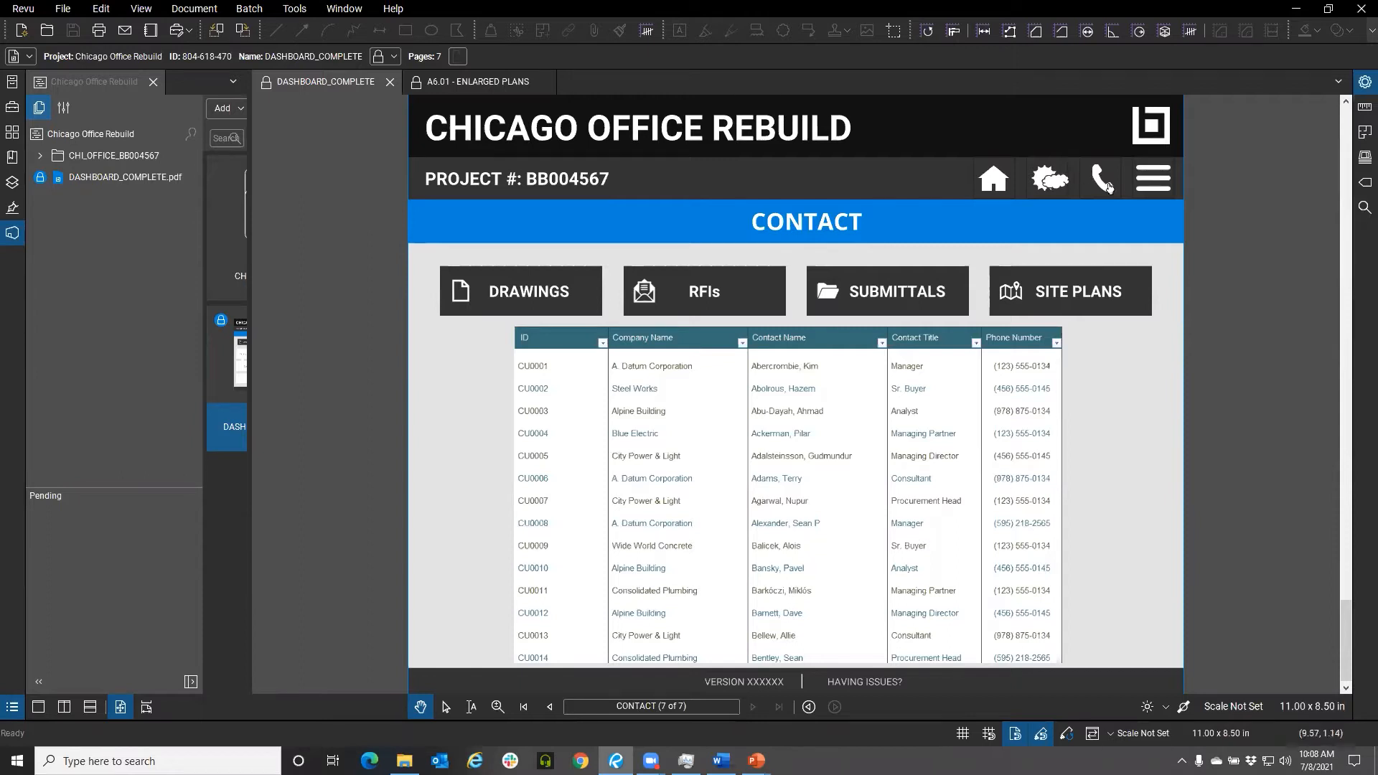
pyautogui.click(1153, 186)
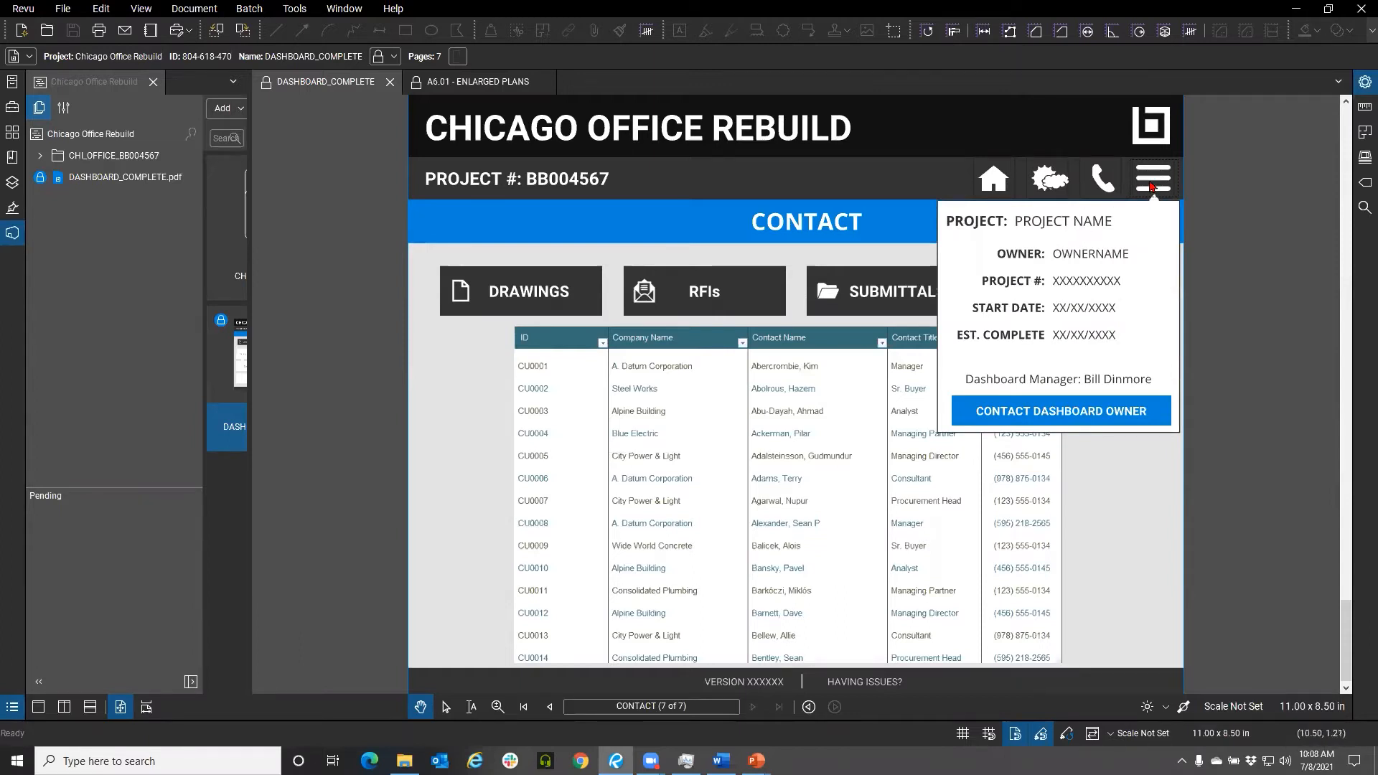
pyautogui.click(1151, 187)
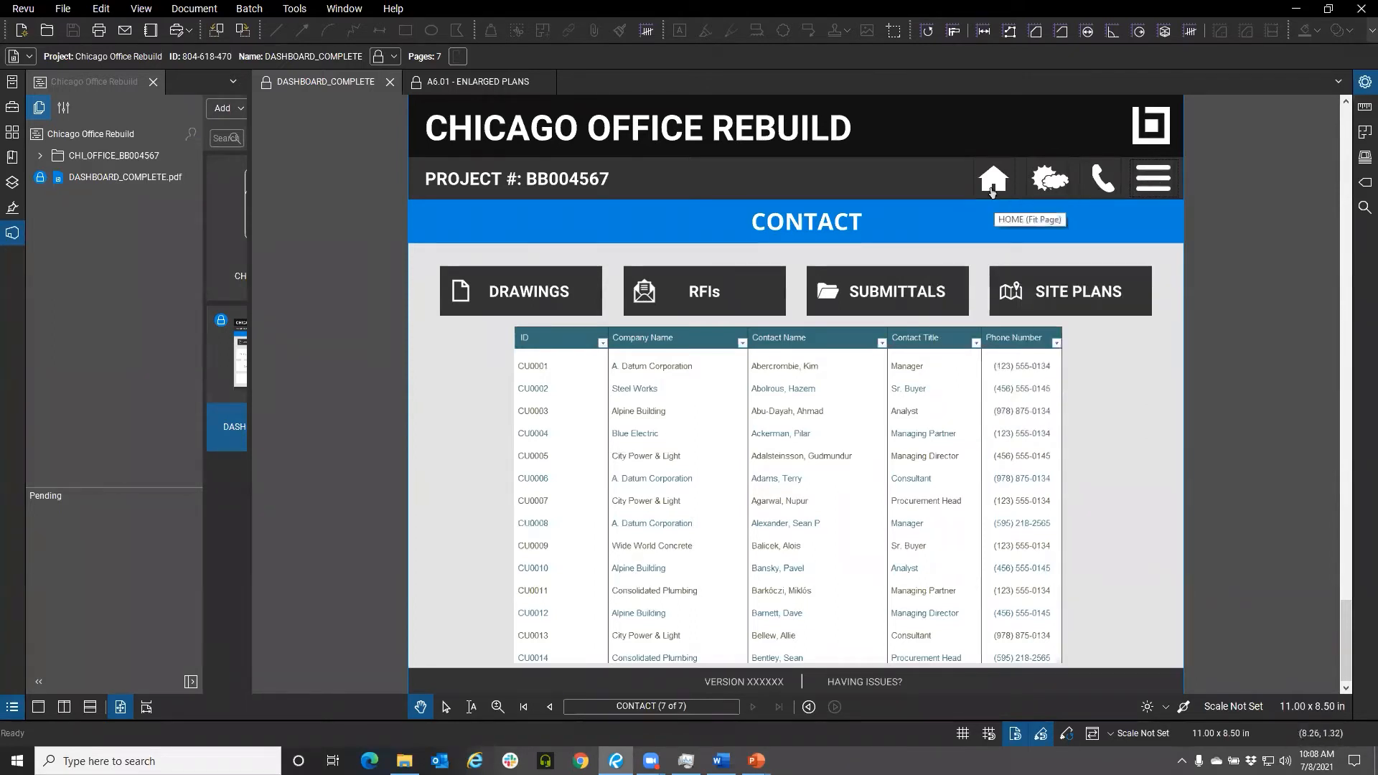
# Return to the dashboard's Home page and close the DASHBOARD_COMPLETE tab
pyautogui.click(992, 188)
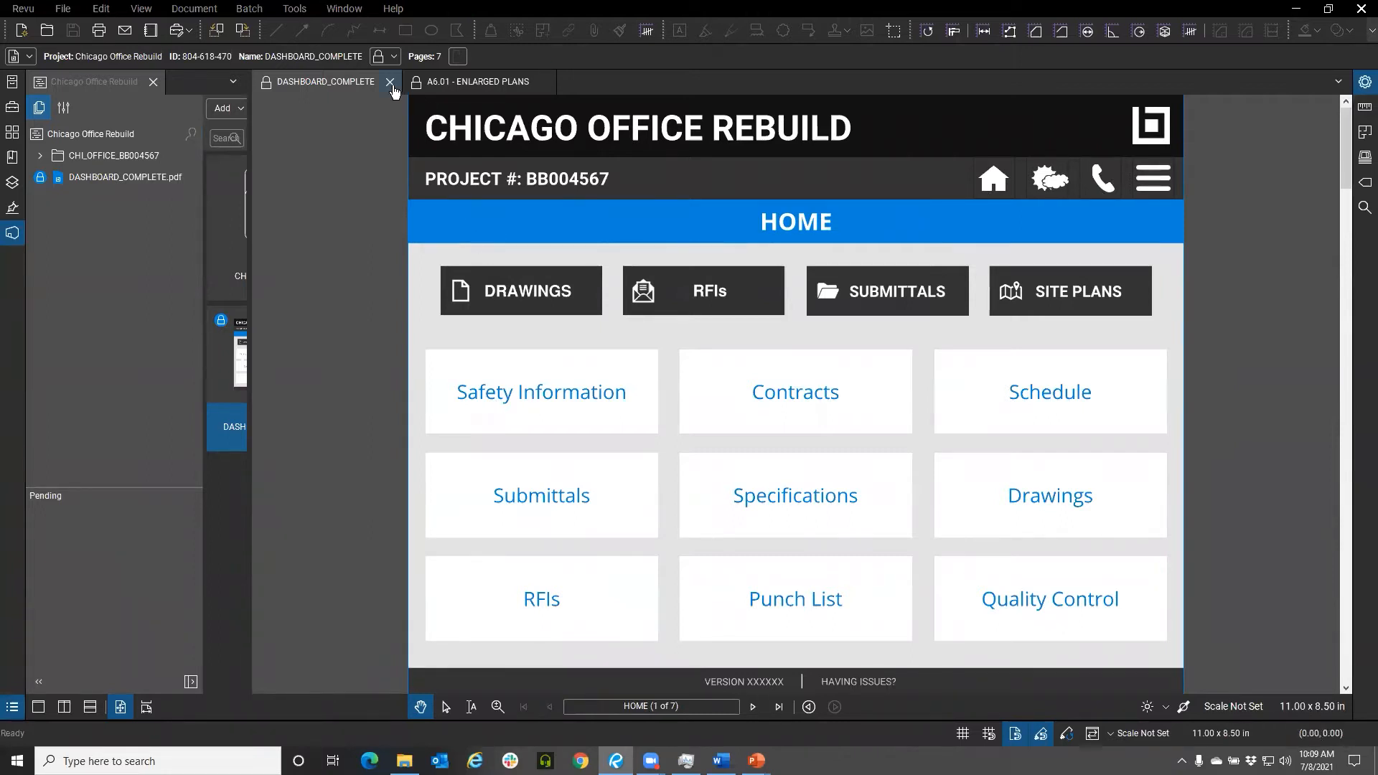
pyautogui.click(391, 85)
pyautogui.click(392, 85)
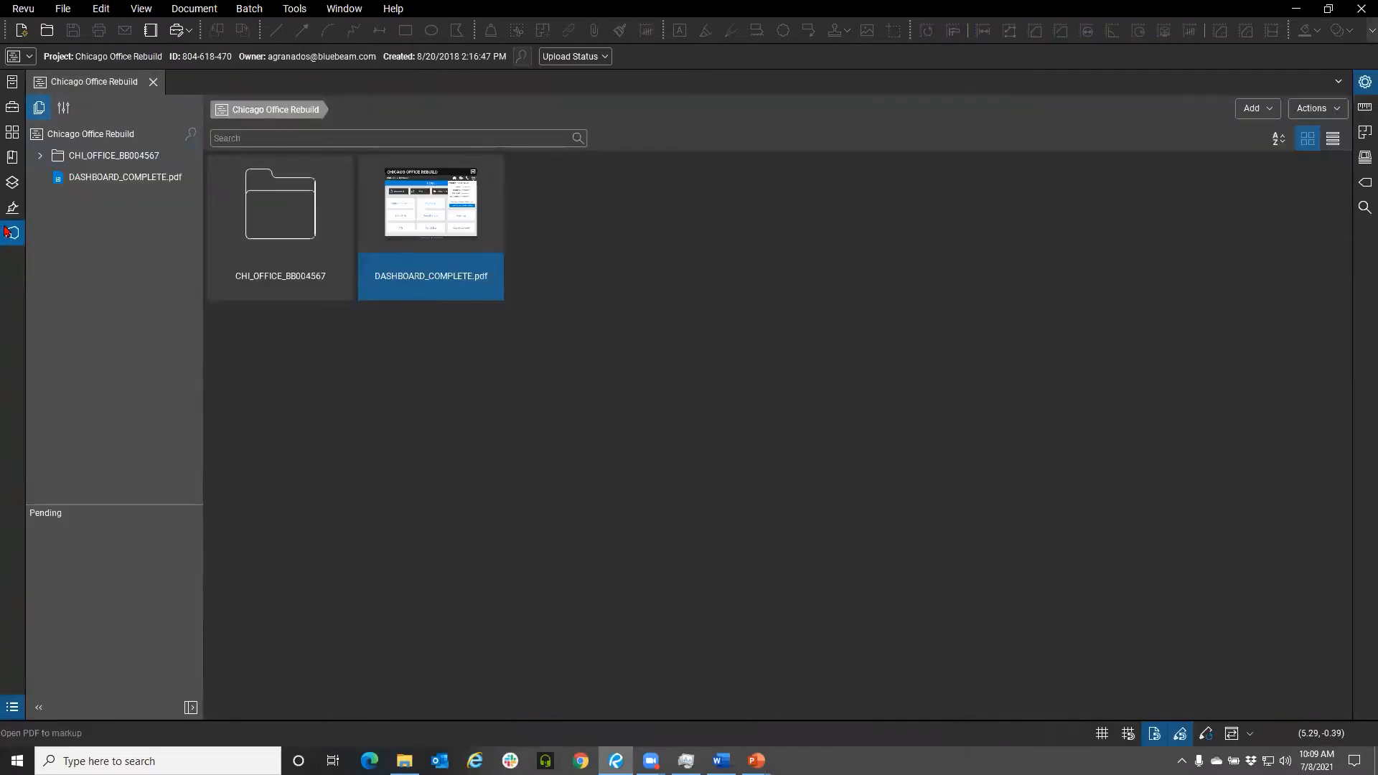
# Open the ATG Dashboard Studio project and its ATG Dashboard.pdf in split view
pyautogui.click(12, 233)
pyautogui.click(400, 83)
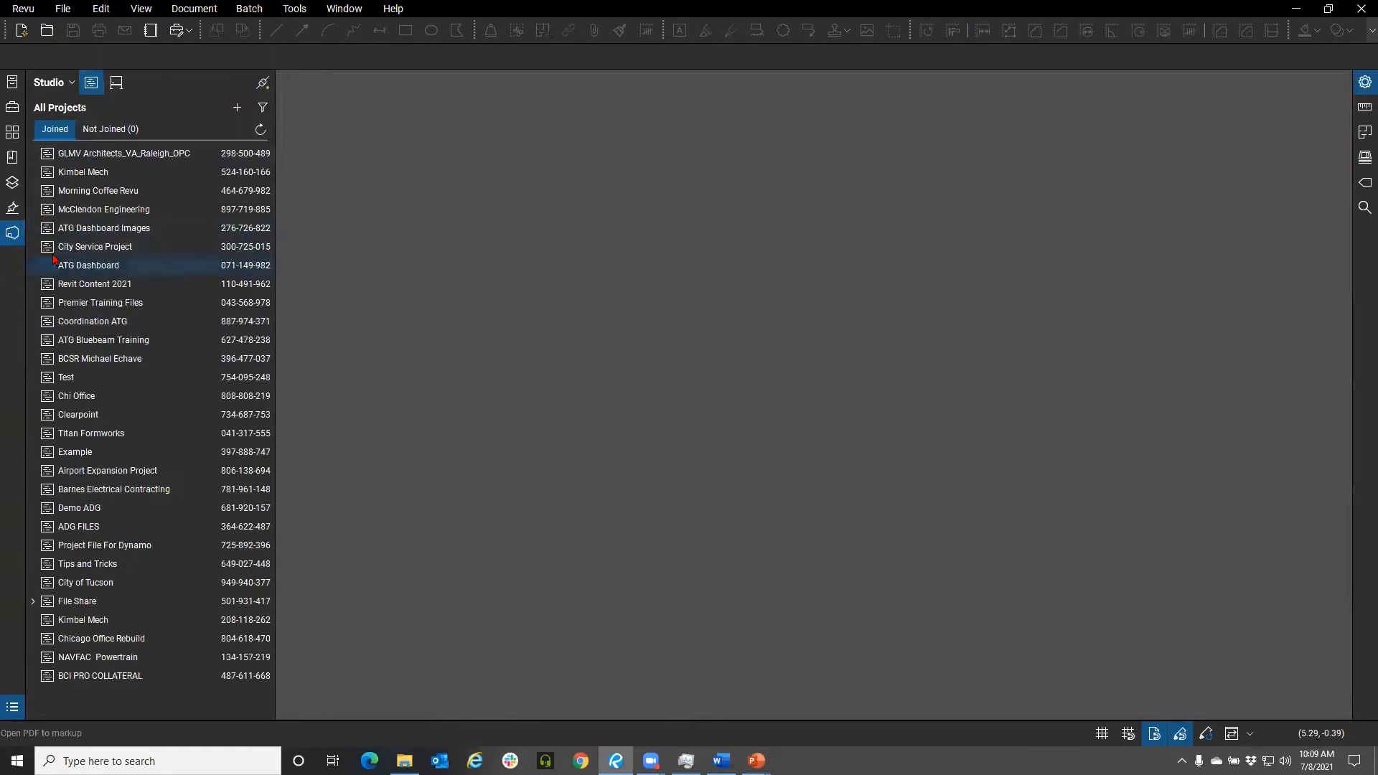
pyautogui.doubleClick(137, 265)
pyautogui.click(410, 233)
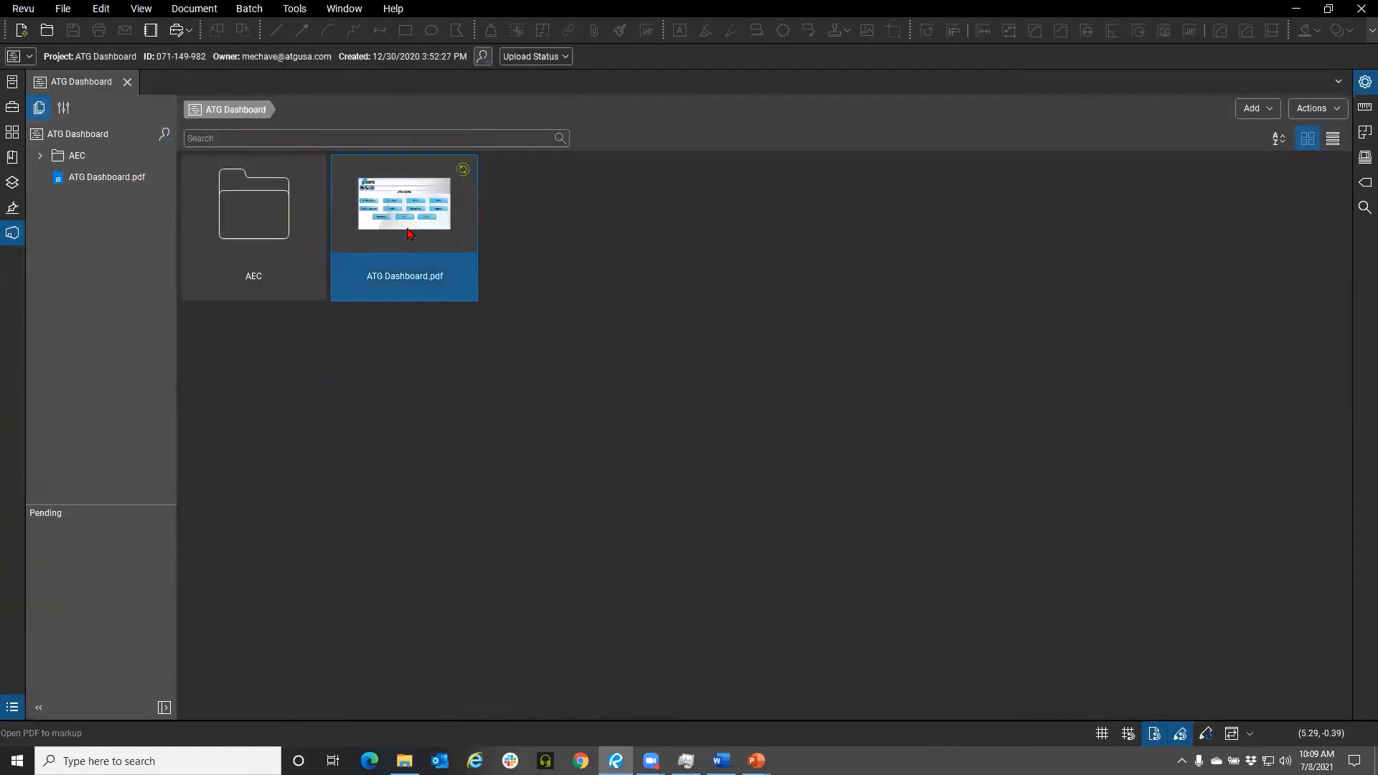
pyautogui.doubleClick(409, 233)
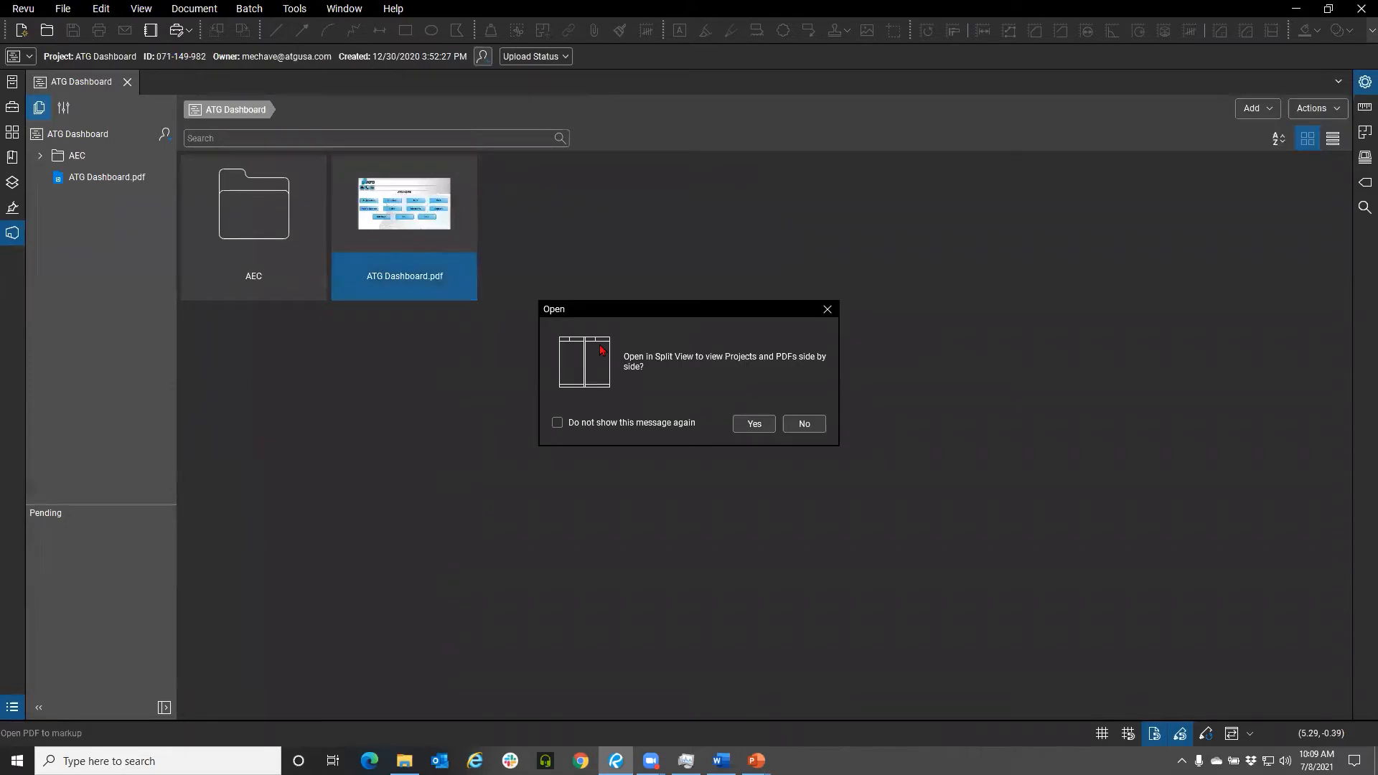
pyautogui.click(763, 429)
# Navigate the ATG dashboard through its Home link to the Architectural page
pyautogui.scroll(-3, 445, 273)
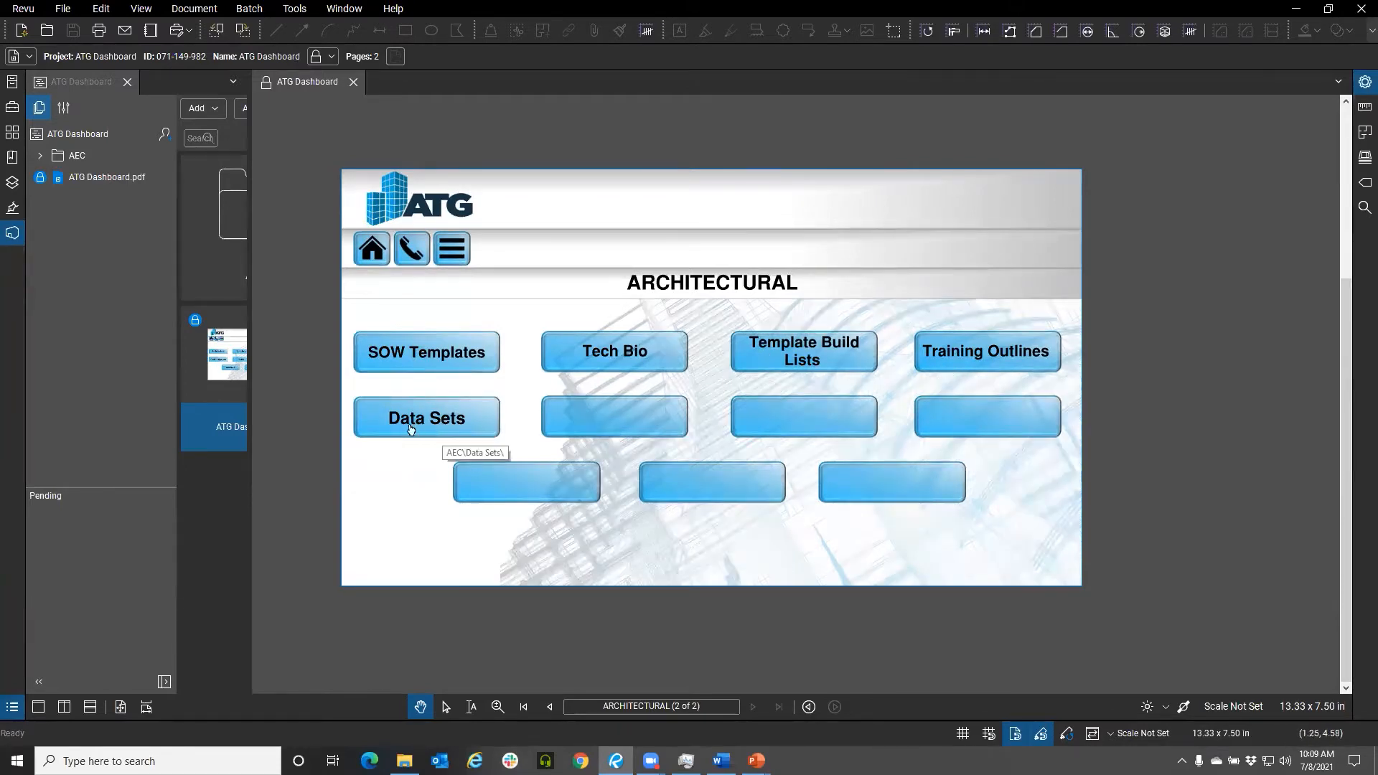
pyautogui.click(375, 250)
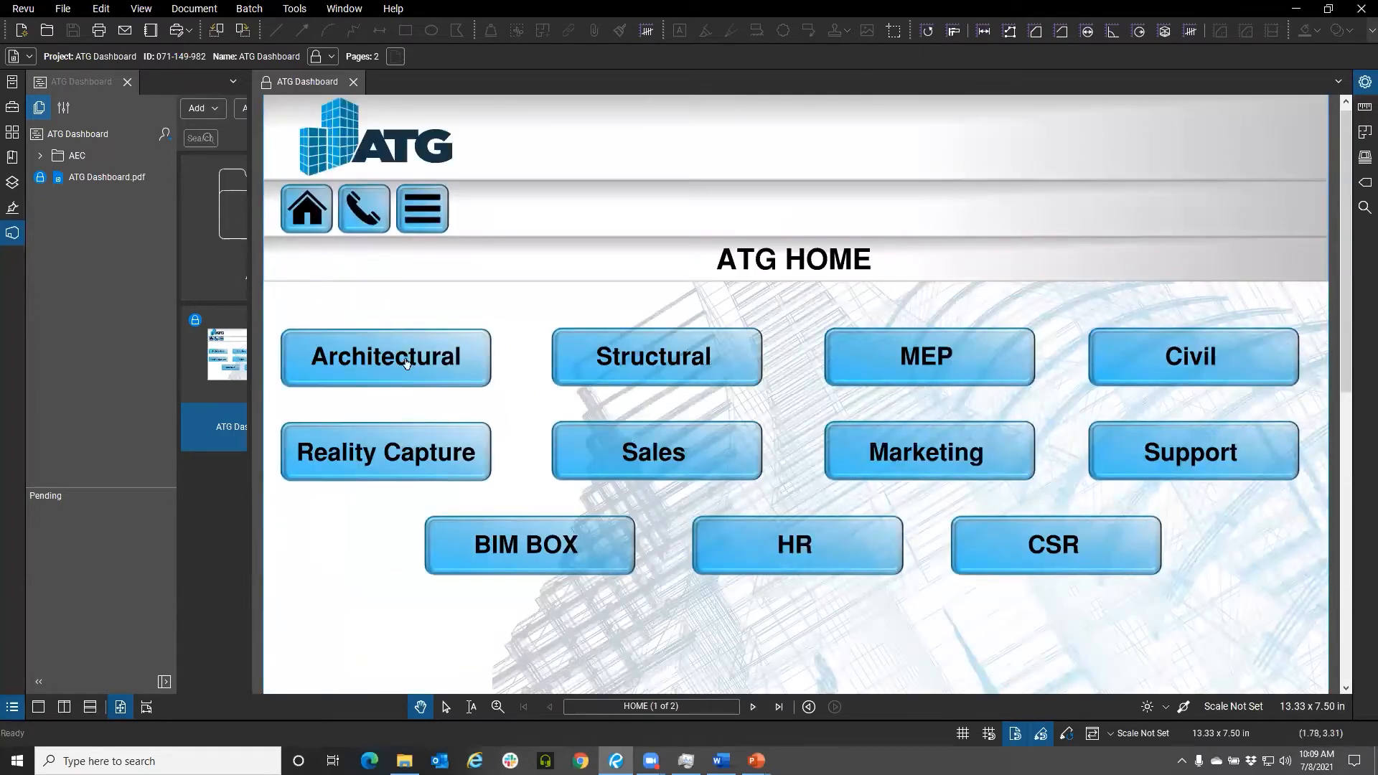
pyautogui.click(406, 361)
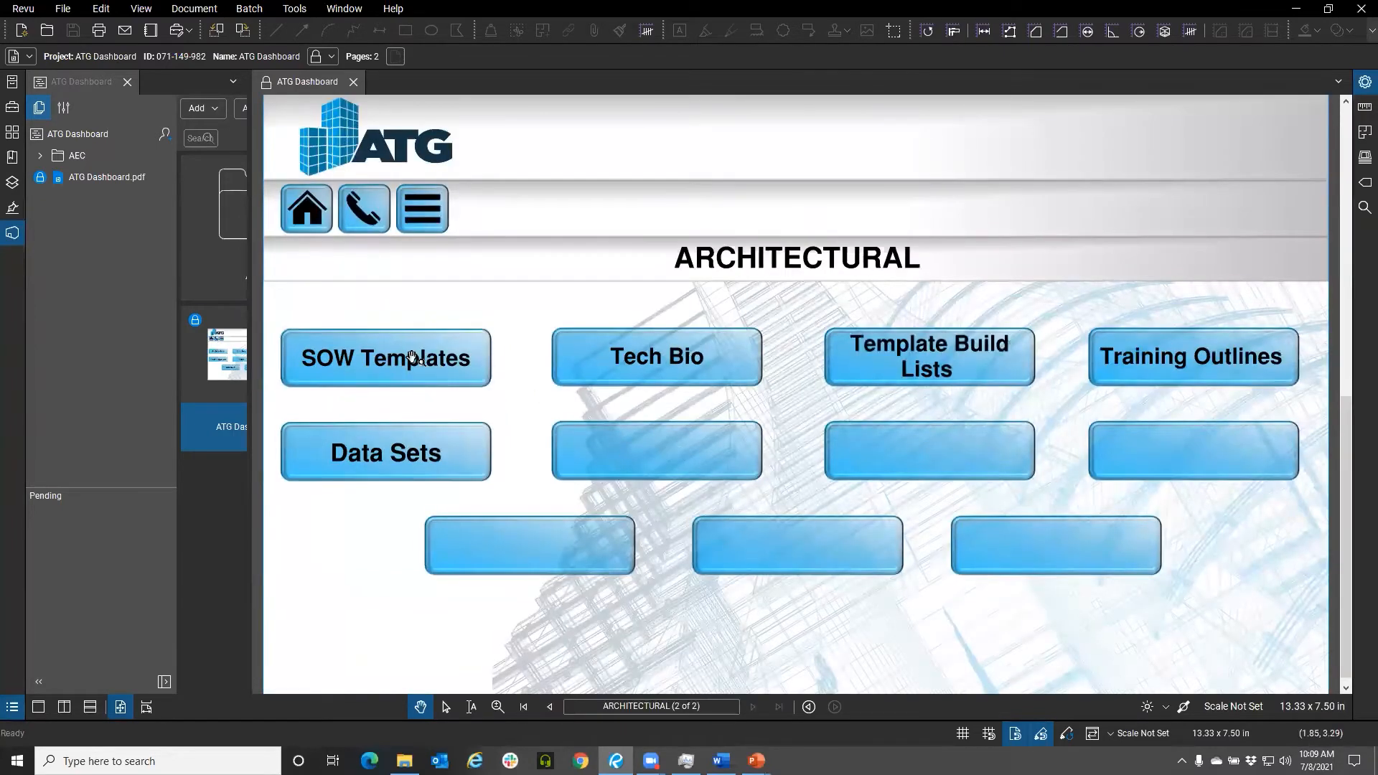
# Open A12.2 - DOOR SCHEDULE.pdf through the Architectural page's Data Sets link
pyautogui.click(403, 461)
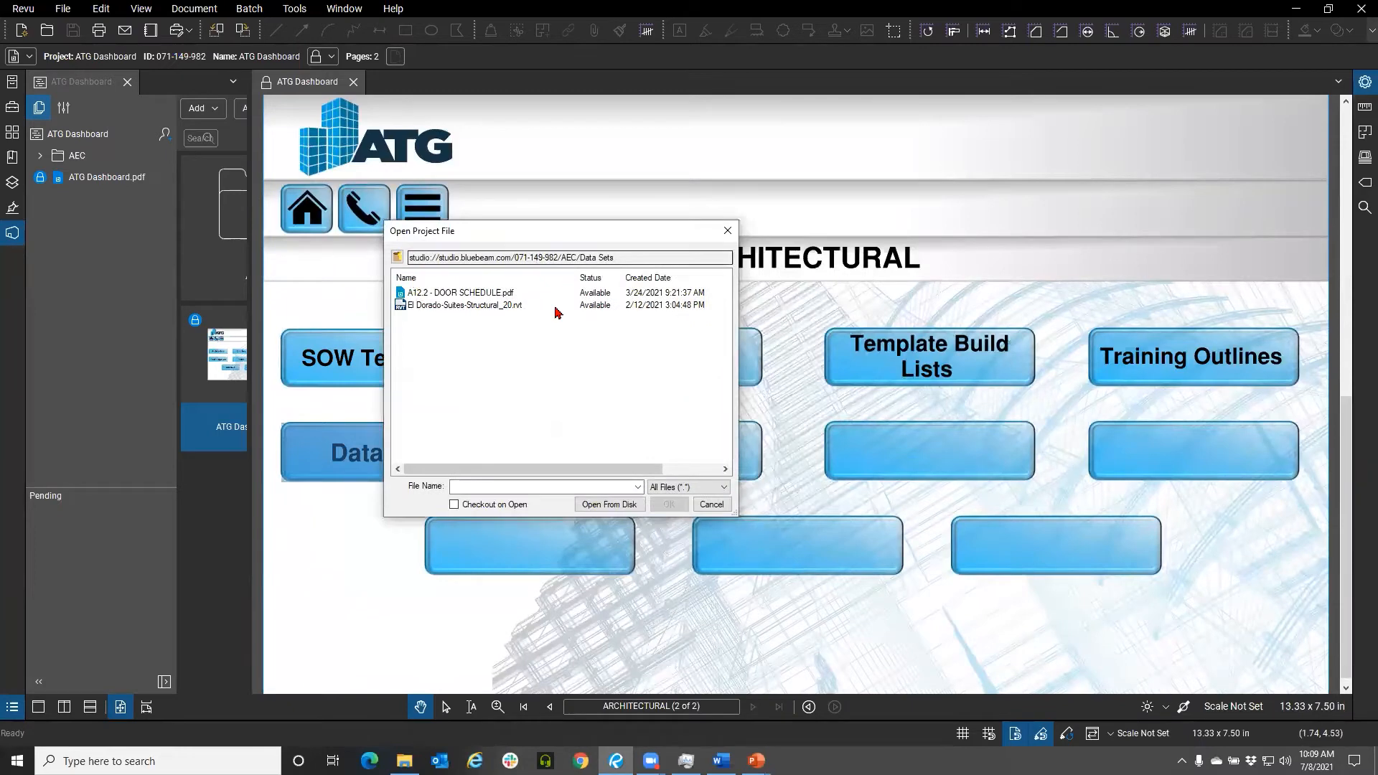
pyautogui.click(452, 293)
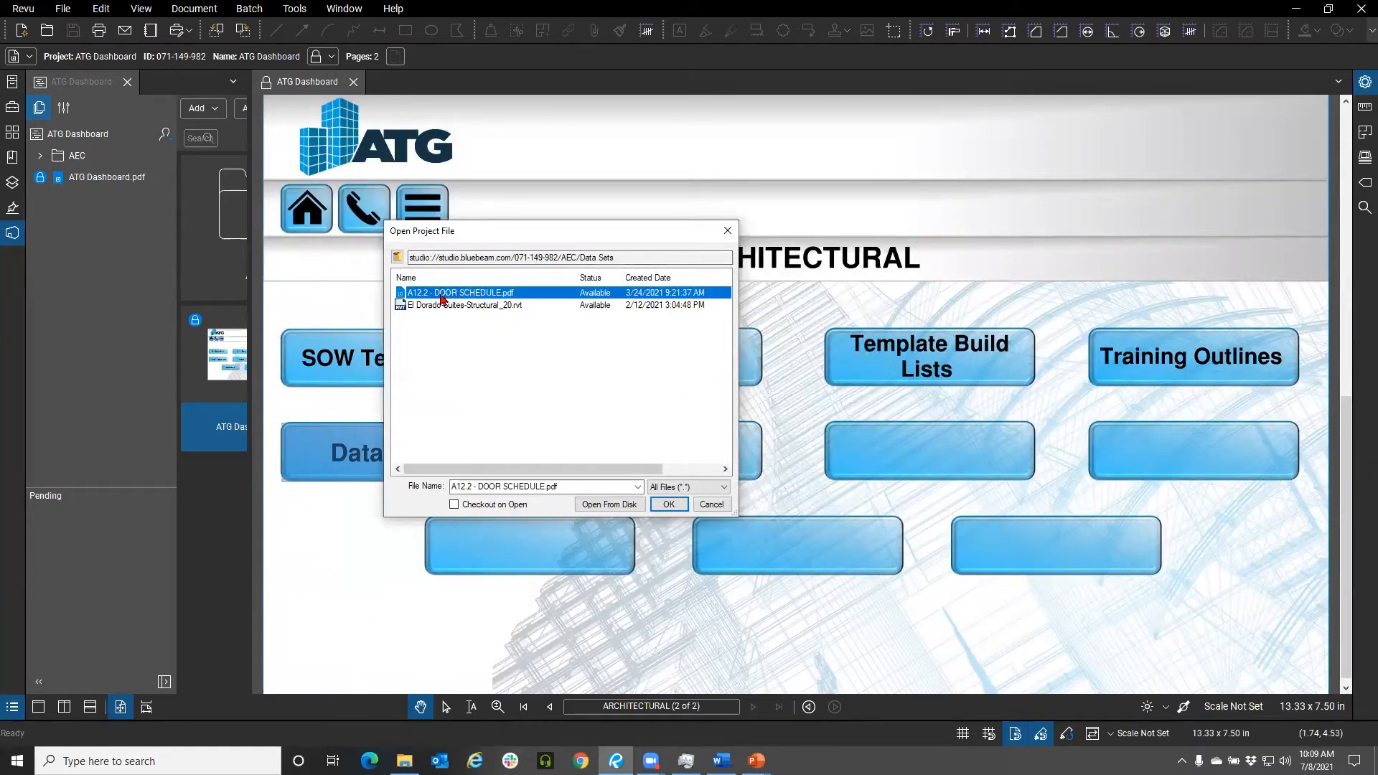
pyautogui.click(666, 503)
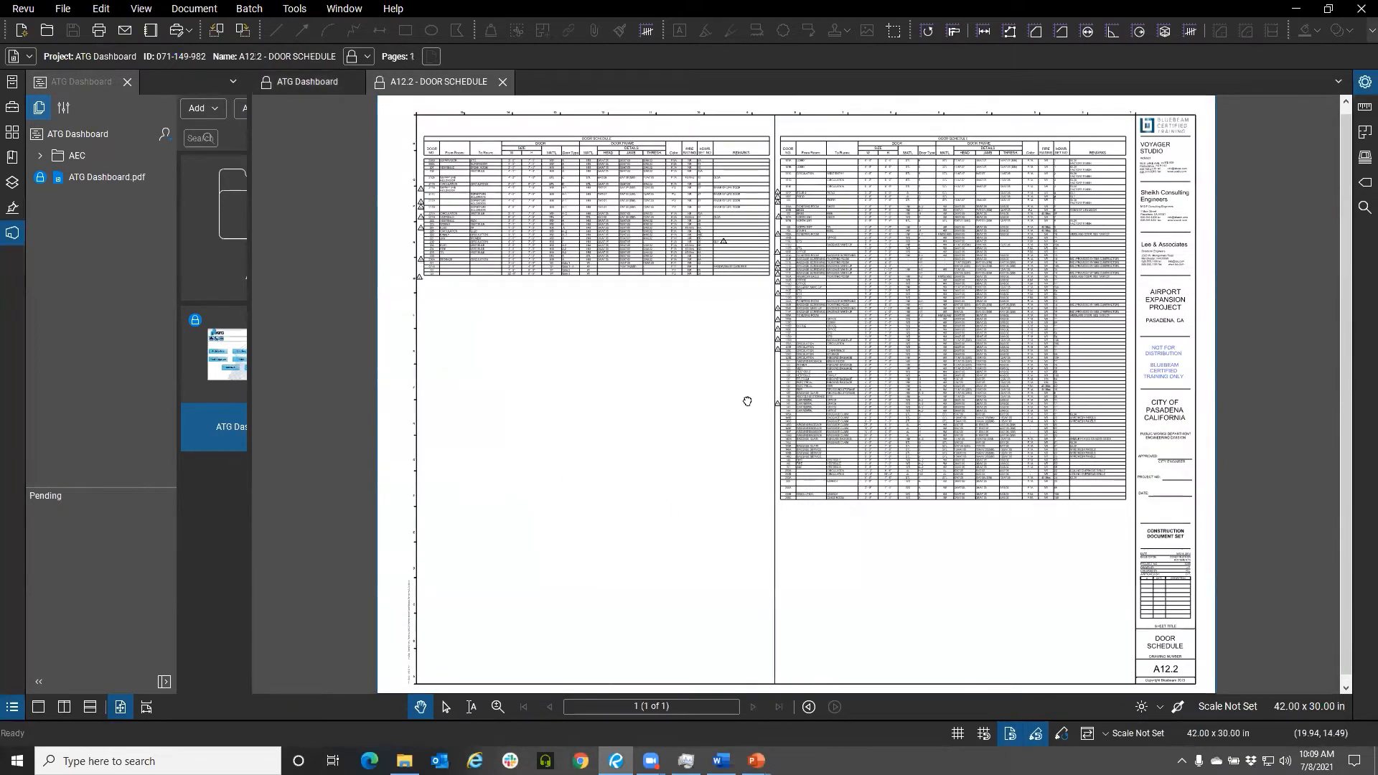
# Review the door schedule and close the A12.2 - DOOR SCHEDULE tab
pyautogui.scroll(3, 445, 308)
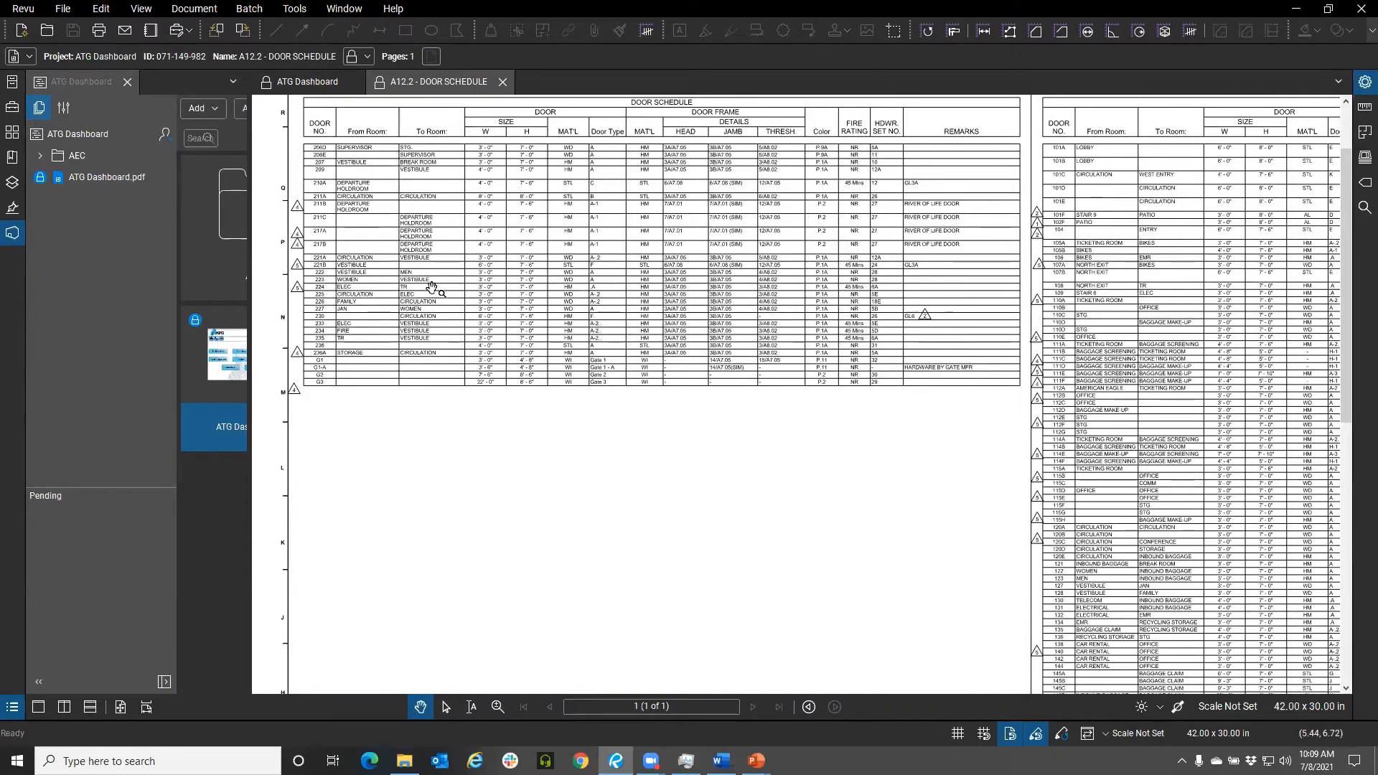
pyautogui.scroll(1, 435, 278)
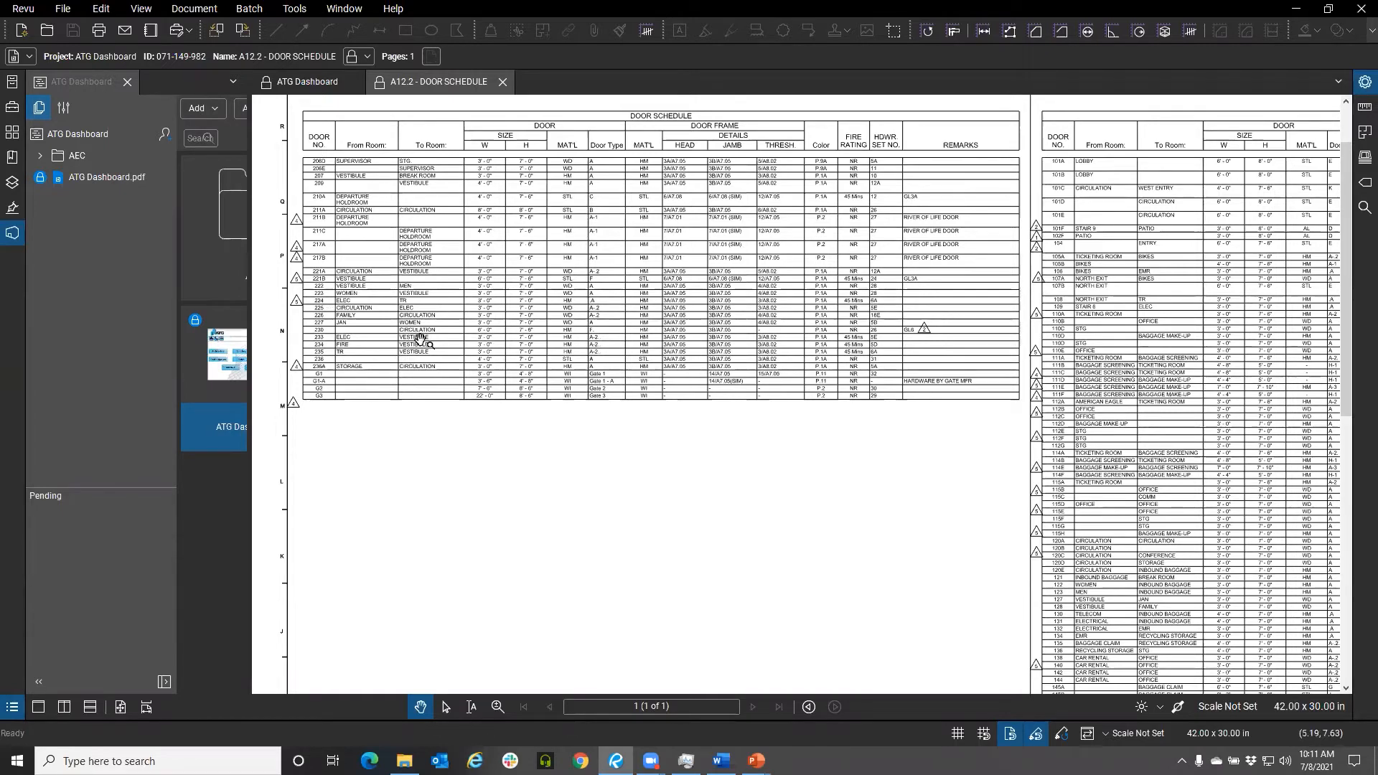
pyautogui.click(502, 83)
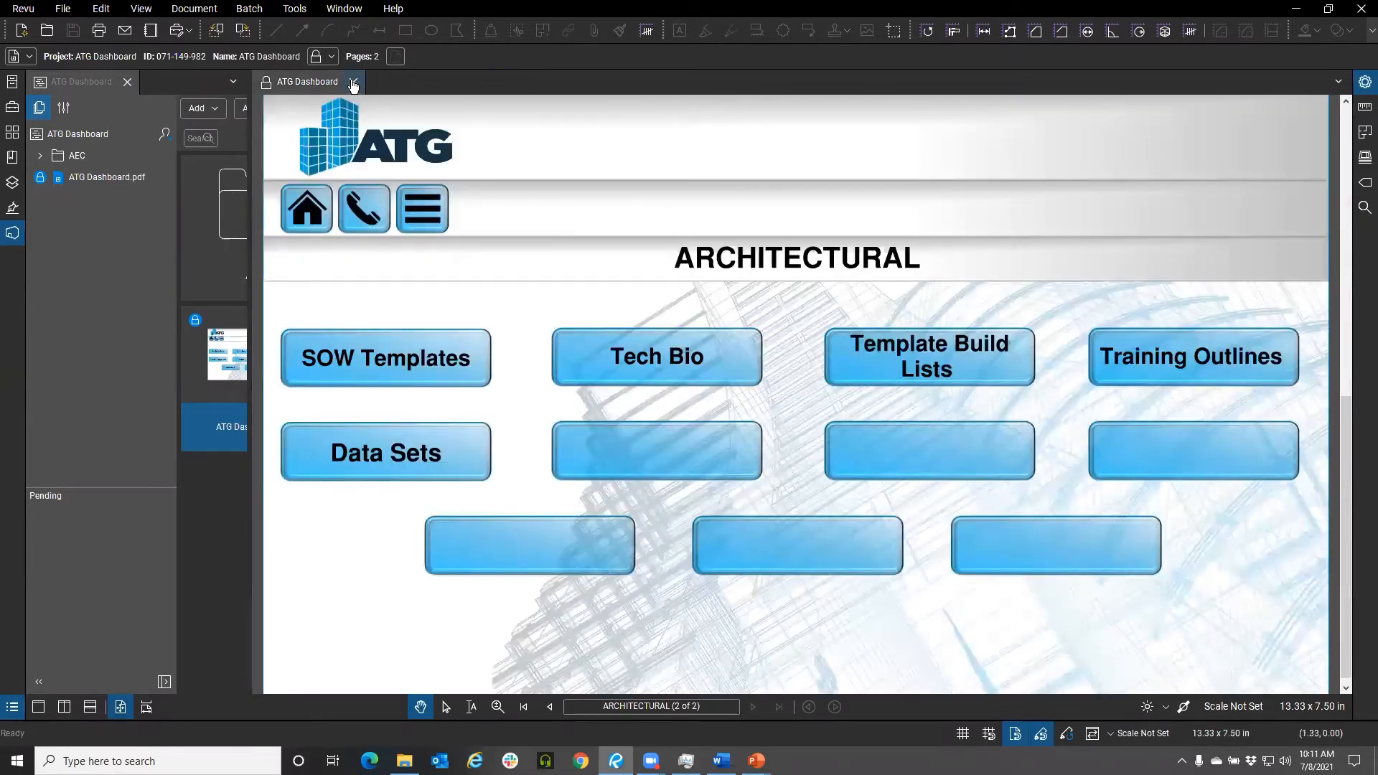
# Close the open dashboard PDF tabs and switch to the File Access panel
pyautogui.click(352, 83)
pyautogui.click(12, 81)
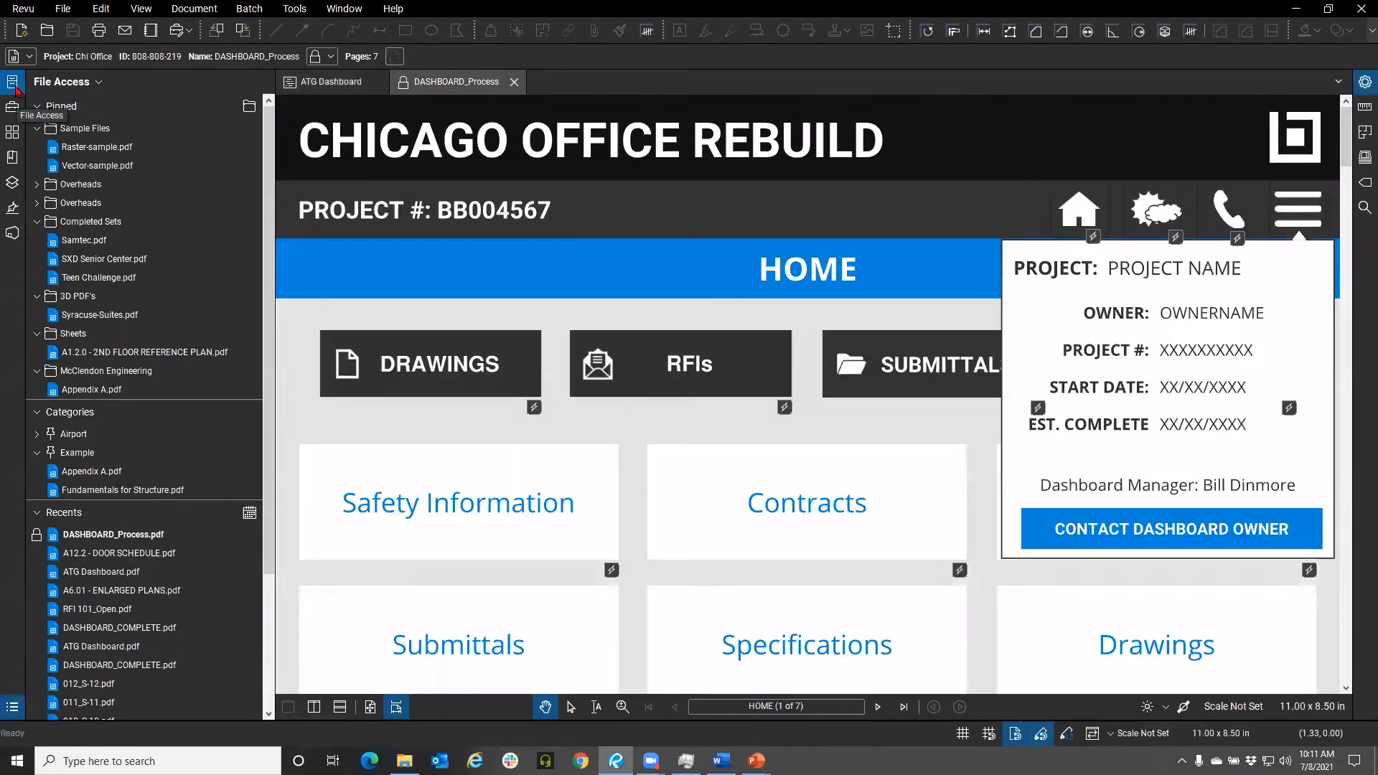
pyautogui.click(15, 83)
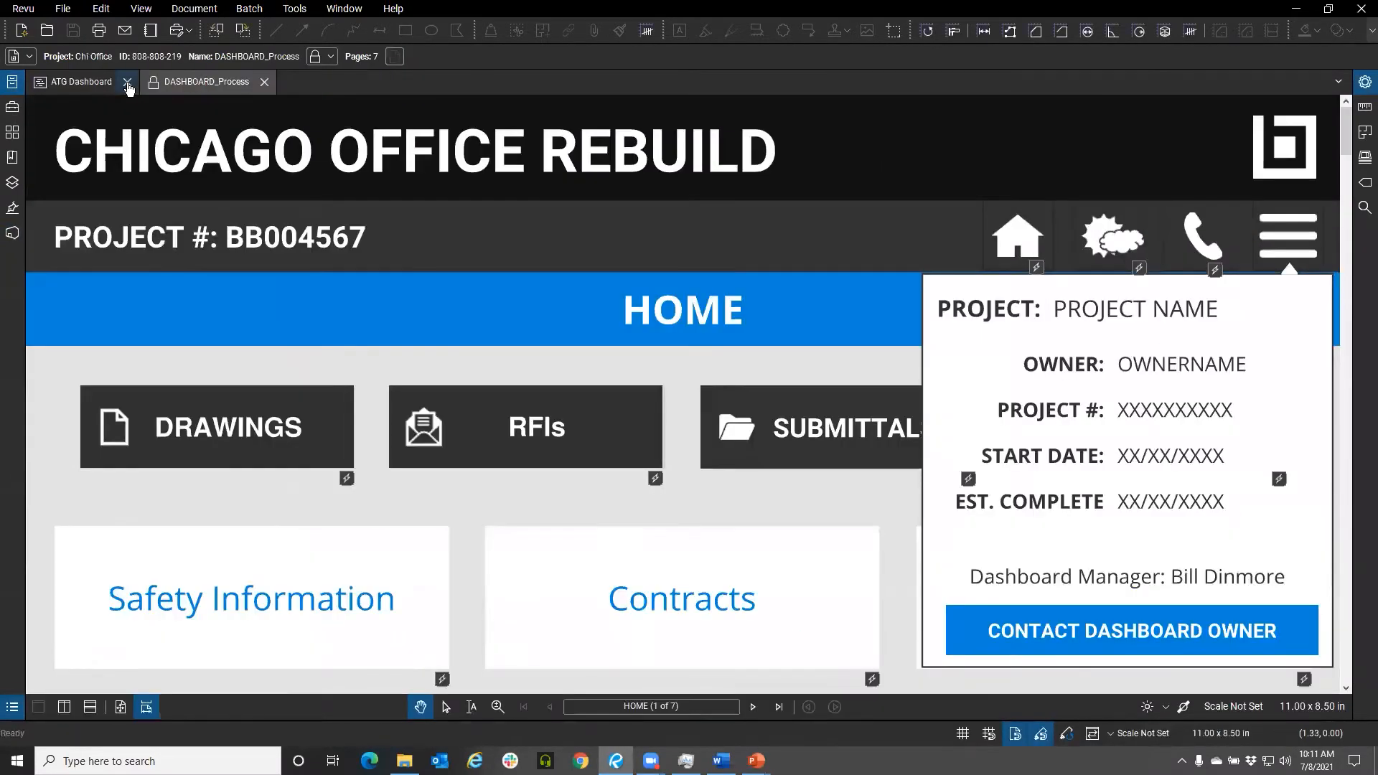
pyautogui.click(266, 84)
pyautogui.click(14, 84)
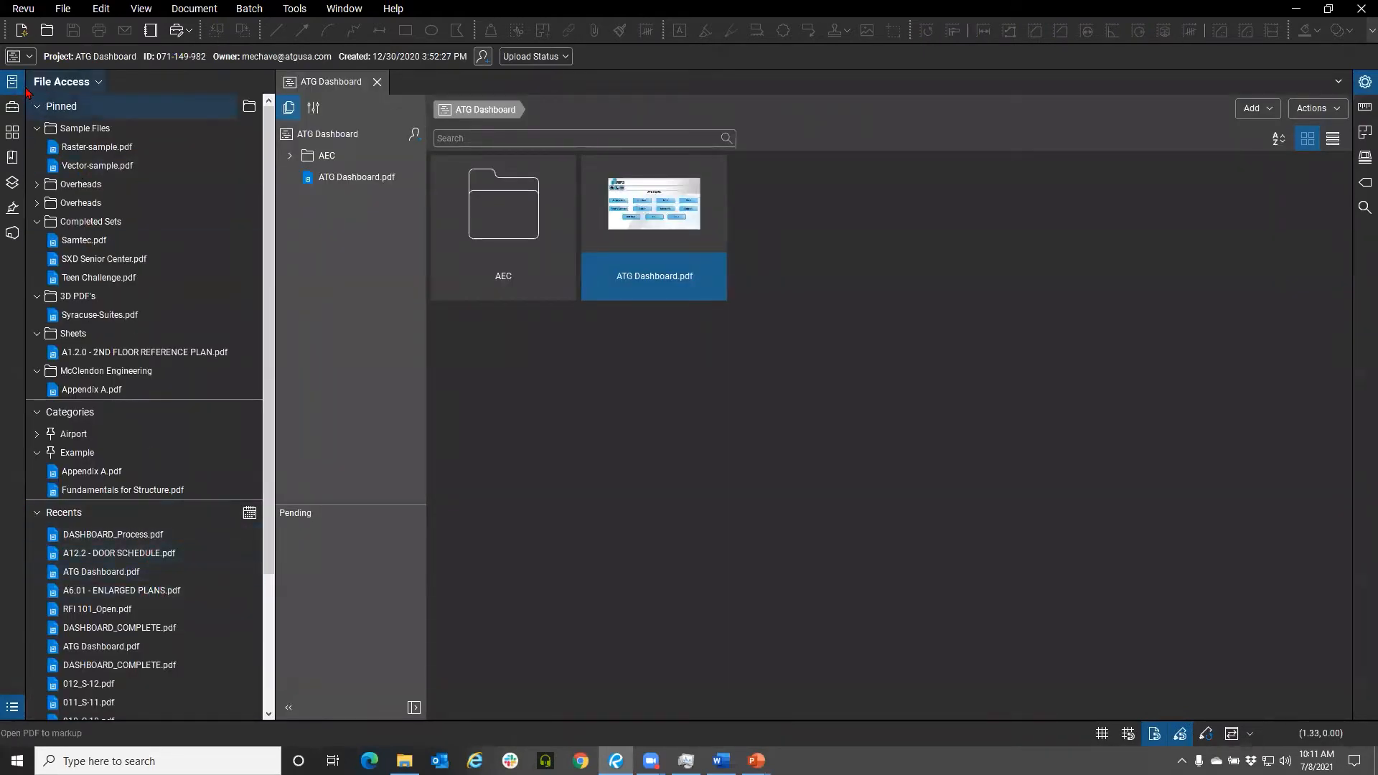
pyautogui.click(761, 422)
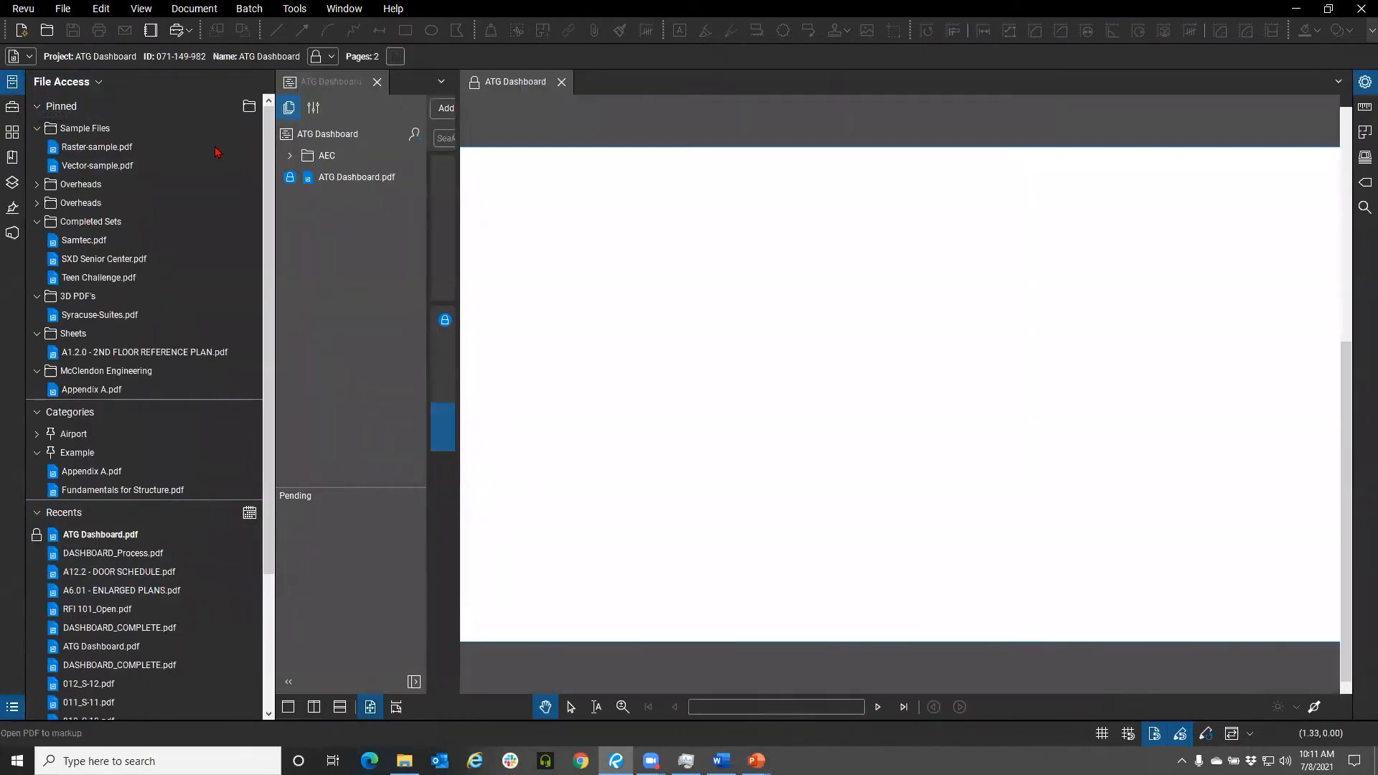
pyautogui.click(12, 84)
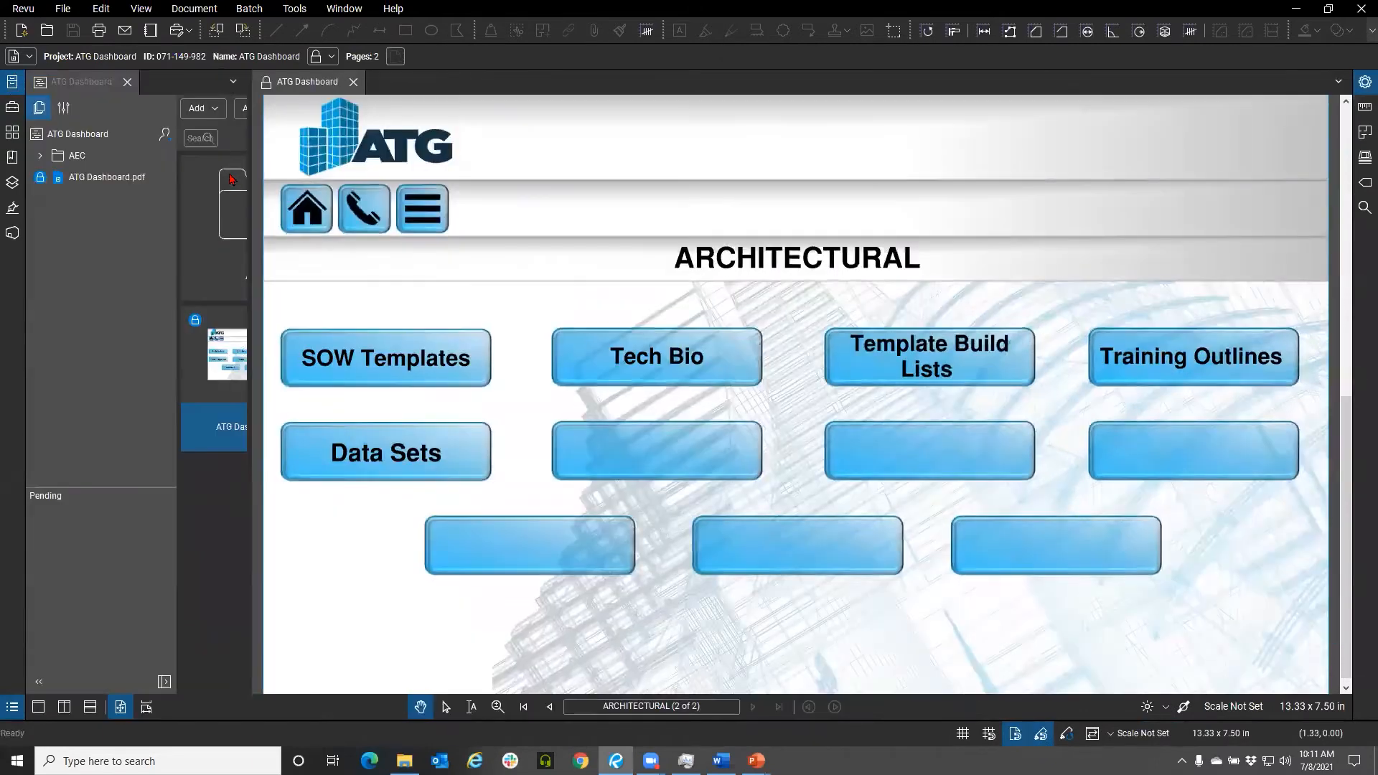
pyautogui.click(353, 81)
pyautogui.click(12, 82)
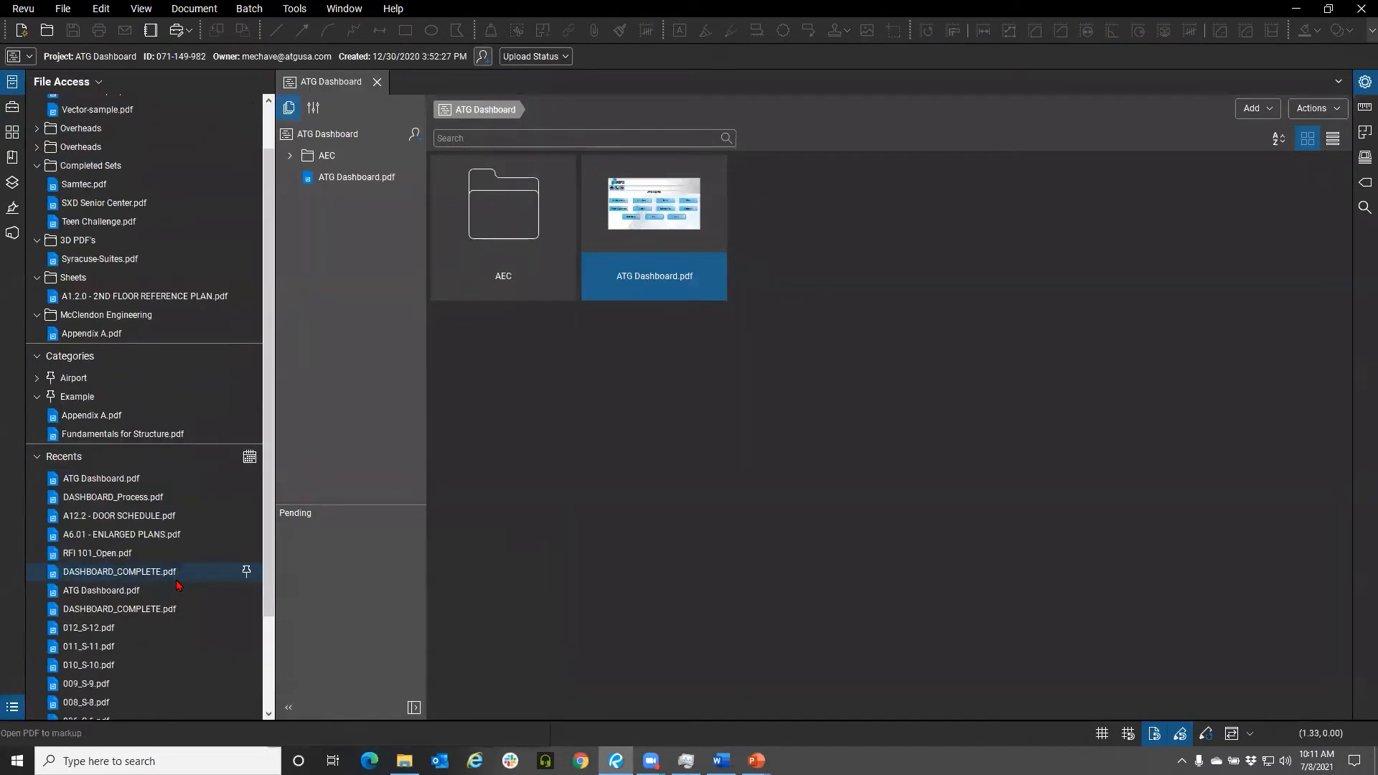
# Open the local ATG Dashboard - Process.pdf file from the Documents Dashboard folder
pyautogui.scroll(-1, 180, 595)
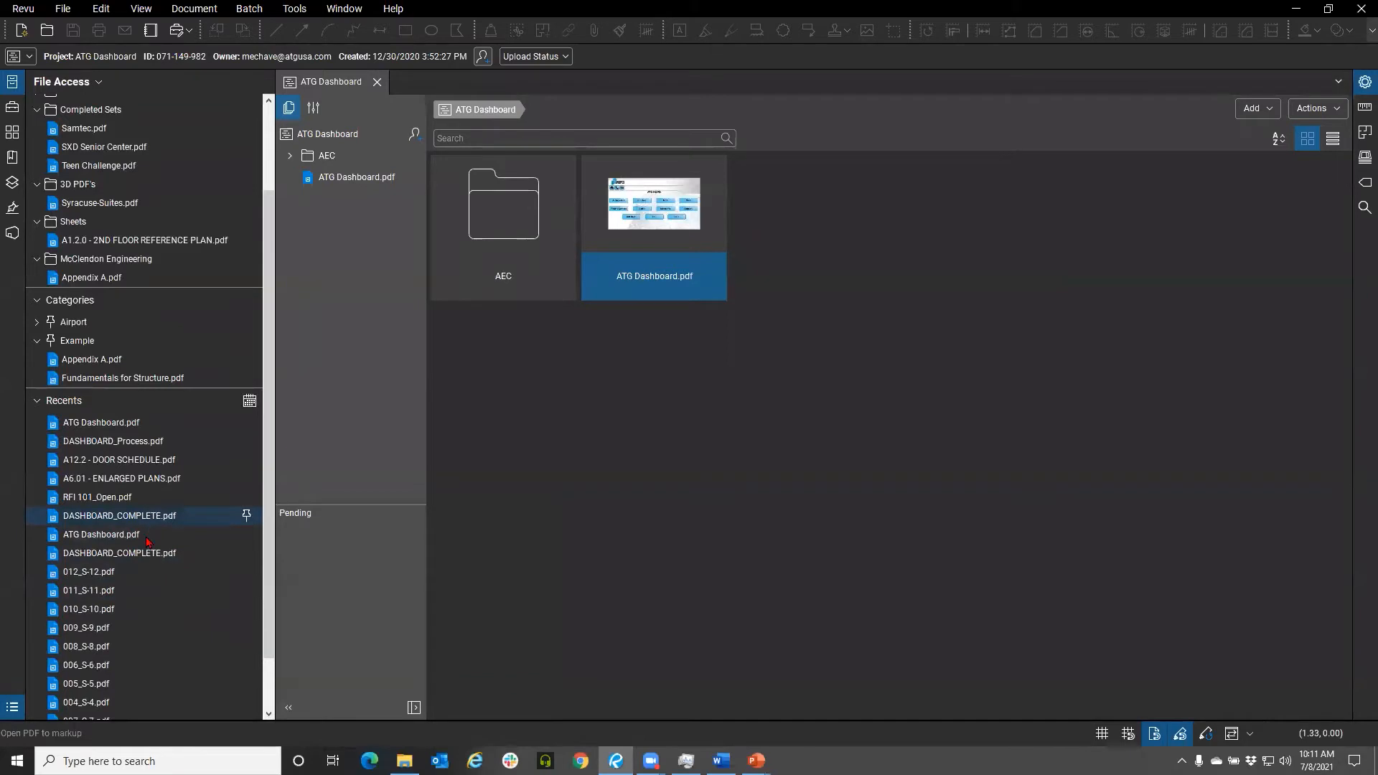
pyautogui.click(63, 9)
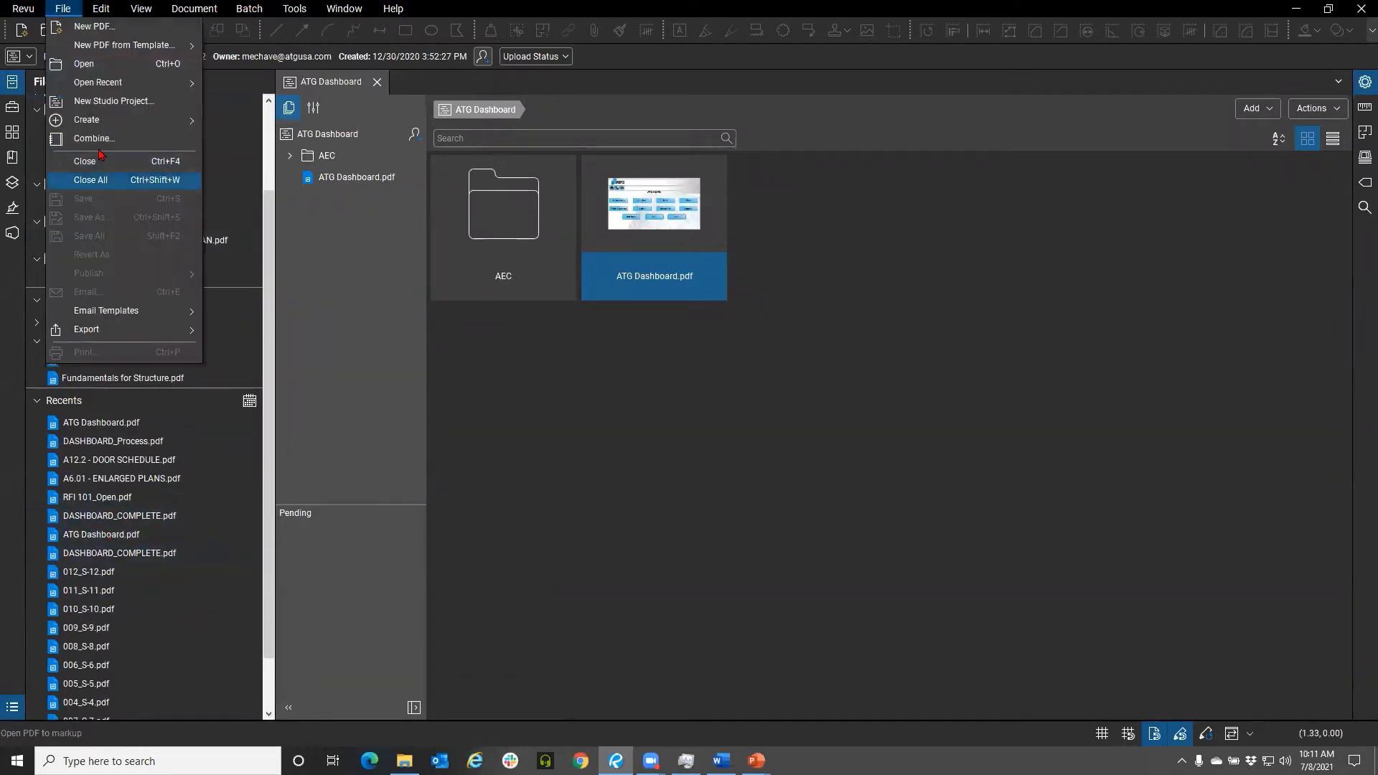
pyautogui.click(84, 64)
pyautogui.click(739, 508)
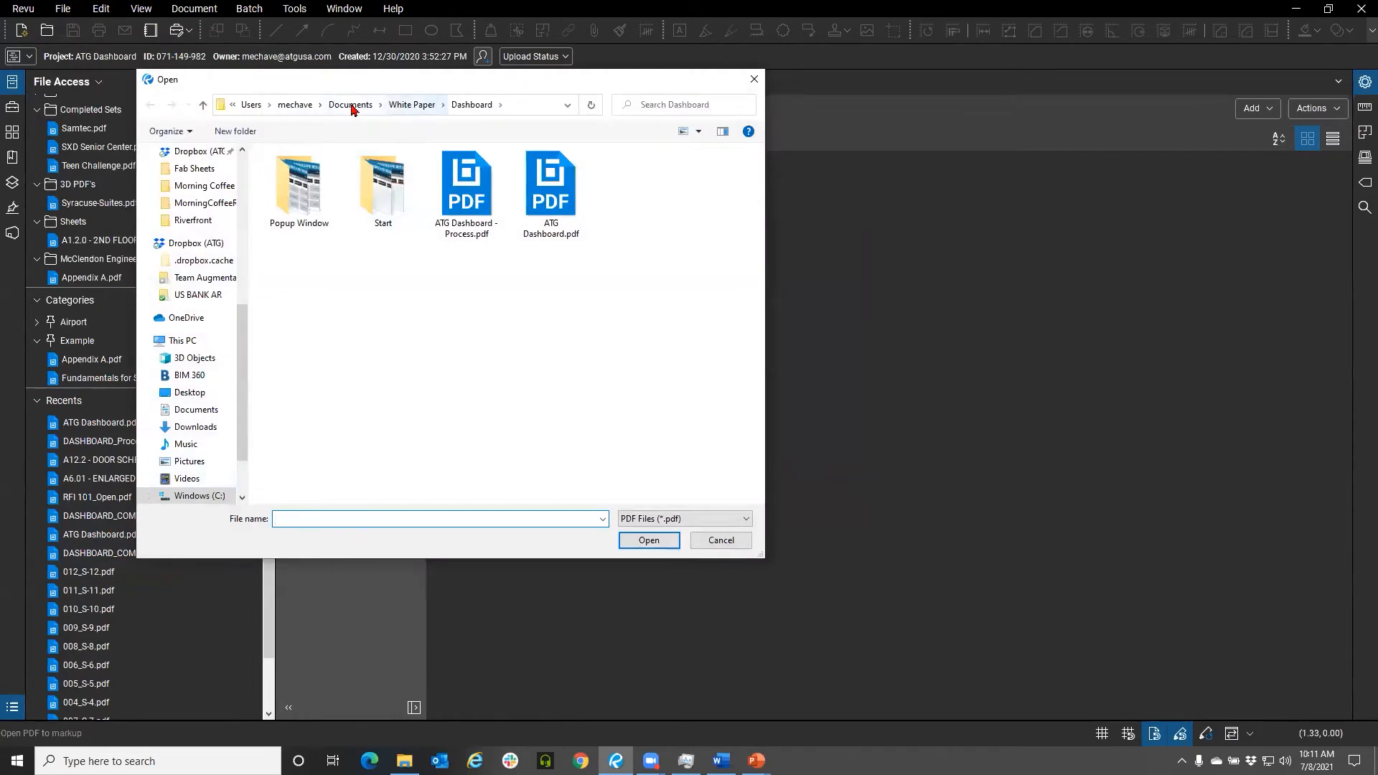
pyautogui.click(351, 106)
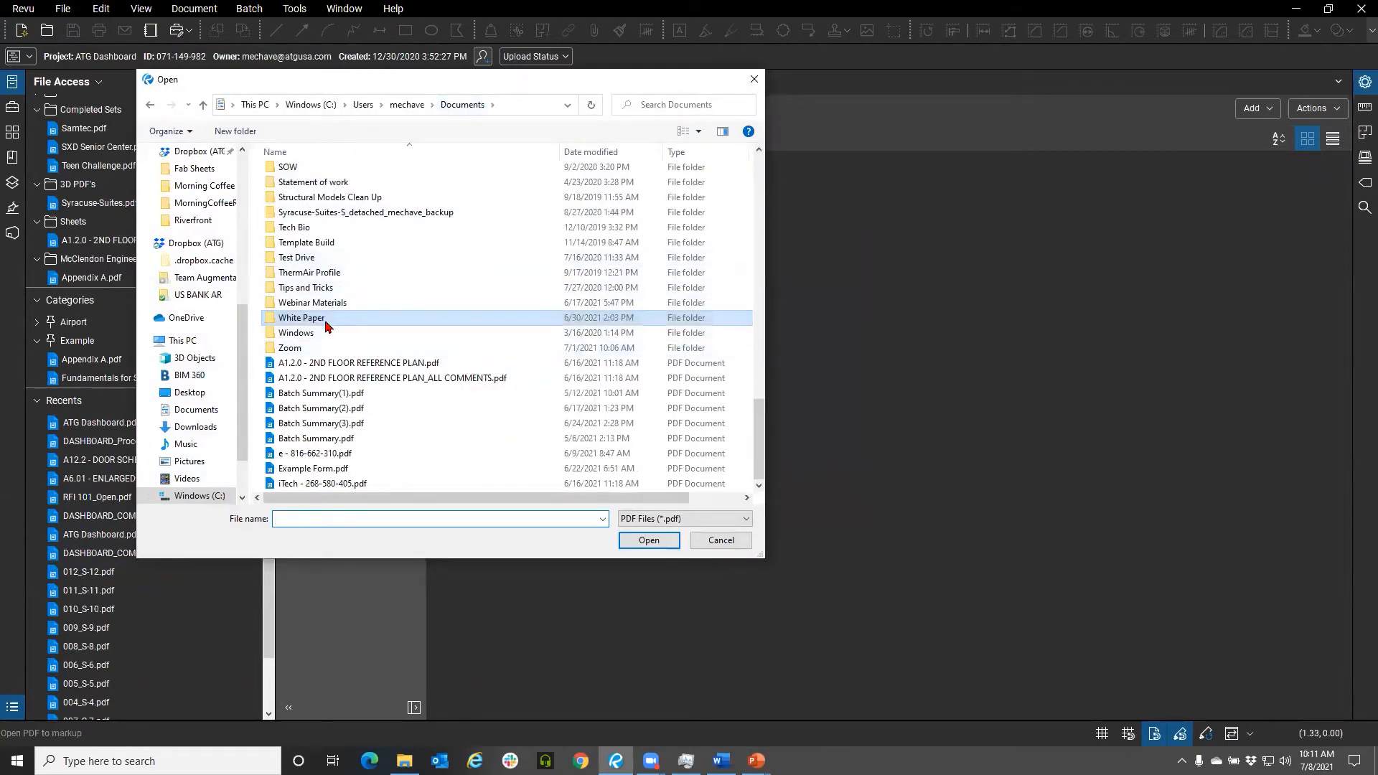
pyautogui.scroll(2, 372, 282)
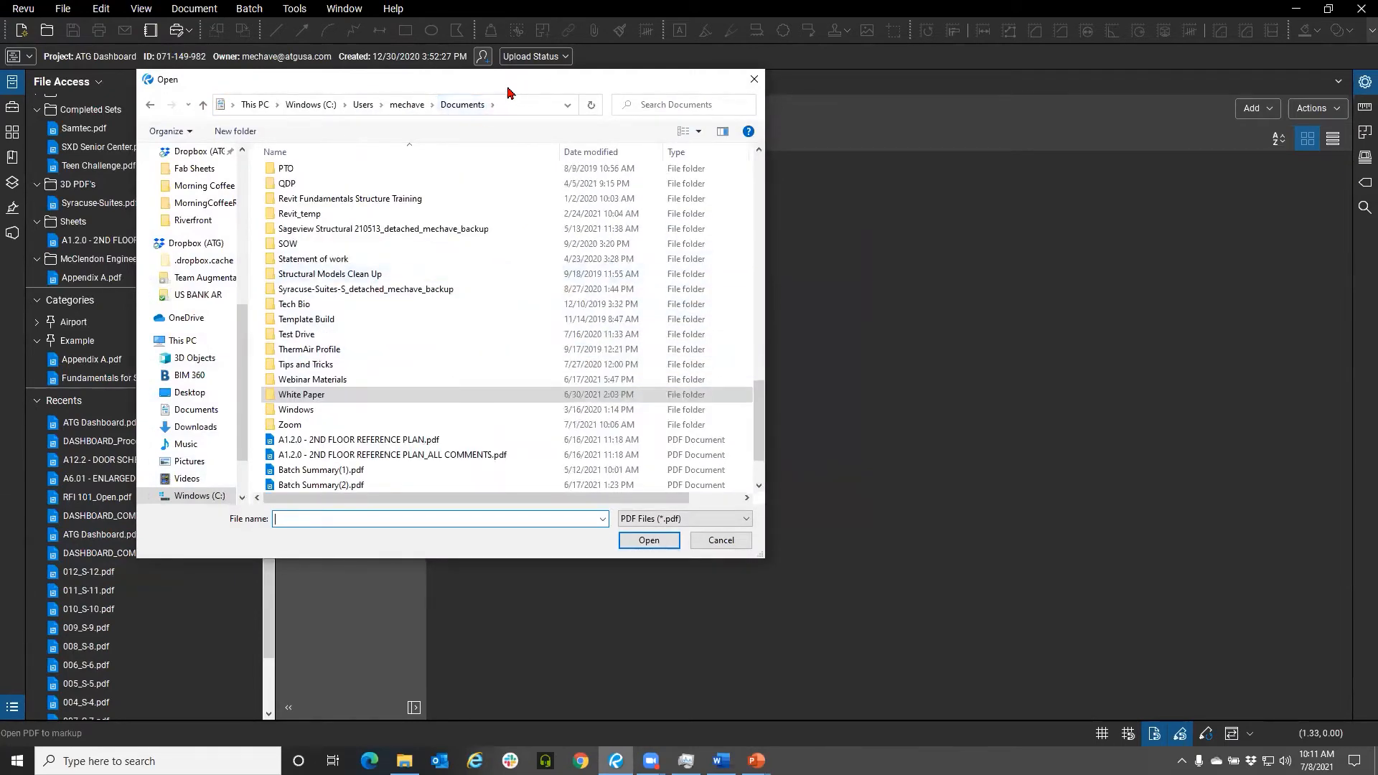
pyautogui.moveTo(509, 90); pyautogui.dragTo(510, 0)
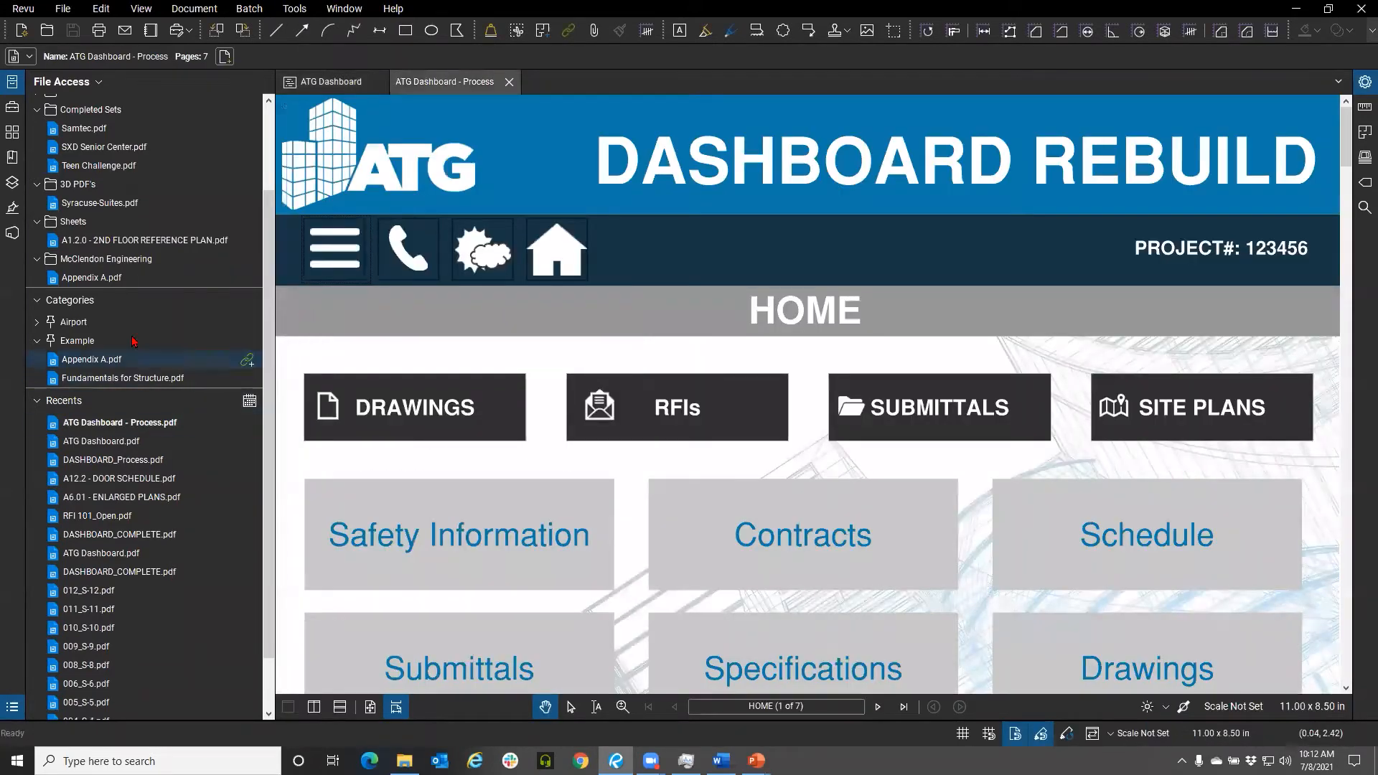
# Examine the ATG Dashboard - Process home page with the side panel hidden
pyautogui.click(14, 83)
pyautogui.scroll(-5, 358, 591)
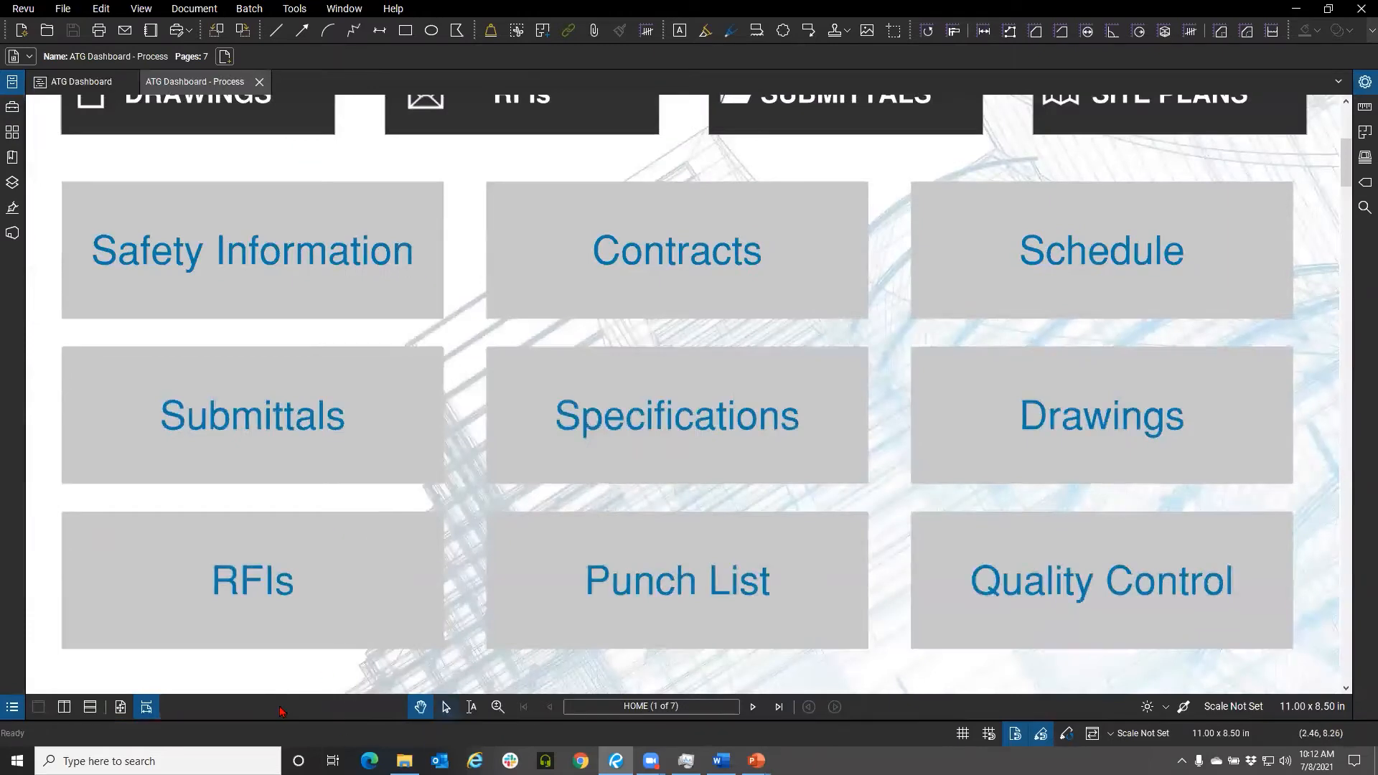
pyautogui.scroll(-4, 431, 460)
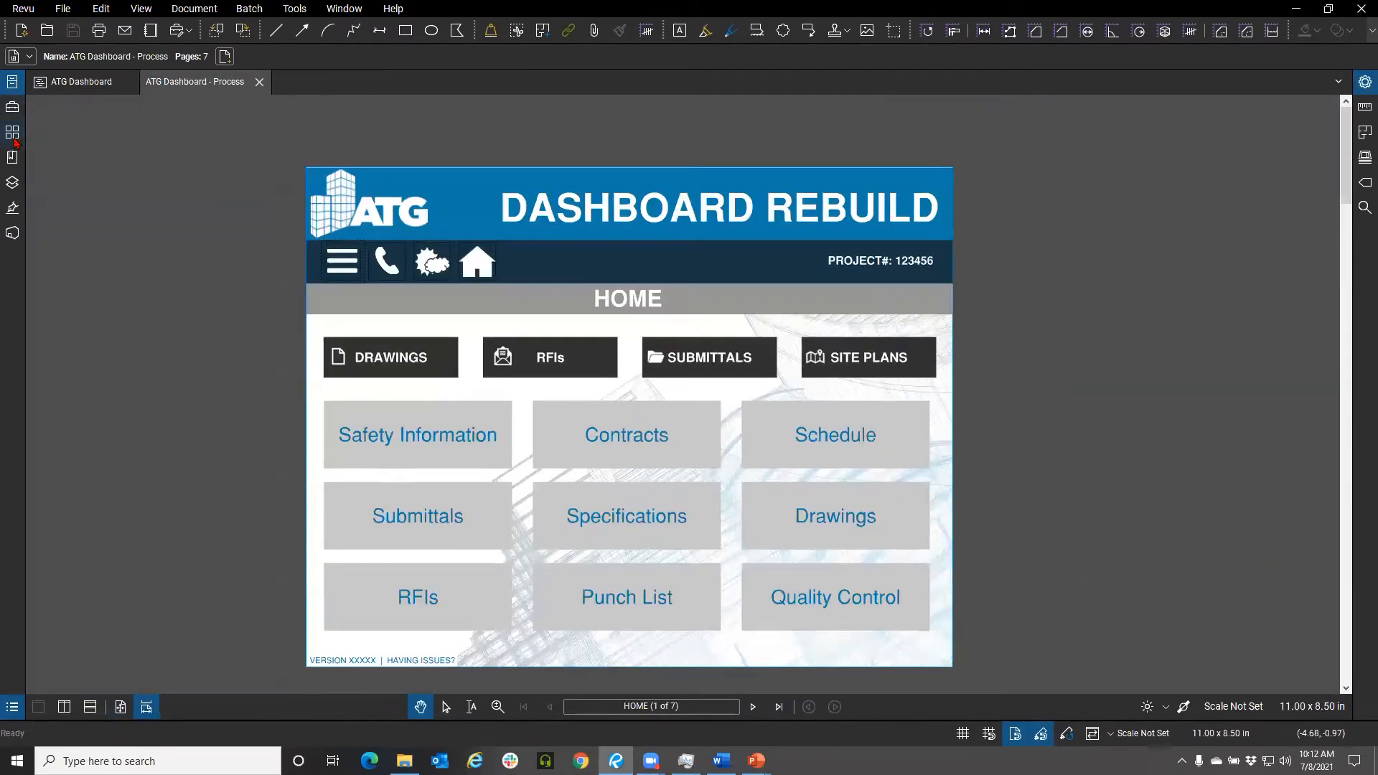
# Browse the dashboard's pages through the page thumbnails and return to the HOME page
pyautogui.click(12, 135)
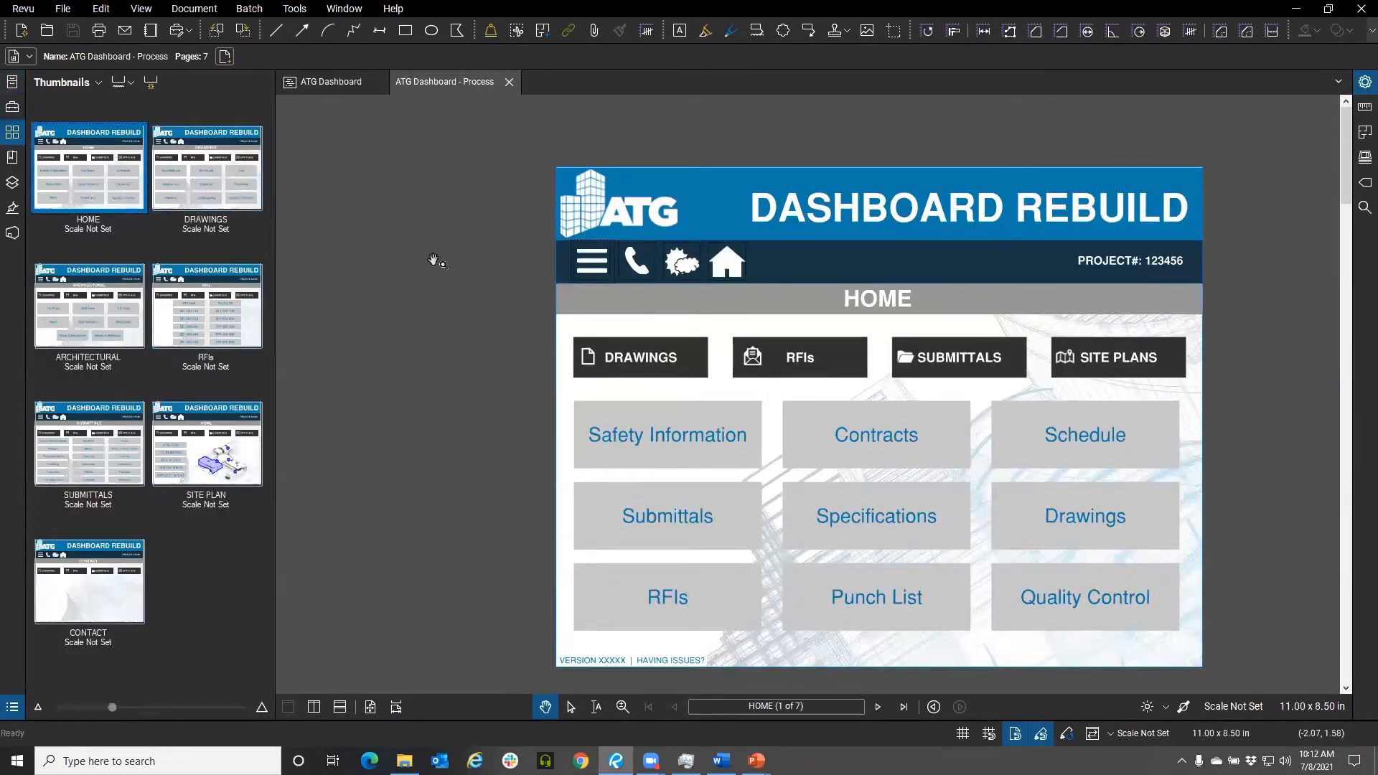
pyautogui.click(206, 168)
pyautogui.click(137, 286)
pyautogui.click(219, 334)
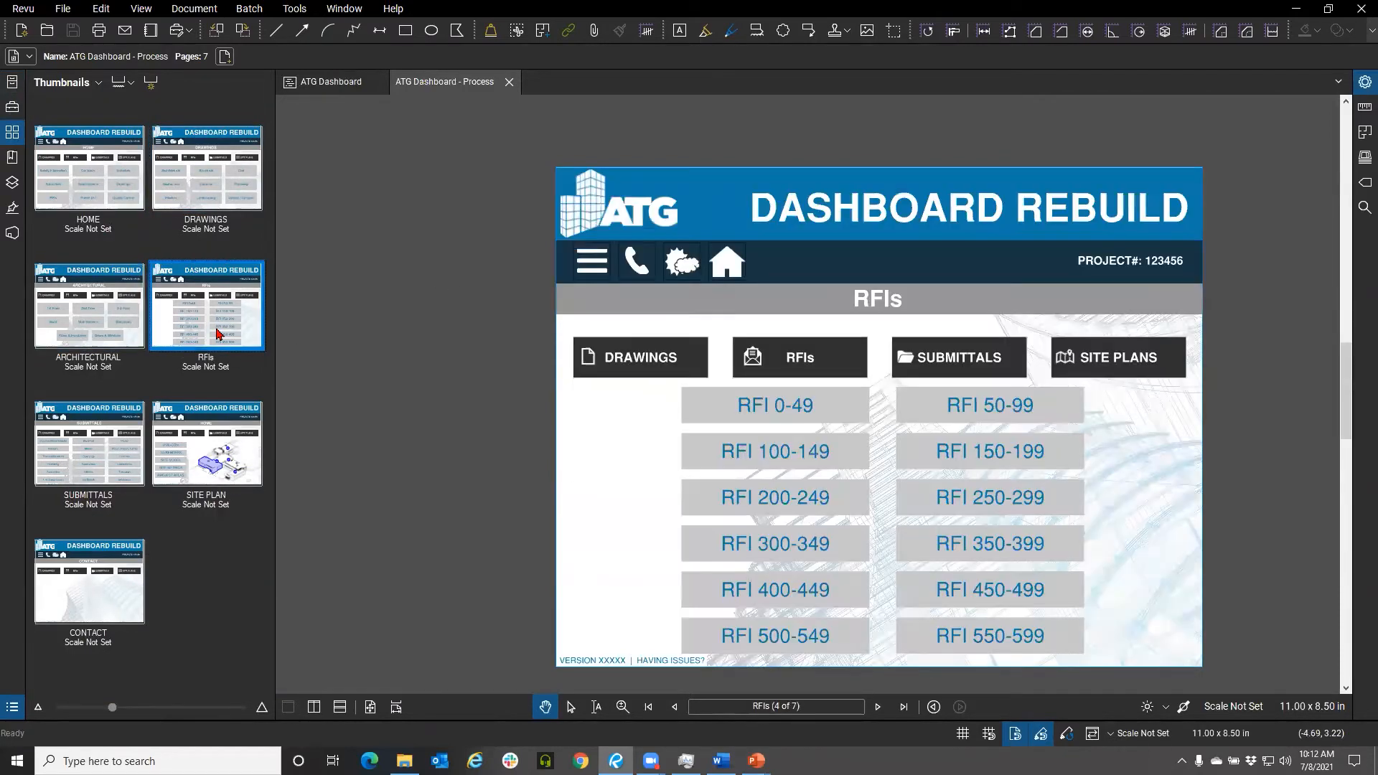
pyautogui.click(122, 424)
pyautogui.click(188, 445)
pyautogui.click(136, 585)
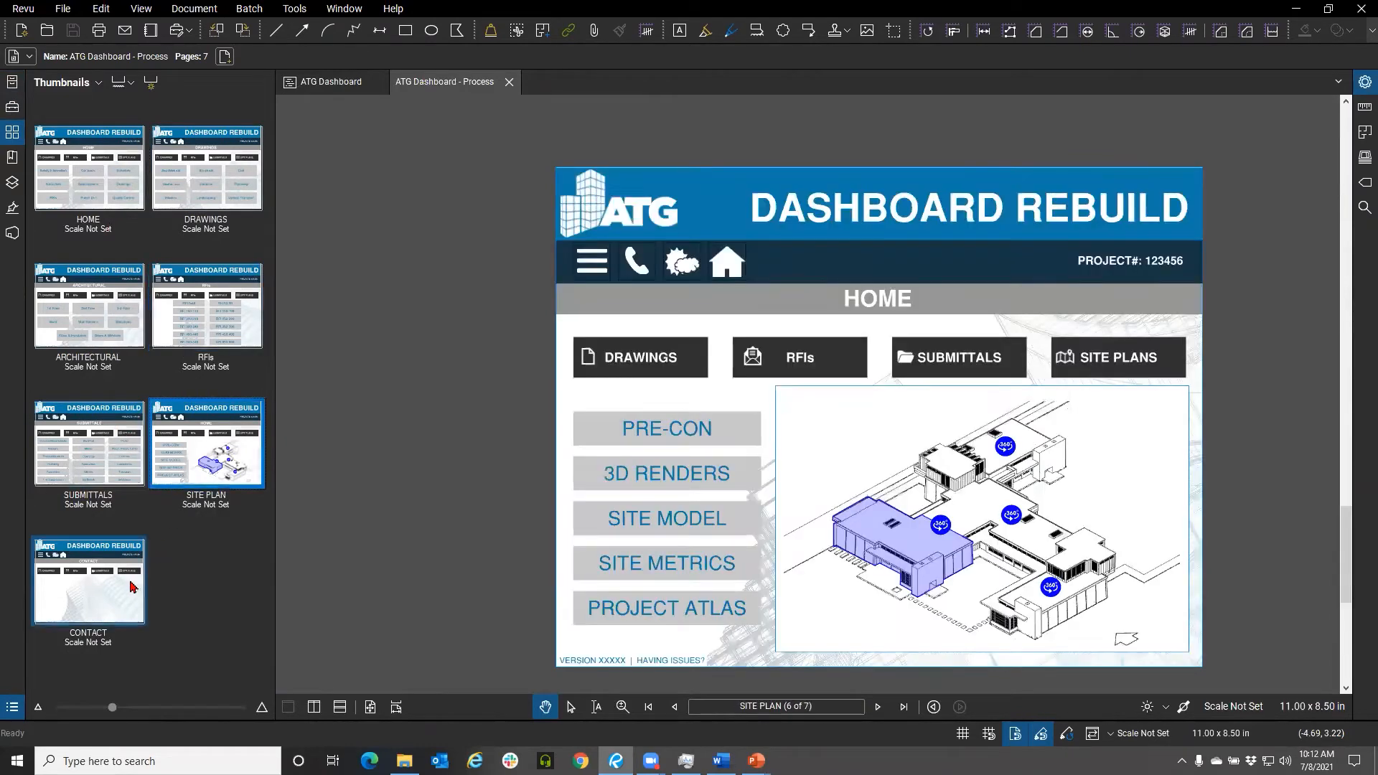
pyautogui.rightClick(94, 160)
pyautogui.click(471, 156)
pyautogui.click(660, 302)
pyautogui.click(123, 197)
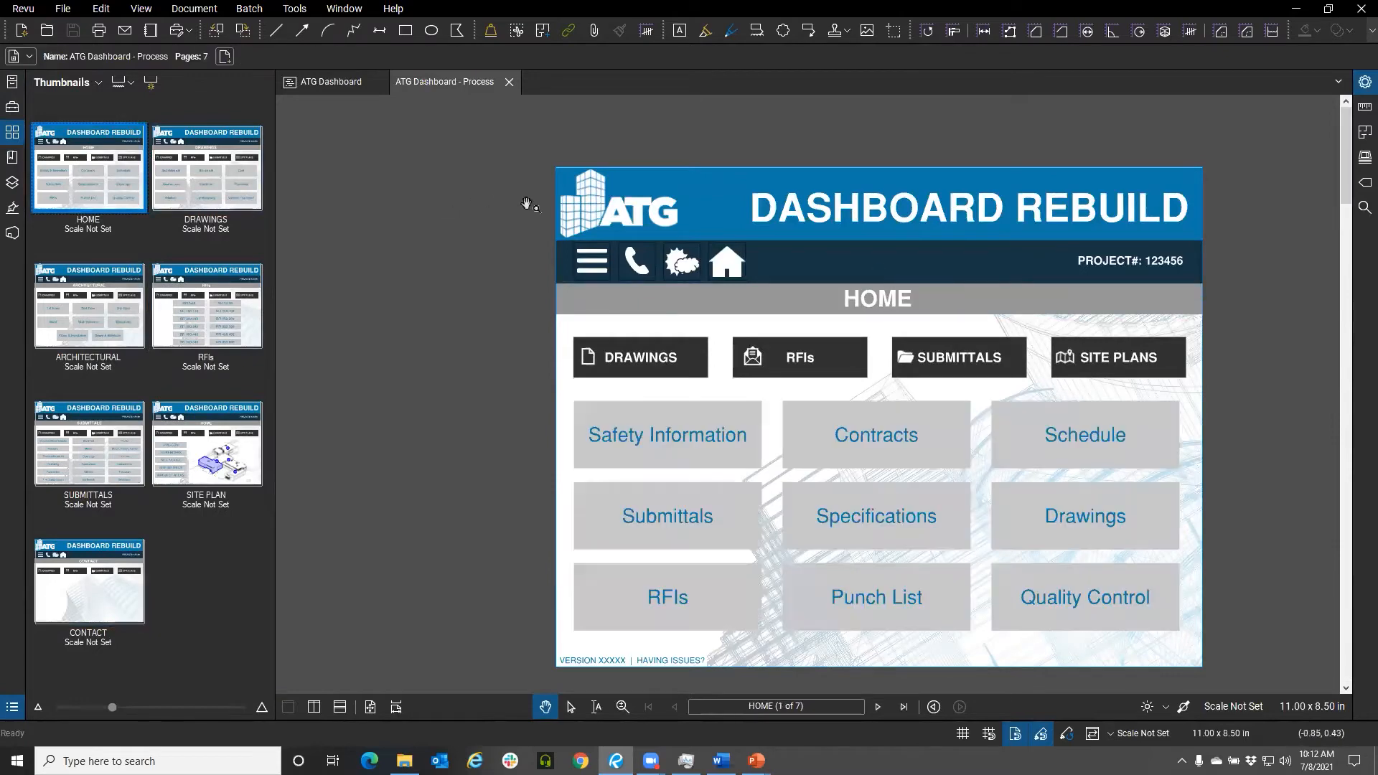
# Drag the DRAWINGS button off the HOME page and move it back into its place
pyautogui.click(552, 352)
pyautogui.scroll(1, 549, 355)
pyautogui.moveTo(481, 344); pyautogui.dragTo(440, 396)
pyautogui.moveTo(652, 377); pyautogui.dragTo(468, 314)
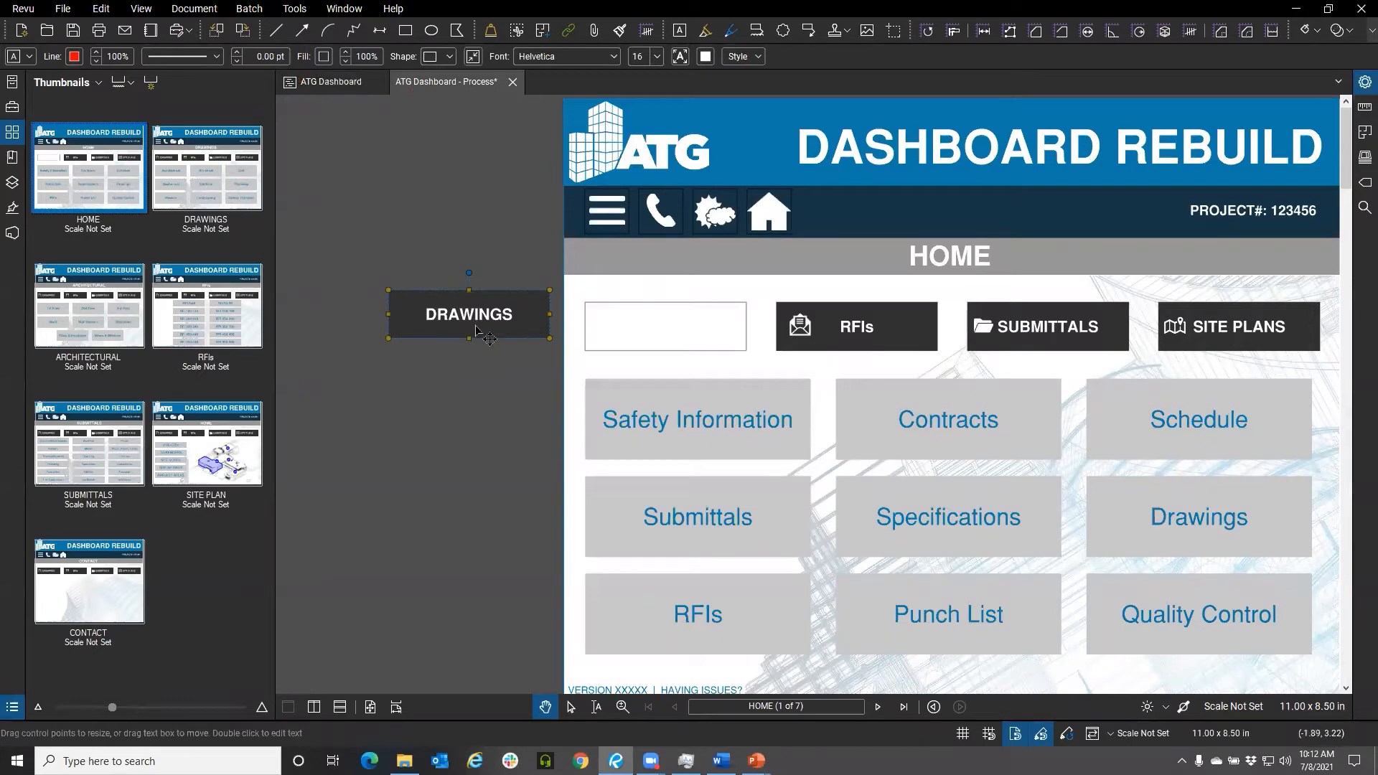
pyautogui.moveTo(484, 333); pyautogui.dragTo(686, 353)
pyautogui.moveTo(535, 352); pyautogui.dragTo(481, 346)
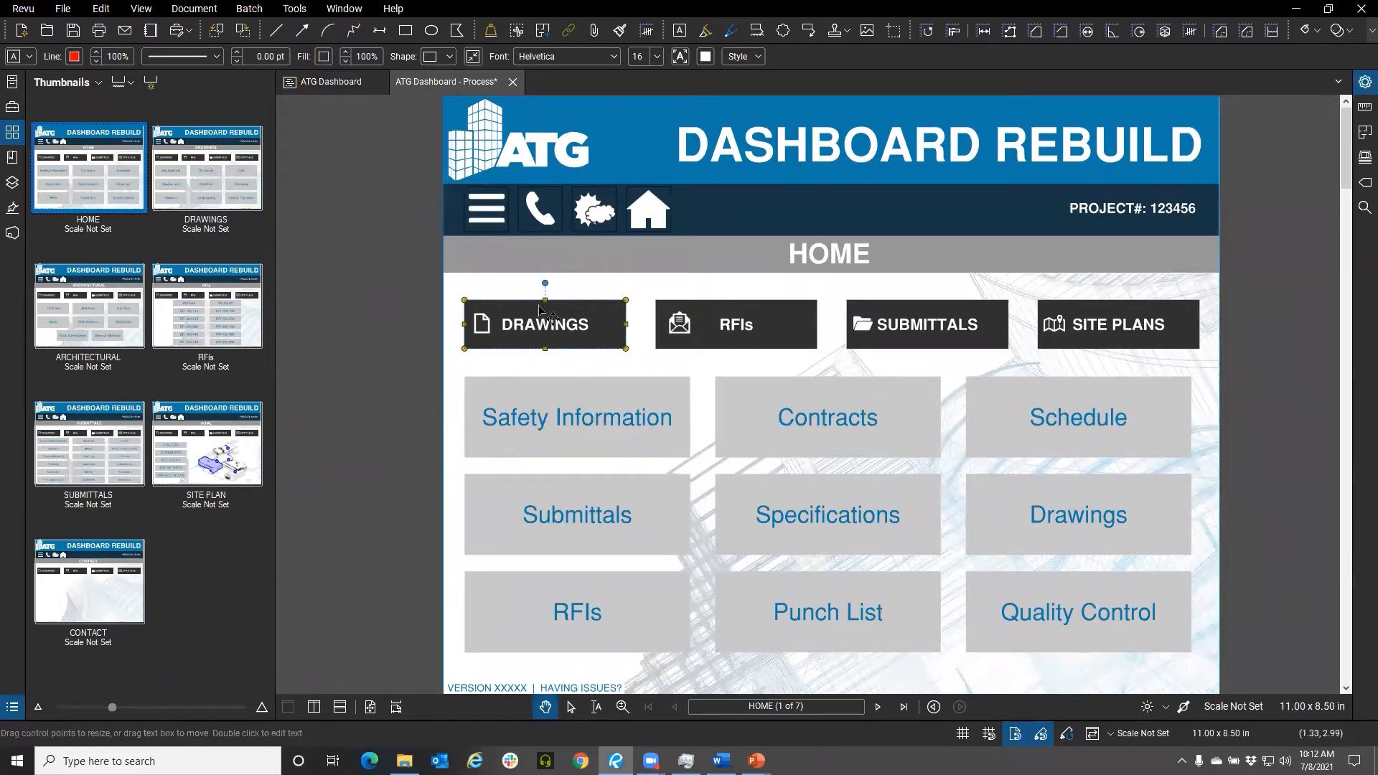
pyautogui.moveTo(671, 341); pyautogui.dragTo(604, 317)
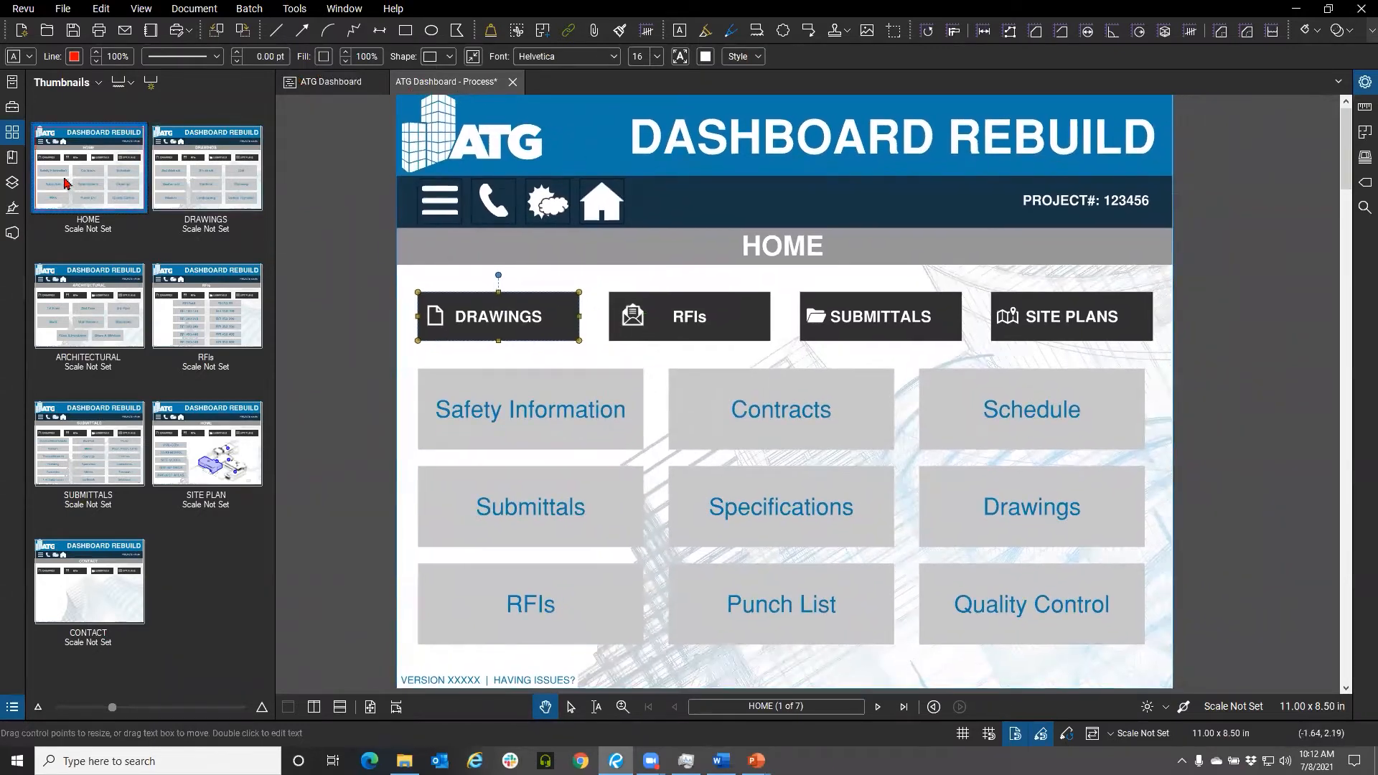
# Open the Studio projects panel and create a new project named Dashboard Webinar
pyautogui.click(12, 235)
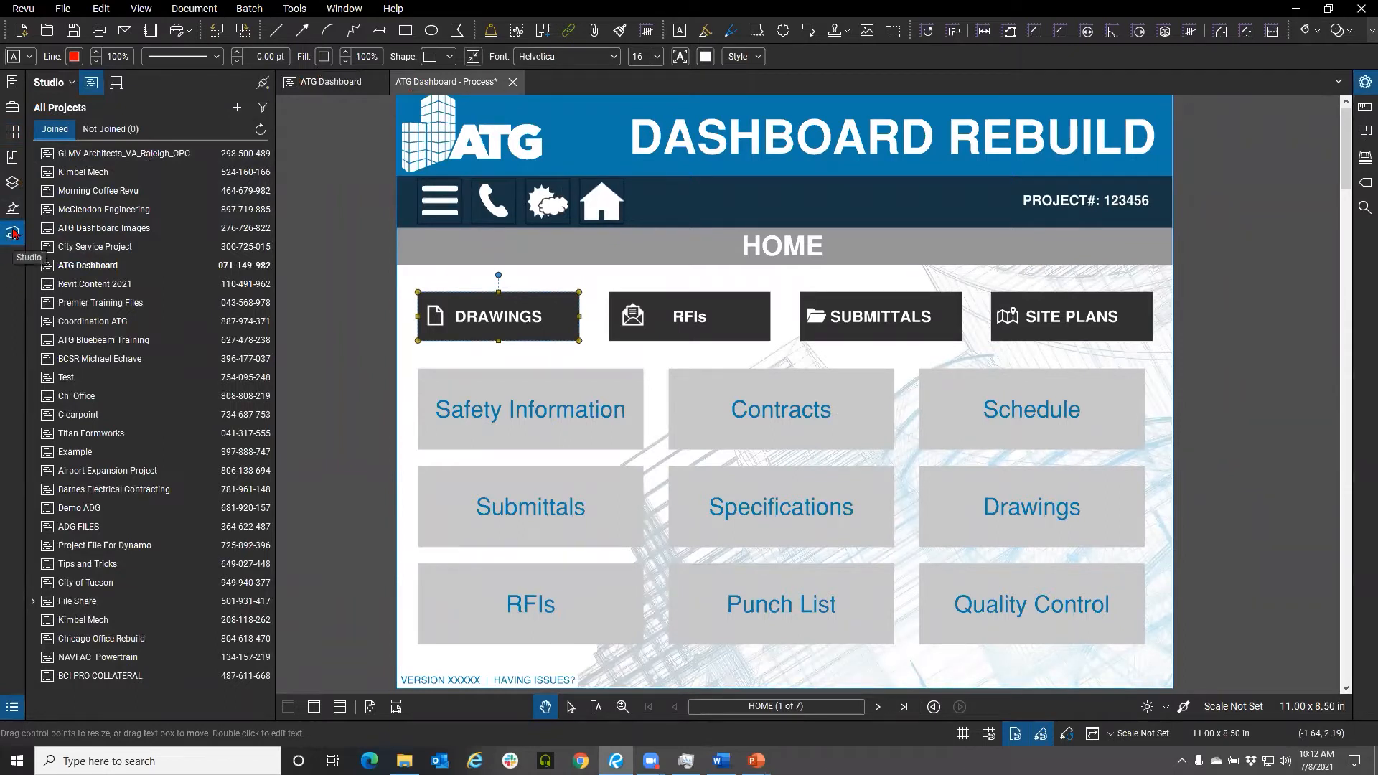
pyautogui.rightClick(17, 263)
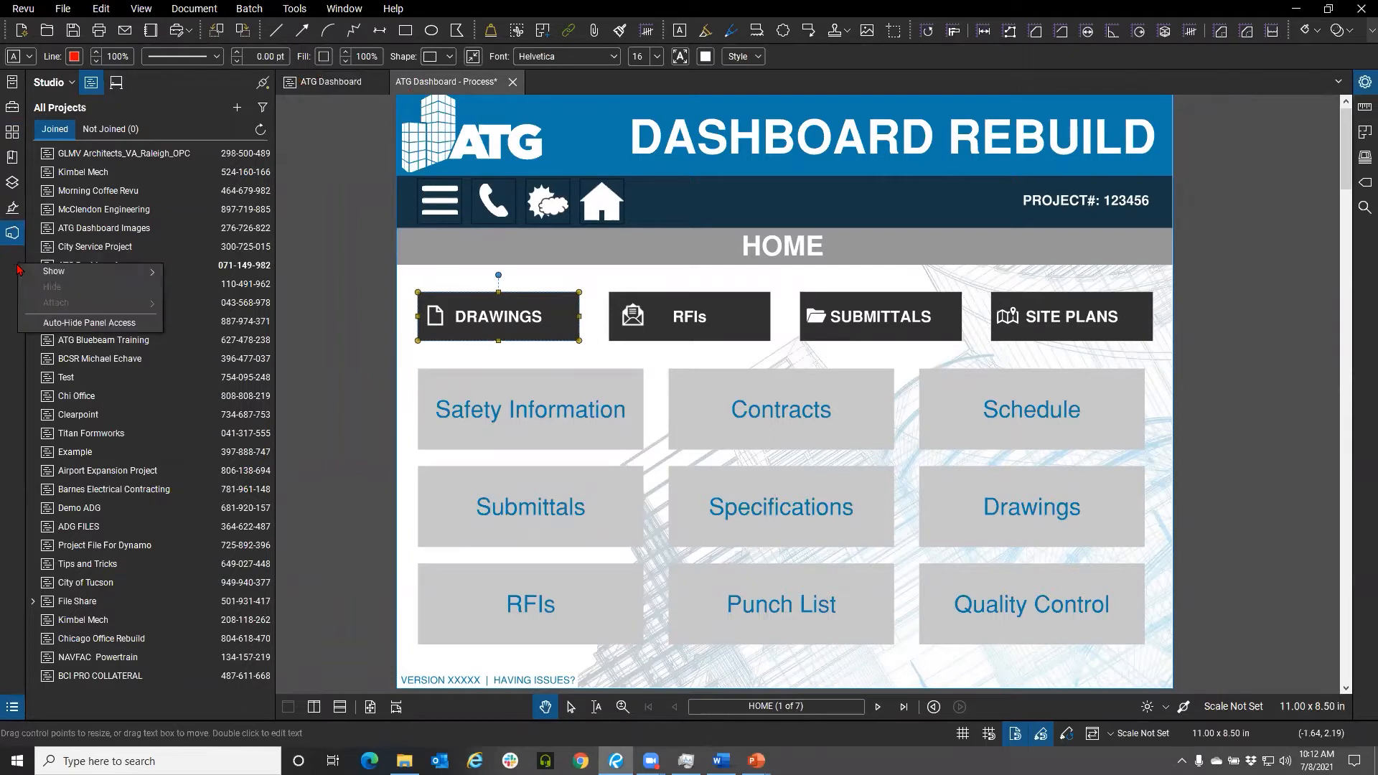
pyautogui.moveTo(86, 271)
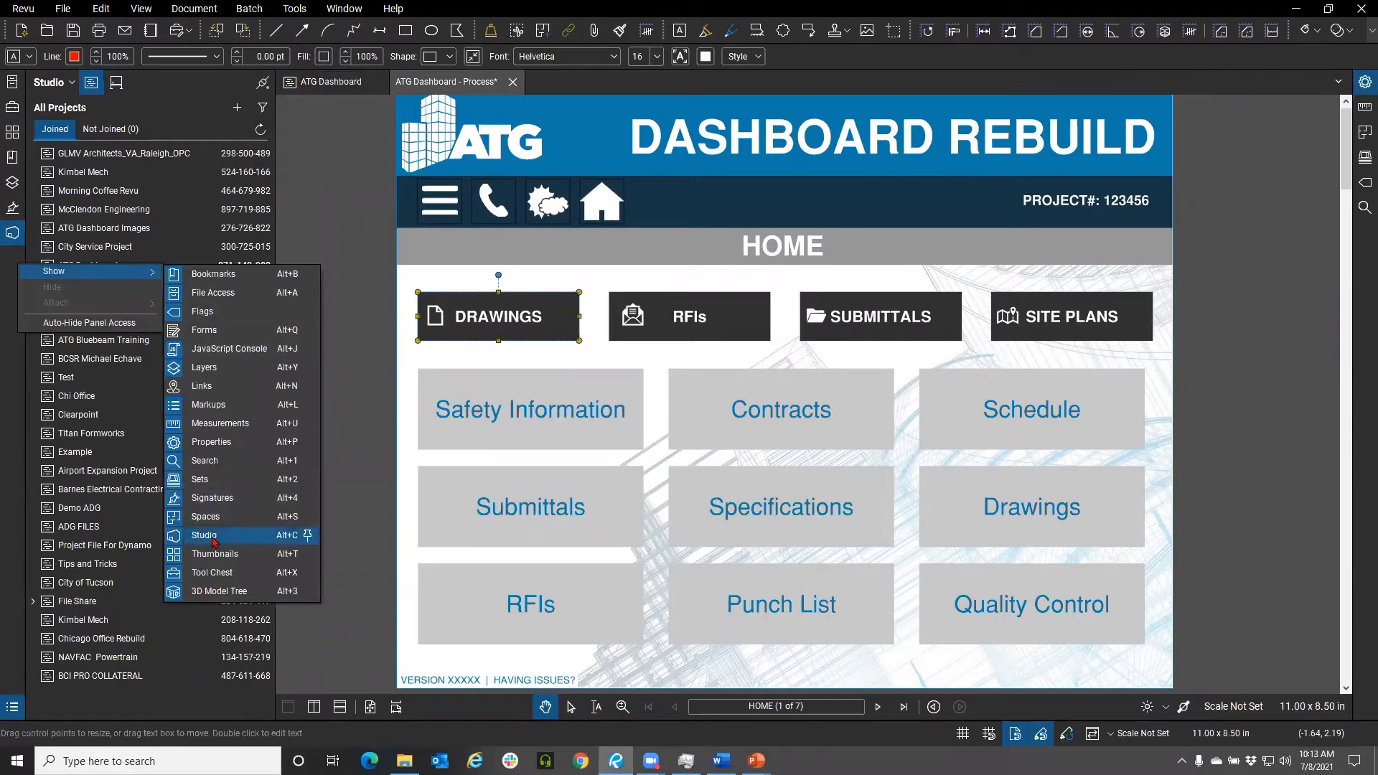
pyautogui.click(9, 334)
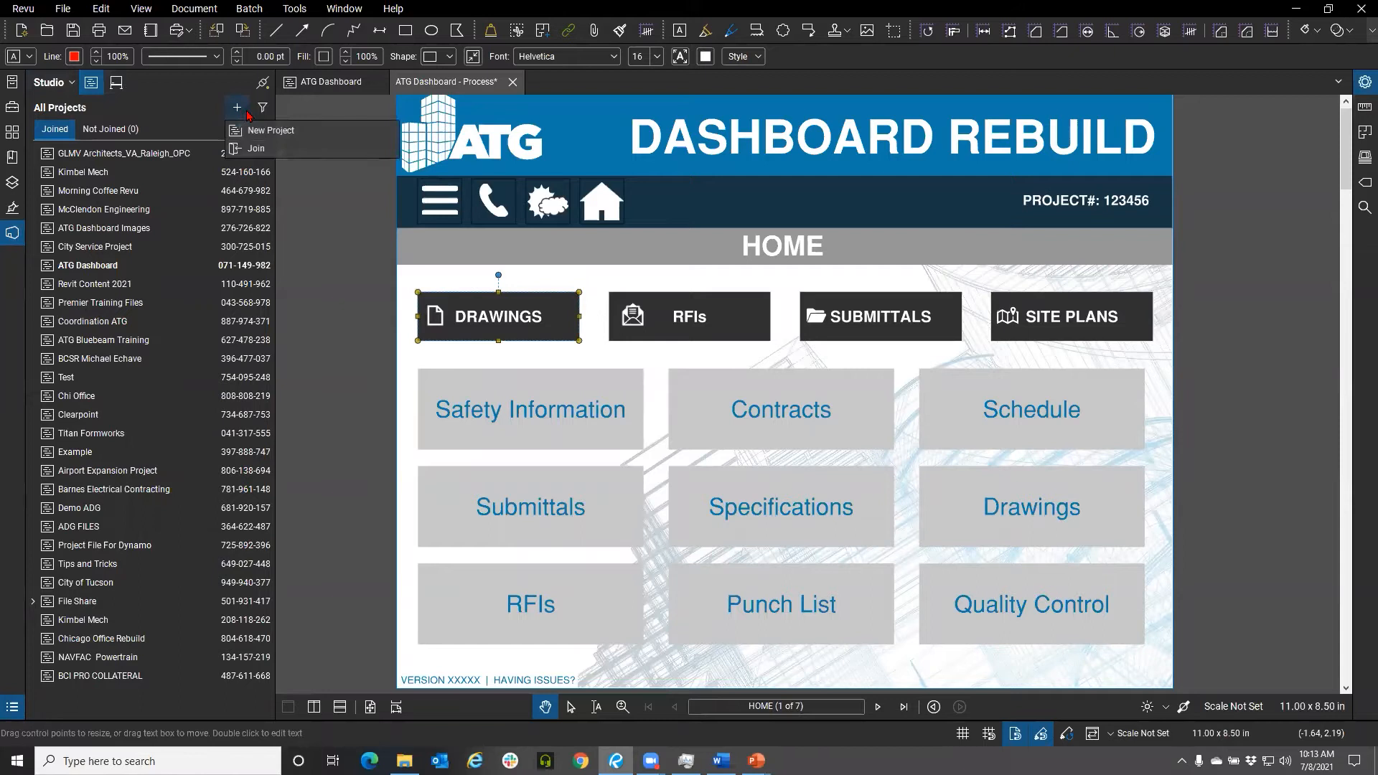
pyautogui.click(263, 108)
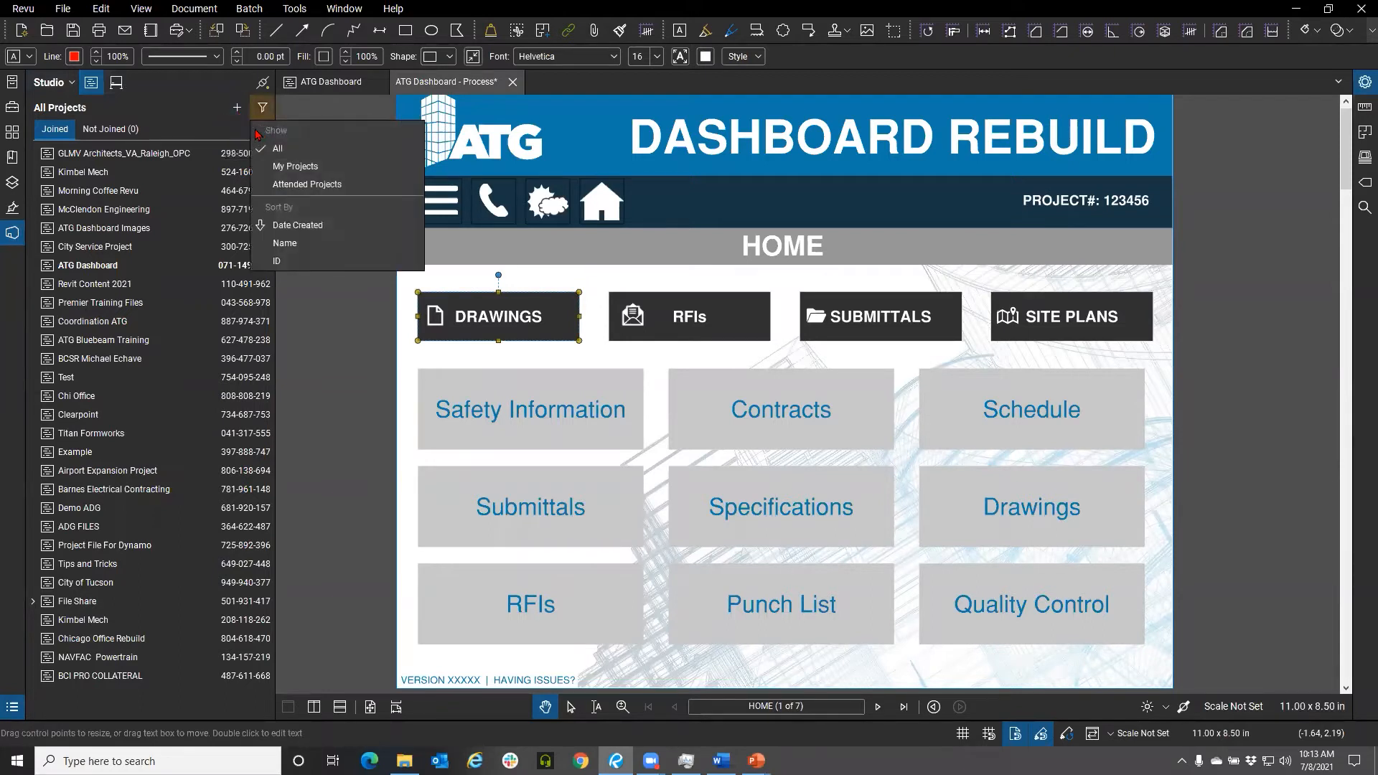
pyautogui.click(237, 109)
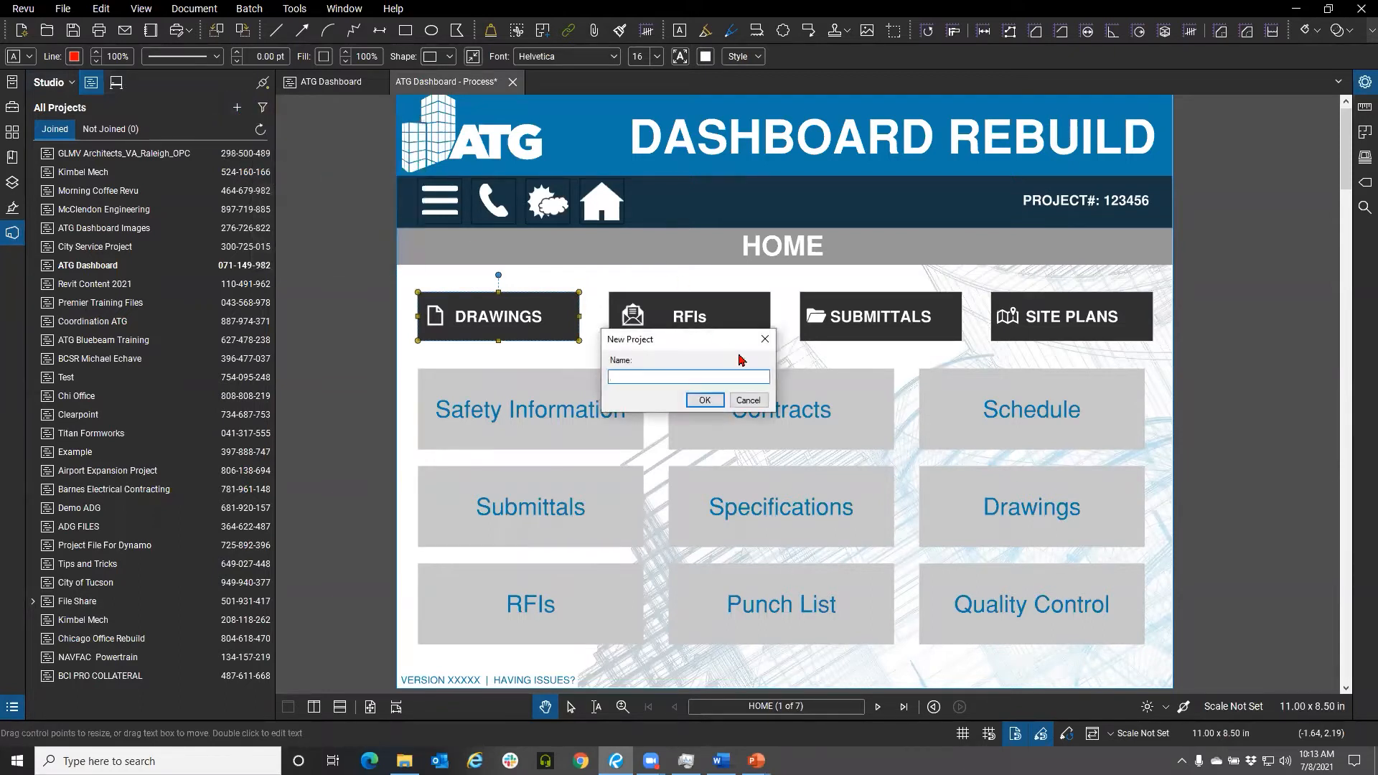
pyautogui.write('Dashboard WEbinar')
pyautogui.click(704, 400)
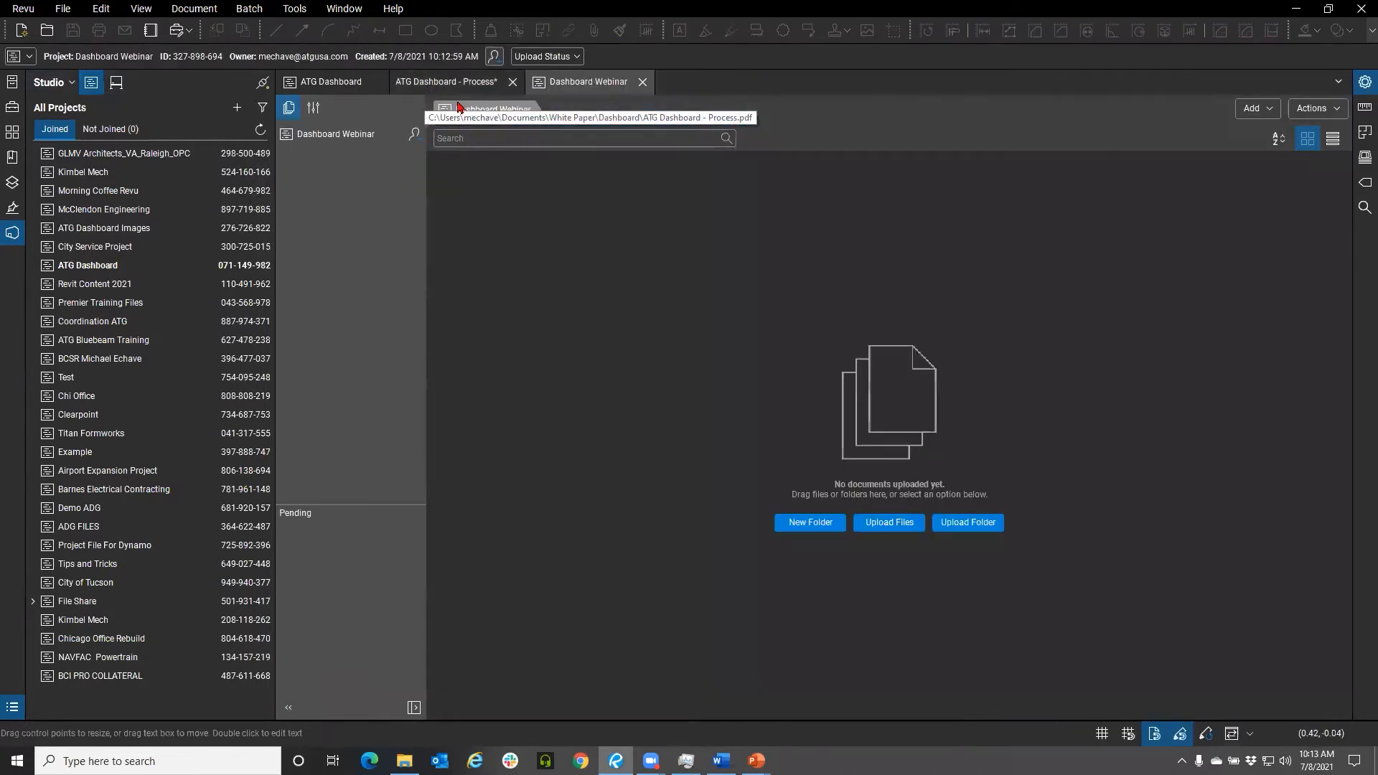
# Upload ATG Dashboard - Process.pdf from File Explorer into the Dashboard Webinar project
pyautogui.click(404, 761)
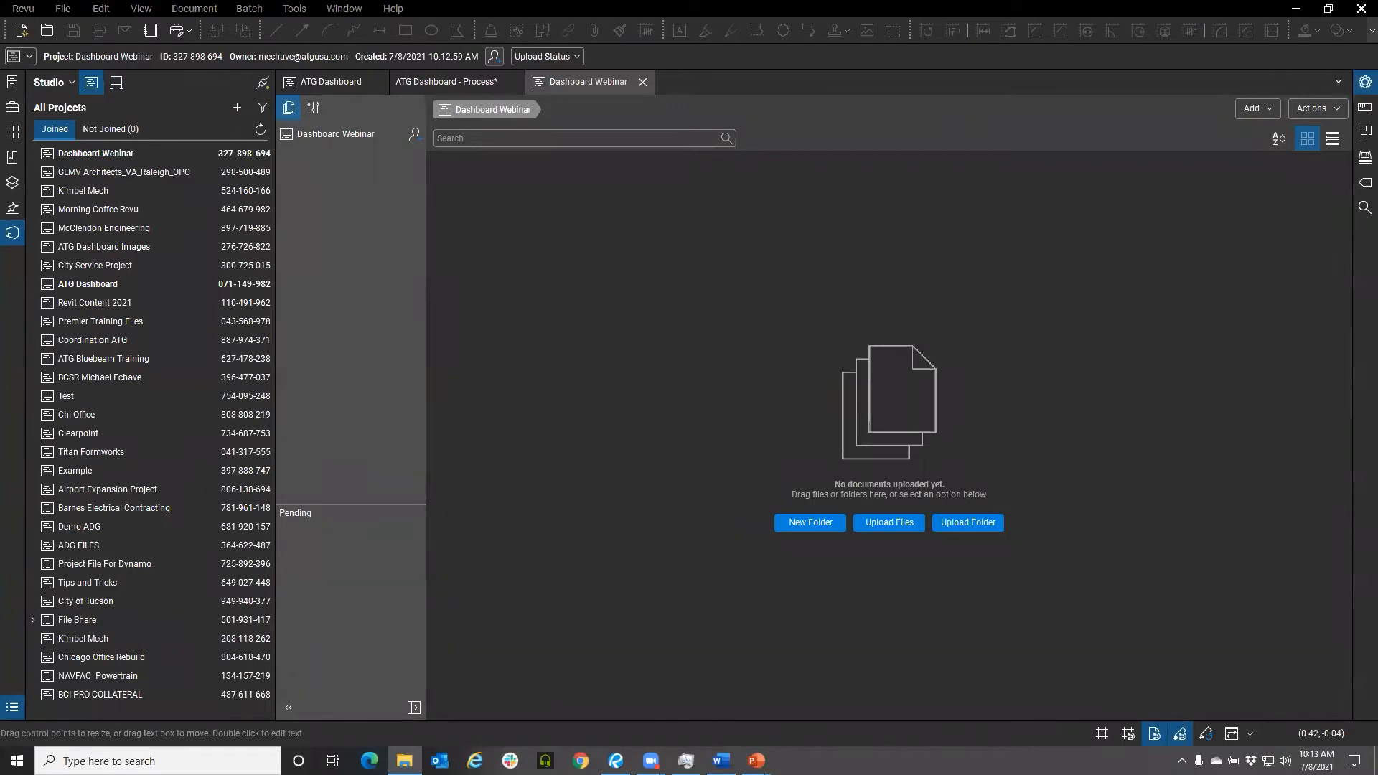
pyautogui.press('ctrl')
pyautogui.click(764, 296)
pyautogui.moveTo(294, 518); pyautogui.dragTo(604, 415)
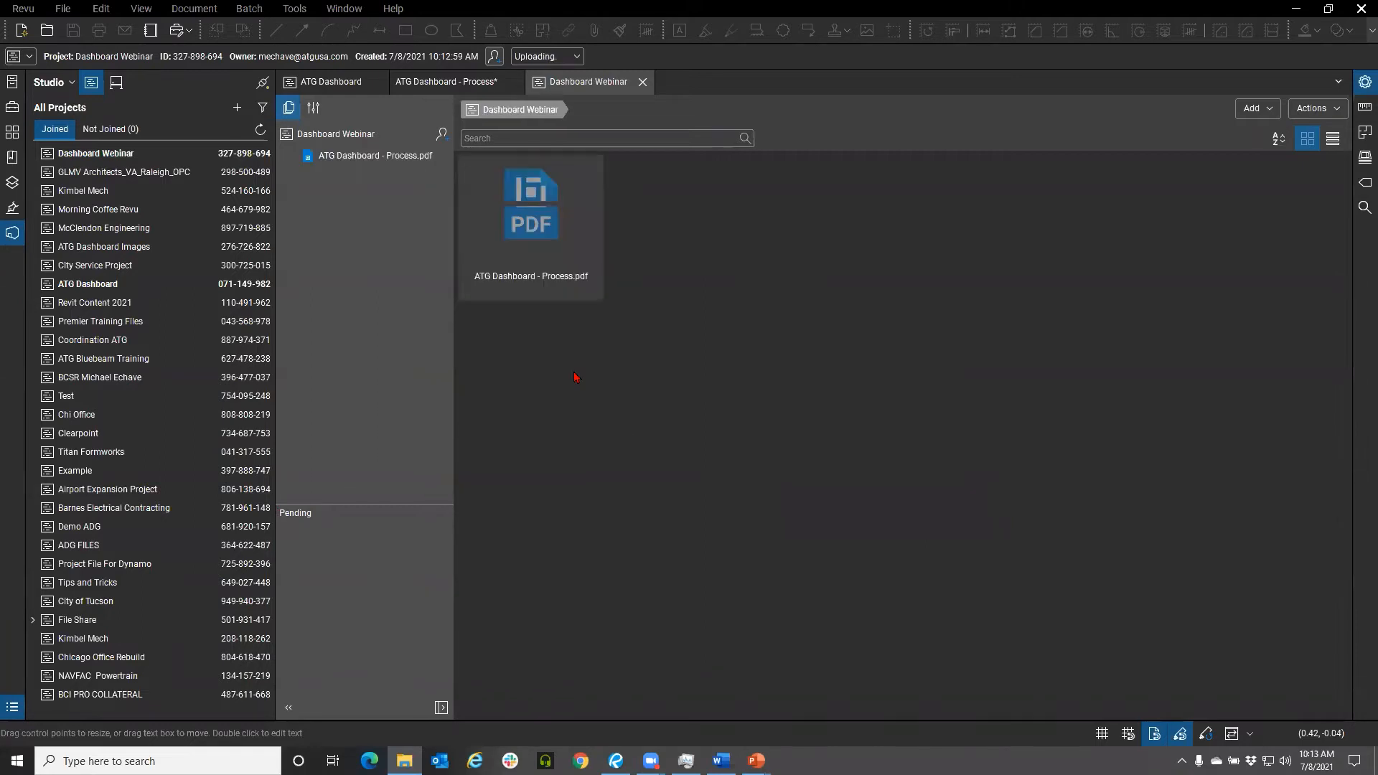
# Create a folder named RFI inside the Dashboard Template folder in Documents
pyautogui.moveTo(378, 159)
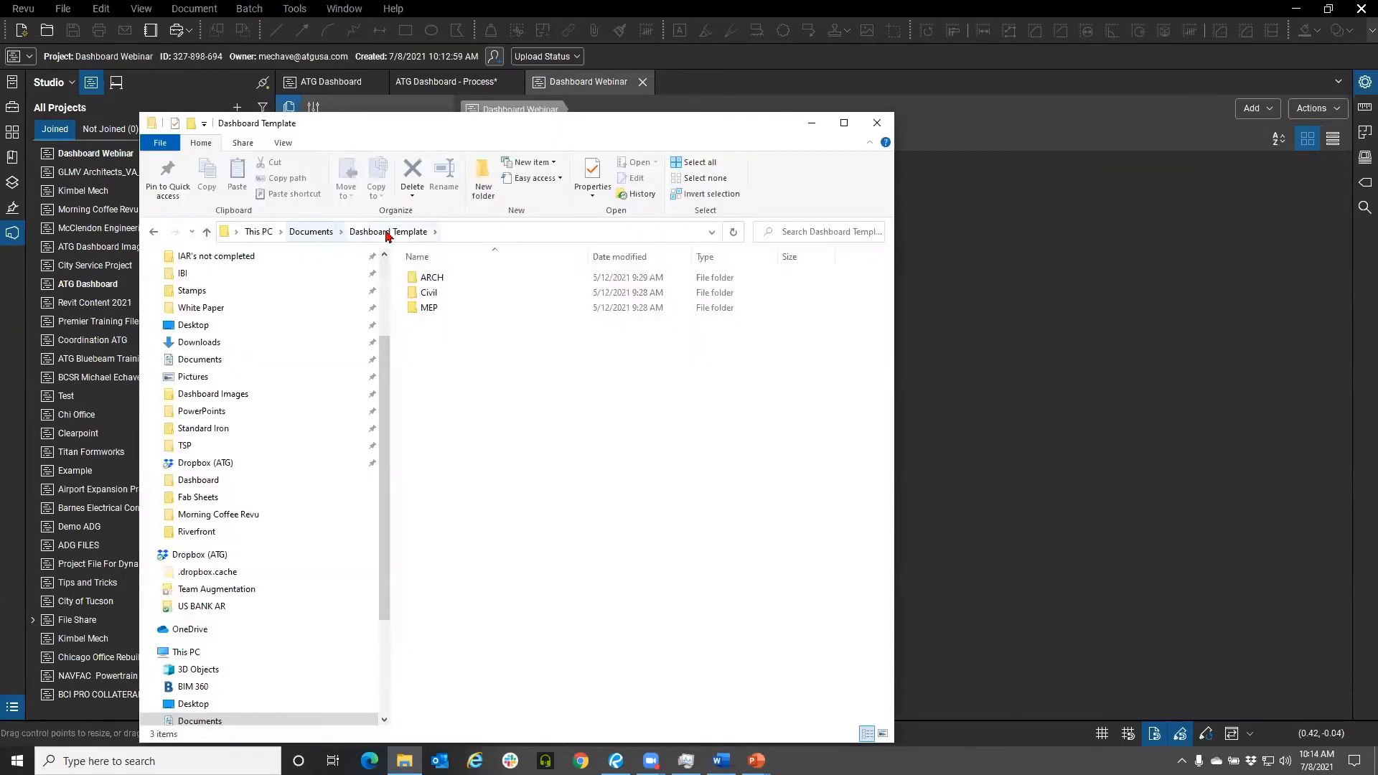
pyautogui.click(311, 231)
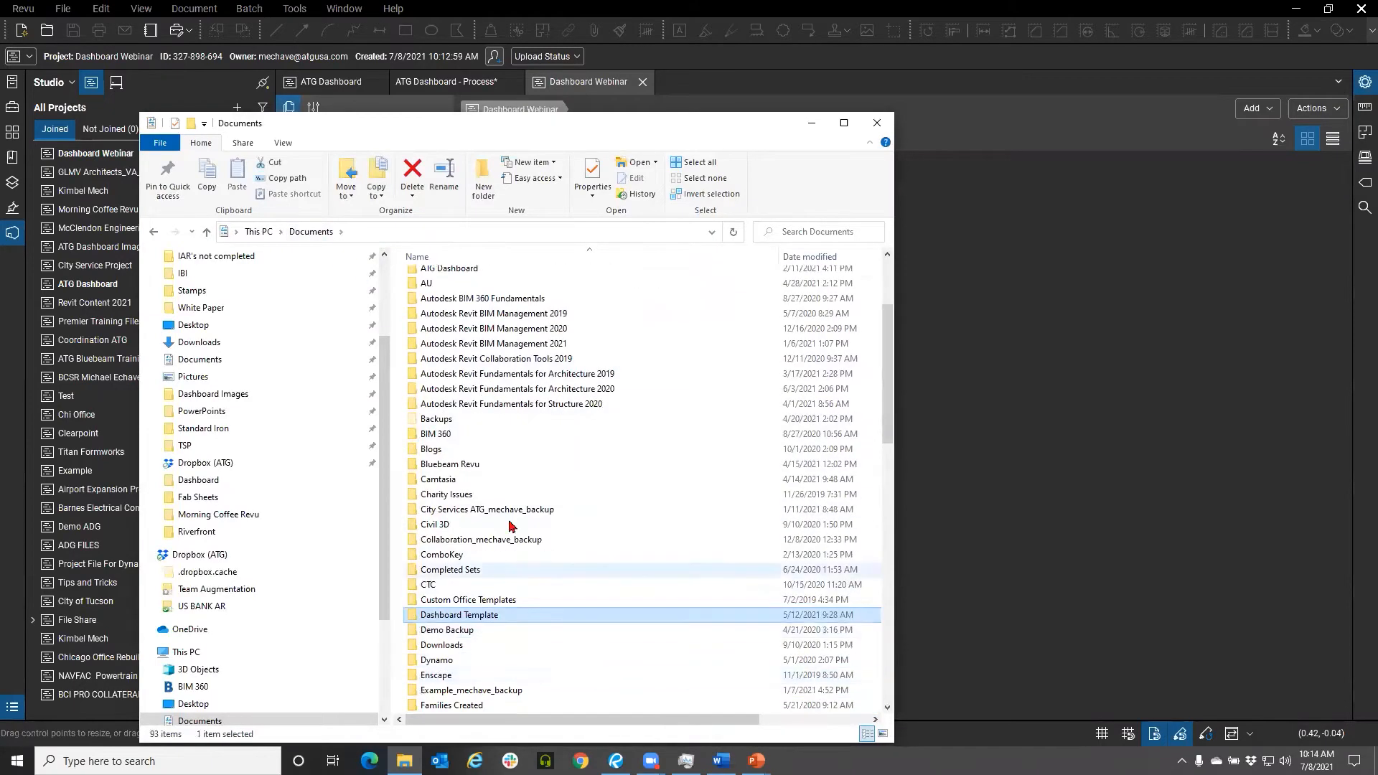
pyautogui.moveTo(457, 124); pyautogui.dragTo(400, 131)
pyautogui.click(425, 192)
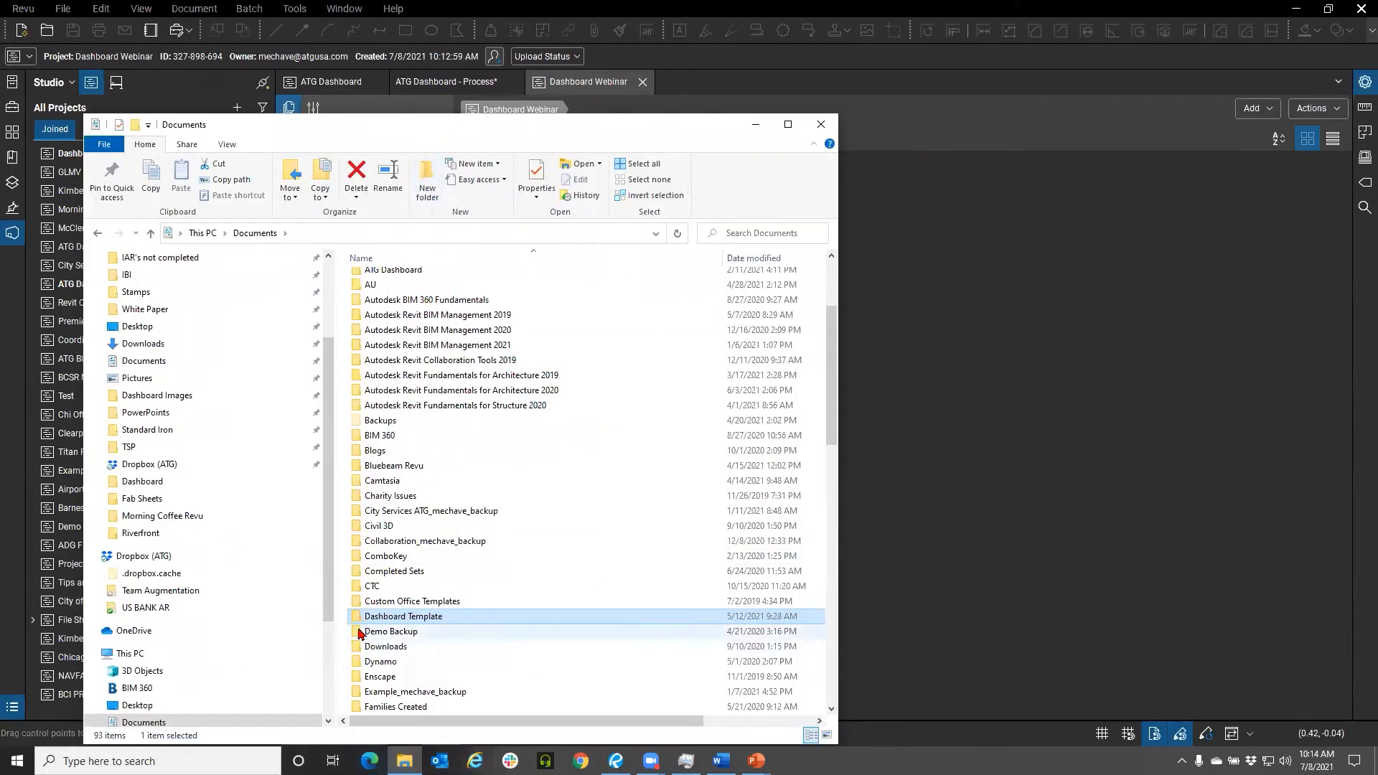
pyautogui.doubleClick(394, 618)
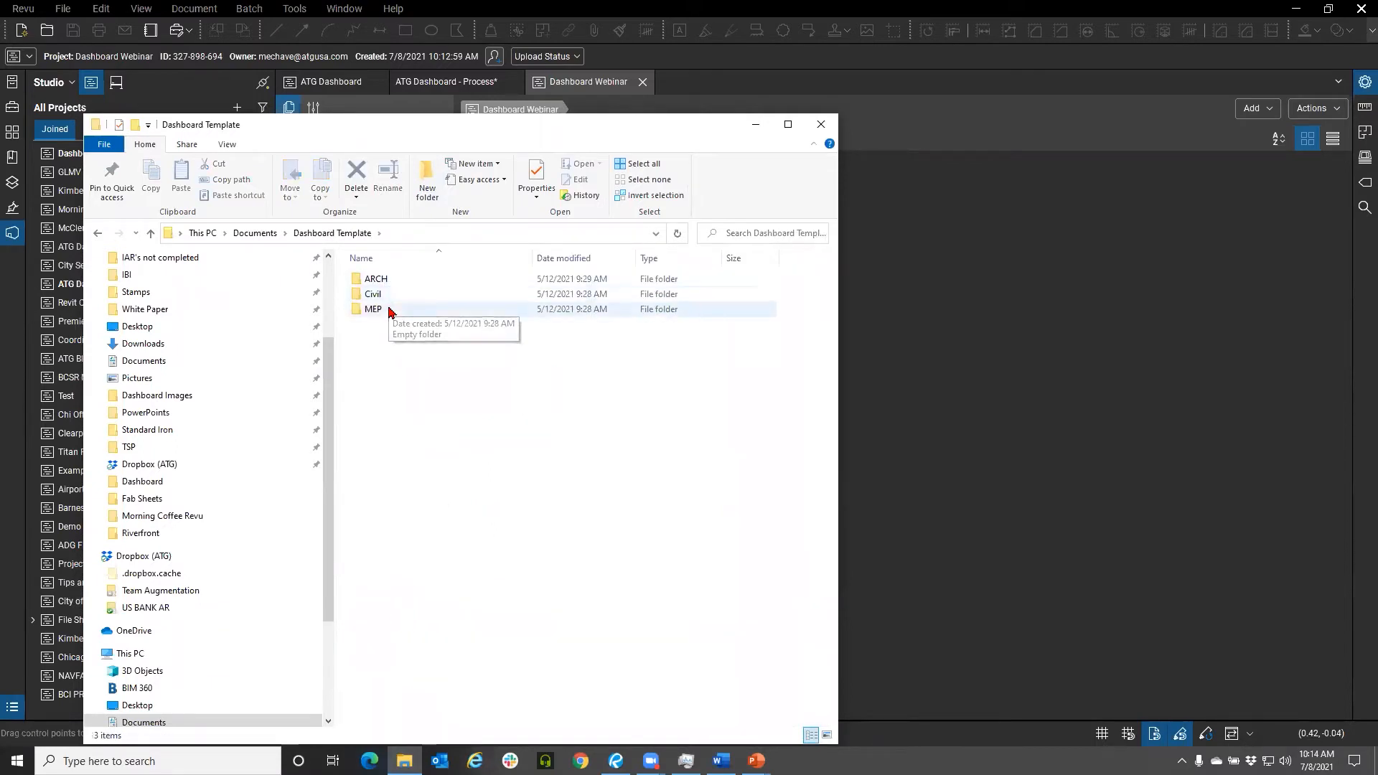
pyautogui.click(436, 194)
pyautogui.write('RFI')
pyautogui.press('Return')
# Open the RFI folder and create a subfolder named FRI 0-49
pyautogui.doubleClick(394, 327)
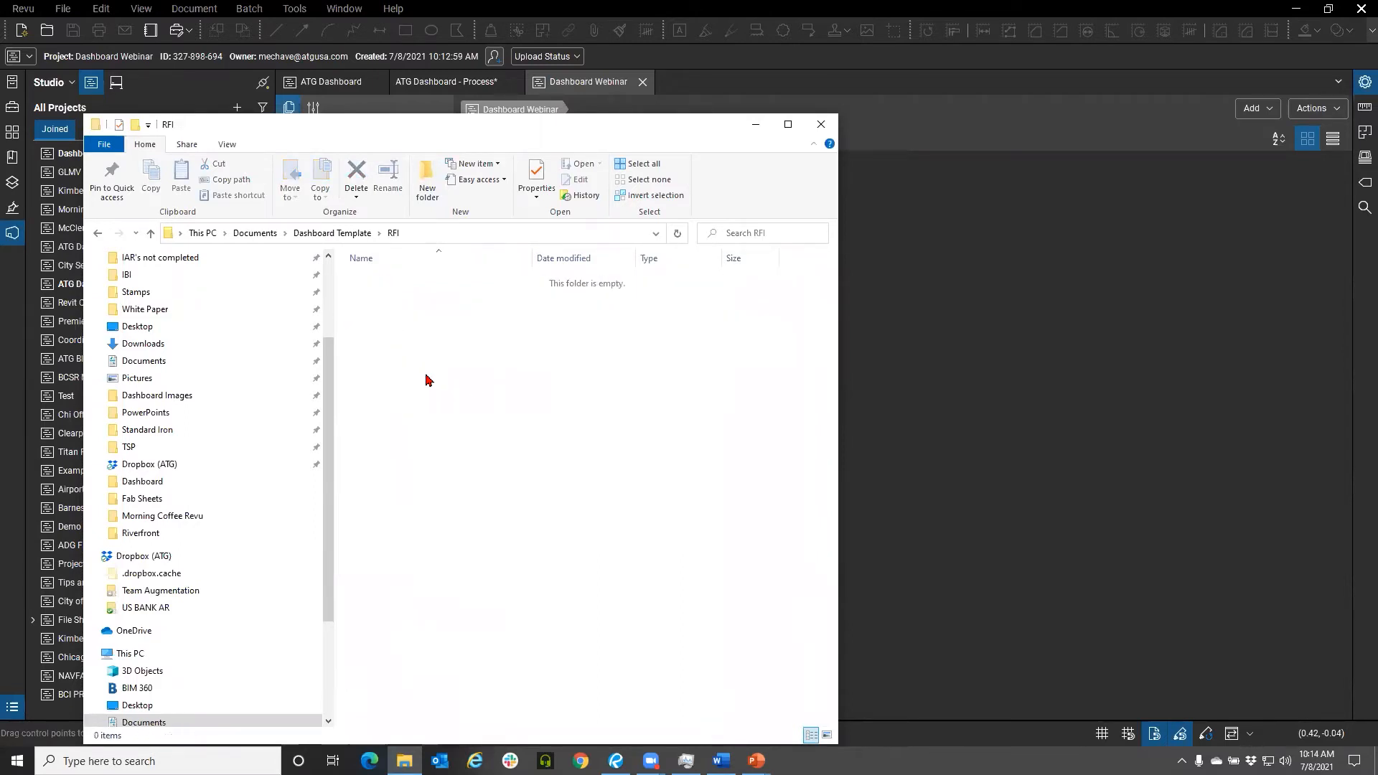
pyautogui.click(428, 188)
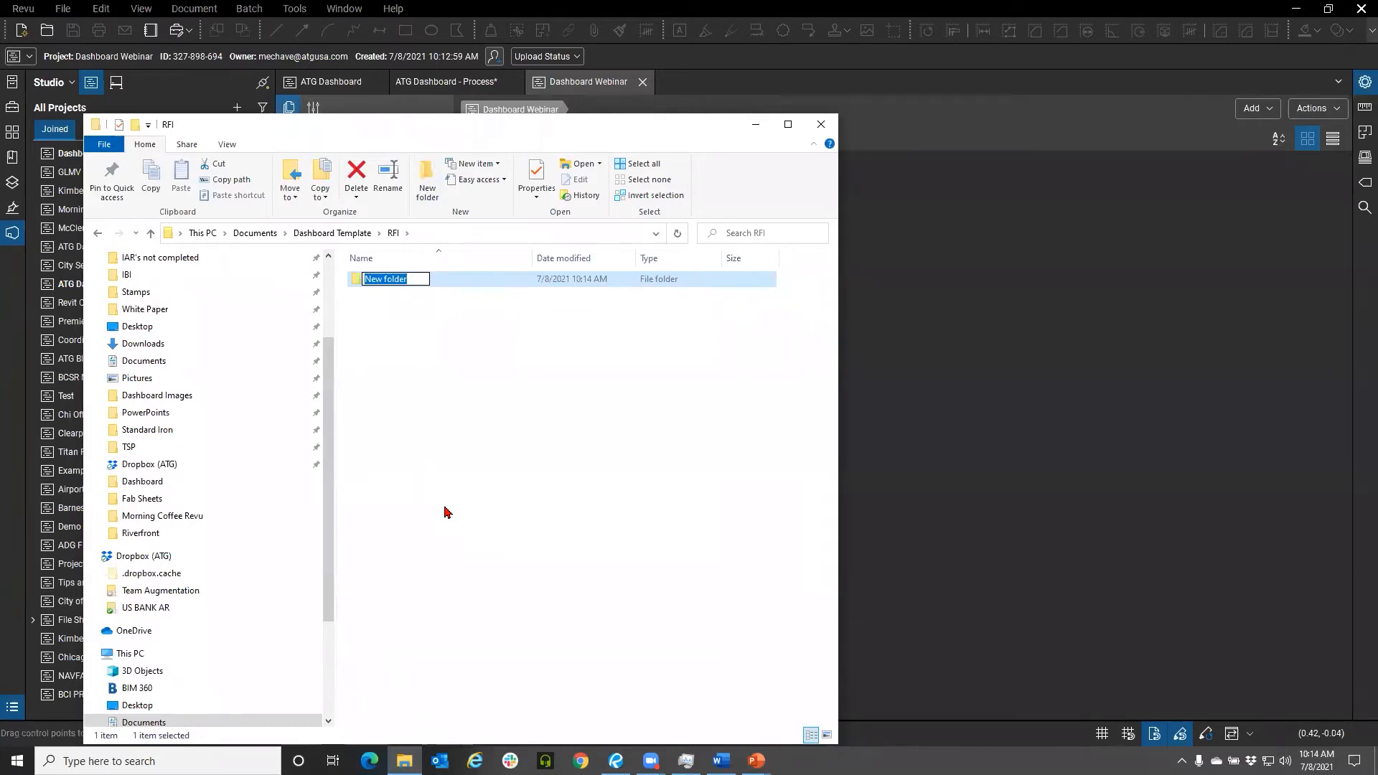
pyautogui.write('FRI 0-1')
pyautogui.press('BackSpace')
pyautogui.write('49')
pyautogui.click(444, 510)
# Rename the subfolder to RFI 0-49
pyautogui.rightClick(366, 279)
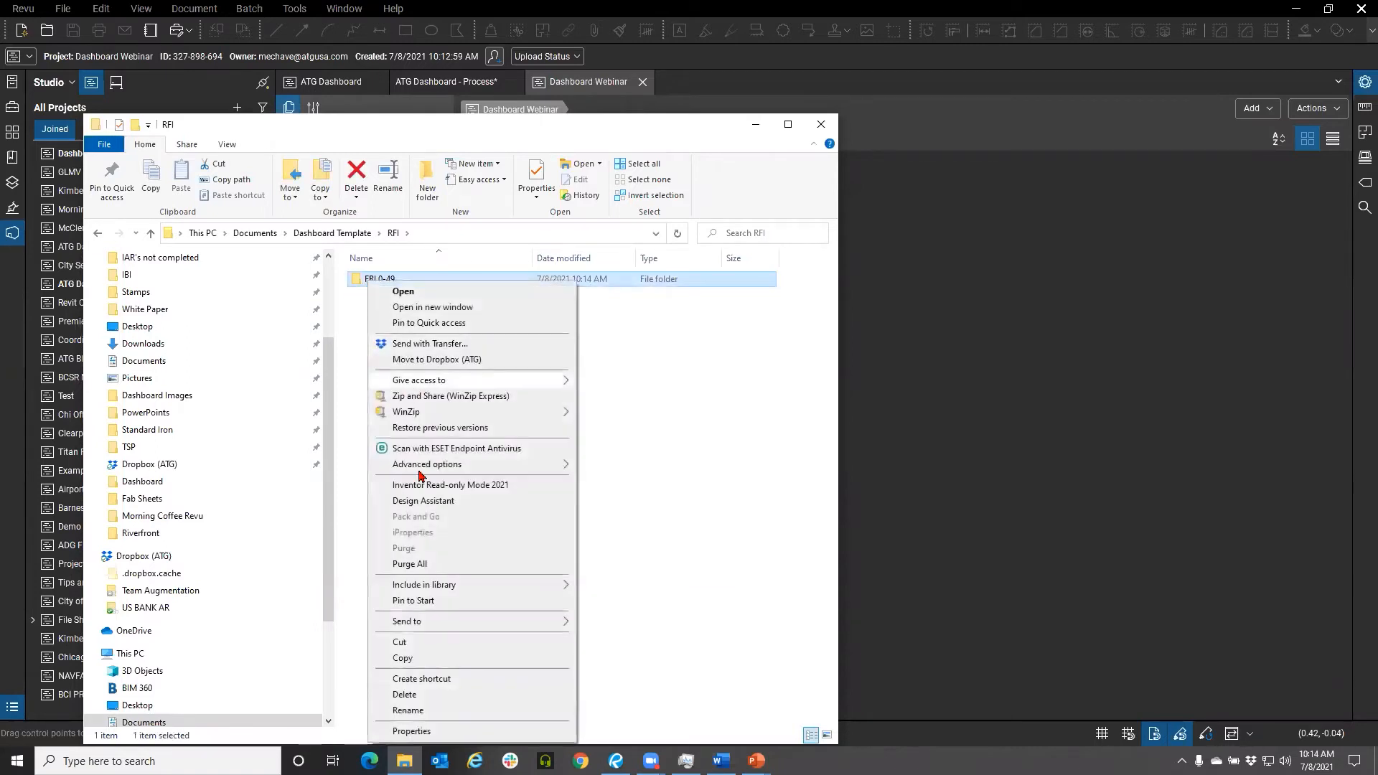
pyautogui.click(408, 711)
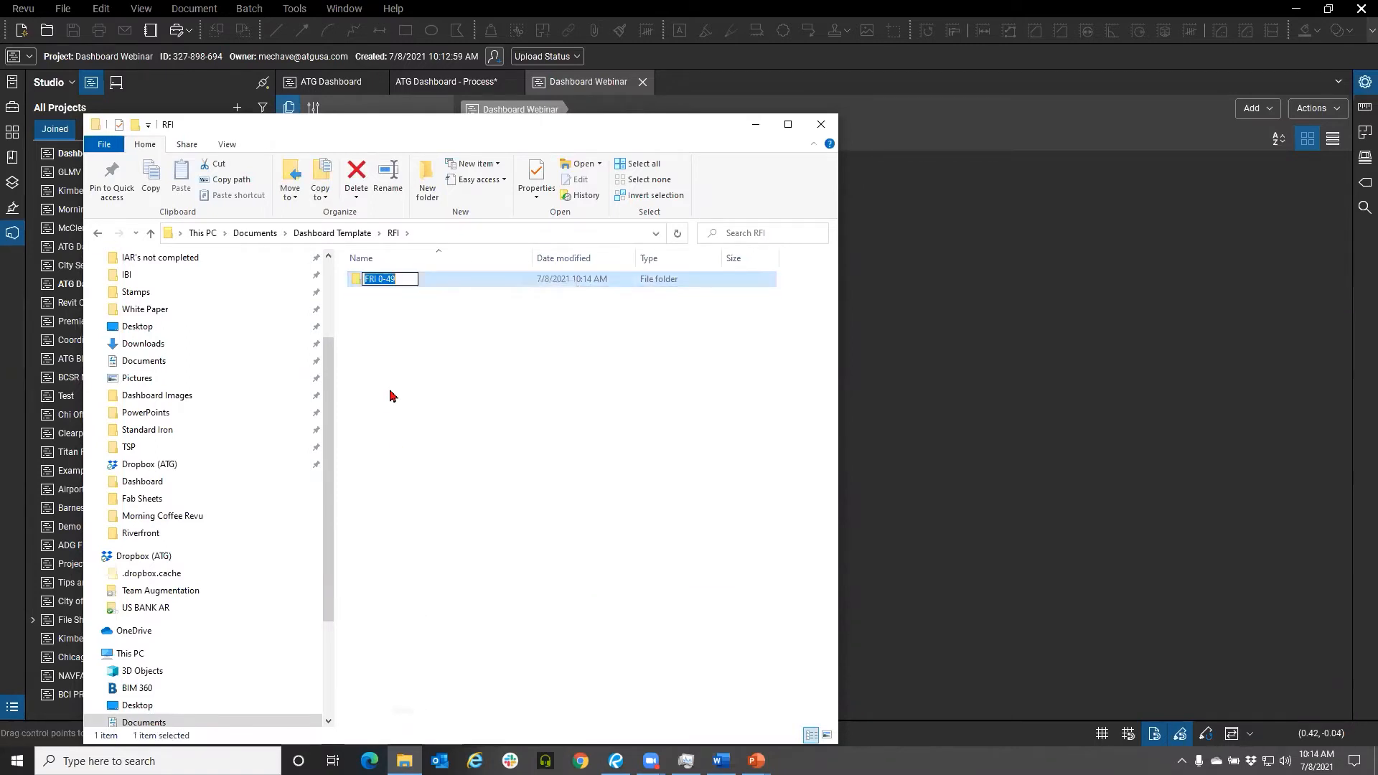
pyautogui.moveTo(376, 280); pyautogui.dragTo(358, 286)
pyautogui.write('RFI')
pyautogui.click(449, 296)
# Create another subfolder in RFI named RFI 50-99
pyautogui.click(426, 188)
pyautogui.write('RFI')
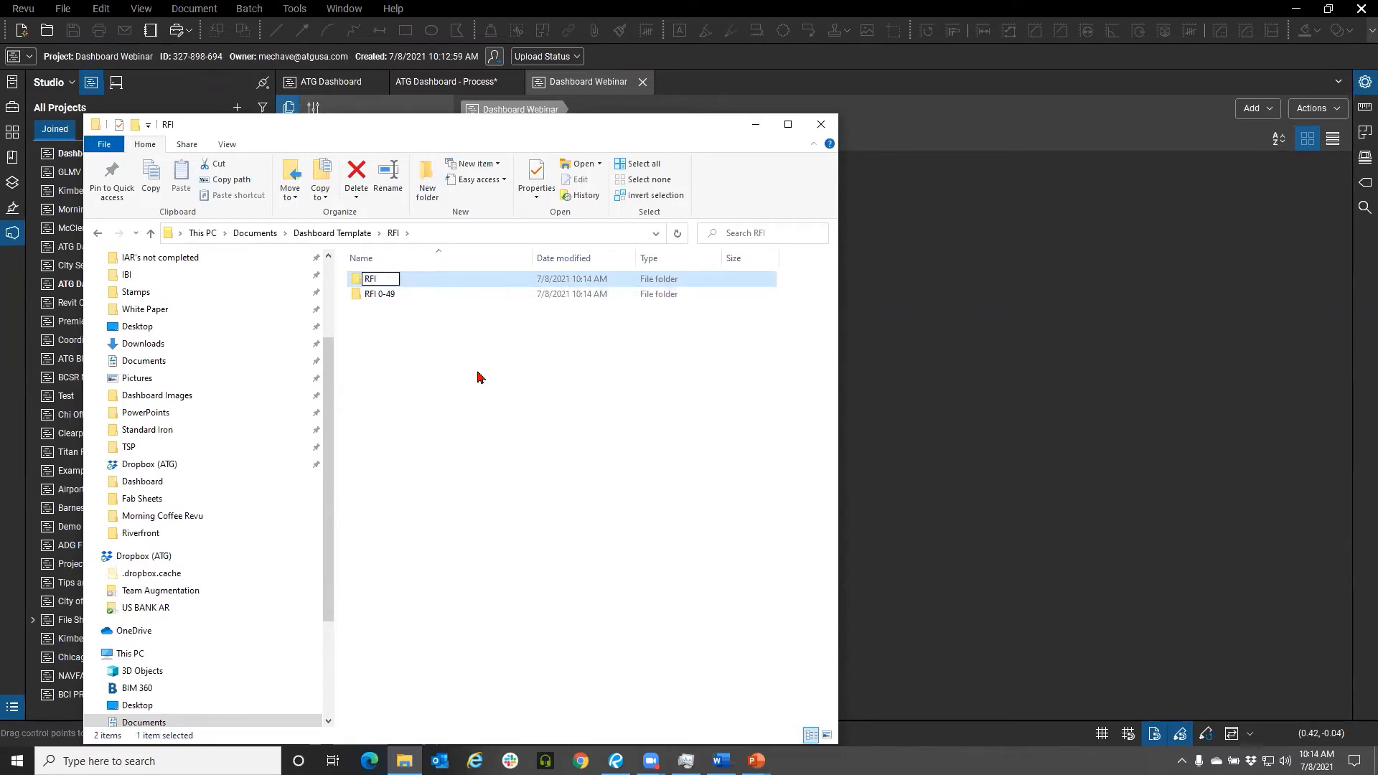
pyautogui.write('50-100')
pyautogui.write('99')
pyautogui.click(446, 335)
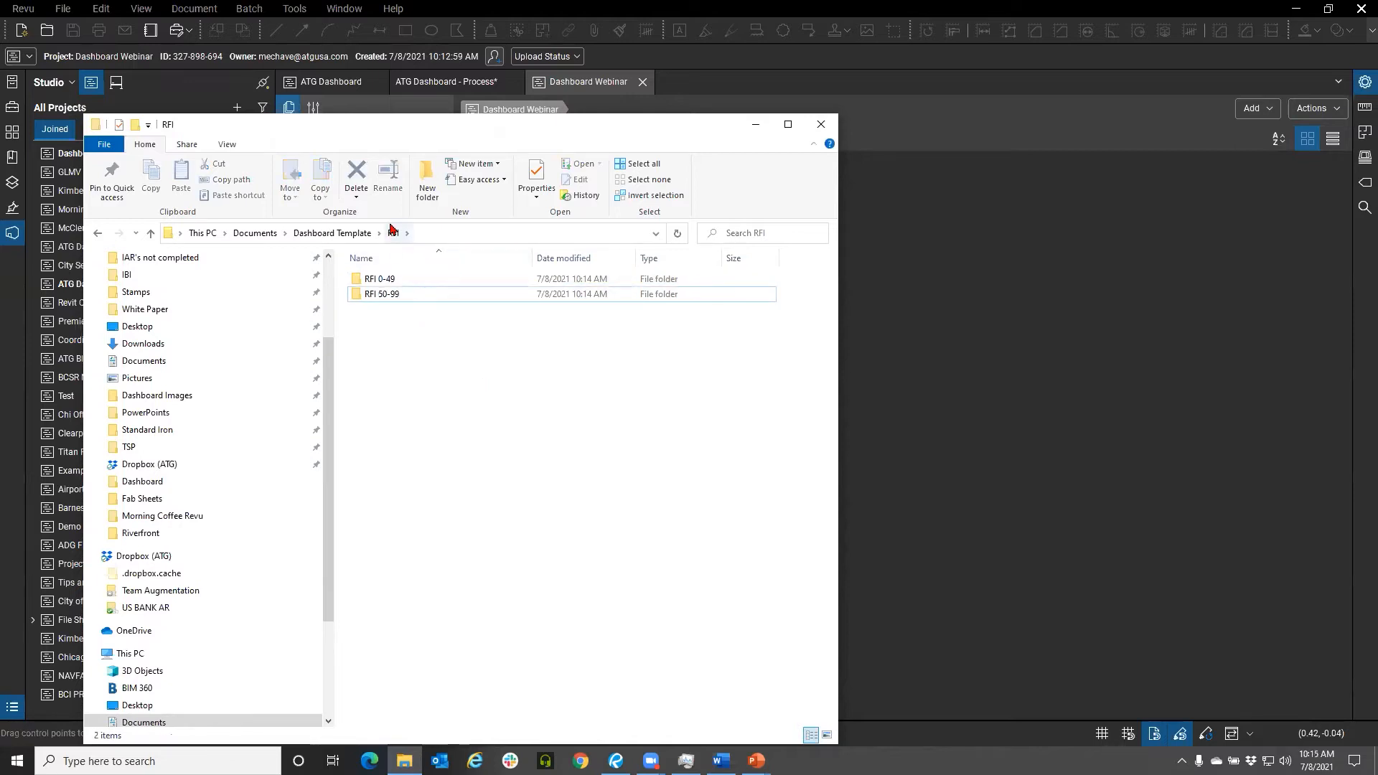
# Create another subfolder in RFI named RFI 100-199
pyautogui.click(425, 192)
pyautogui.write('FR')
pyautogui.press('BackSpace')
pyautogui.press('BackSpace')
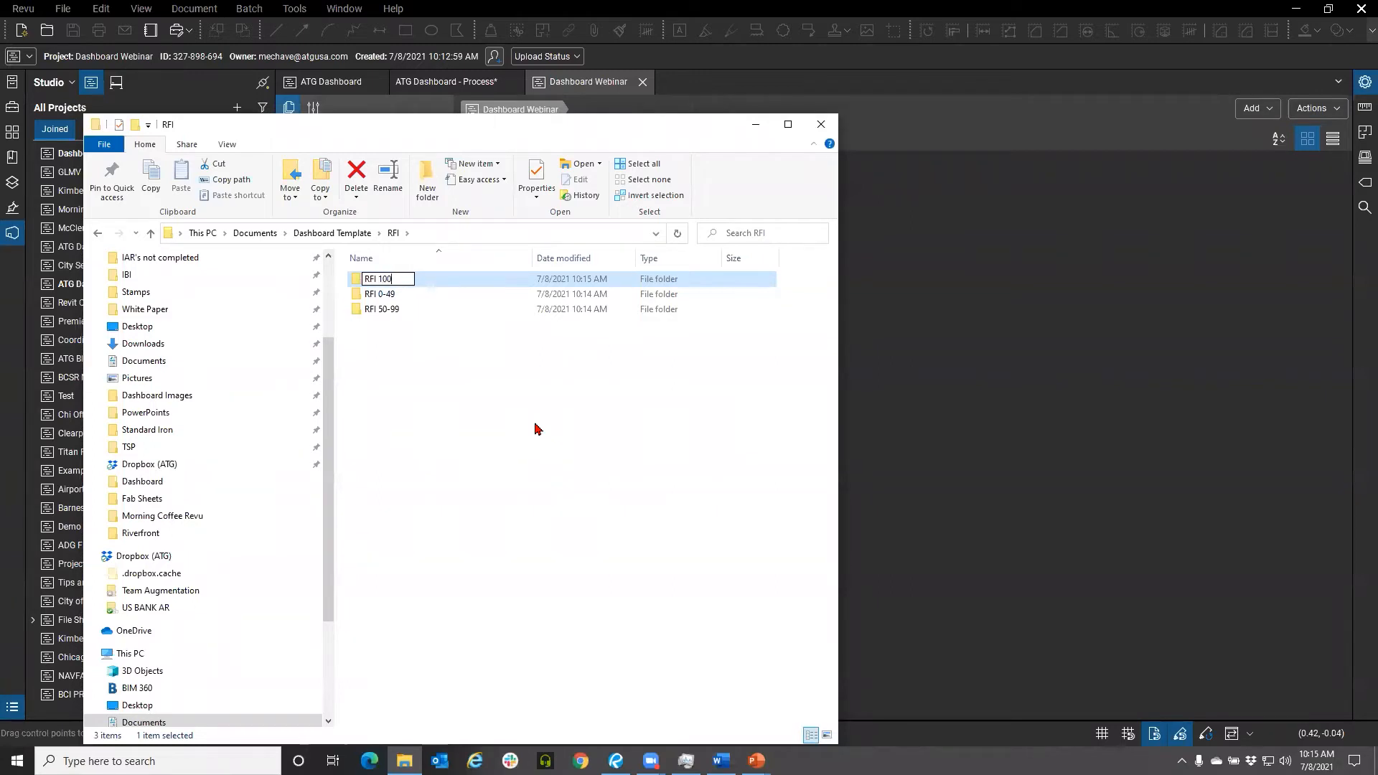
pyautogui.write('RFI 100-199')
pyautogui.press('Return')
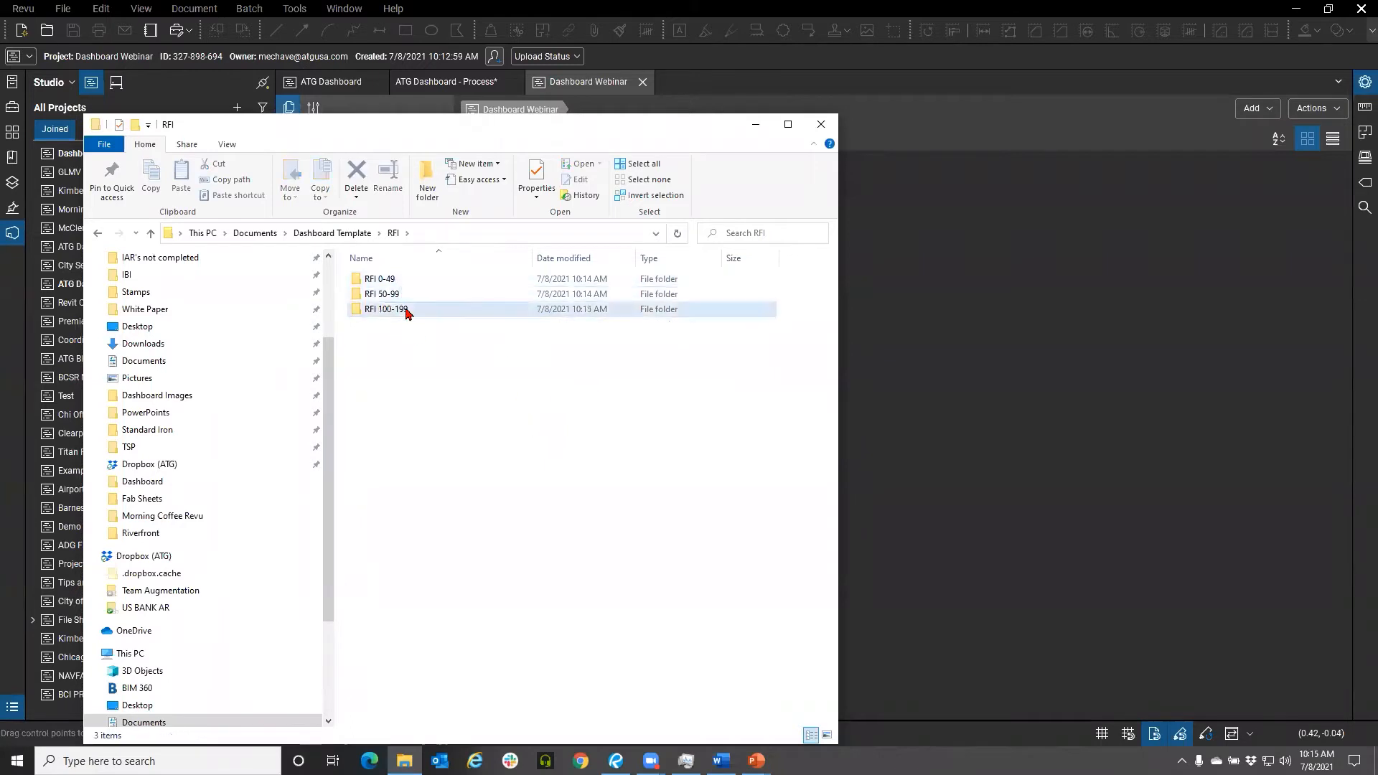
# Upload the Dashboard Template folder from Documents into the Dashboard Webinar project
pyautogui.doubleClick(402, 309)
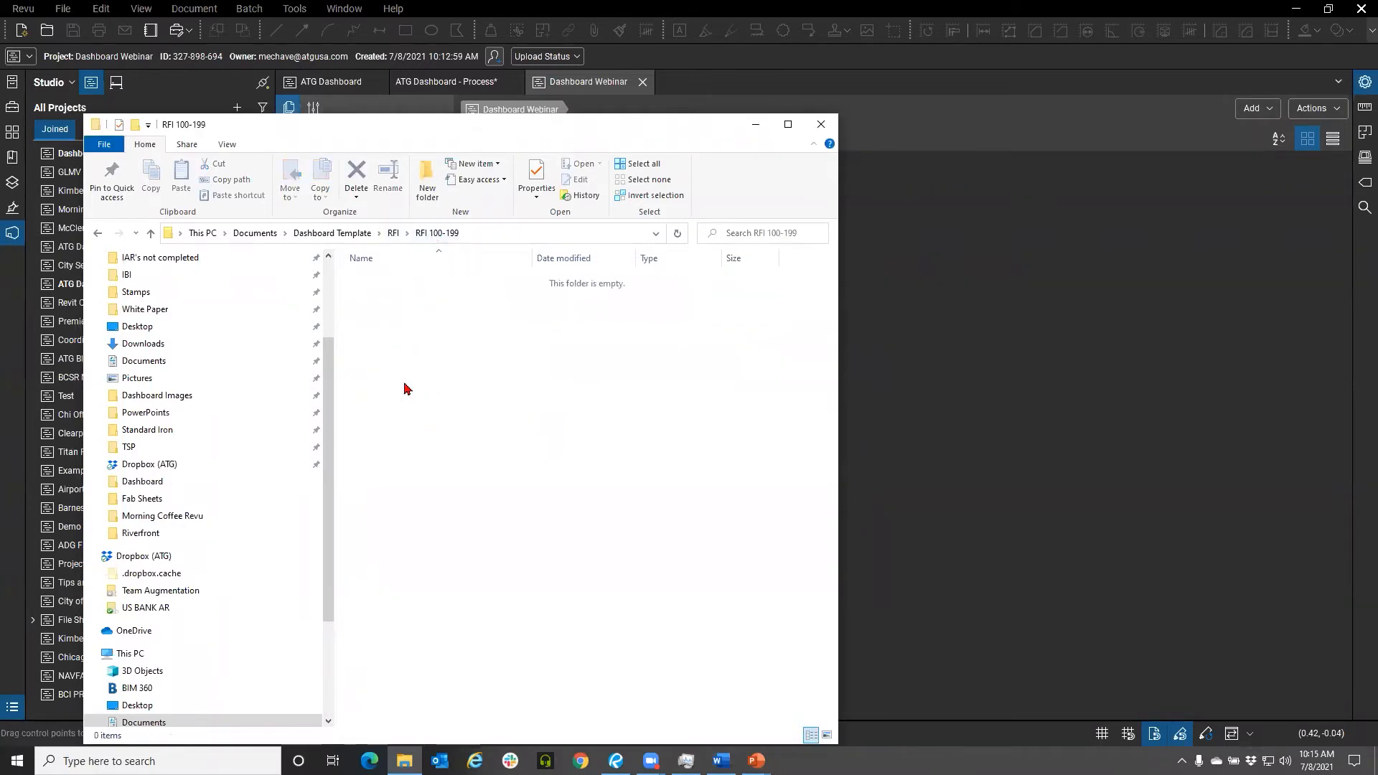
pyautogui.click(393, 232)
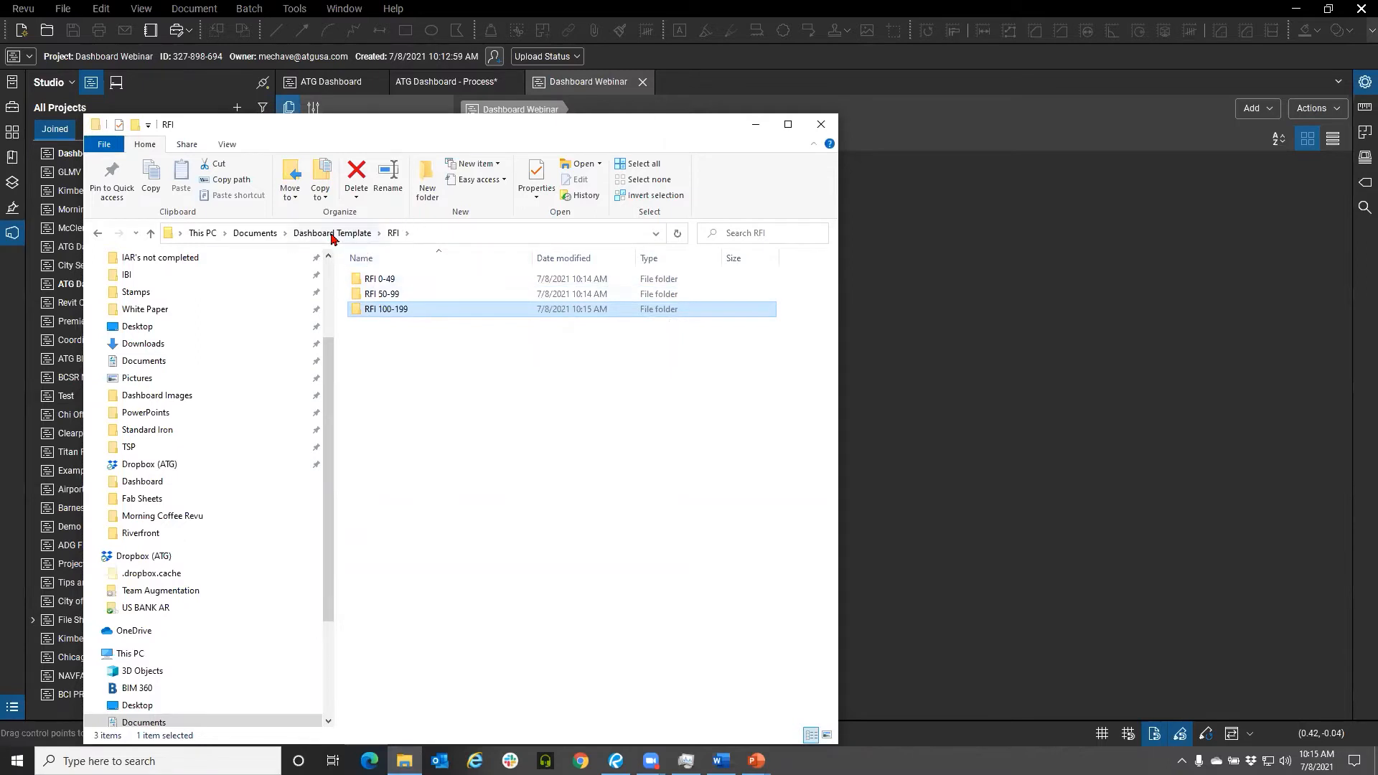
pyautogui.click(252, 233)
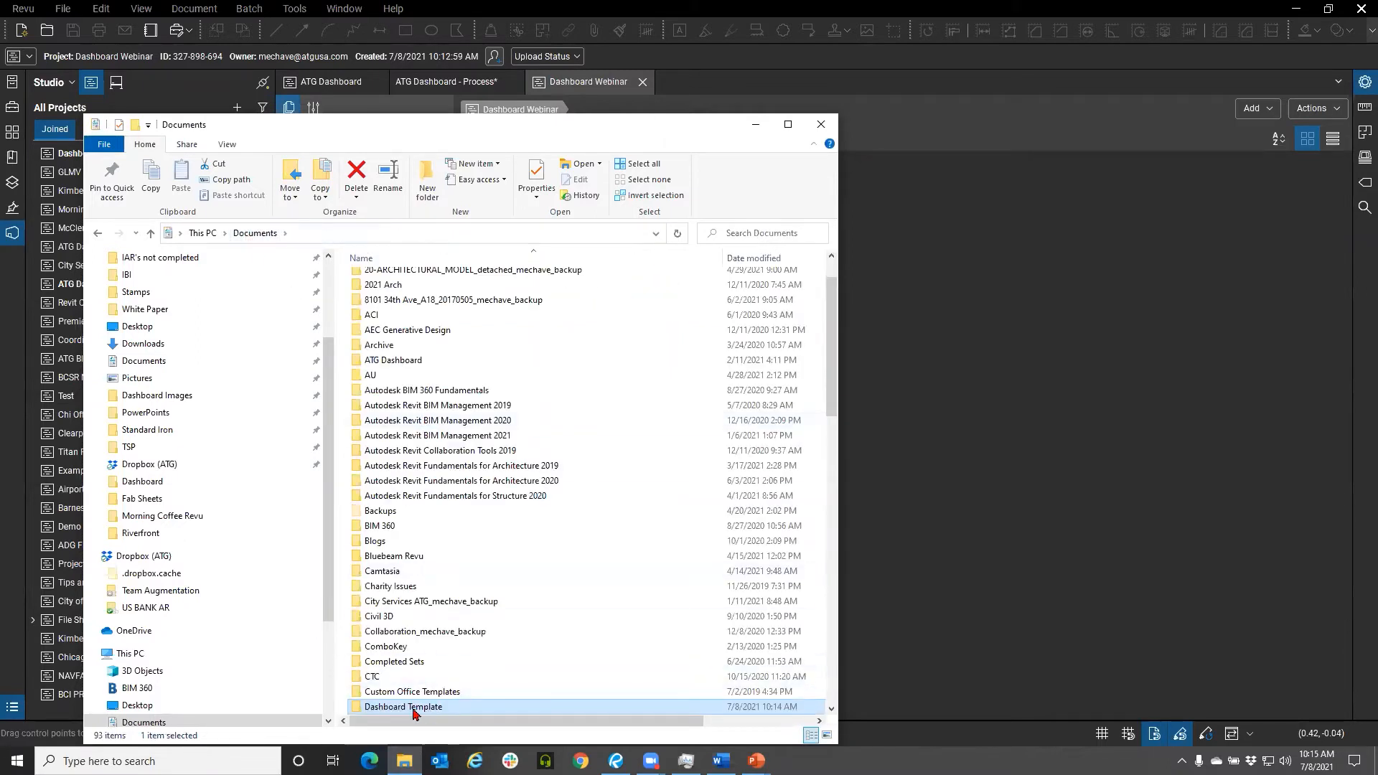
pyautogui.moveTo(463, 117); pyautogui.dragTo(414, 340)
pyautogui.scroll(-3, 405, 559)
pyautogui.click(332, 138)
pyautogui.click(333, 137)
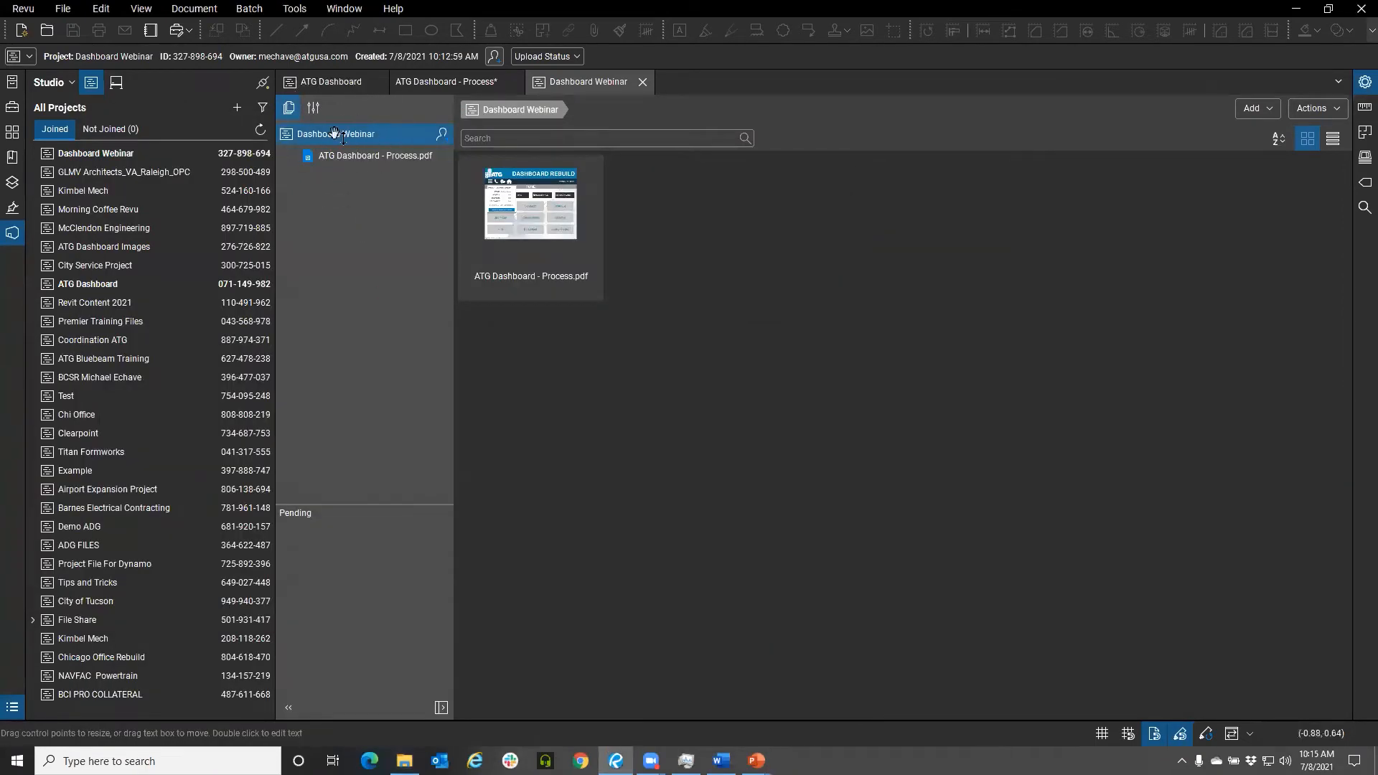
pyautogui.click(405, 761)
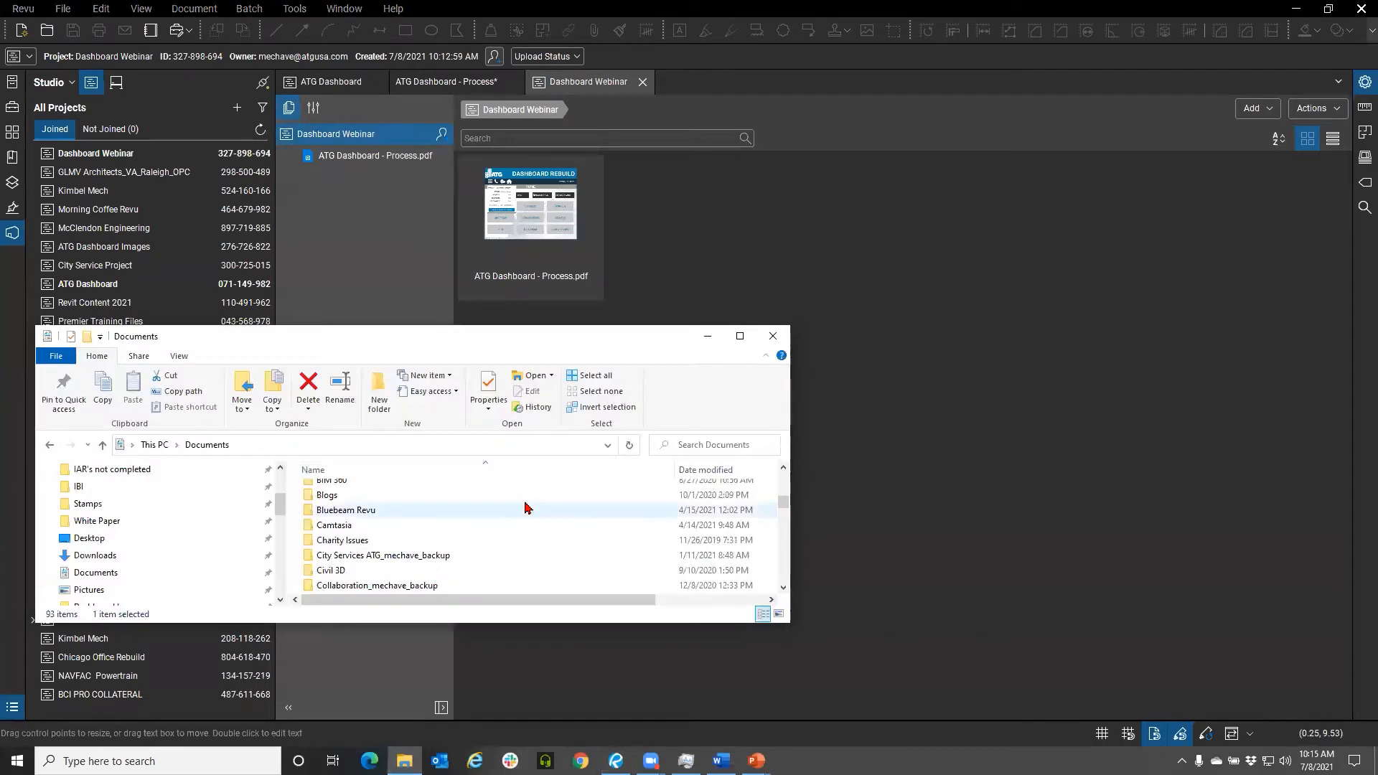
pyautogui.scroll(-2, 425, 564)
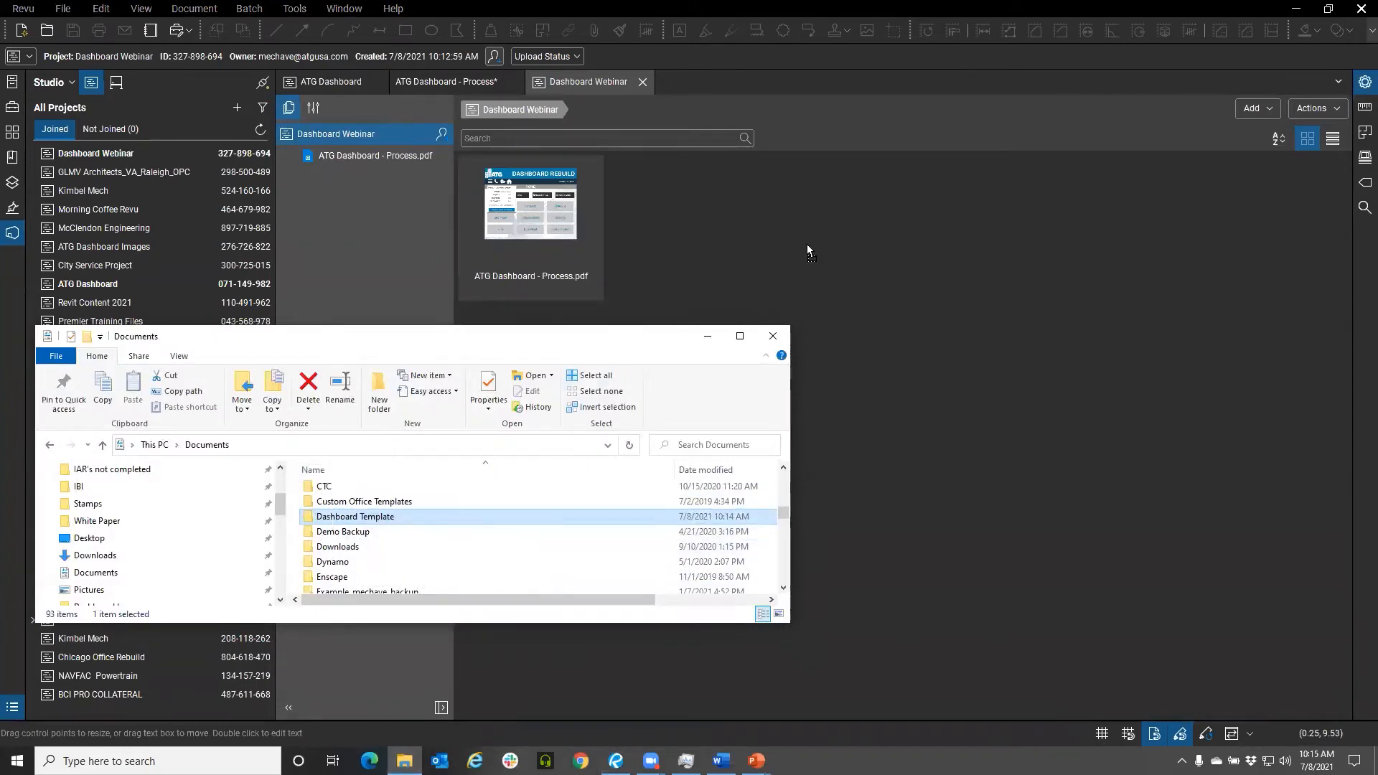
pyautogui.click(707, 336)
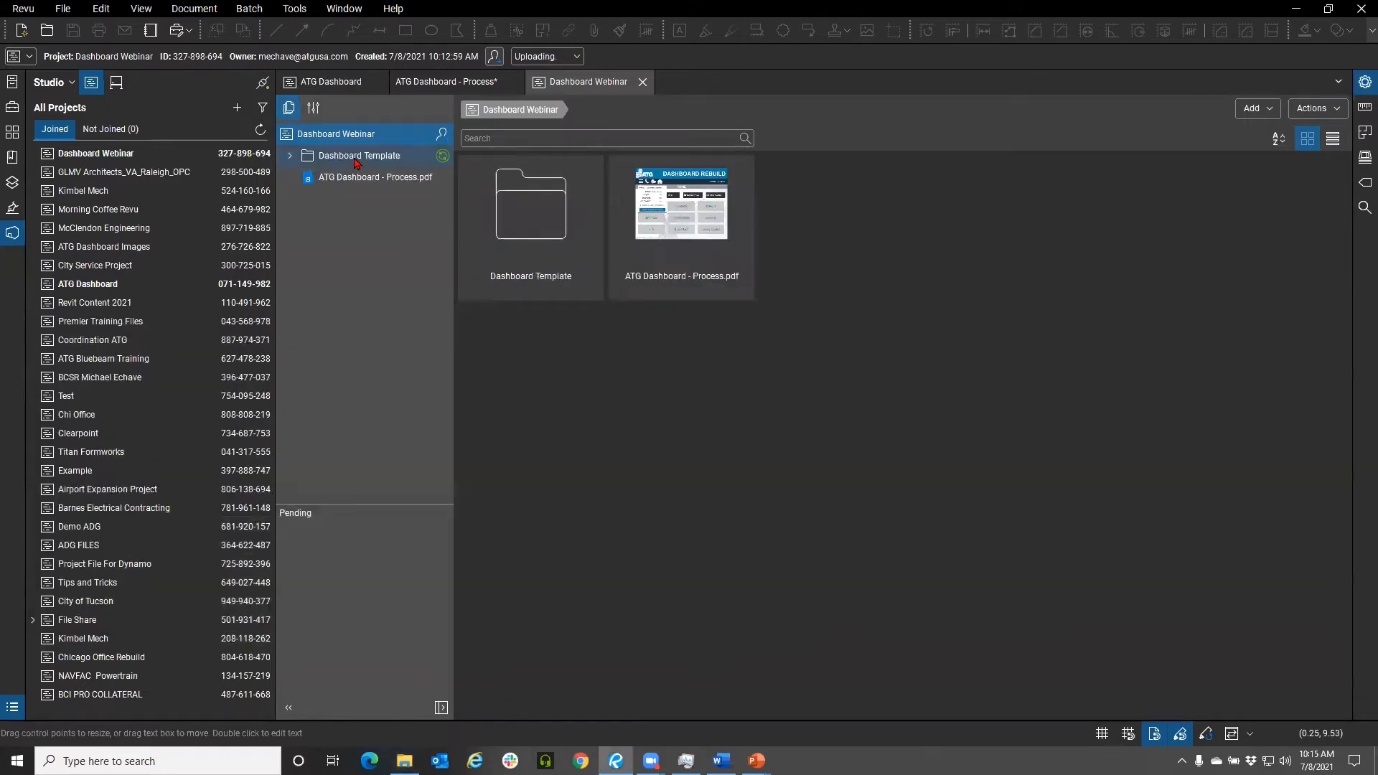
# Open ATG Dashboard - Process.pdf from the Dashboard Webinar project and fit the page in the view
pyautogui.doubleClick(352, 159)
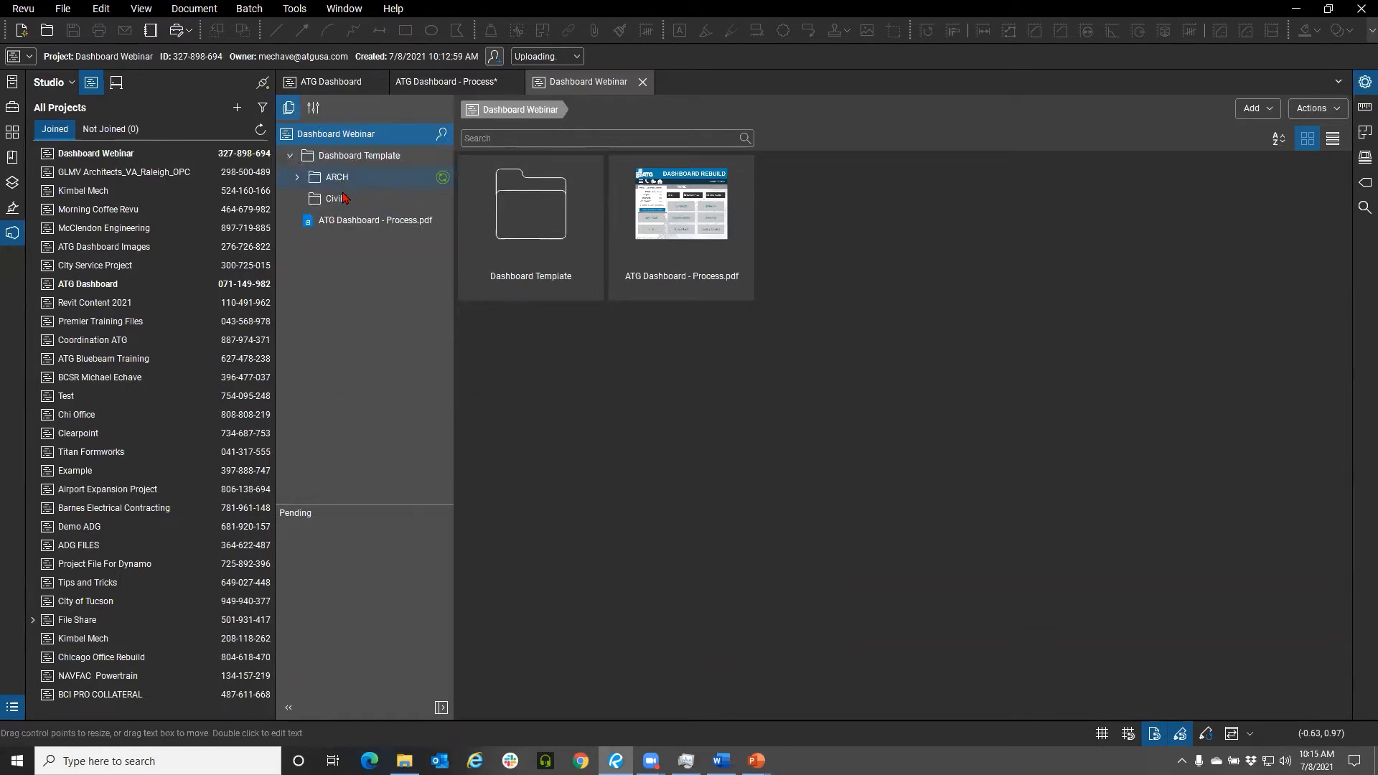
pyautogui.click(297, 178)
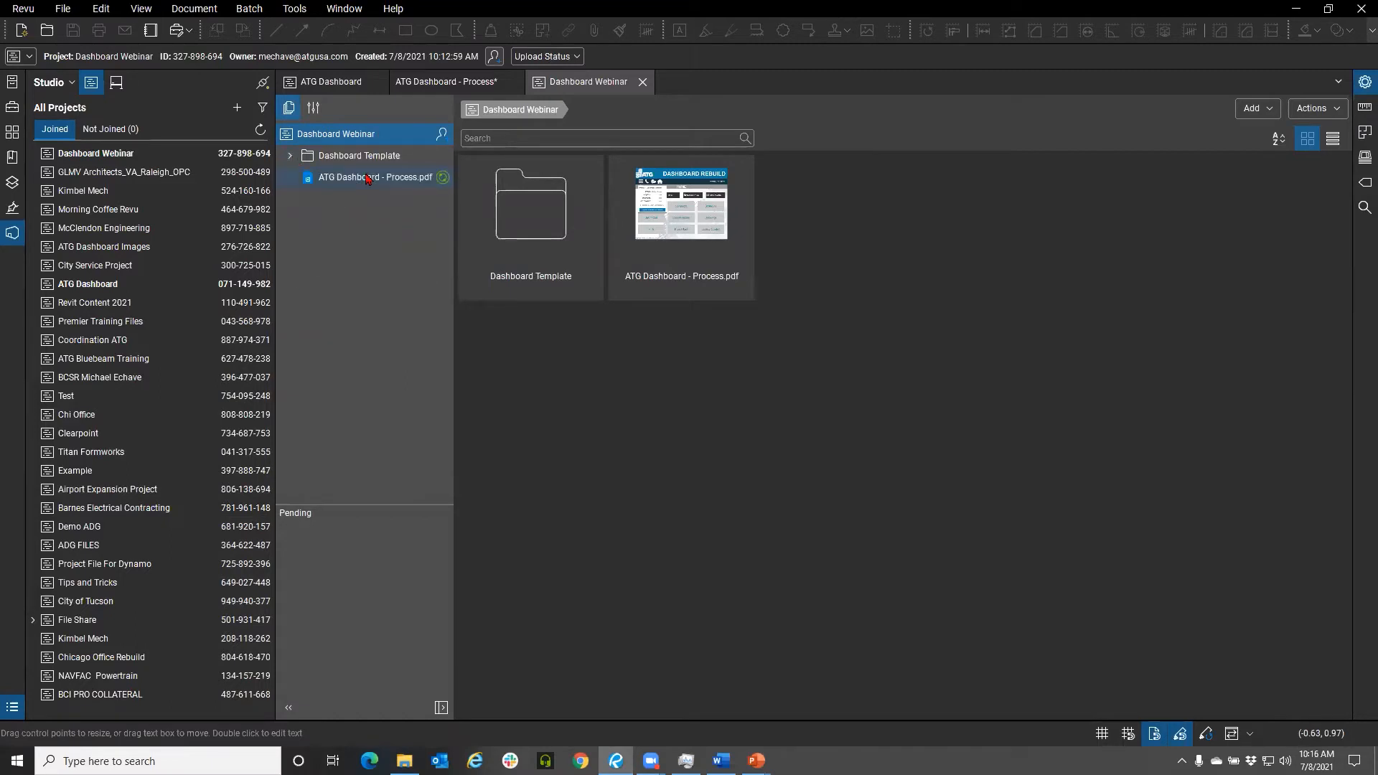
pyautogui.click(654, 271)
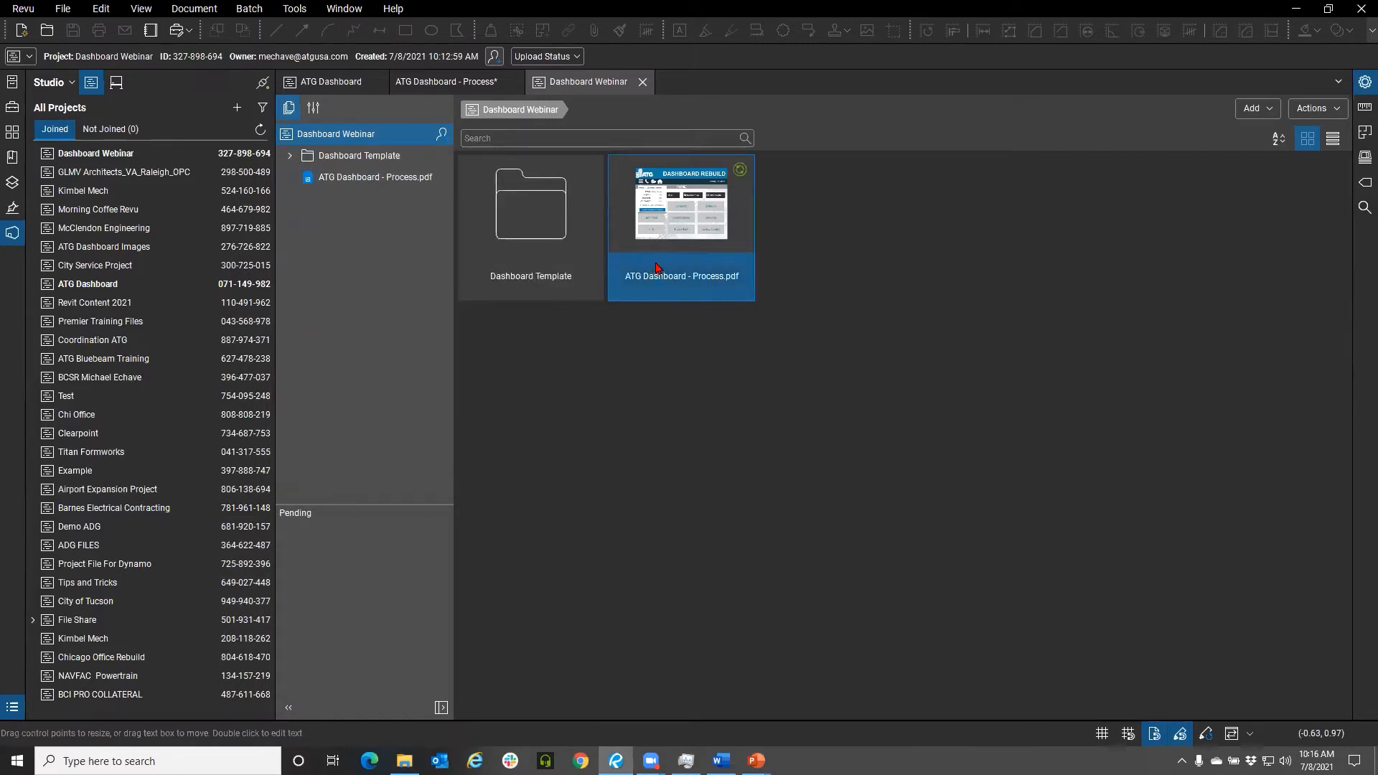
pyautogui.doubleClick(657, 270)
pyautogui.click(754, 429)
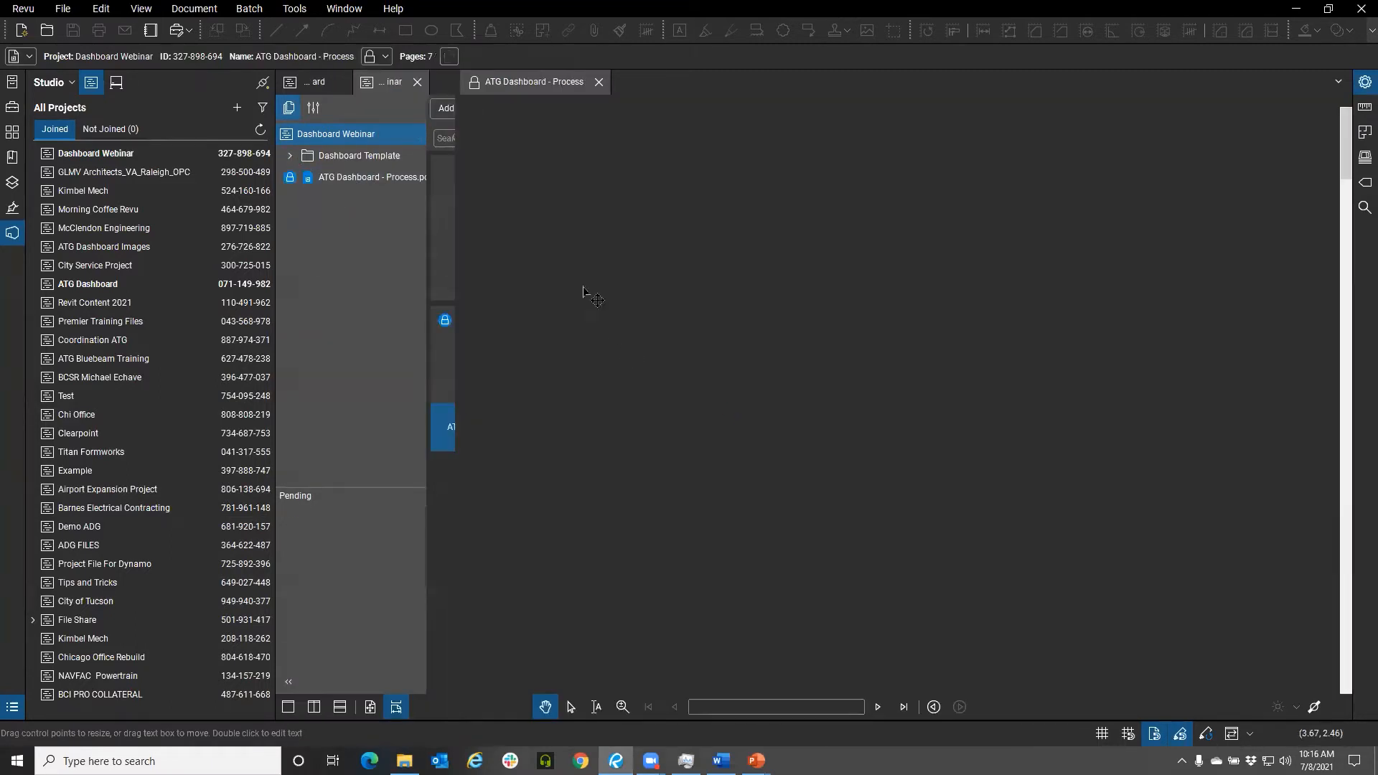
pyautogui.moveTo(275, 347); pyautogui.dragTo(121, 347)
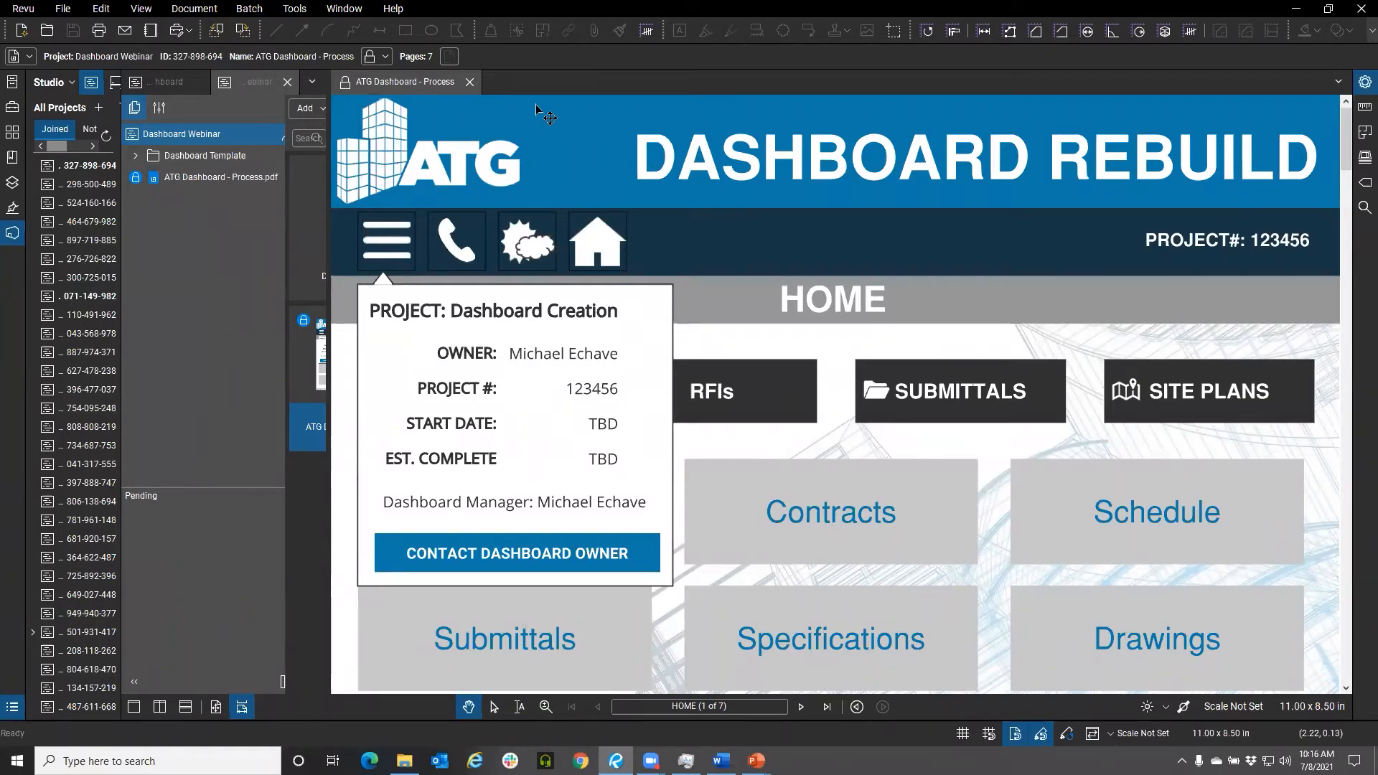
pyautogui.click(218, 708)
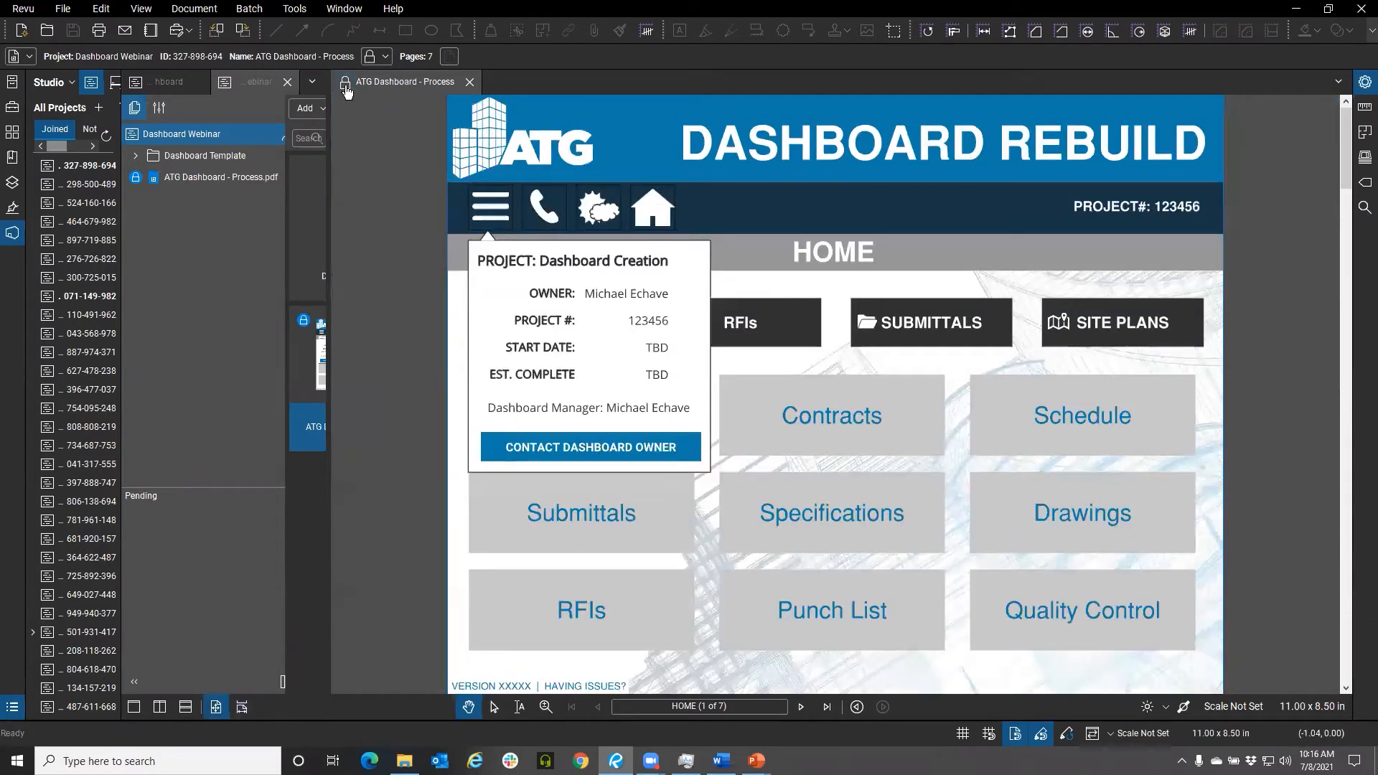
# Check out the ATG Dashboard - Process.pdf file for editing
pyautogui.click(345, 87)
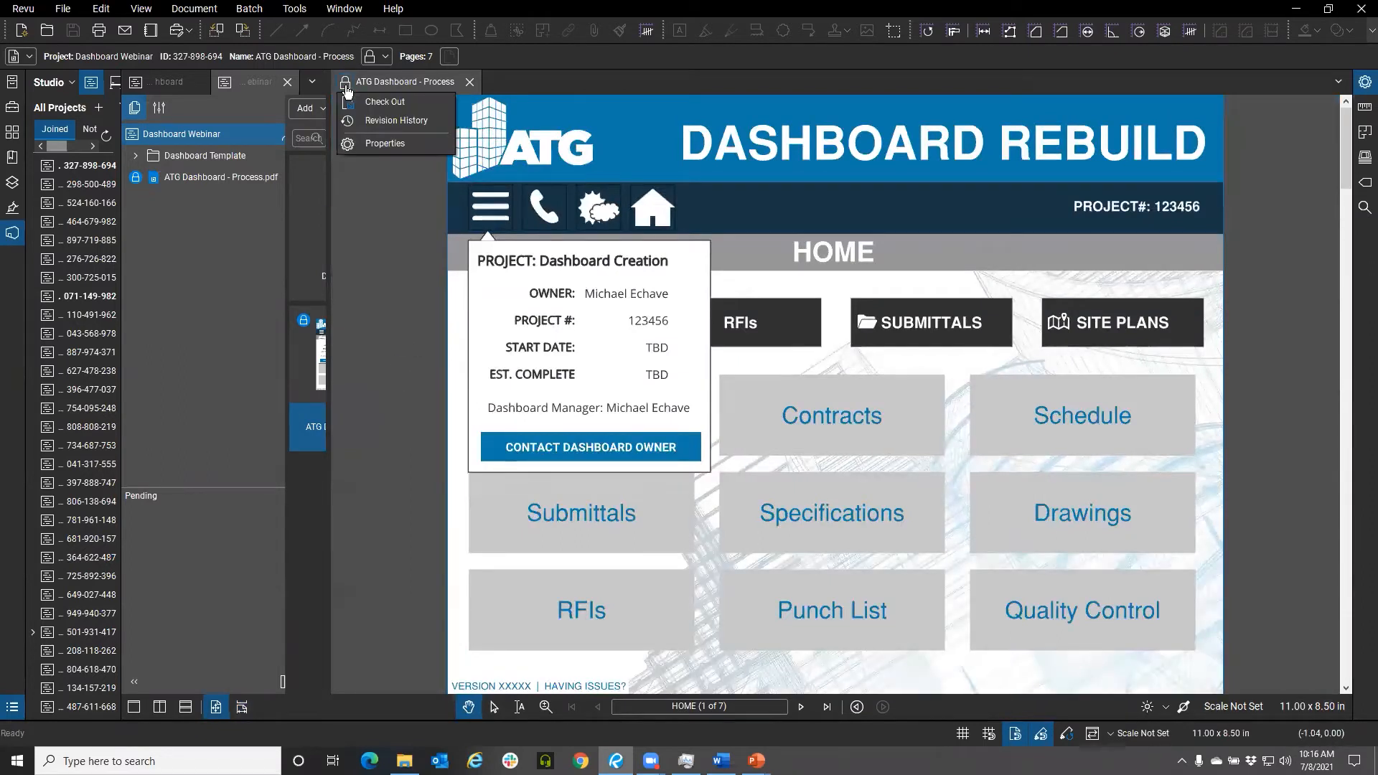
pyautogui.click(384, 103)
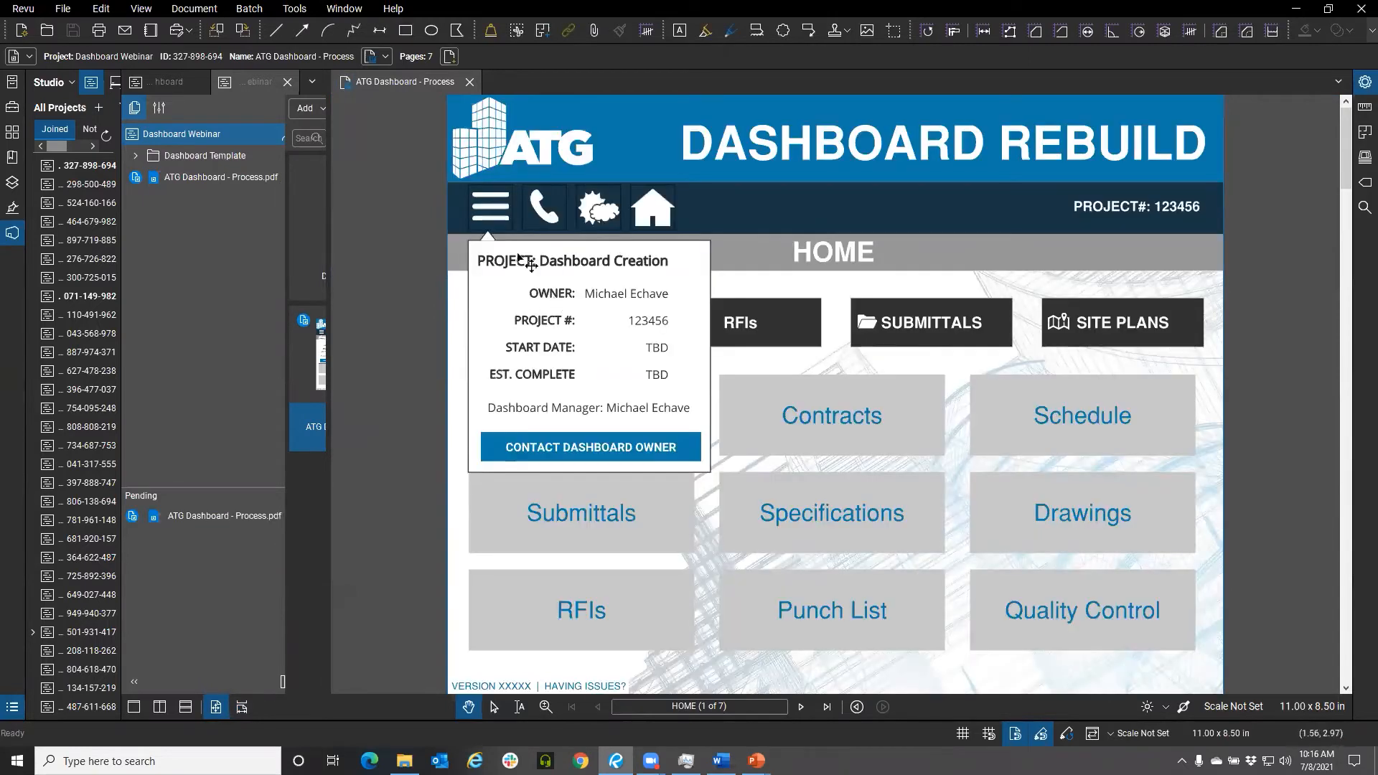
pyautogui.click(506, 229)
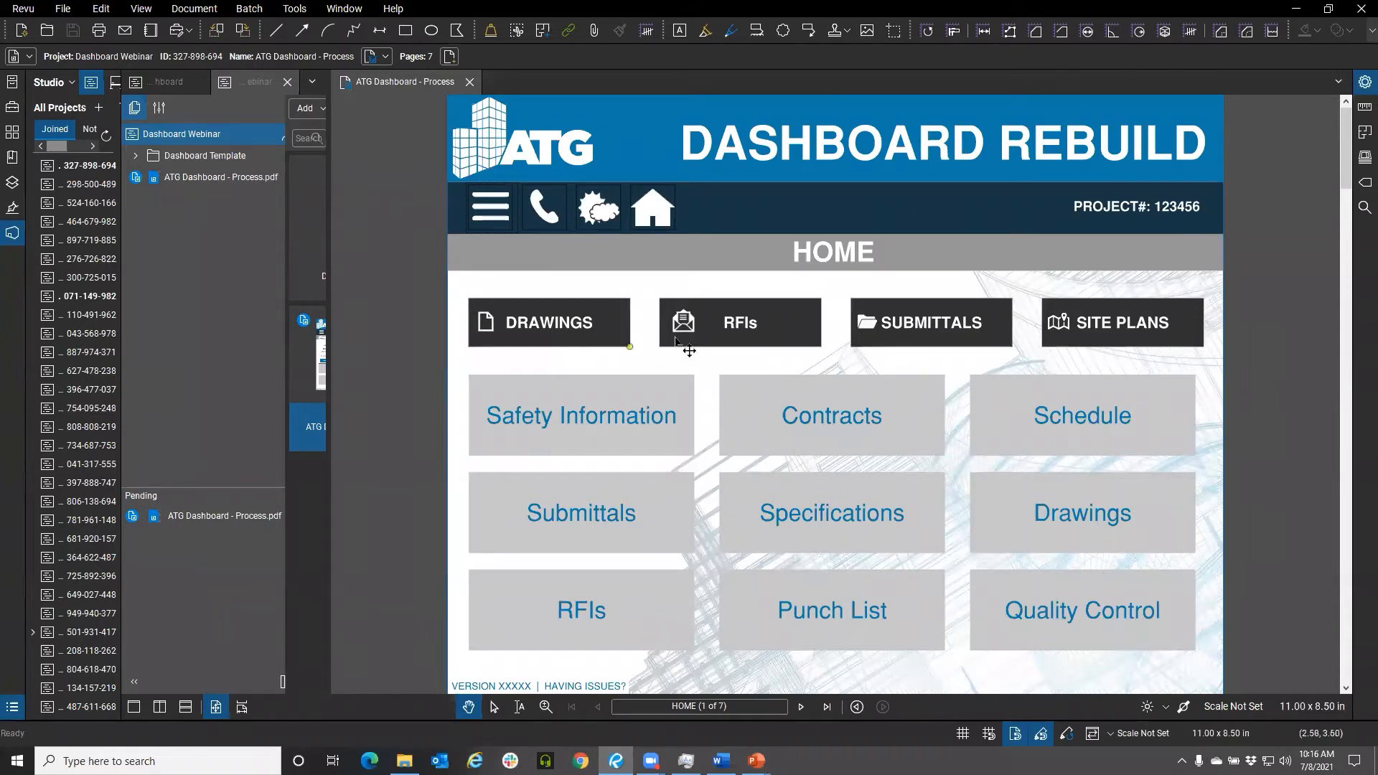
pyautogui.click(677, 311)
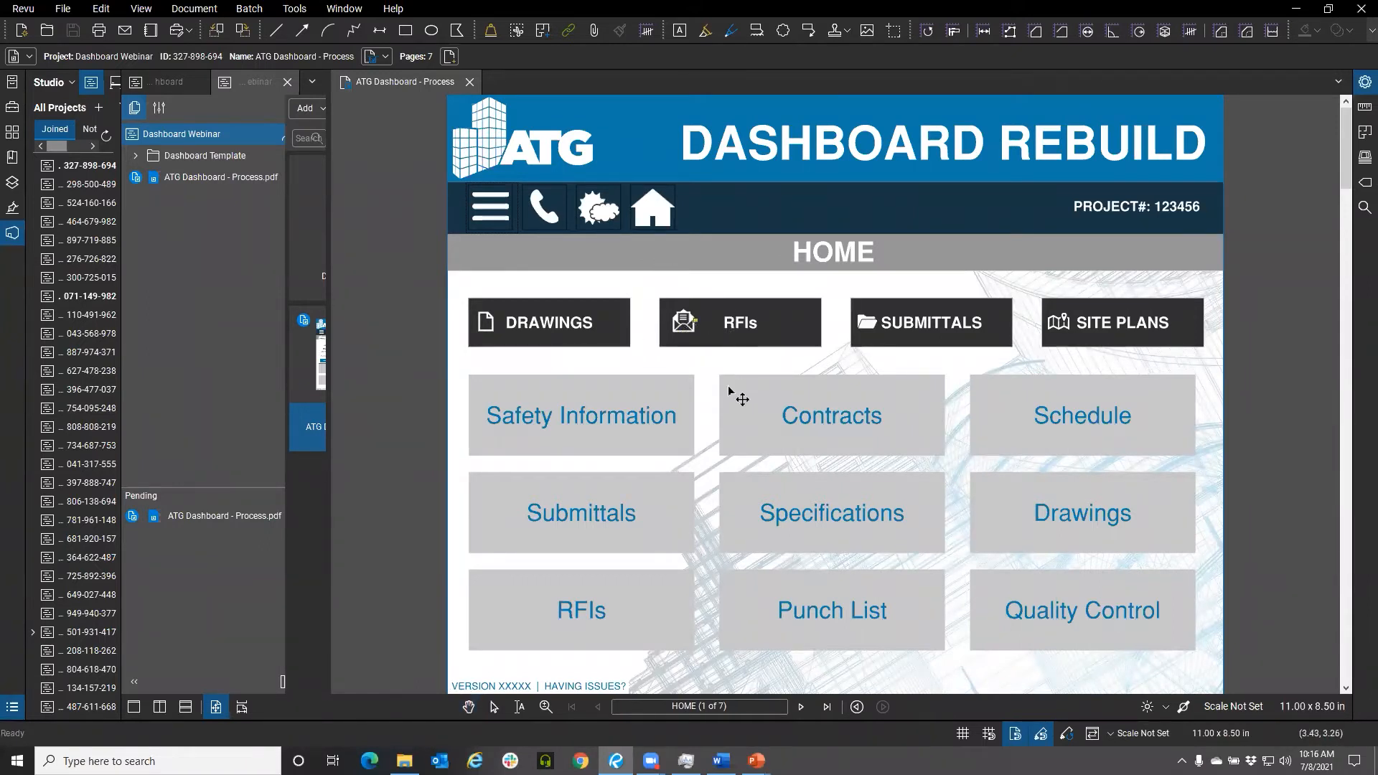
pyautogui.click(637, 523)
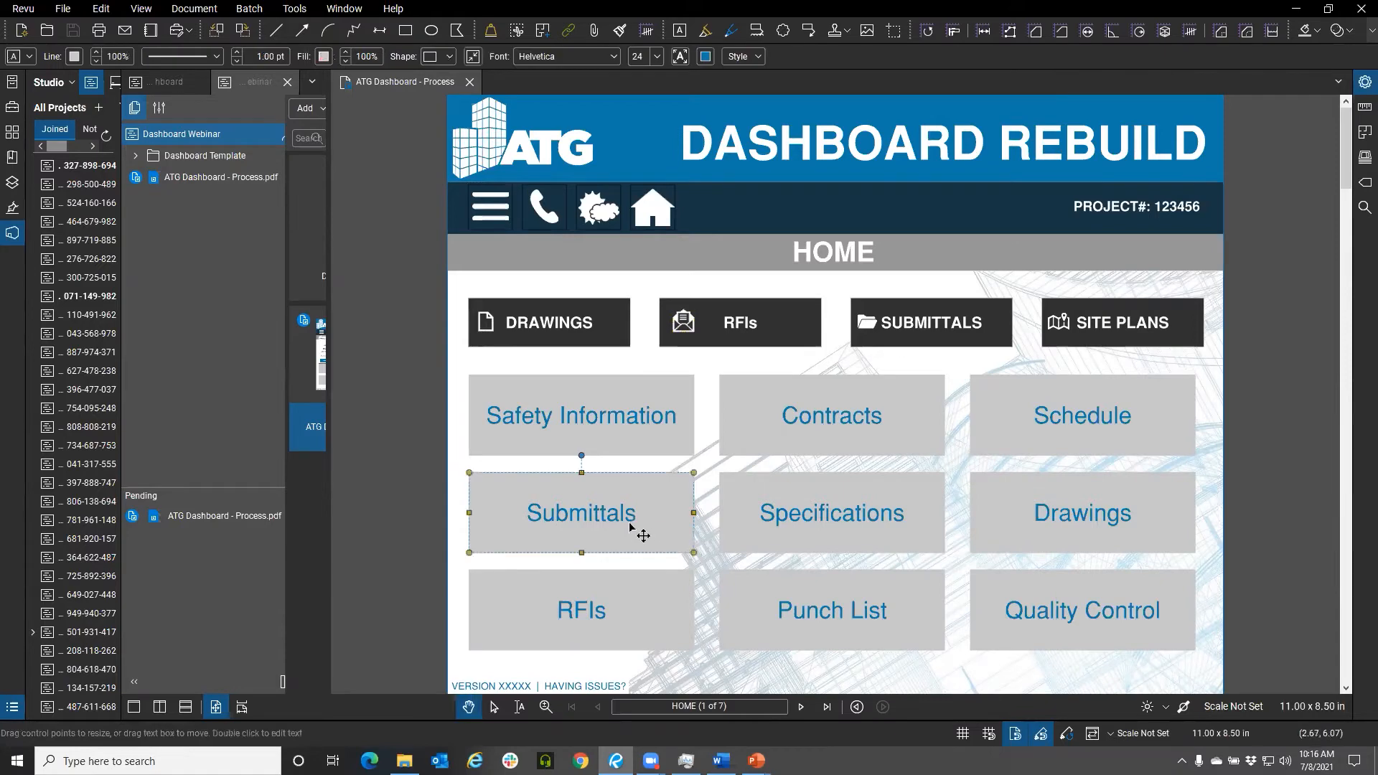
pyautogui.press('Delete')
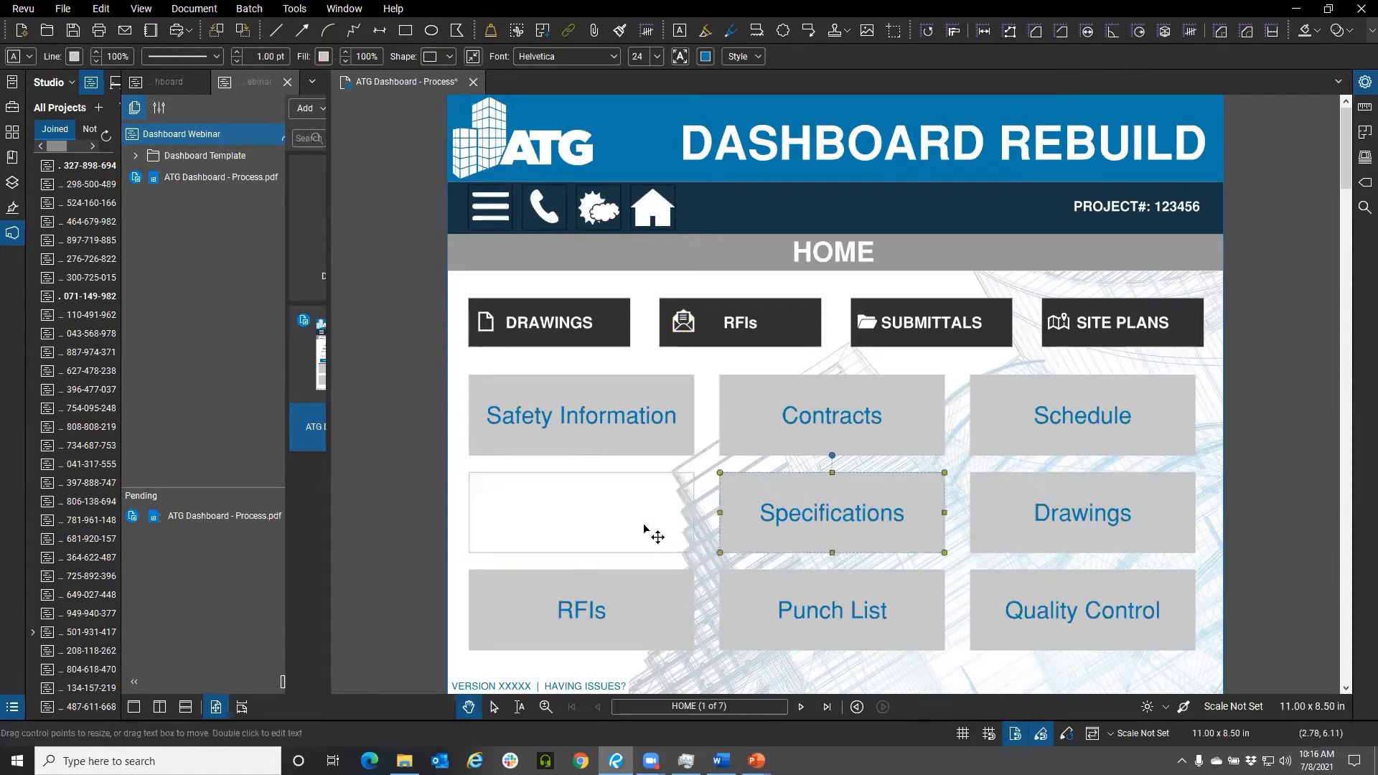
pyautogui.click(645, 531)
pyautogui.click(680, 33)
pyautogui.click(493, 482)
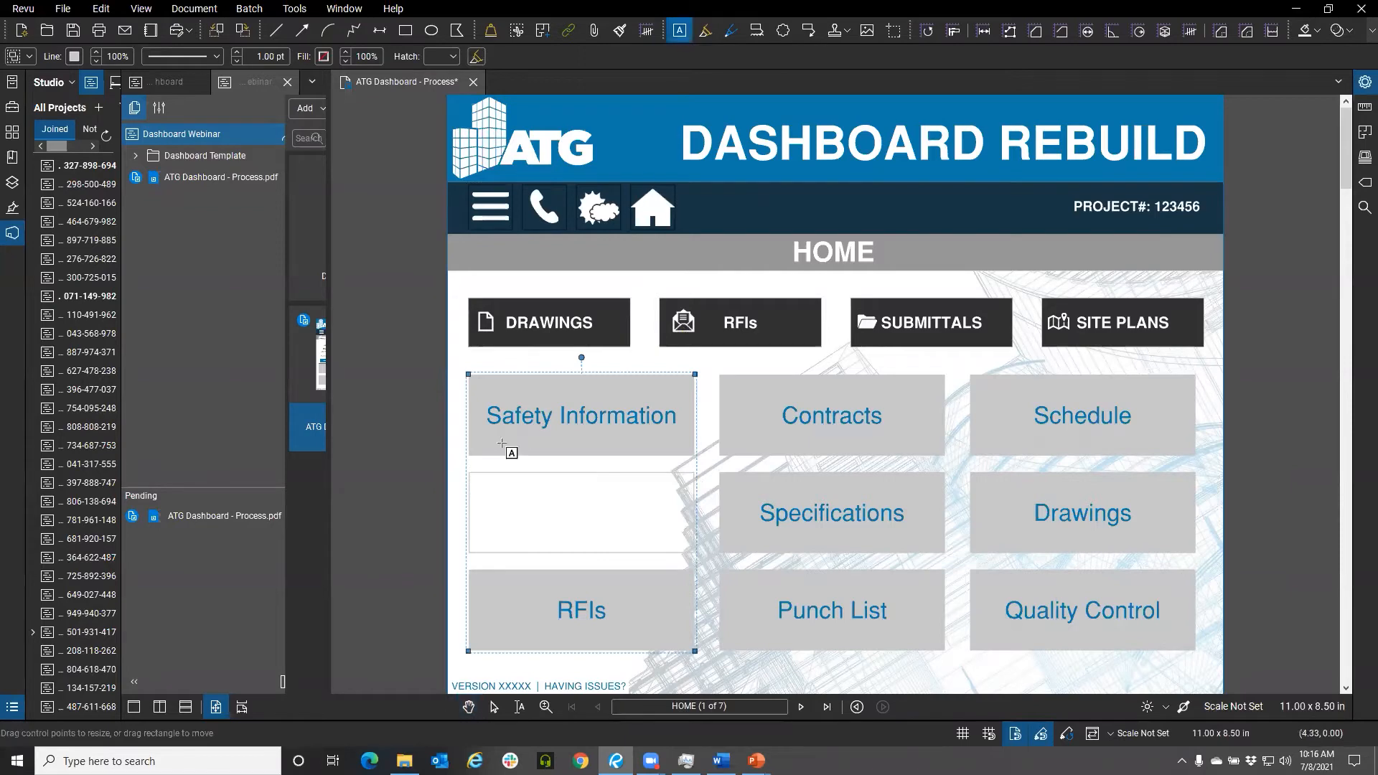
pyautogui.press('t')
pyautogui.moveTo(469, 474); pyautogui.dragTo(694, 554)
pyautogui.click(533, 527)
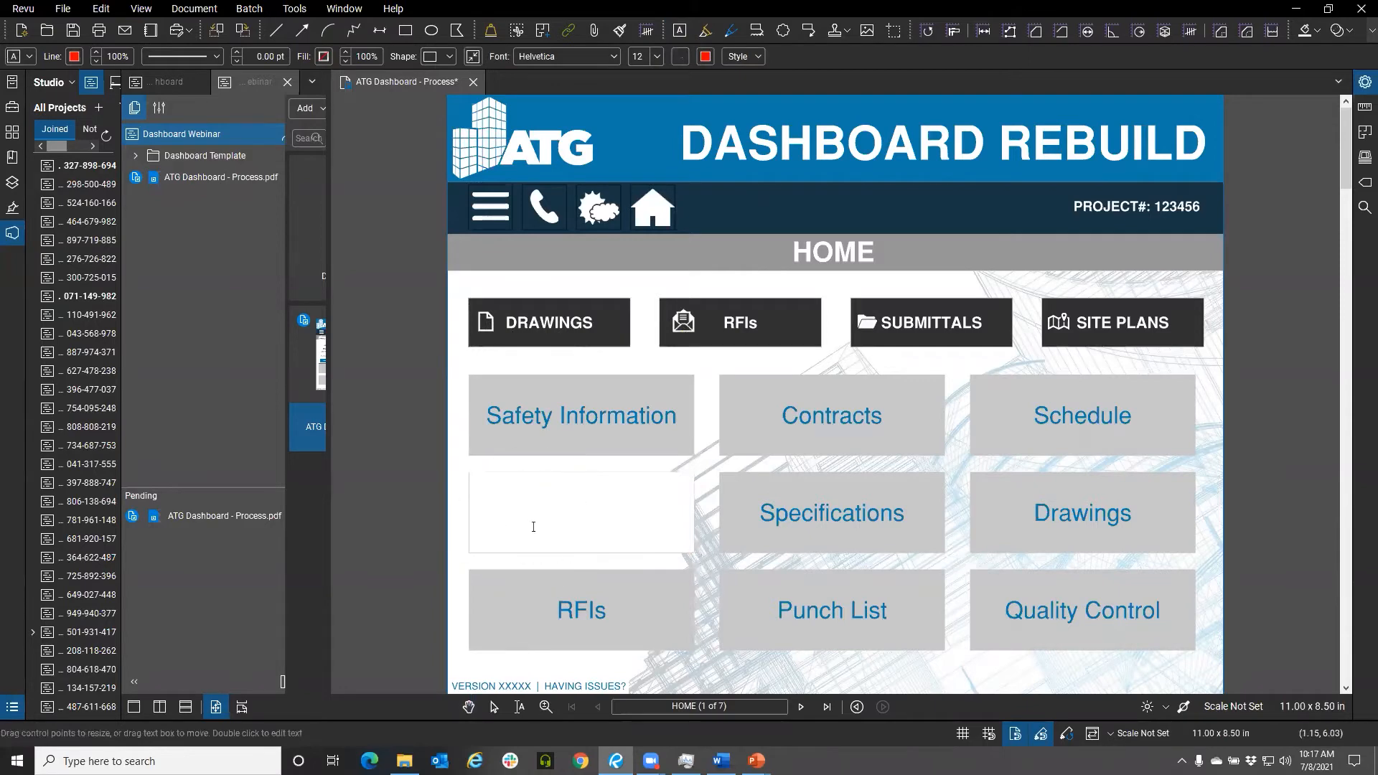
pyautogui.press('Escape')
pyautogui.hotkey('ctrl', 'z')
pyautogui.hotkey('ctrl', 'z')
pyautogui.hotkey('ctrl', 'z')
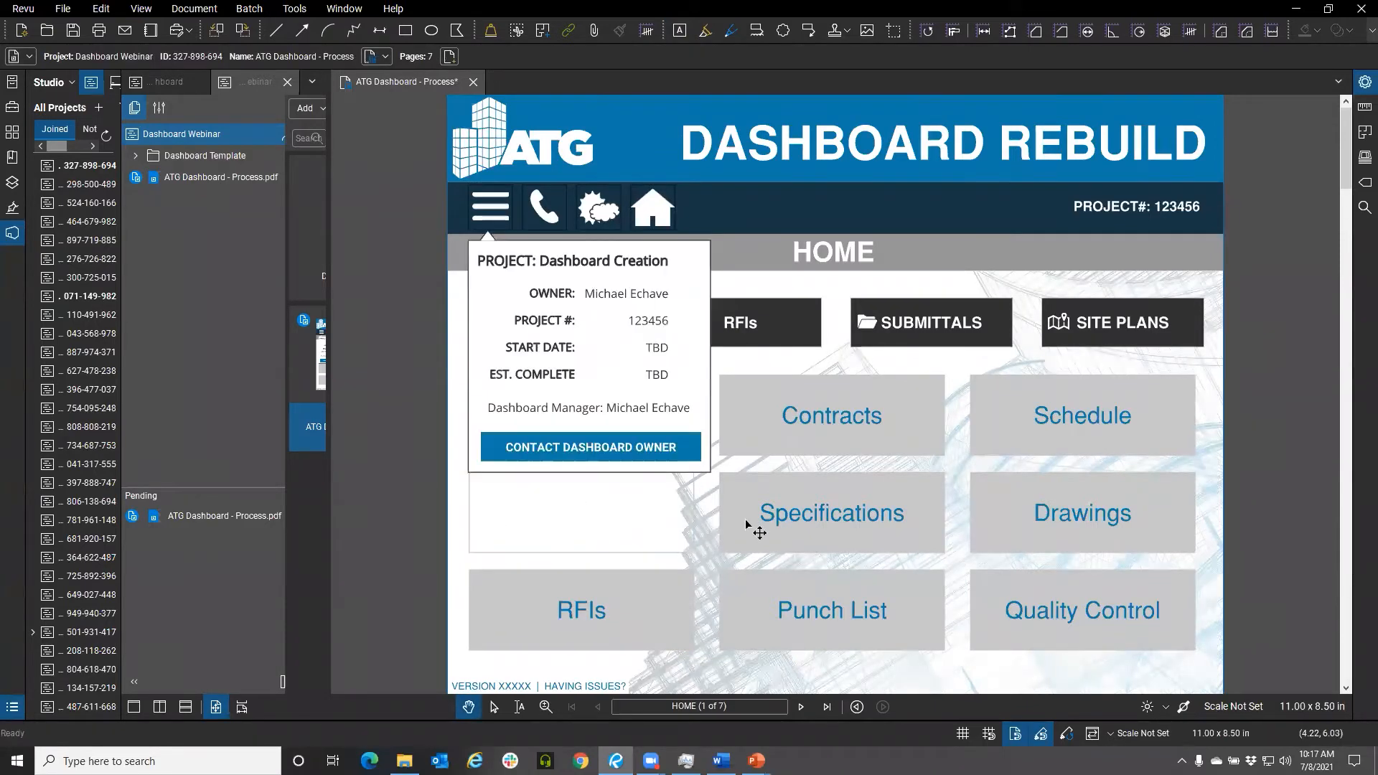
# Edit the Submittals button label text to read Submittal using the spelling suggestion
pyautogui.click(490, 206)
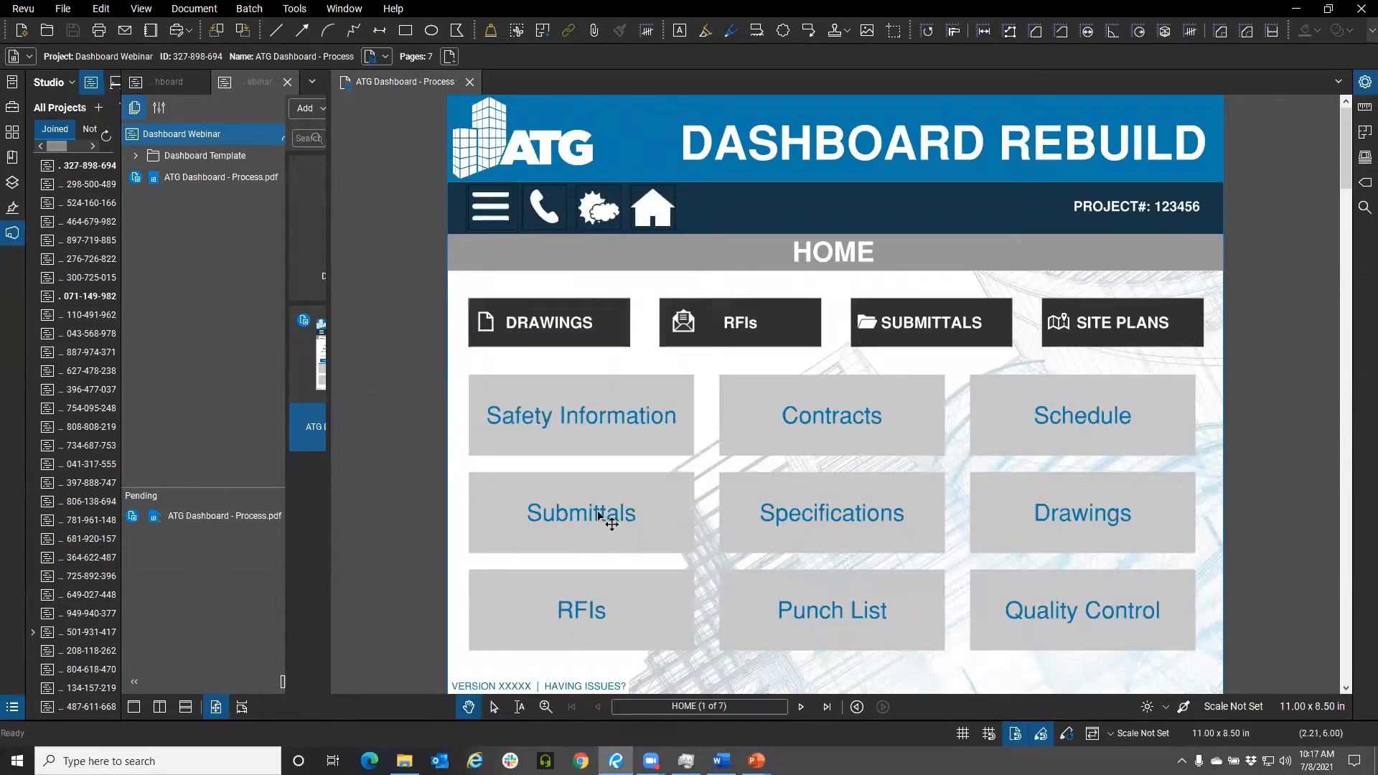
pyautogui.click(606, 517)
pyautogui.doubleClick(607, 517)
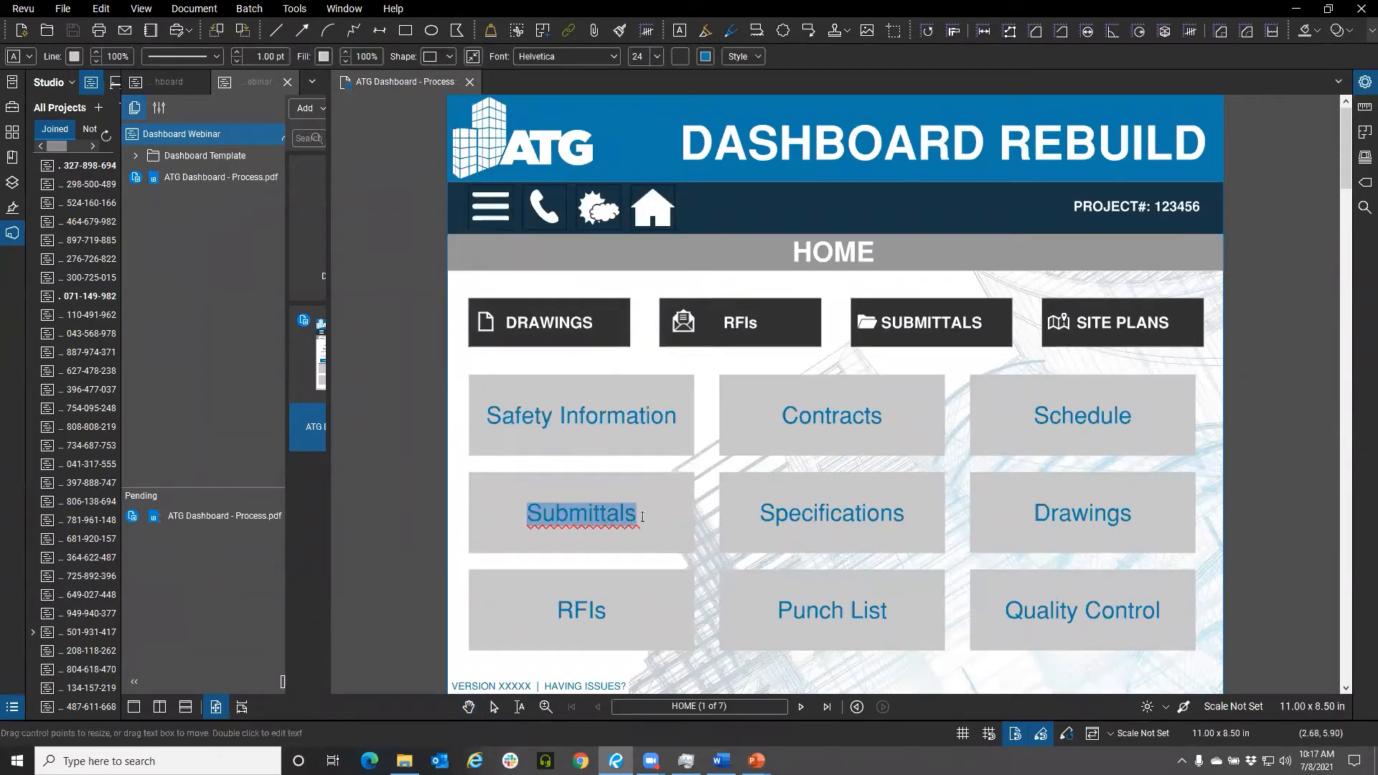
pyautogui.rightClick(605, 508)
pyautogui.click(631, 394)
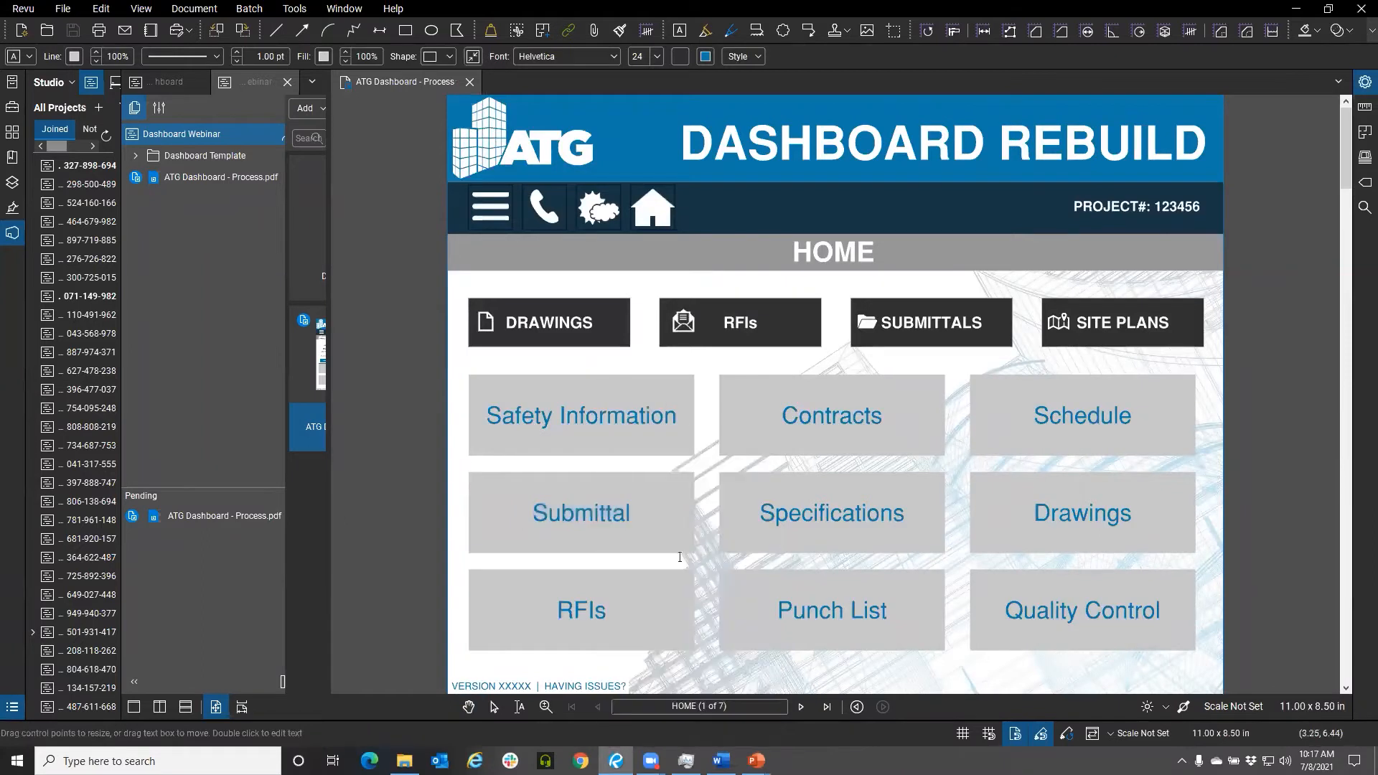
pyautogui.write("'s")
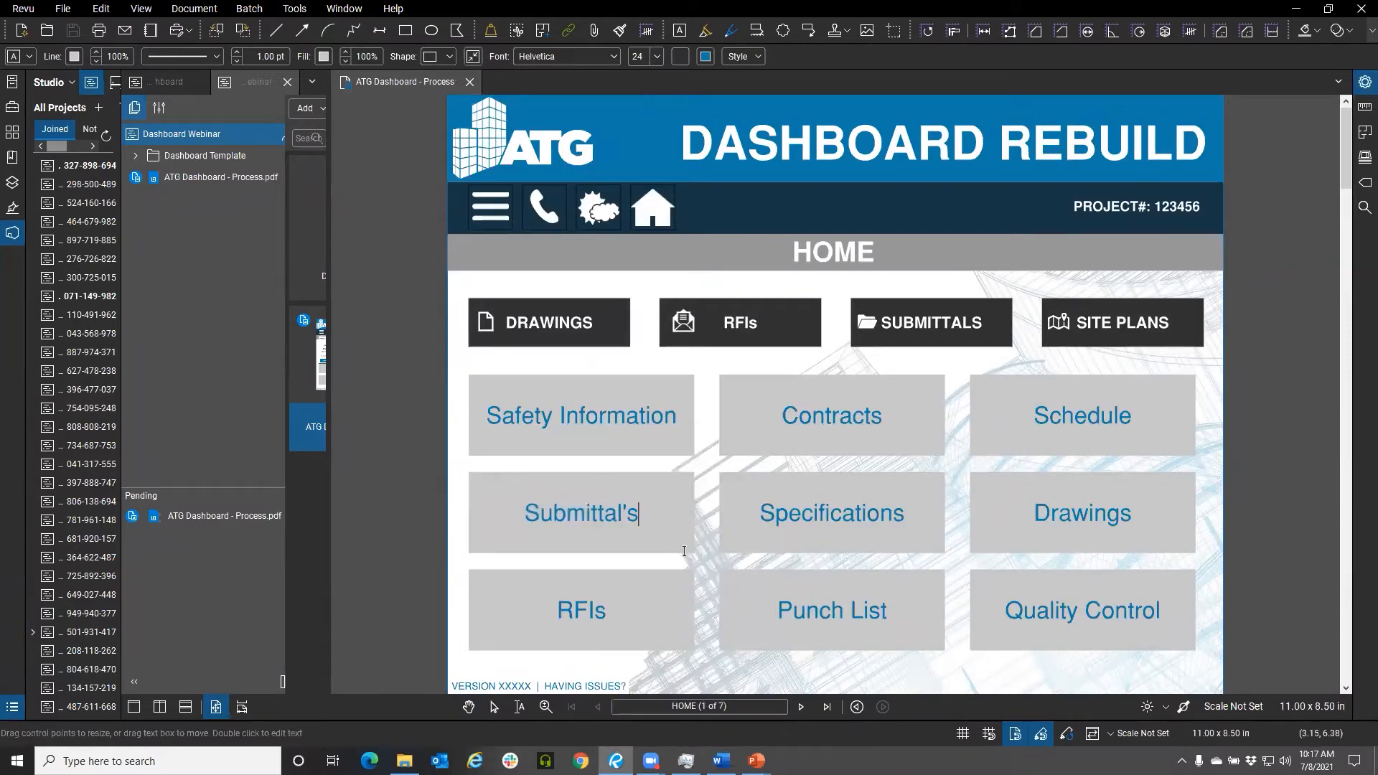
pyautogui.doubleClick(650, 512)
pyautogui.rightClick(608, 514)
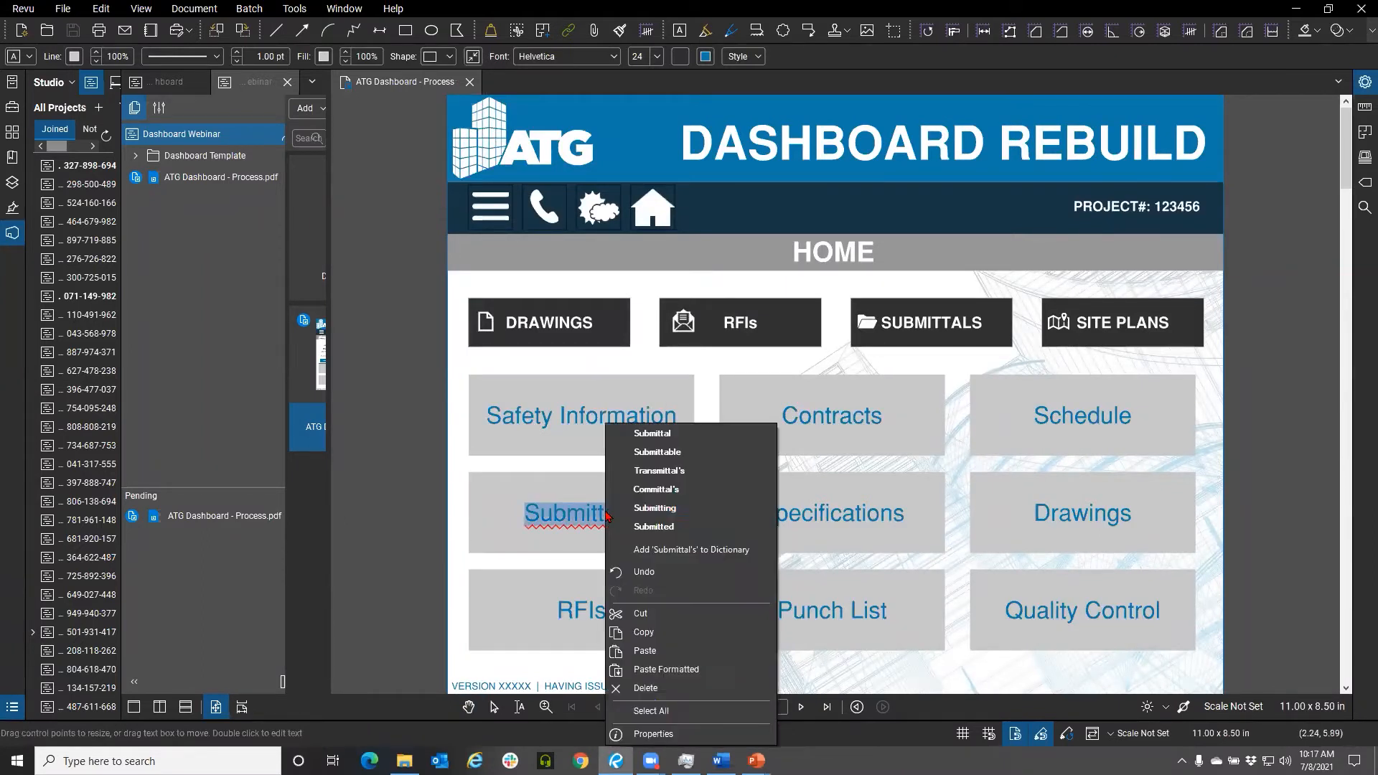
pyautogui.click(658, 434)
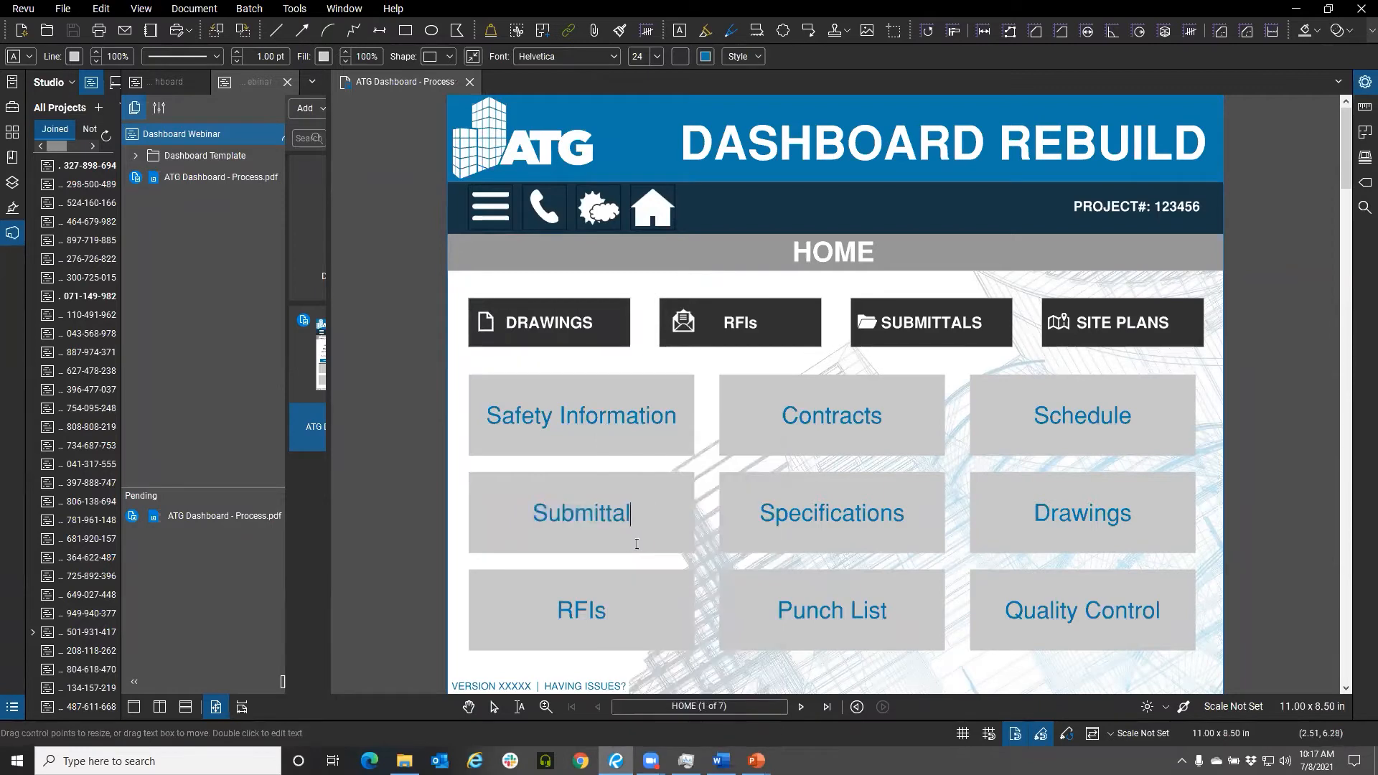
# Delete the Submittal box and draw a new text box over the same area containing Submittal
pyautogui.moveTo(635, 513); pyautogui.dragTo(475, 514)
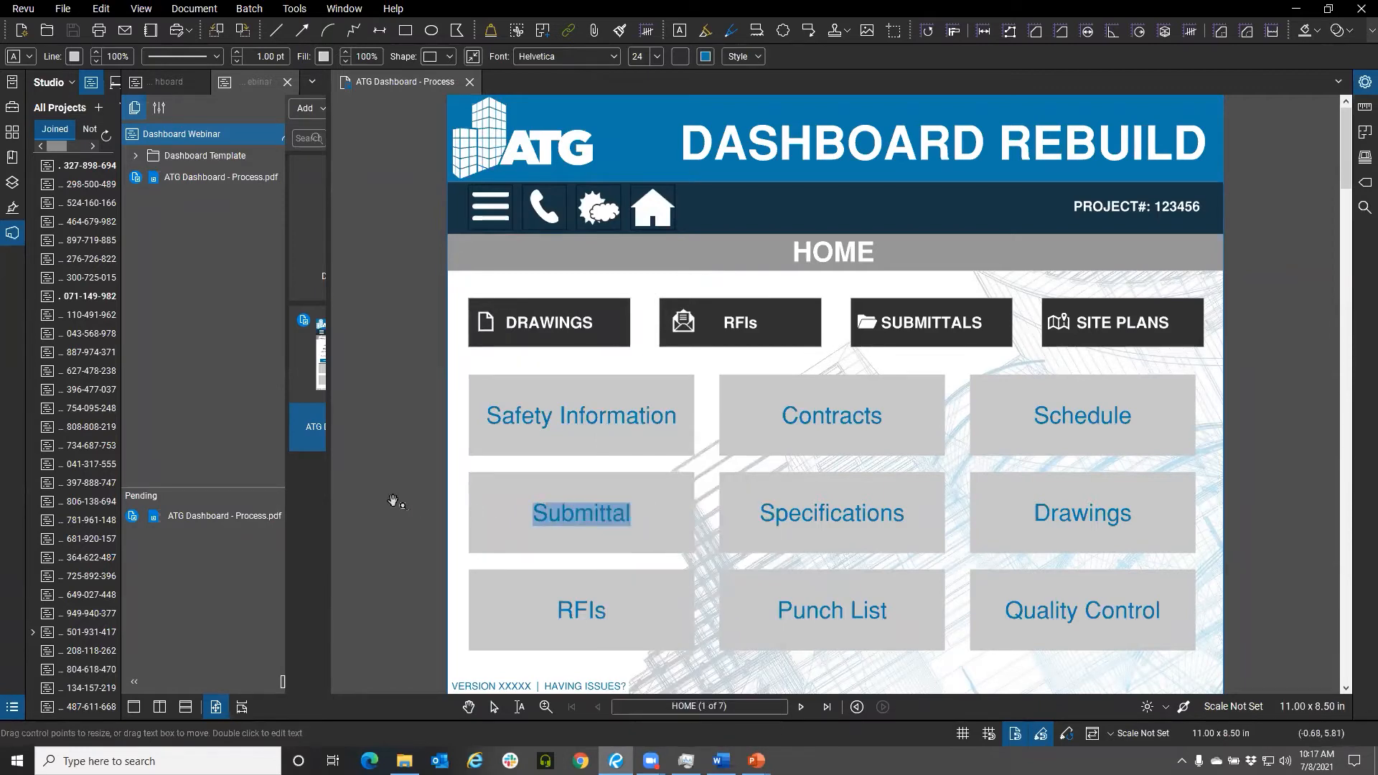
pyautogui.press('Escape')
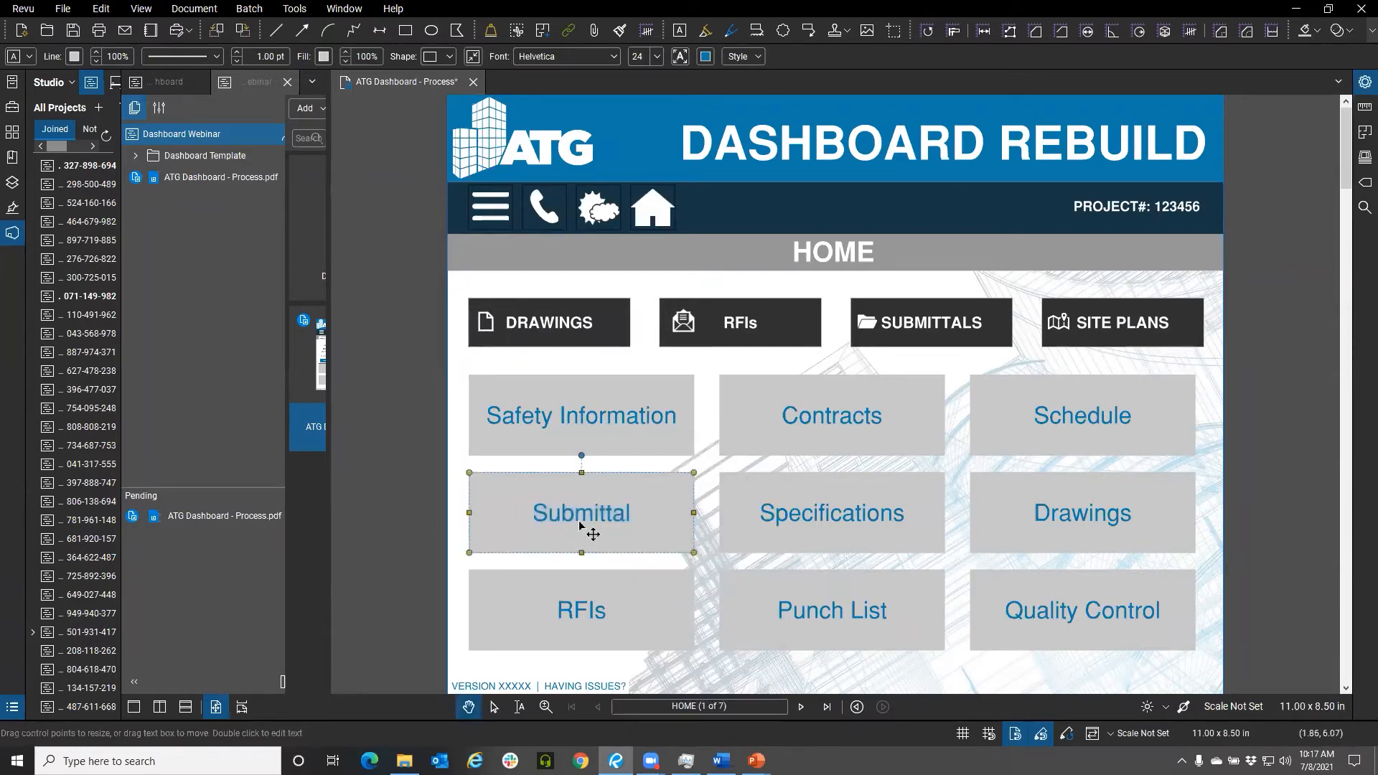
pyautogui.press('Delete')
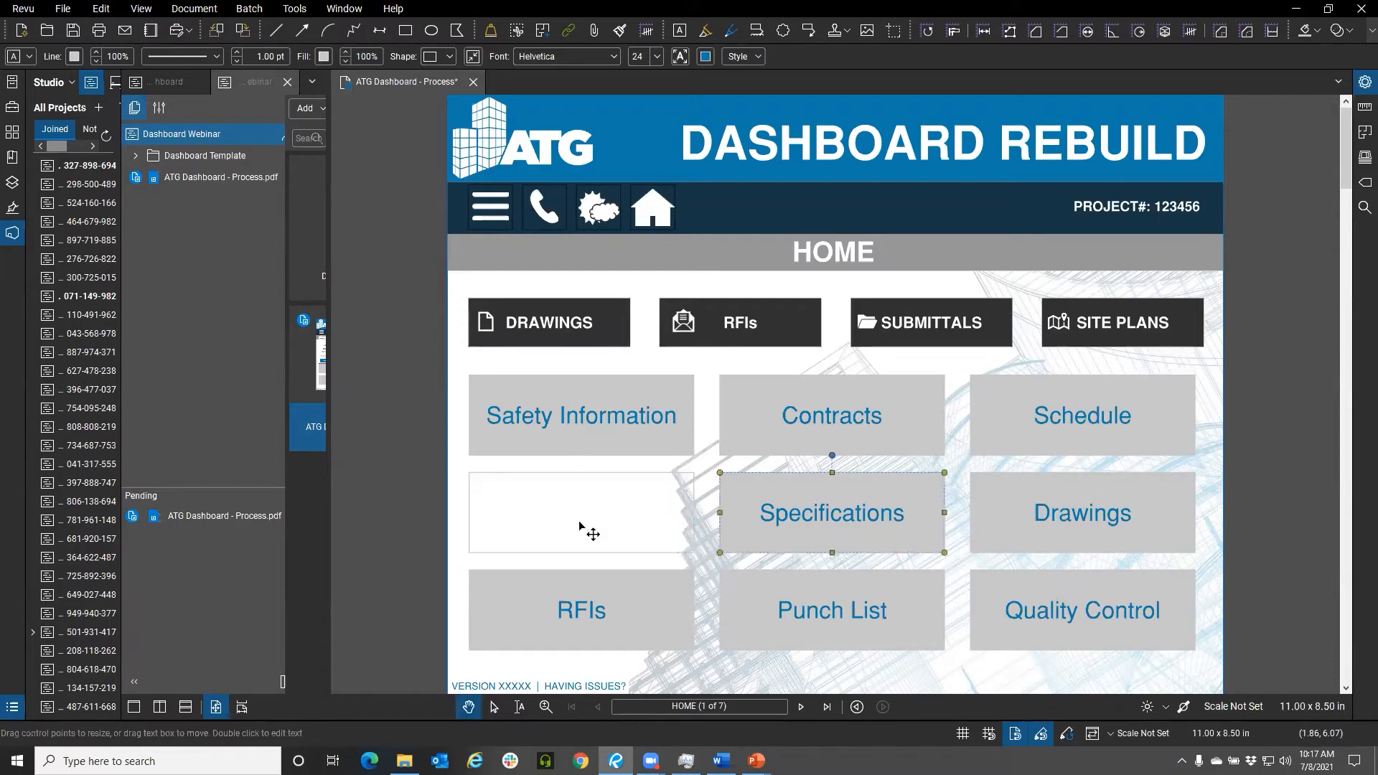
pyautogui.click(679, 30)
pyautogui.moveTo(470, 473); pyautogui.dragTo(694, 553)
pyautogui.write('Submittal')
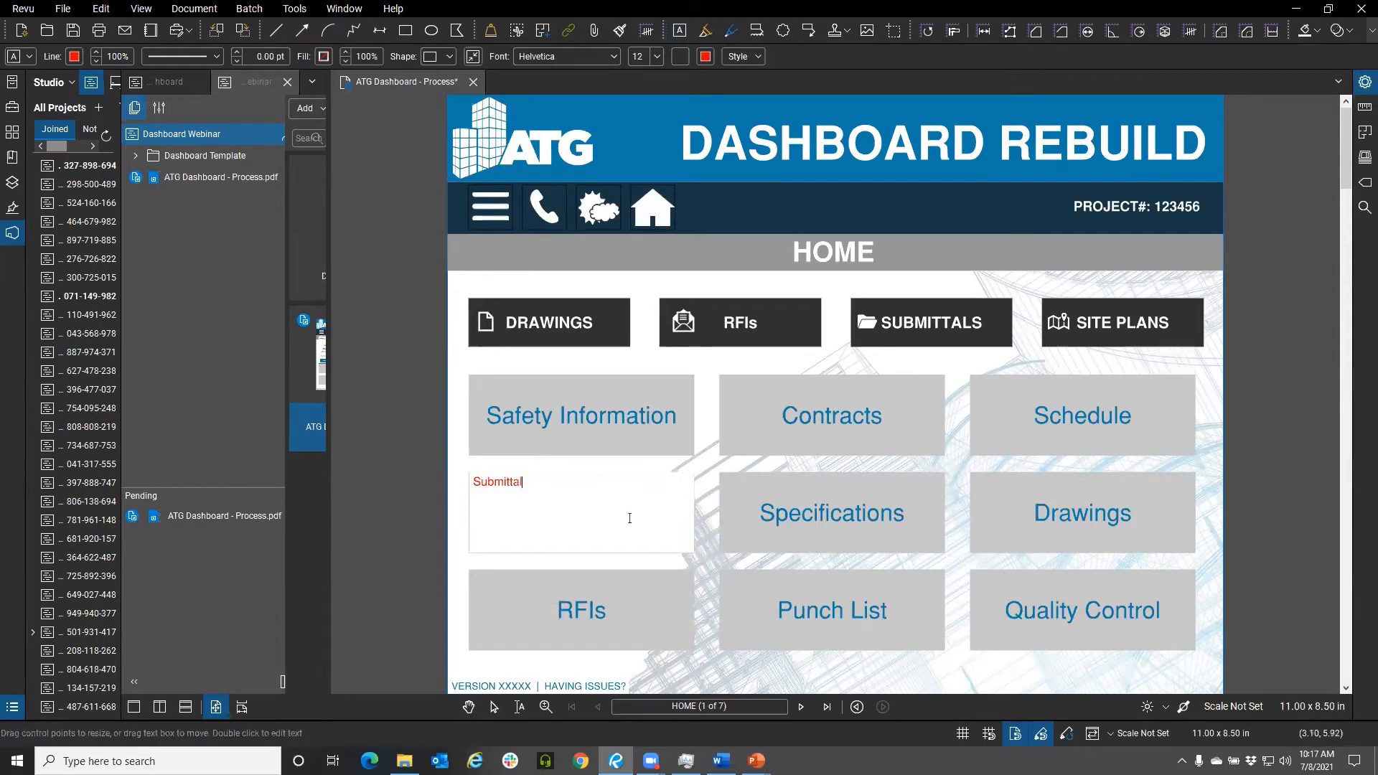
pyautogui.click(732, 540)
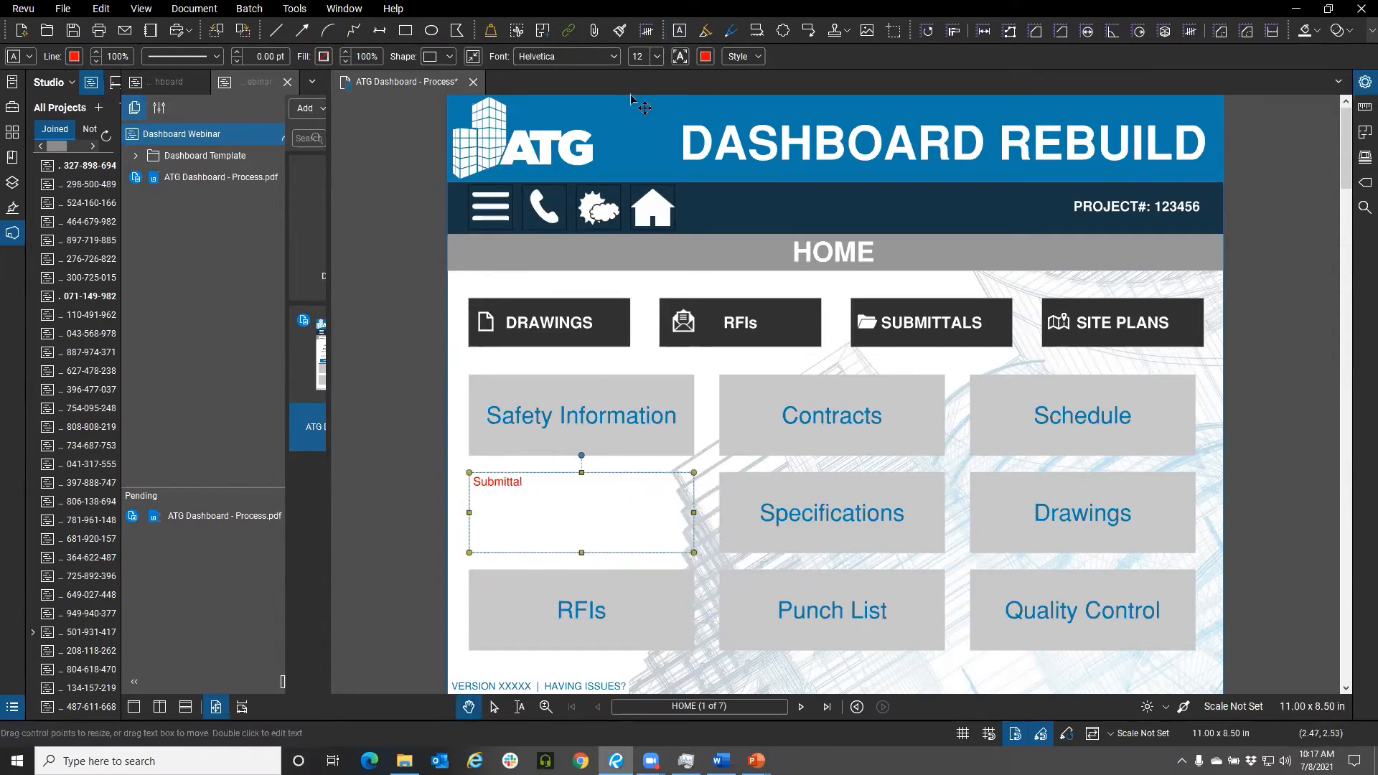
# Set the new text box's font size to 22
pyautogui.click(658, 57)
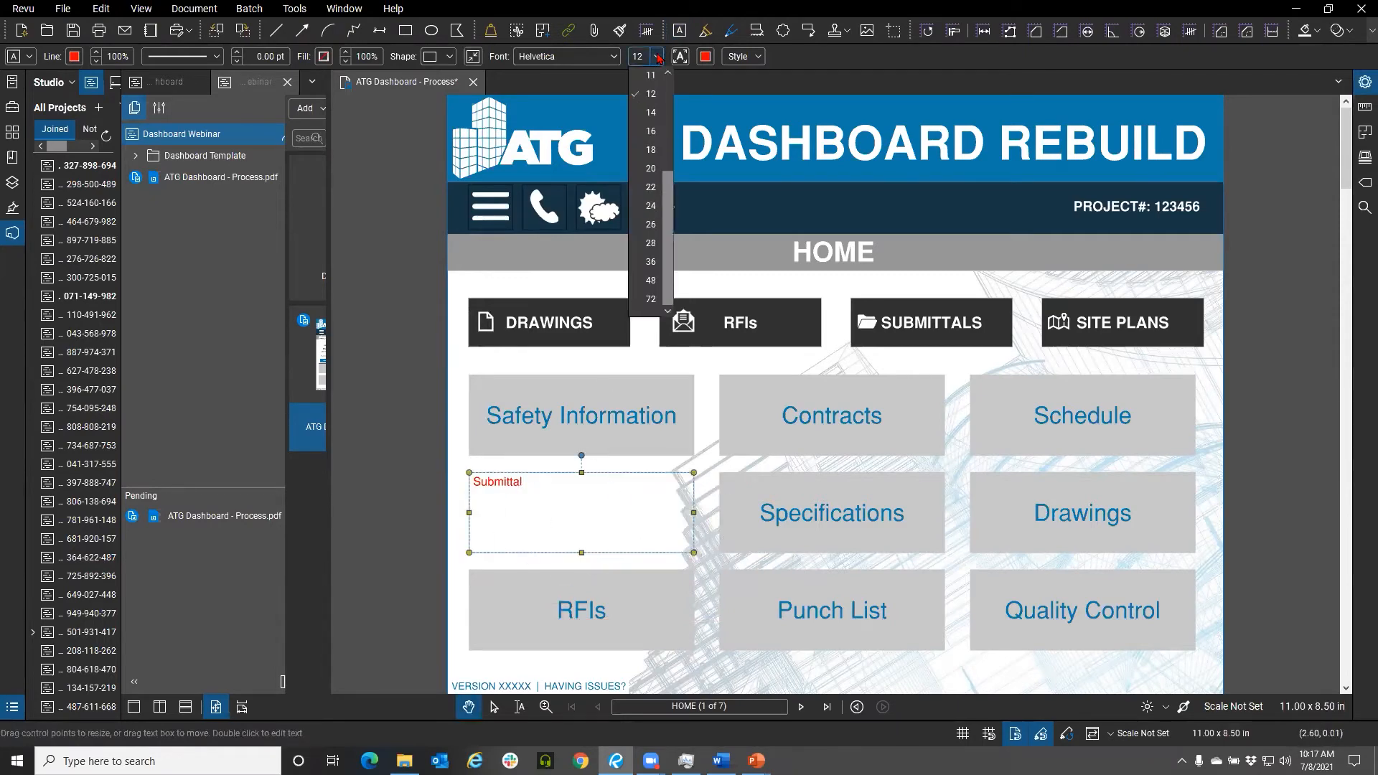
pyautogui.click(650, 186)
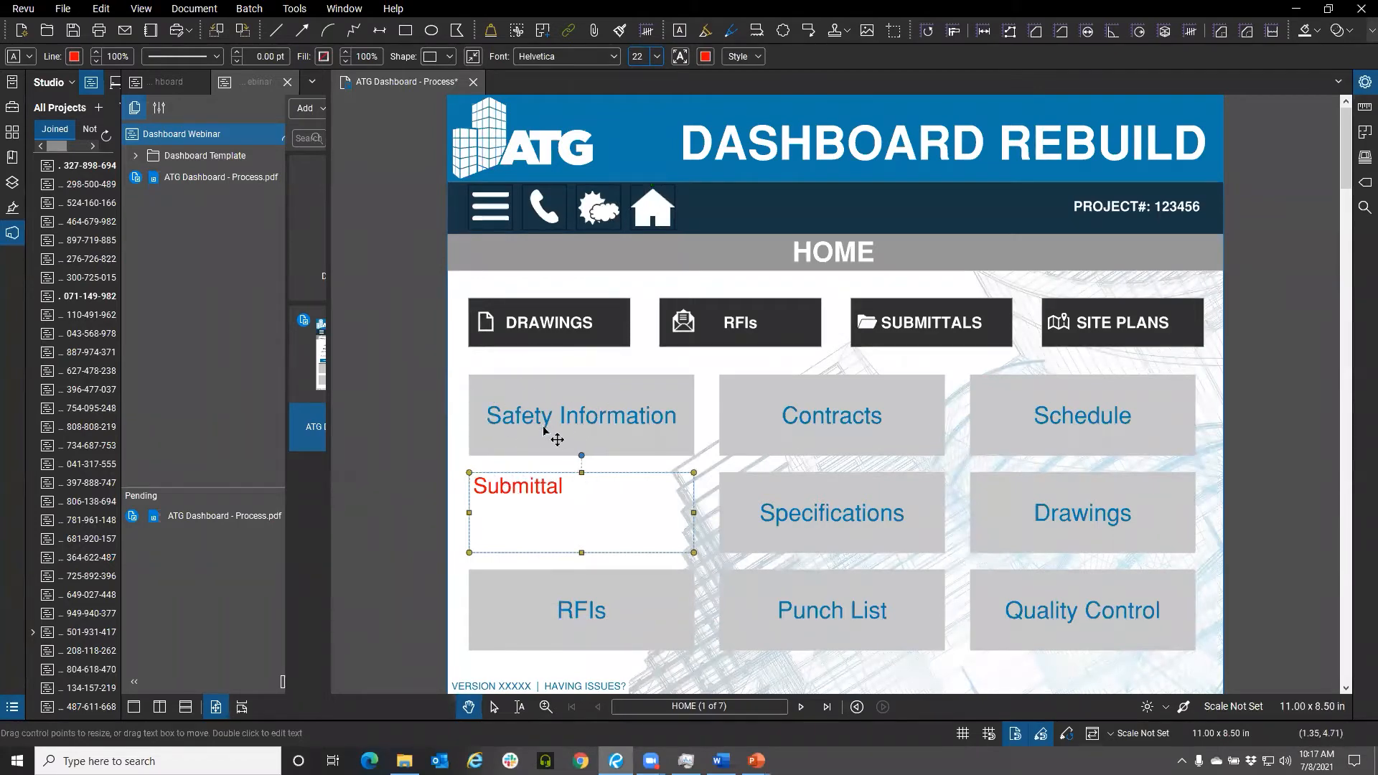
pyautogui.click(405, 371)
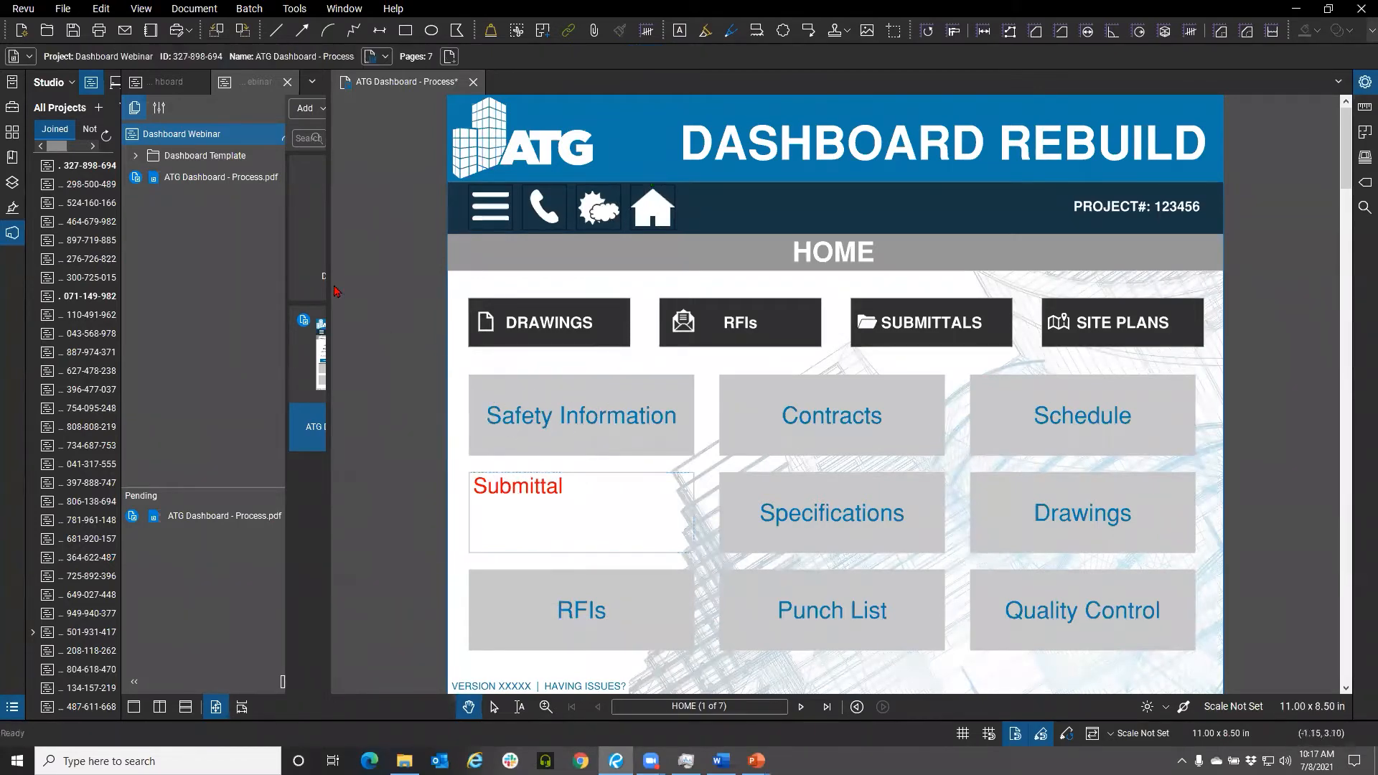
# Copy the Safety Information box's formatting onto the new Submittal text box with Format Painter
pyautogui.click(101, 8)
pyautogui.click(553, 438)
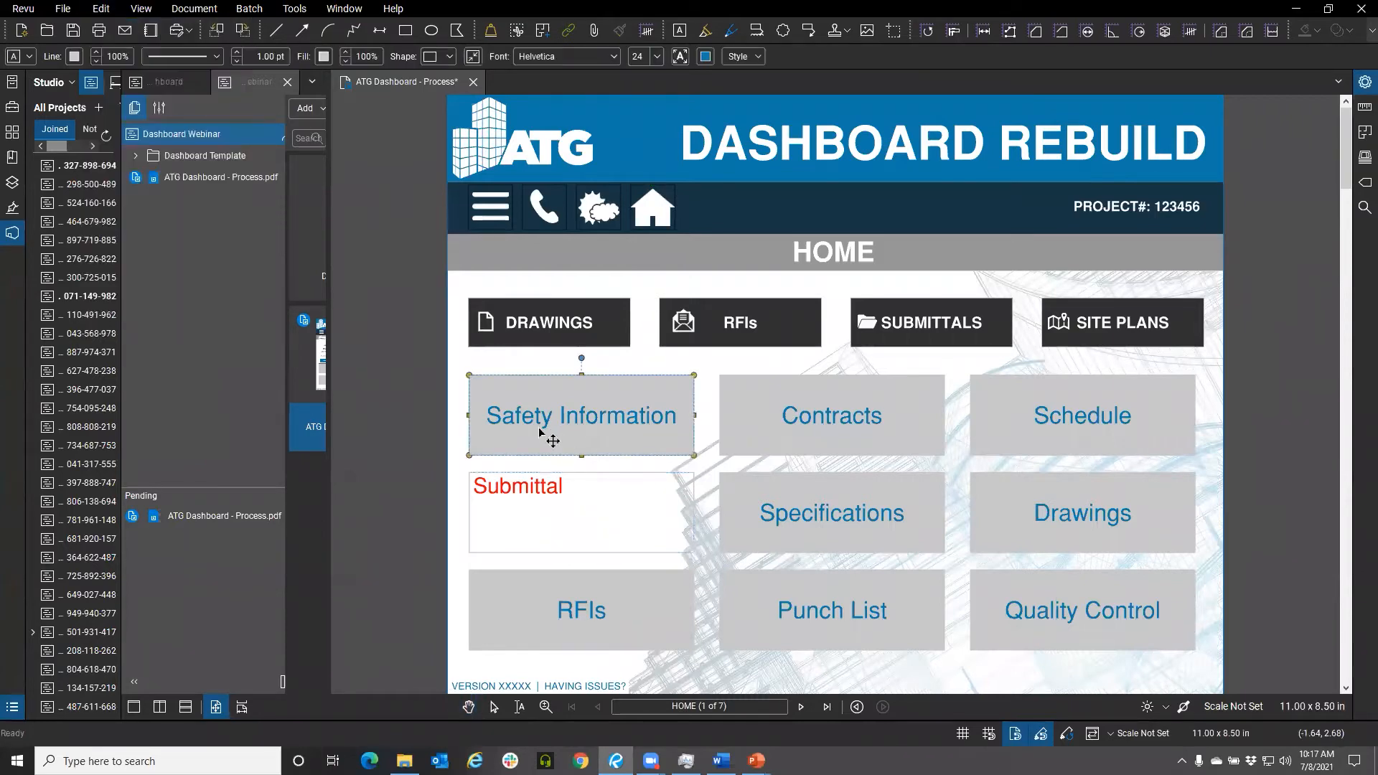
pyautogui.click(114, 13)
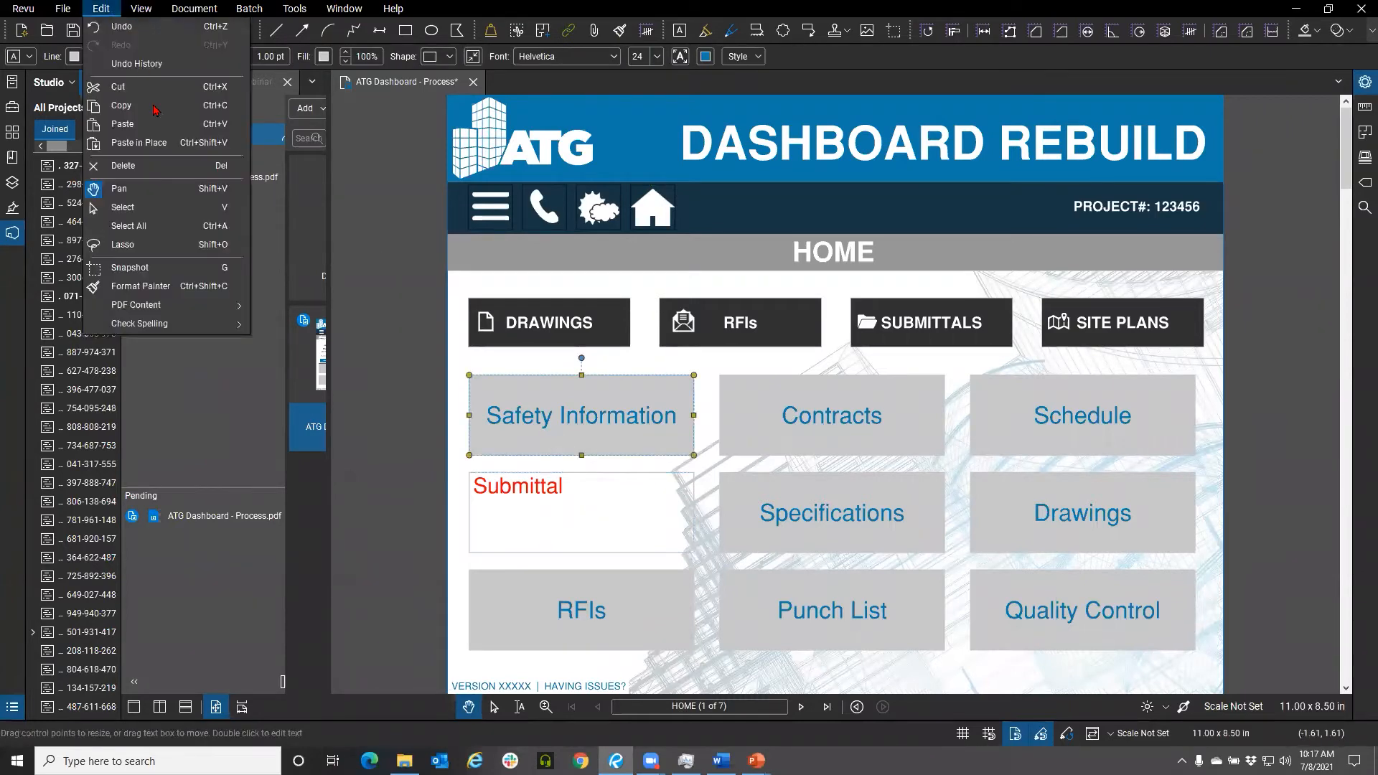
pyautogui.click(206, 290)
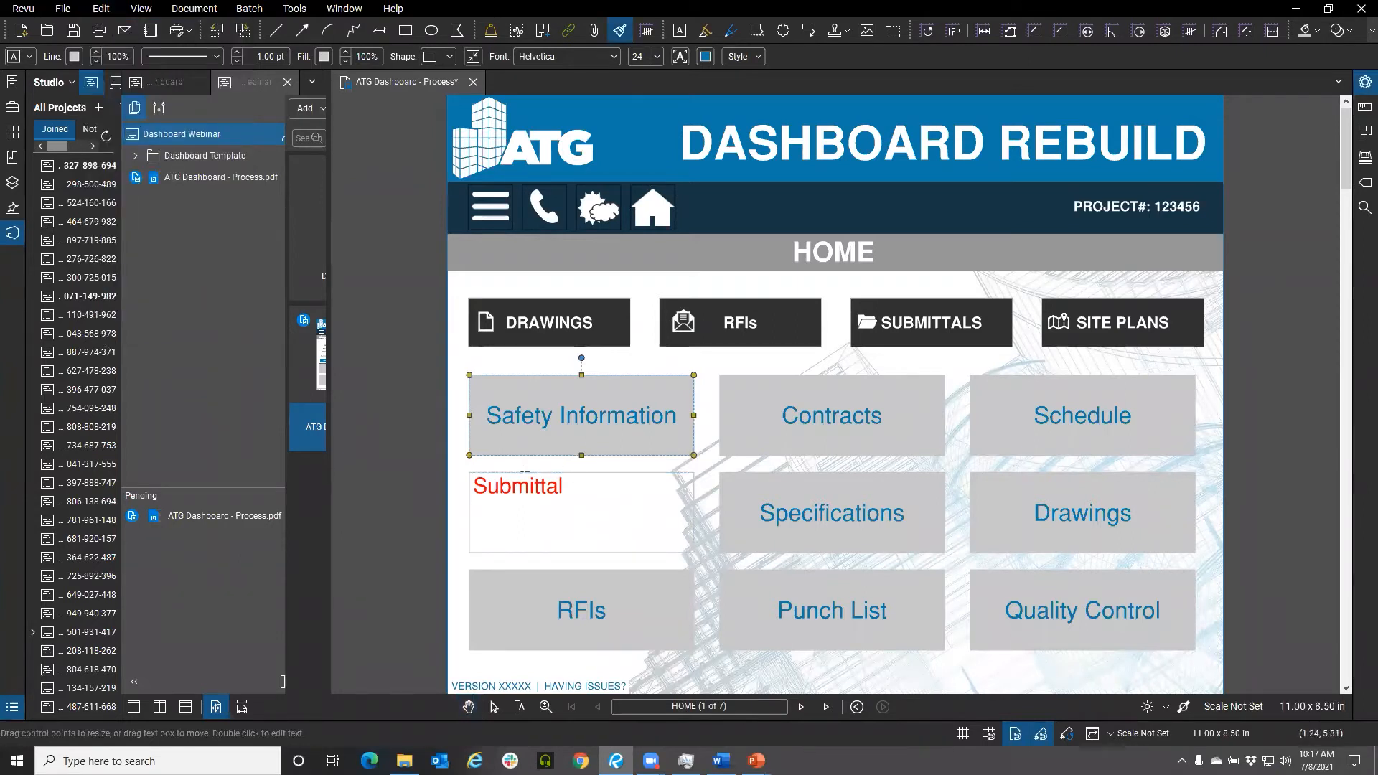
pyautogui.click(522, 481)
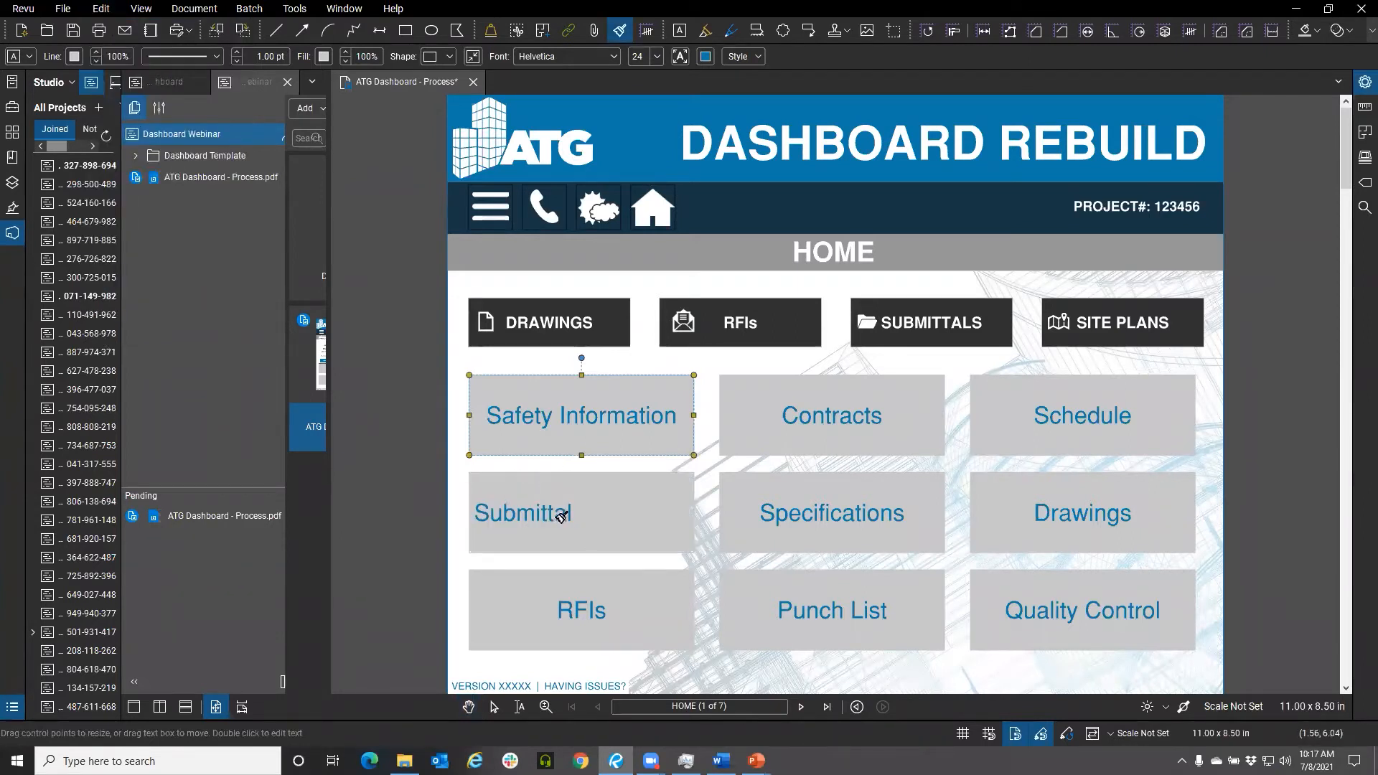
# Center-align the text in the Submittal text box
pyautogui.click(559, 515)
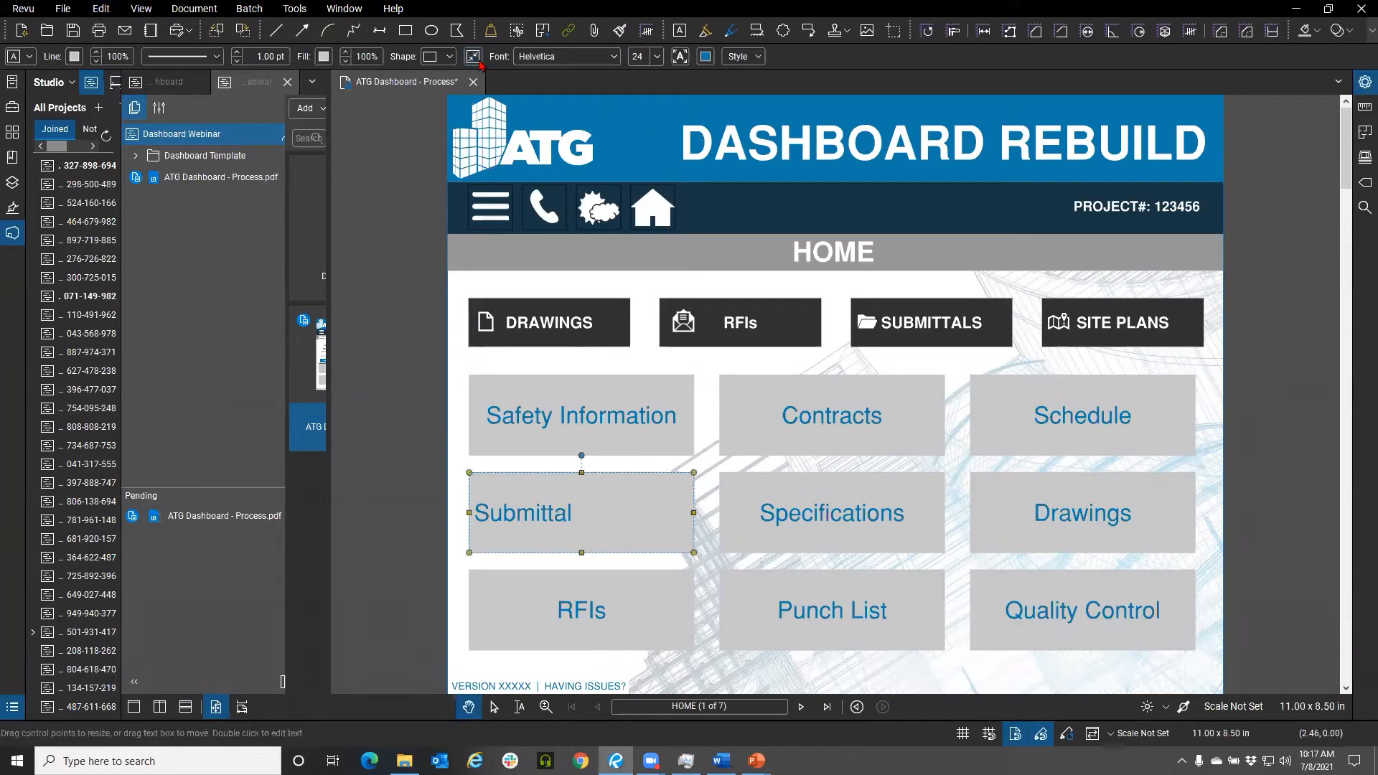
pyautogui.click(737, 57)
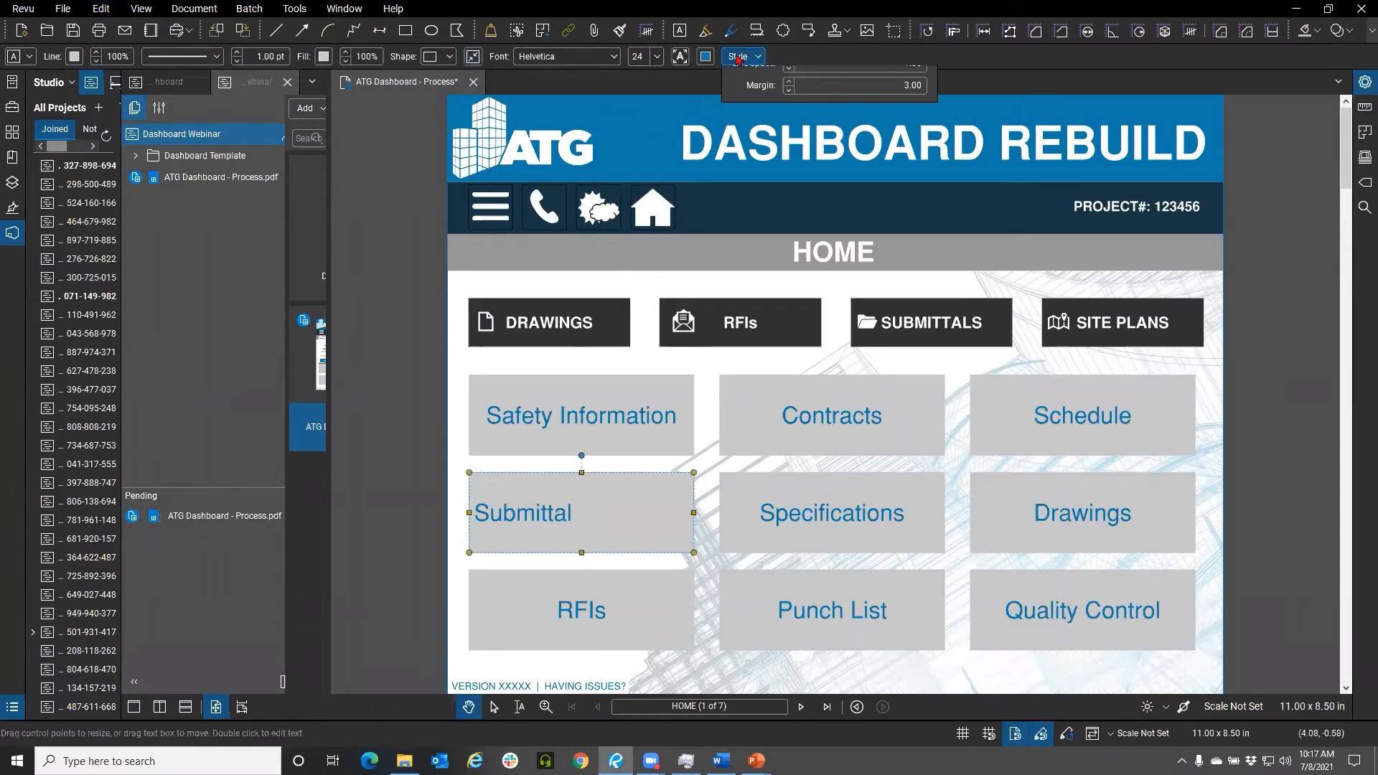
pyautogui.click(818, 83)
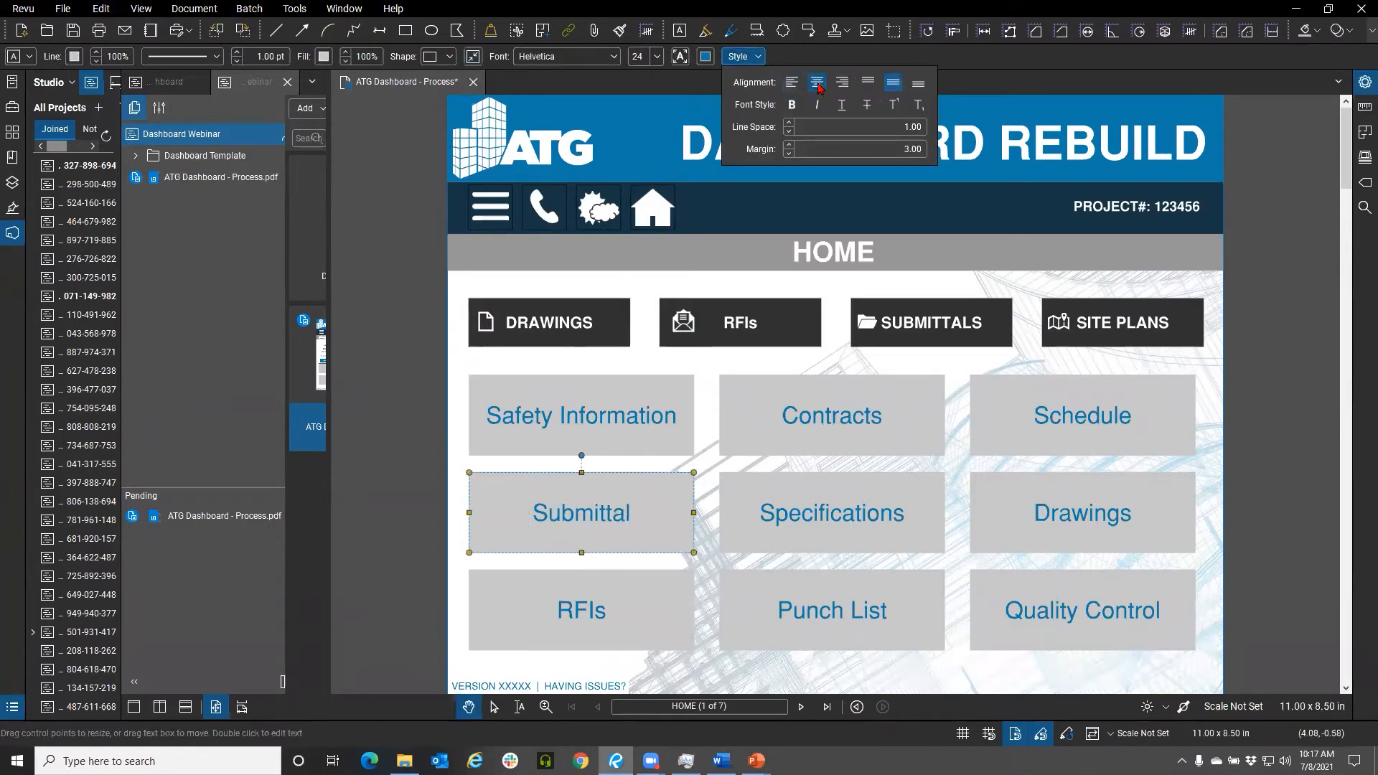
pyautogui.click(402, 358)
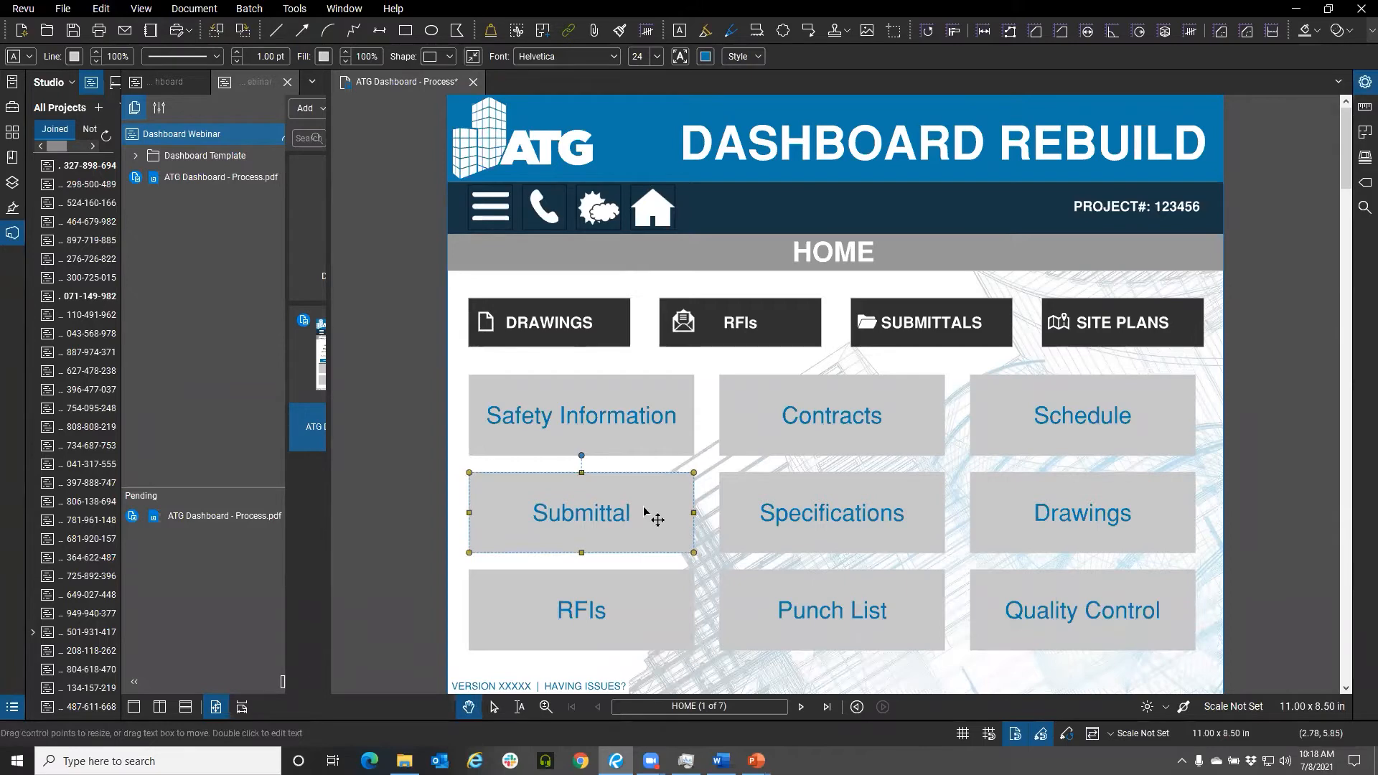
# Go to the RFIs page of the dashboard
pyautogui.click(729, 328)
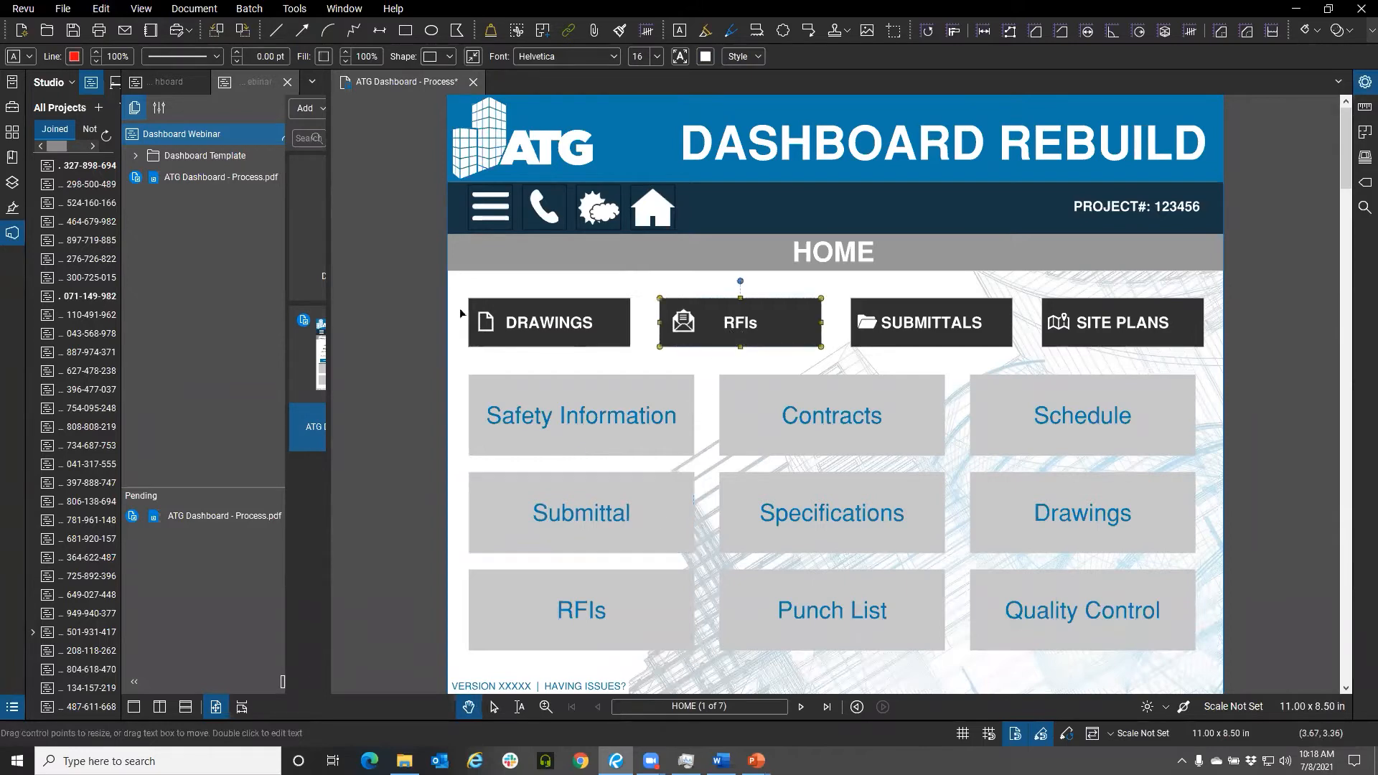
pyautogui.click(12, 134)
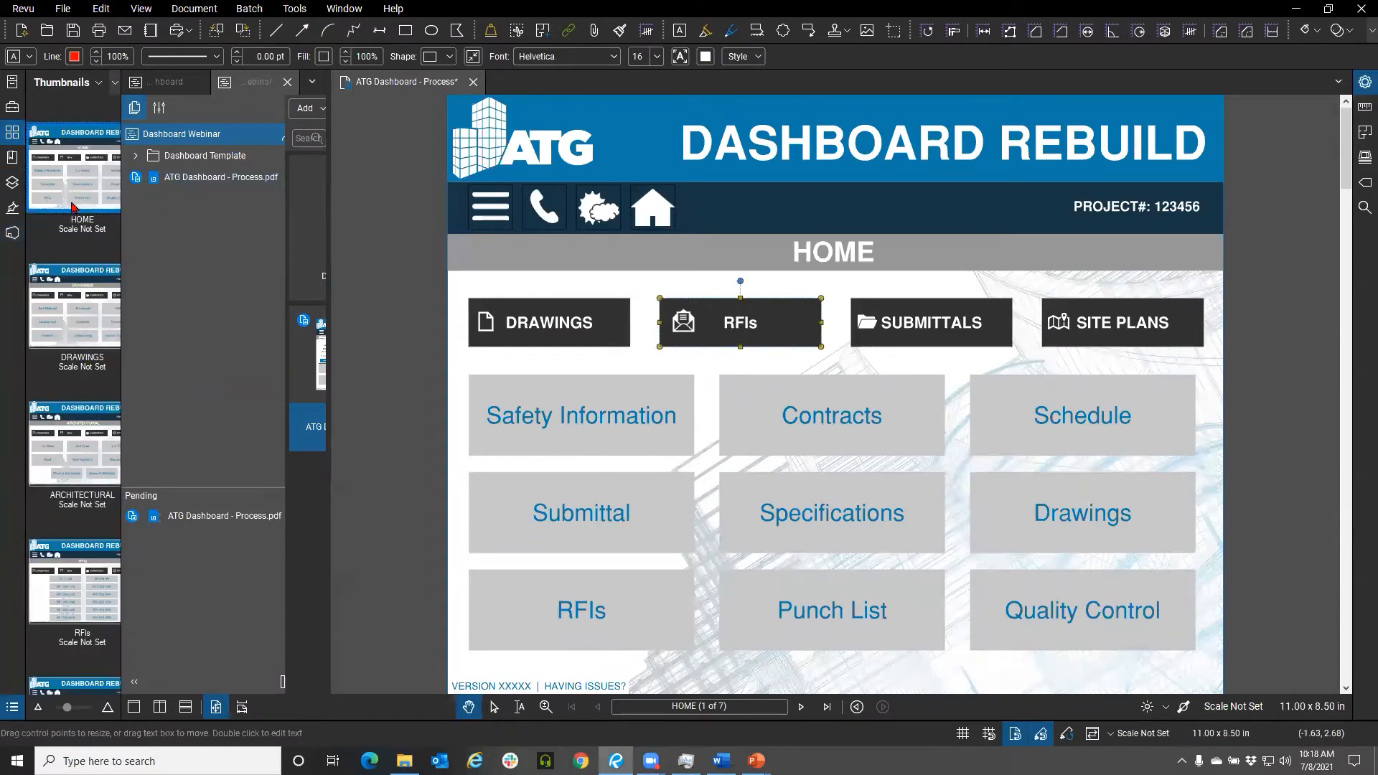
pyautogui.click(74, 578)
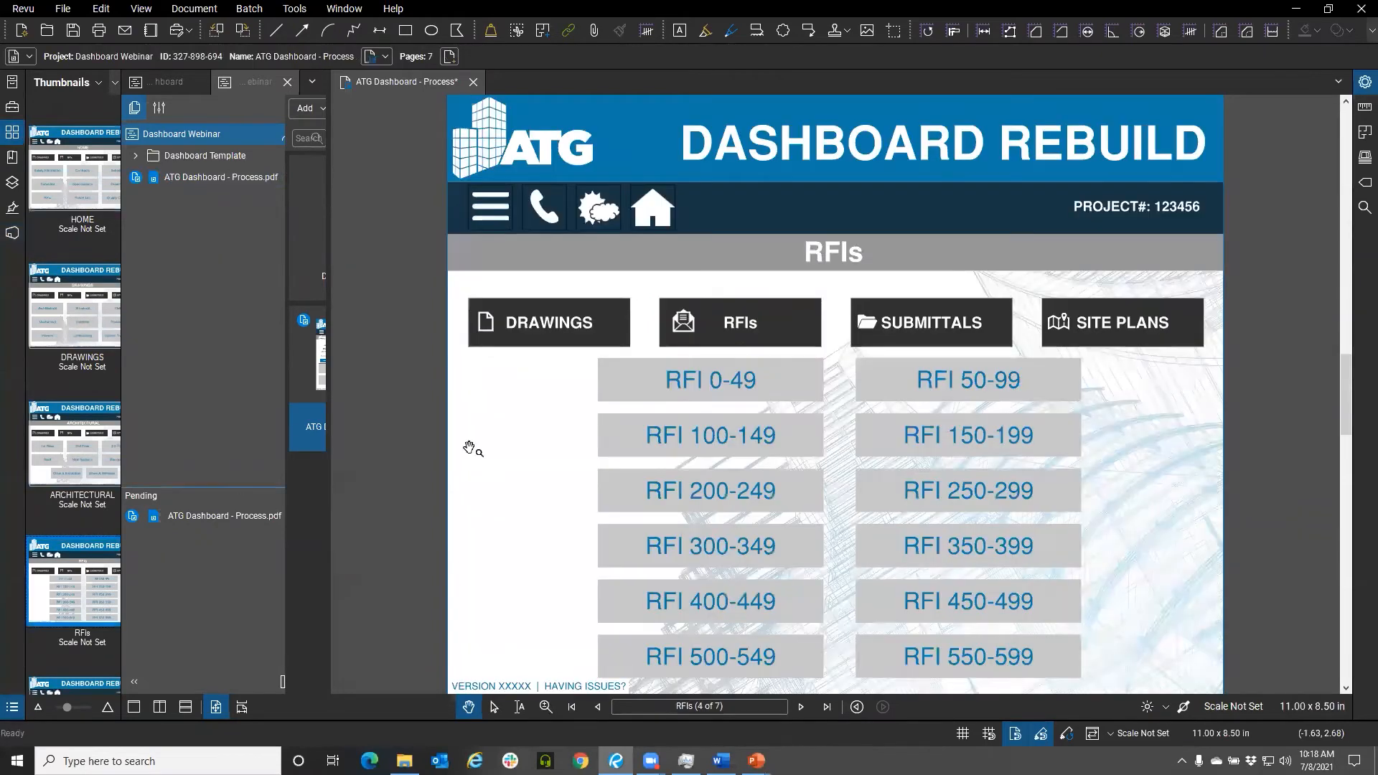
# Try to set the RFI 0-49 button's action to open a file from disk
pyautogui.click(12, 134)
pyautogui.moveTo(572, 453); pyautogui.dragTo(449, 374)
pyautogui.click(543, 366)
pyautogui.moveTo(543, 367); pyautogui.dragTo(572, 421)
pyautogui.click(602, 365)
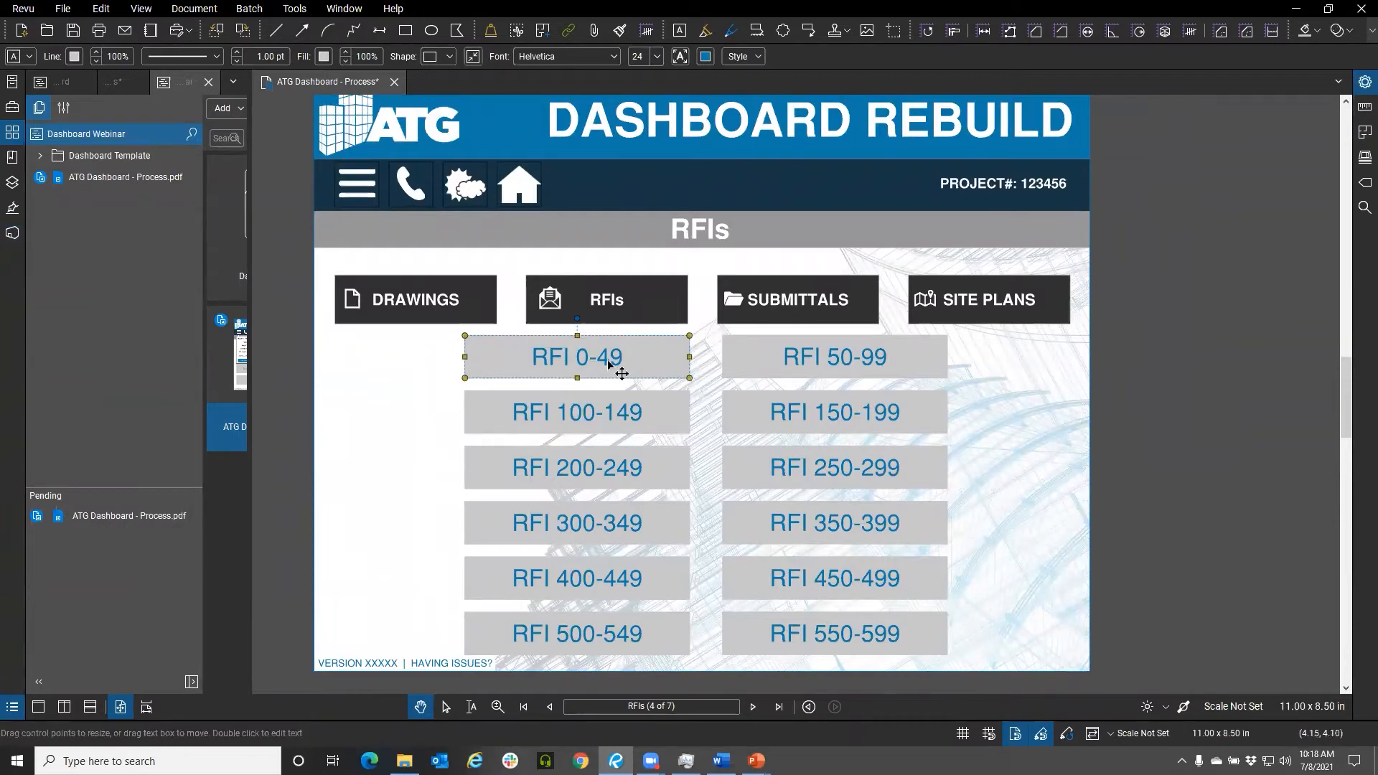
pyautogui.rightClick(610, 361)
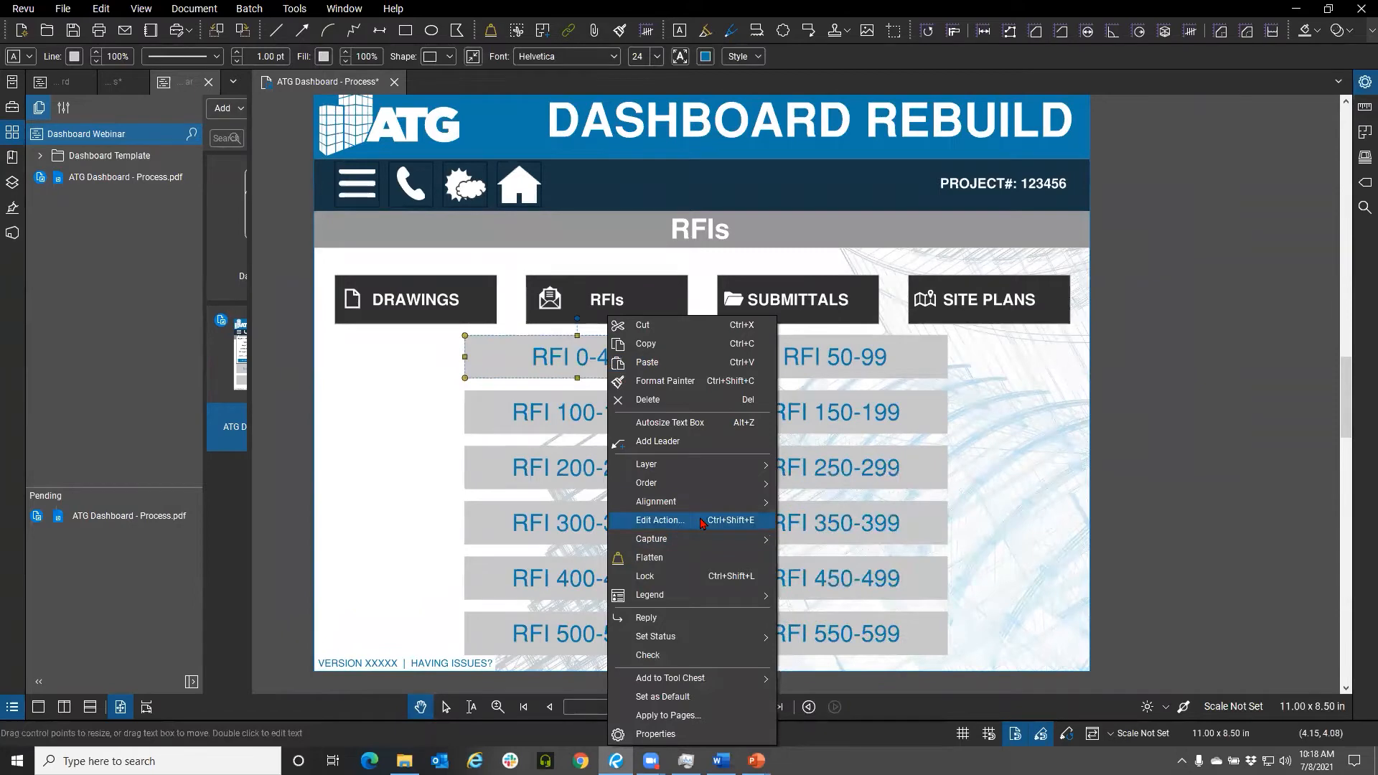
pyautogui.click(648, 523)
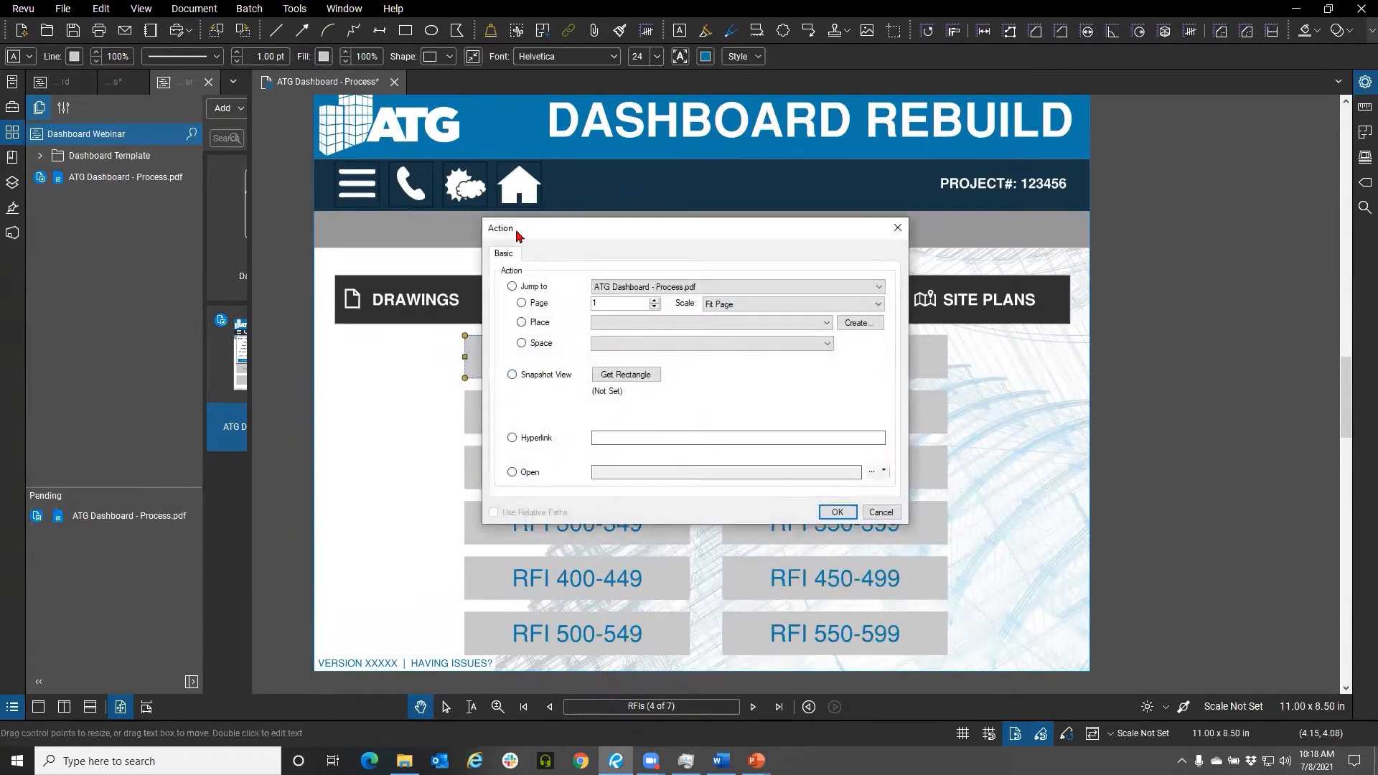
pyautogui.moveTo(516, 236); pyautogui.dragTo(828, 193)
pyautogui.click(843, 399)
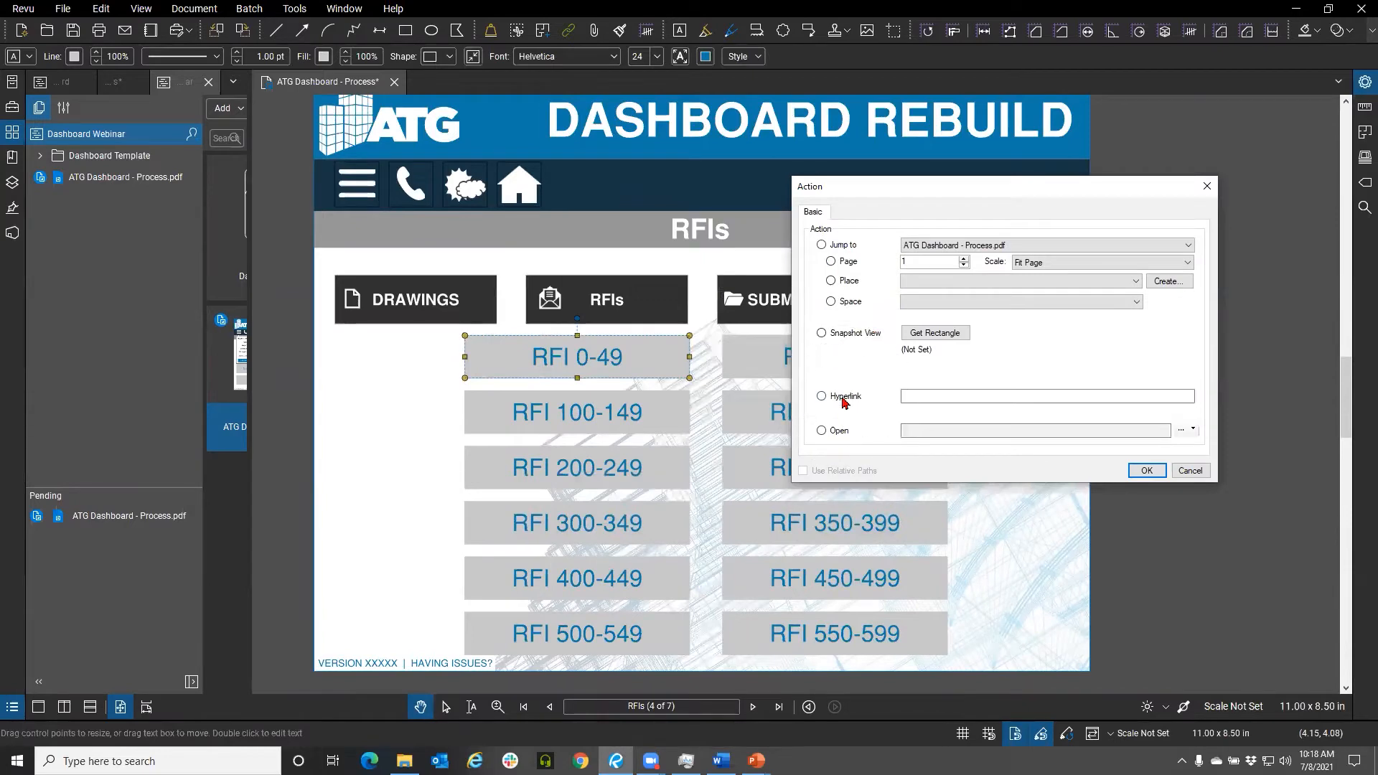
pyautogui.click(832, 432)
pyautogui.click(1181, 431)
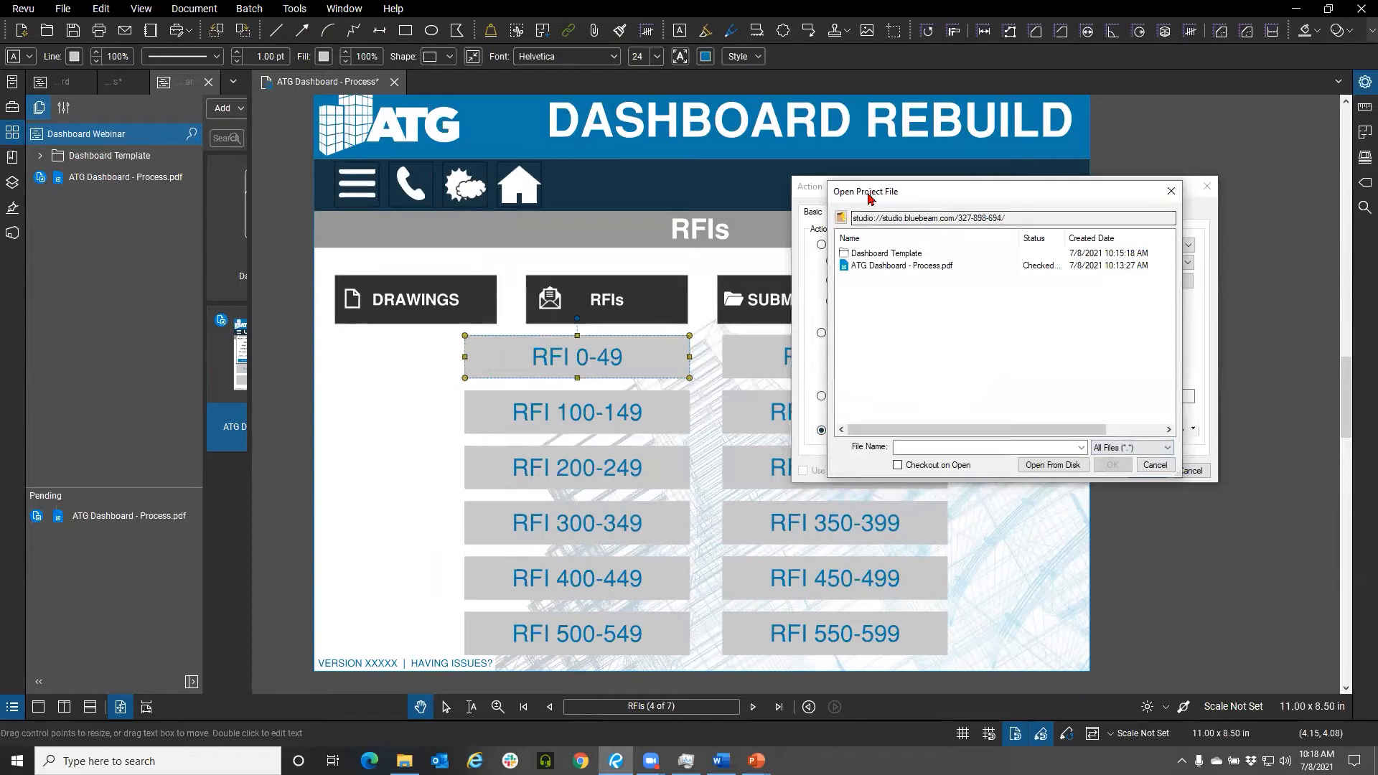
pyautogui.moveTo(868, 198); pyautogui.dragTo(409, 194)
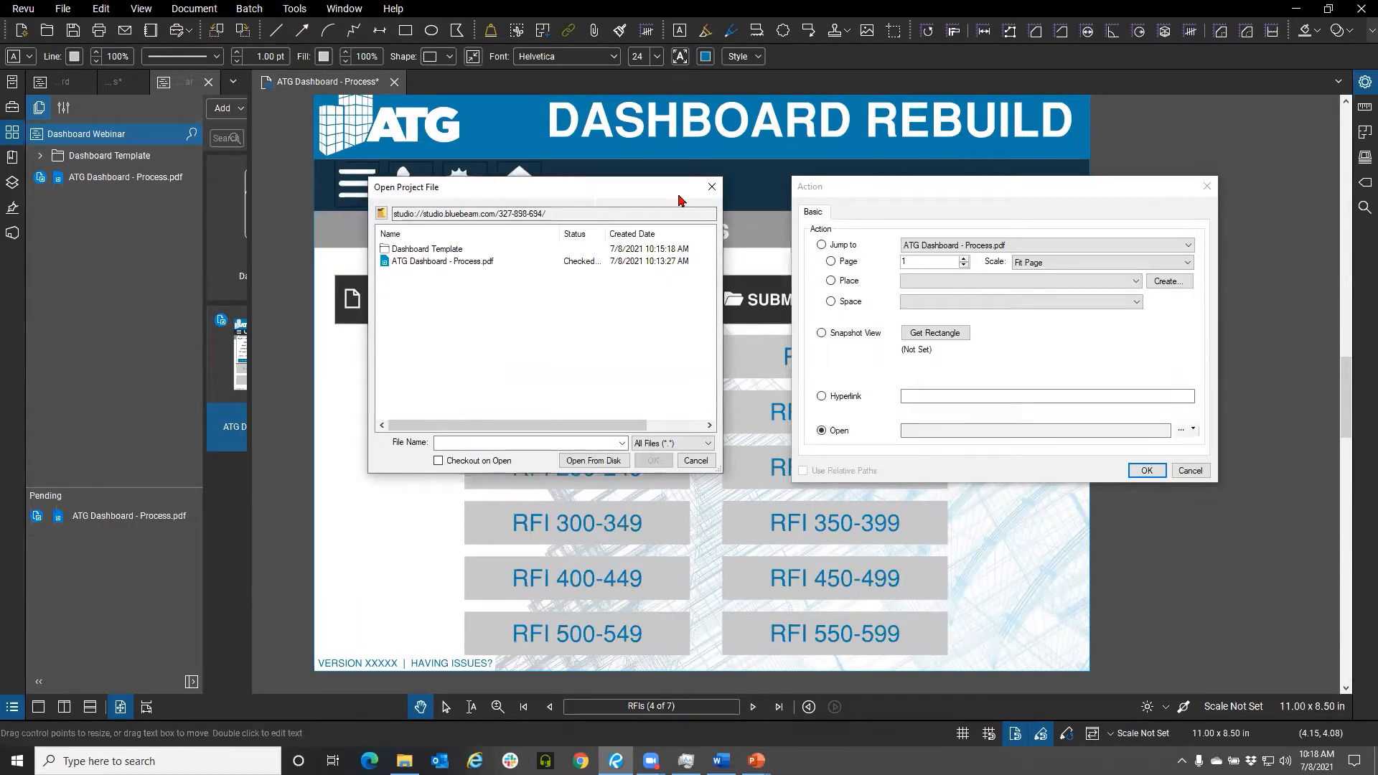
pyautogui.click(593, 461)
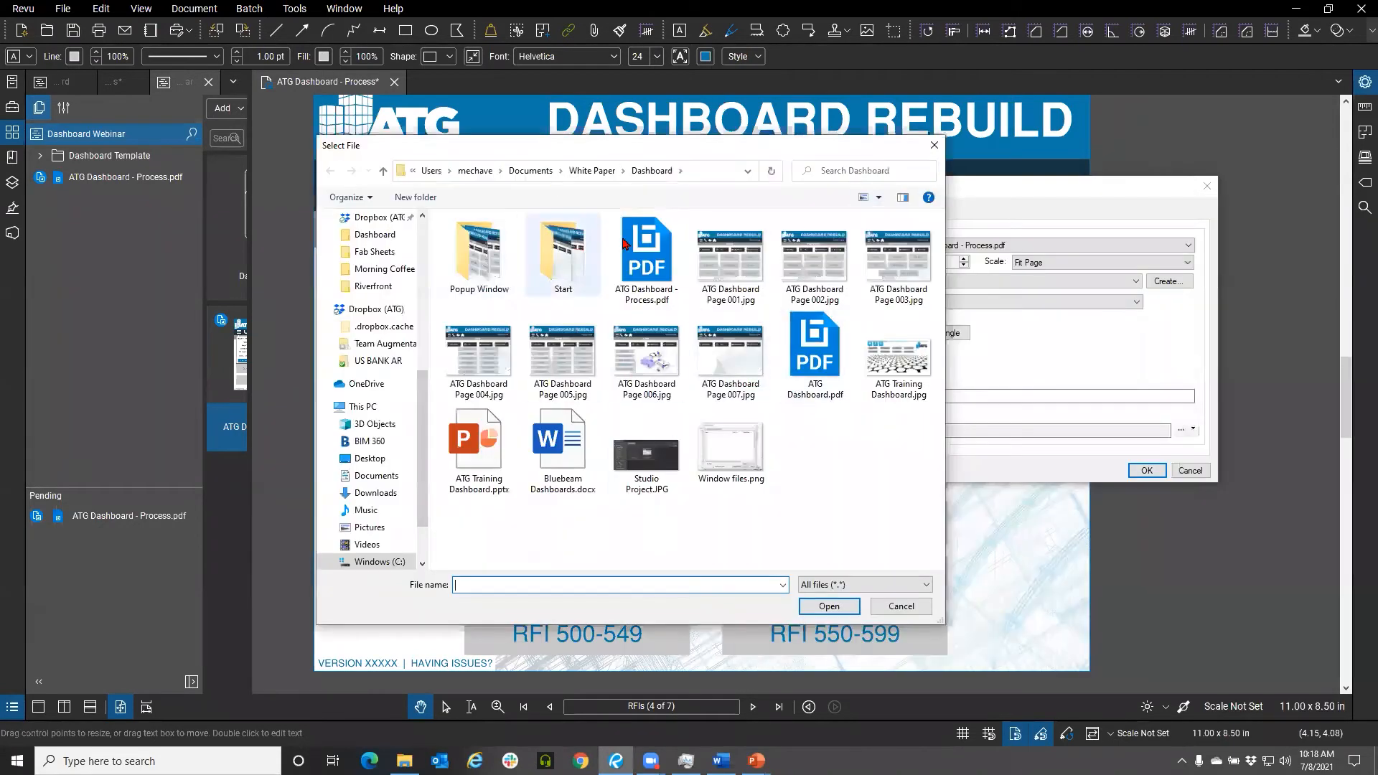
pyautogui.click(900, 607)
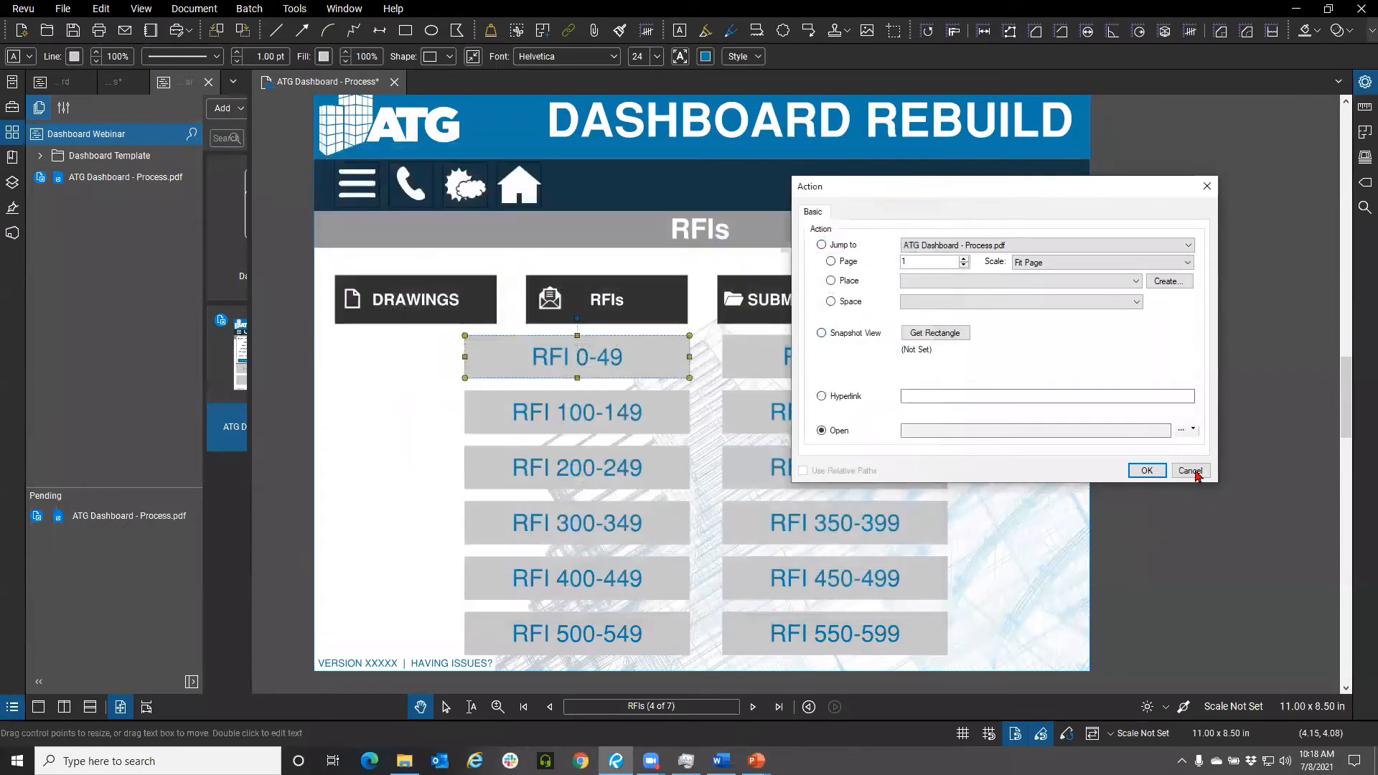
pyautogui.click(1146, 470)
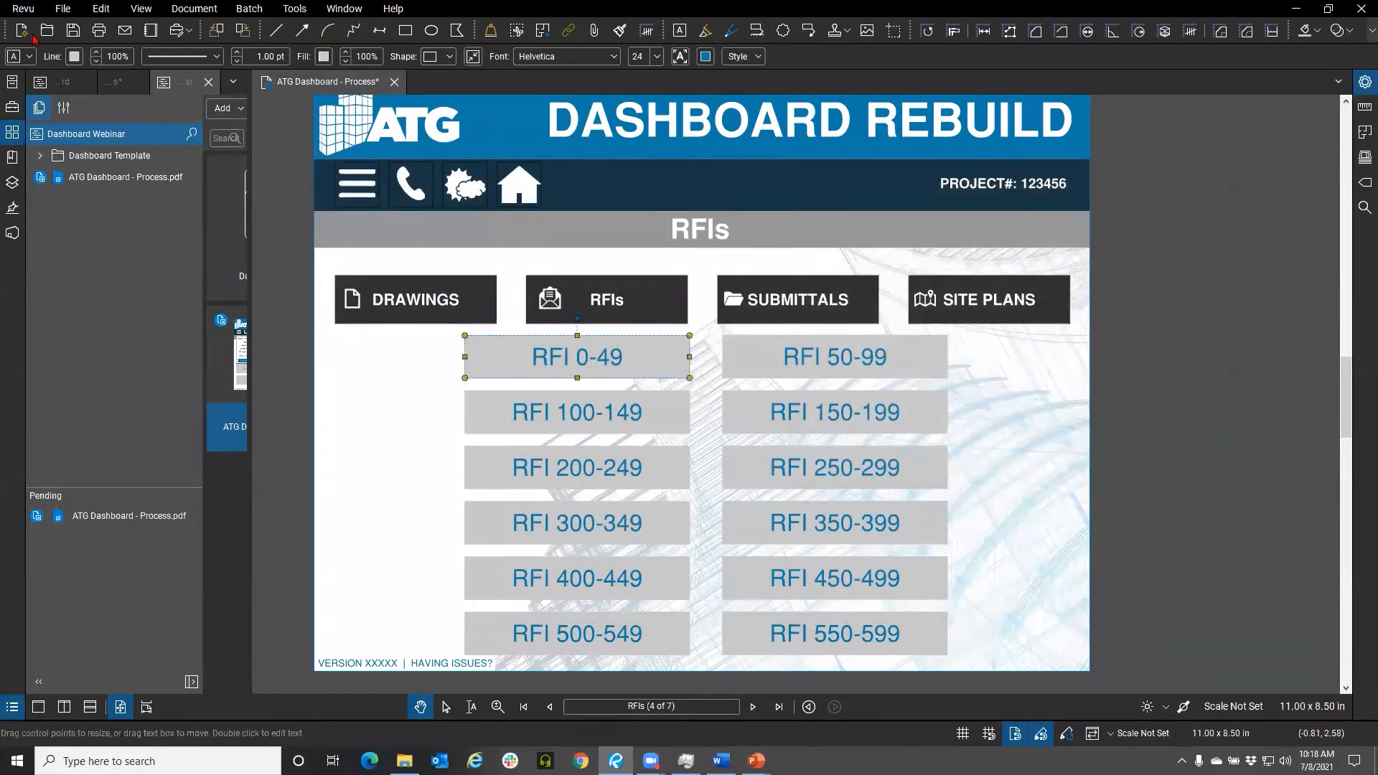
# Open the Studio section of the program preferences
pyautogui.click(30, 11)
pyautogui.click(54, 44)
pyautogui.click(445, 263)
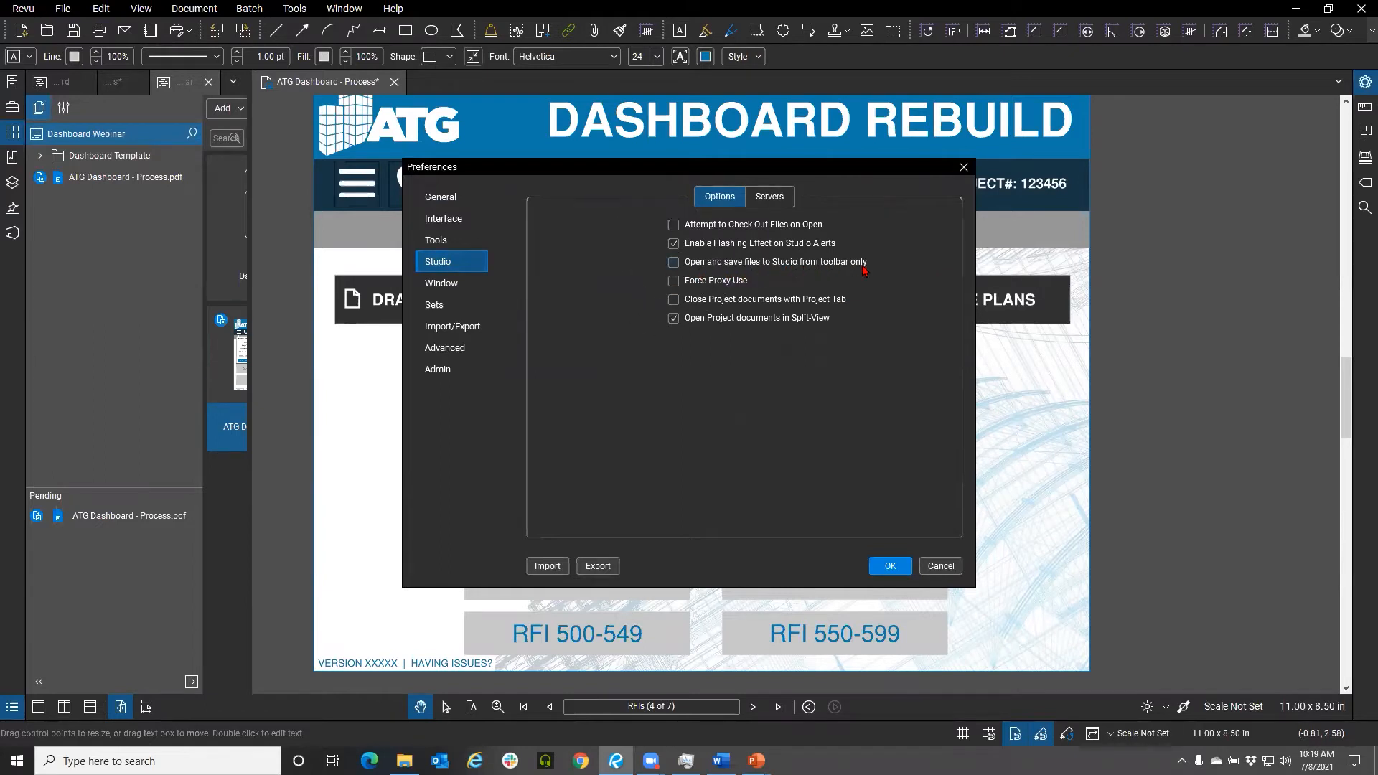
pyautogui.press('ctrl')
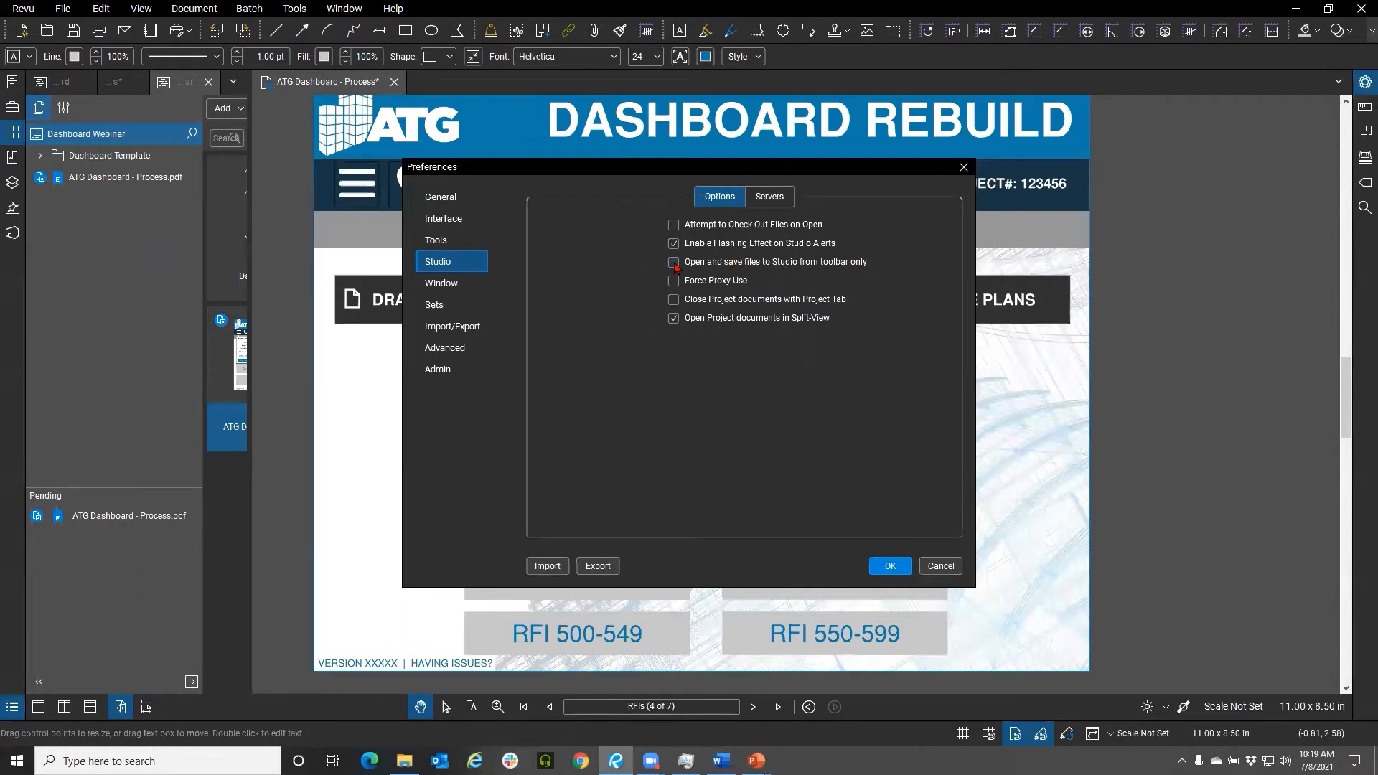
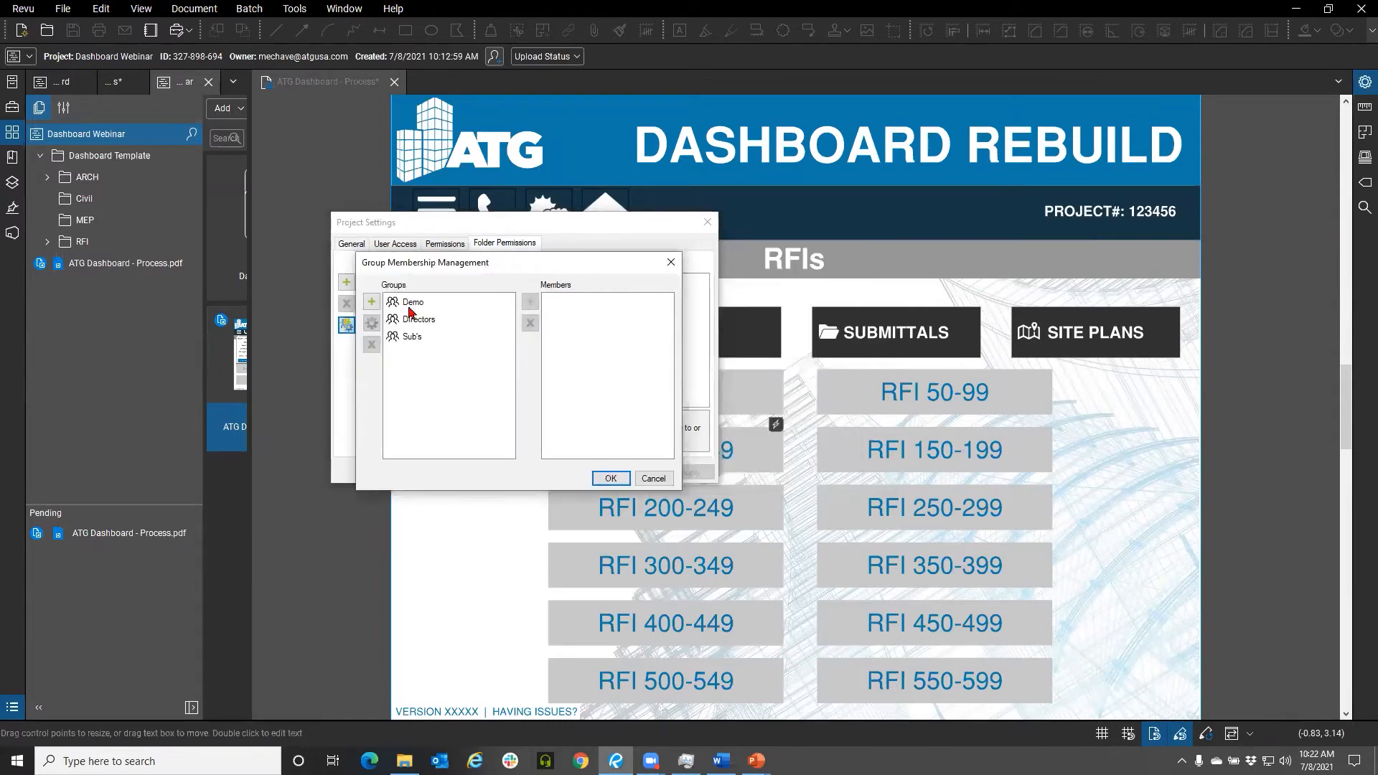
# Review the members of the Demo, Directors and Sub's groups, then close group membership management
pyautogui.click(412, 307)
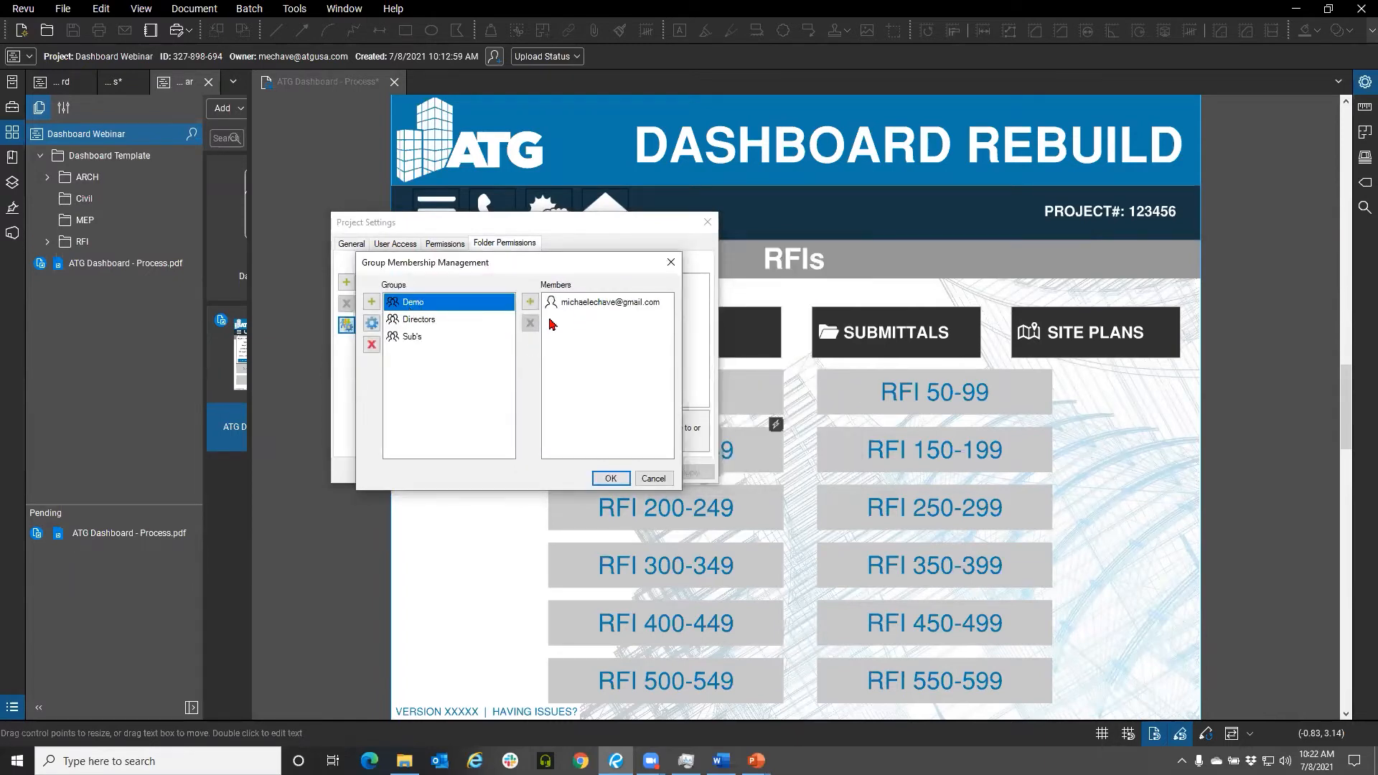
pyautogui.click(426, 320)
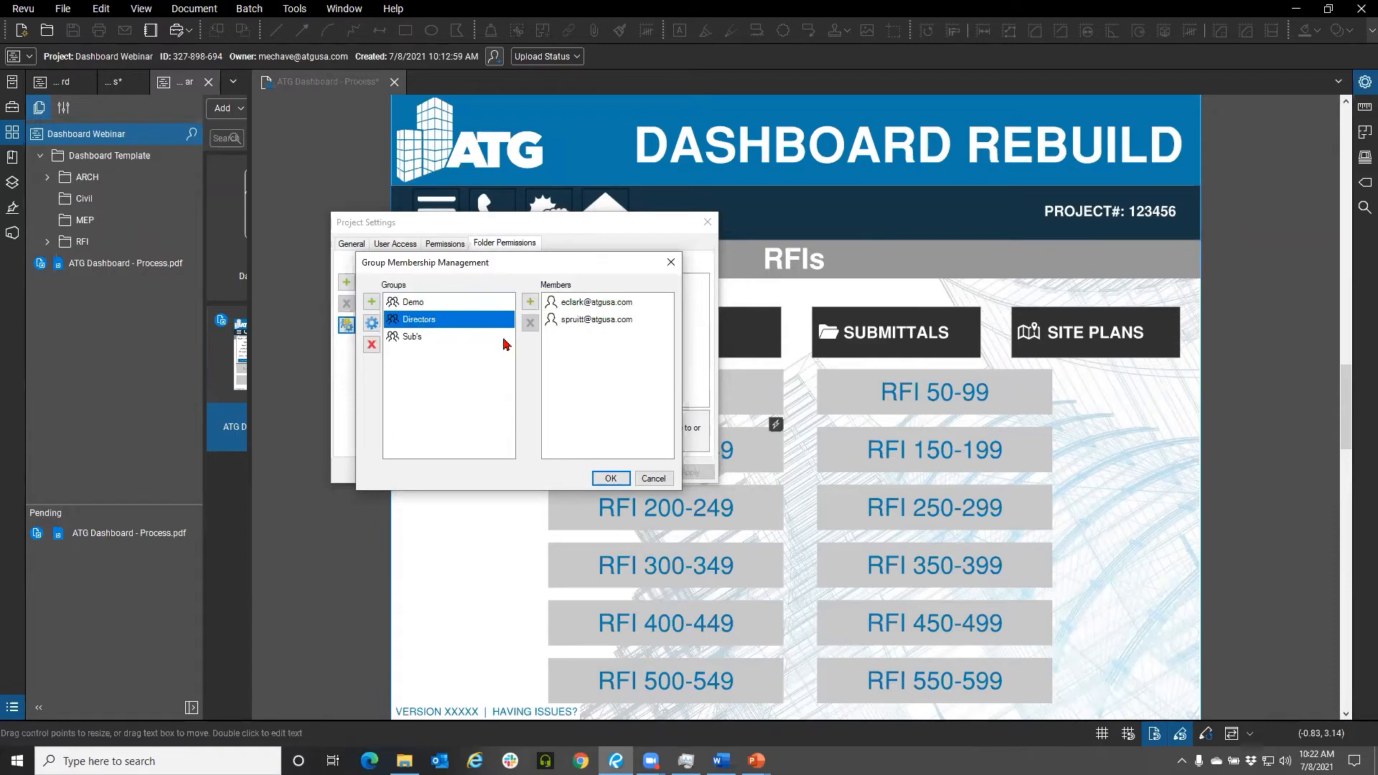
pyautogui.click(407, 343)
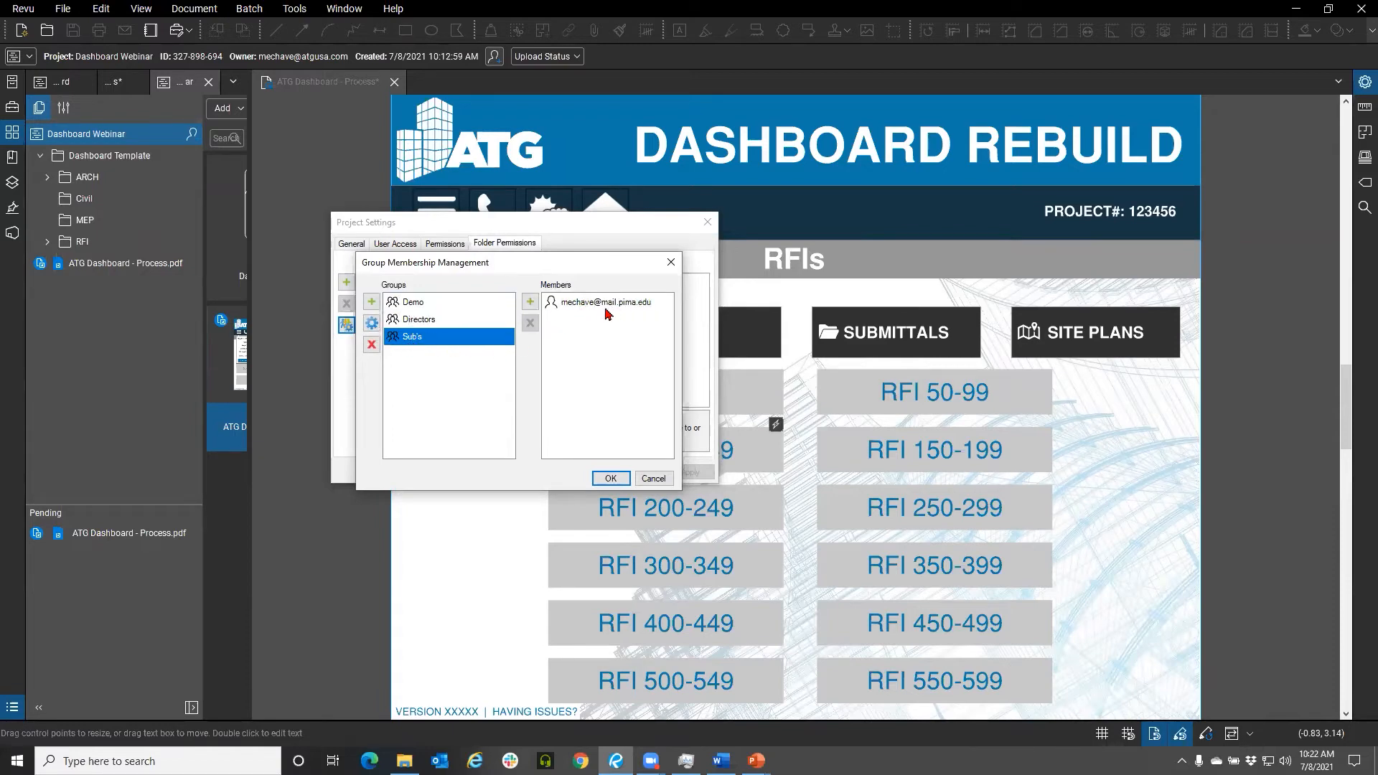
pyautogui.click(671, 262)
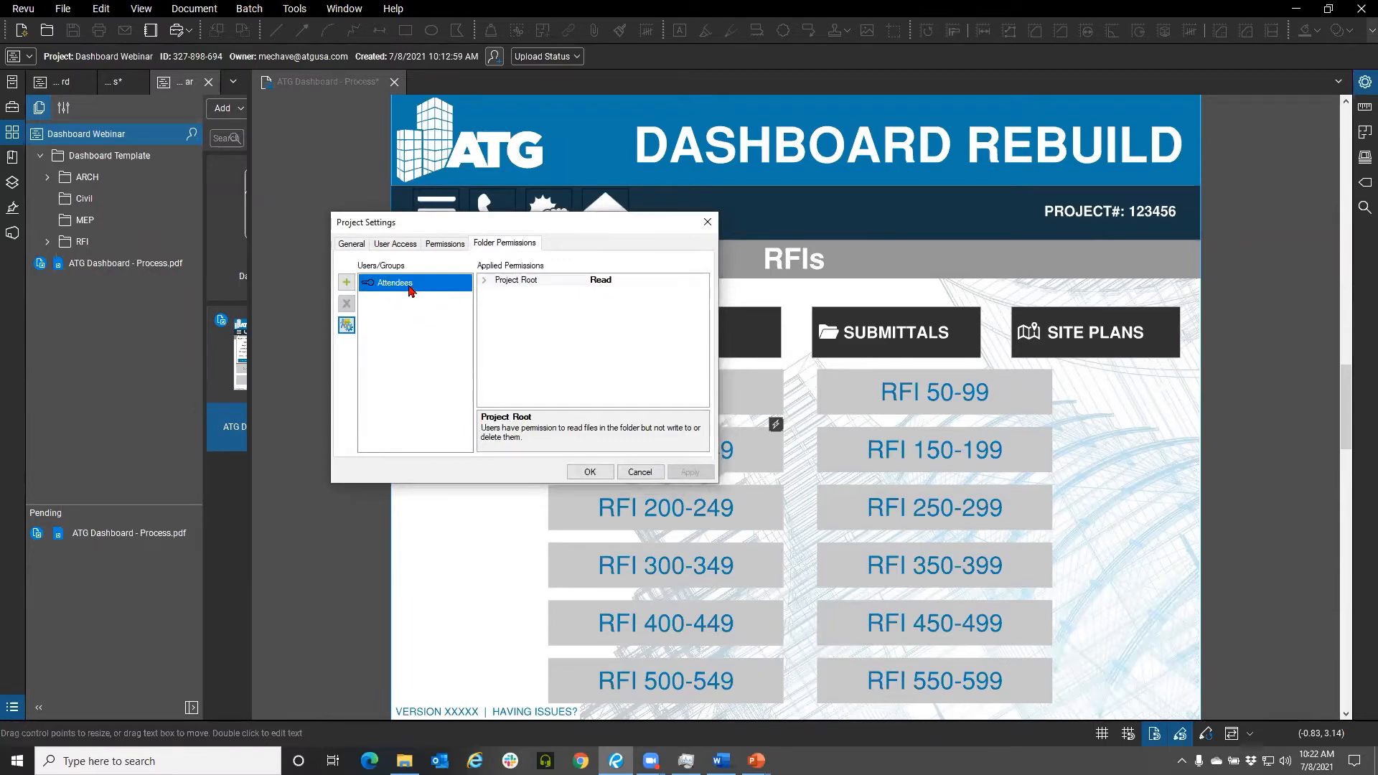
# Examine the Attendees folder permission levels across the project folder tree, then cancel the Project Settings
pyautogui.click(485, 280)
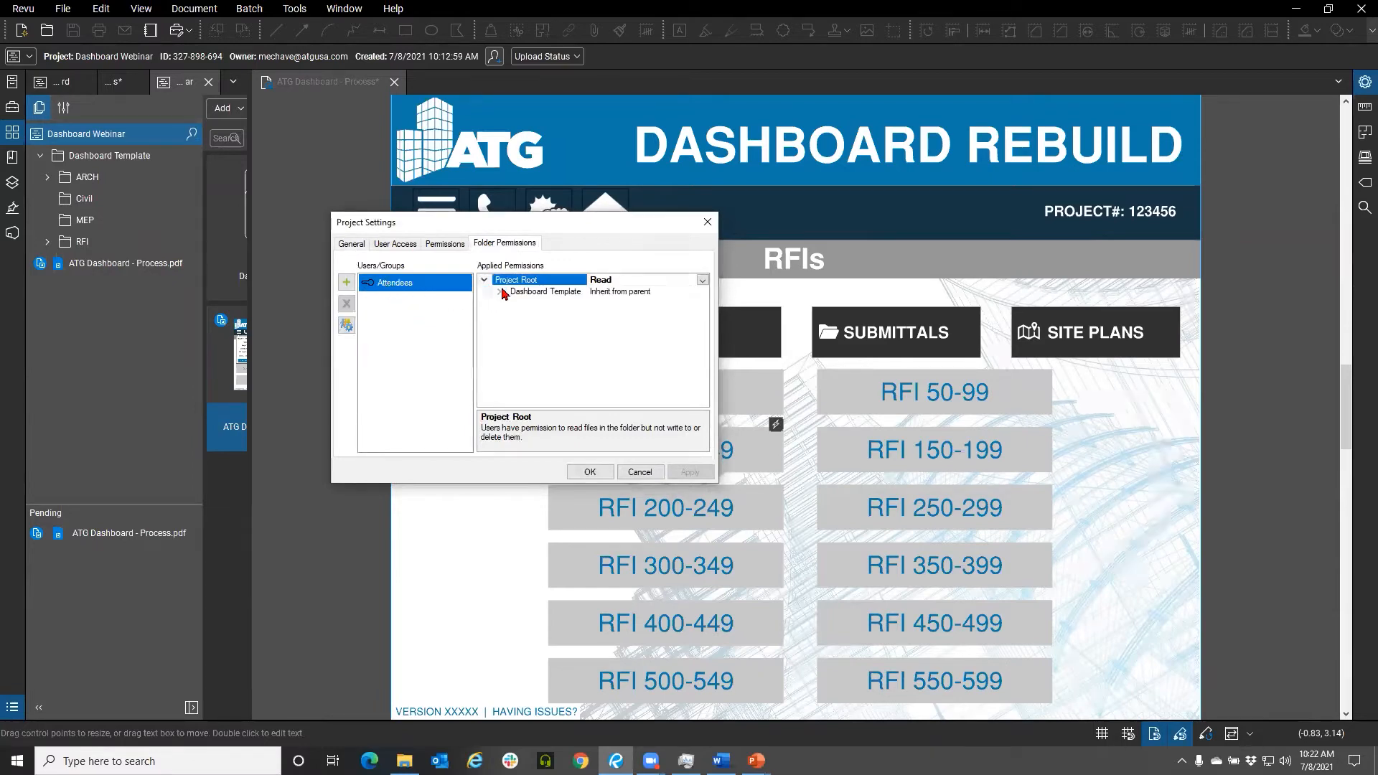
pyautogui.click(501, 292)
pyautogui.click(514, 303)
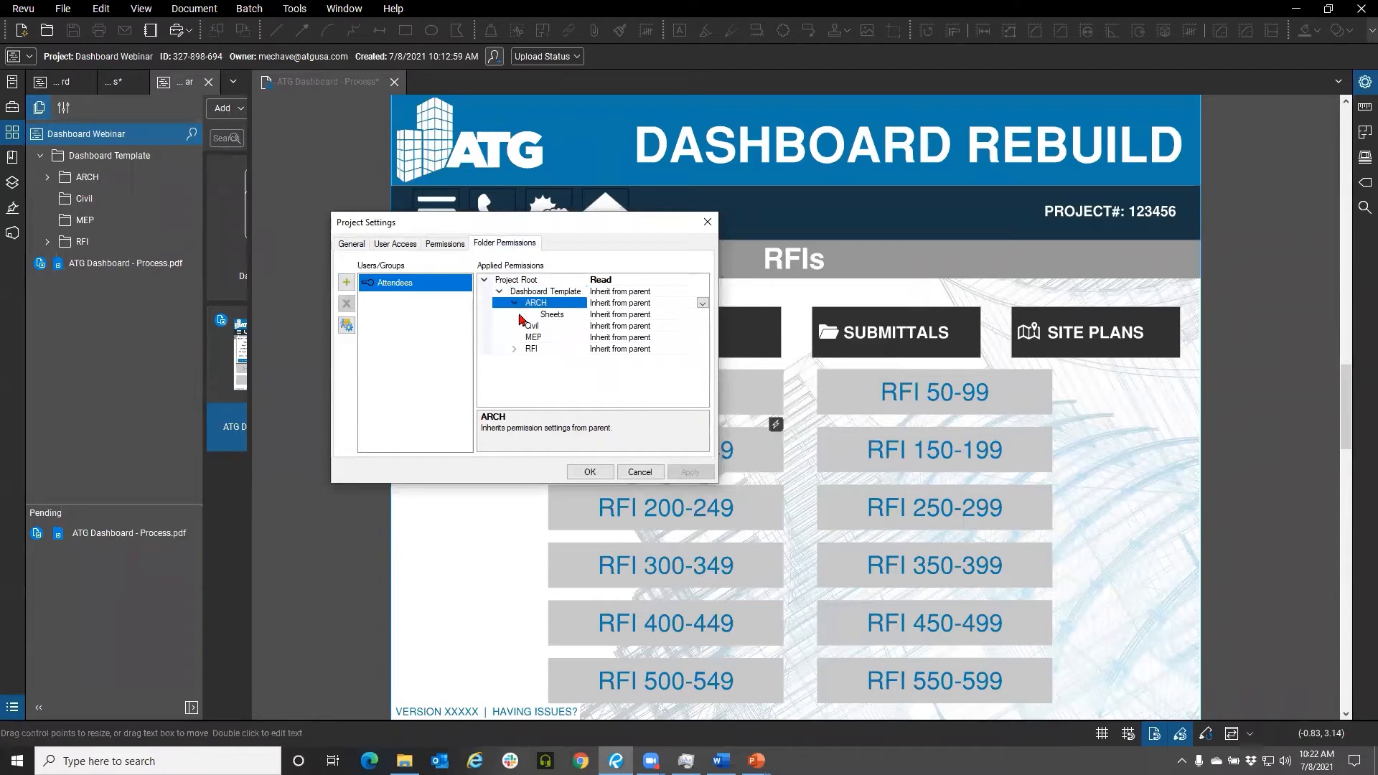
pyautogui.click(514, 349)
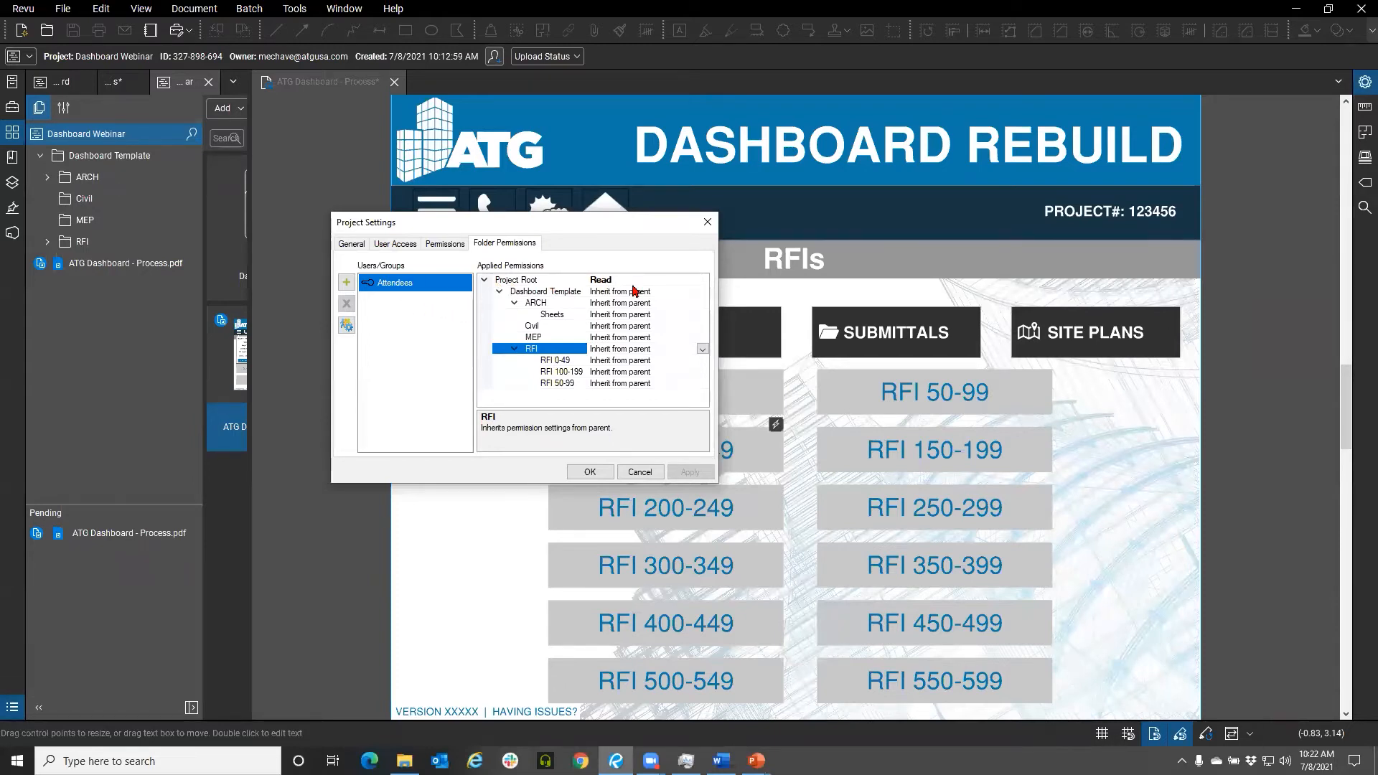
pyautogui.click(693, 291)
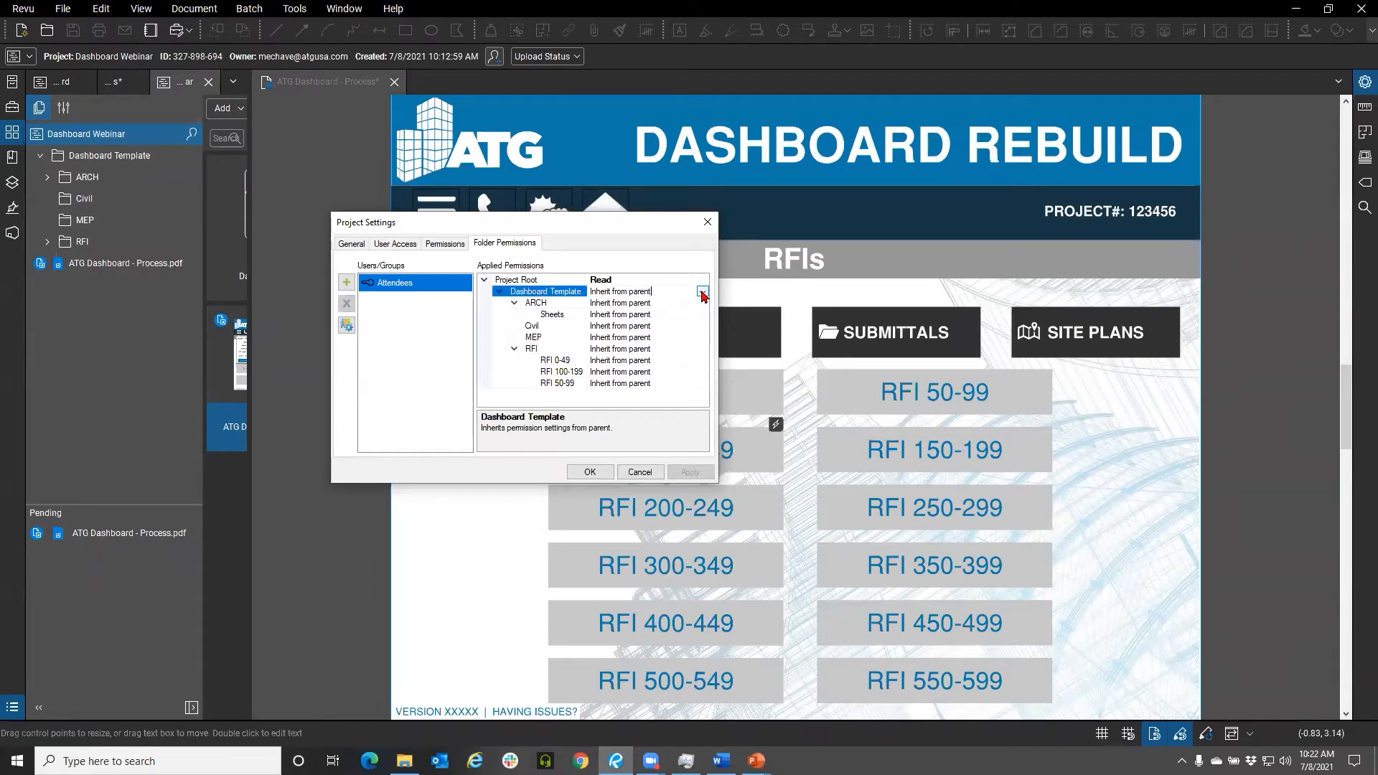
pyautogui.click(699, 280)
pyautogui.click(701, 280)
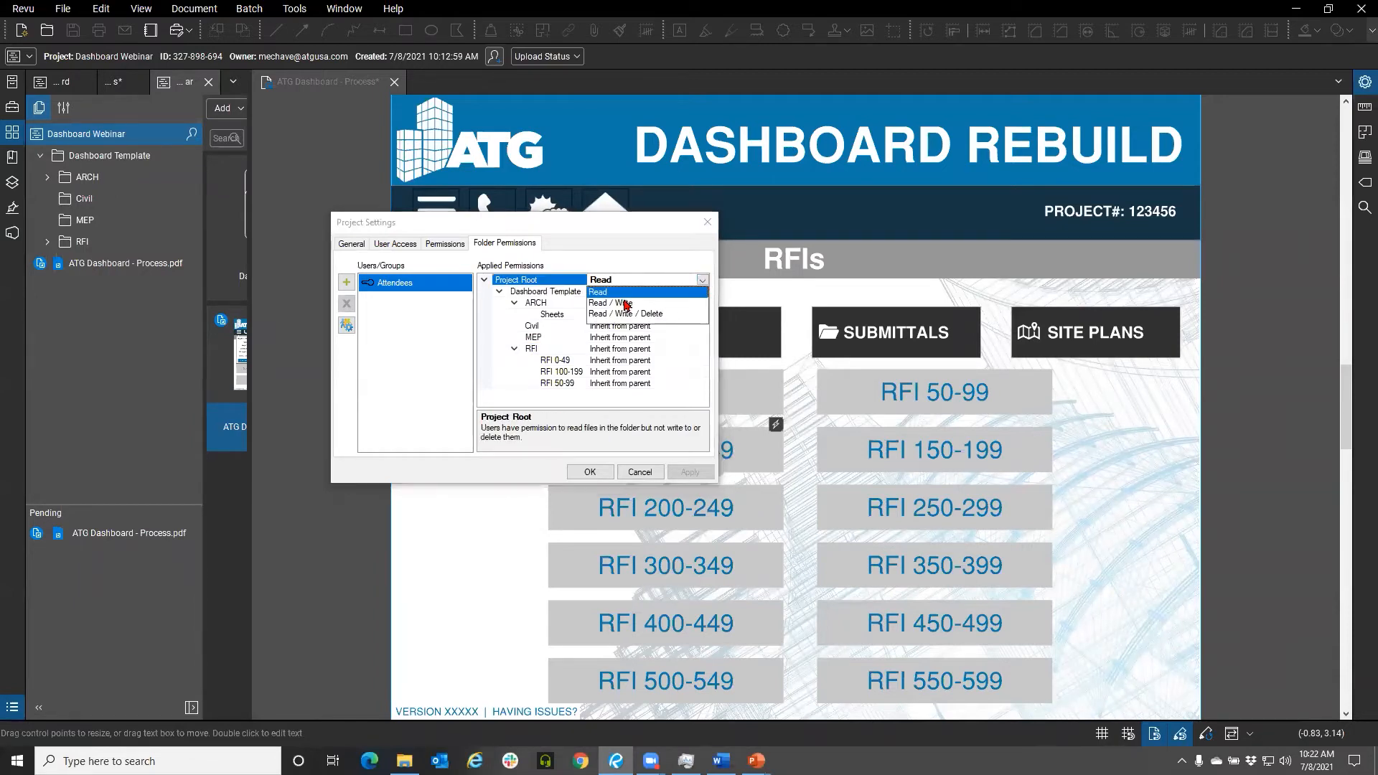
pyautogui.click(649, 257)
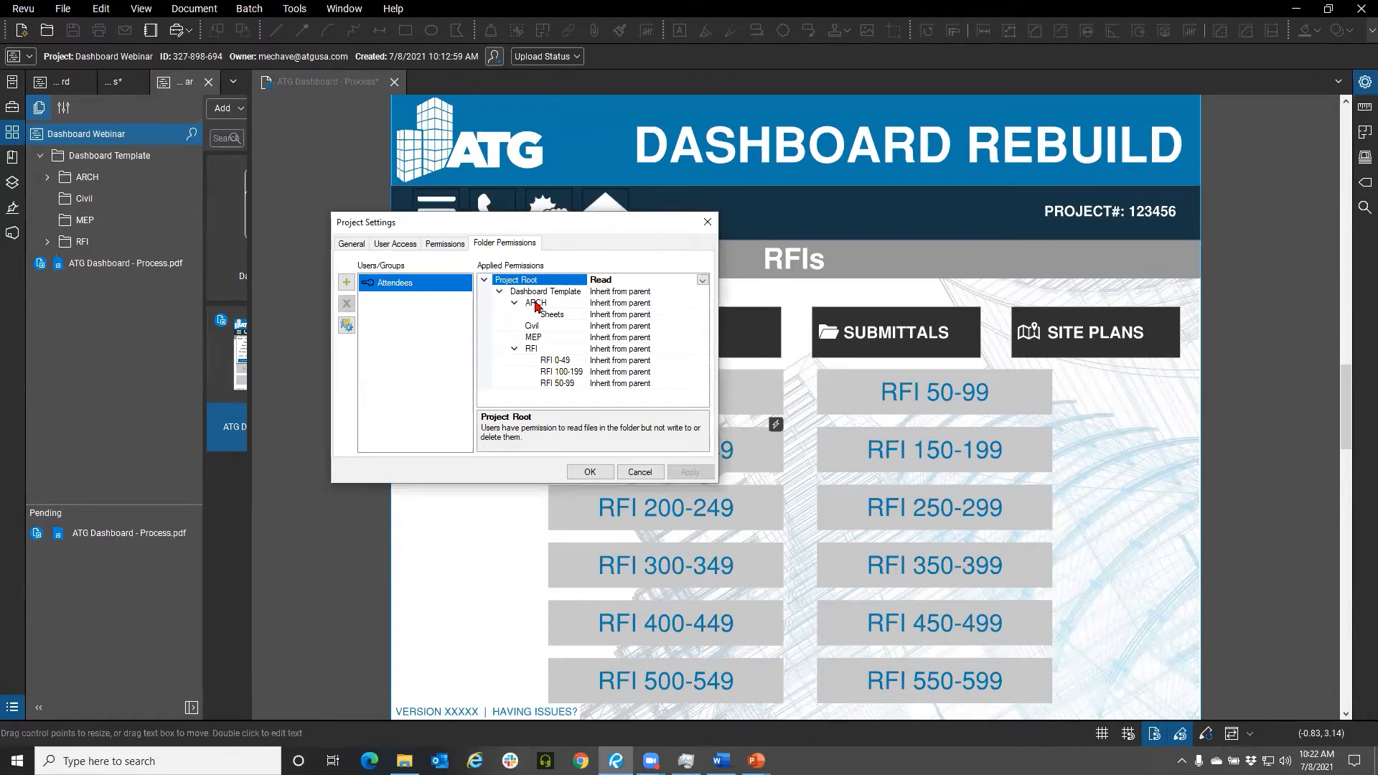
pyautogui.click(701, 339)
pyautogui.click(702, 339)
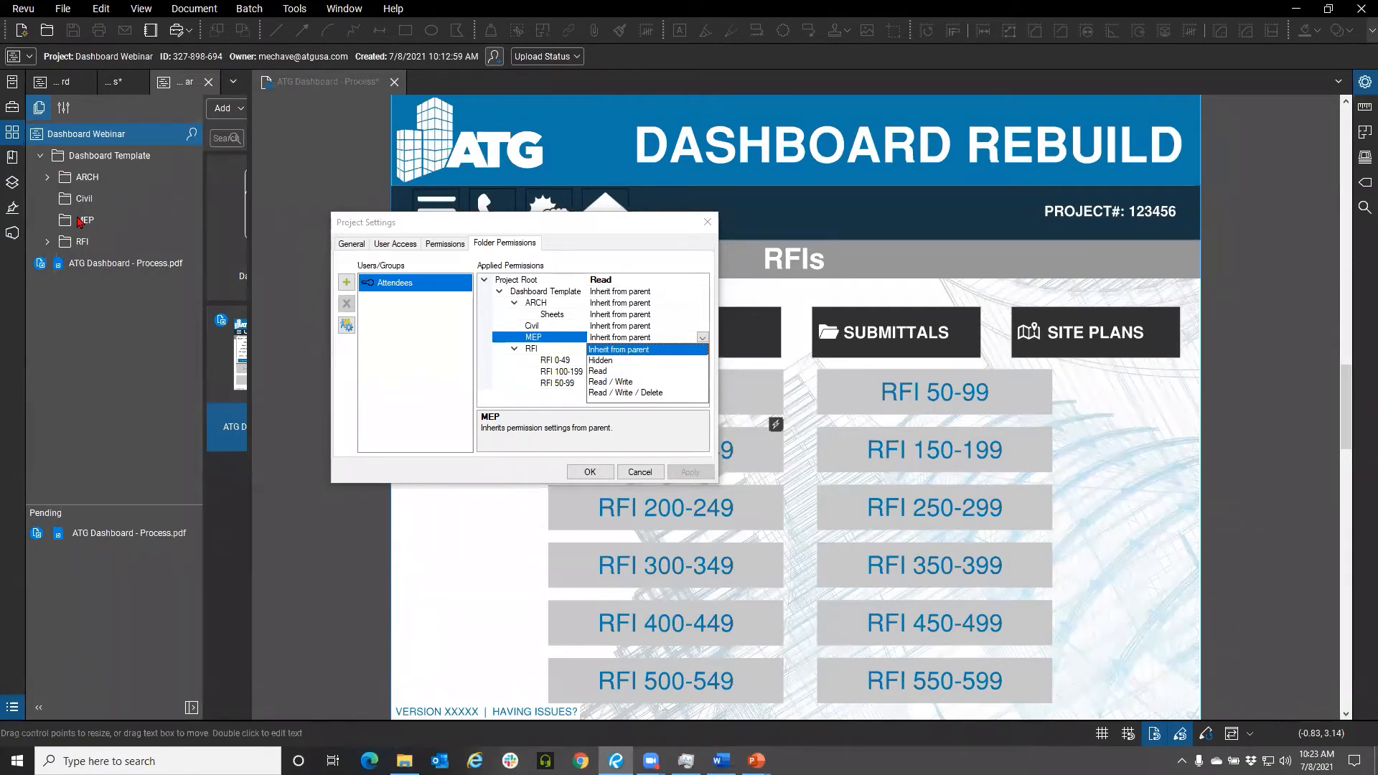
pyautogui.click(634, 474)
pyautogui.click(636, 474)
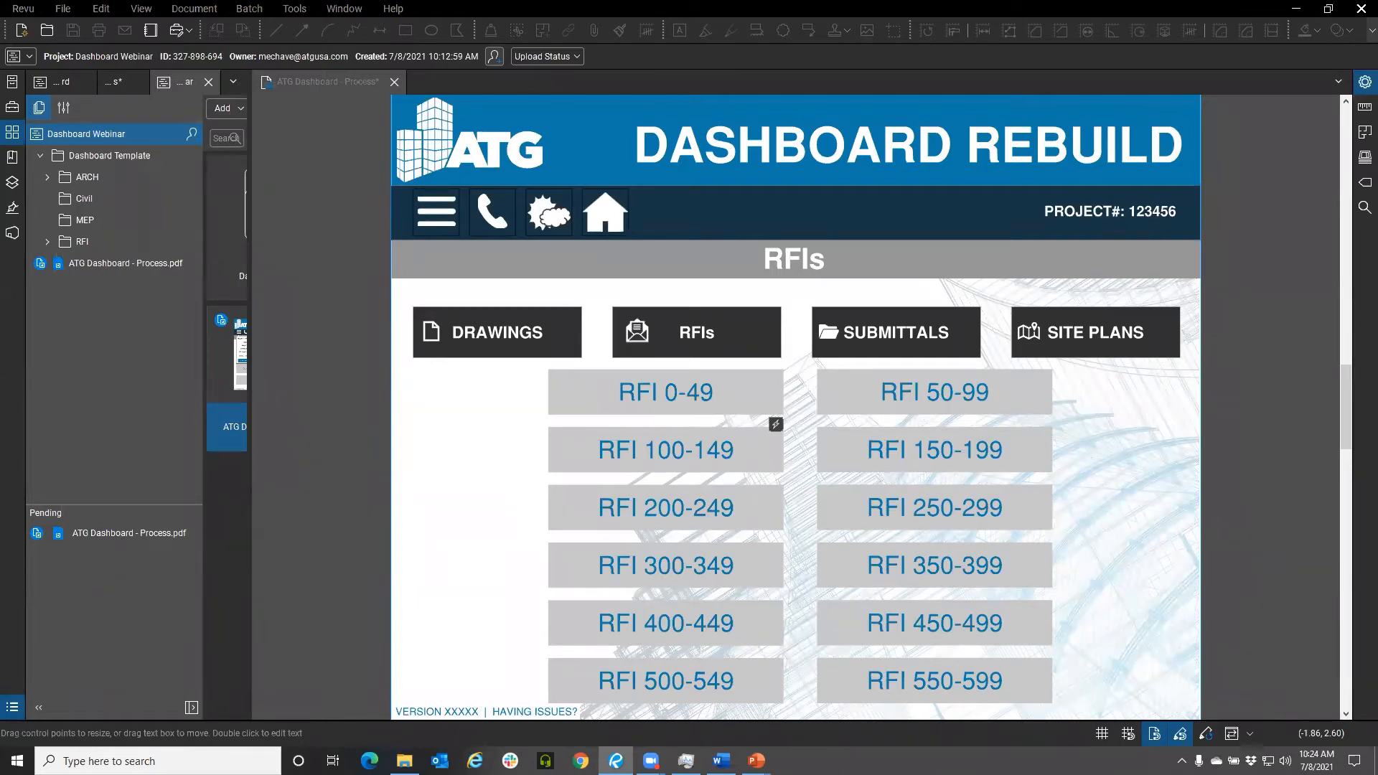
# Close the dashboard PDF and undo its check-out instead of checking it in
pyautogui.click(395, 83)
pyautogui.click(798, 452)
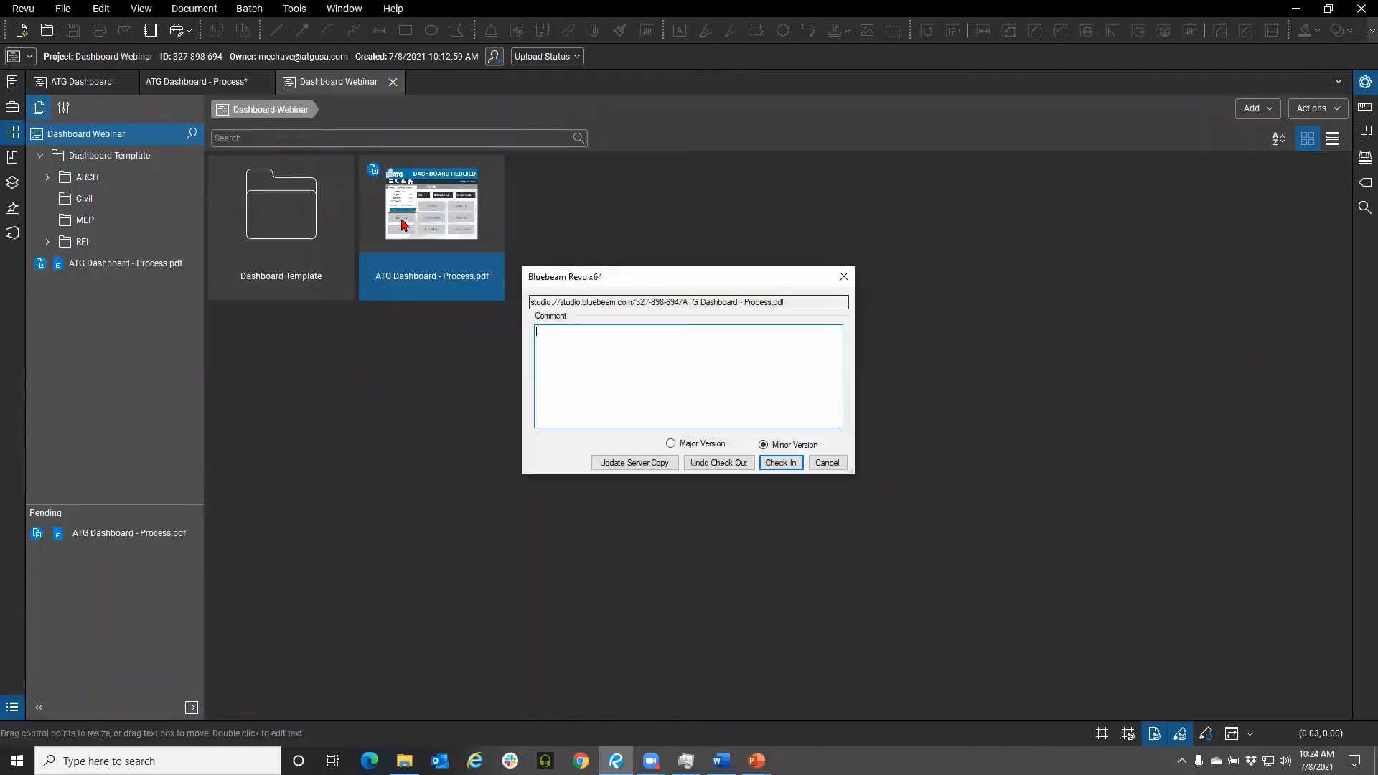
pyautogui.click(710, 465)
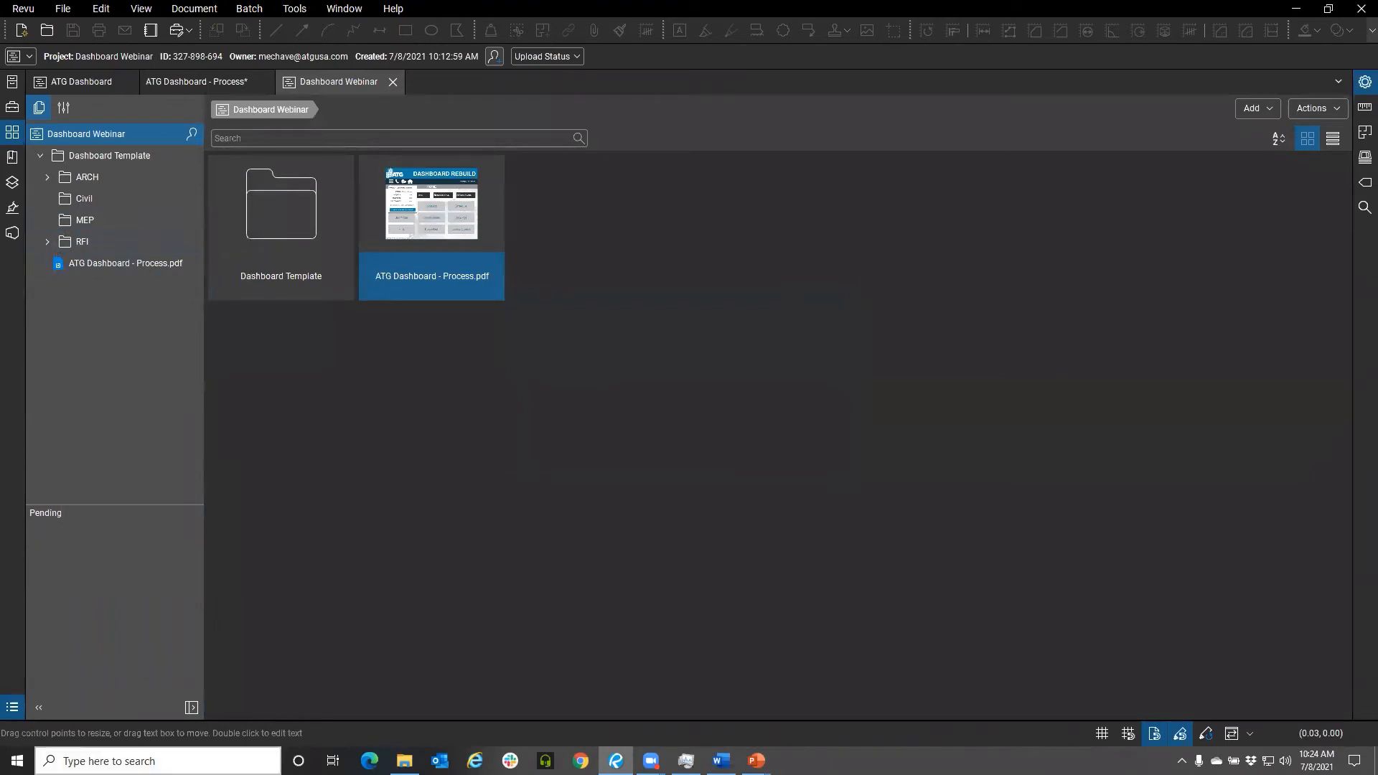
# Open the ARCH Sheets folder and upload A1.2.0 - 2ND FLOOR REFERENCE PLAN.pdf into it from File Explorer
pyautogui.click(47, 241)
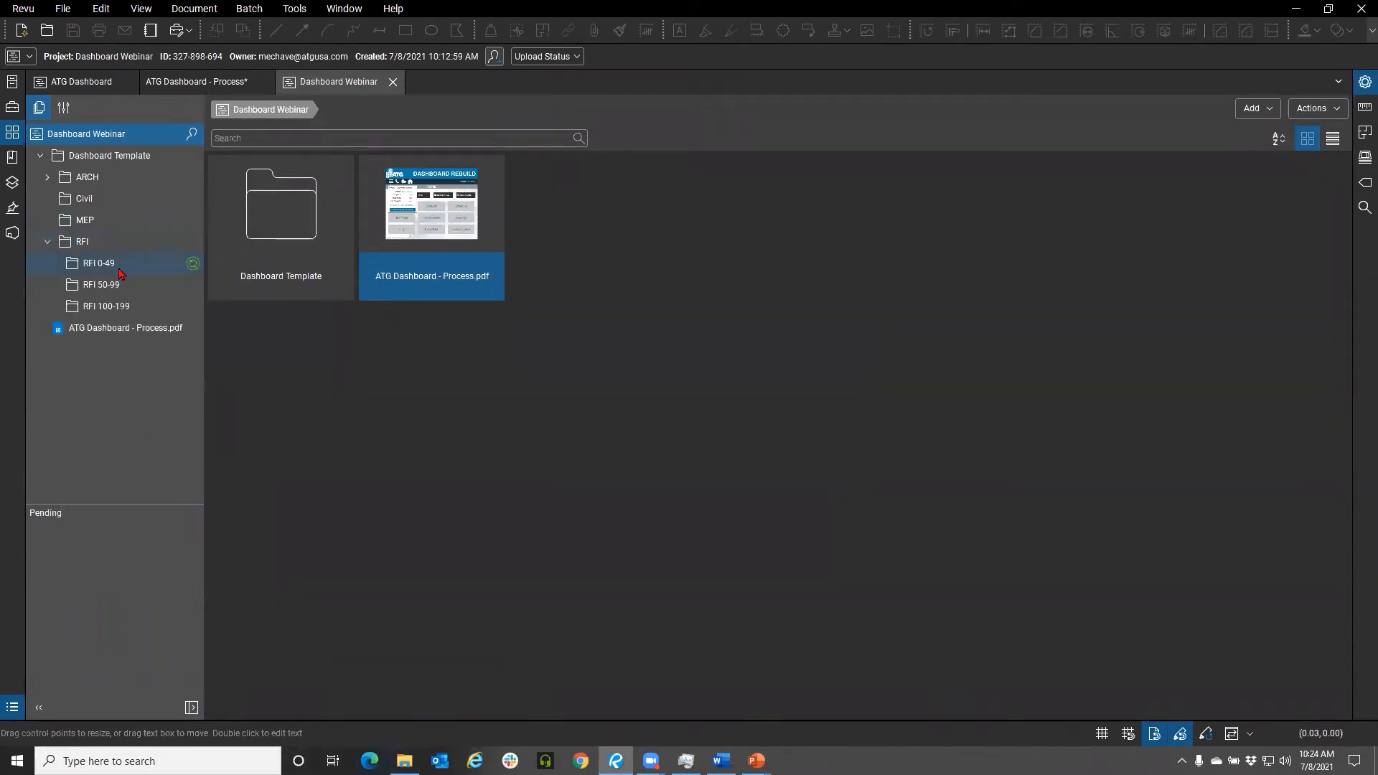
pyautogui.click(89, 179)
pyautogui.doubleClick(278, 215)
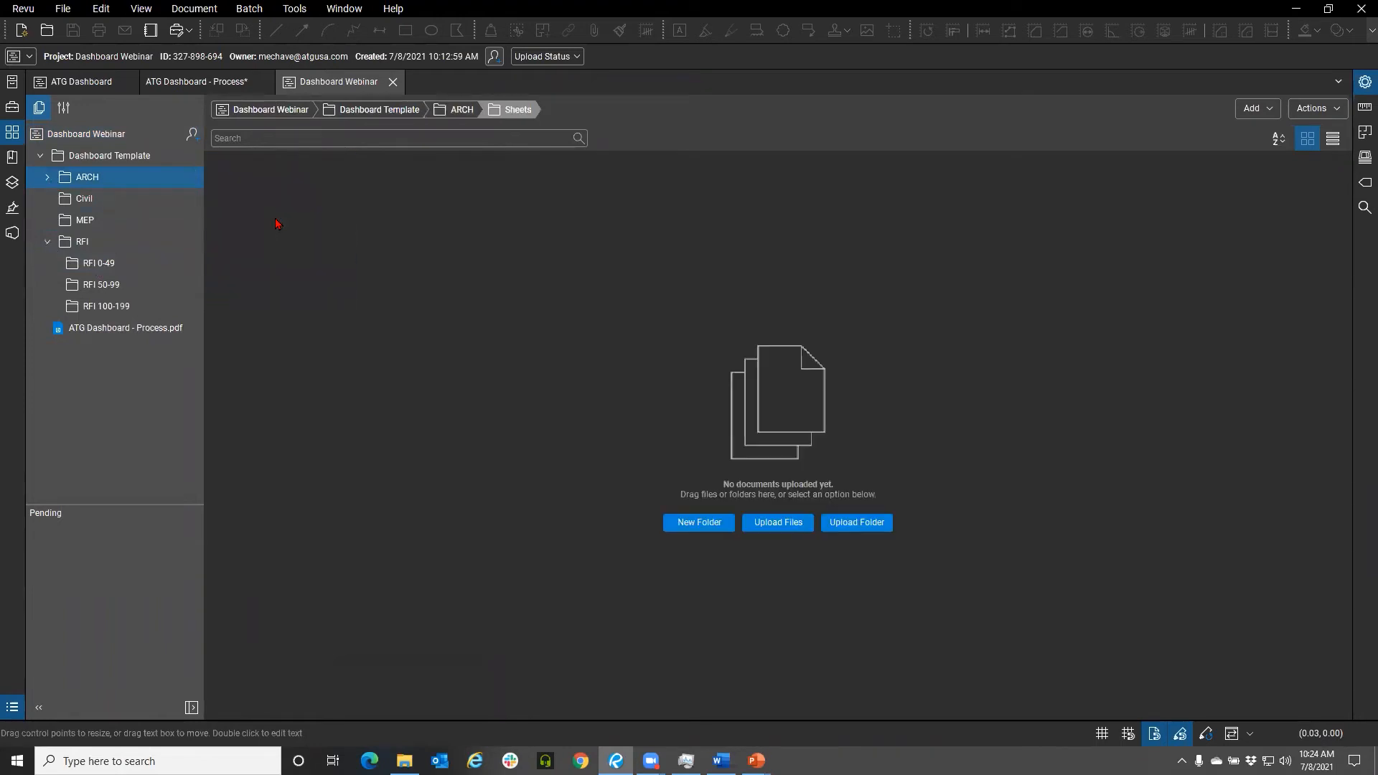
pyautogui.click(405, 760)
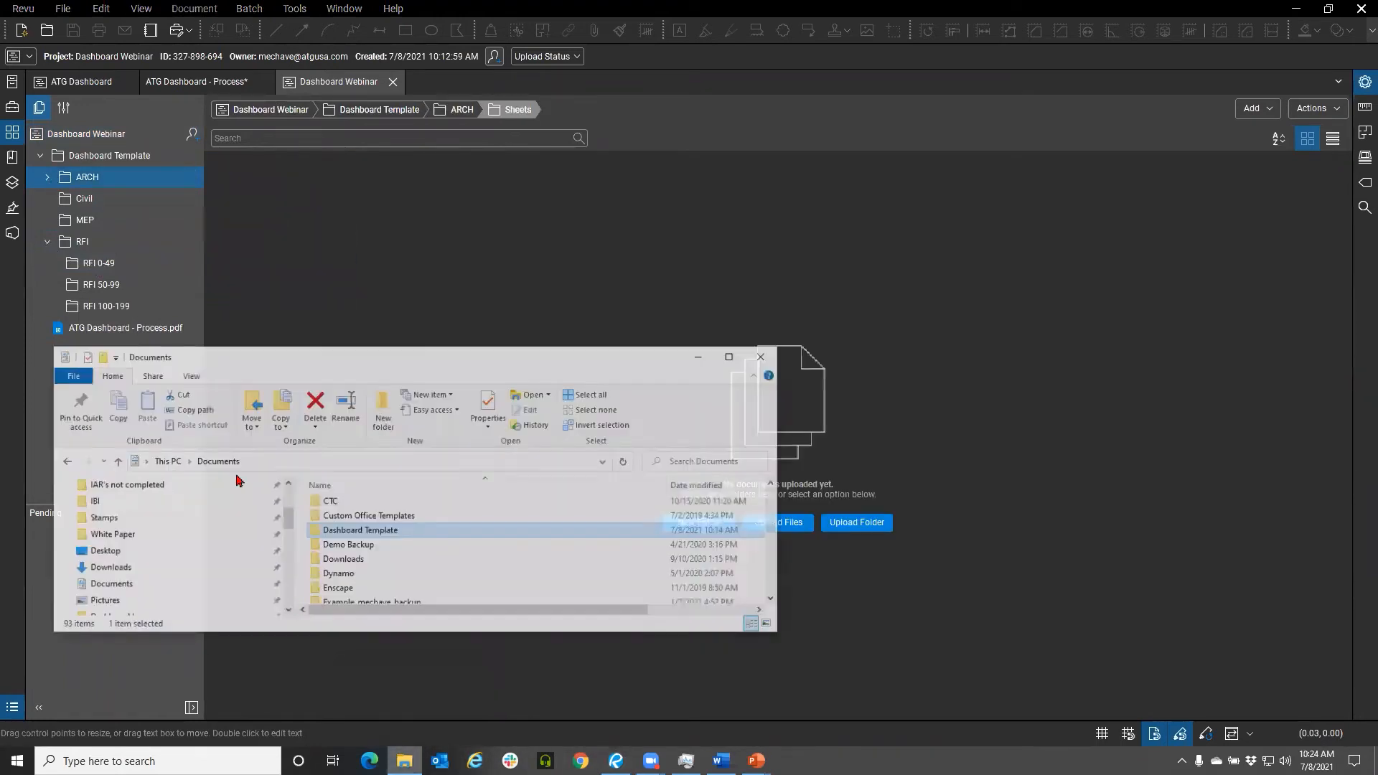
pyautogui.moveTo(284, 346); pyautogui.dragTo(0, 346)
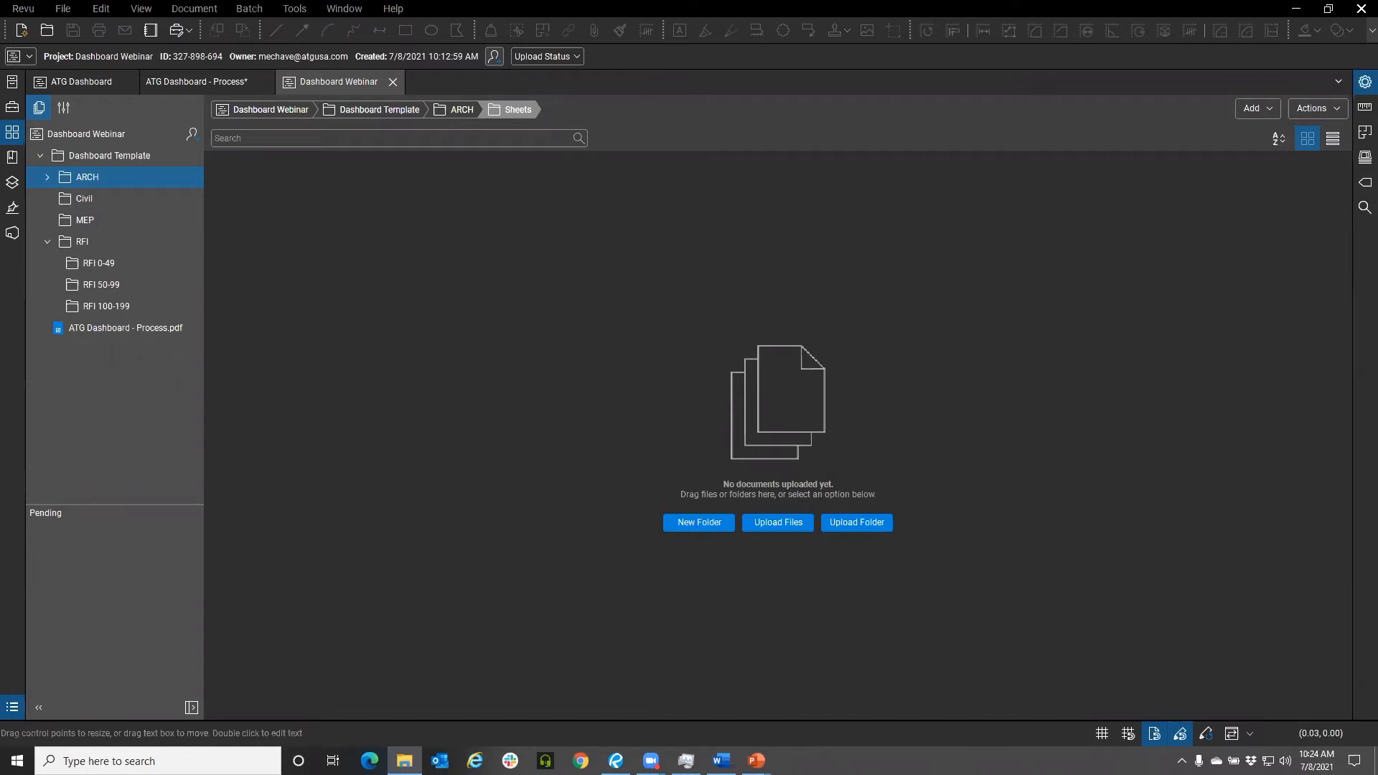
pyautogui.moveTo(475, 411); pyautogui.dragTo(475, 410)
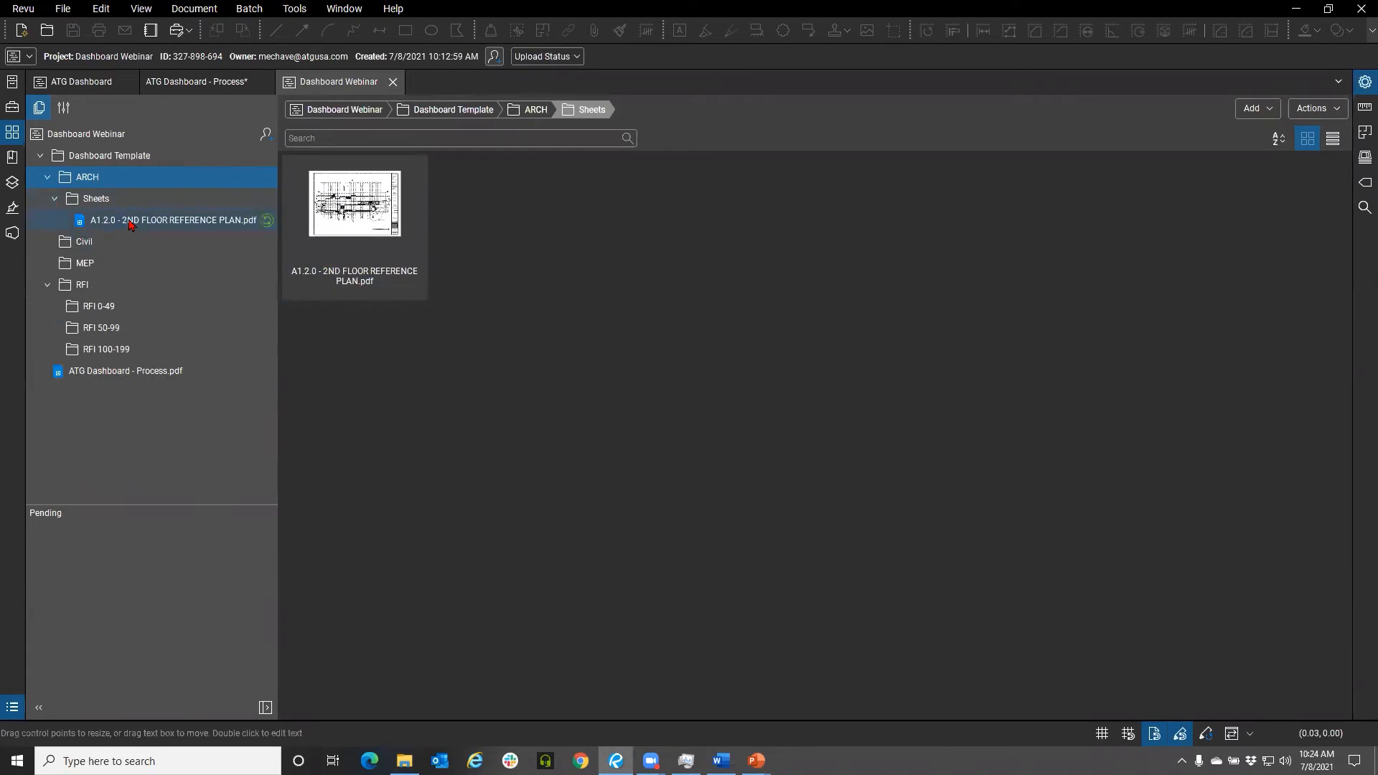
# Close the Dashboard Webinar project tab, the dashboard PDF tab and the ATG Dashboard project tab
pyautogui.rightClick(130, 223)
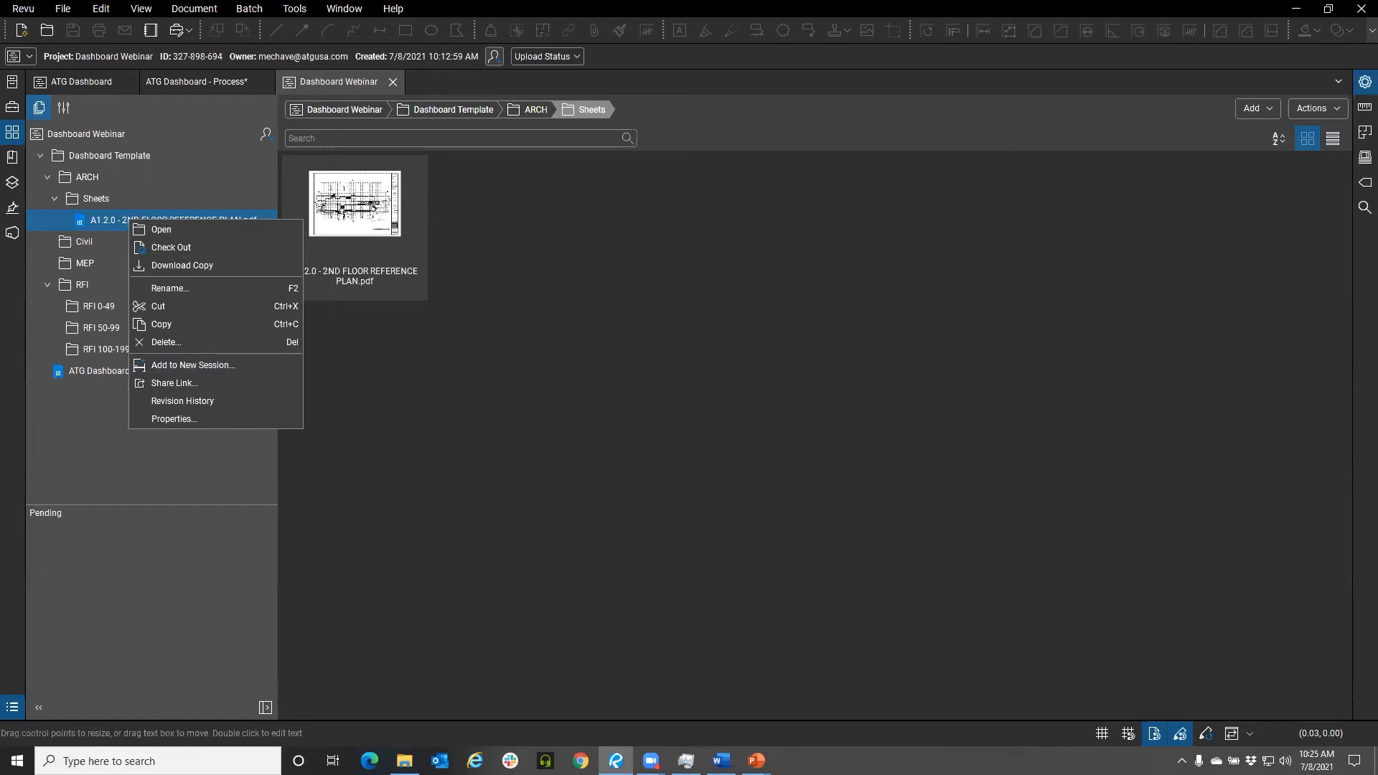
pyautogui.press('Escape')
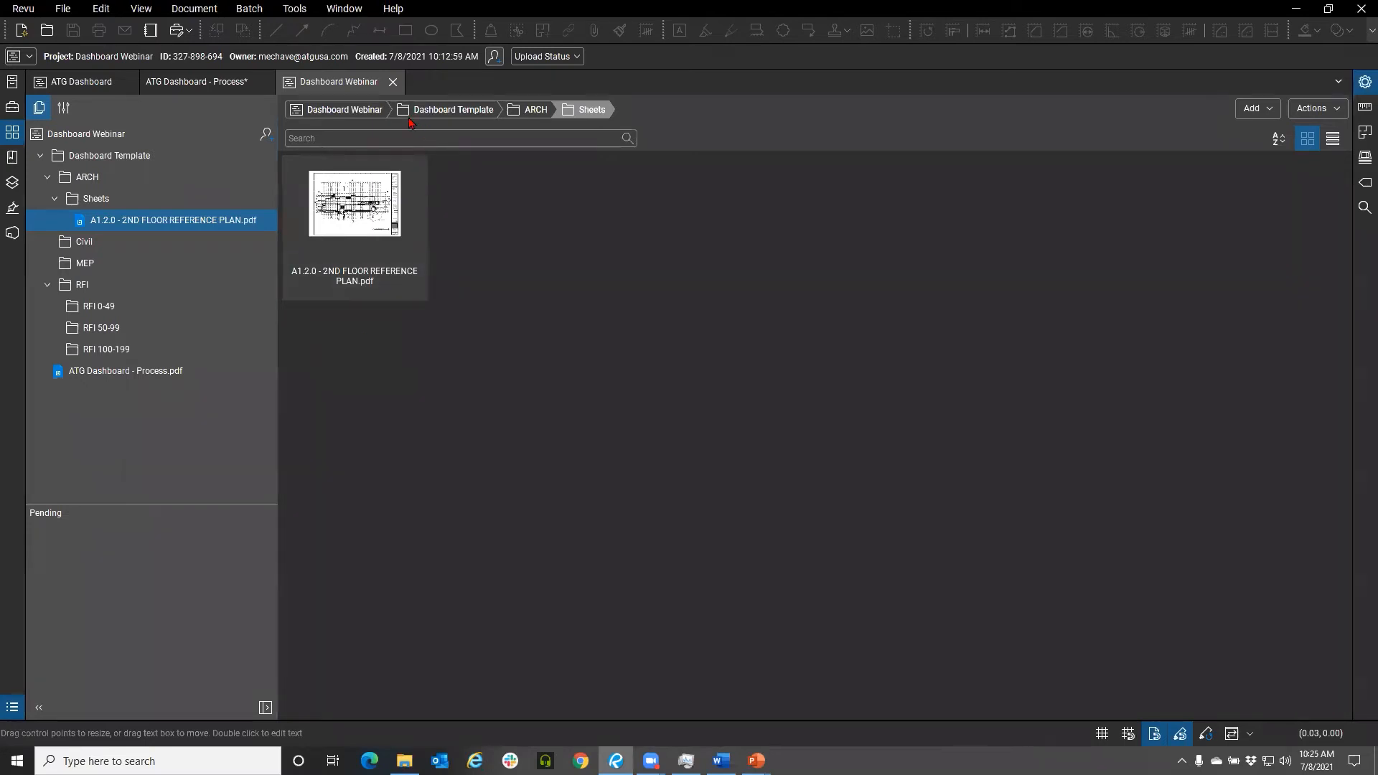
pyautogui.click(396, 81)
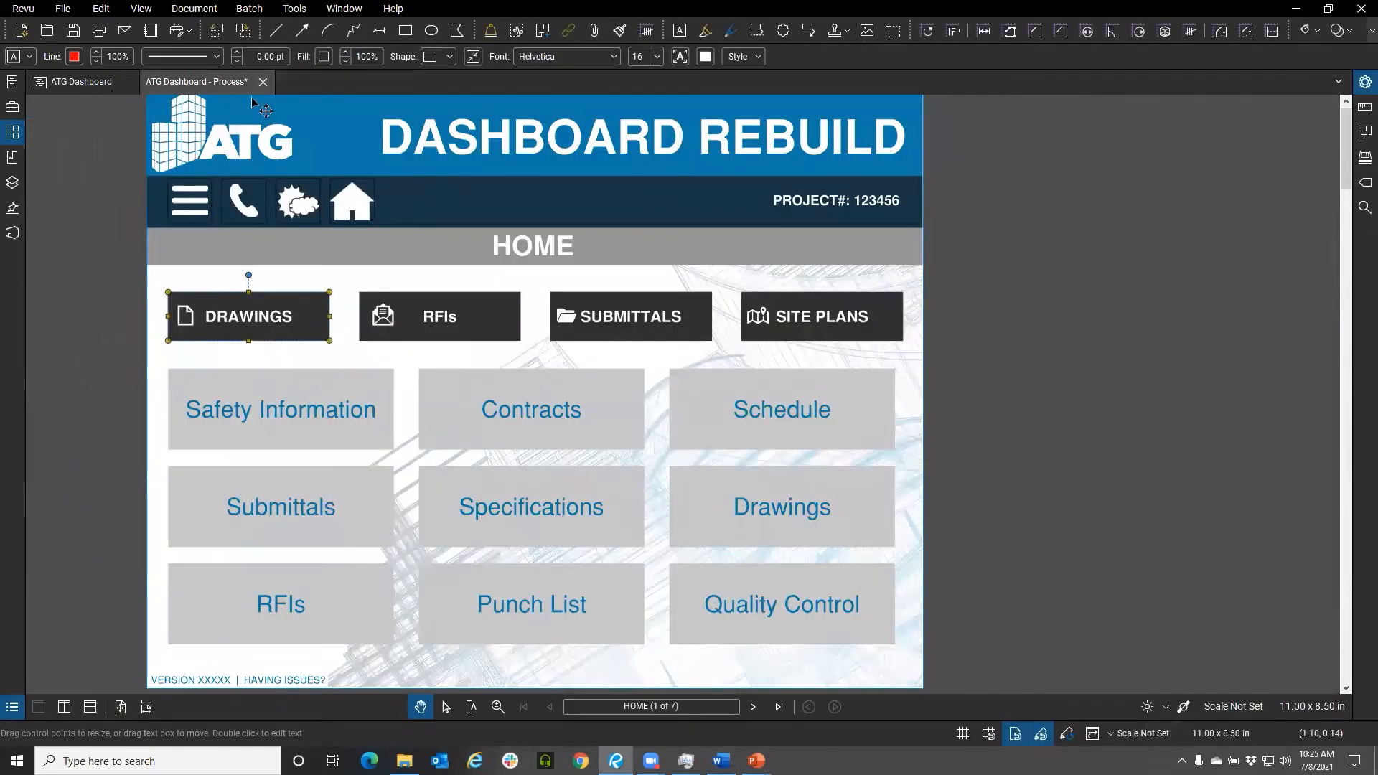
pyautogui.click(263, 81)
pyautogui.click(763, 446)
pyautogui.click(130, 82)
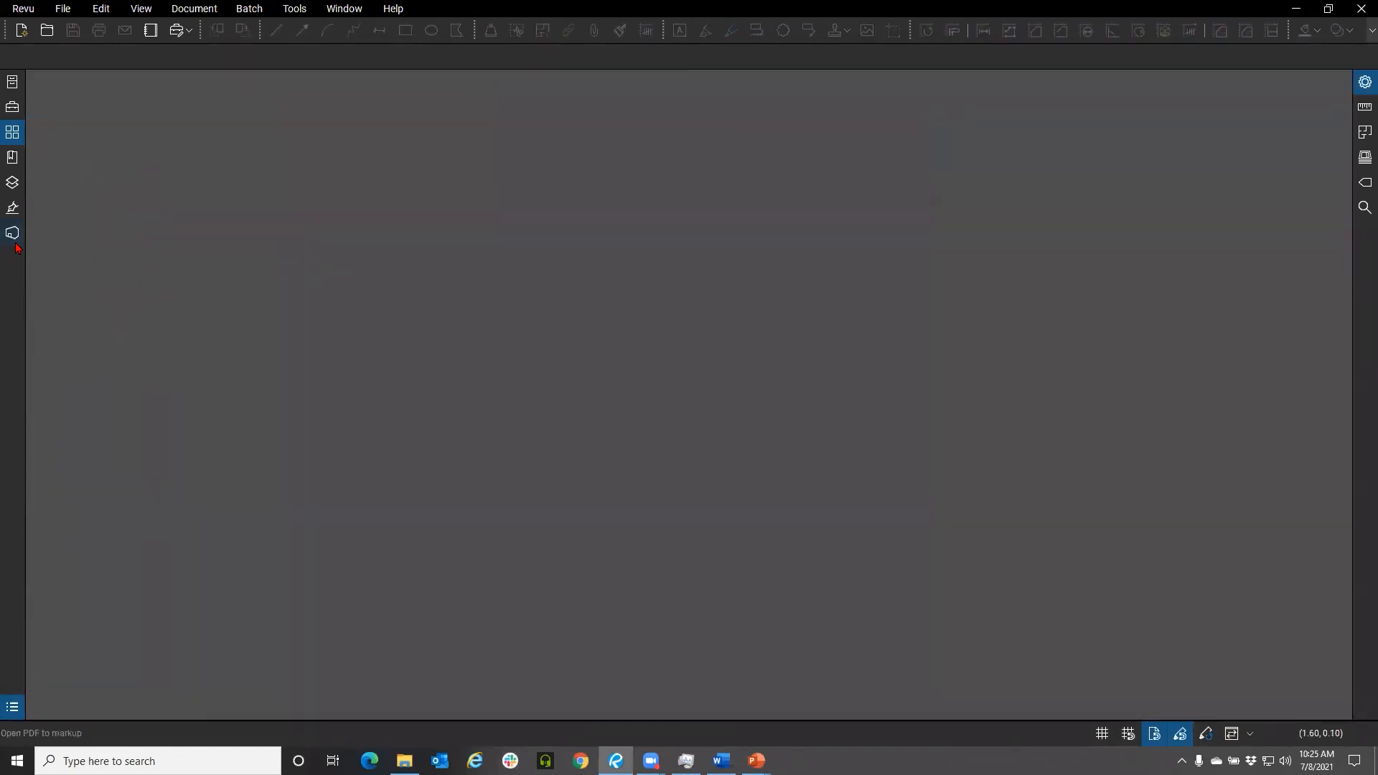
# Open the Dashboard Webinar Studio project and its ATG Dashboard - Process.pdf in split view
pyautogui.click(13, 234)
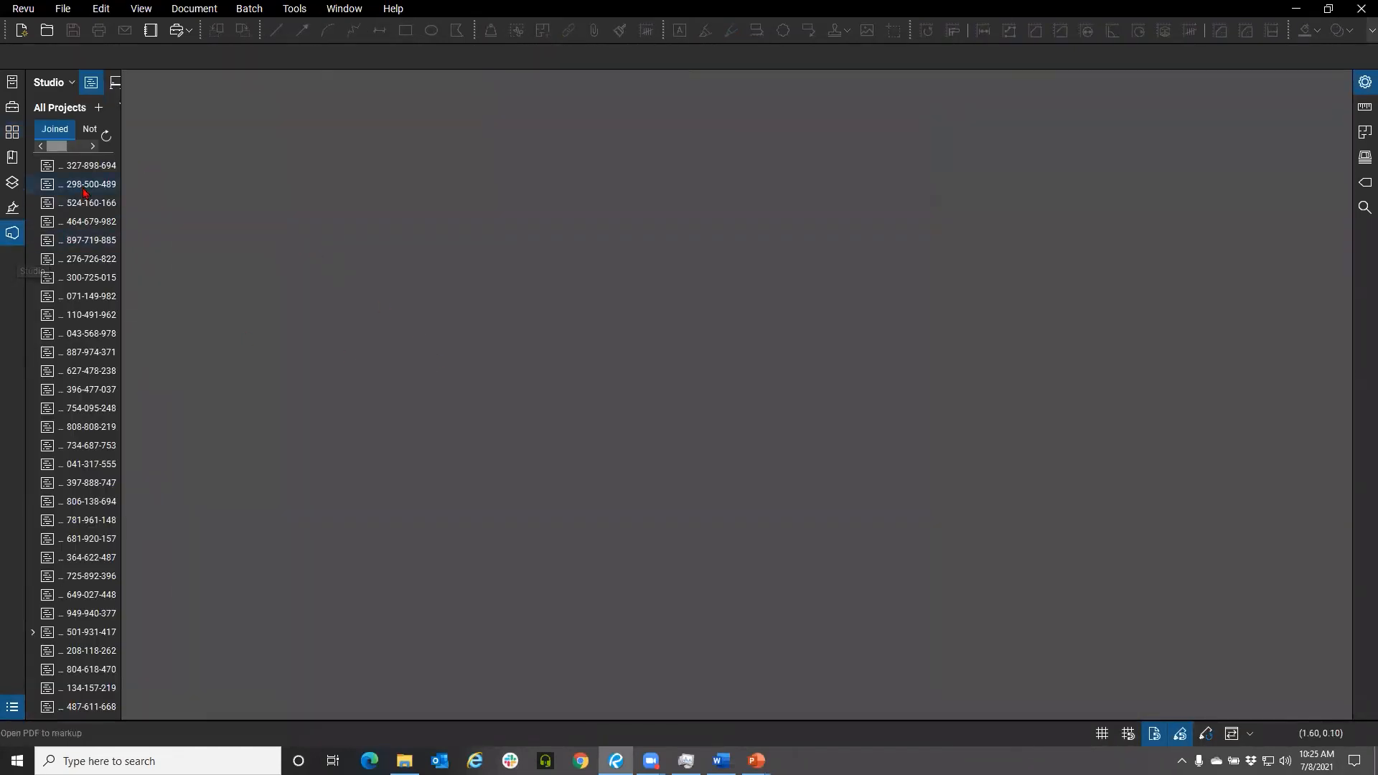
pyautogui.doubleClick(133, 161)
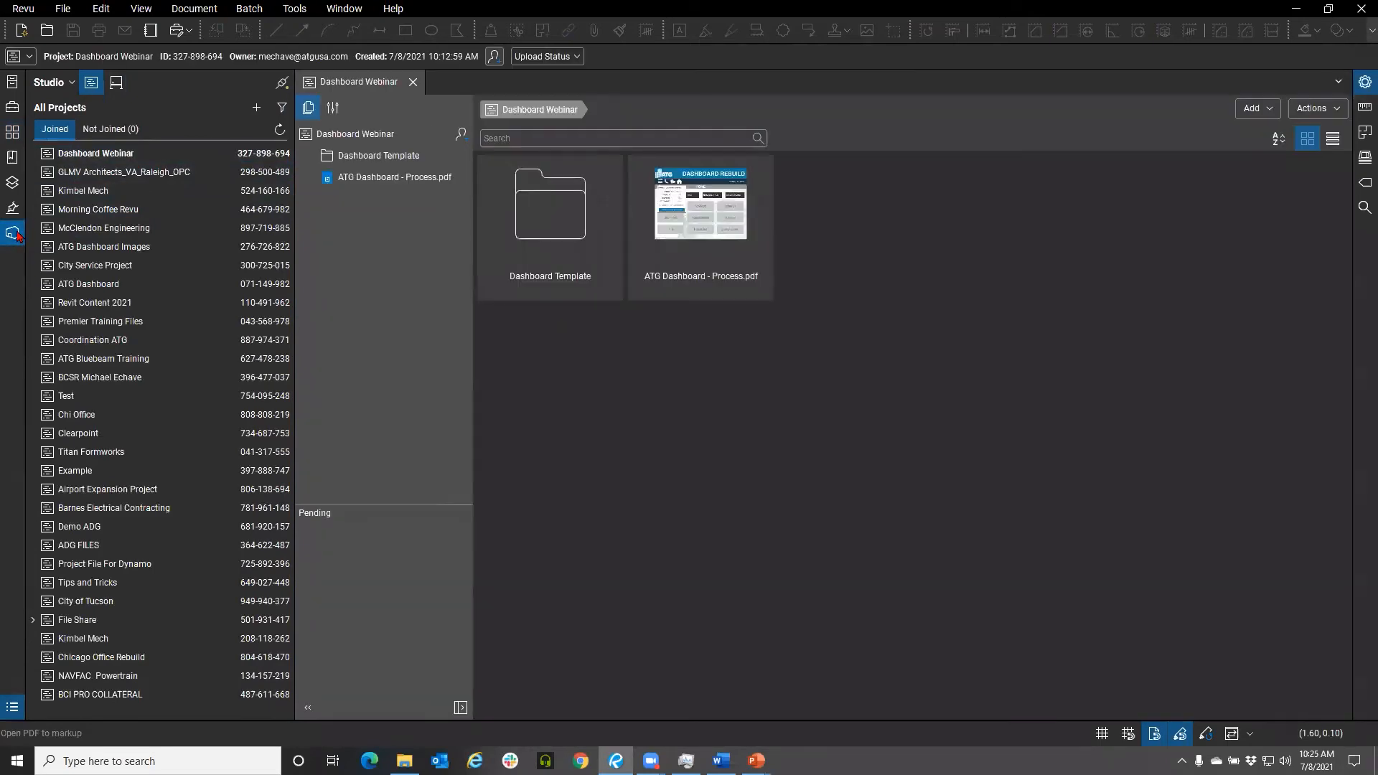
pyautogui.doubleClick(457, 229)
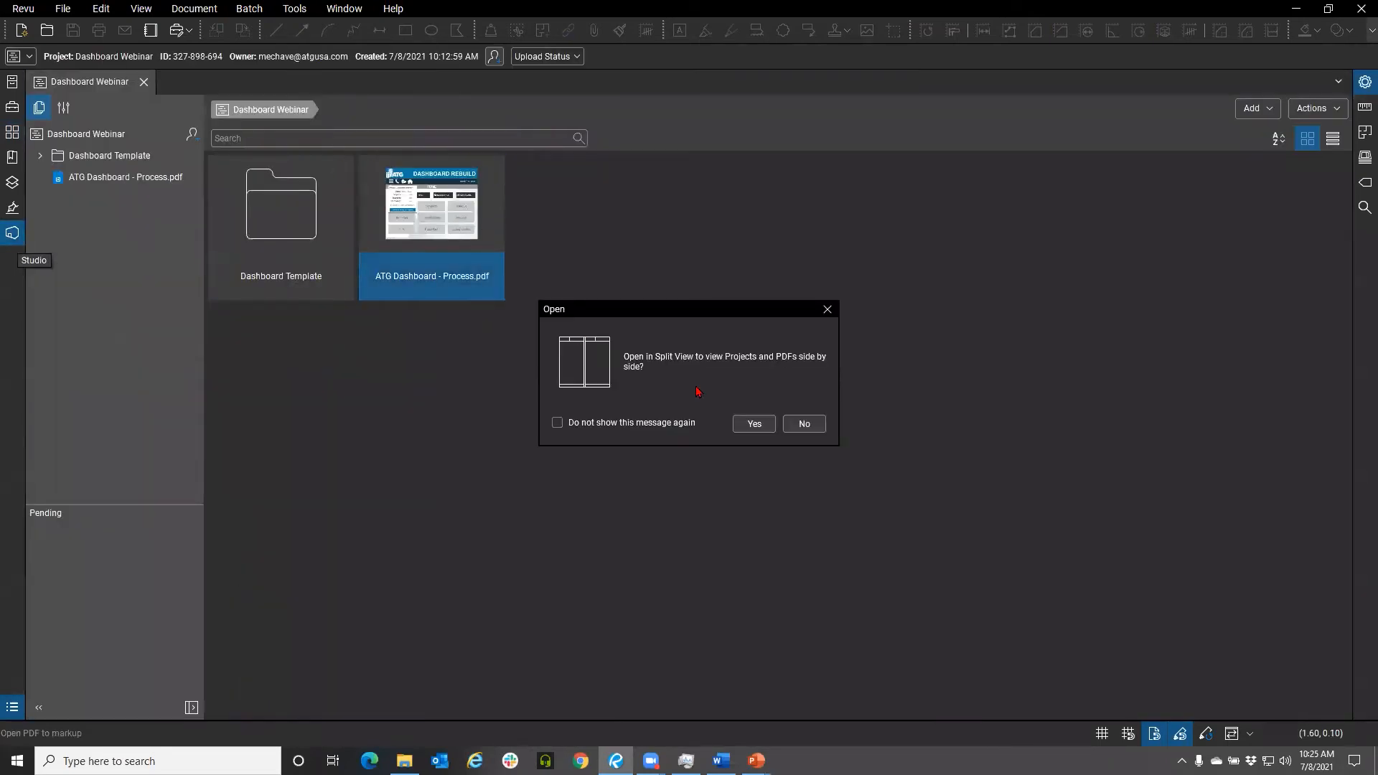
pyautogui.click(732, 425)
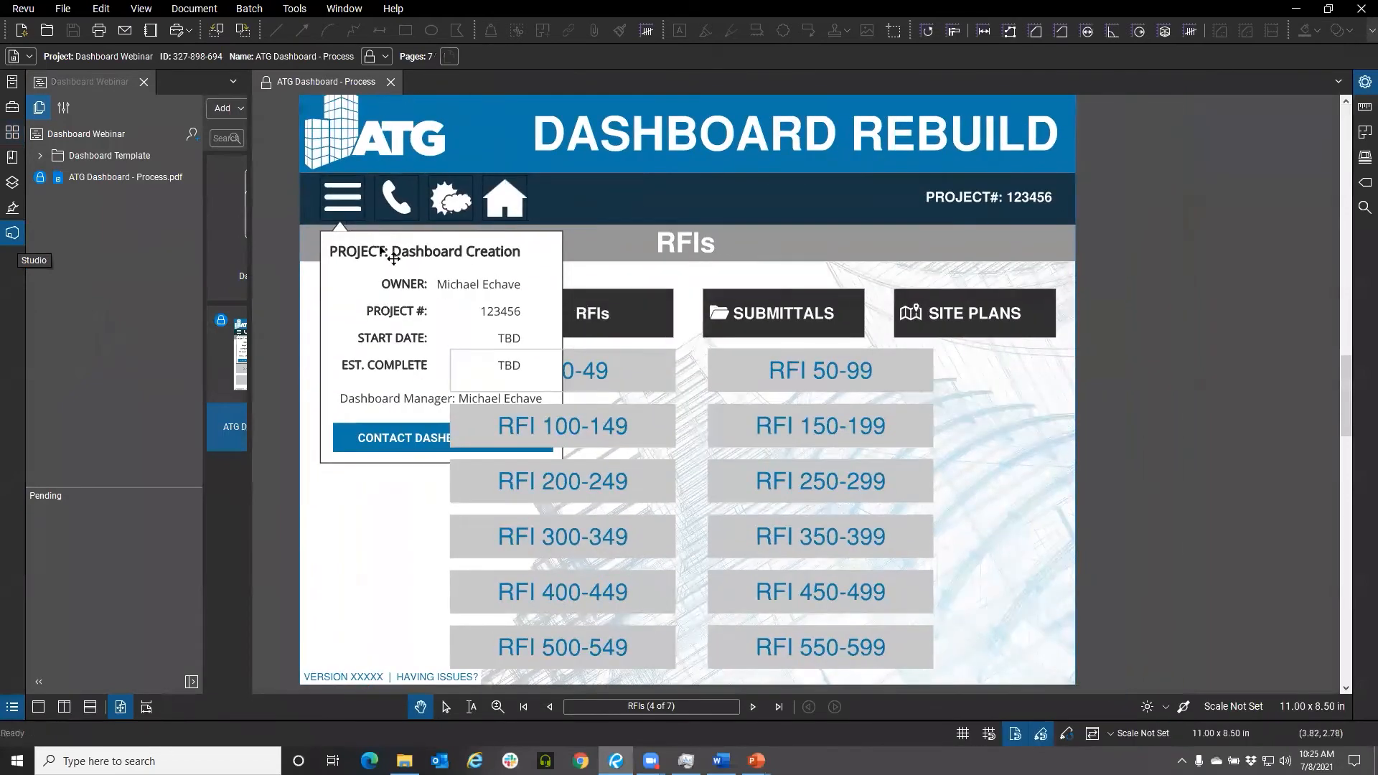
# Check out the ATG Dashboard - Process.pdf for editing
pyautogui.scroll(-2, 586, 359)
pyautogui.moveTo(583, 350); pyautogui.dragTo(606, 394)
pyautogui.scroll(1, 528, 388)
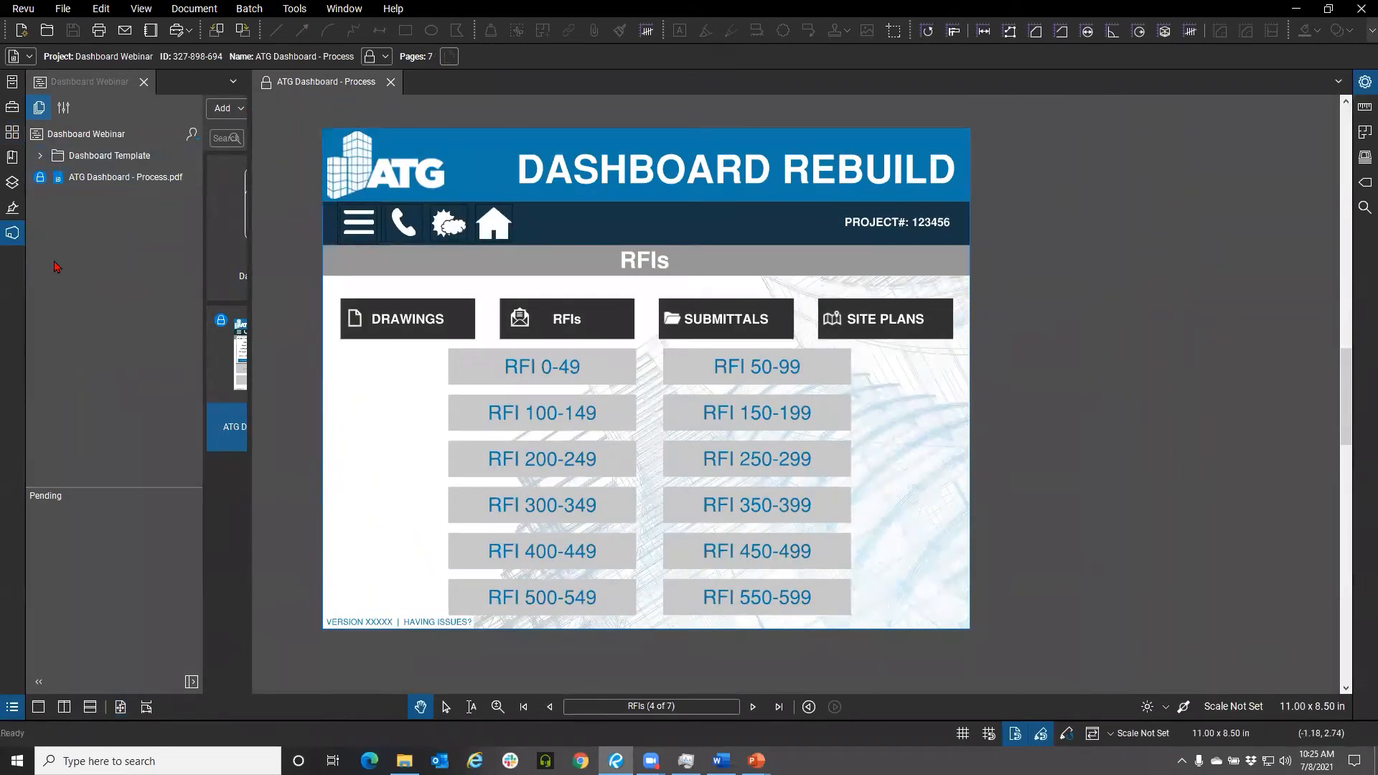
pyautogui.click(265, 87)
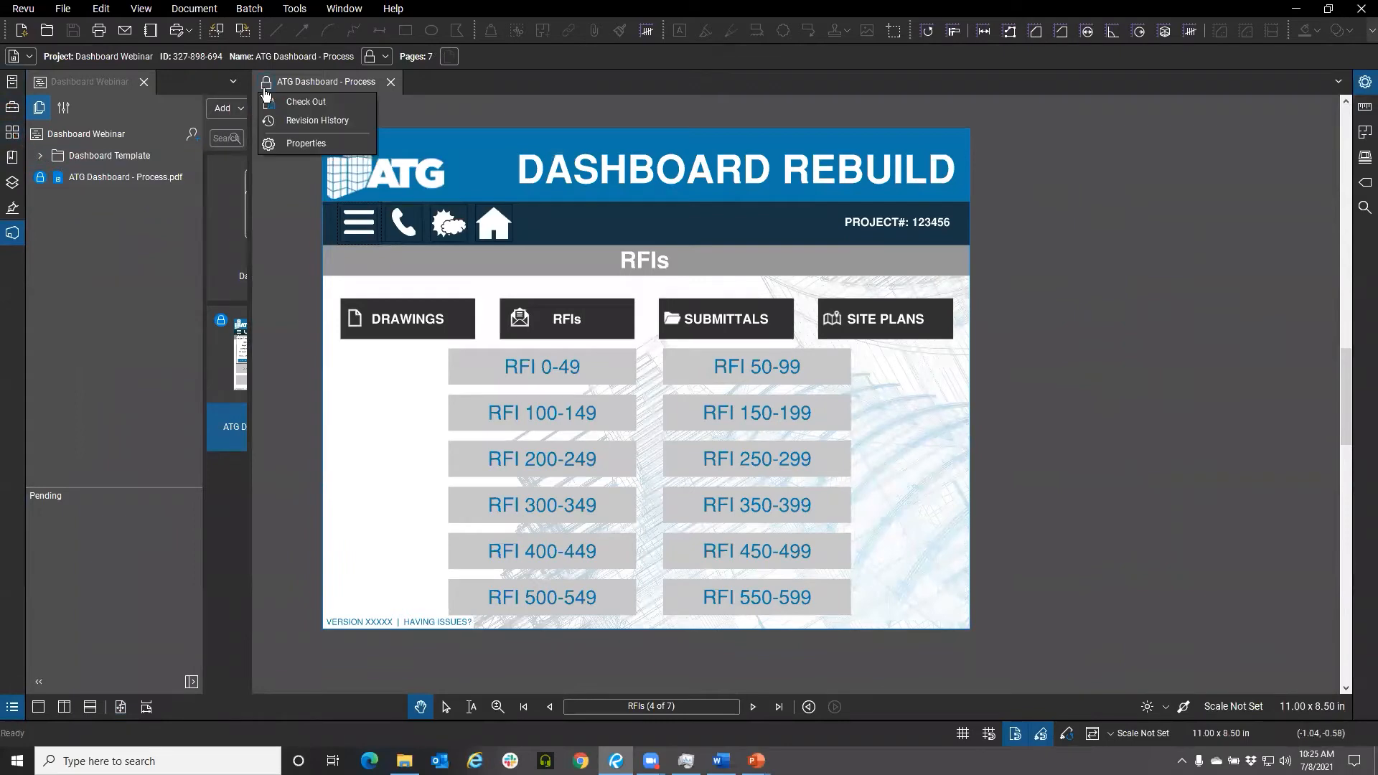
pyautogui.click(288, 103)
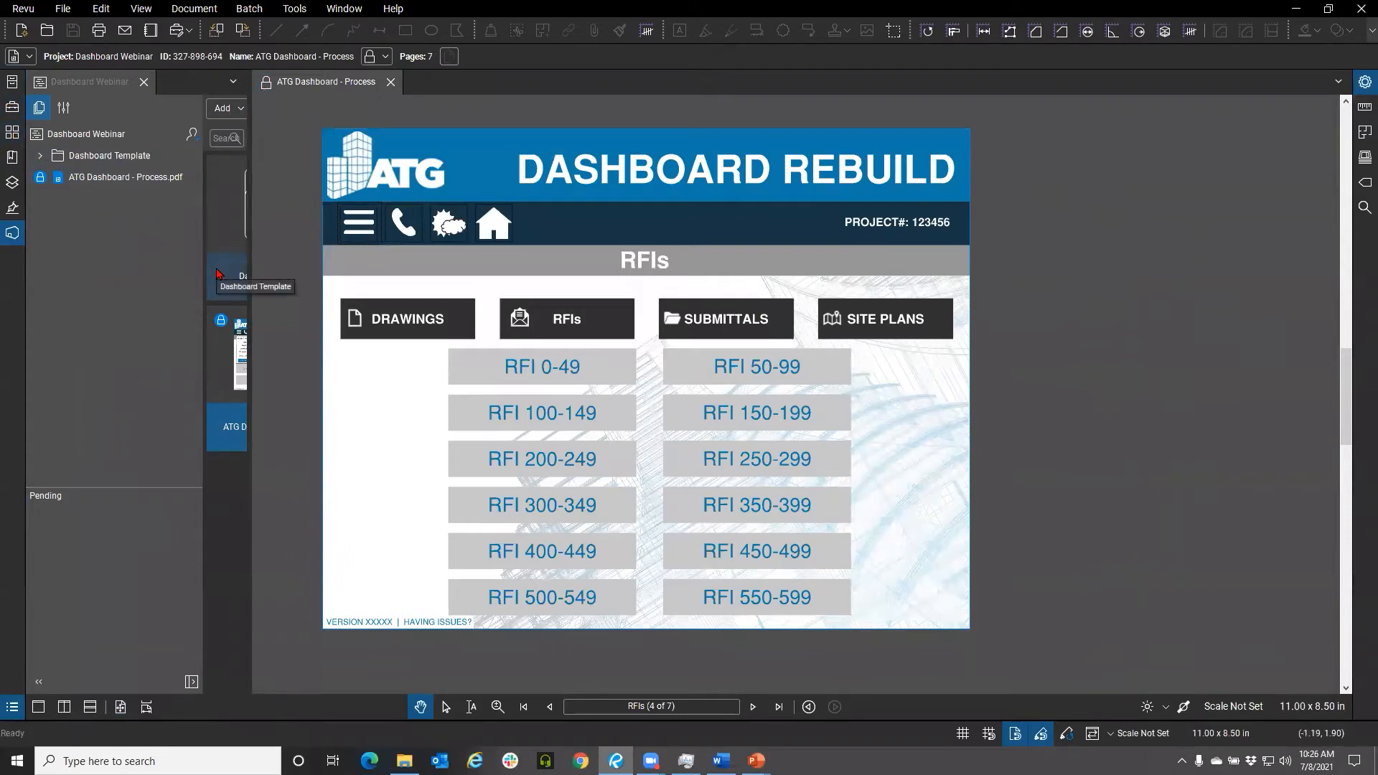
# Review the checked-out file's options in the project file list
pyautogui.click(40, 178)
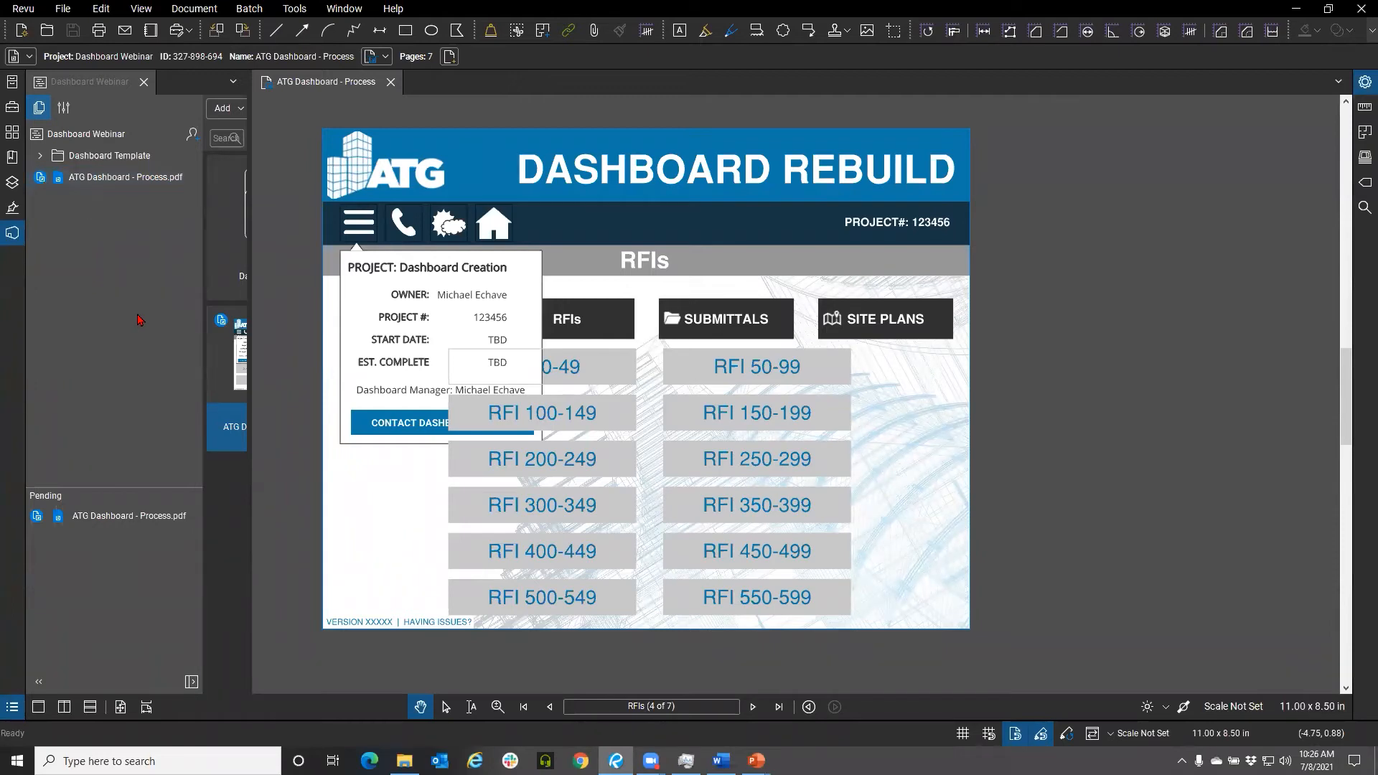
pyautogui.rightClick(40, 185)
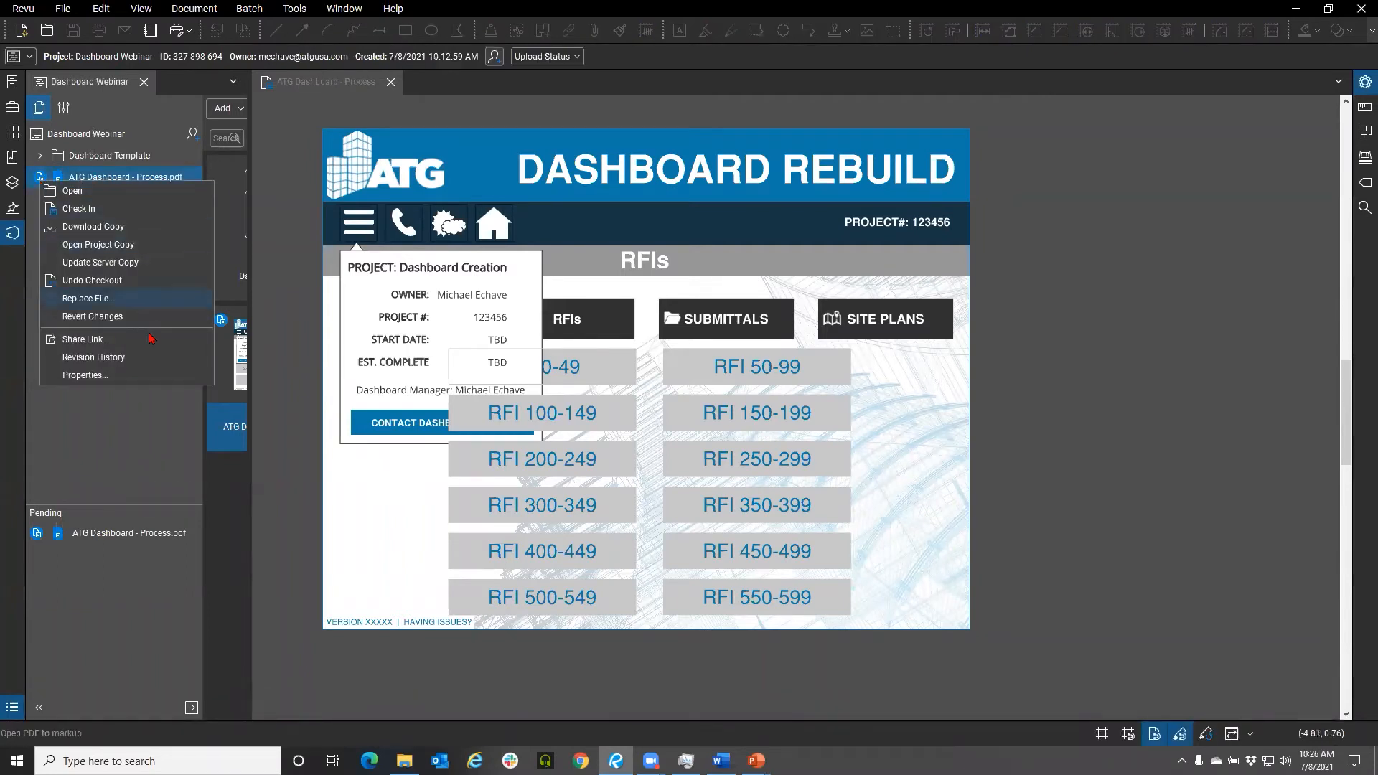
pyautogui.click(137, 417)
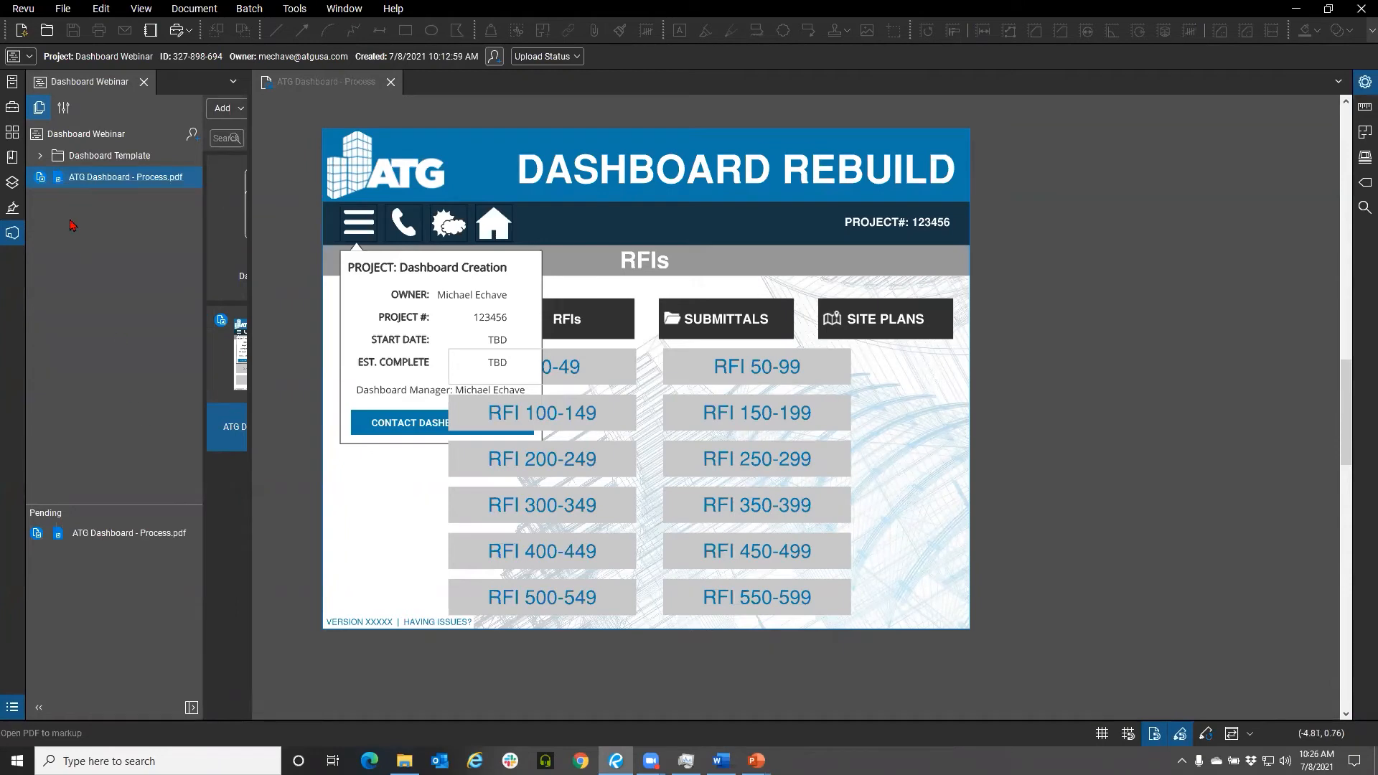
# Open the page thumbnails and go to the dashboard's HOME page
pyautogui.click(15, 141)
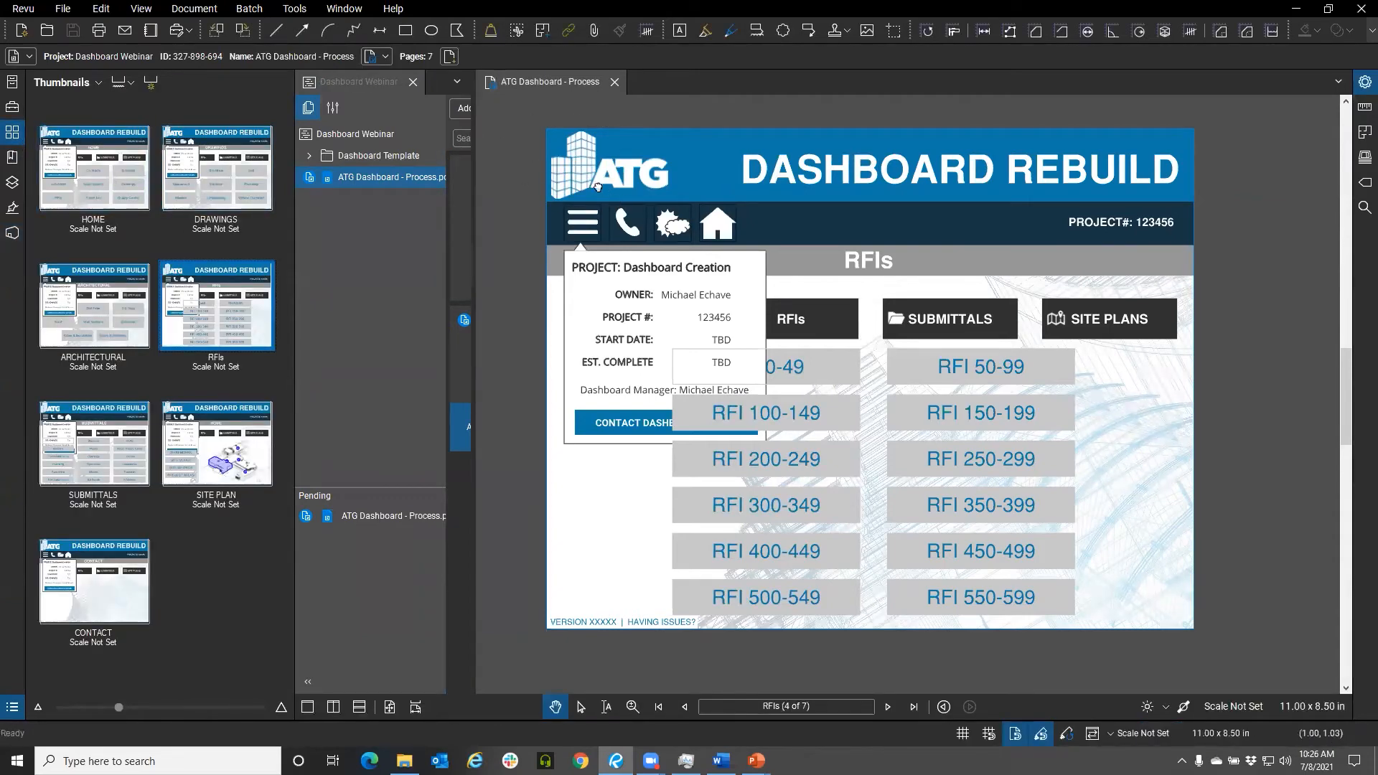
pyautogui.moveTo(606, 191); pyautogui.dragTo(583, 185)
pyautogui.click(118, 178)
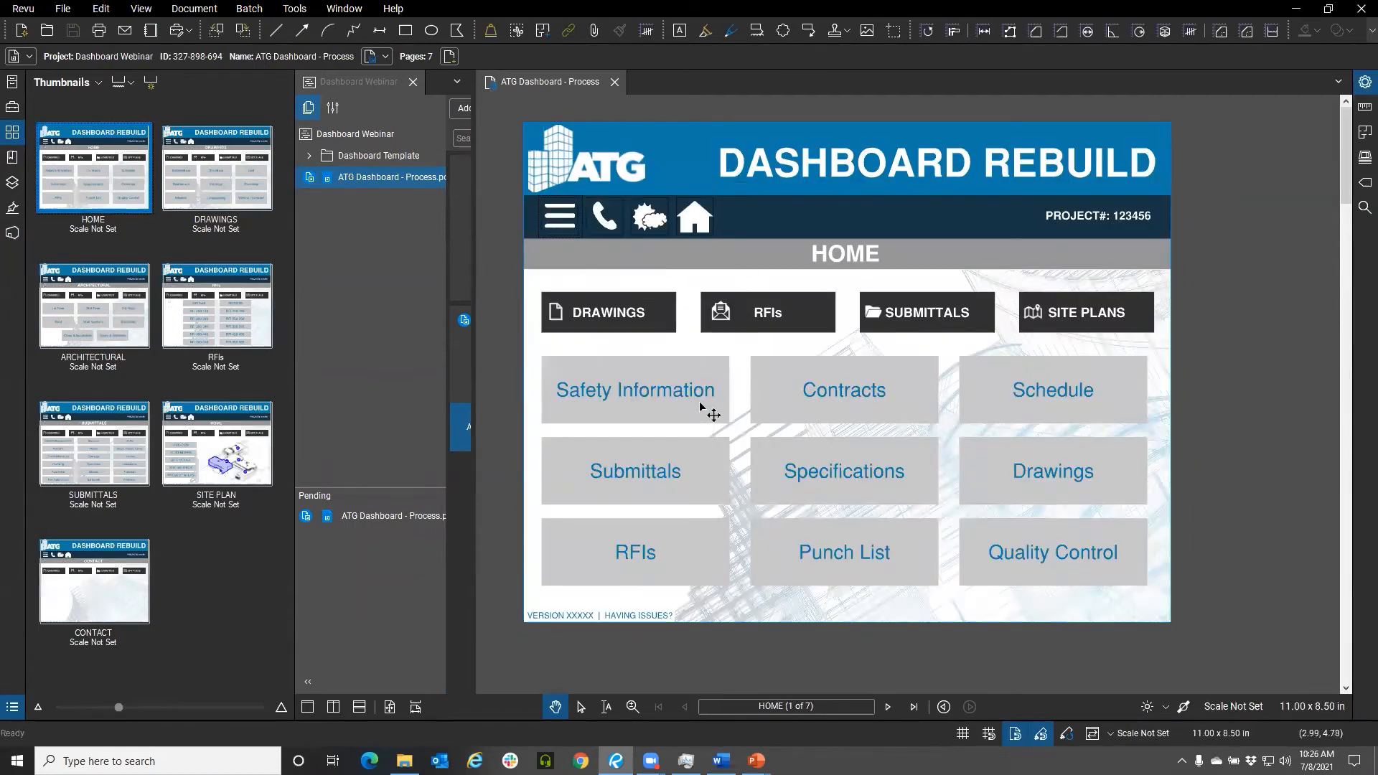
# Delete the Safety Information, Submittals, RFIs, Punch List, Quality Control and Drawings buttons on the HOME page
pyautogui.click(692, 407)
pyautogui.press('Delete')
pyautogui.click(692, 474)
pyautogui.press('Delete')
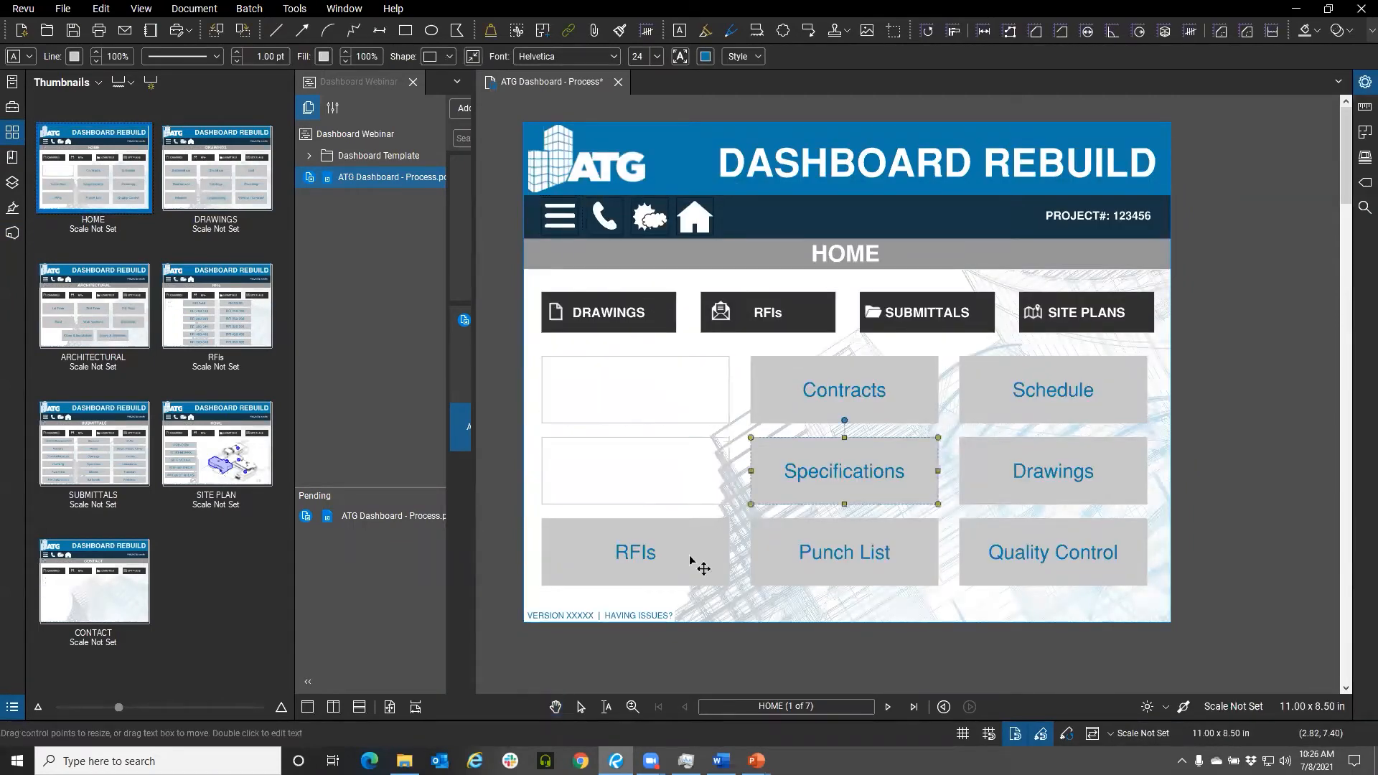
pyautogui.click(695, 563)
pyautogui.press('Delete')
pyautogui.click(787, 553)
pyautogui.press('Delete')
pyautogui.click(1062, 558)
pyautogui.press('Delete')
pyautogui.click(1039, 470)
pyautogui.press('Delete')
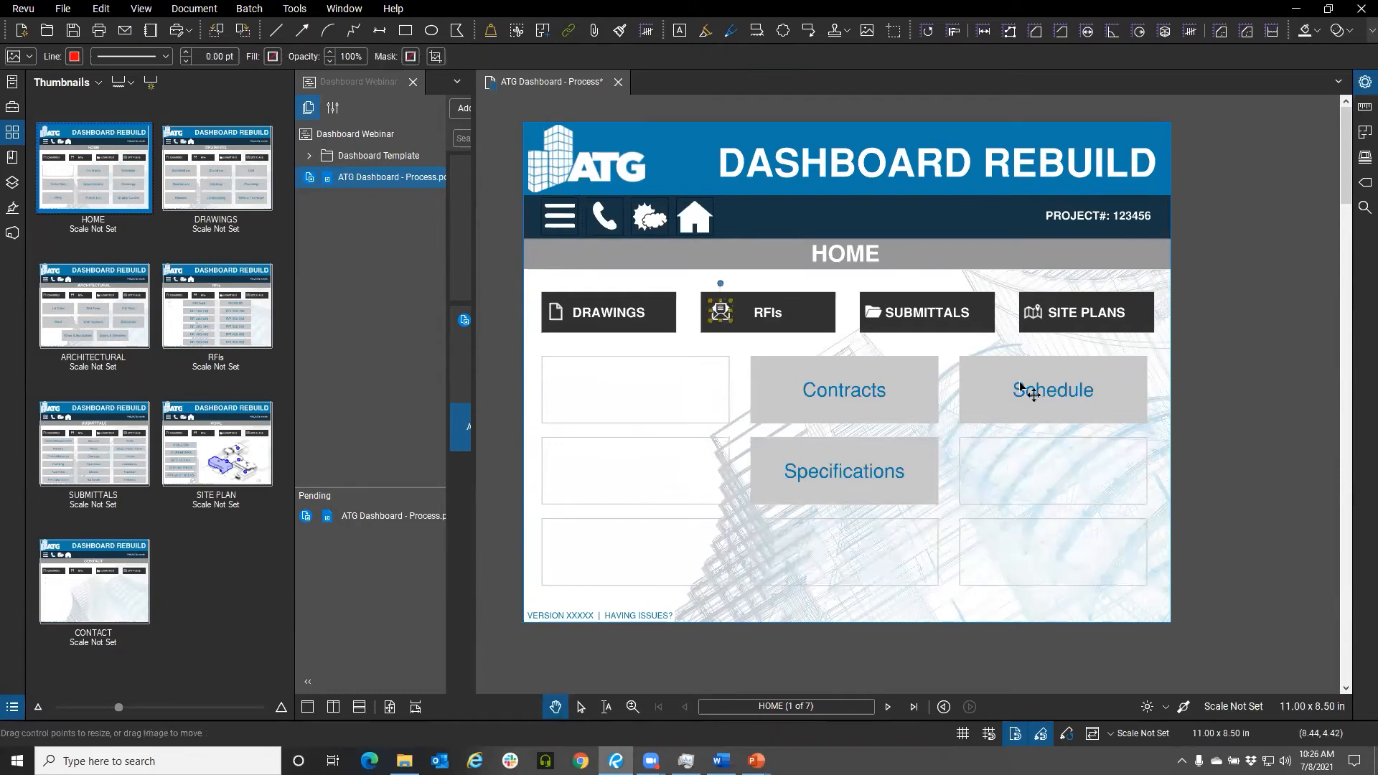
# Delete the Schedule, Contracts and Specifications buttons and the remaining blank button boxes
pyautogui.click(1026, 390)
pyautogui.press('Delete')
pyautogui.click(843, 390)
pyautogui.press('Delete')
pyautogui.click(844, 472)
pyautogui.press('Delete')
pyautogui.click(699, 437)
pyautogui.press('Delete')
pyautogui.click(815, 428)
pyautogui.press('Delete')
pyautogui.click(1015, 434)
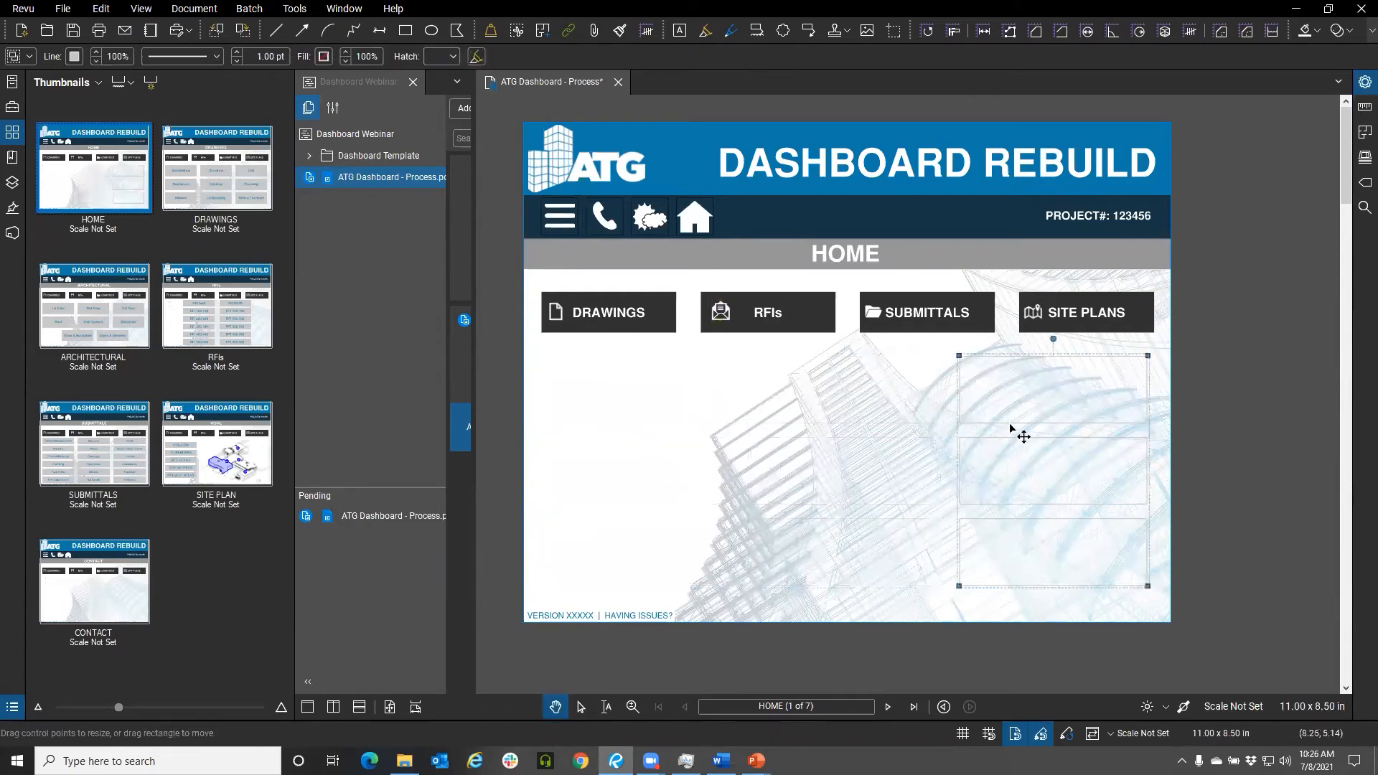
pyautogui.press('Delete')
# Delete the DRAWINGS, RFIs, SUBMITTALS and SITE PLANS buttons below the header
pyautogui.click(935, 320)
pyautogui.press('Delete')
pyautogui.click(1019, 332)
pyautogui.press('Delete')
pyautogui.click(1054, 333)
pyautogui.press('Delete')
pyautogui.click(762, 331)
pyautogui.press('Delete')
pyautogui.click(646, 327)
pyautogui.press('Delete')
pyautogui.click(721, 316)
pyautogui.press('Delete')
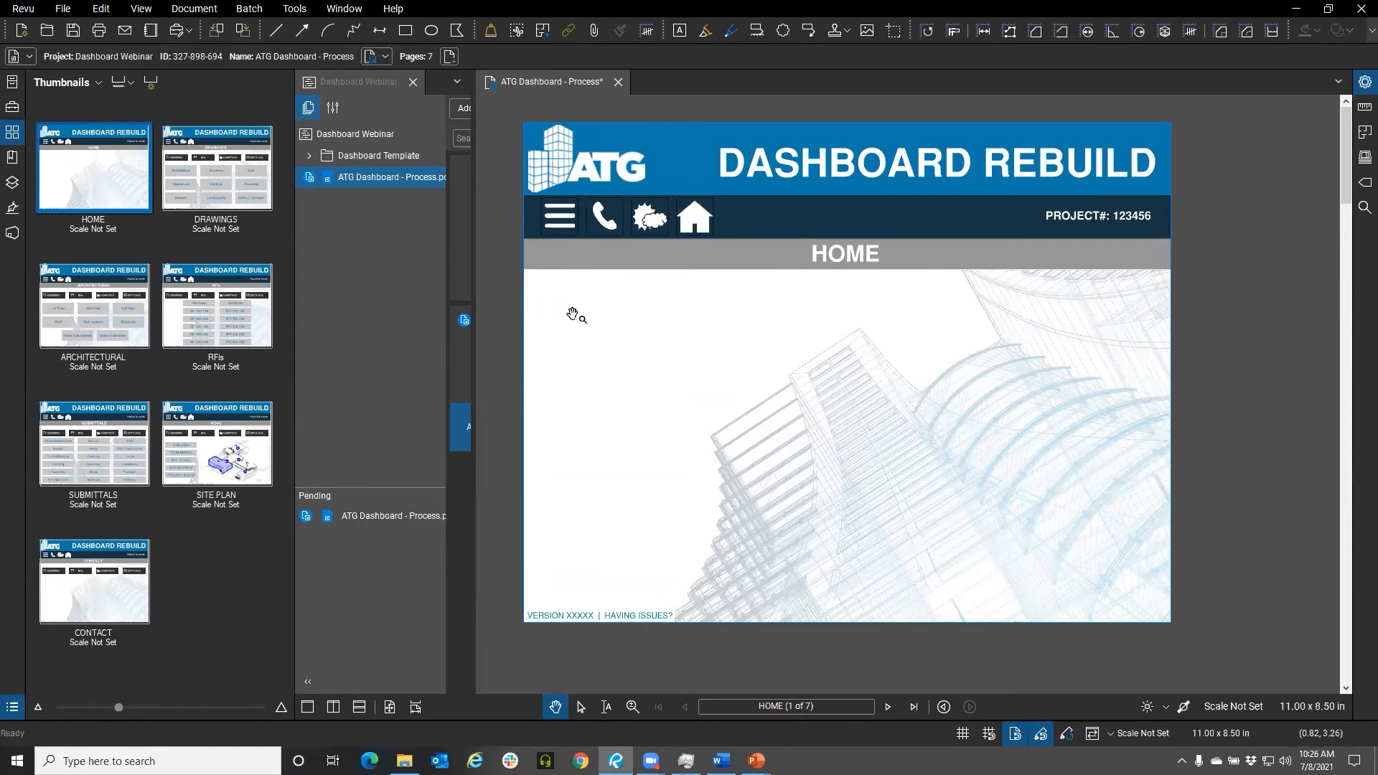
# Delete the remaining small markups and link boxes left in the page body
pyautogui.click(565, 317)
pyautogui.press('Delete')
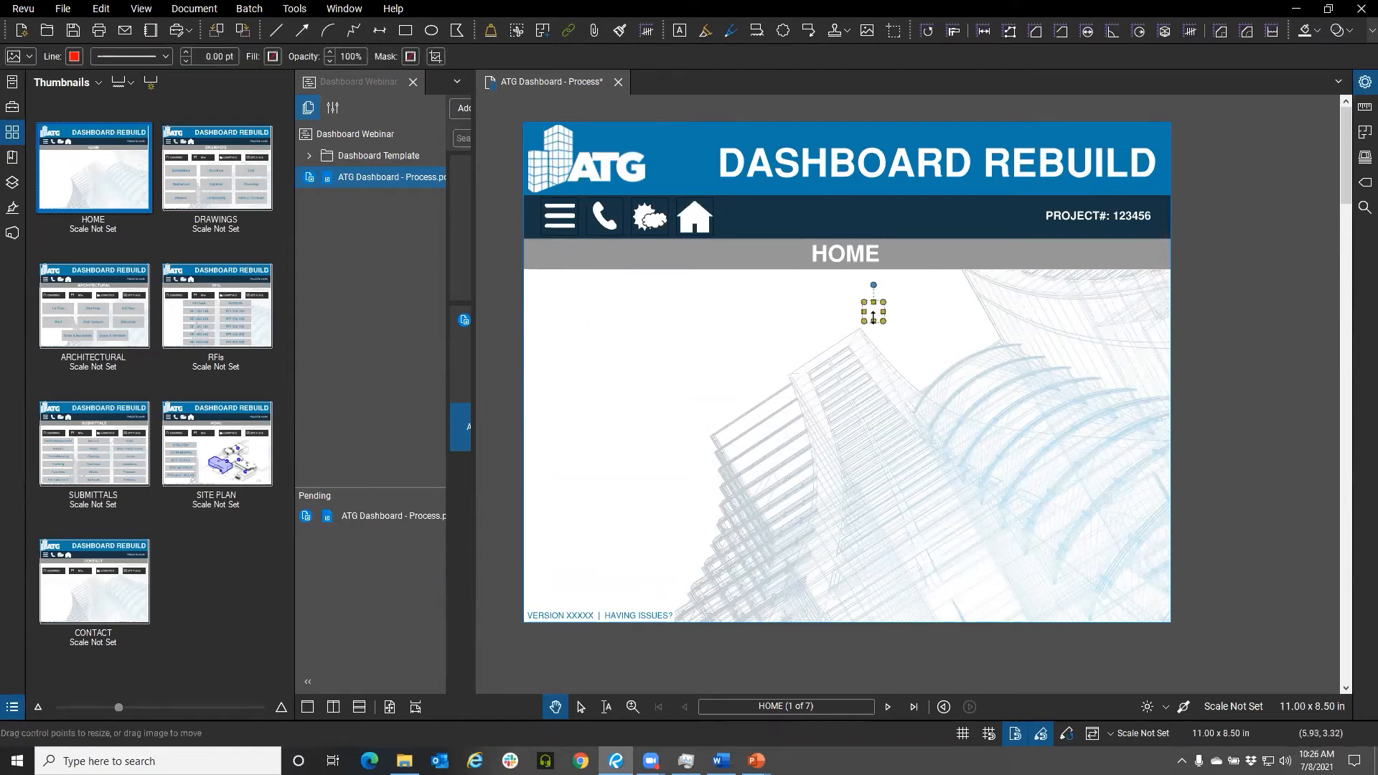
pyautogui.press('Delete')
pyautogui.click(1033, 313)
pyautogui.click(580, 706)
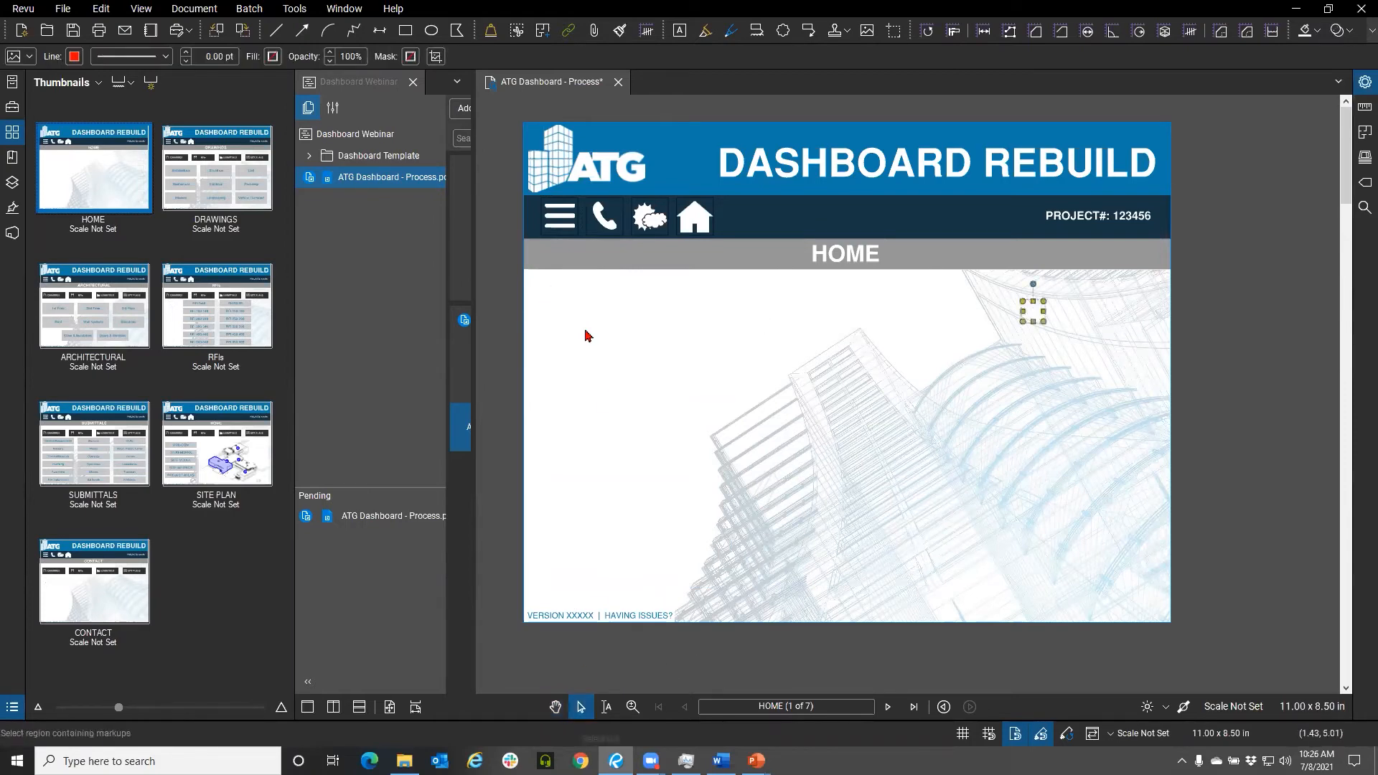
pyautogui.moveTo(551, 145); pyautogui.dragTo(655, 295)
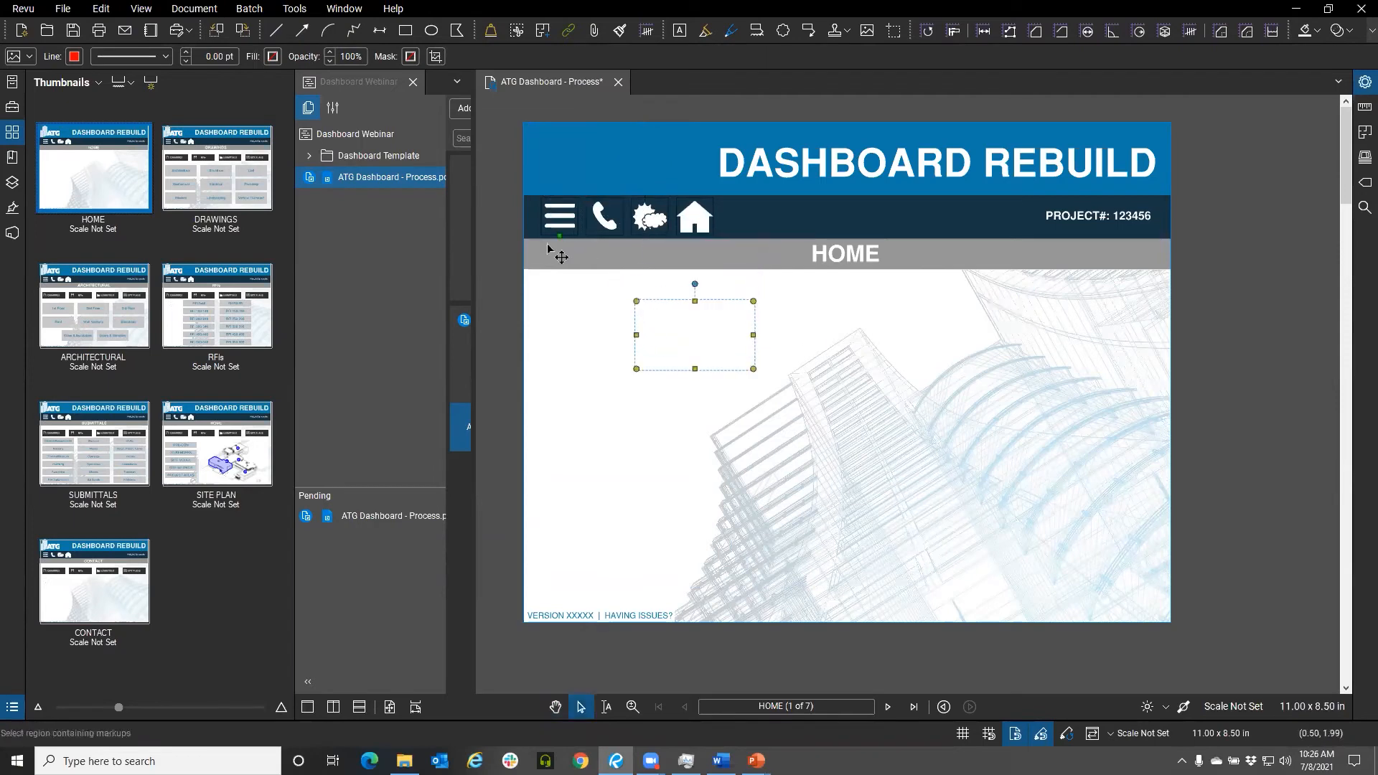
pyautogui.moveTo(574, 264); pyautogui.dragTo(667, 365)
pyautogui.press('Delete')
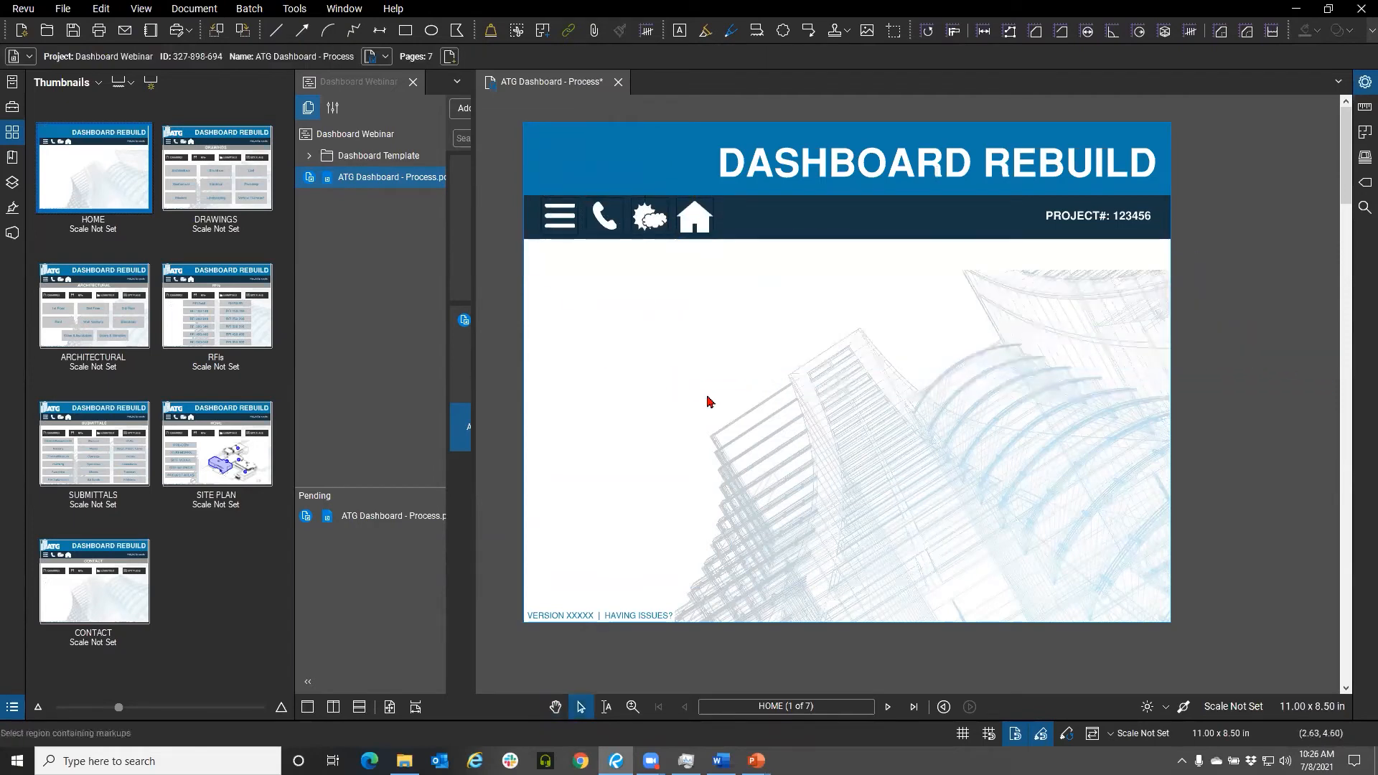
# Region-select and delete the body's remaining markups, then undo the last two changes
pyautogui.moveTo(572, 282); pyautogui.dragTo(1223, 624)
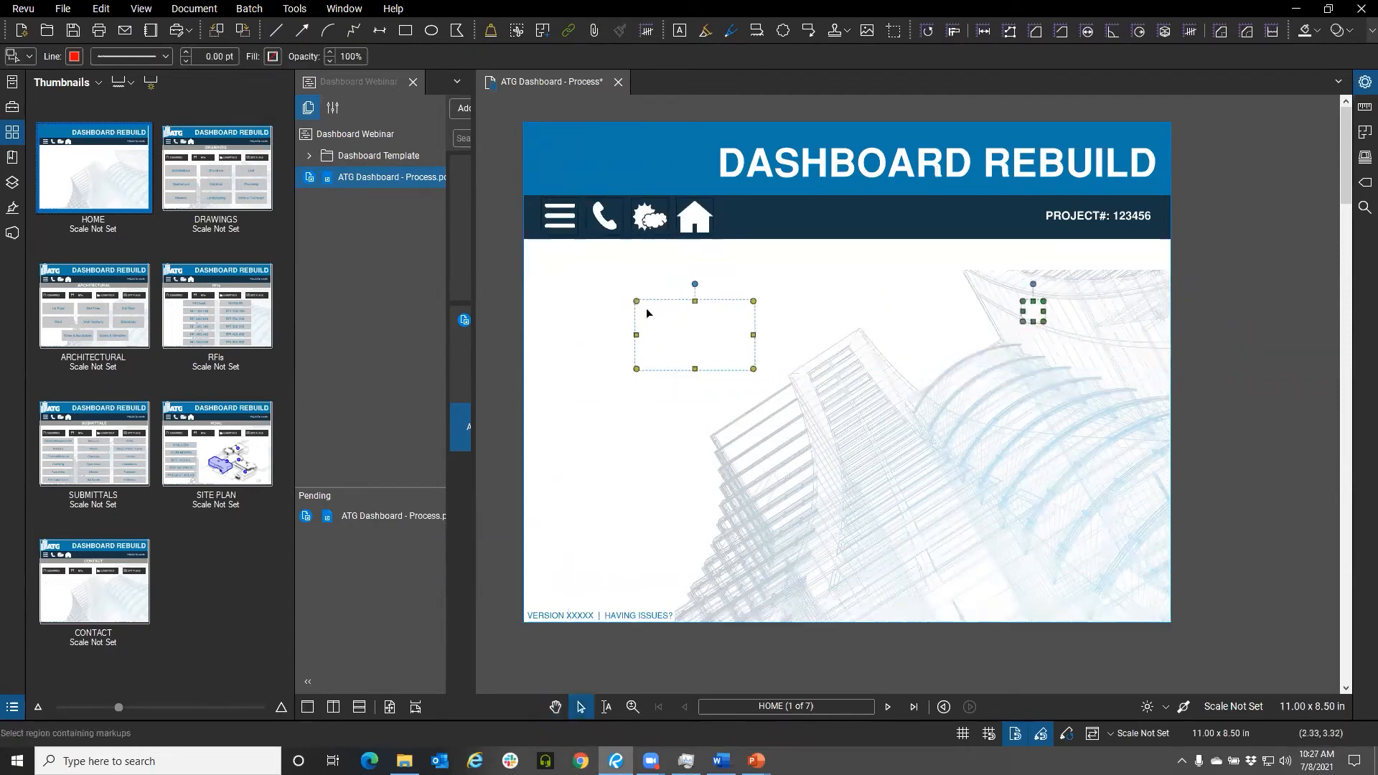
pyautogui.press('Delete')
pyautogui.moveTo(536, 248); pyautogui.dragTo(1198, 634)
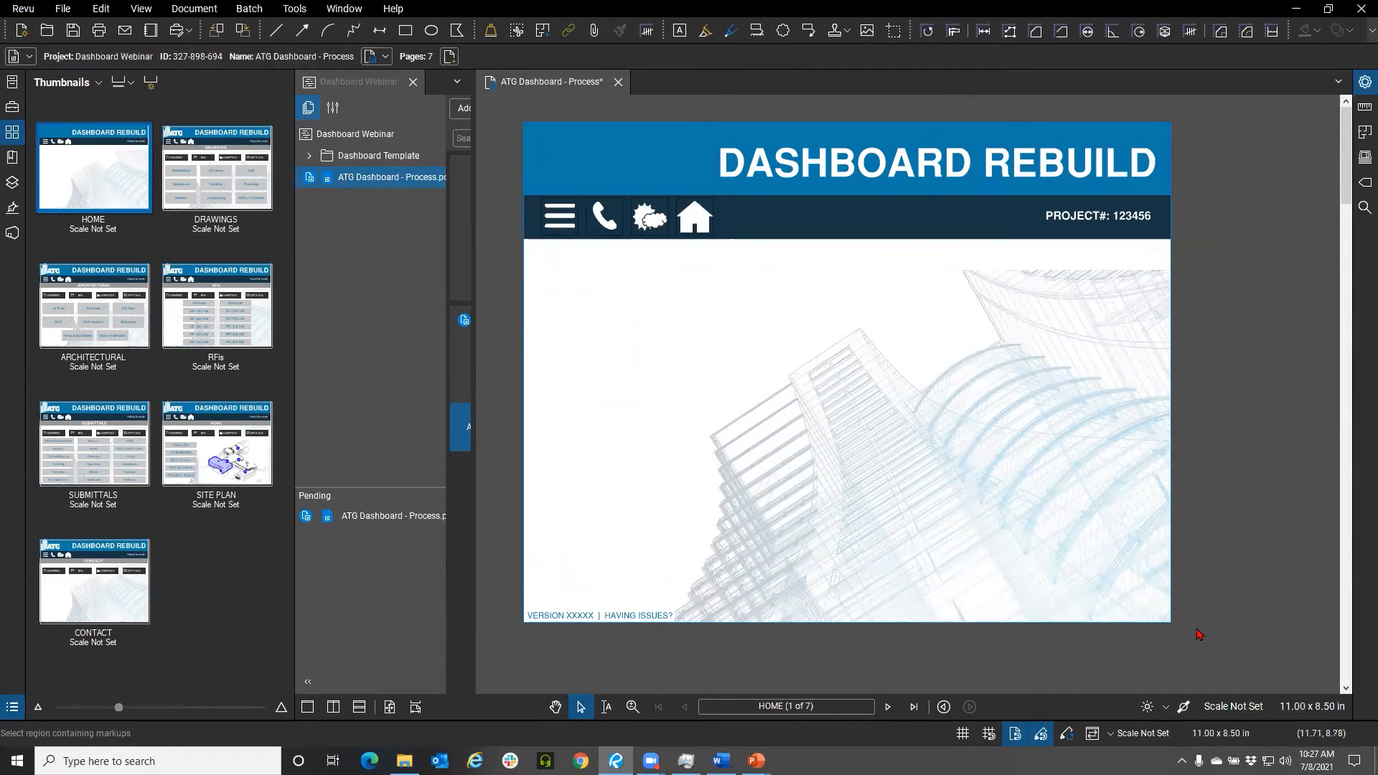
pyautogui.hotkey('ctrl', 'z')
pyautogui.hotkey('ctrl', 'z')
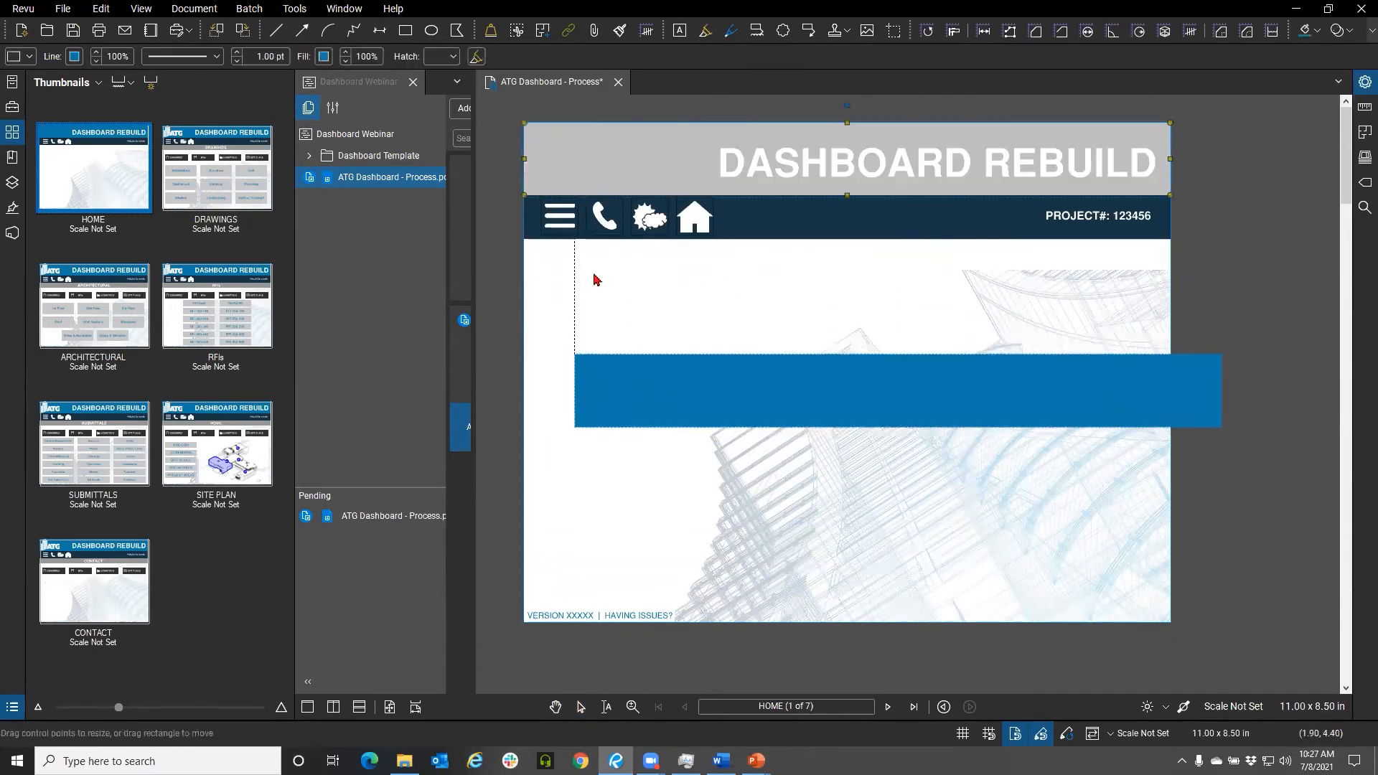
# Delete the header's navigation icons, project info popup and project number markups
pyautogui.moveTo(605, 219)
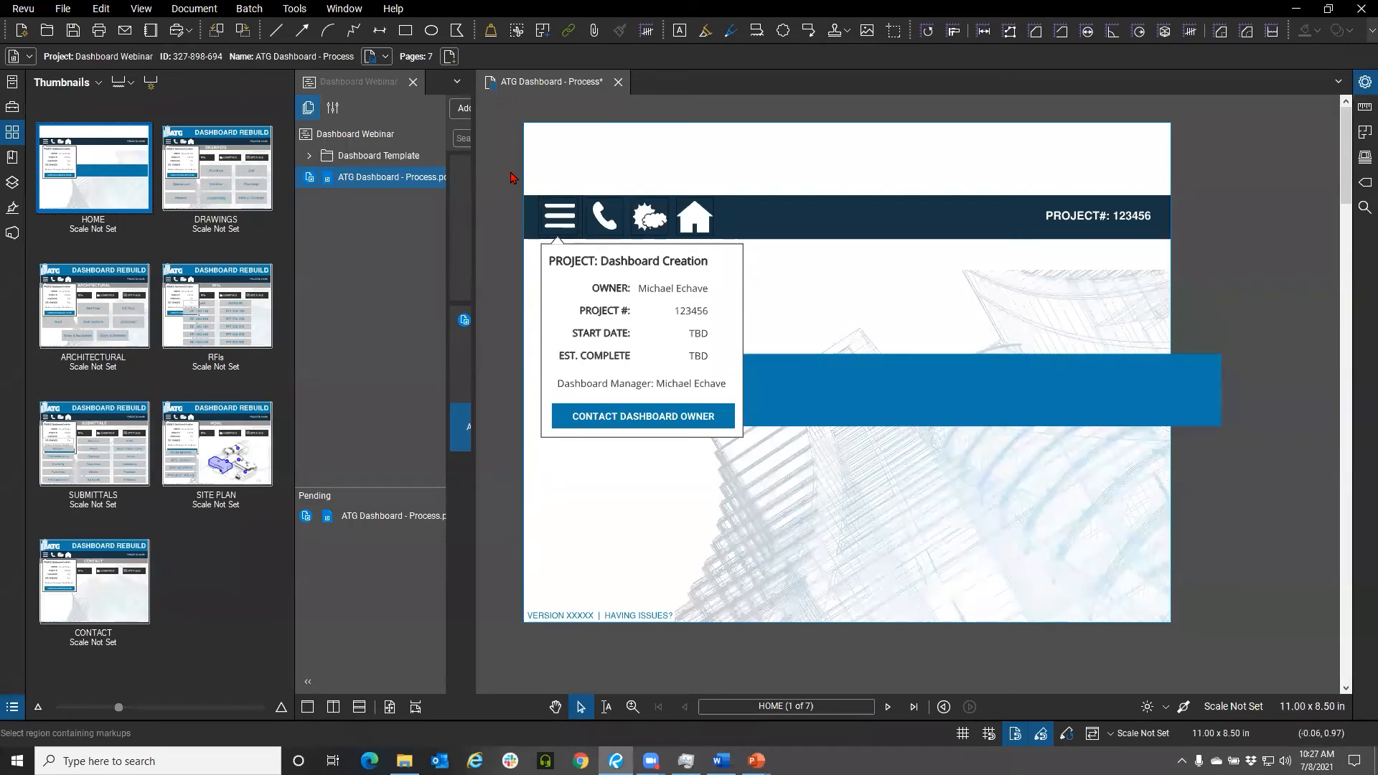
pyautogui.moveTo(518, 177); pyautogui.dragTo(962, 302)
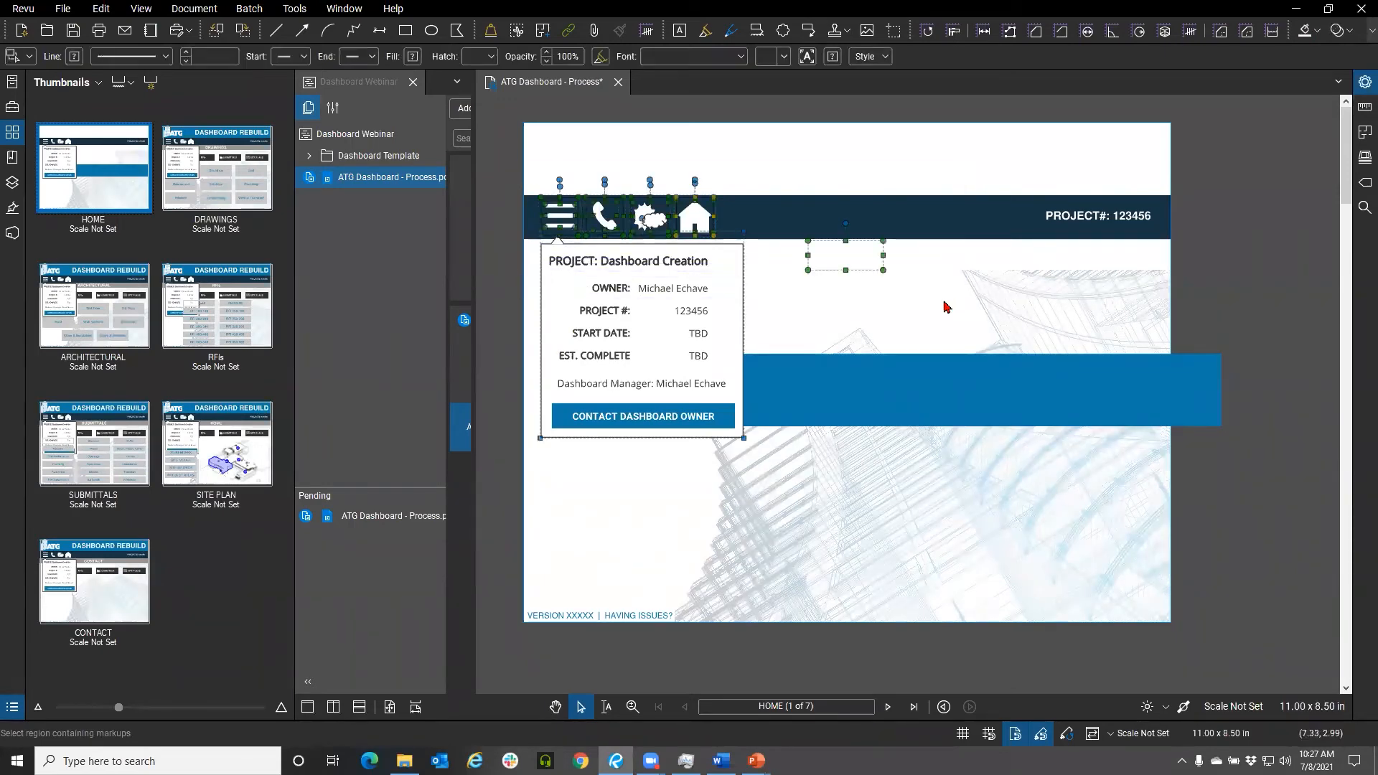
pyautogui.press('Delete')
pyautogui.moveTo(898, 159); pyautogui.dragTo(762, 263)
pyautogui.click(1055, 220)
pyautogui.moveTo(990, 172); pyautogui.dragTo(1132, 246)
pyautogui.press('Delete')
pyautogui.click(962, 225)
pyautogui.press('Delete')
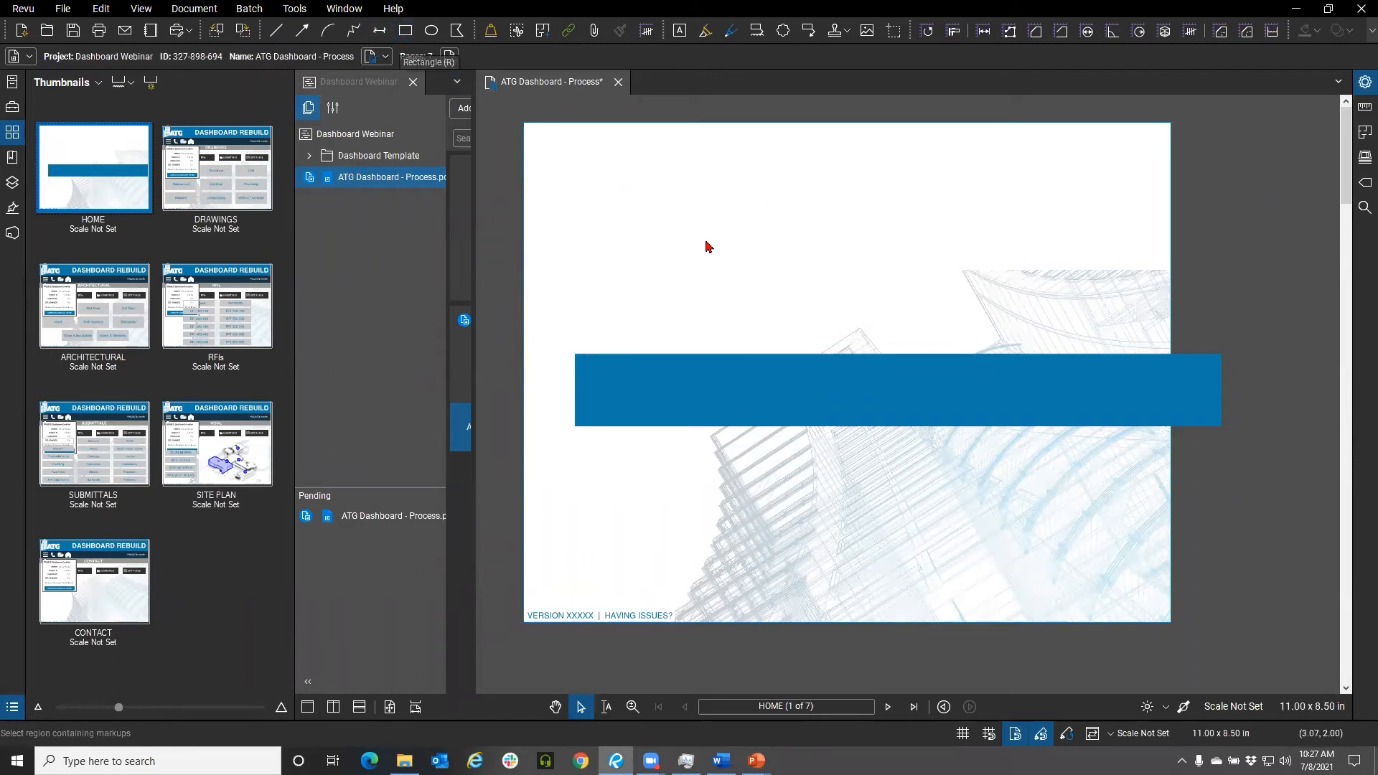
# Draw a rectangle across the top of the page and set its line and fill colours to blue
pyautogui.click(414, 34)
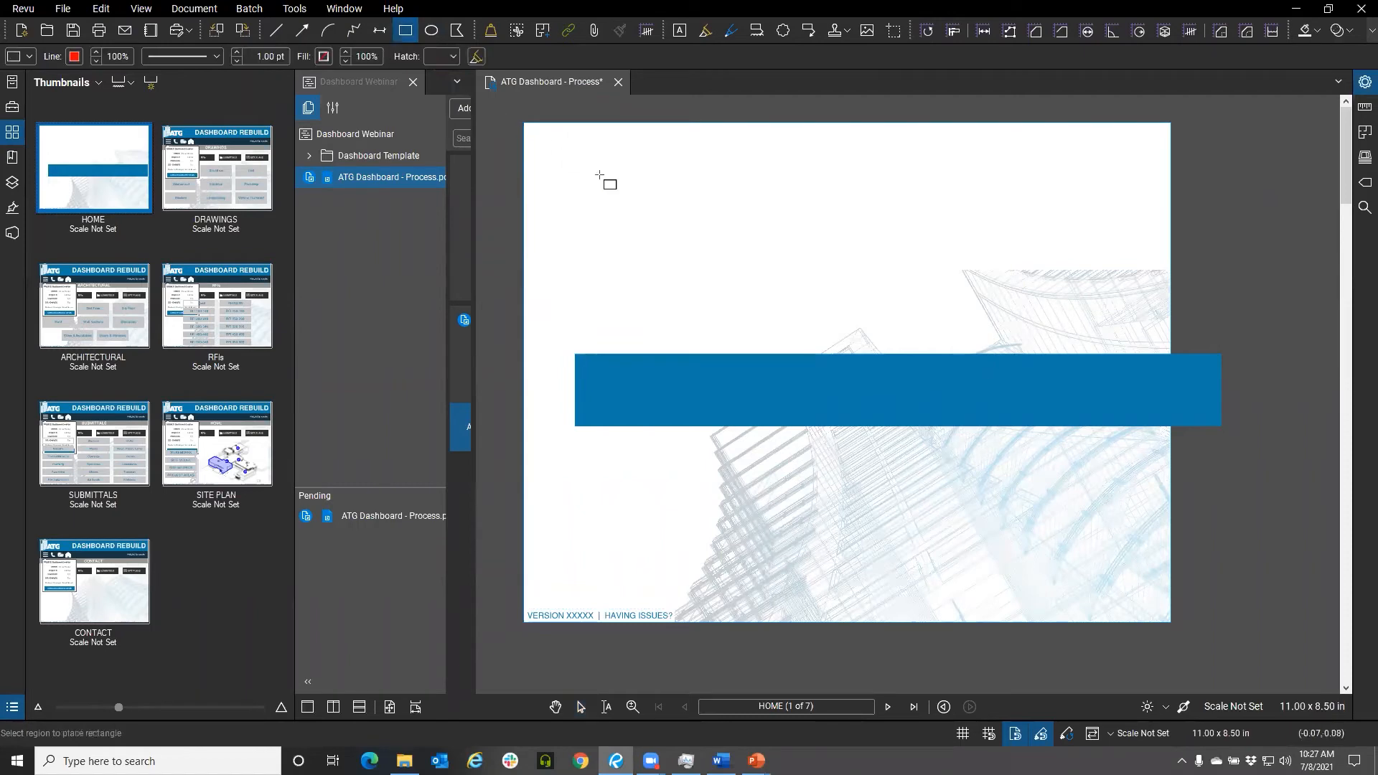
pyautogui.moveTo(575, 157); pyautogui.dragTo(1129, 234)
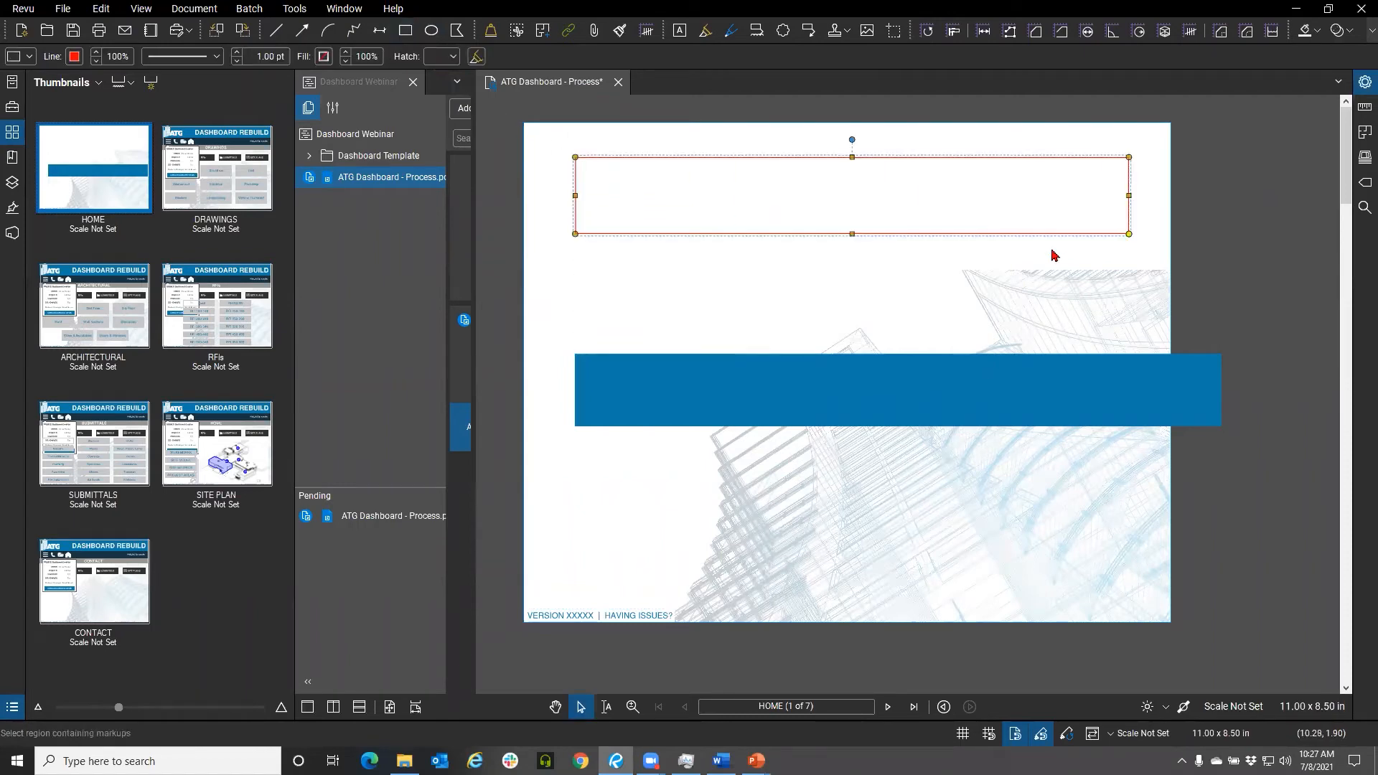
pyautogui.click(74, 56)
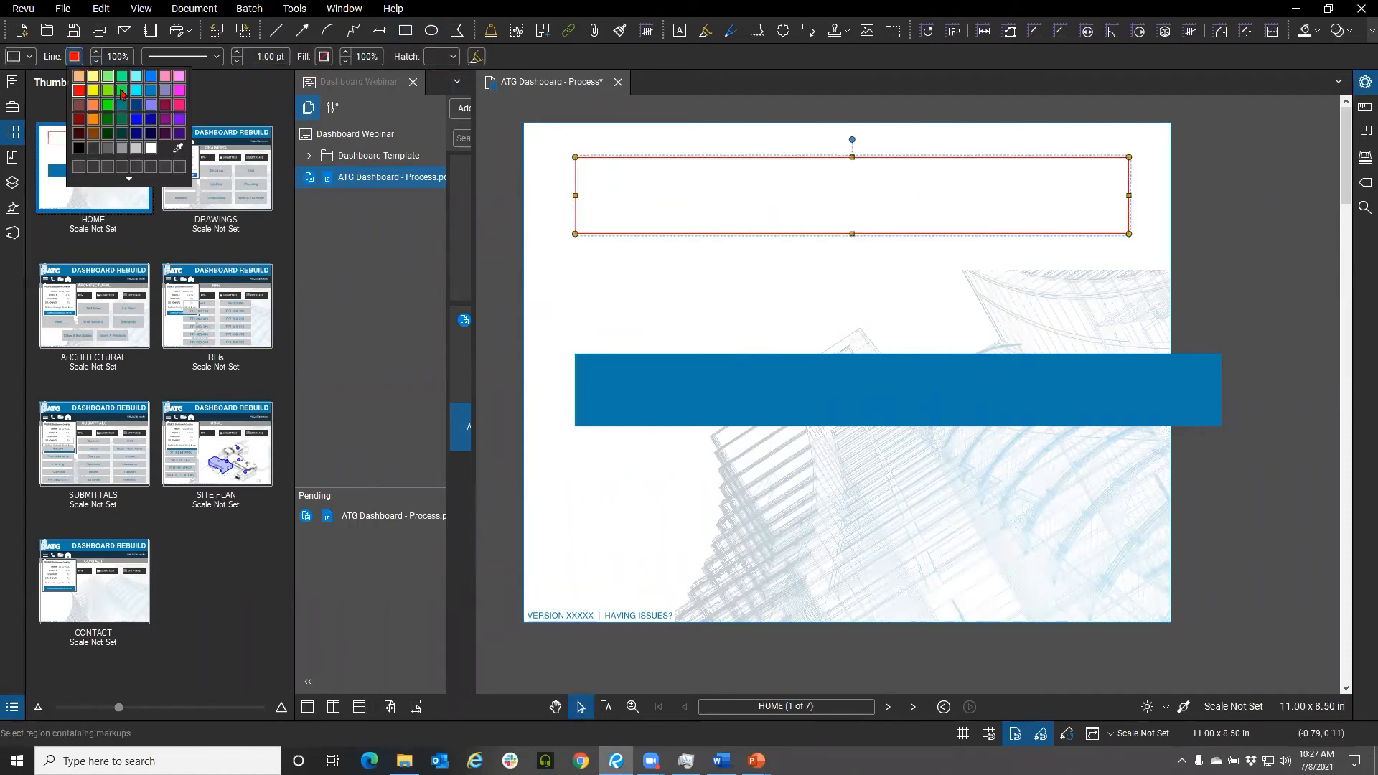
pyautogui.click(136, 107)
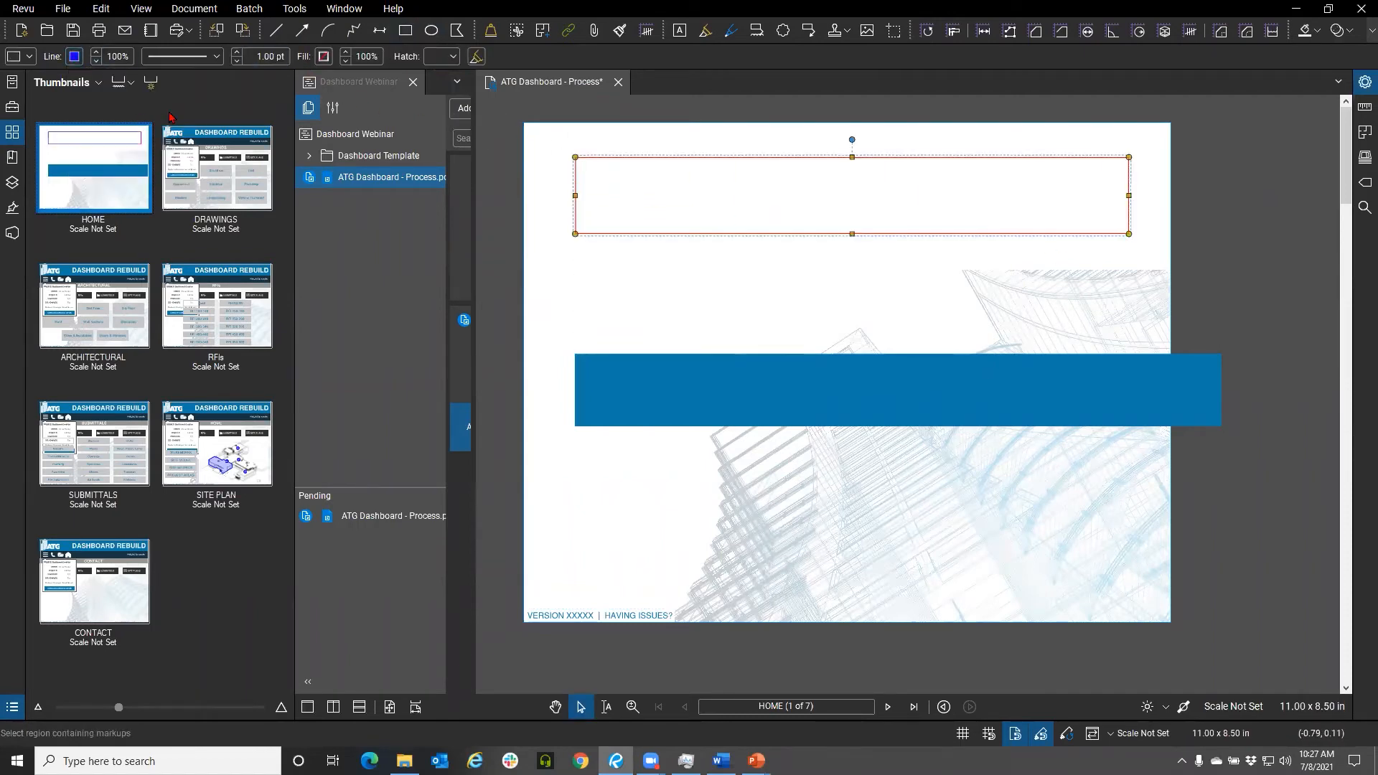
pyautogui.click(322, 58)
pyautogui.click(384, 120)
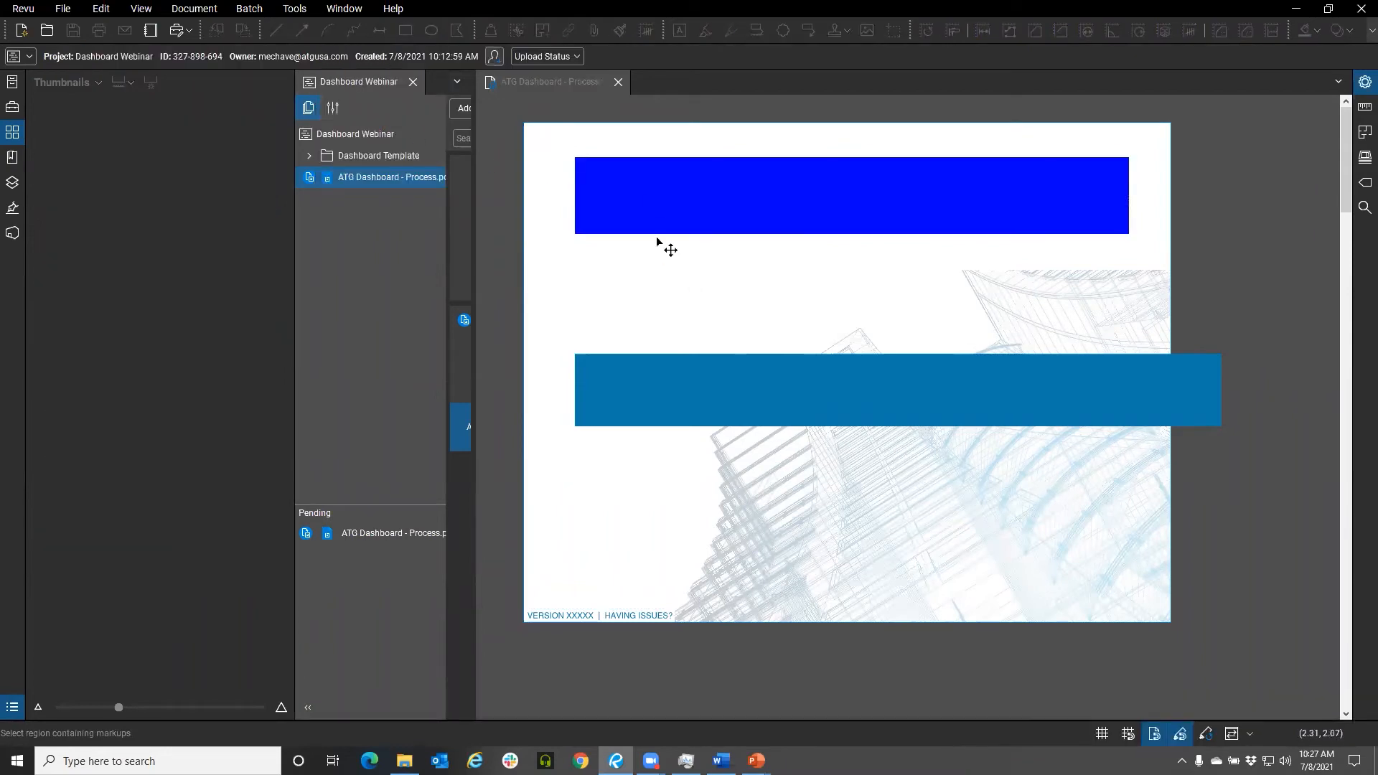
# Use the eyedropper to sample white for the rectangle's line and light gray for its fill
pyautogui.click(646, 203)
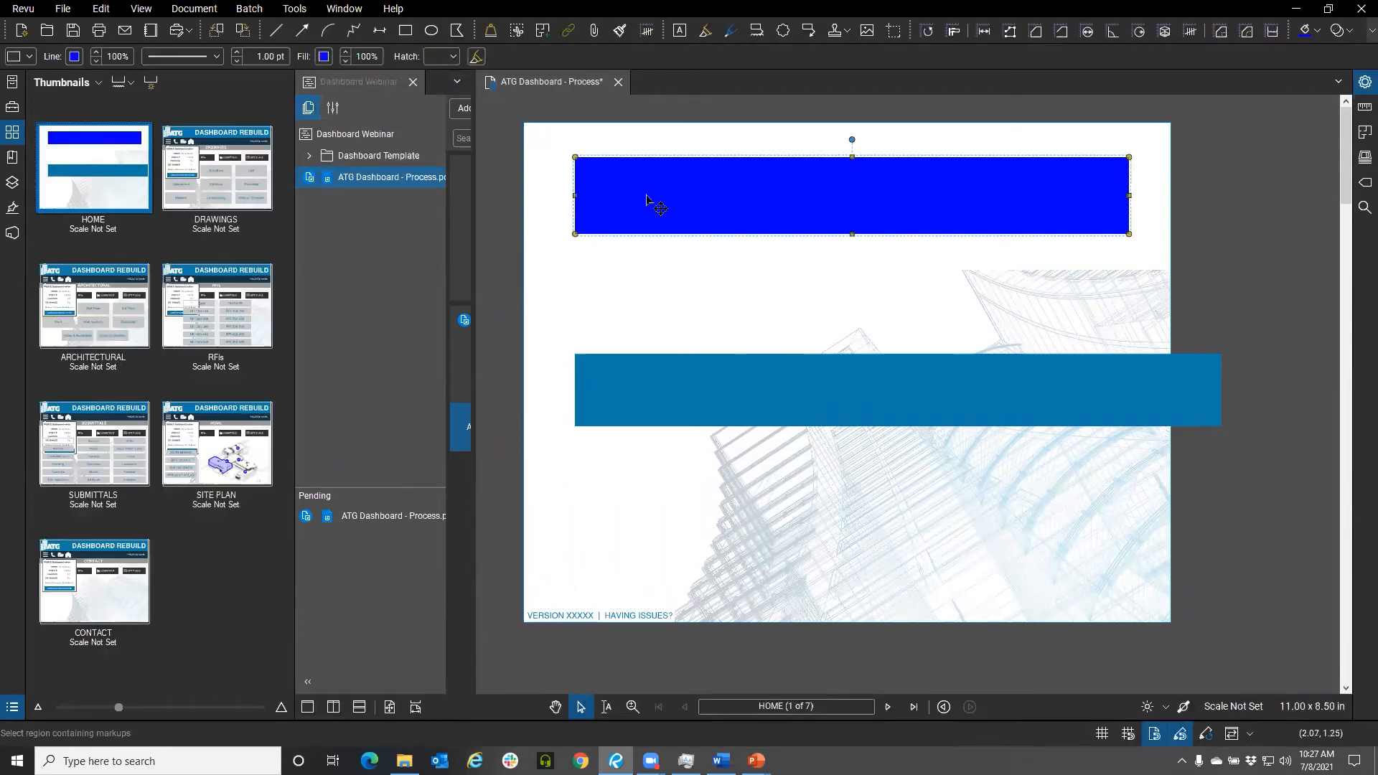
pyautogui.click(74, 57)
pyautogui.click(178, 150)
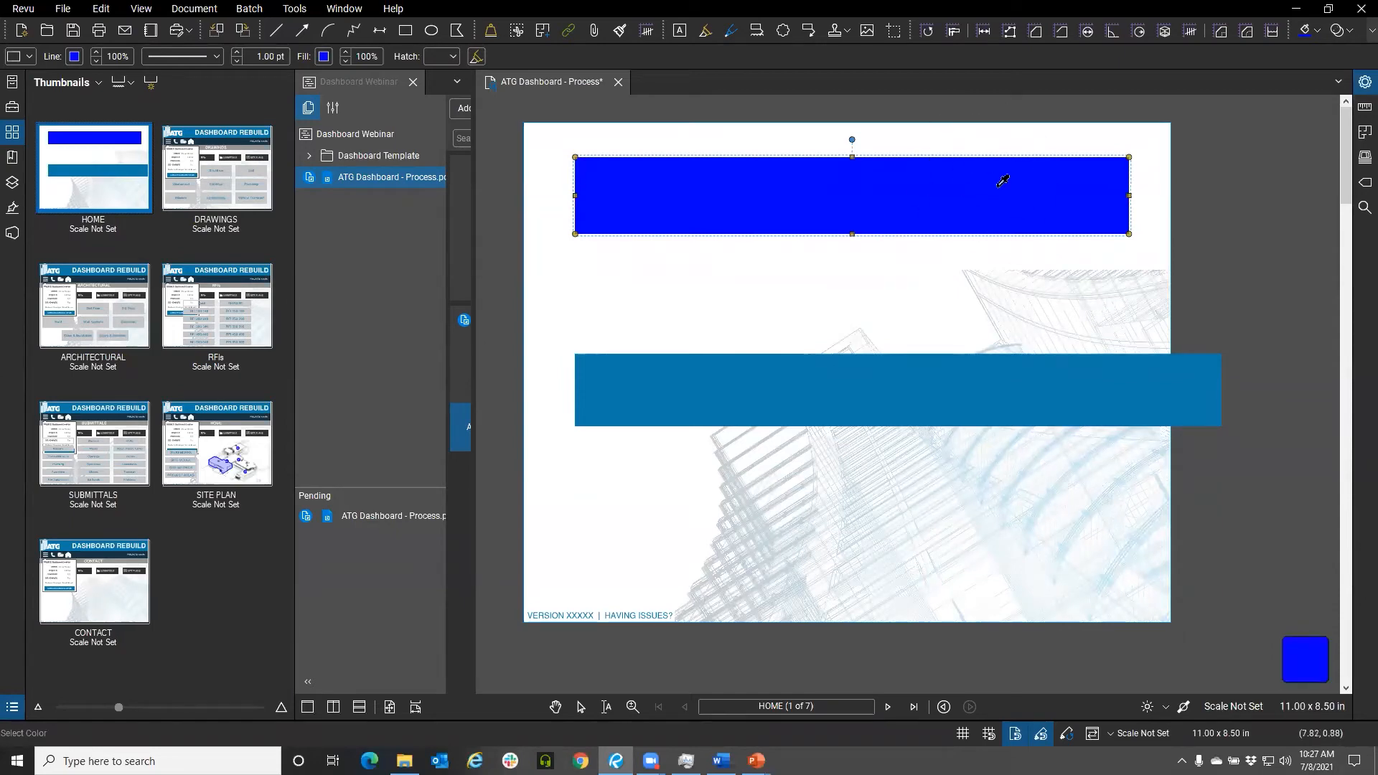
pyautogui.click(1106, 291)
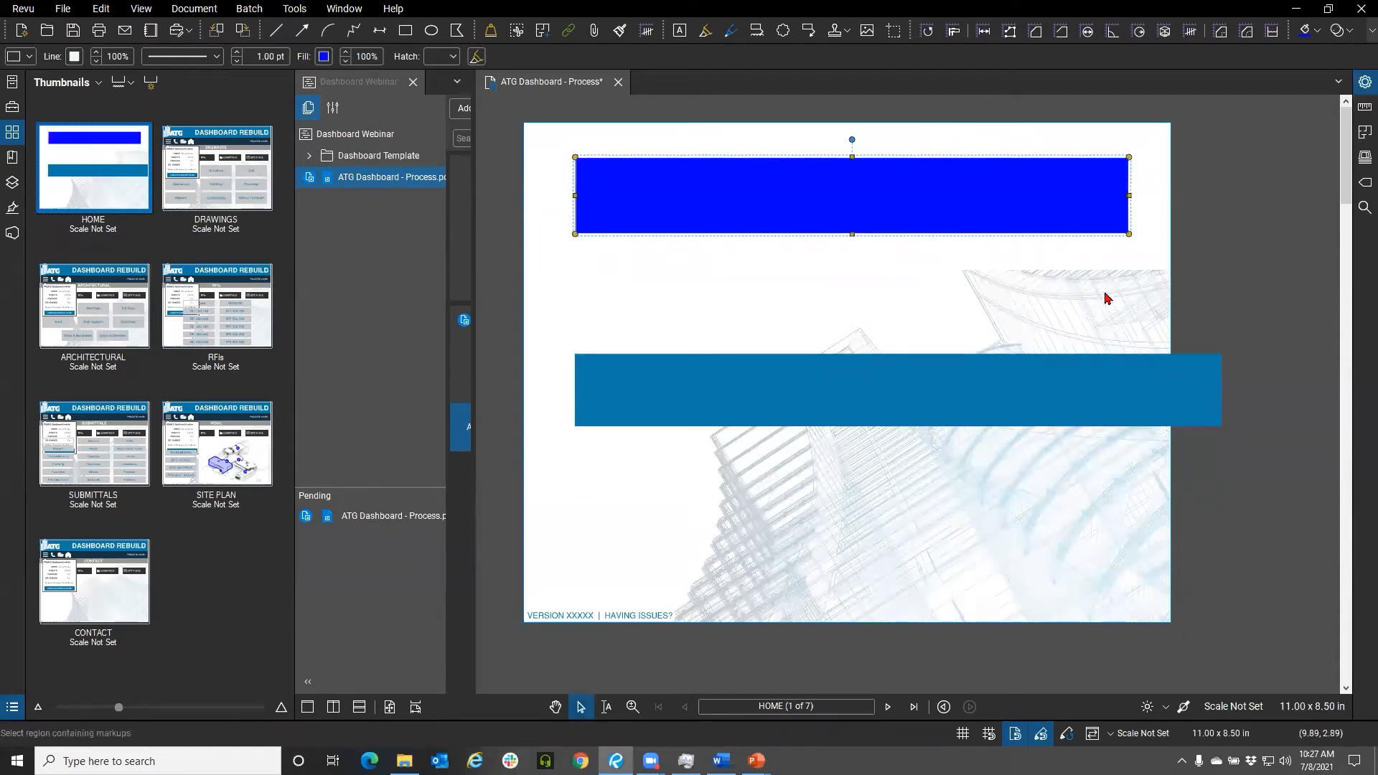
pyautogui.click(323, 56)
pyautogui.click(413, 156)
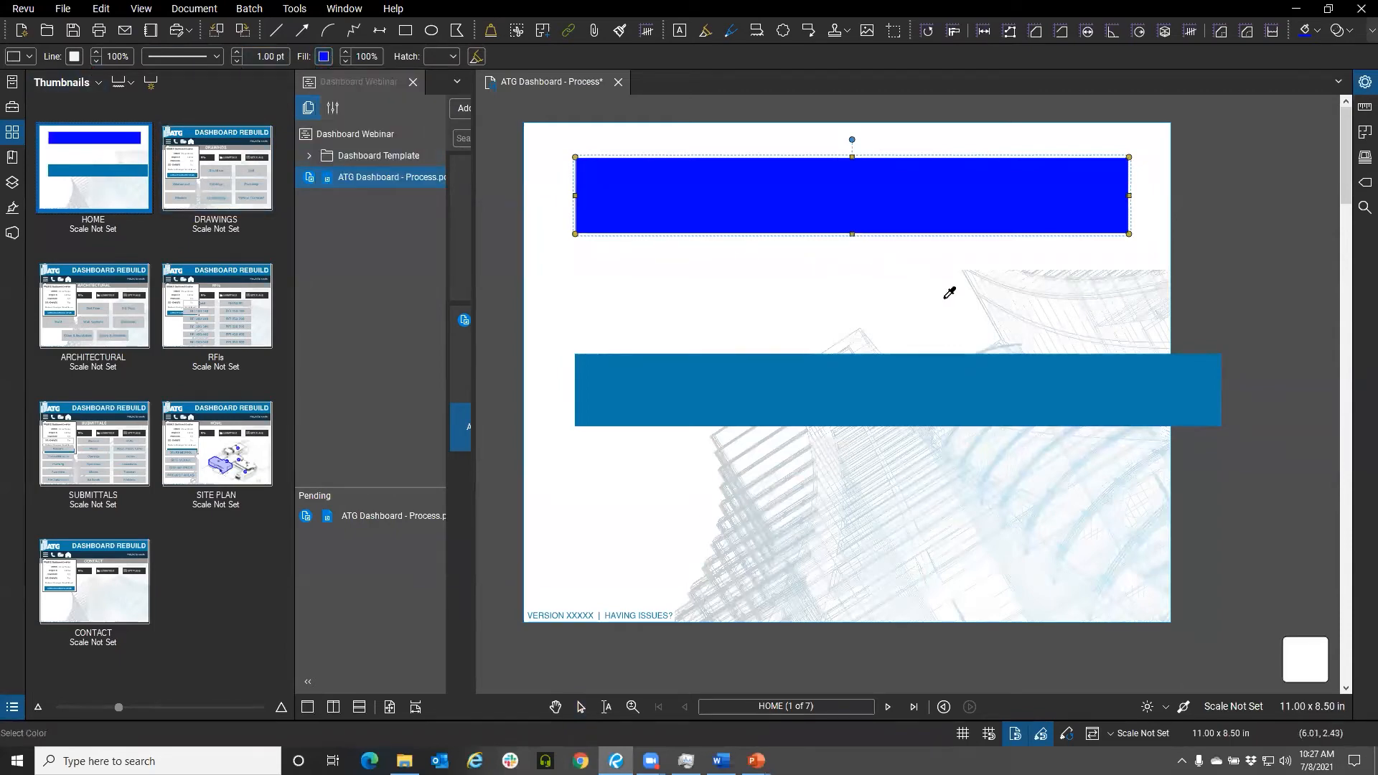
pyautogui.click(1019, 337)
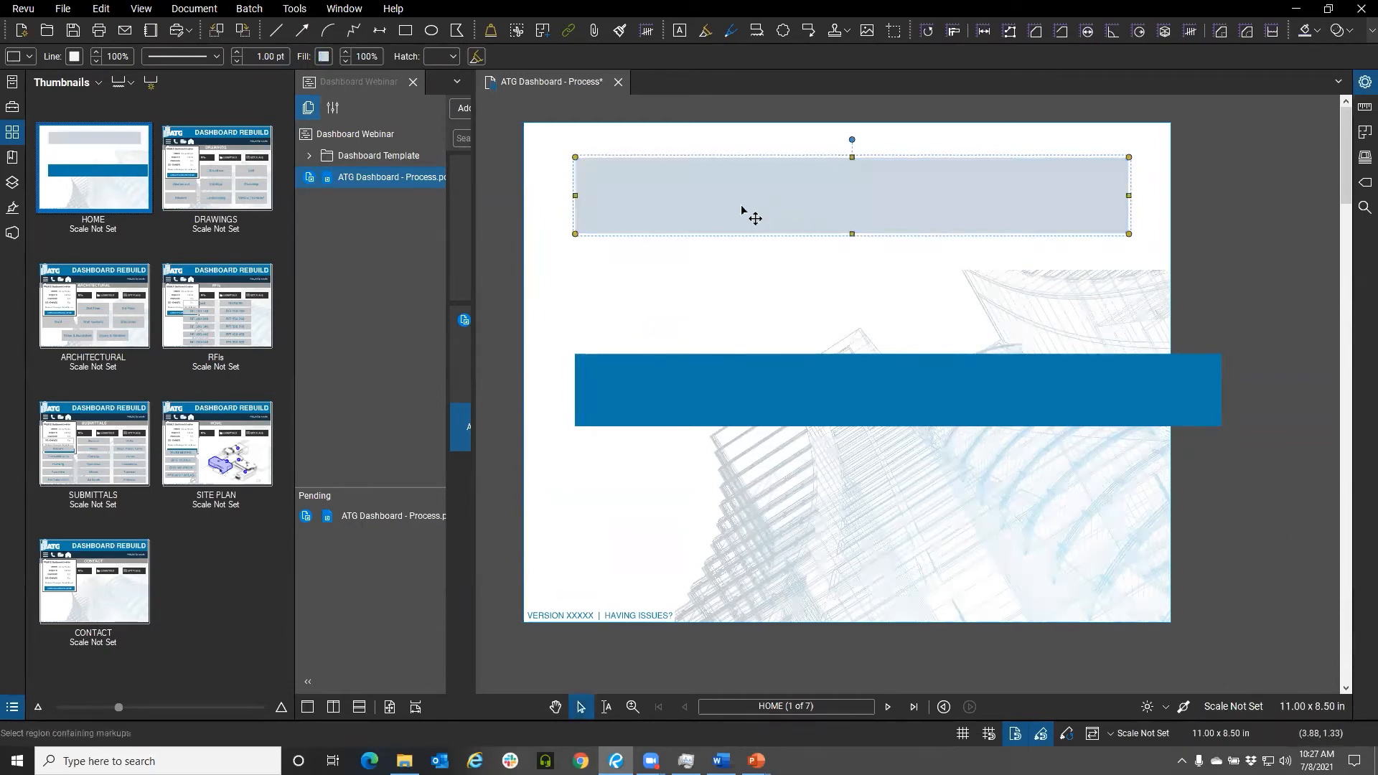
# Move the gray rectangle to the page's top edge and stretch it to the full page width
pyautogui.click(707, 258)
pyautogui.moveTo(678, 201); pyautogui.dragTo(627, 163)
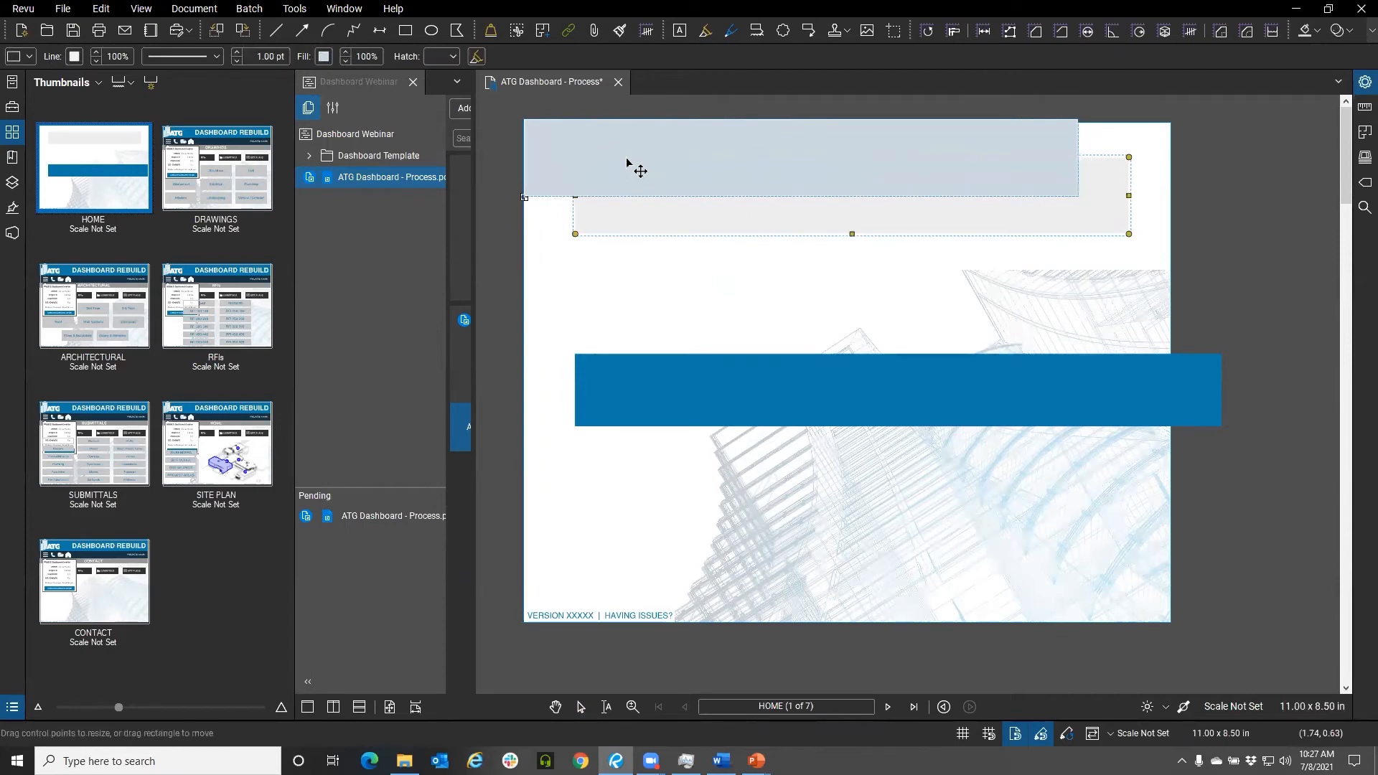
pyautogui.moveTo(1078, 157); pyautogui.dragTo(1171, 157)
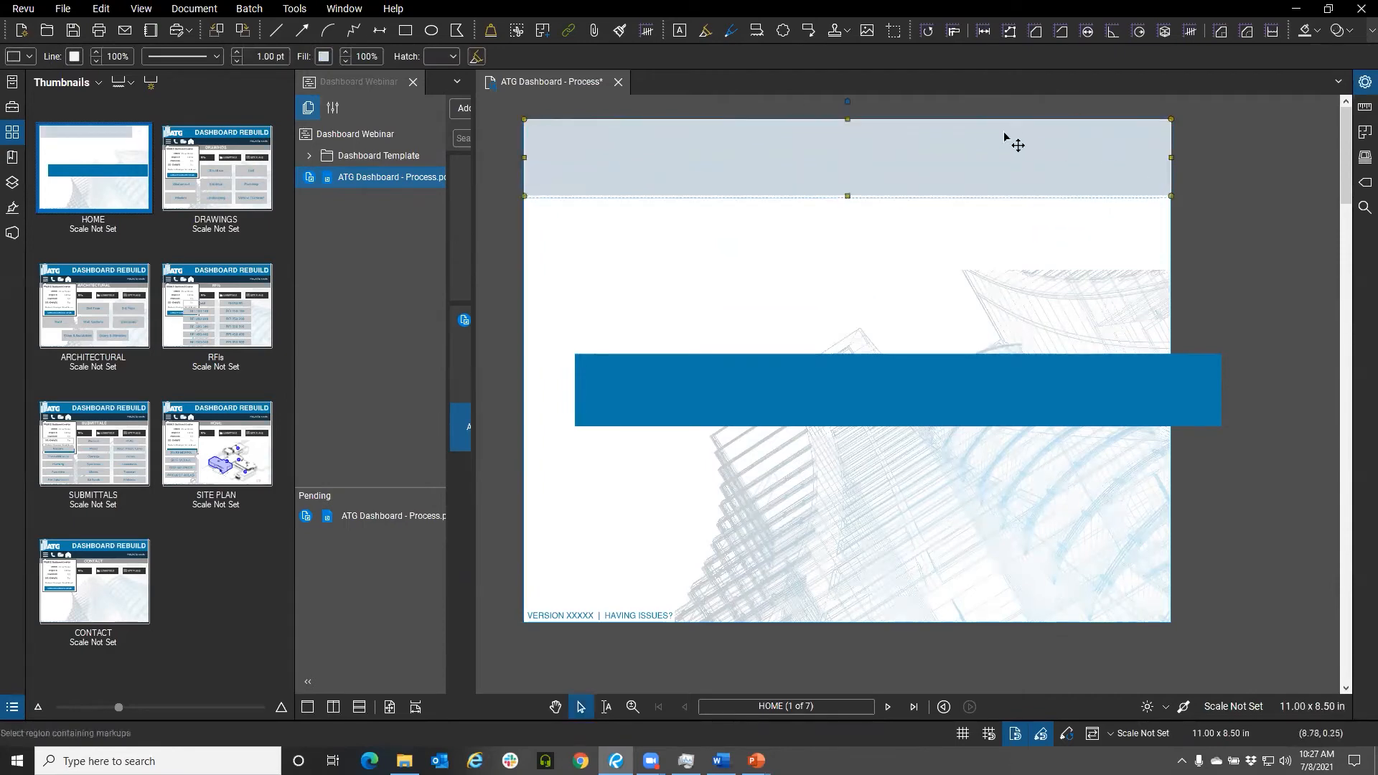
# Move the blue bar up directly beneath the gray header rectangle
pyautogui.click(883, 280)
pyautogui.moveTo(829, 396); pyautogui.dragTo(782, 236)
pyautogui.click(1024, 359)
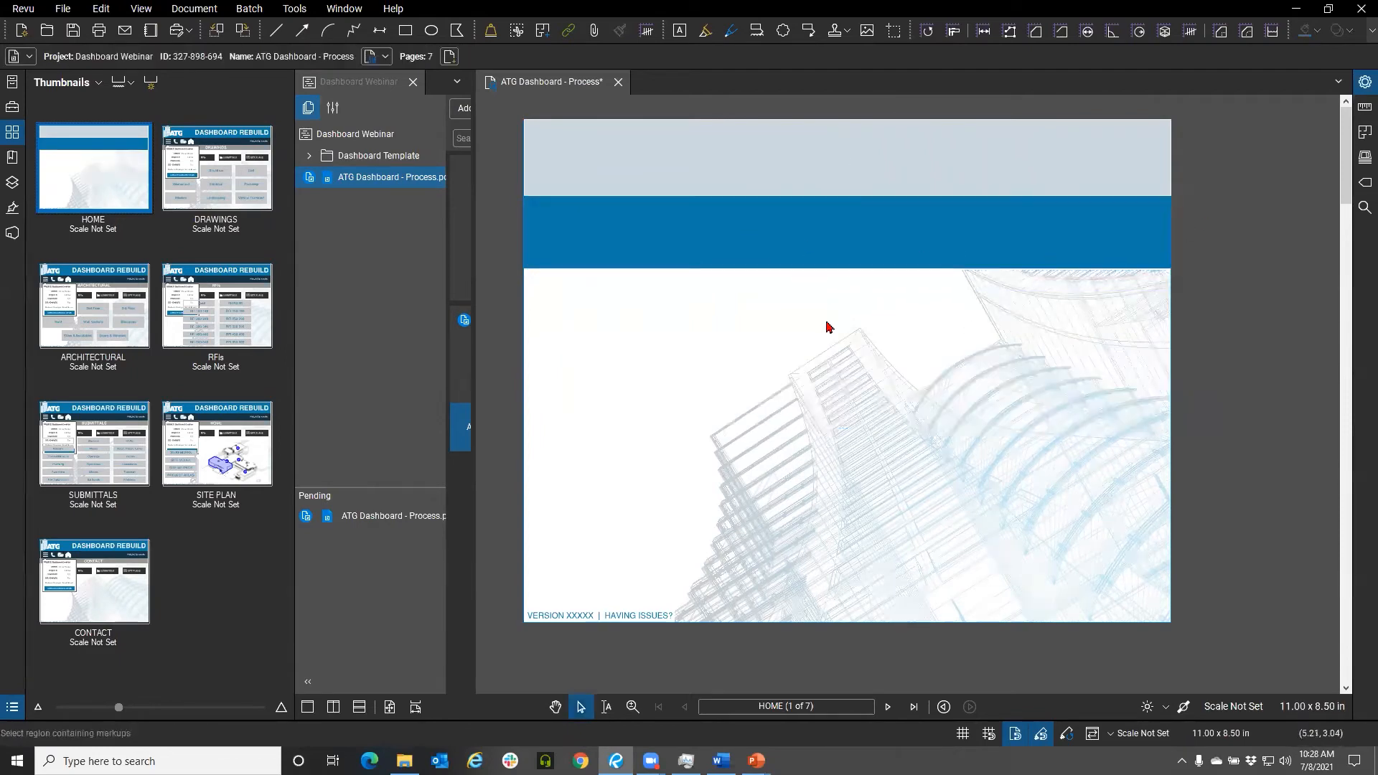
# Add a text box reading "Dashboard Example" inside the gray header
pyautogui.click(679, 31)
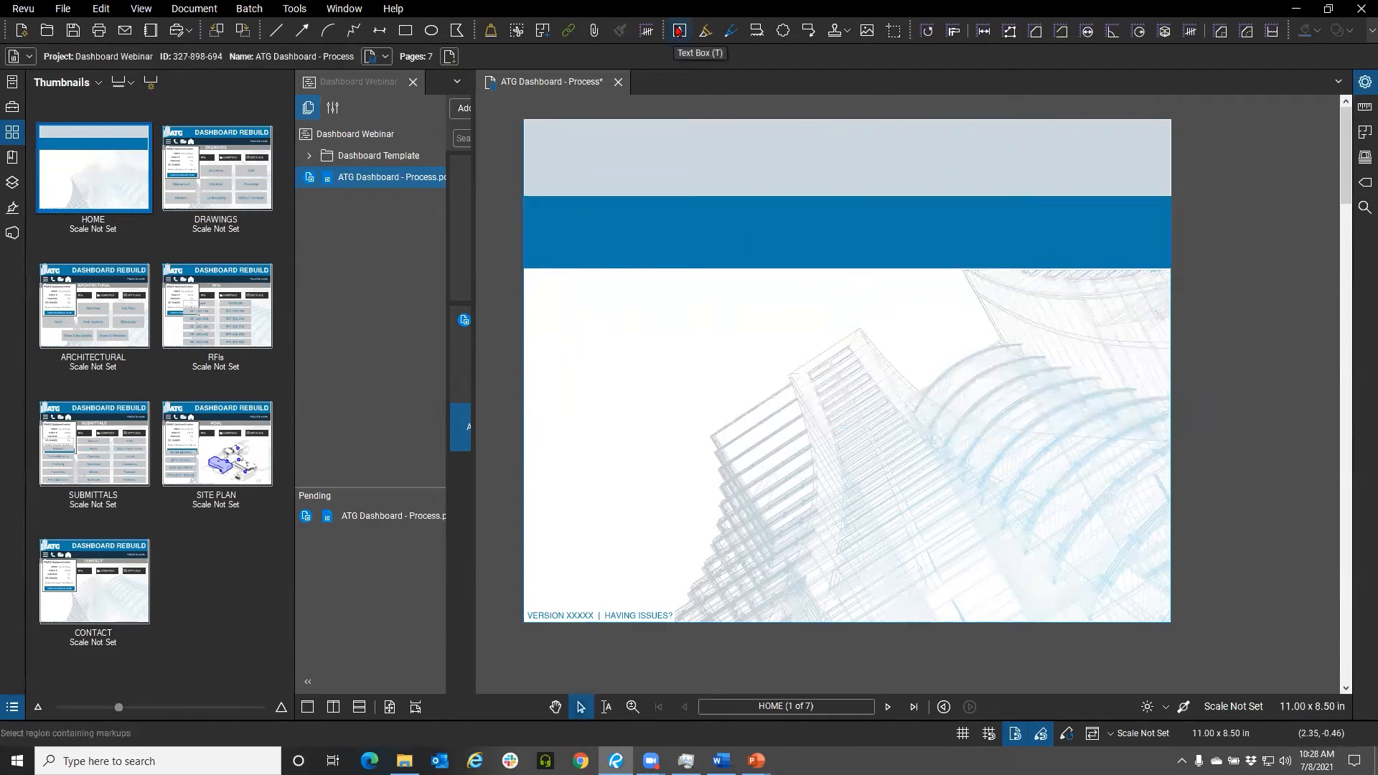
pyautogui.moveTo(678, 137); pyautogui.dragTo(1131, 186)
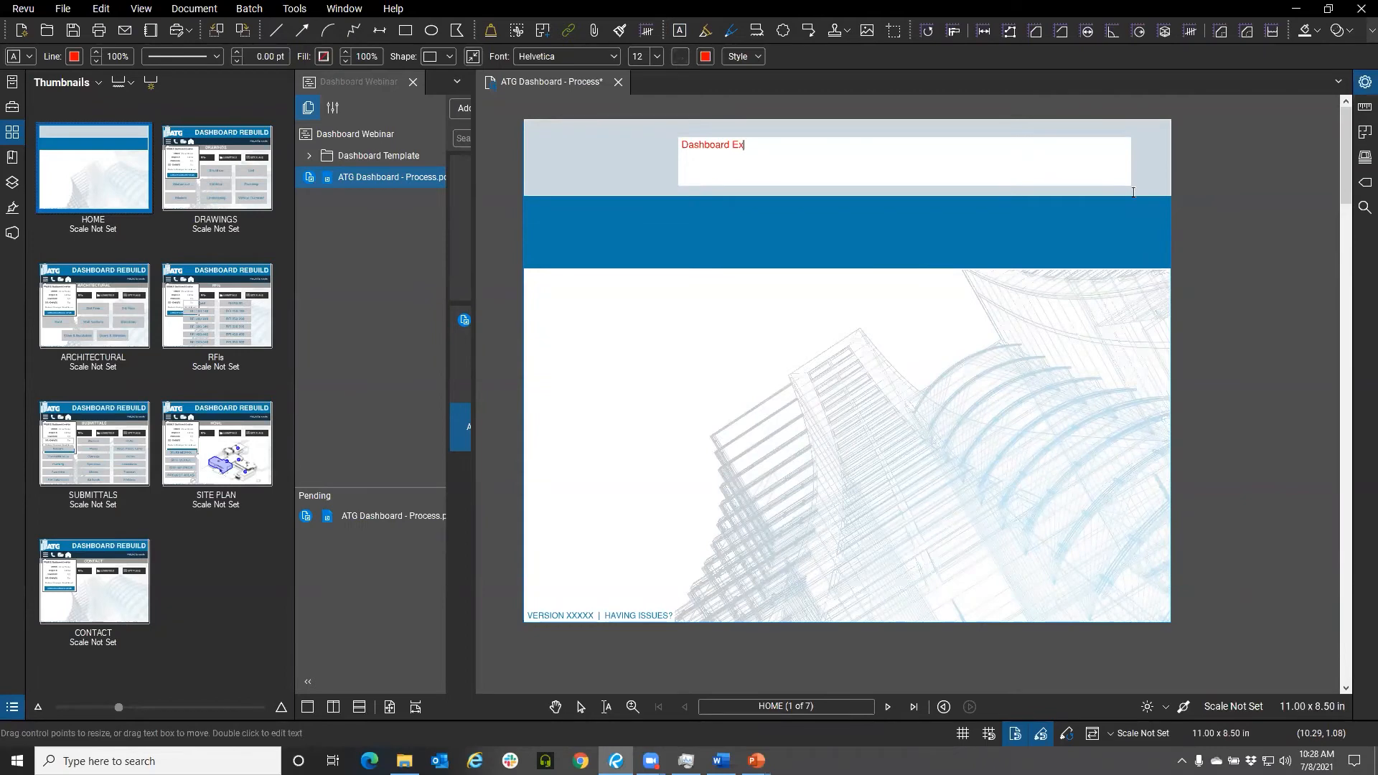
pyautogui.press('Escape')
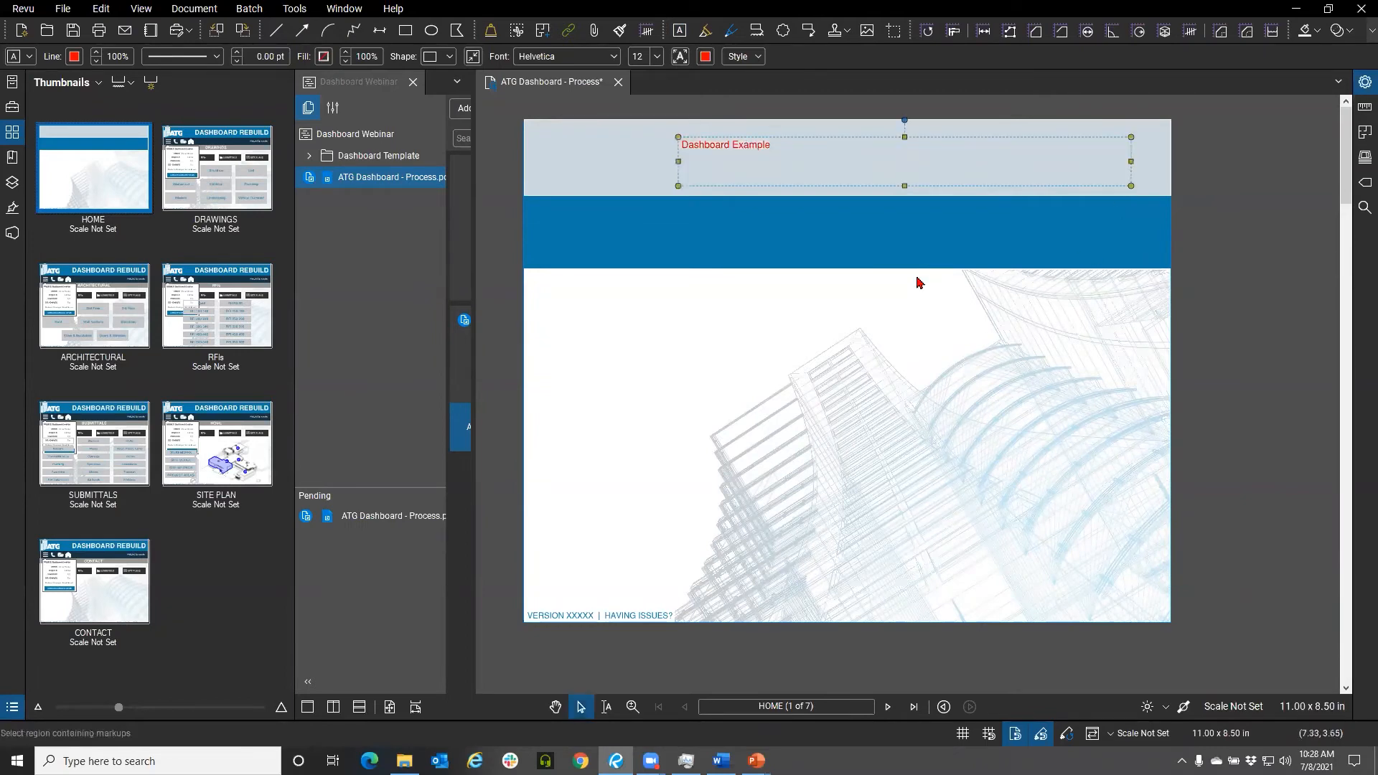
# Increase the font size of the Dashboard Example text
pyautogui.click(656, 56)
pyautogui.click(640, 195)
pyautogui.click(734, 359)
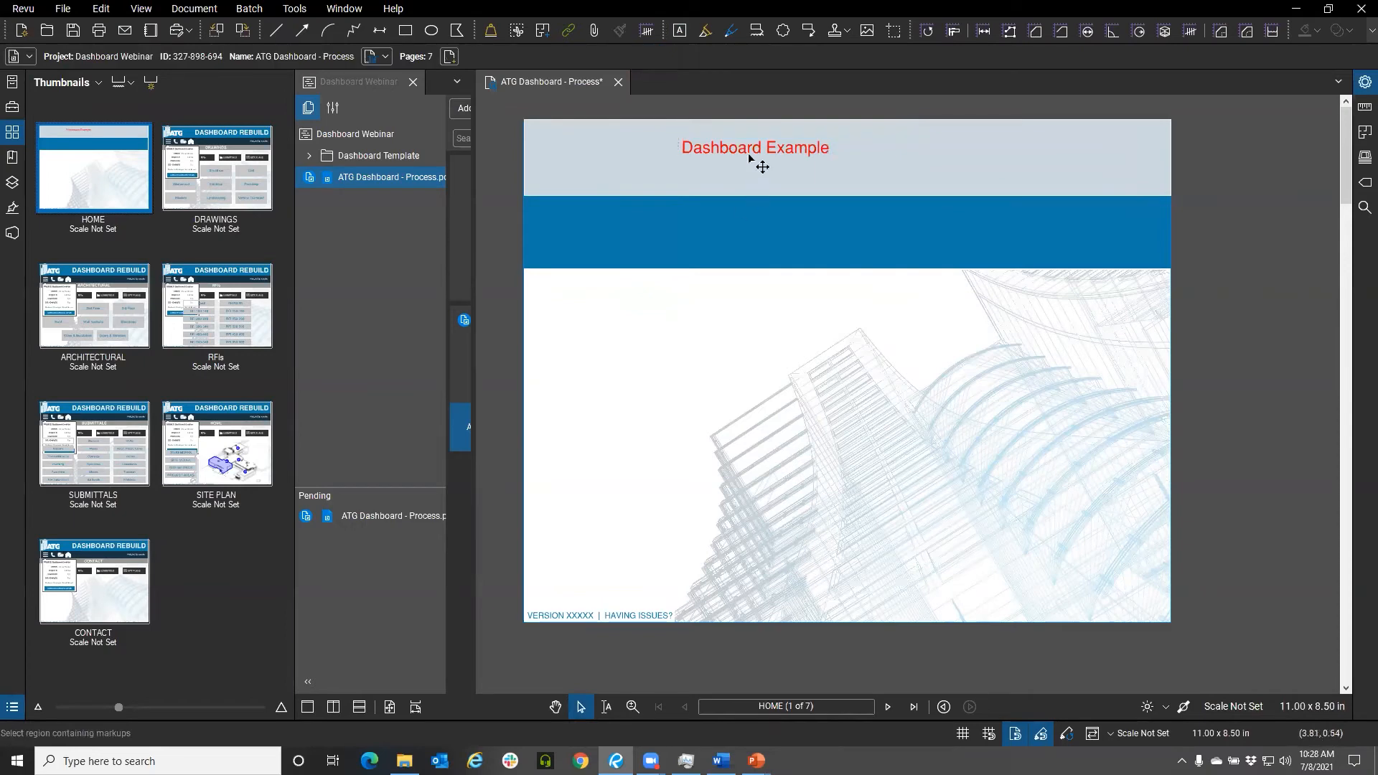
# On the DRAWINGS page, move the Mechanical button beside the page and add it to the My Tools tool chest
pyautogui.click(189, 185)
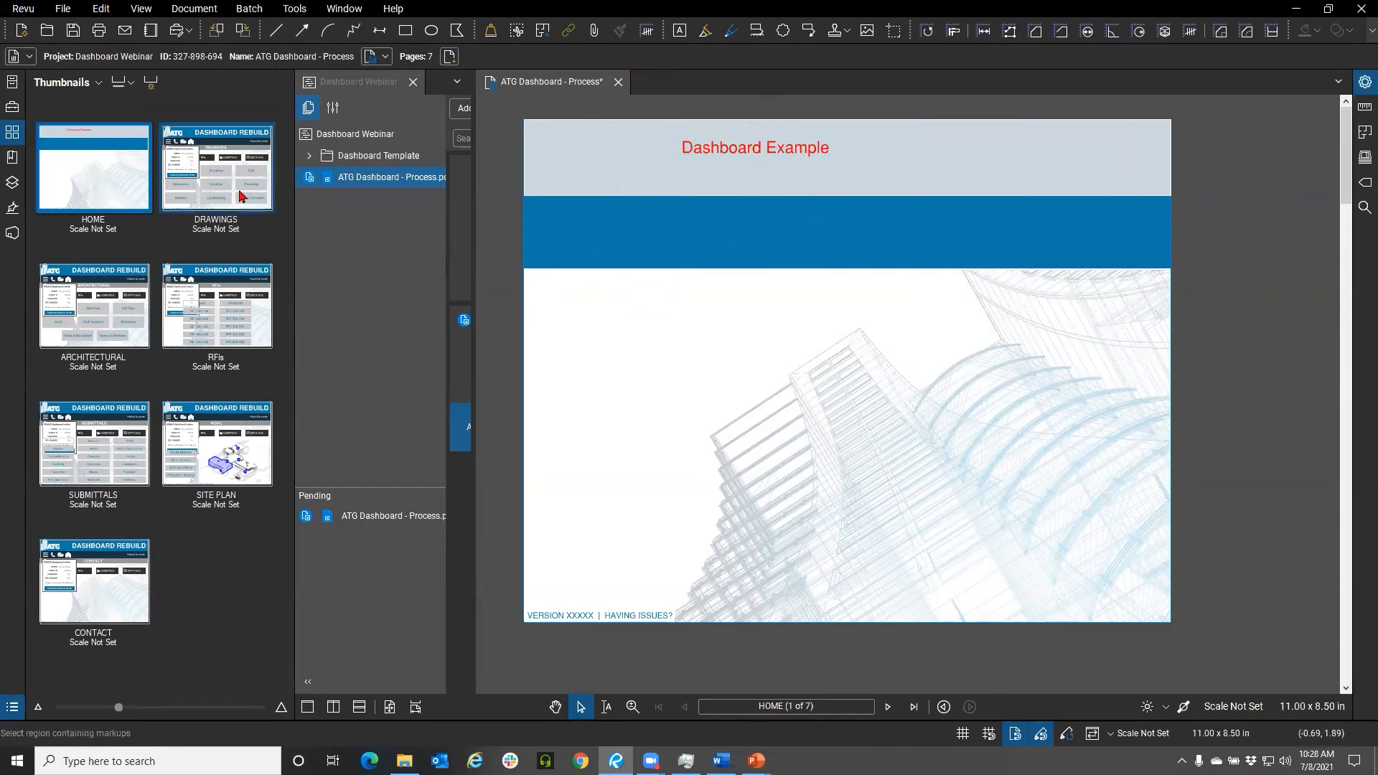
pyautogui.moveTo(700, 488); pyautogui.dragTo(1250, 301)
pyautogui.rightClick(1251, 301)
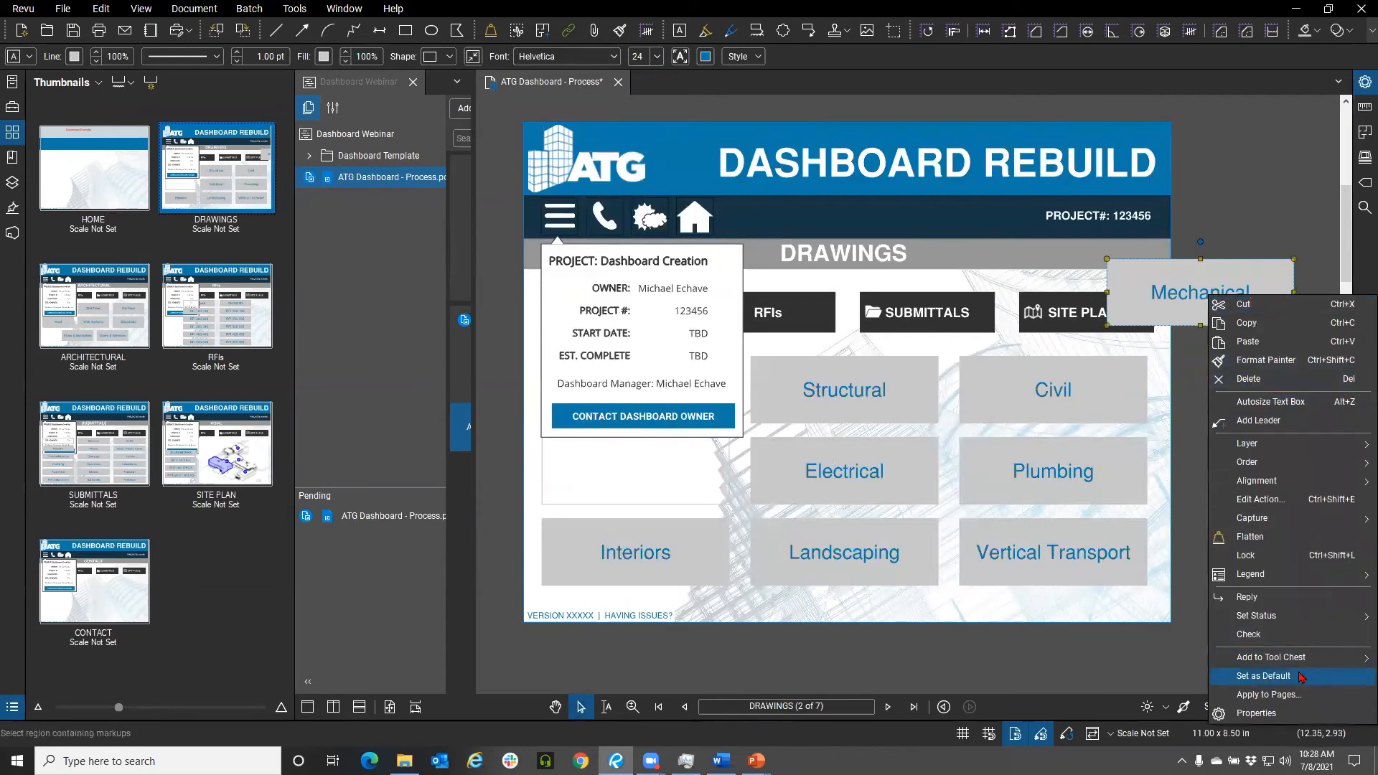
pyautogui.moveTo(1300, 661)
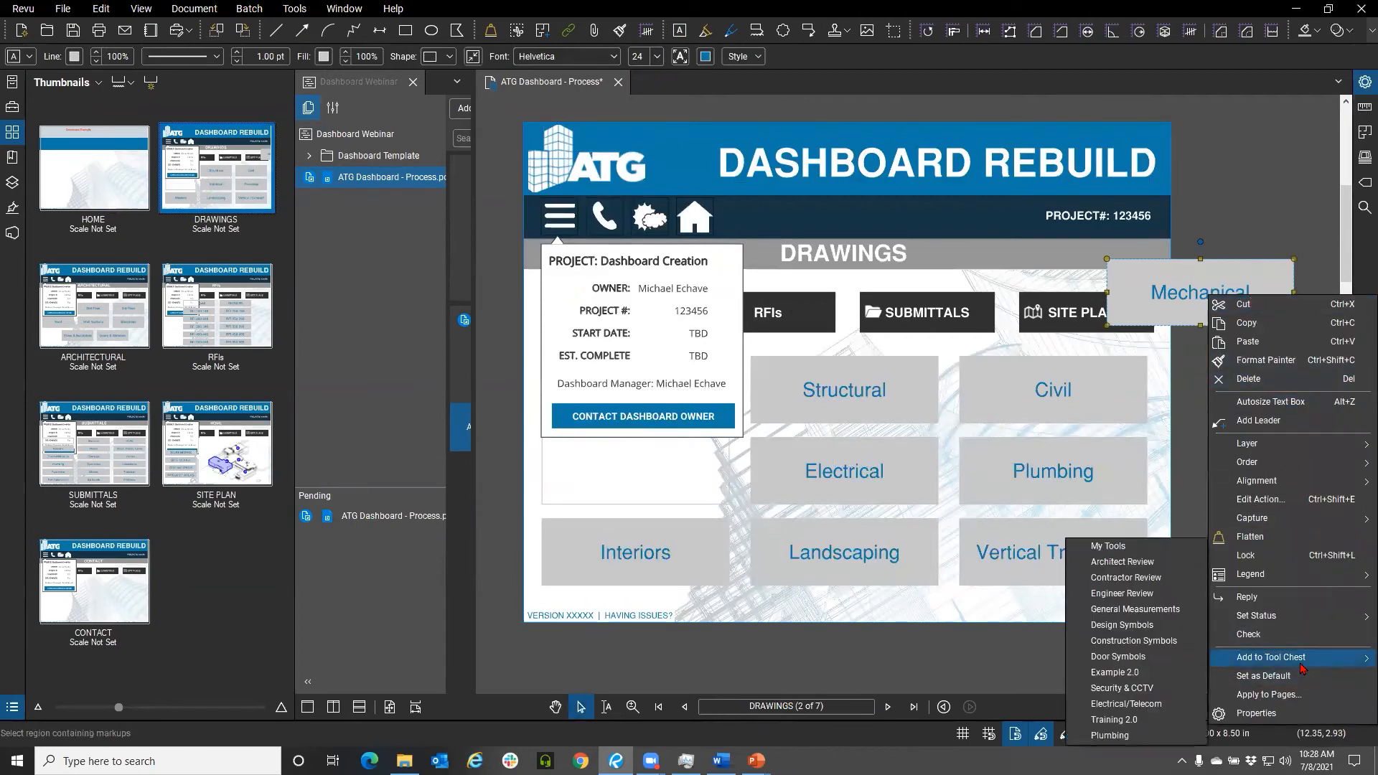
pyautogui.click(1098, 546)
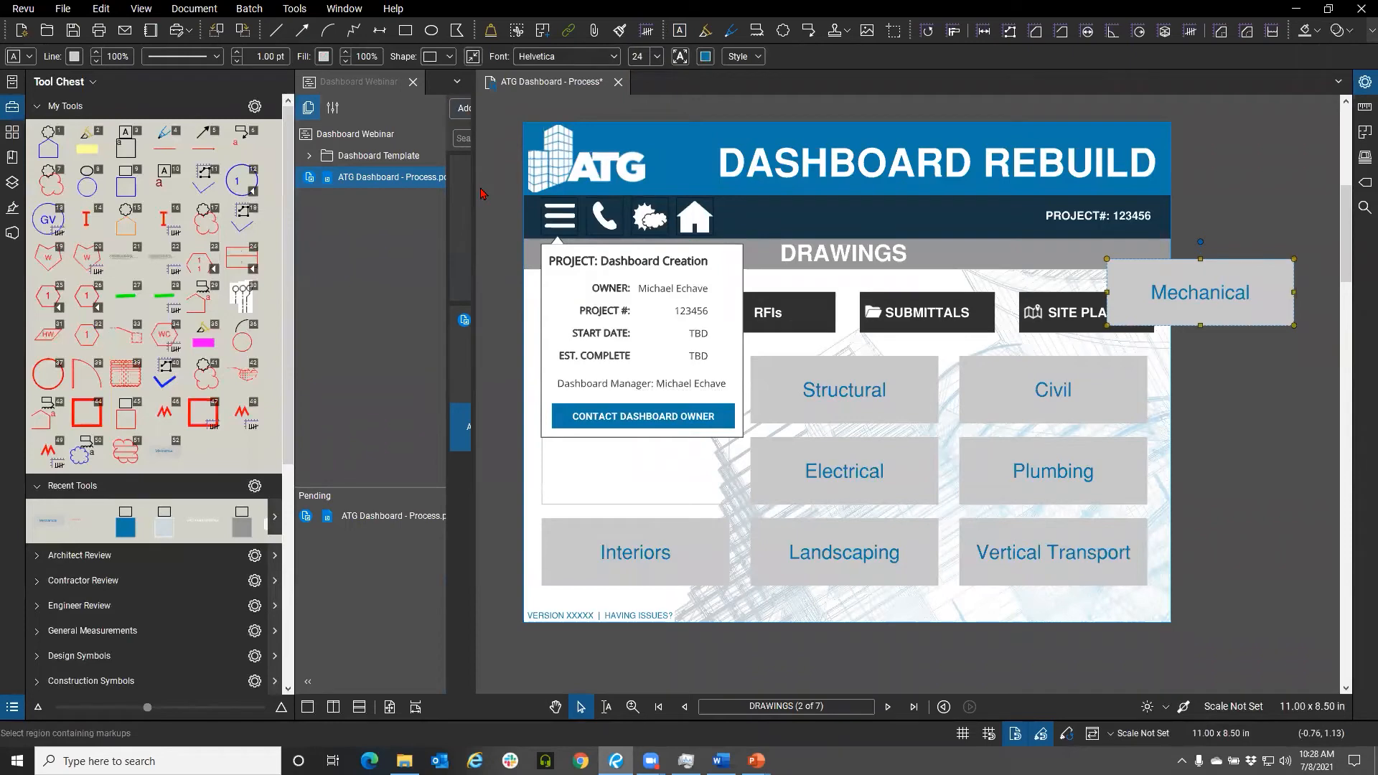
# On the HOME page, place the saved Mechanical button from Recent Tools and move it just below the blue bar near the left edge
pyautogui.click(678, 104)
pyautogui.click(16, 132)
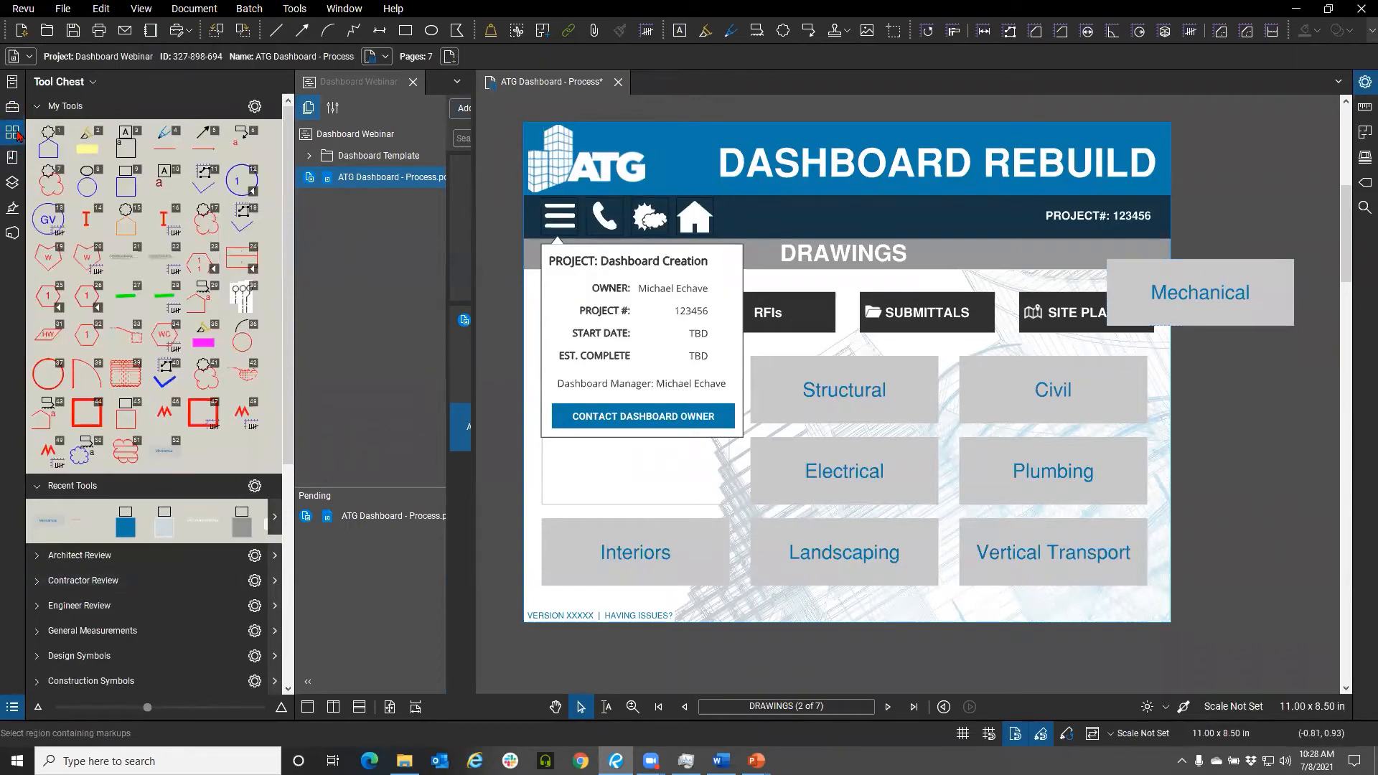
pyautogui.click(84, 133)
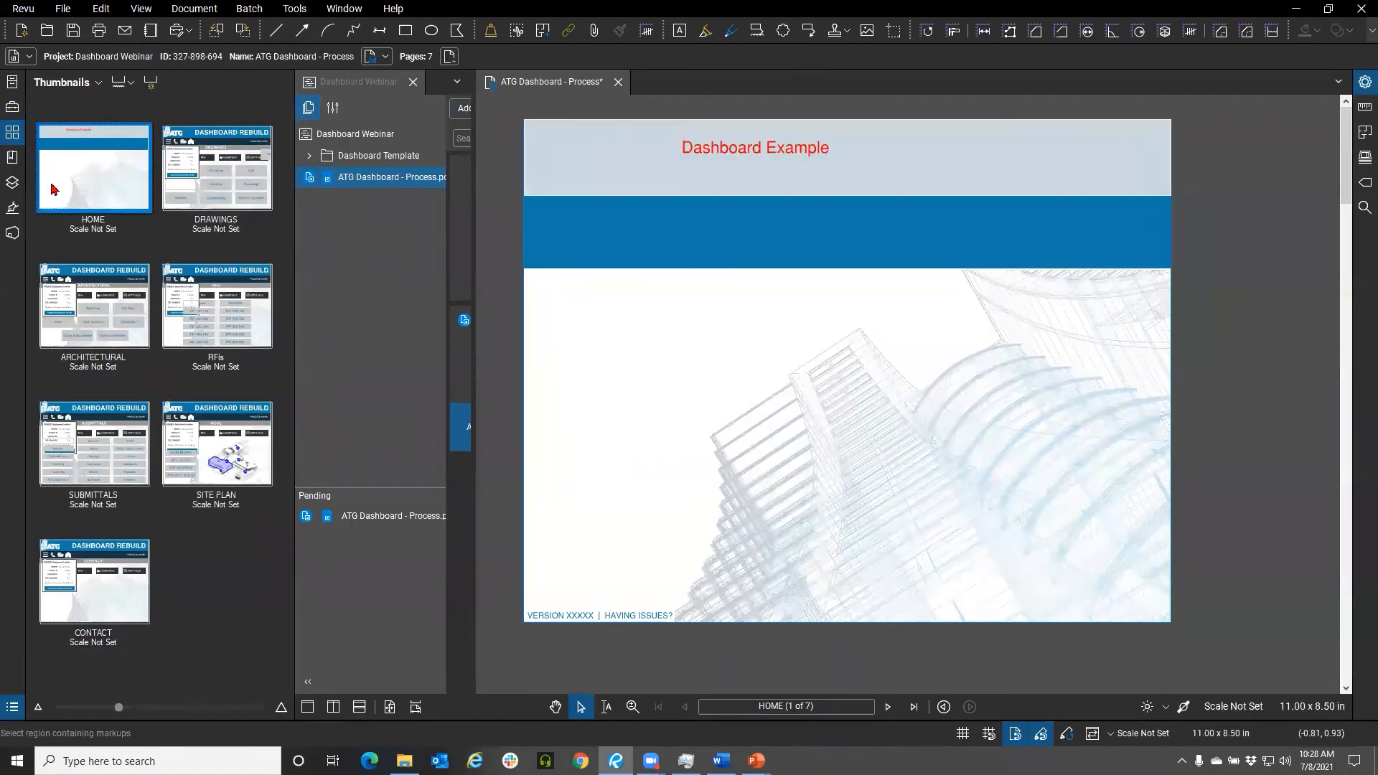
pyautogui.click(12, 106)
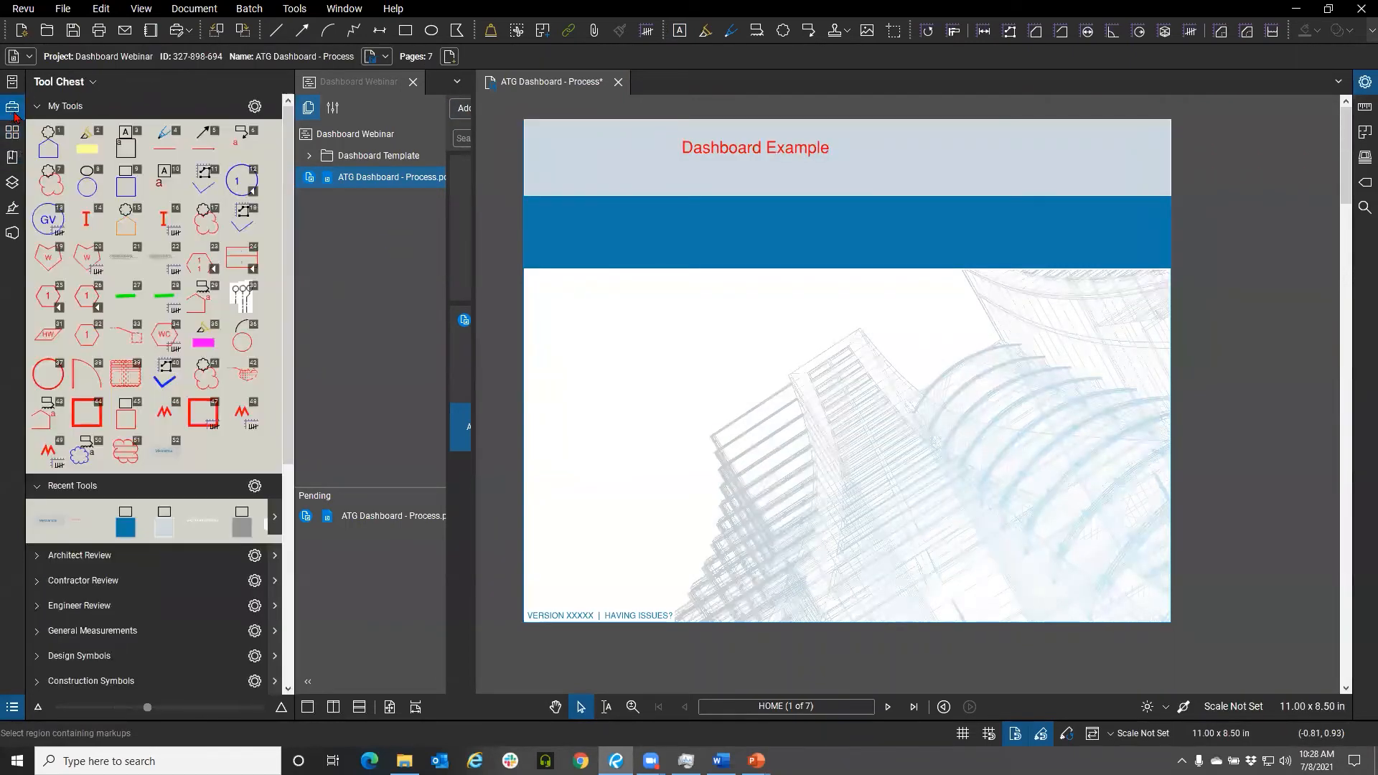
pyautogui.click(55, 522)
pyautogui.click(680, 353)
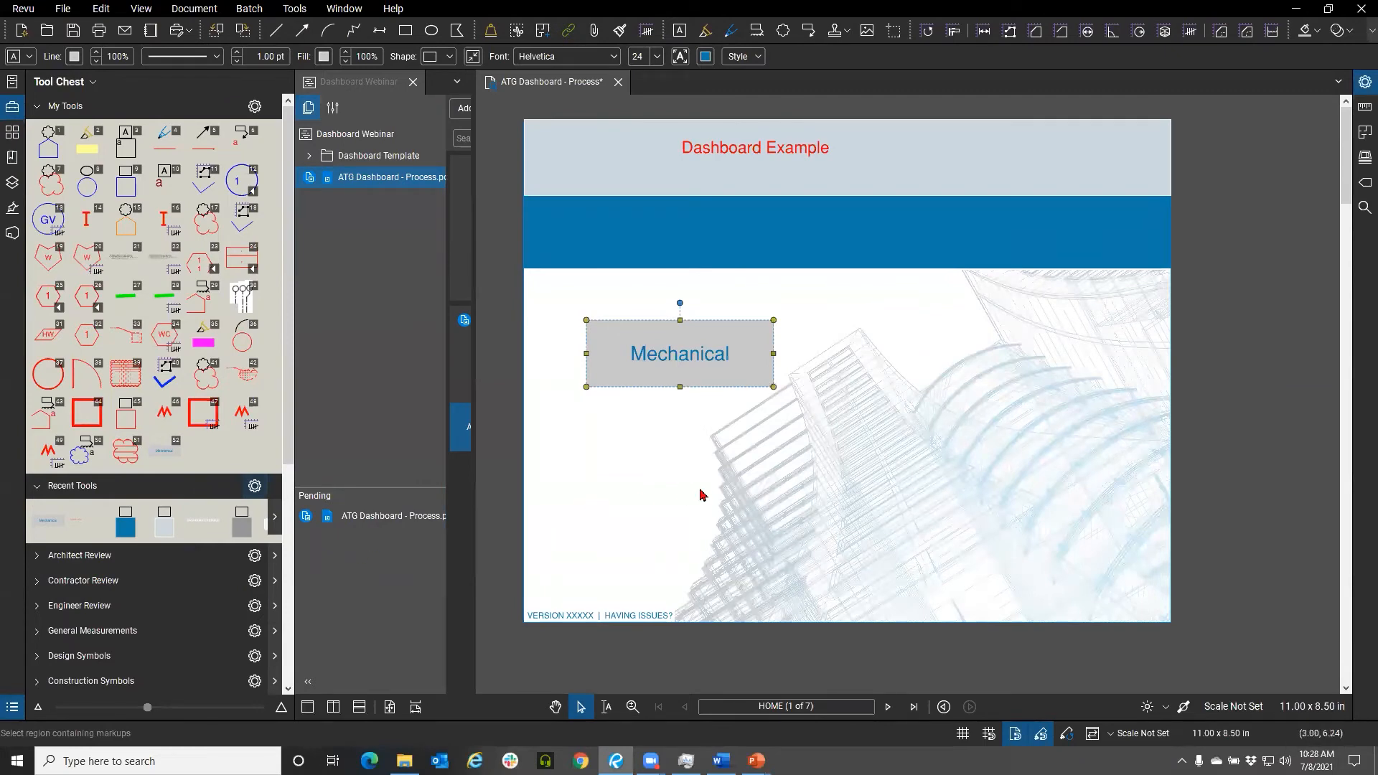
pyautogui.click(143, 588)
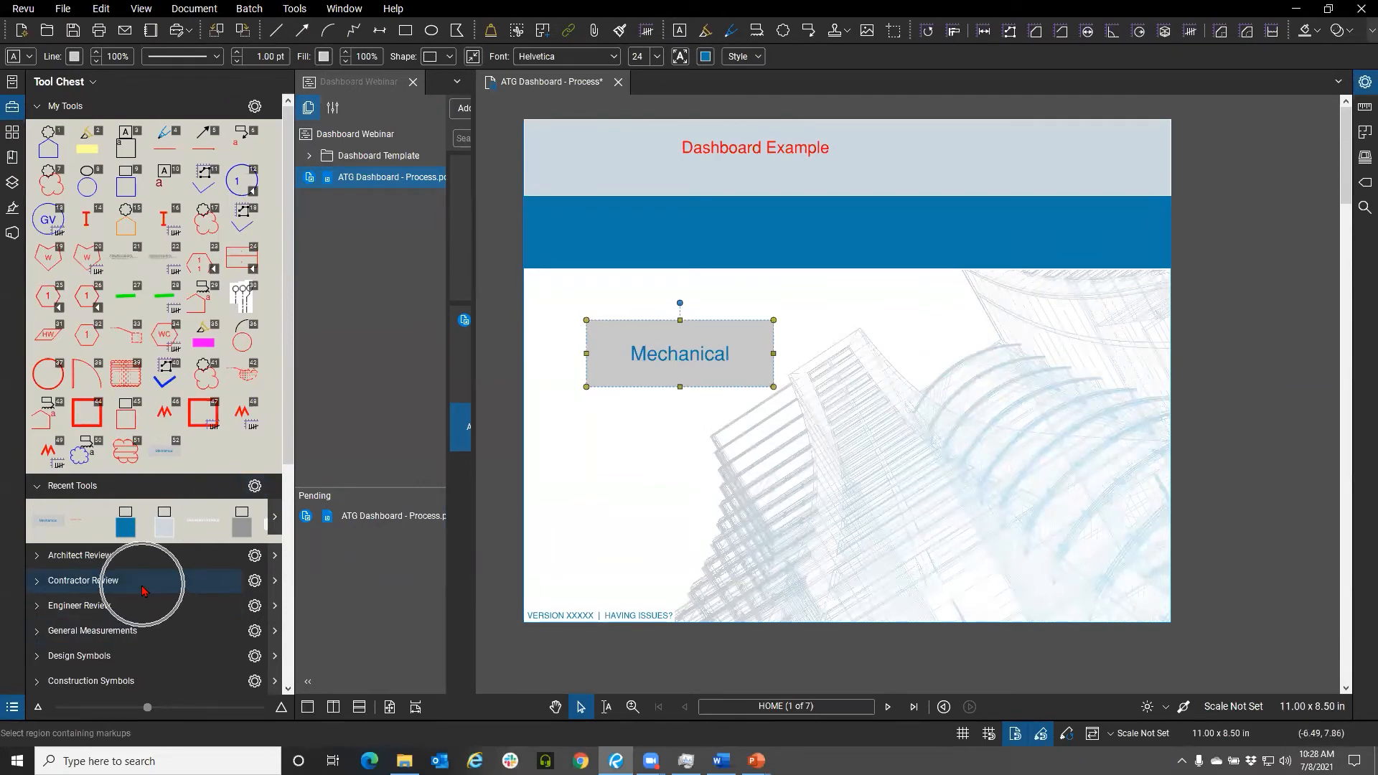
pyautogui.moveTo(646, 357); pyautogui.dragTo(603, 337)
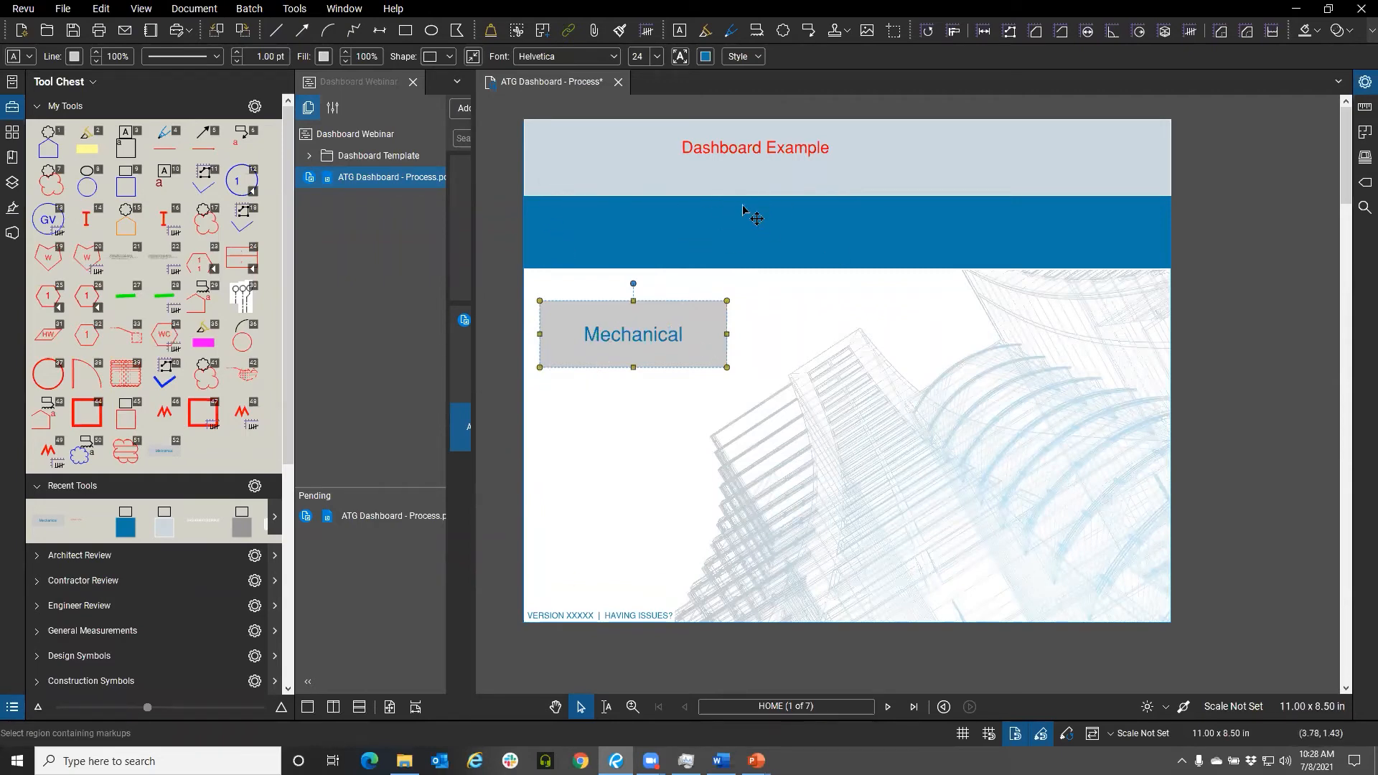
# On the DRAWINGS page, delete all discipline buttons and the version footer text
pyautogui.click(16, 132)
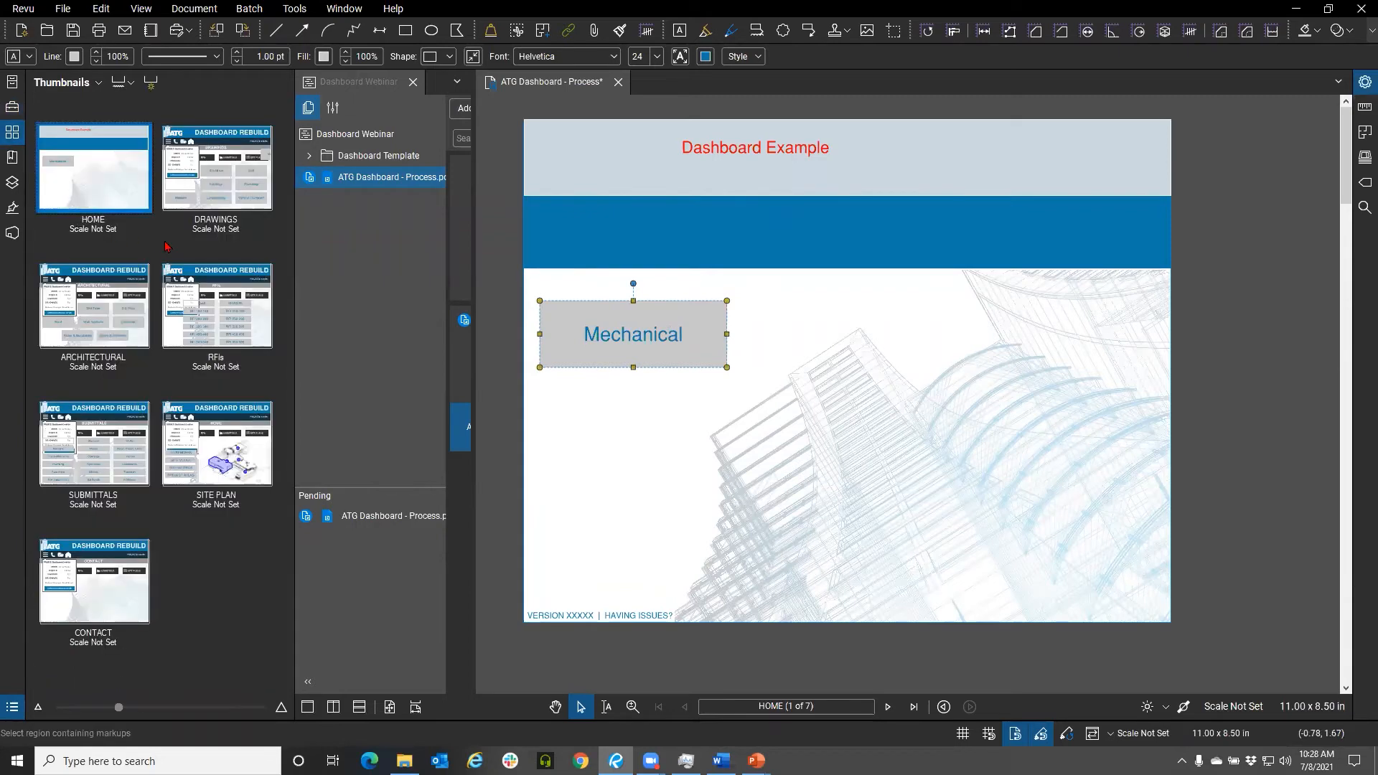
pyautogui.click(225, 172)
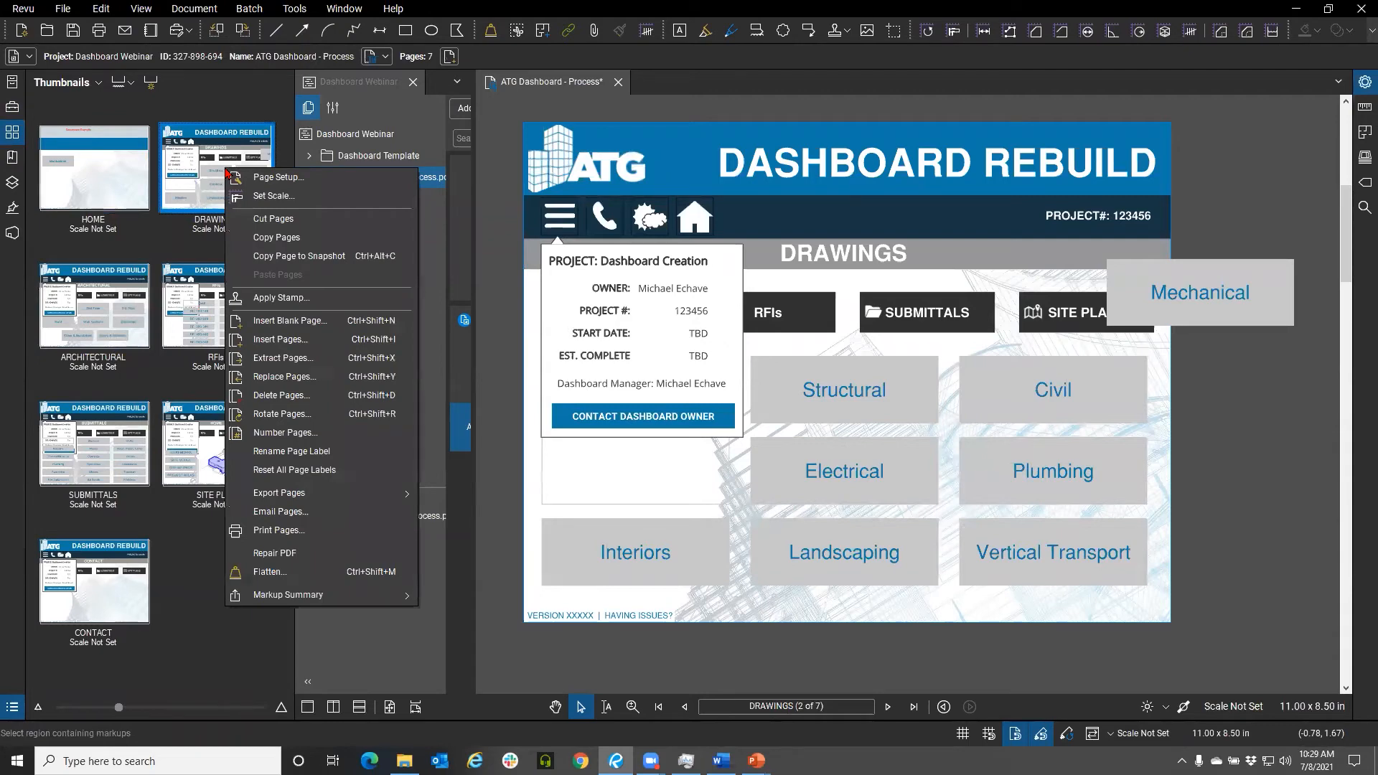
pyautogui.click(222, 106)
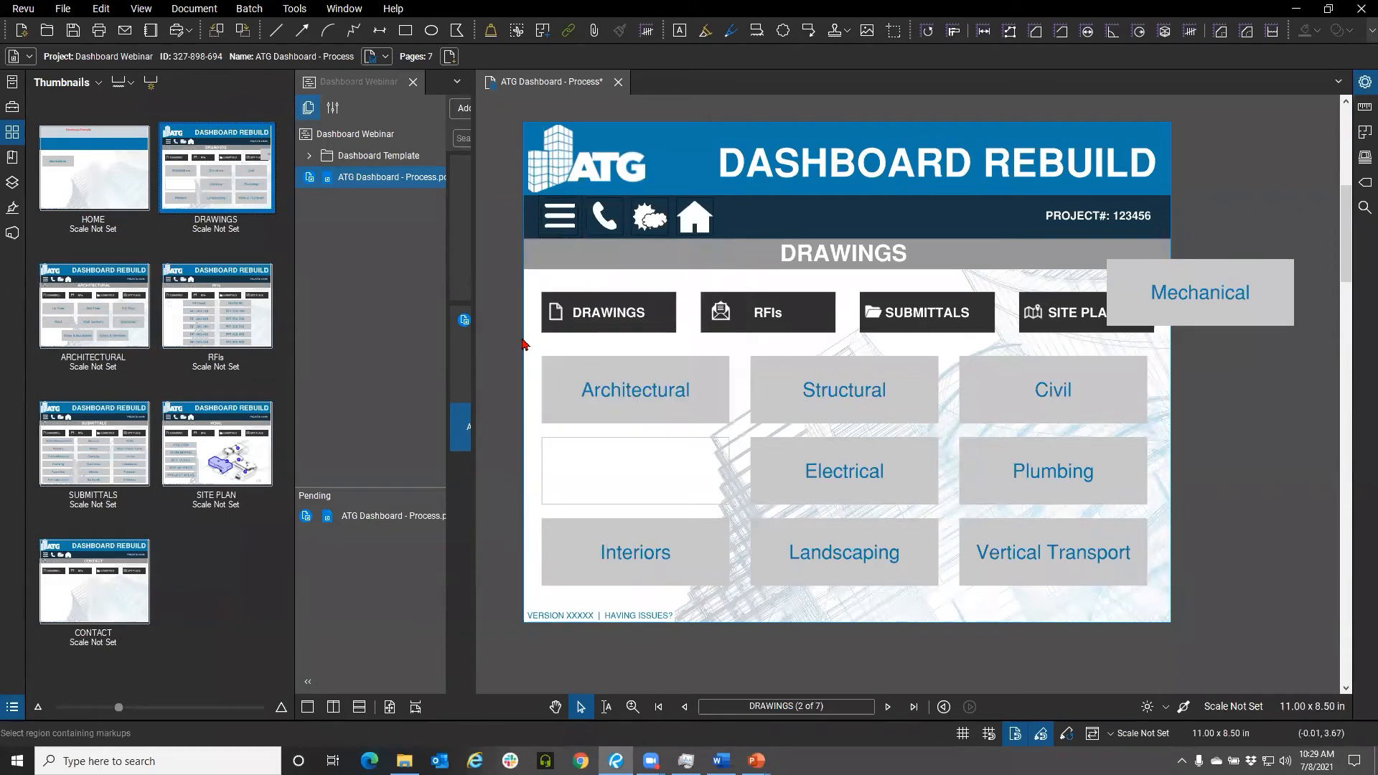
pyautogui.moveTo(513, 336); pyautogui.dragTo(1205, 640)
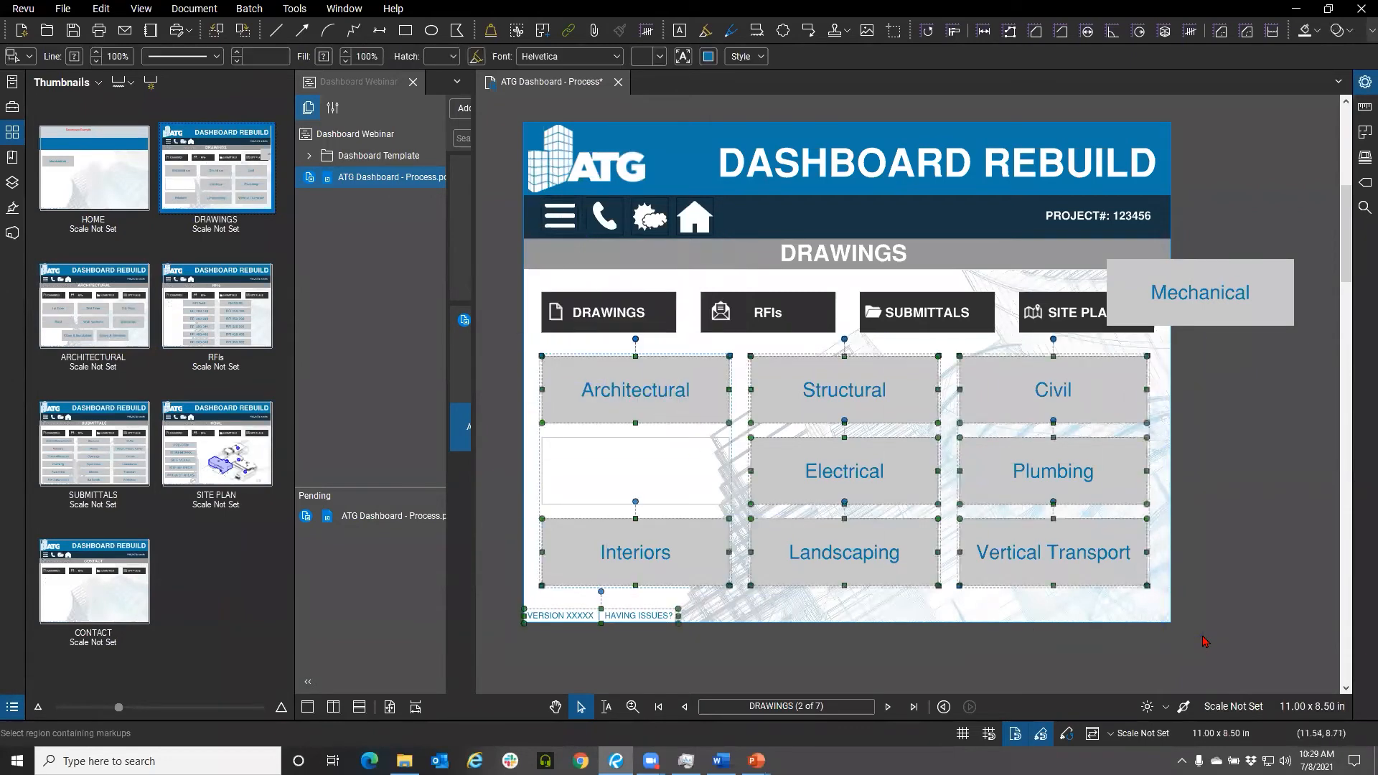
pyautogui.press('Delete')
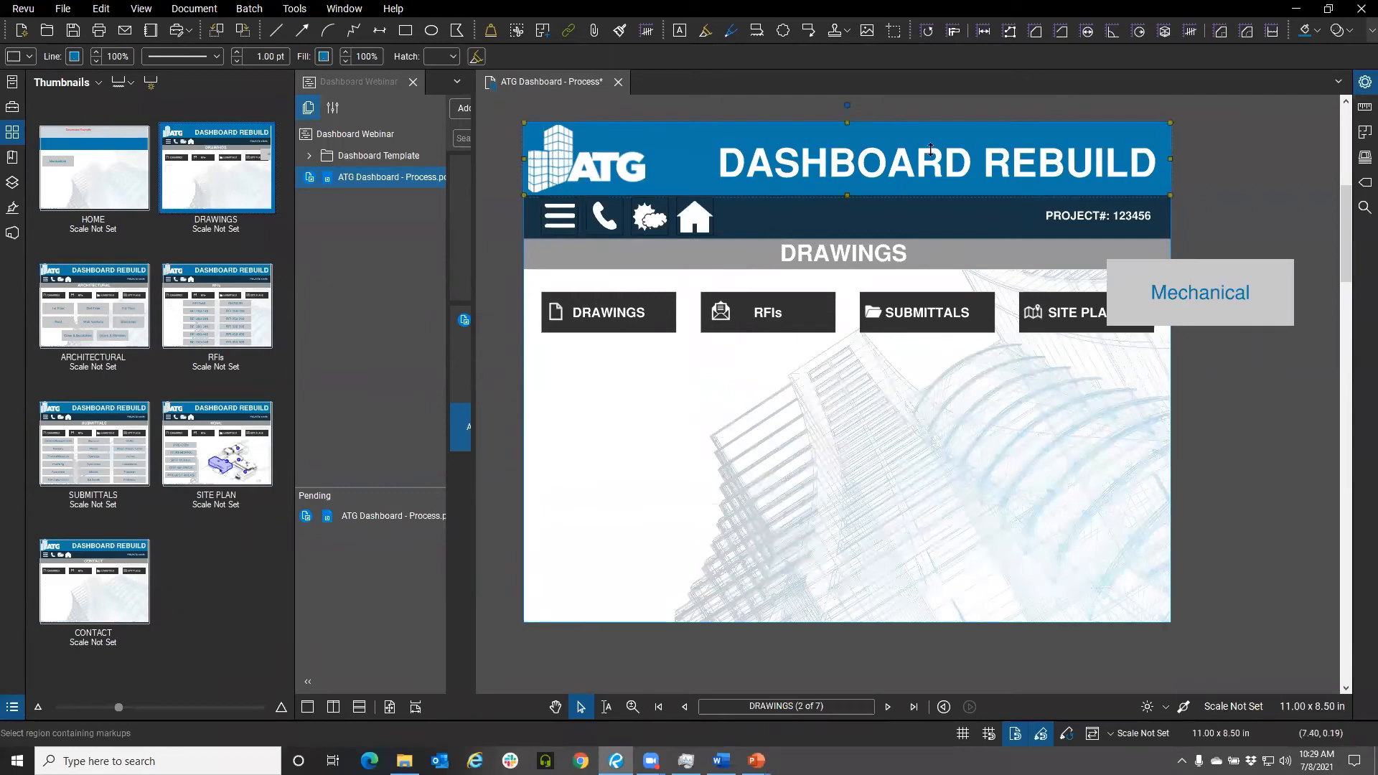
# Copy the emptied DRAWINGS page and paste duplicates of it into the document
pyautogui.rightClick(236, 192)
pyautogui.click(266, 255)
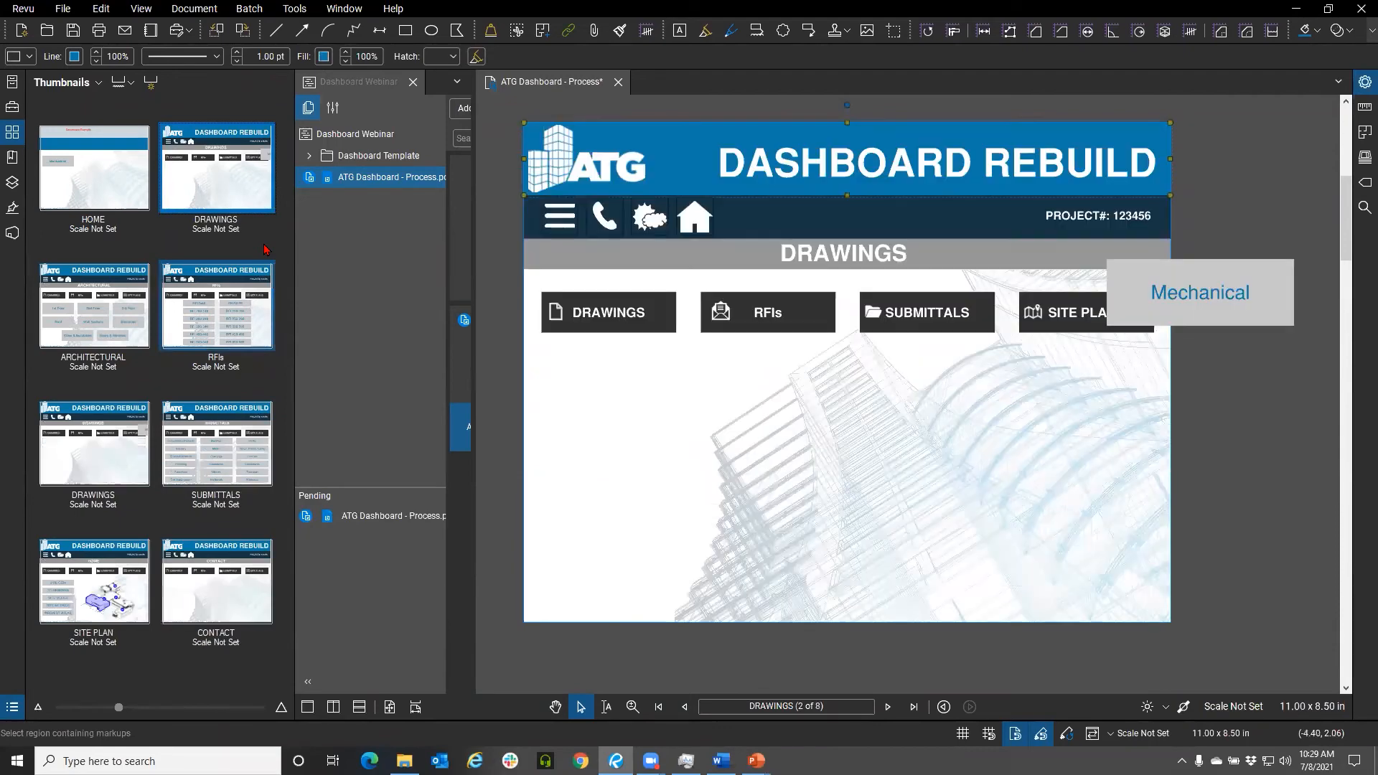
pyautogui.hotkey('ctrl', 'v')
pyautogui.hotkey('ctrl', 'v')
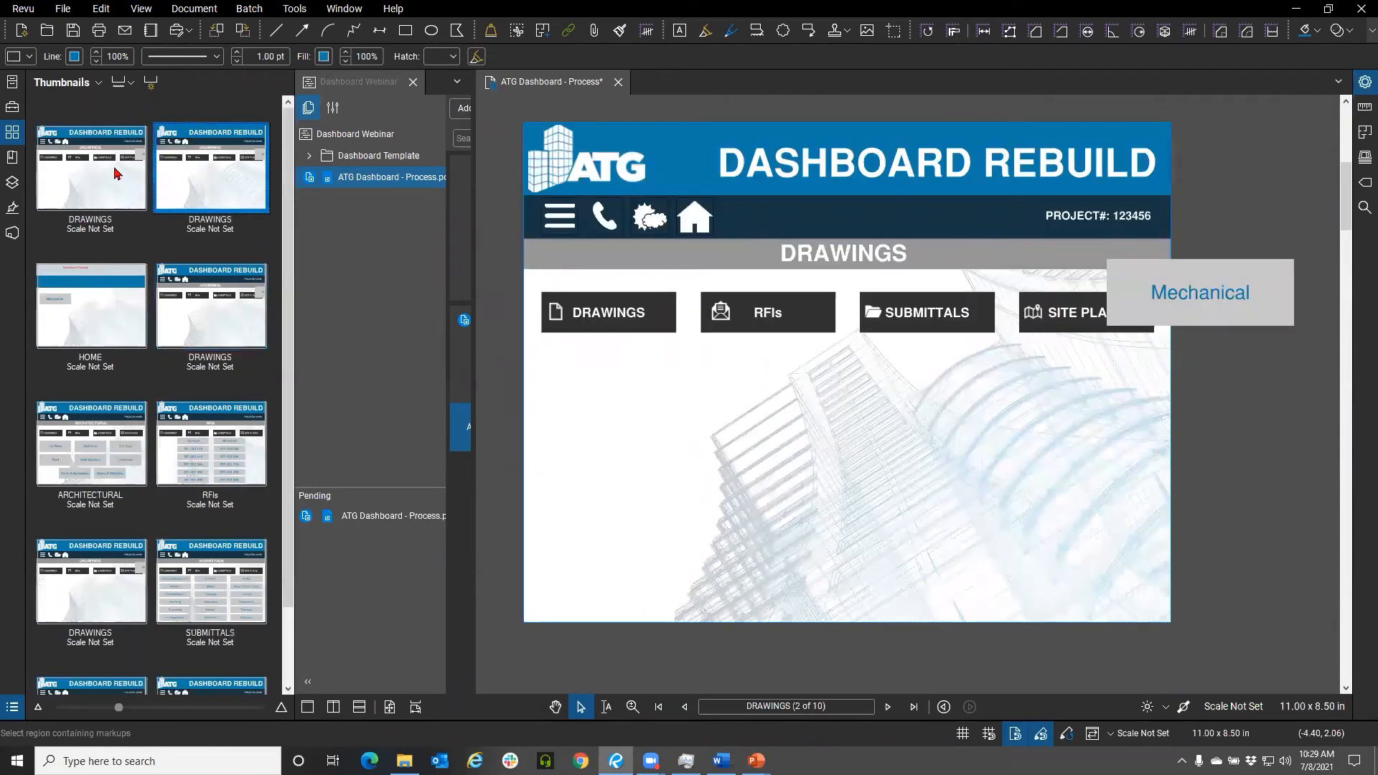
# On the first DRAWINGS page copy, delete the Mechanical button beside the page
pyautogui.click(116, 173)
pyautogui.click(1177, 300)
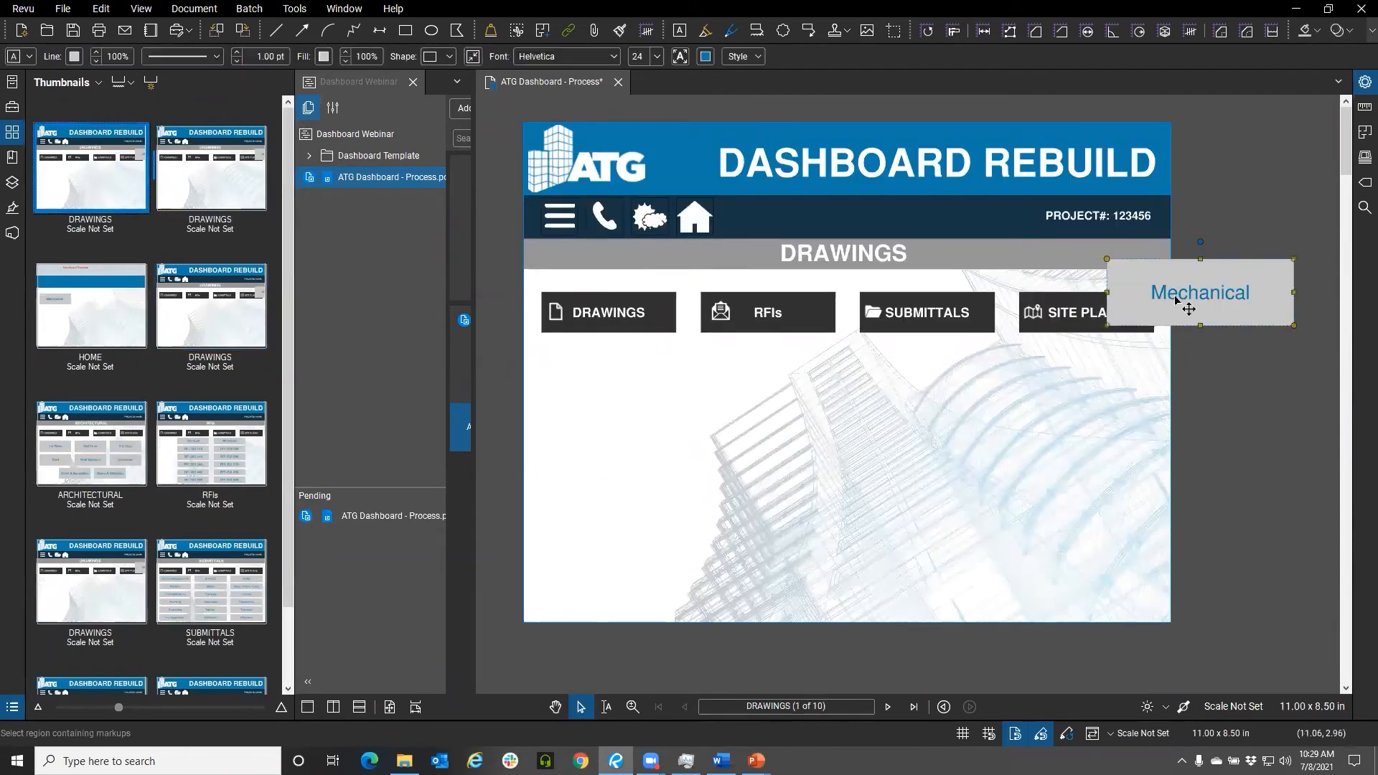
pyautogui.press('Delete')
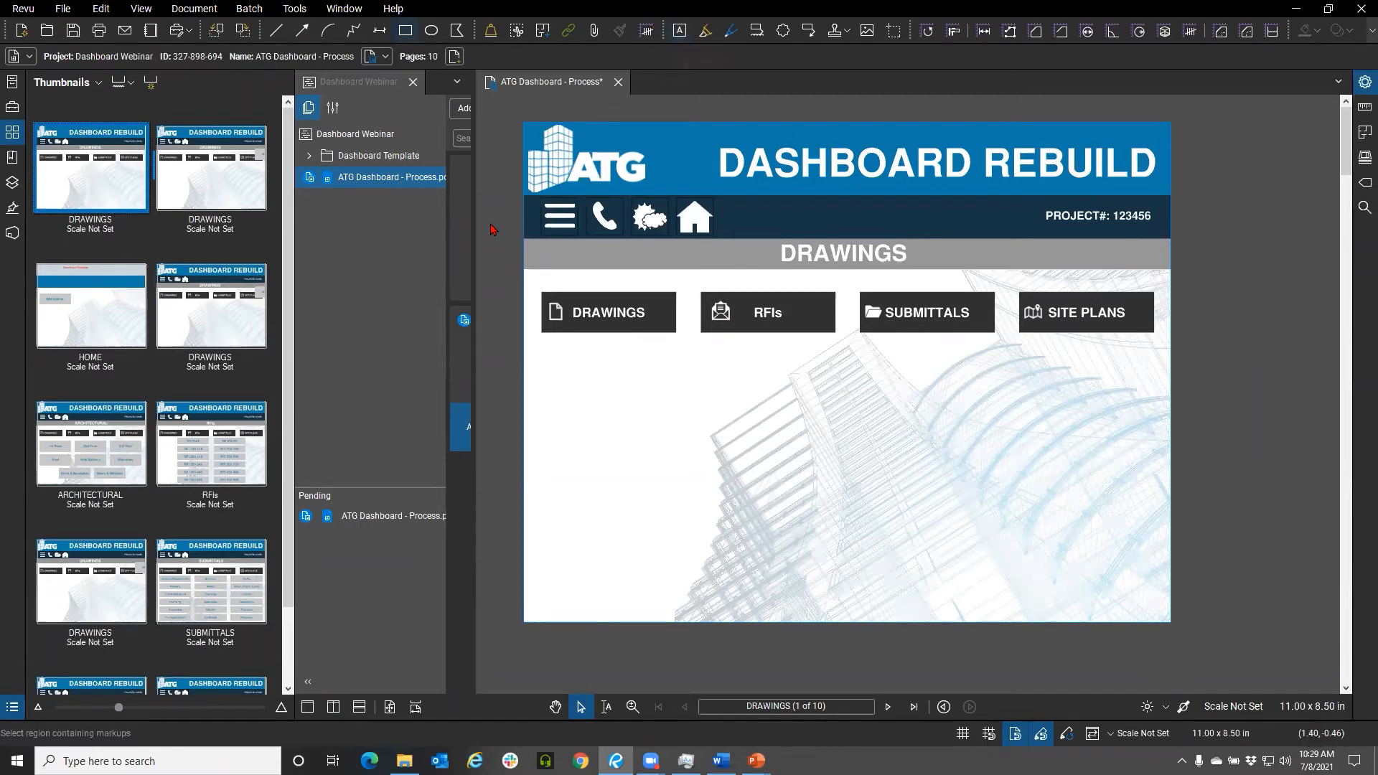
# Draw a rectangle below the DRAWINGS button and copy it into a column of three rectangles
pyautogui.press('r')
pyautogui.moveTo(559, 369); pyautogui.dragTo(721, 421)
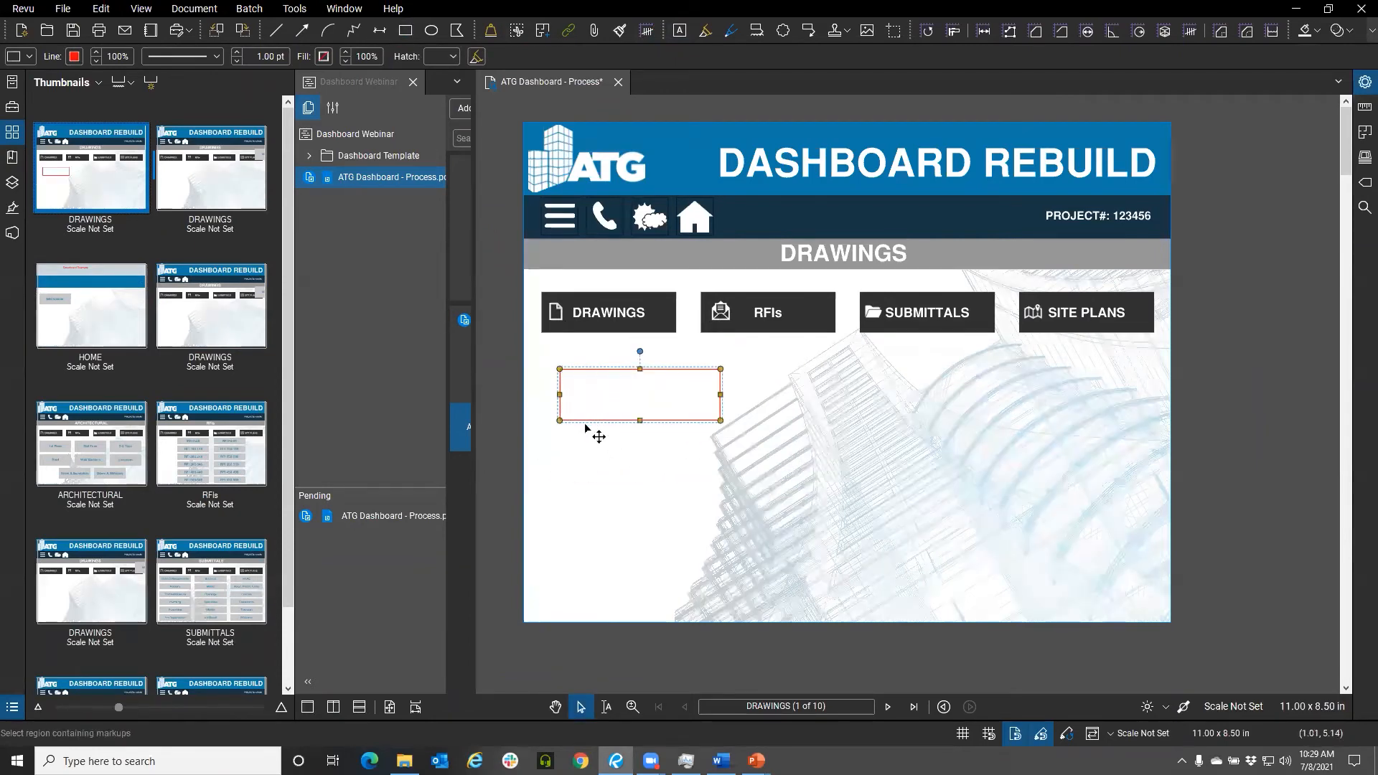
pyautogui.moveTo(585, 428); pyautogui.dragTo(600, 578)
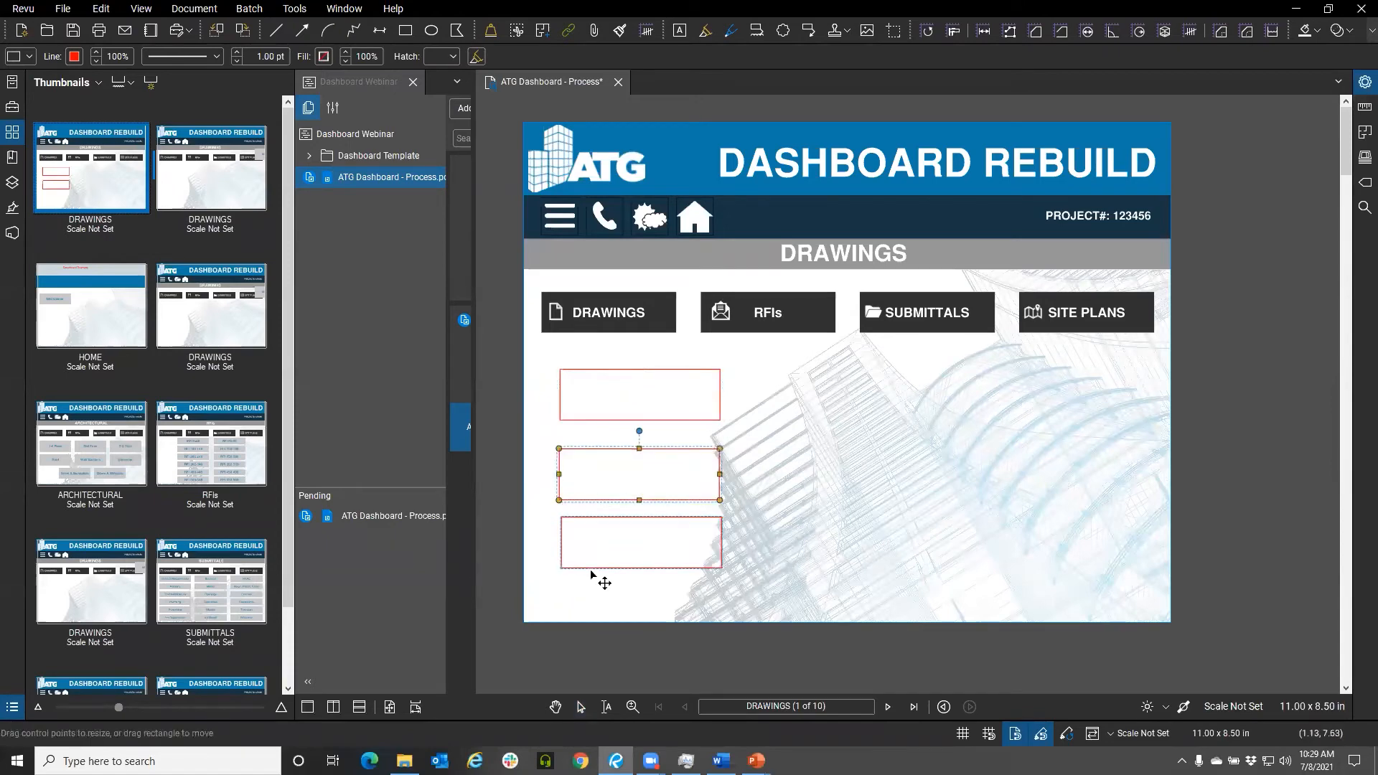
# Align the three rectangles by their middles, then undo that alignment
pyautogui.keyDown('shift'); pyautogui.click(600, 504); pyautogui.keyUp('shift')
pyautogui.keyDown('shift'); pyautogui.click(606, 424); pyautogui.keyUp('shift')
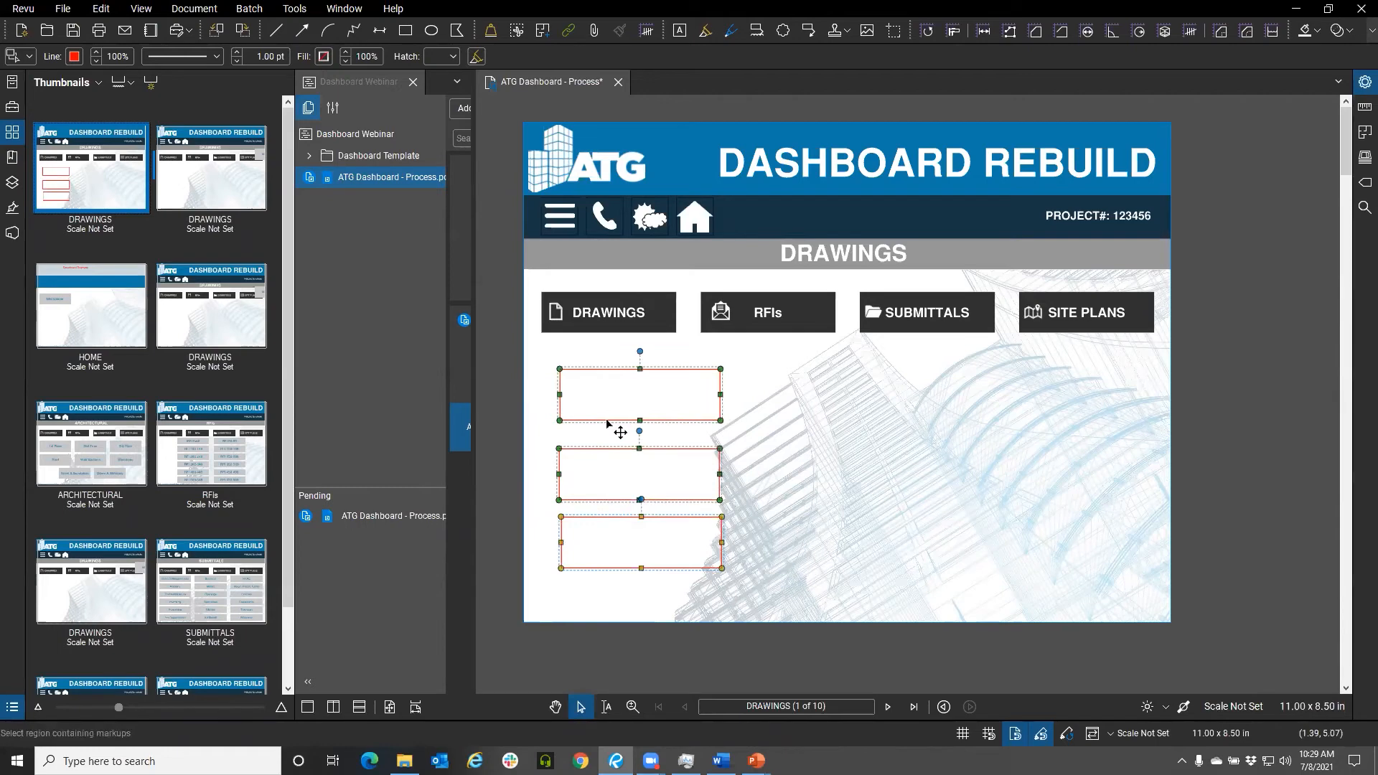
pyautogui.rightClick(606, 424)
pyautogui.click(662, 502)
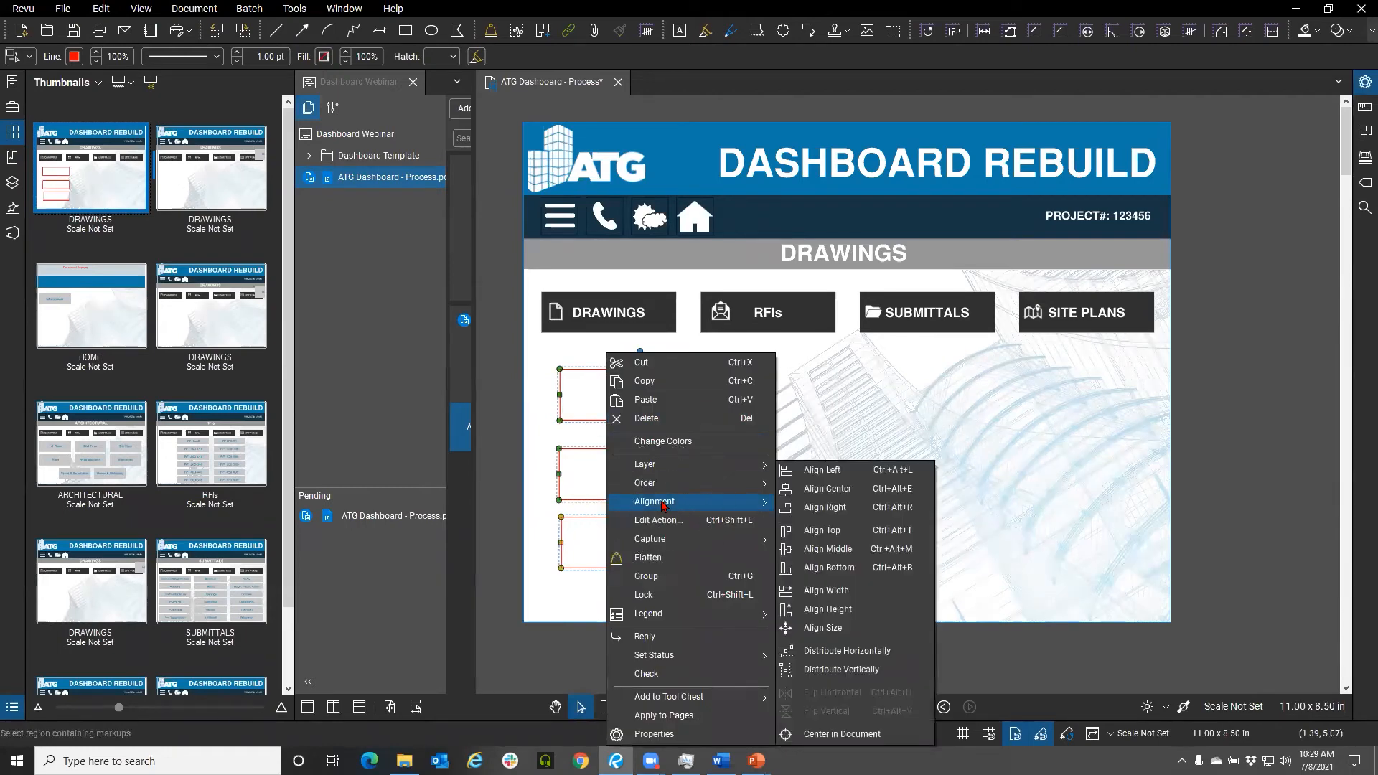
pyautogui.click(851, 551)
pyautogui.hotkey('ctrl', 'z')
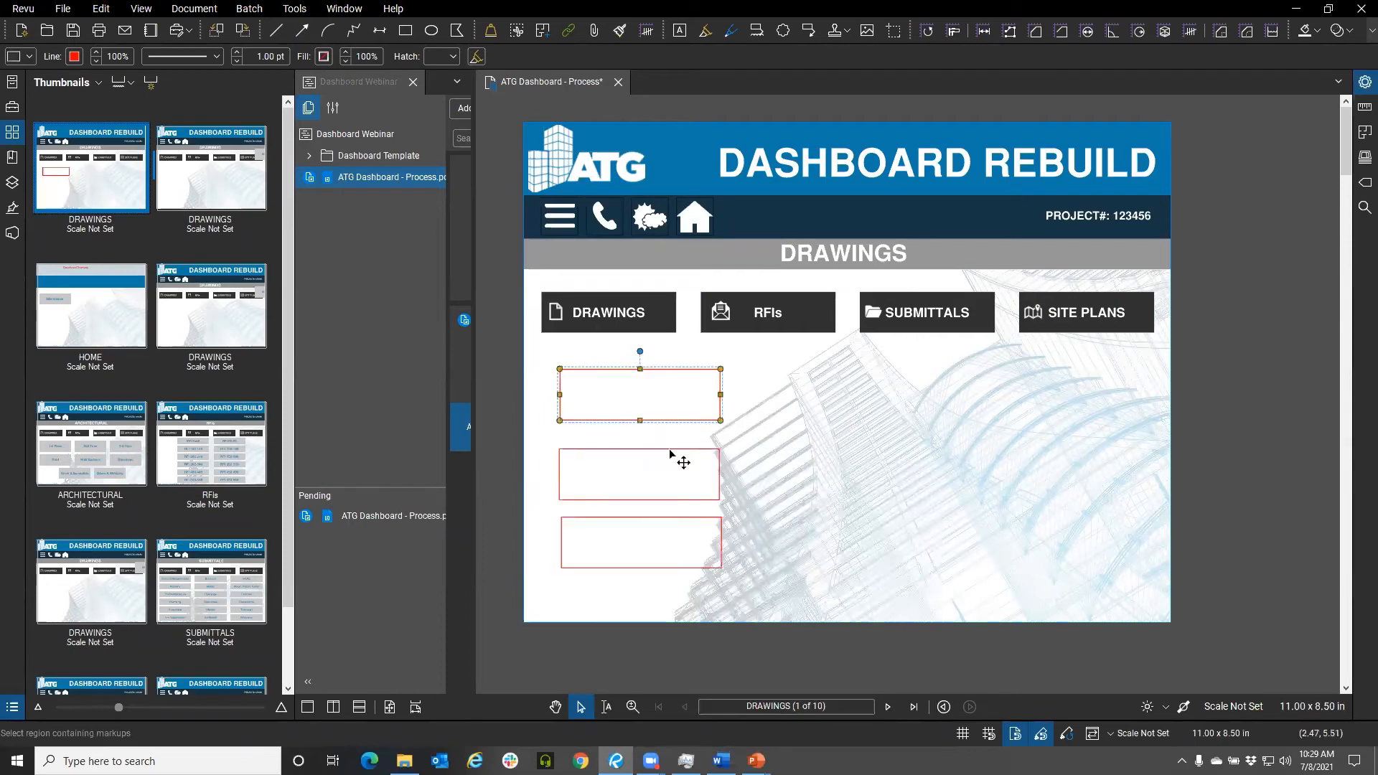
# Distribute the three rectangles vertically
pyautogui.keyDown('shift'); pyautogui.click(665, 450); pyautogui.keyUp('shift')
pyautogui.keyDown('shift'); pyautogui.click(661, 521); pyautogui.keyUp('shift')
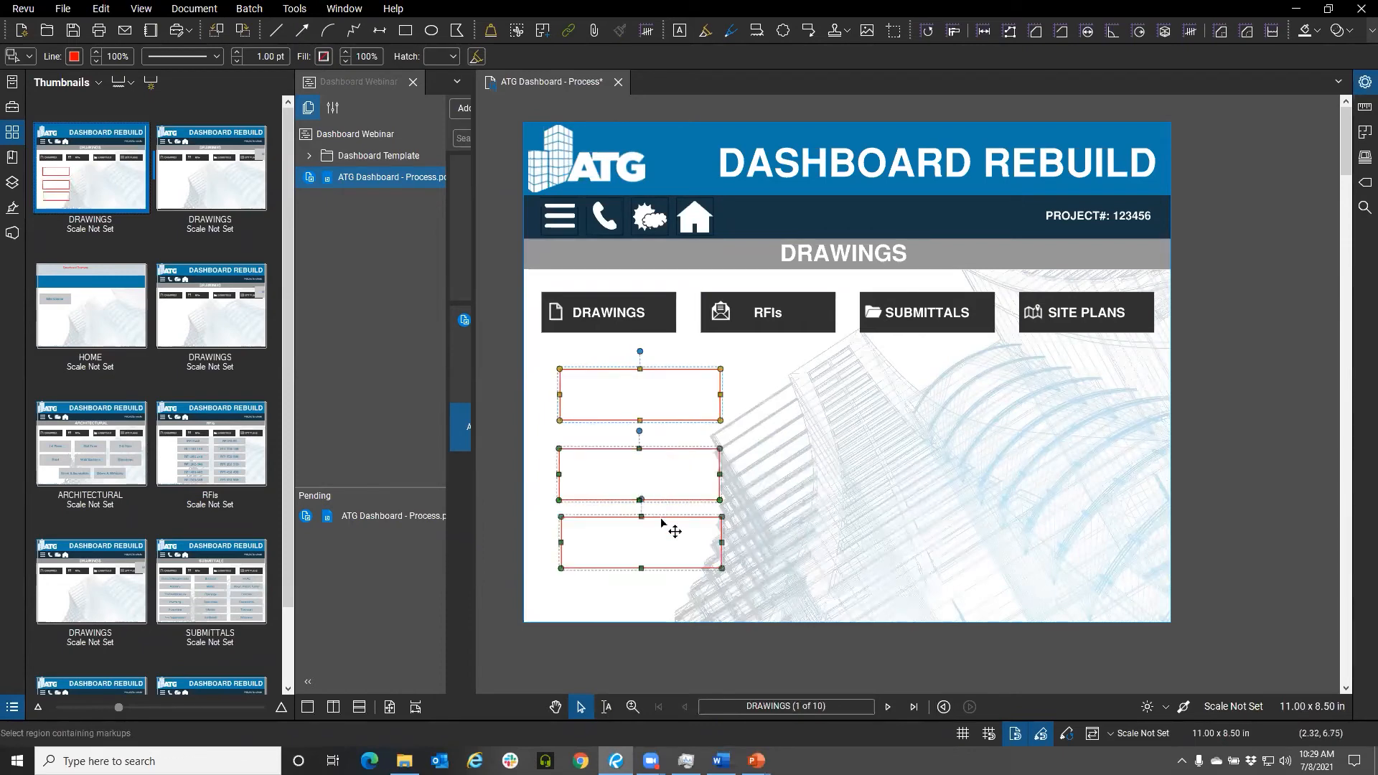
pyautogui.rightClick(662, 524)
pyautogui.moveTo(743, 504)
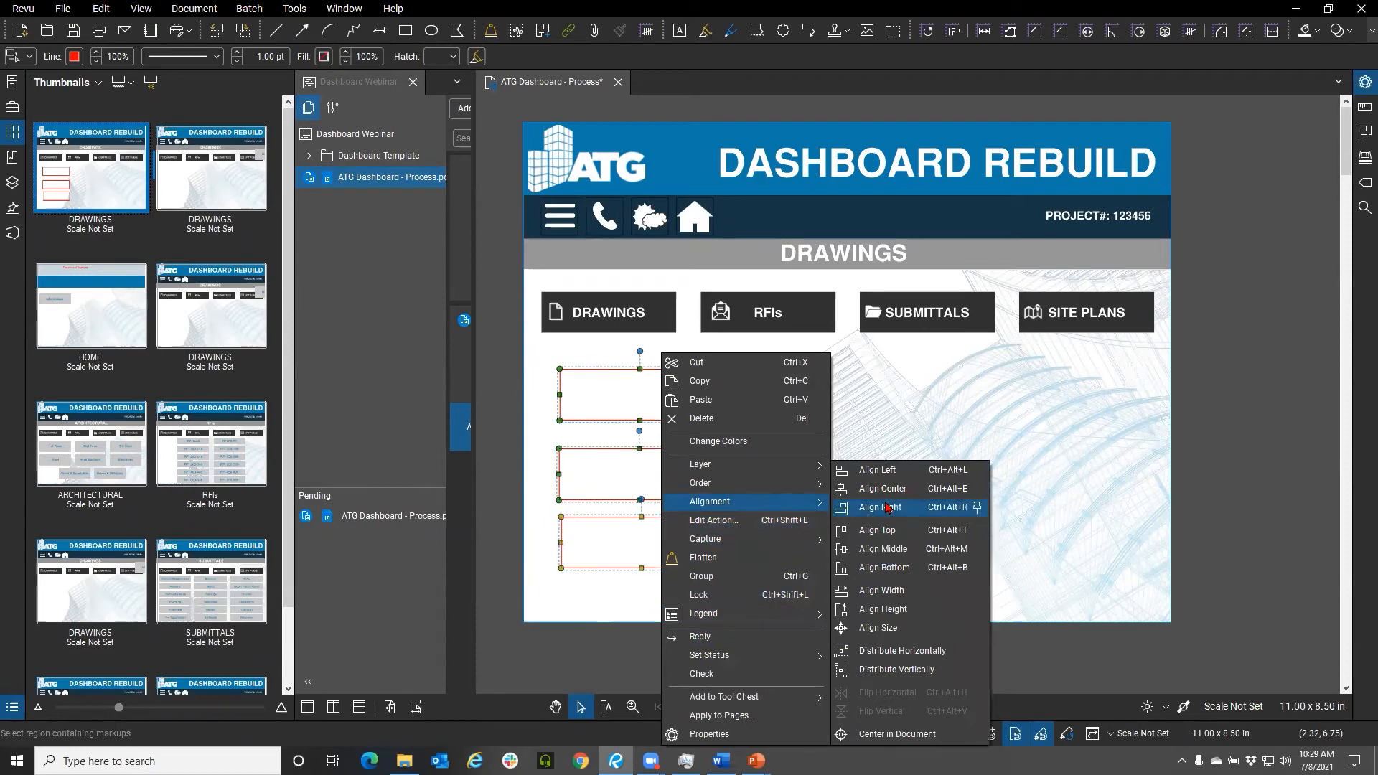
pyautogui.click(895, 669)
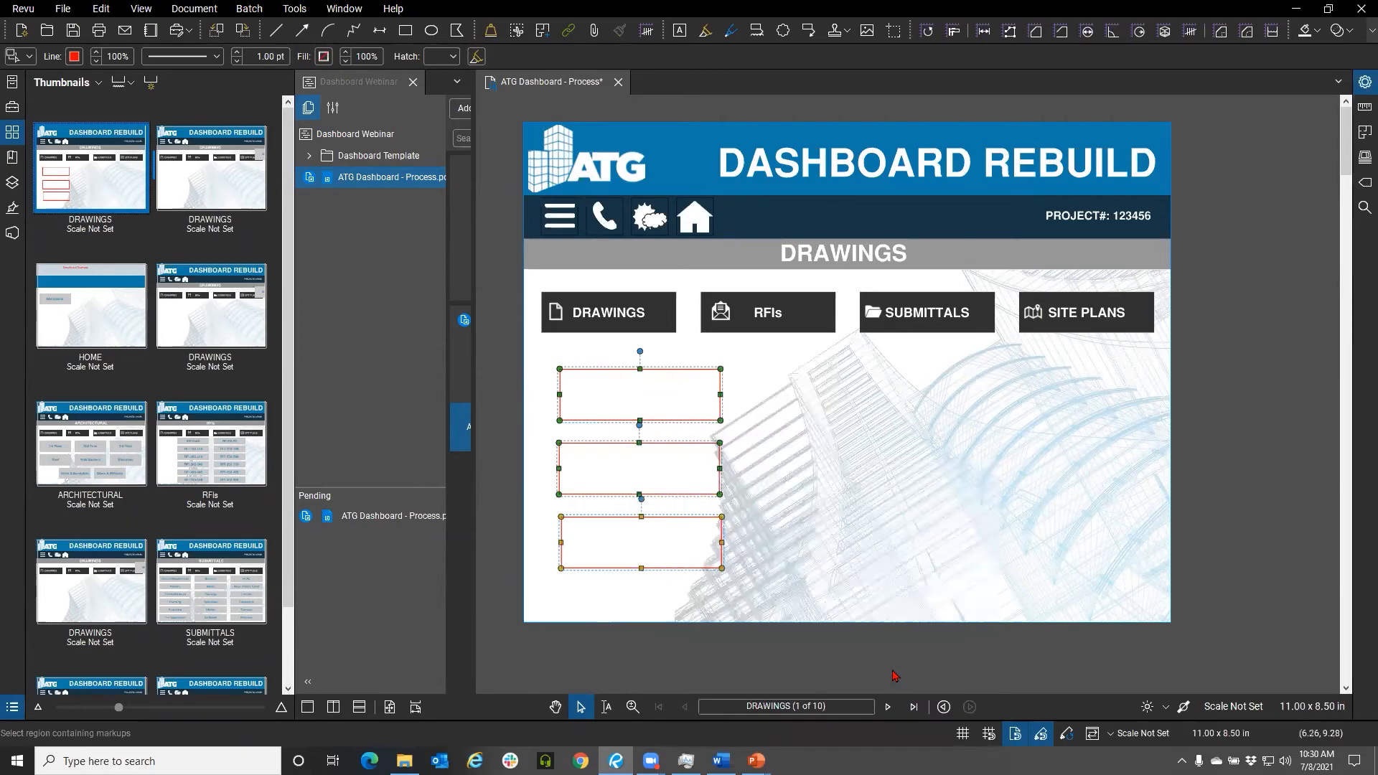
pyautogui.click(781, 518)
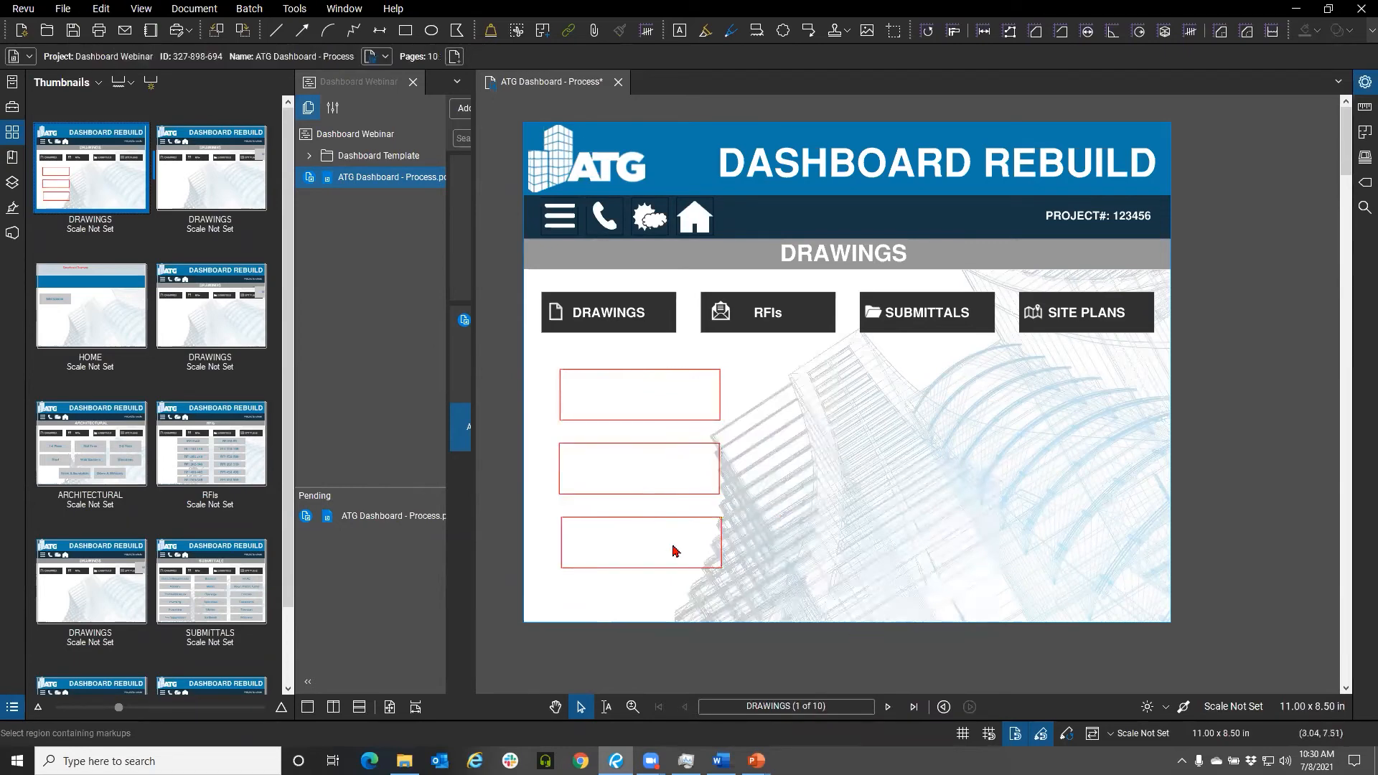
# Select the three rectangles, nudge them slightly, and group them into one column
pyautogui.click(637, 516)
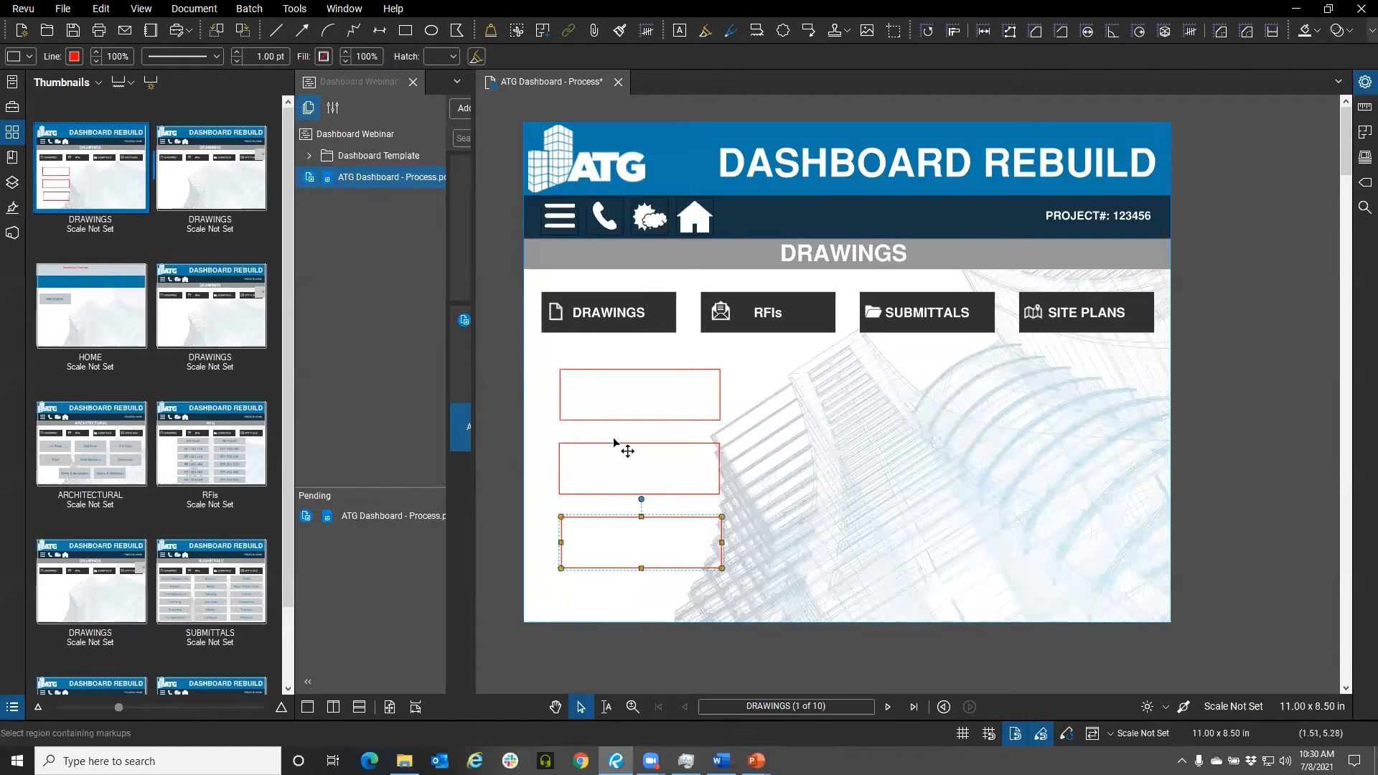
pyautogui.keyDown('shift'); pyautogui.click(614, 449); pyautogui.keyUp('shift')
pyautogui.keyDown('shift'); pyautogui.click(603, 419); pyautogui.keyUp('shift')
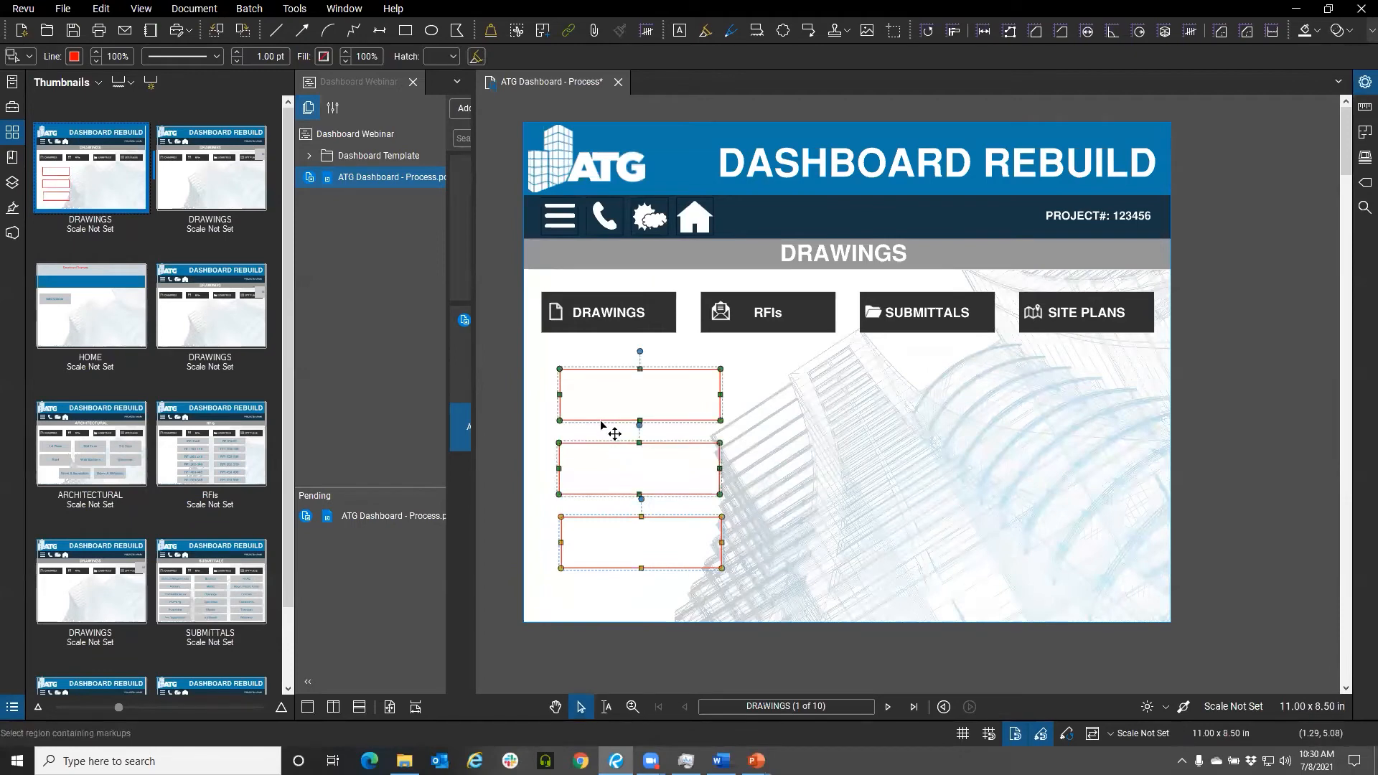
pyautogui.moveTo(608, 430); pyautogui.dragTo(600, 424)
pyautogui.rightClick(593, 422)
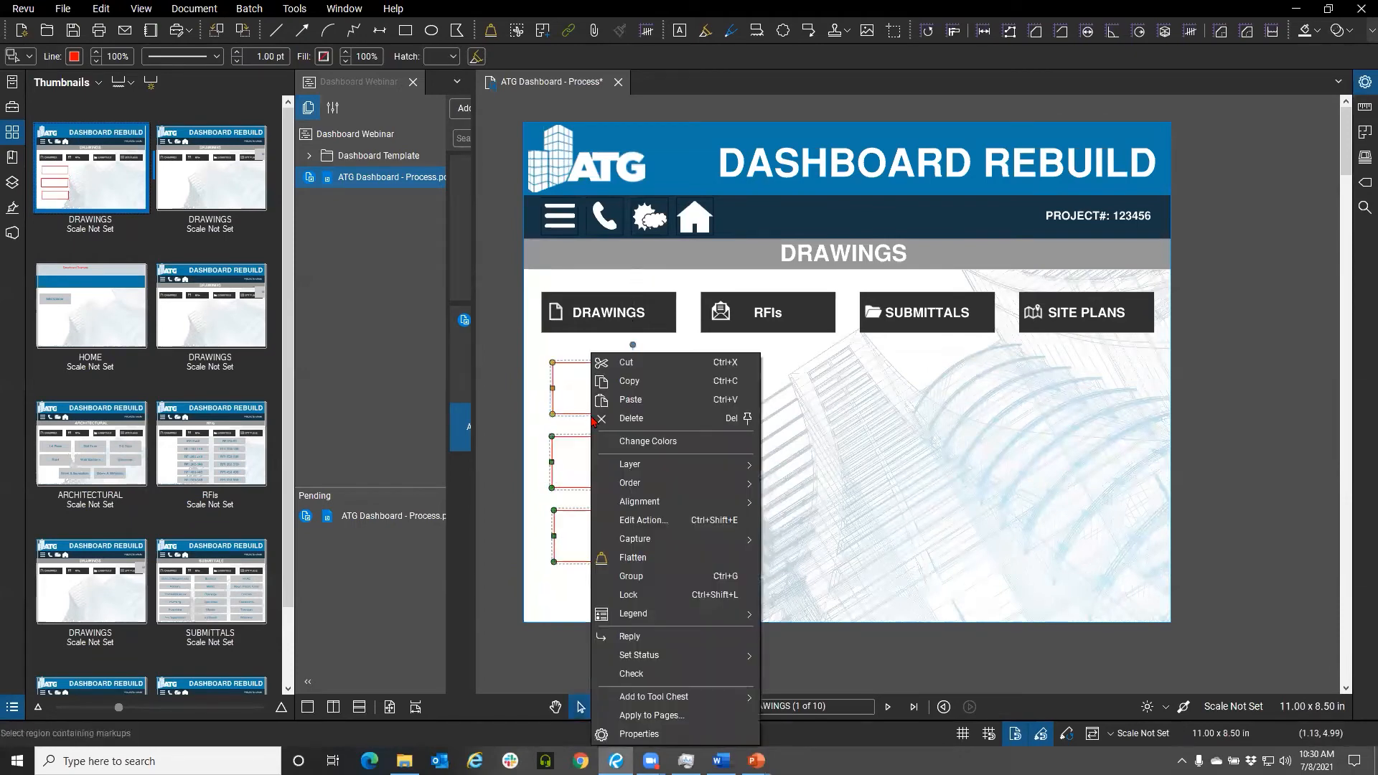
pyautogui.click(631, 575)
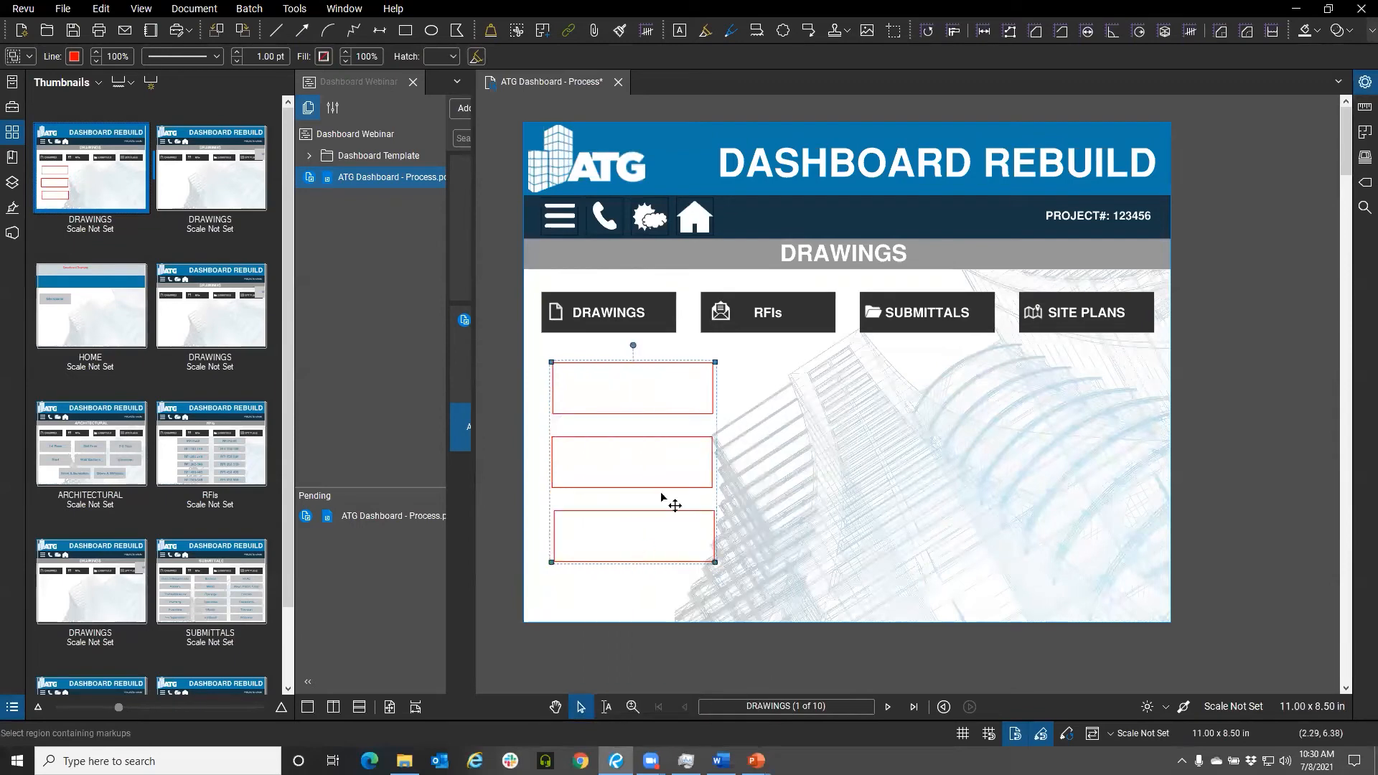
# Copy the rectangle column into three columns across the page and distribute them horizontally
pyautogui.moveTo(684, 487); pyautogui.dragTo(1062, 494)
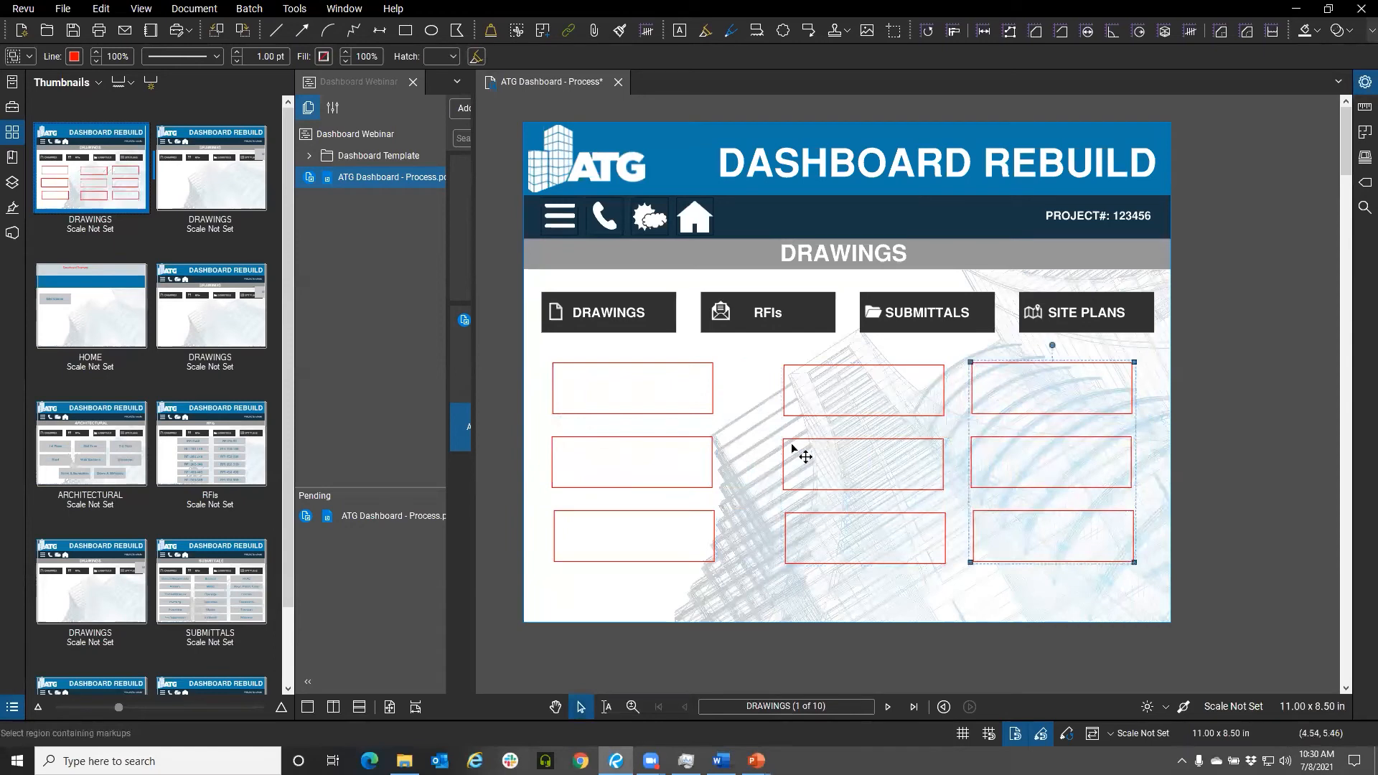
pyautogui.click(714, 456)
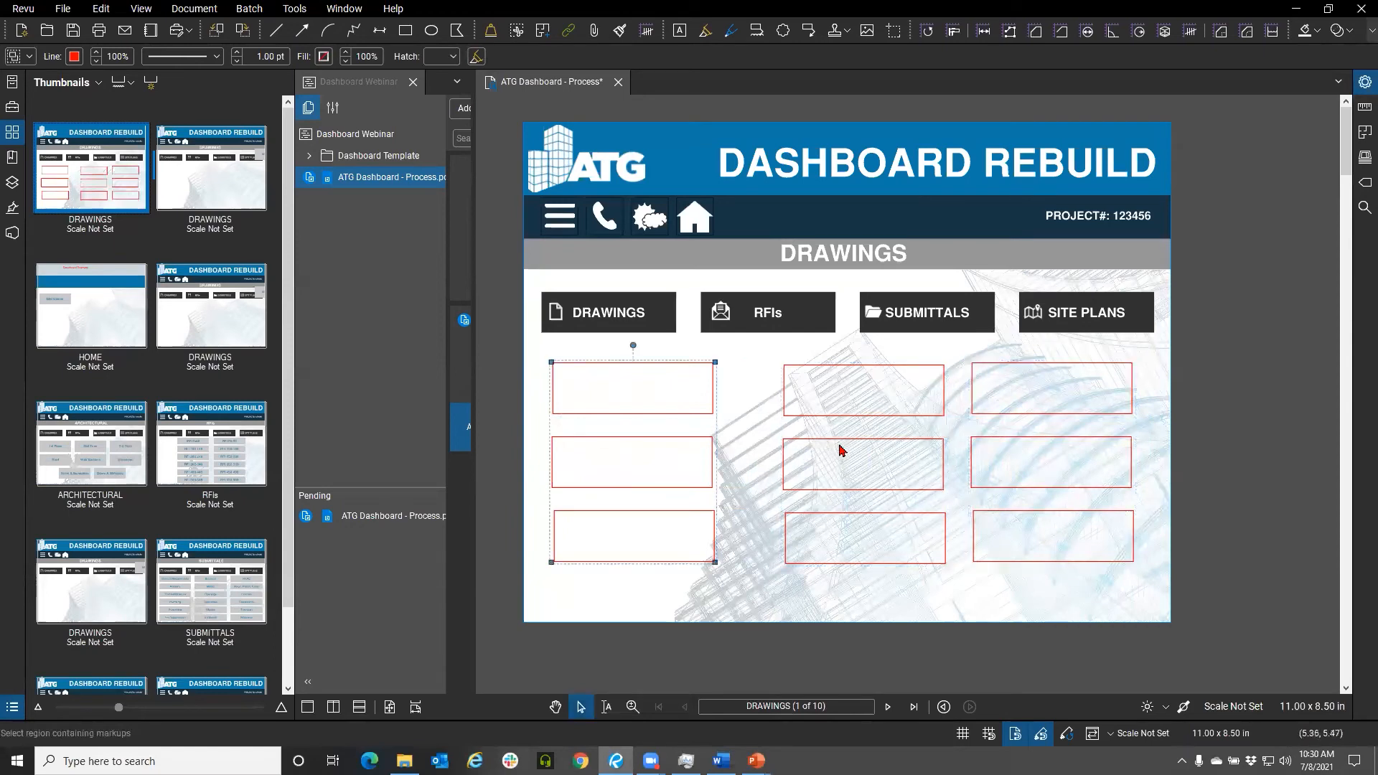
pyautogui.keyDown('shift'); pyautogui.click(1018, 452); pyautogui.keyUp('shift')
pyautogui.keyDown('shift'); pyautogui.click(939, 449); pyautogui.keyUp('shift')
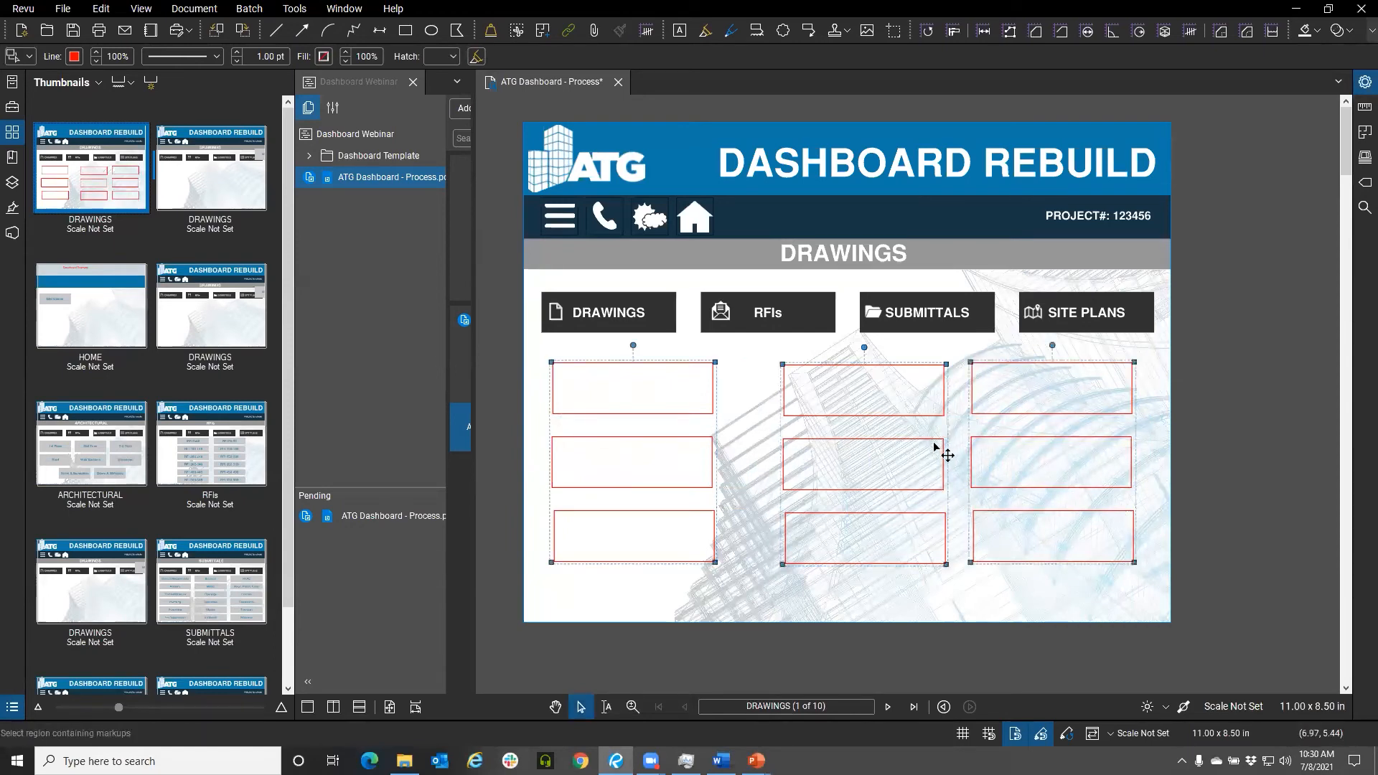
pyautogui.rightClick(934, 444)
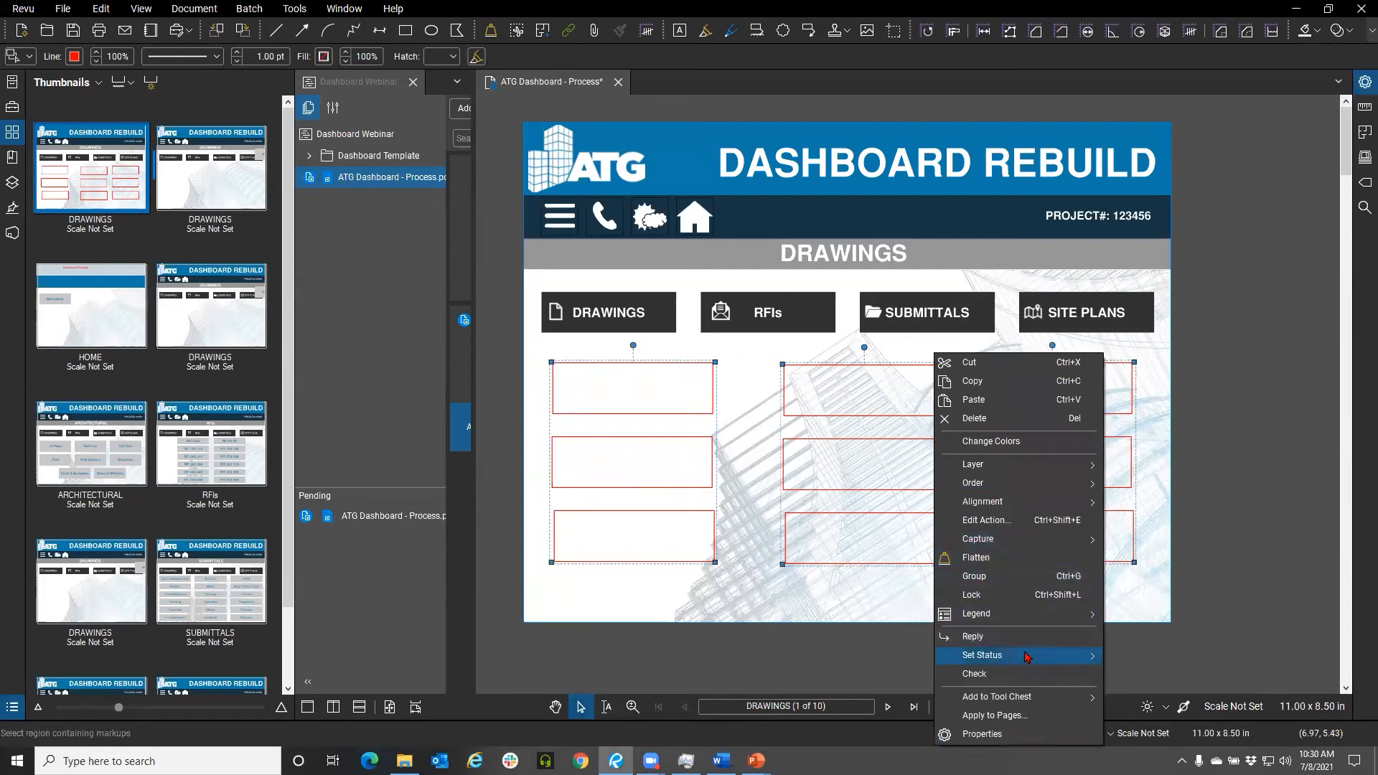
pyautogui.click(1015, 505)
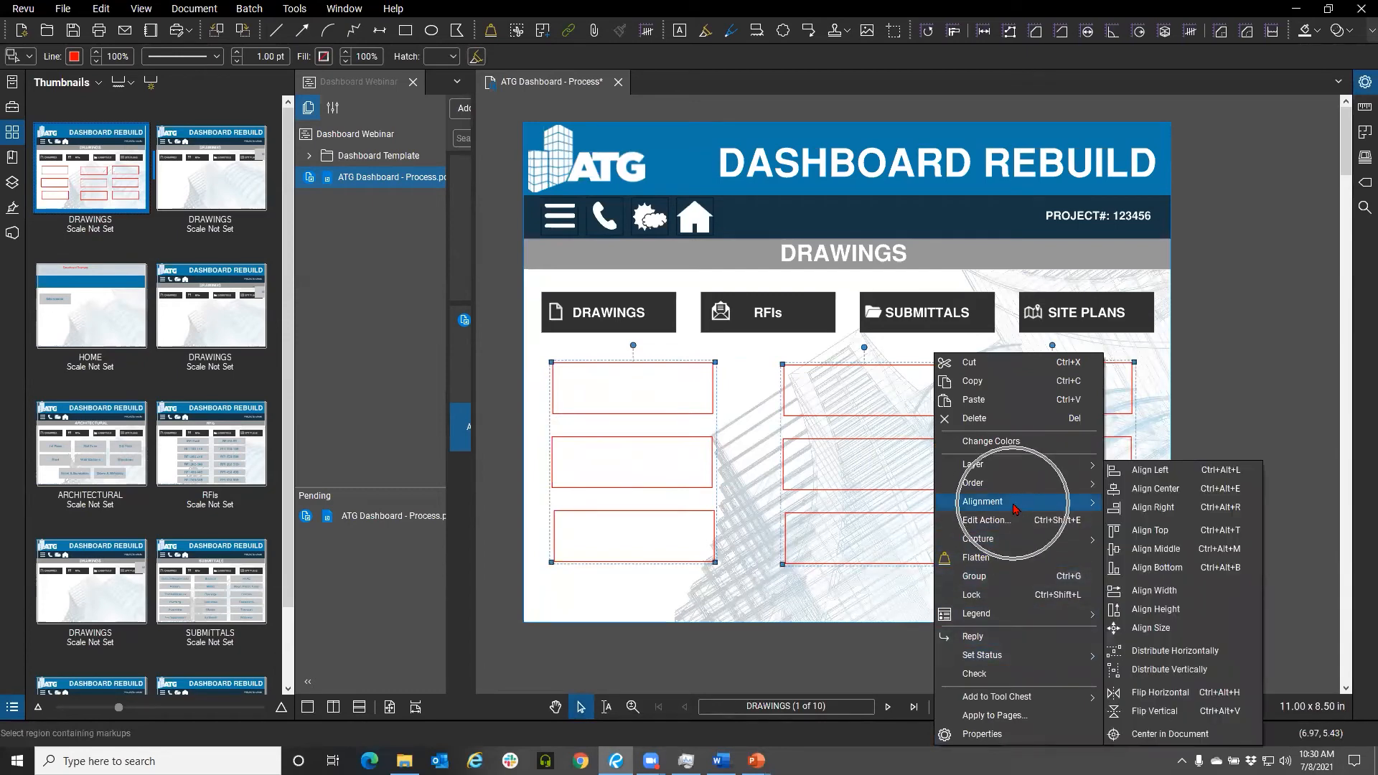
pyautogui.click(1170, 650)
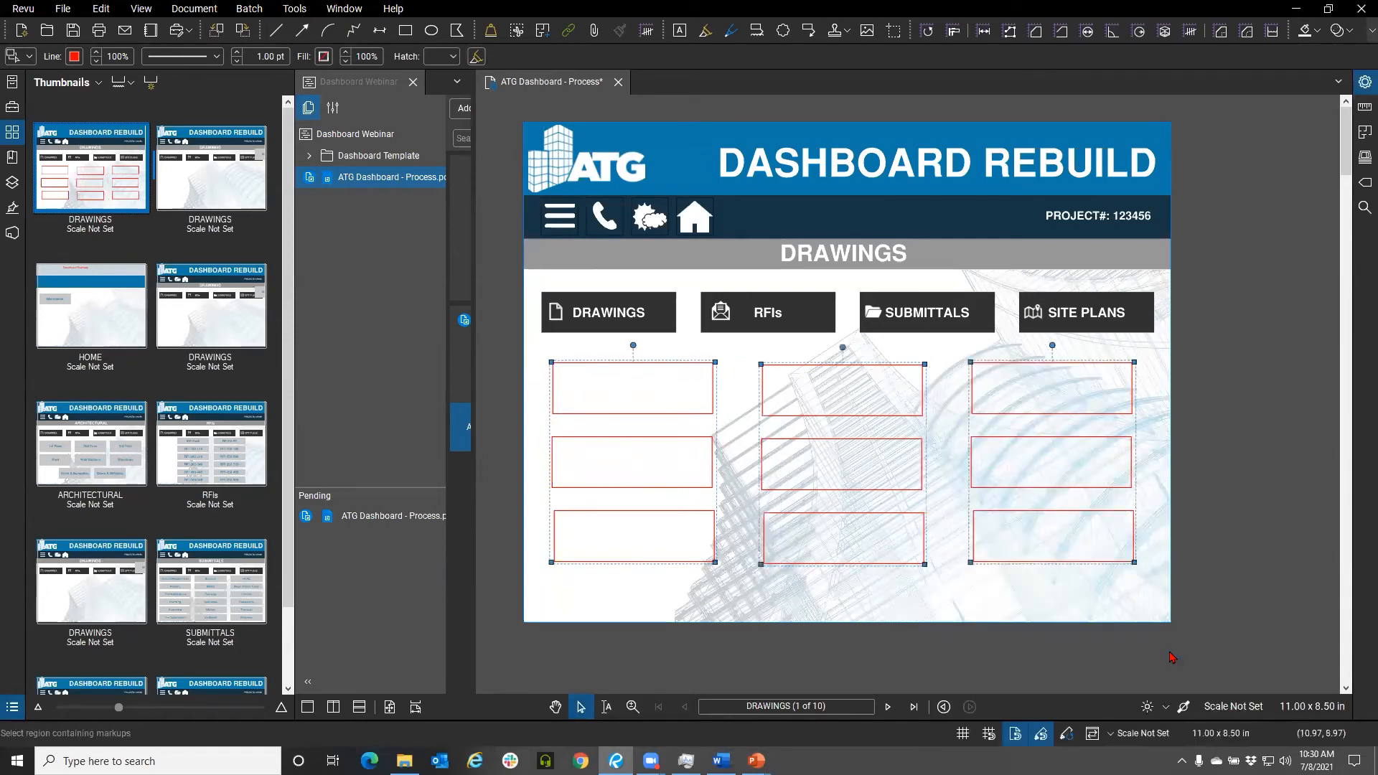
pyautogui.click(1248, 517)
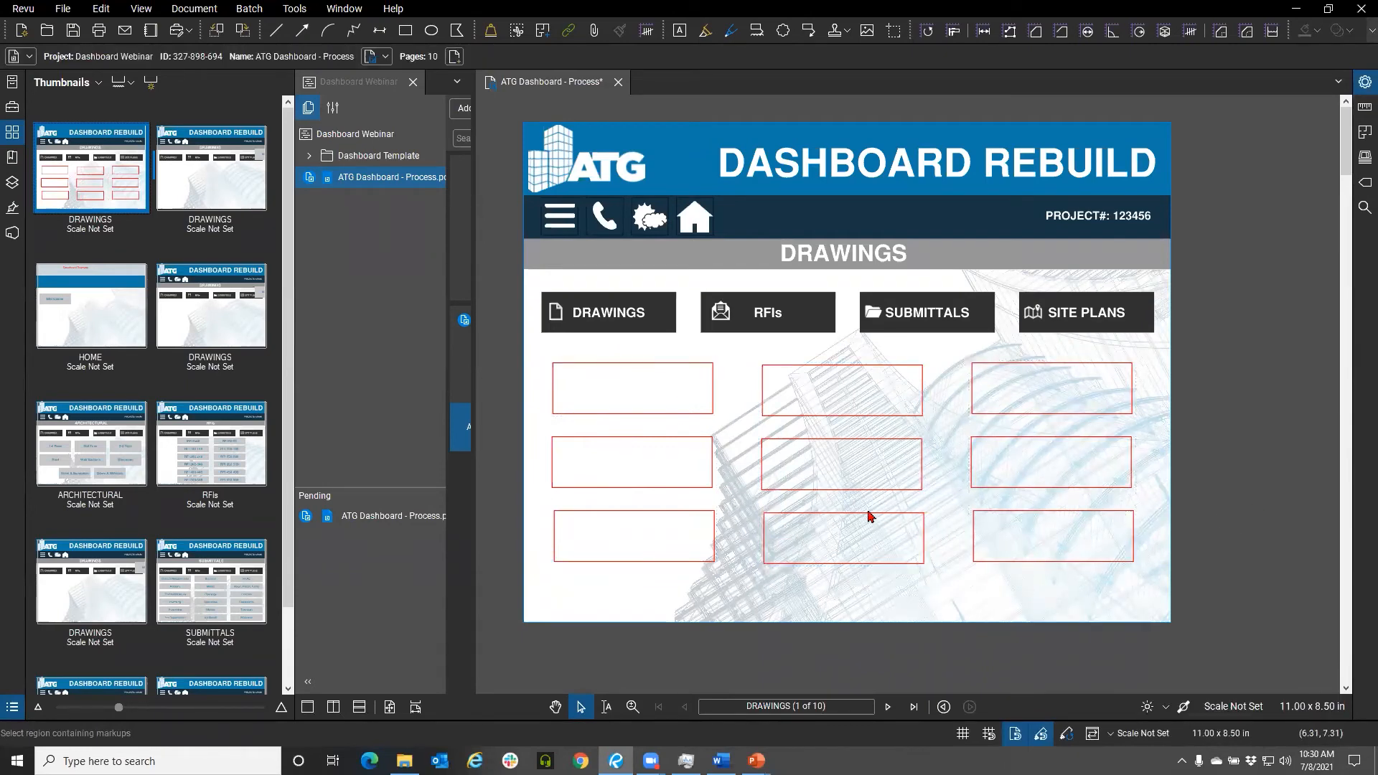
pyautogui.click(714, 420)
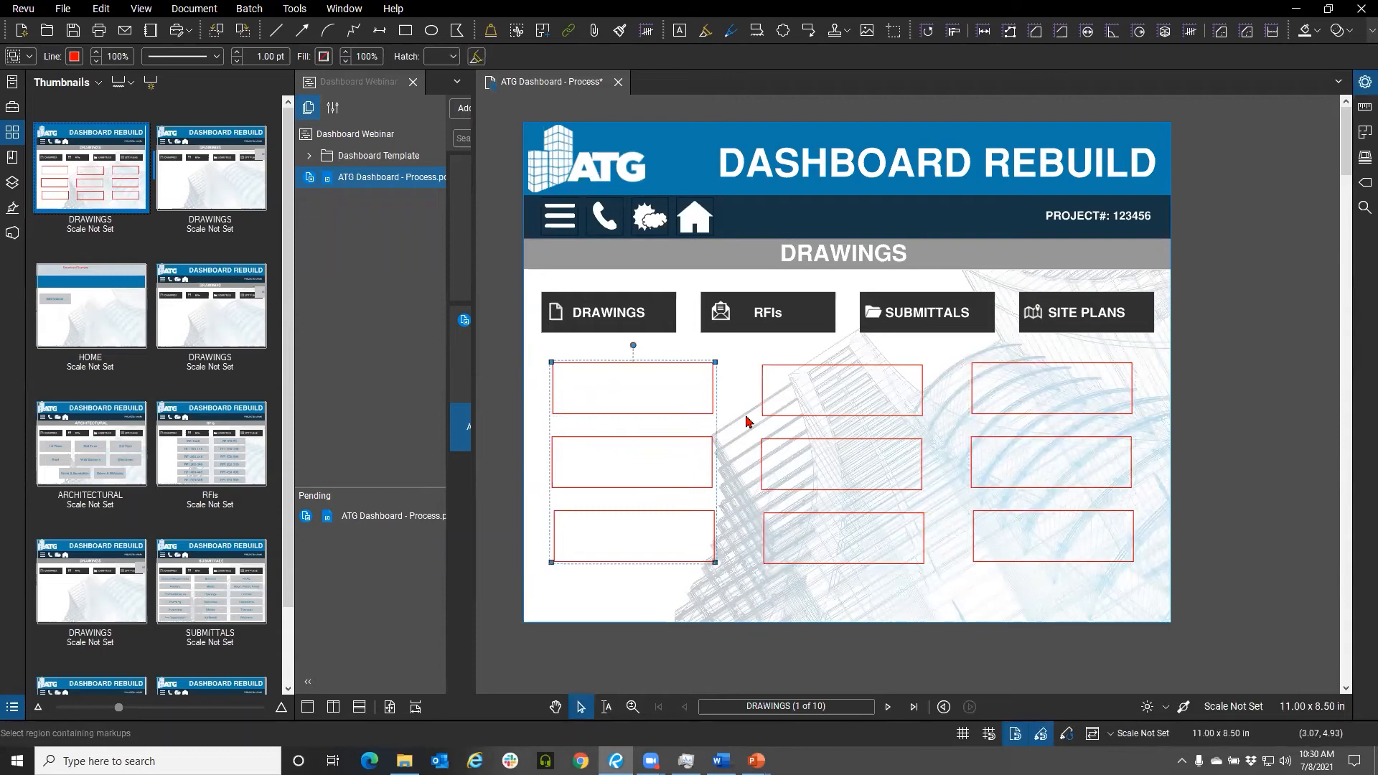
pyautogui.keyDown('shift'); pyautogui.click(799, 431); pyautogui.keyUp('shift')
pyautogui.keyDown('shift'); pyautogui.click(1006, 421); pyautogui.keyUp('shift')
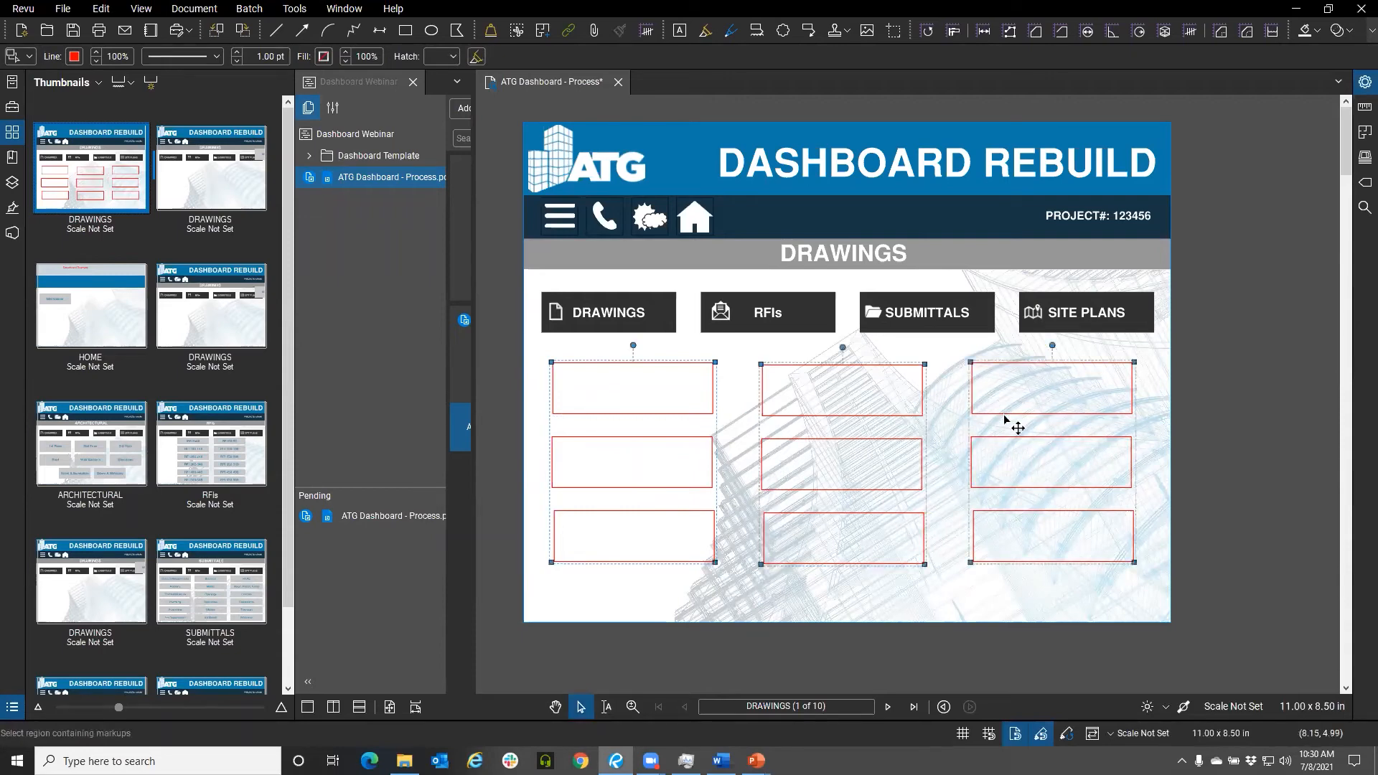
pyautogui.rightClick(1011, 424)
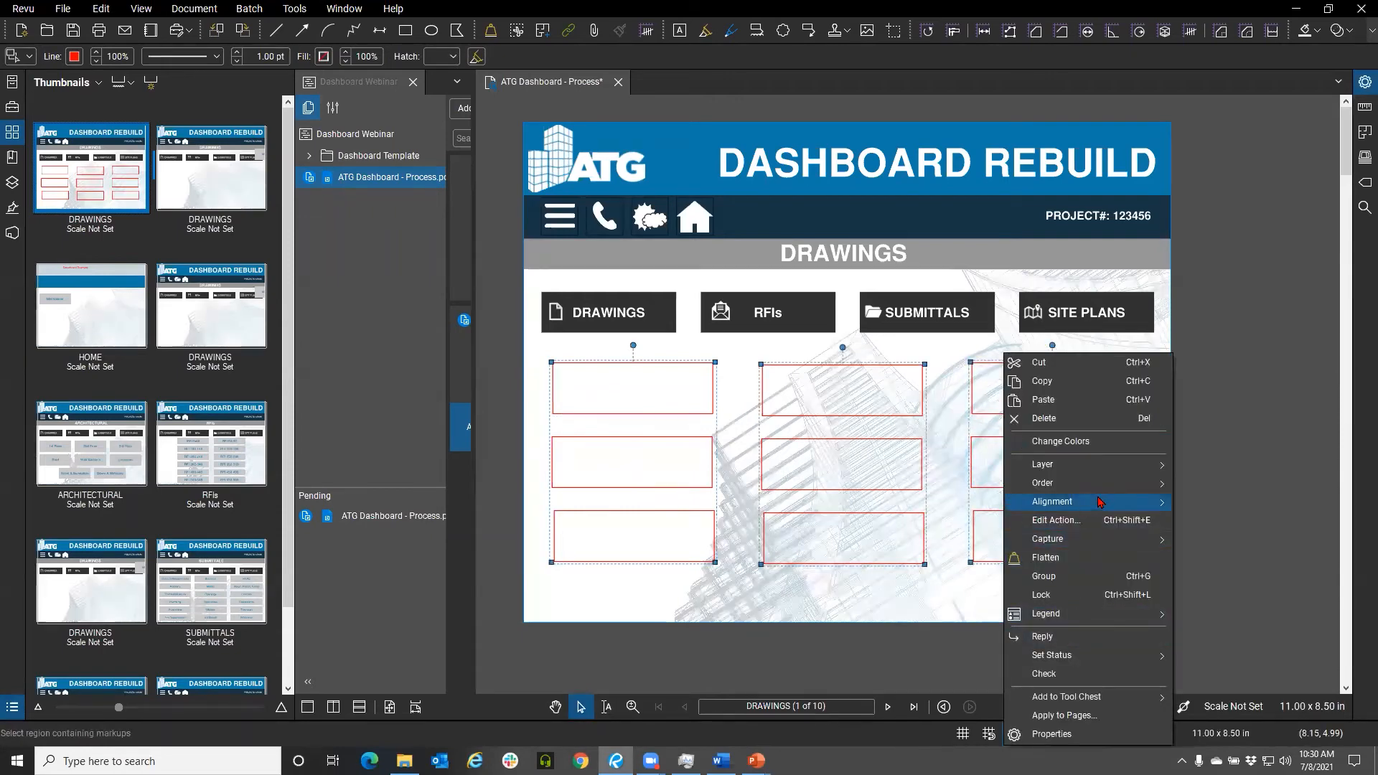
pyautogui.moveTo(1098, 502)
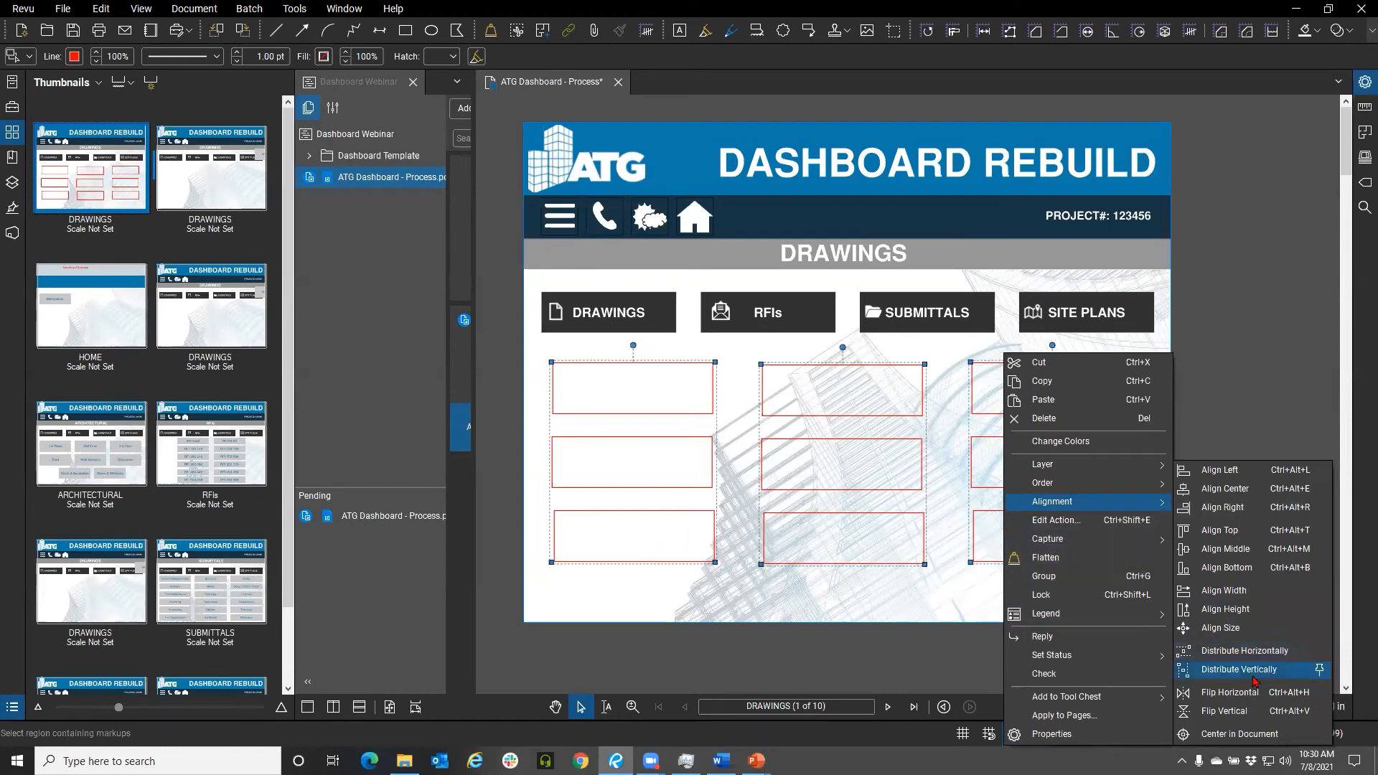
pyautogui.click(748, 419)
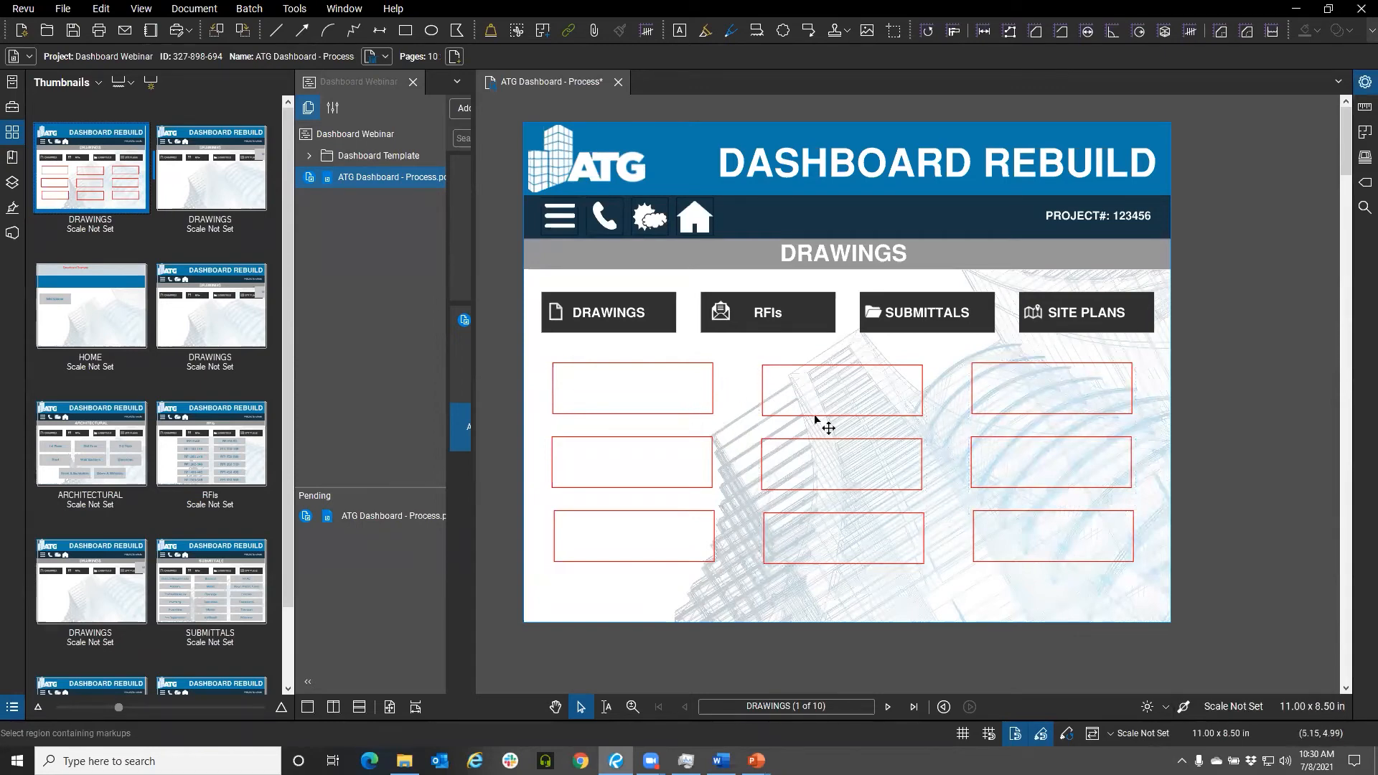
# Draw a text box over the top-left rectangle and give it a grey outline and grey fill
pyautogui.press('t')
pyautogui.moveTo(552, 364); pyautogui.dragTo(710, 414)
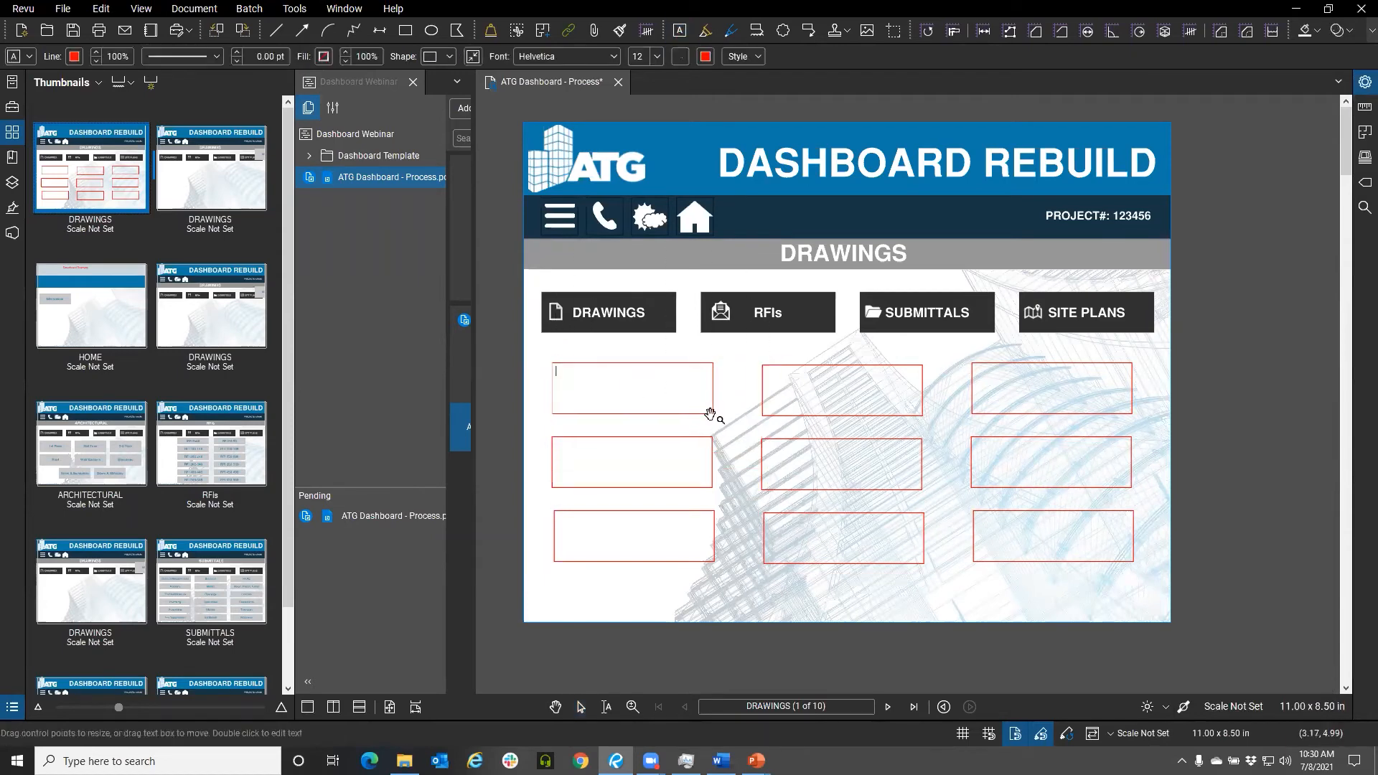
pyautogui.click(74, 57)
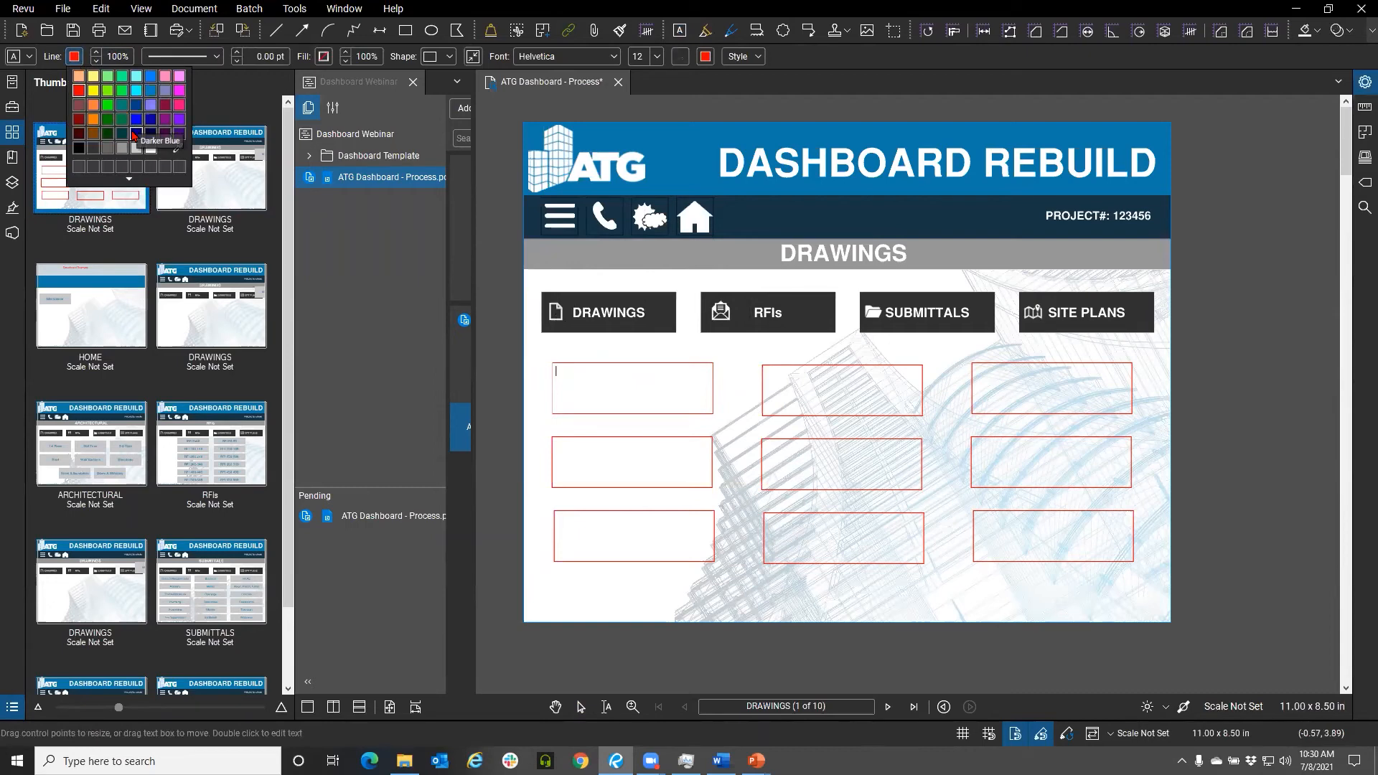
pyautogui.click(122, 147)
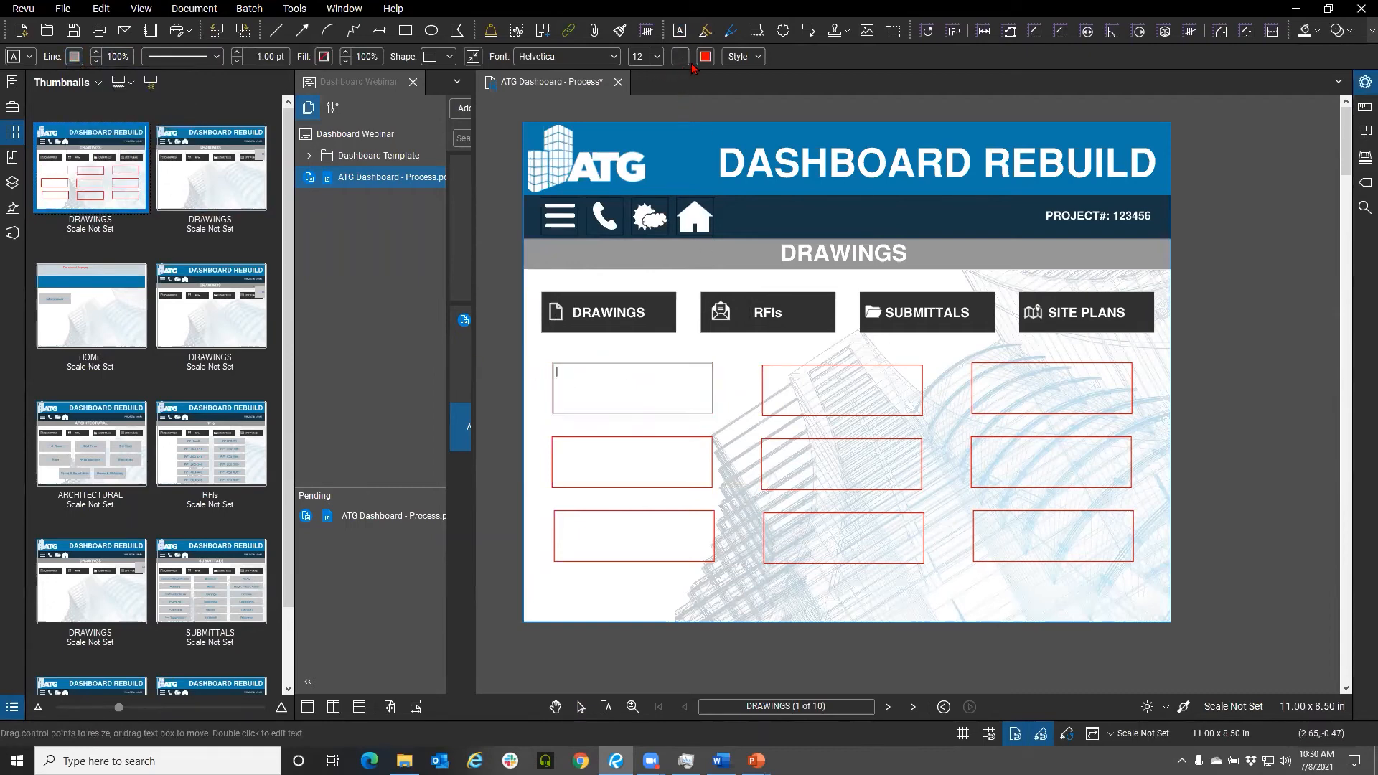
pyautogui.click(324, 57)
pyautogui.click(371, 150)
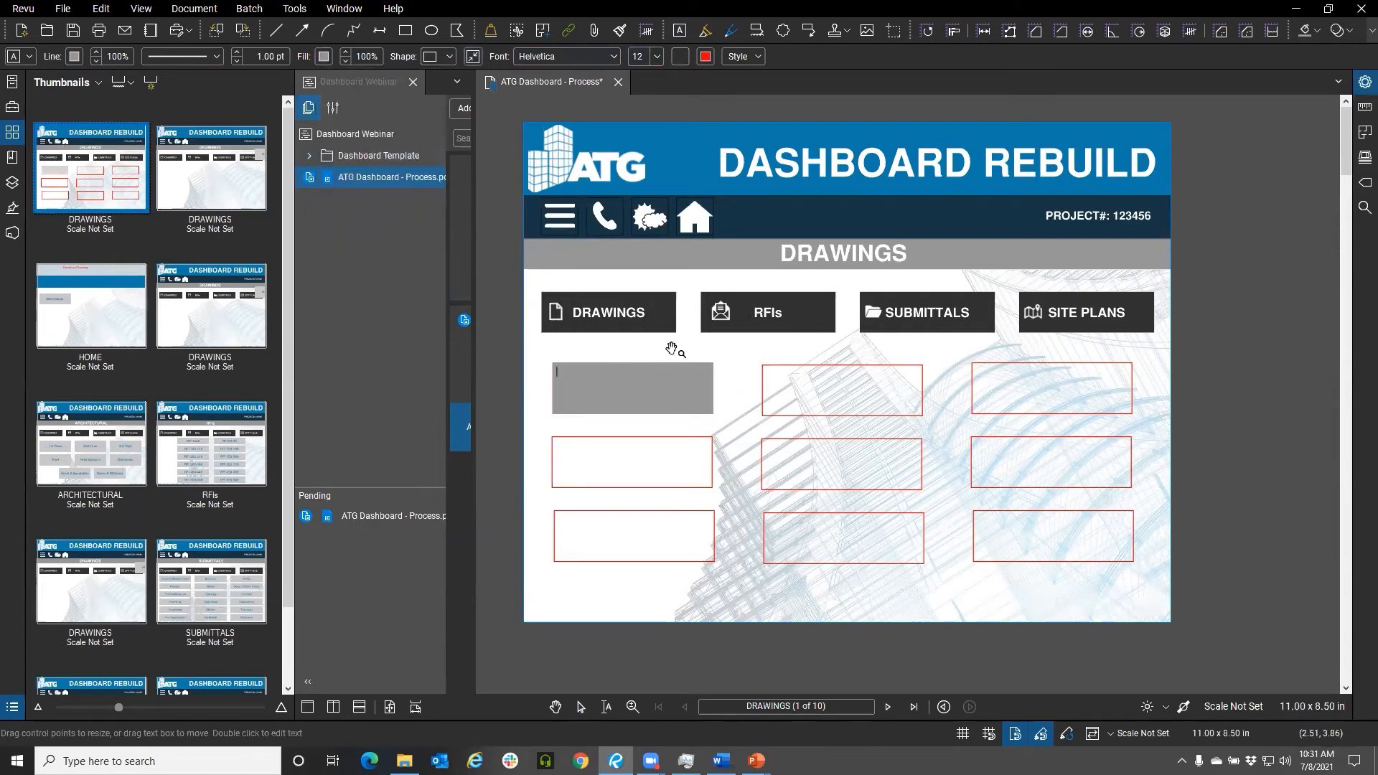
# Type Structural into the new text box
pyautogui.write('tructural')
pyautogui.click(657, 61)
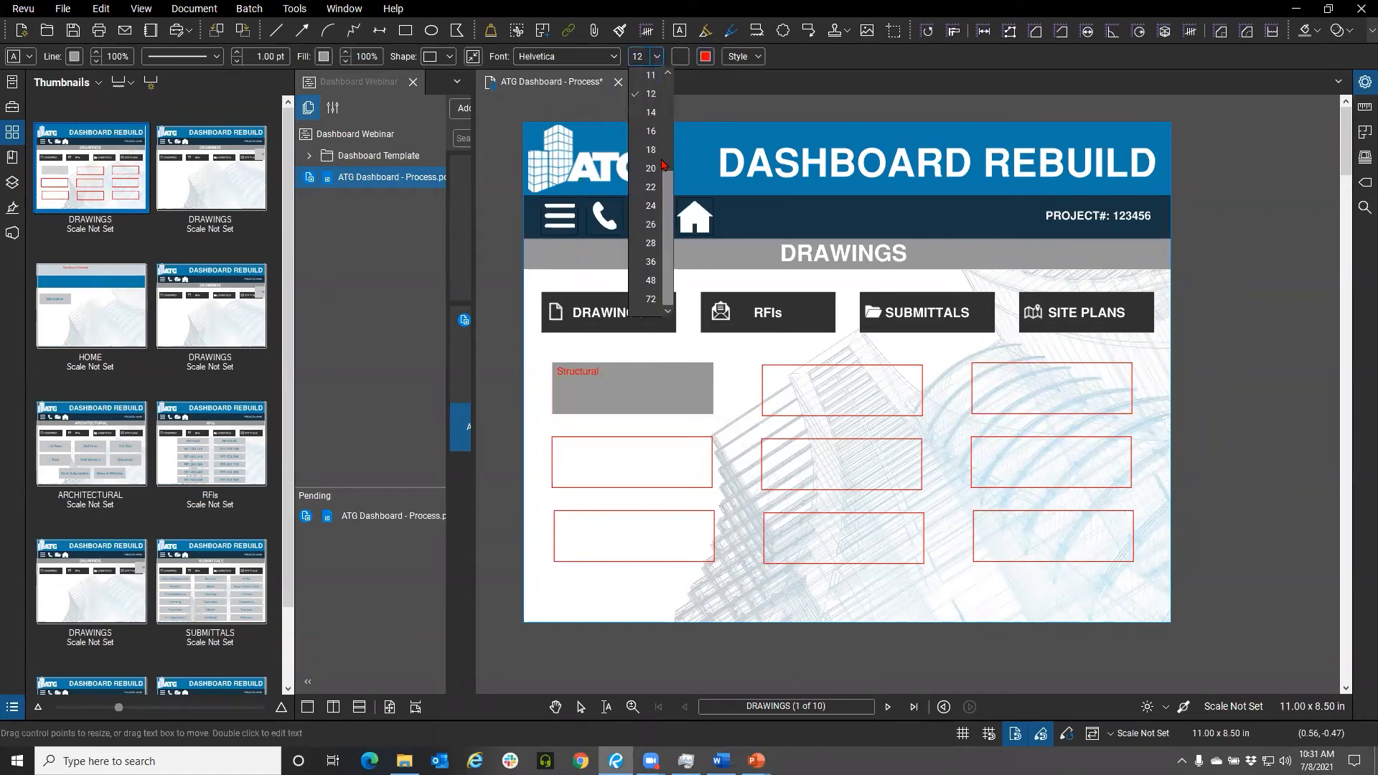
pyautogui.click(651, 228)
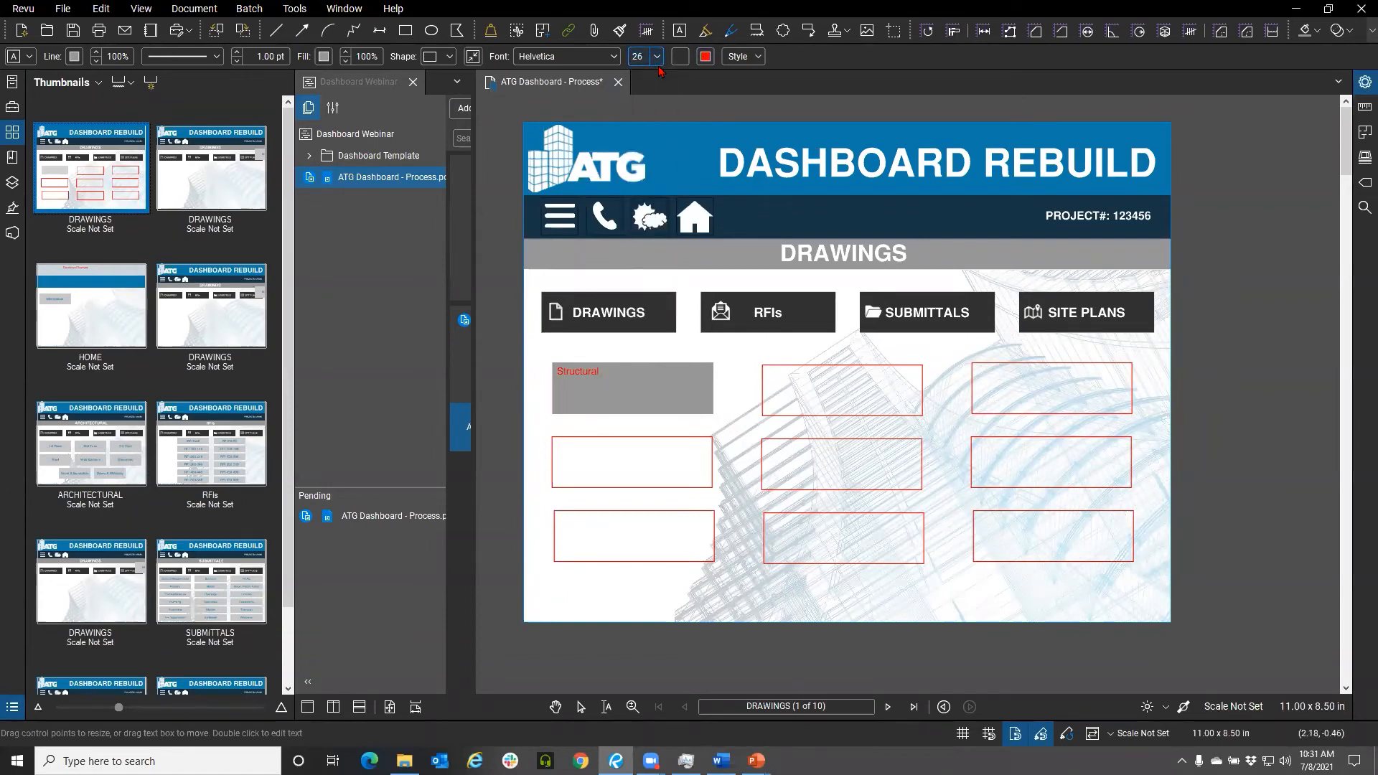
pyautogui.press('Escape')
# Select the Structural text box and set its font size to 26
pyautogui.click(629, 382)
pyautogui.click(632, 385)
pyautogui.click(656, 61)
pyautogui.click(655, 232)
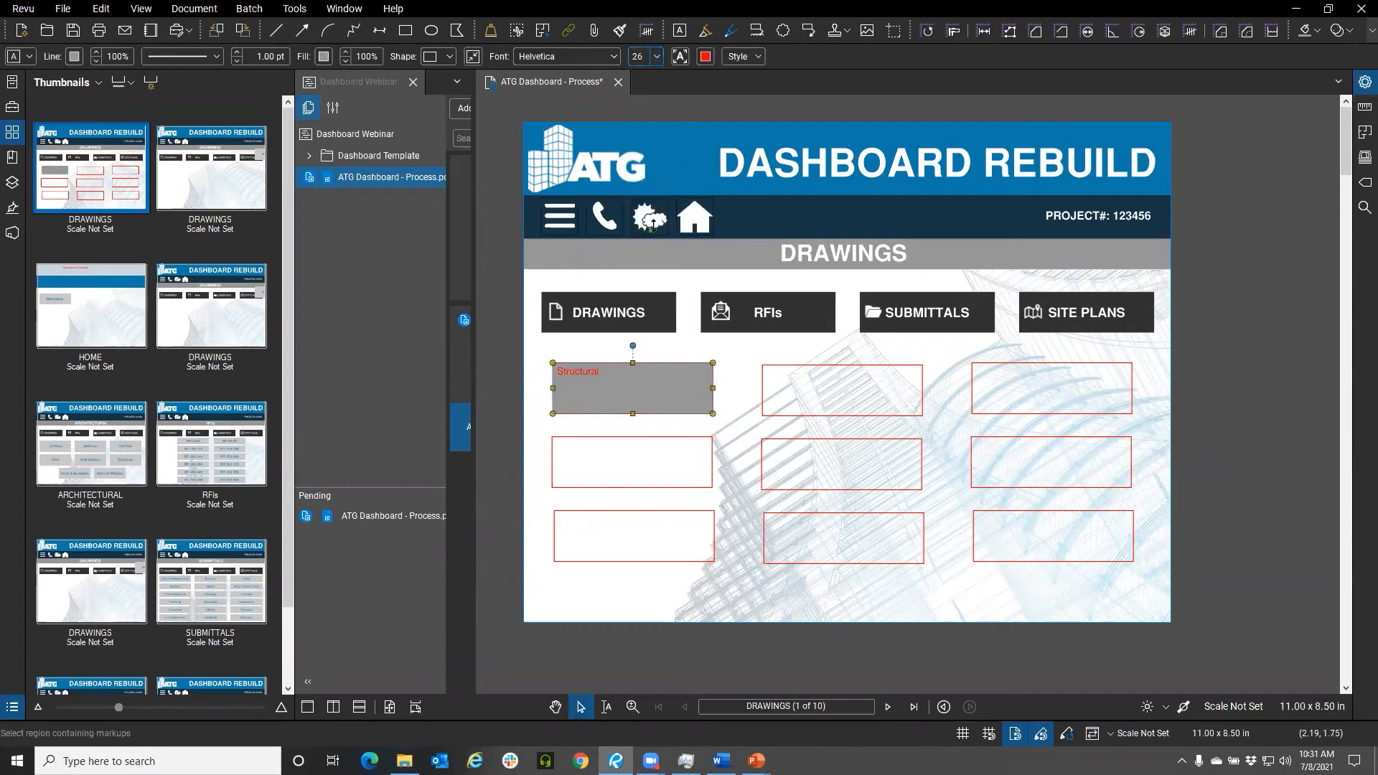
# Make the Structural text white and center it horizontally and vertically within the box
pyautogui.click(705, 56)
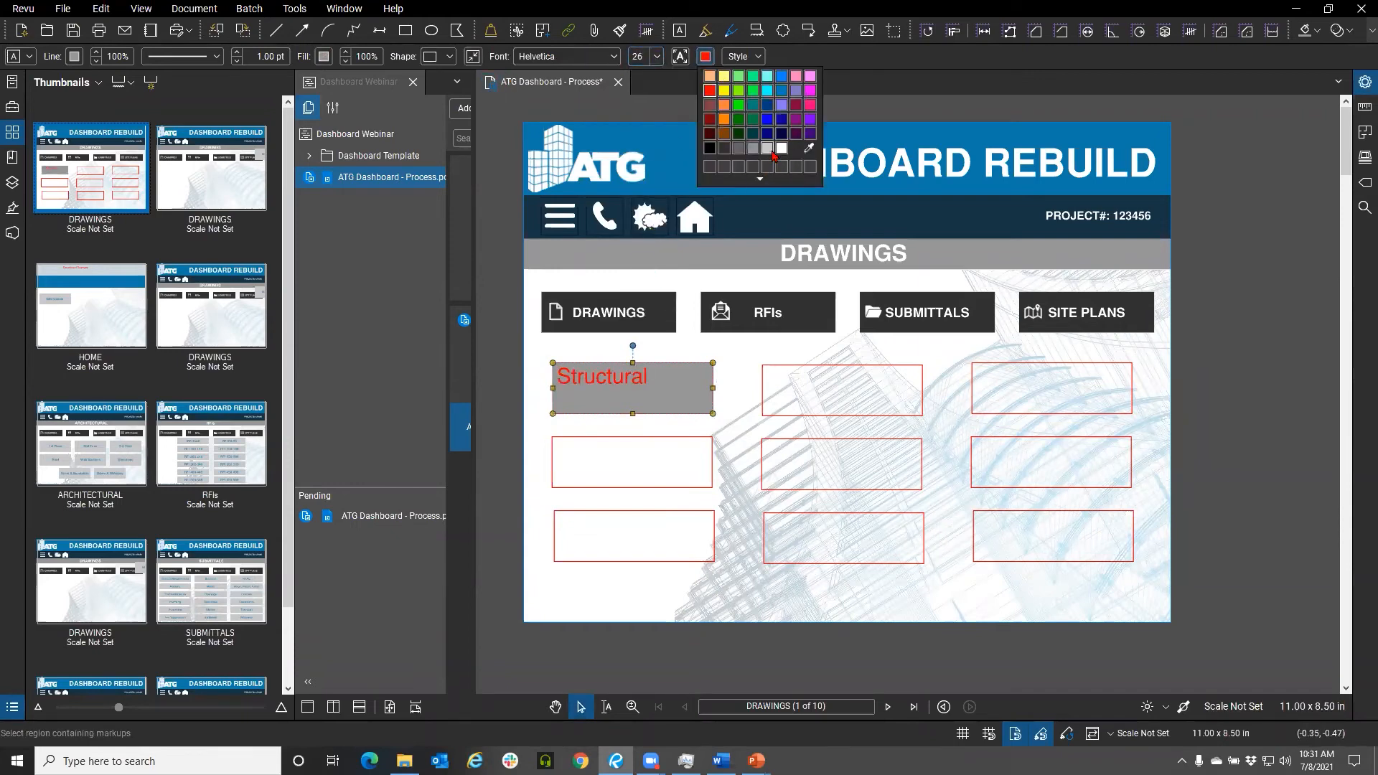
pyautogui.click(773, 153)
pyautogui.click(740, 59)
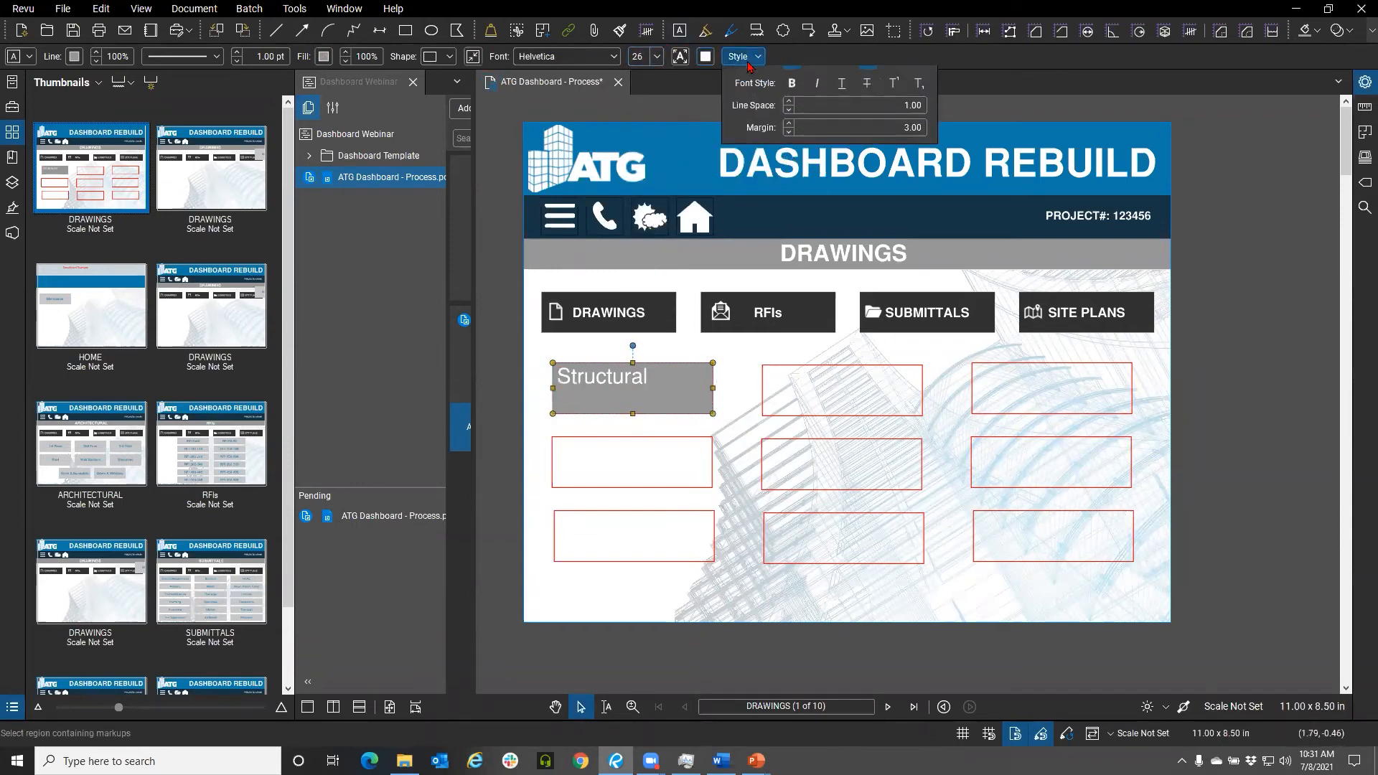
pyautogui.click(818, 83)
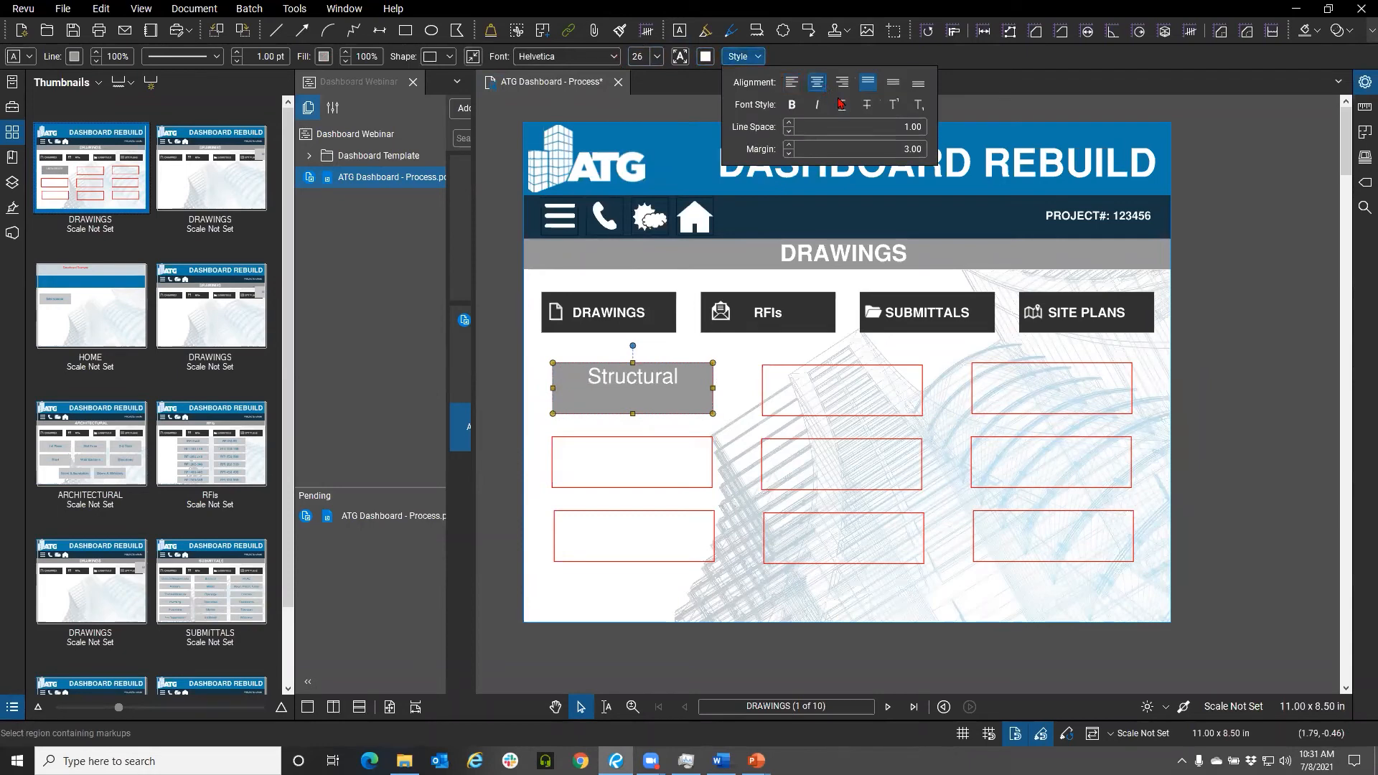
pyautogui.click(894, 84)
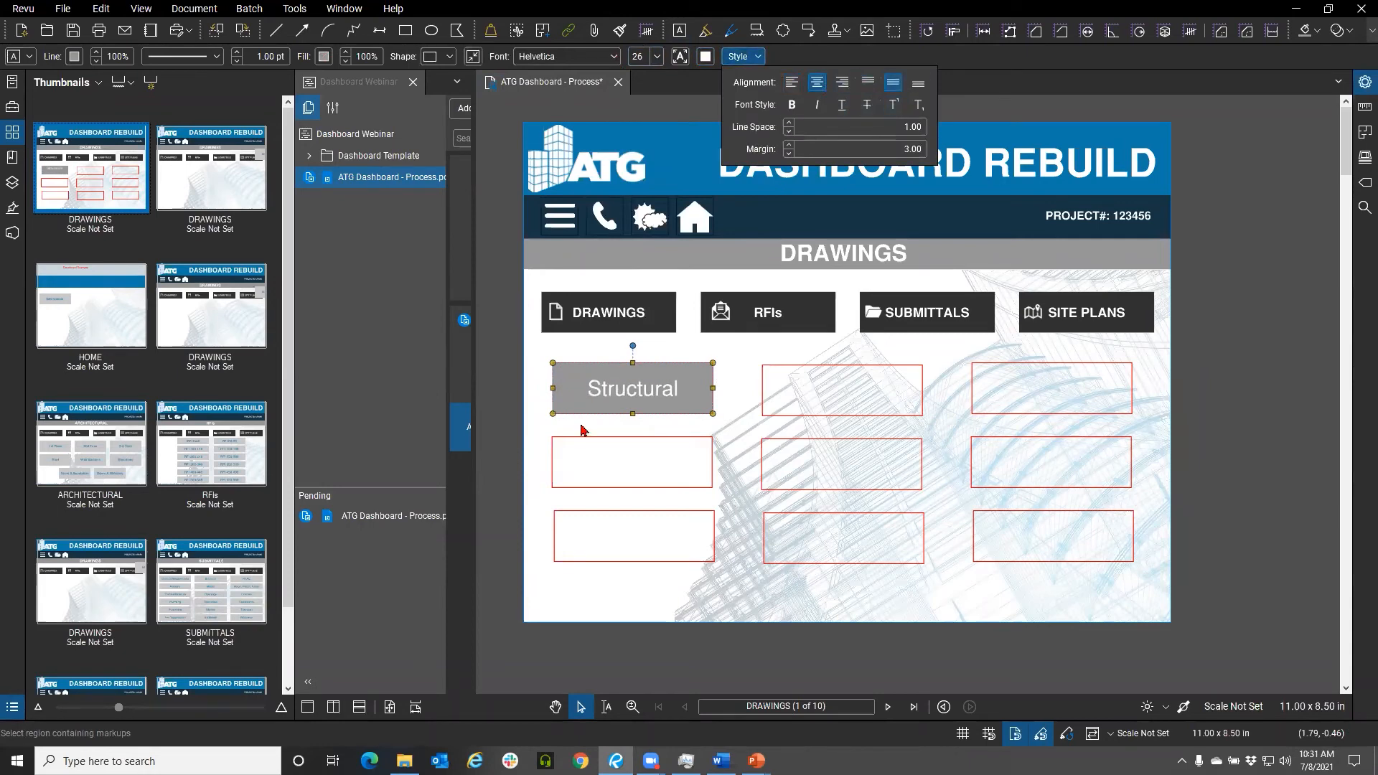
pyautogui.click(678, 348)
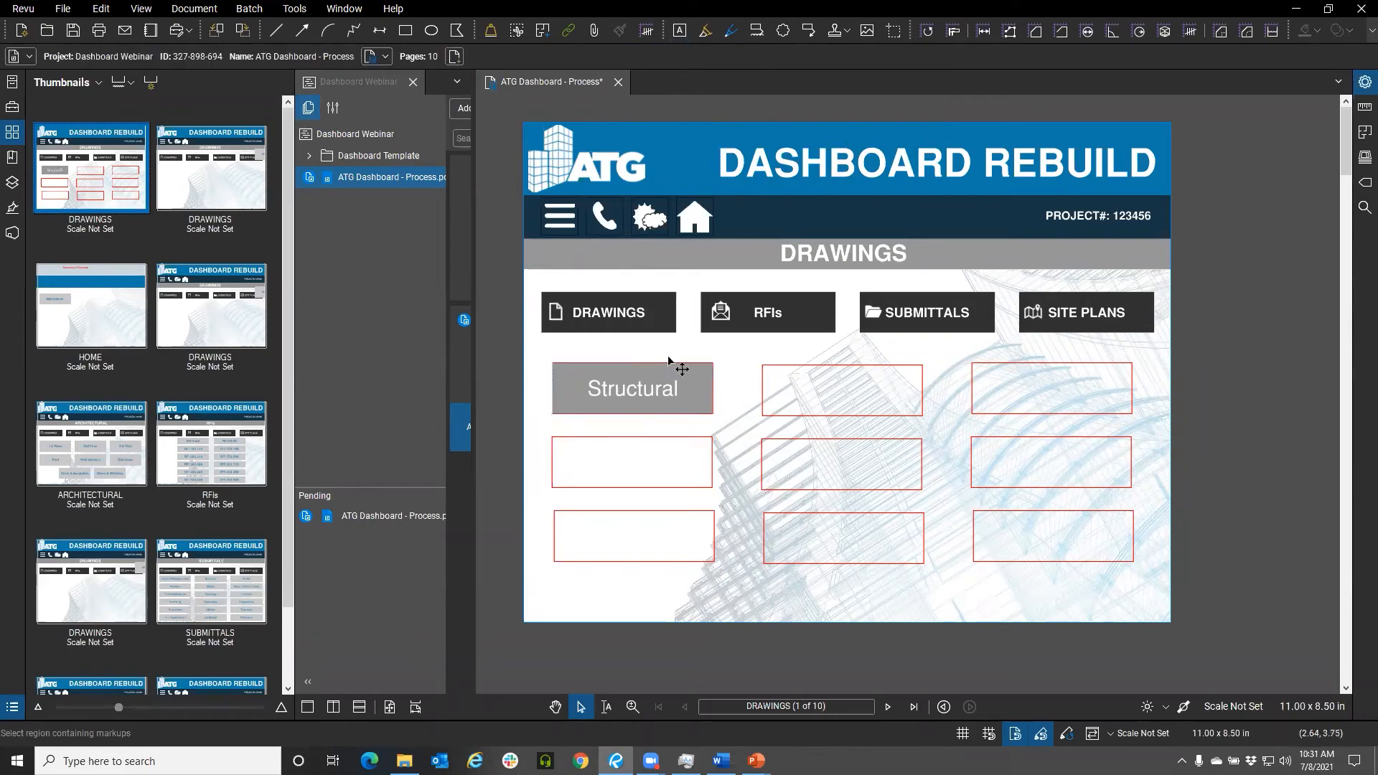
# Select the middle column of rectangles and set their outline colour to white
pyautogui.click(791, 369)
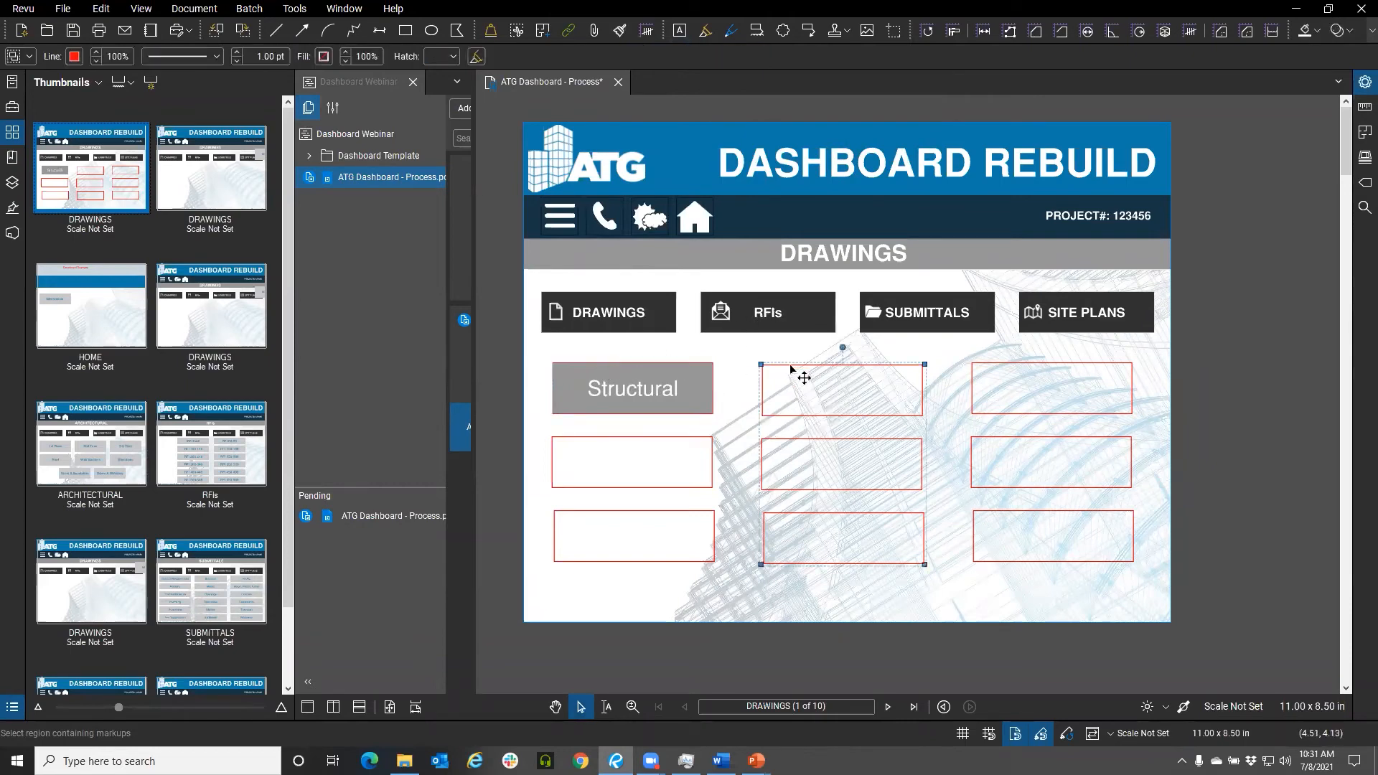
pyautogui.click(74, 56)
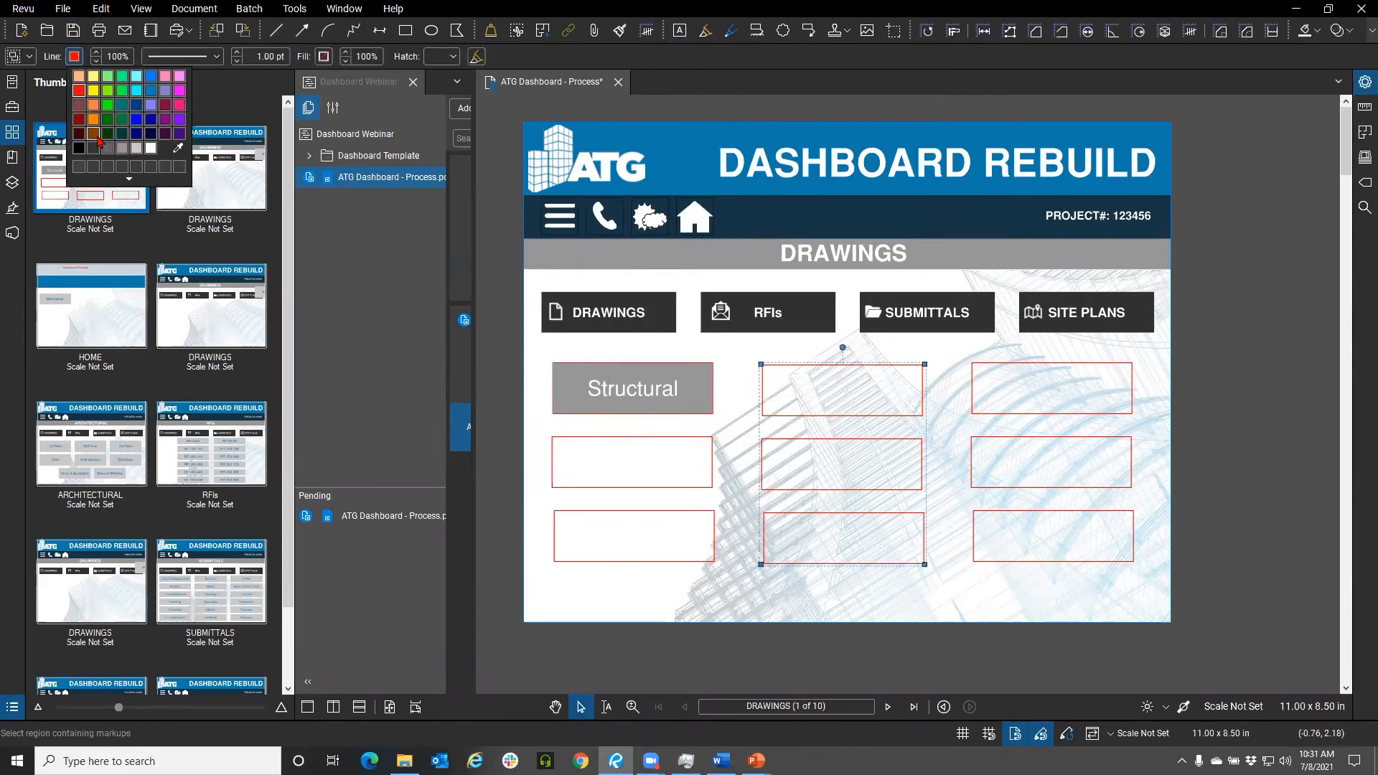
pyautogui.click(151, 148)
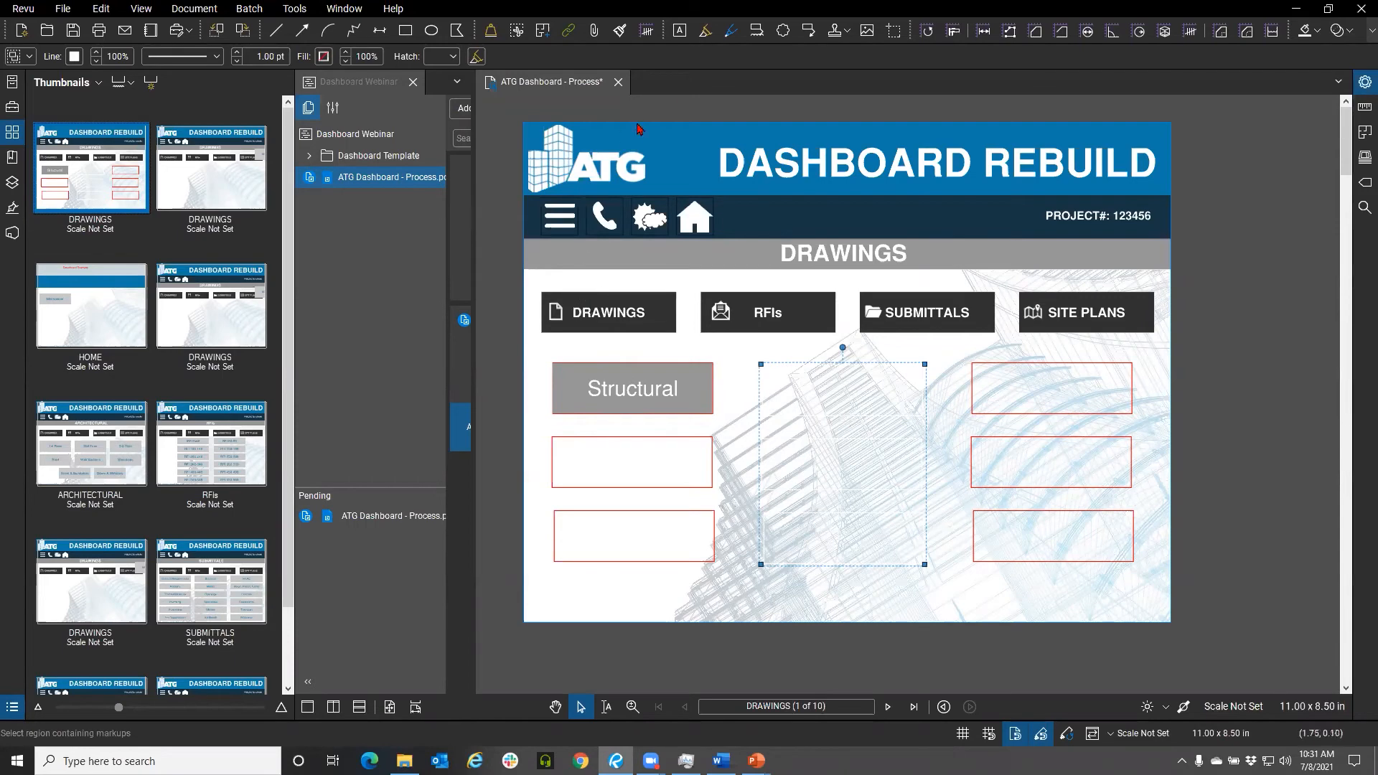
# Turn on Show Grid in the Grid & Snap preferences
pyautogui.click(23, 8)
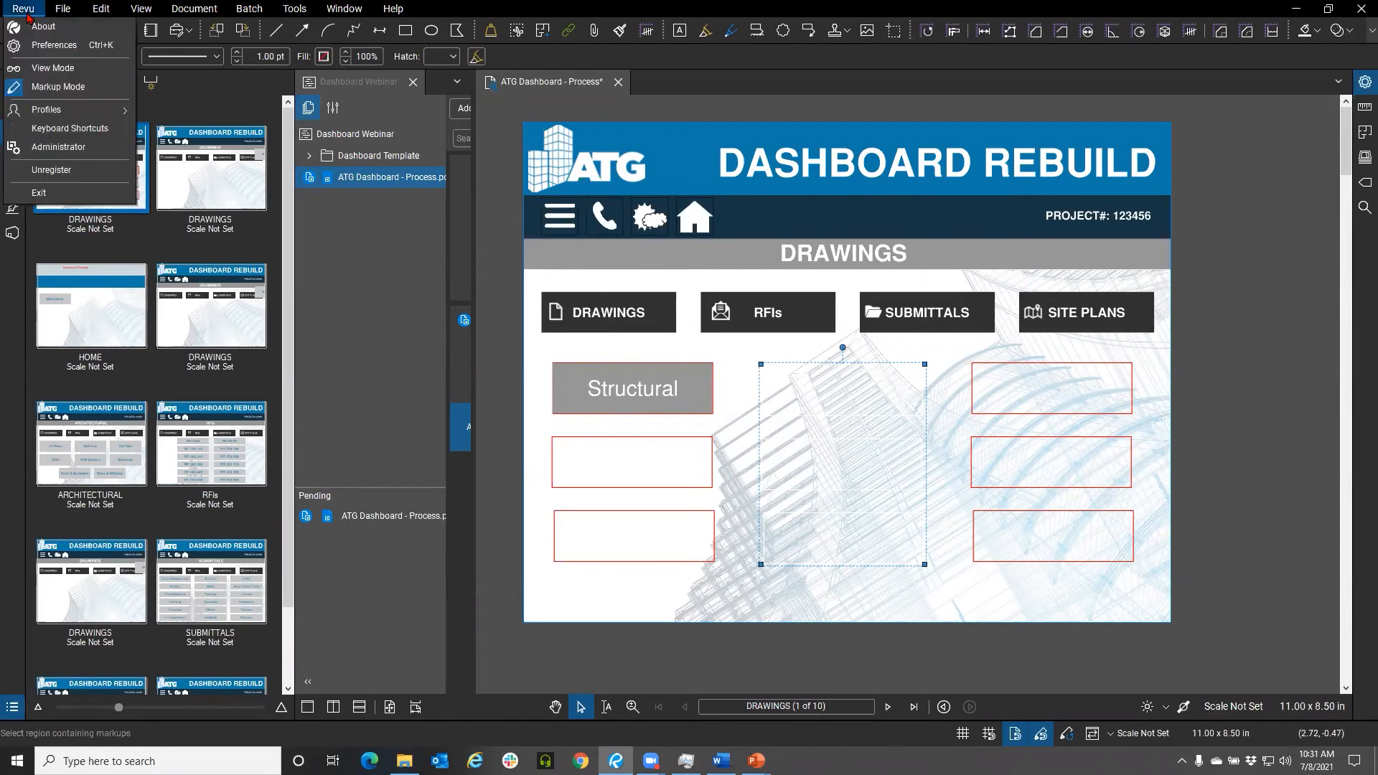
pyautogui.click(43, 47)
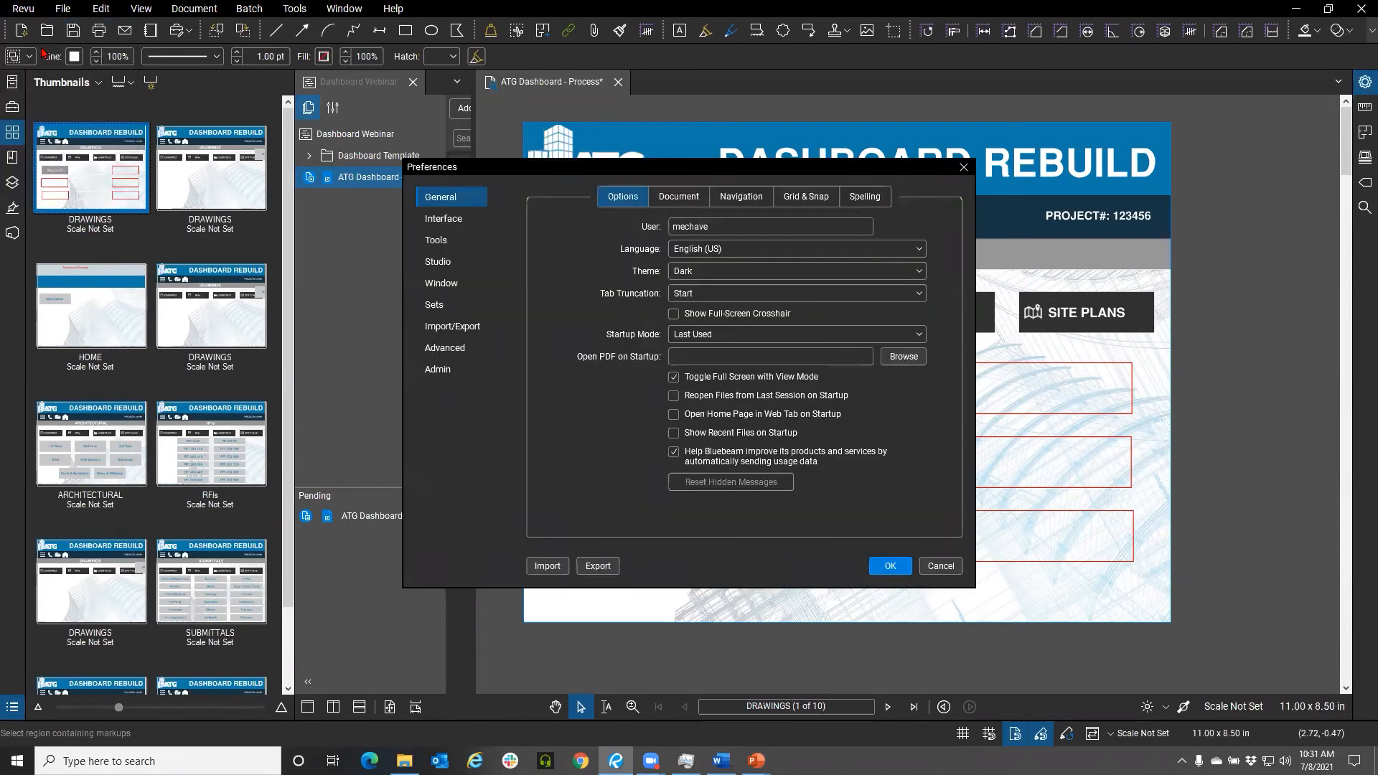
pyautogui.click(806, 198)
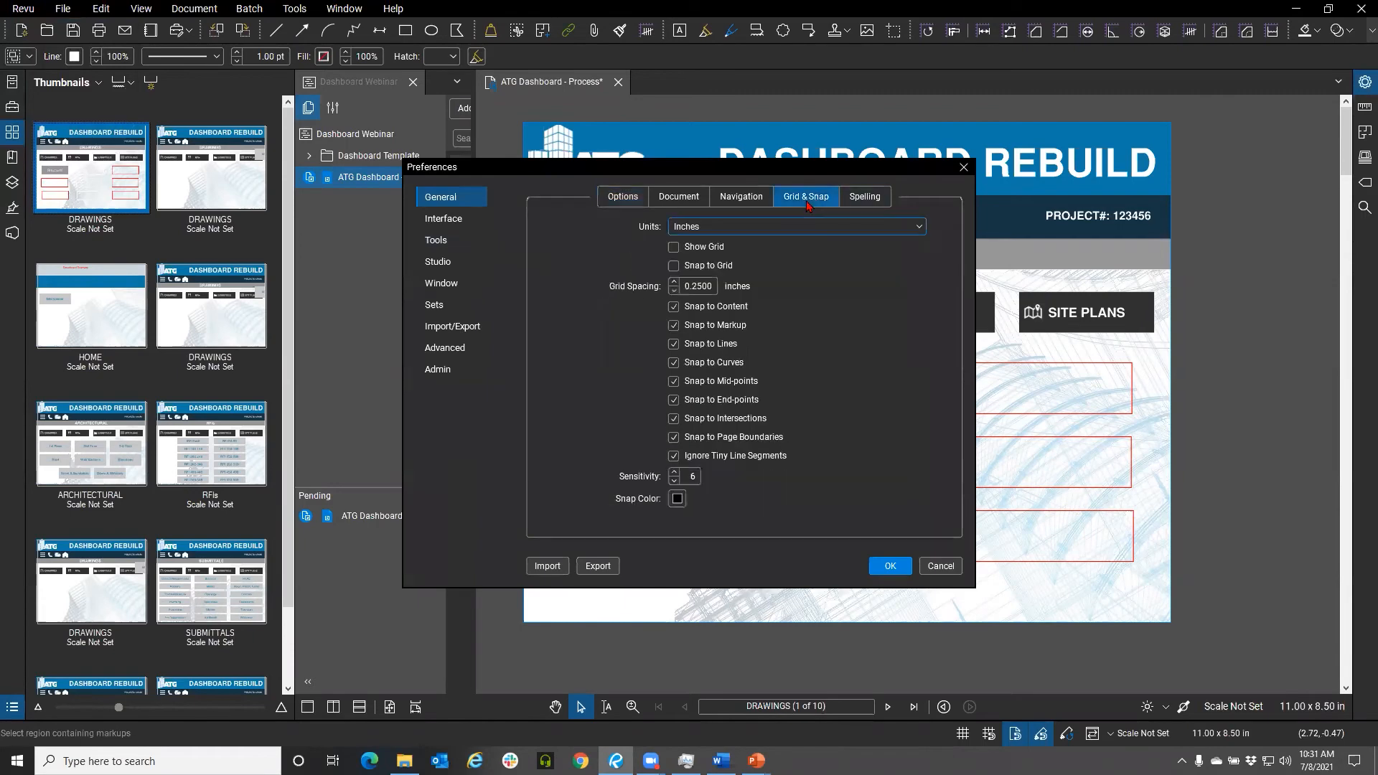
pyautogui.click(673, 246)
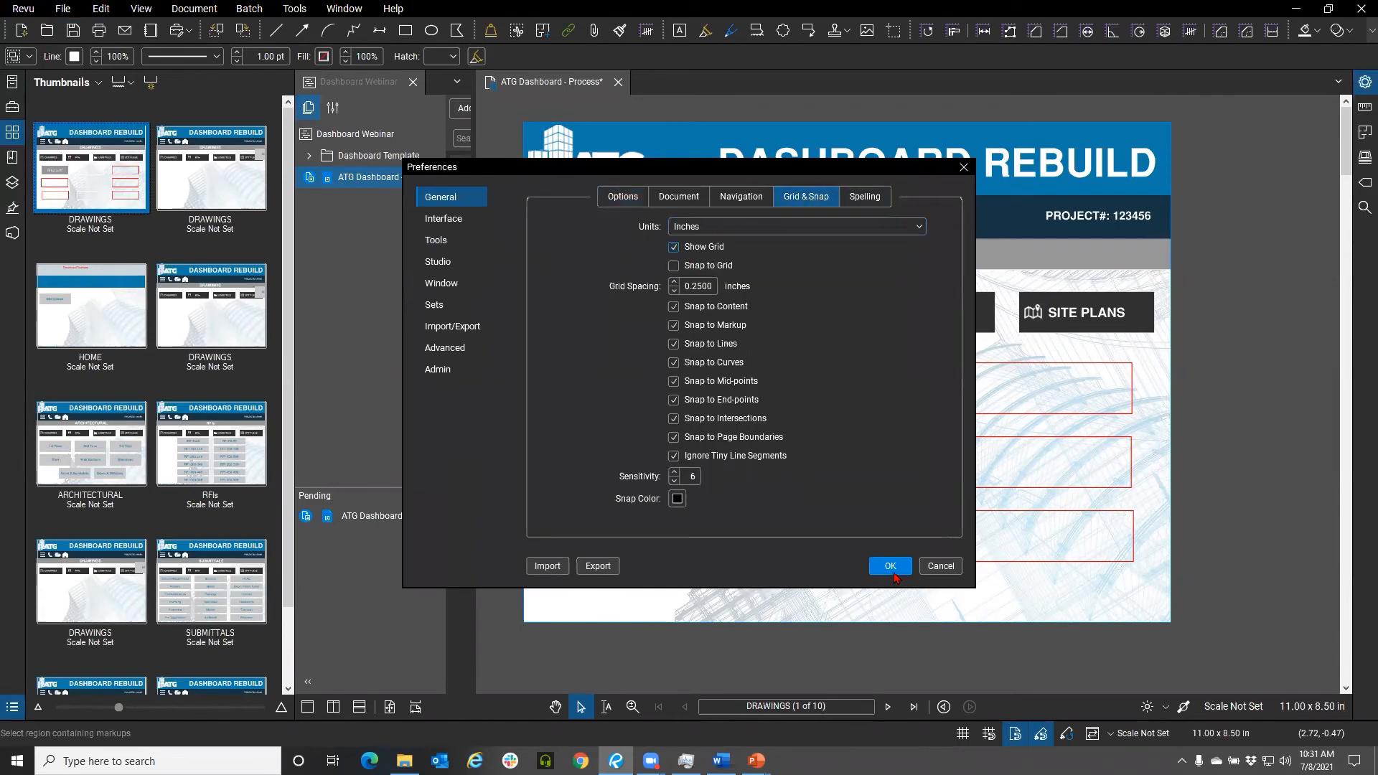
pyautogui.click(890, 565)
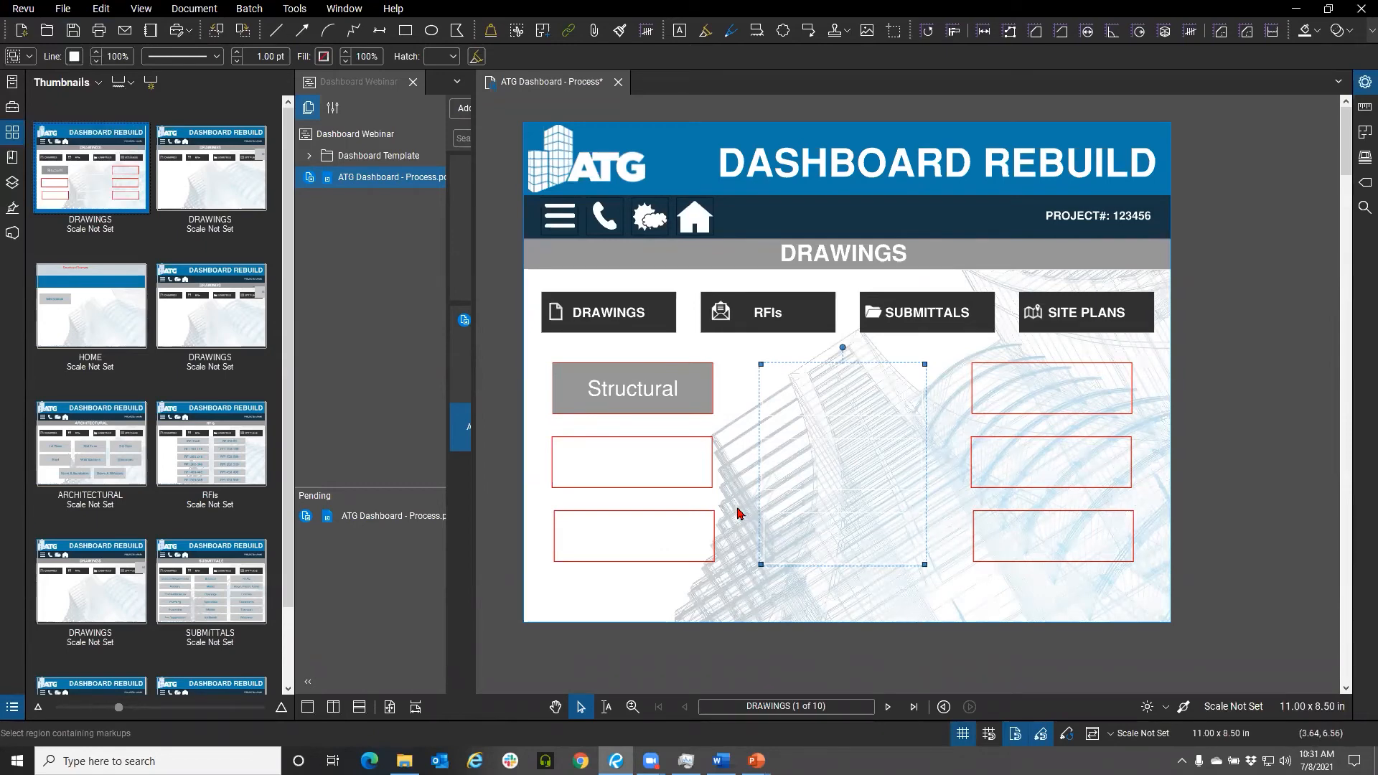
pyautogui.click(1218, 424)
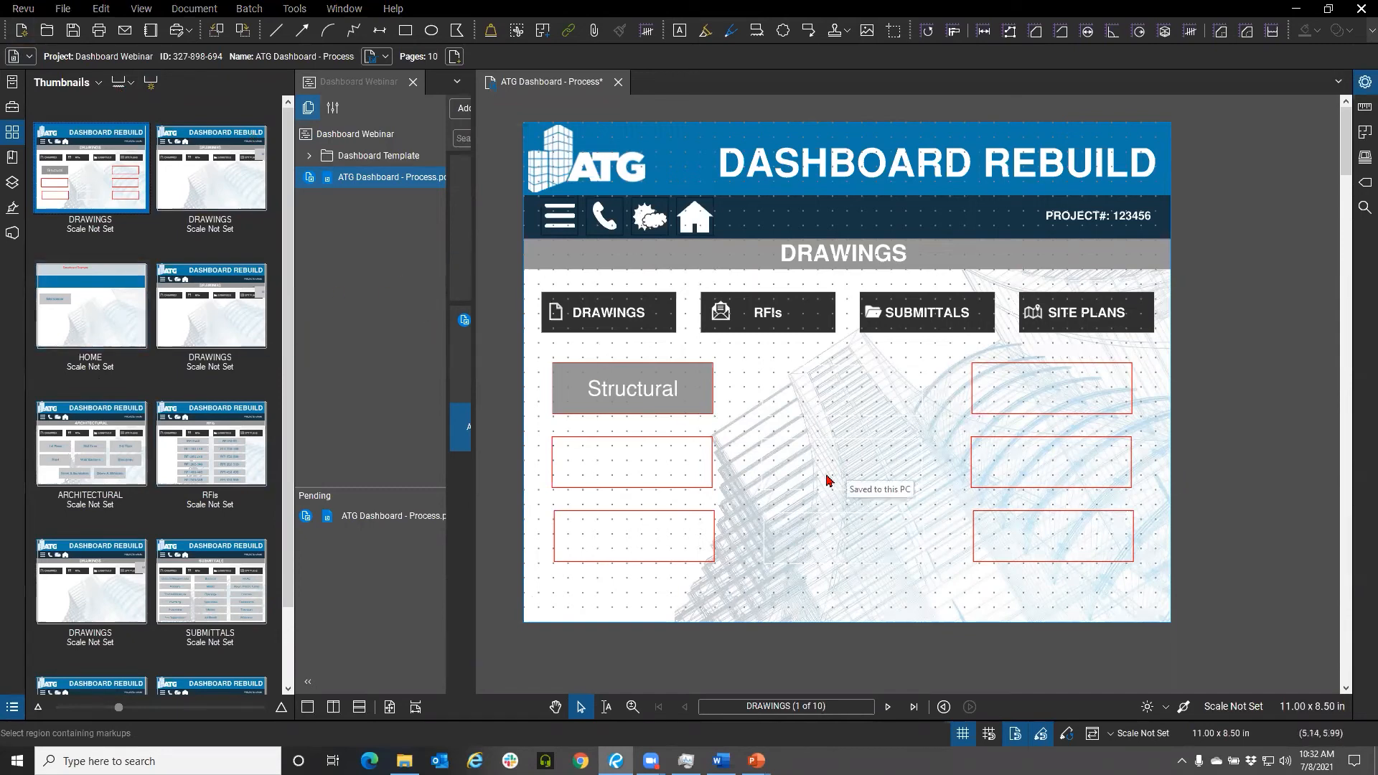
pyautogui.click(637, 391)
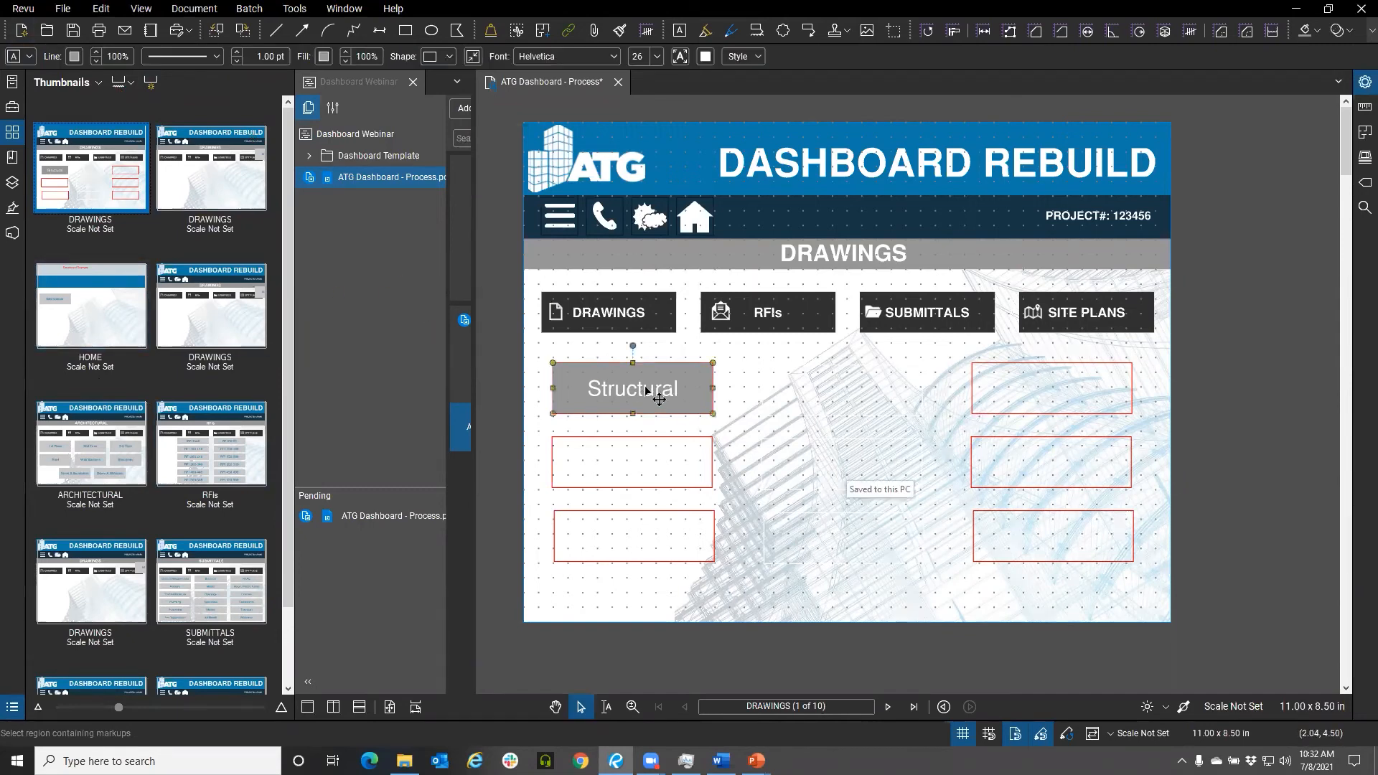
pyautogui.rightClick(644, 388)
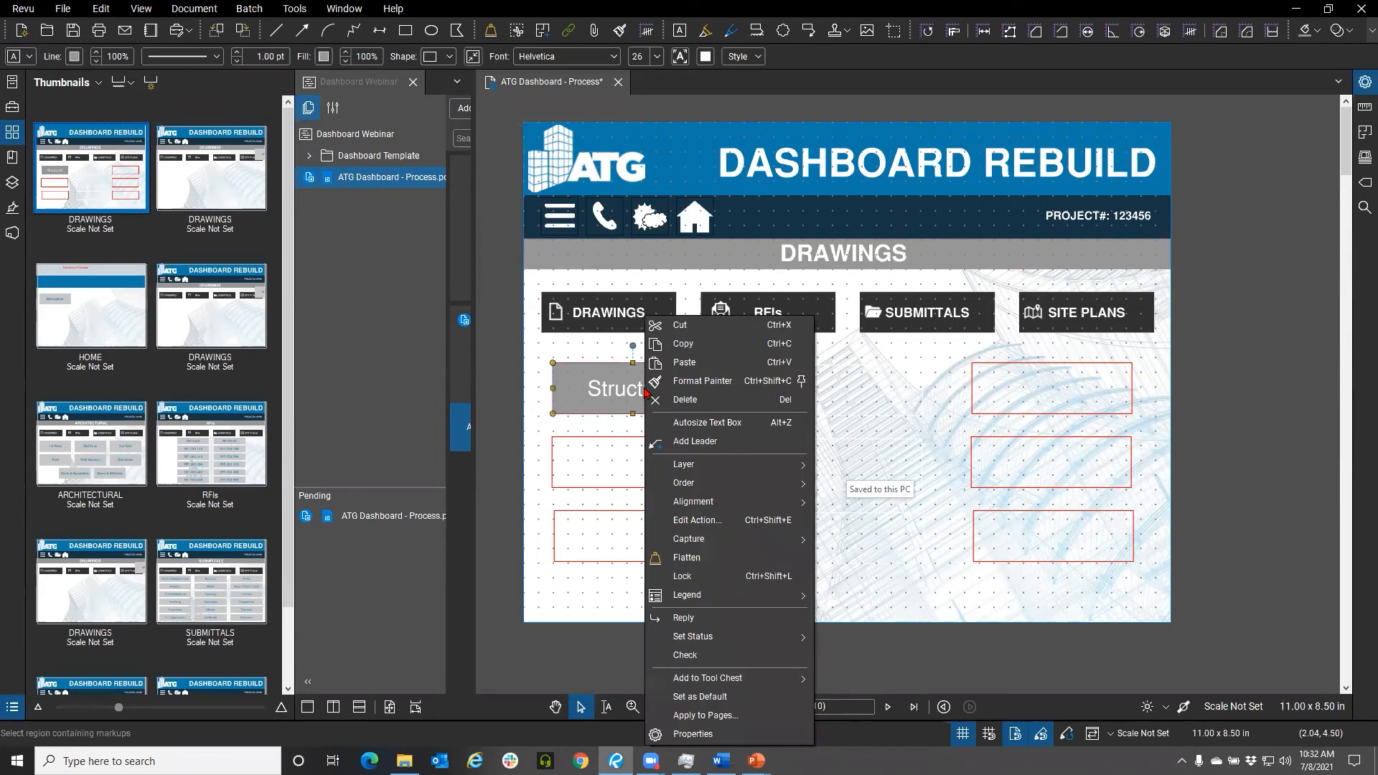
pyautogui.click(707, 526)
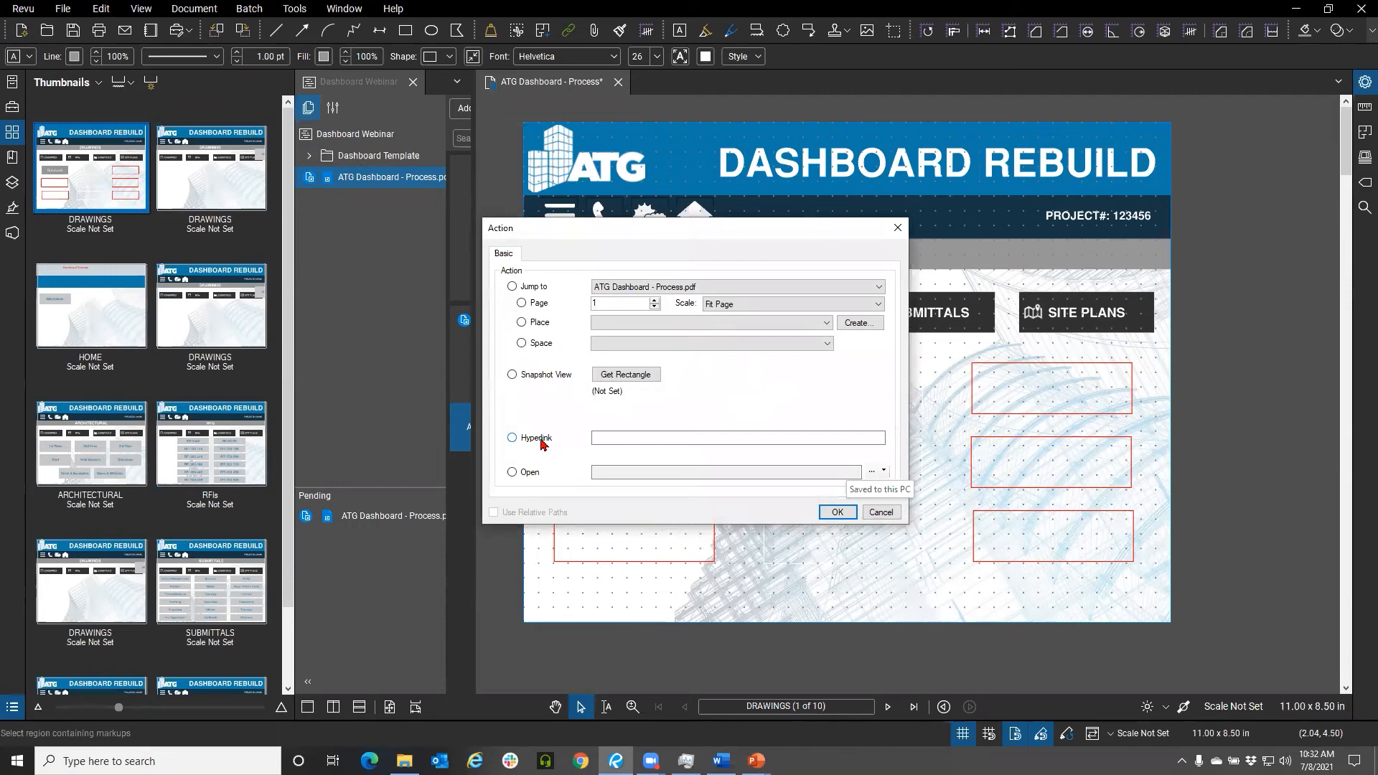
pyautogui.click(881, 513)
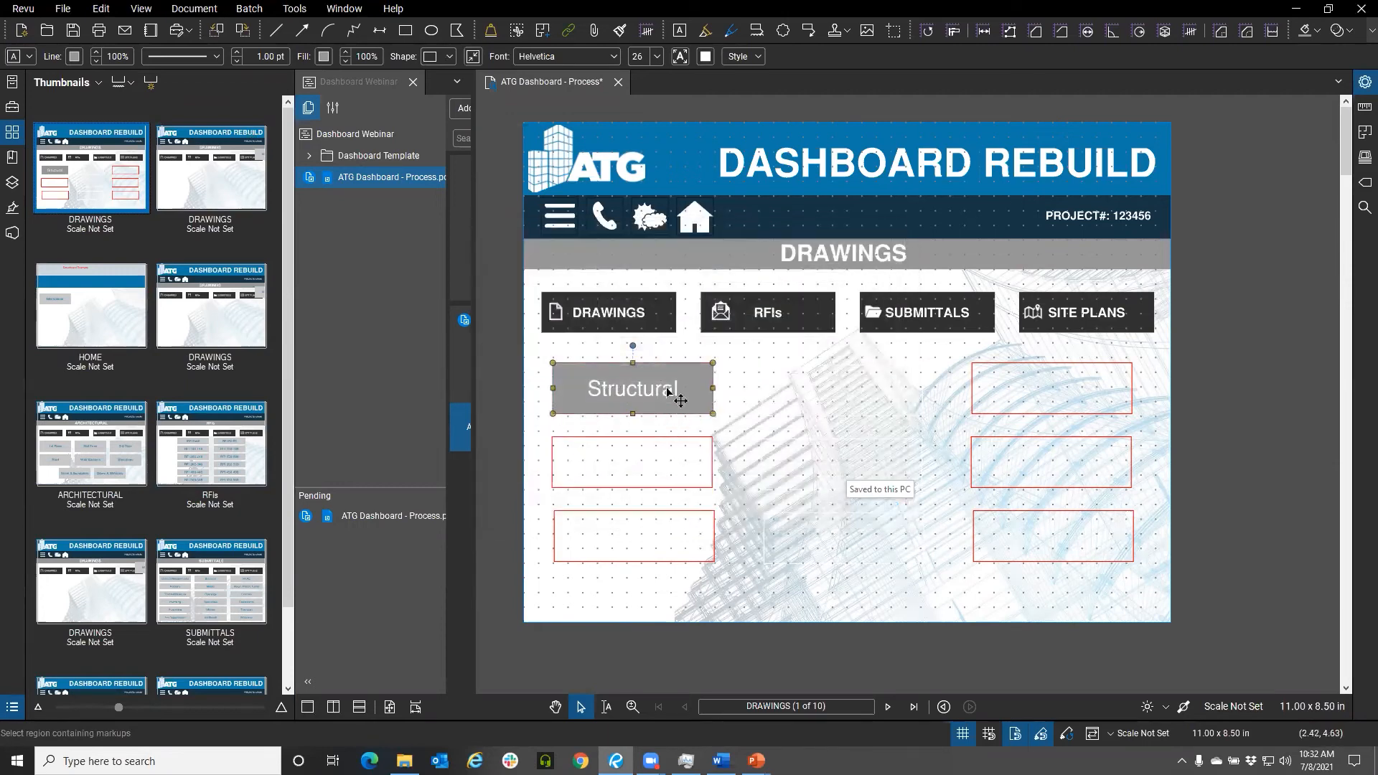
# Give the Structural box an Open action linked to the ARCH folder inside the Studio project's Dashboard Template folder
pyautogui.rightClick(668, 389)
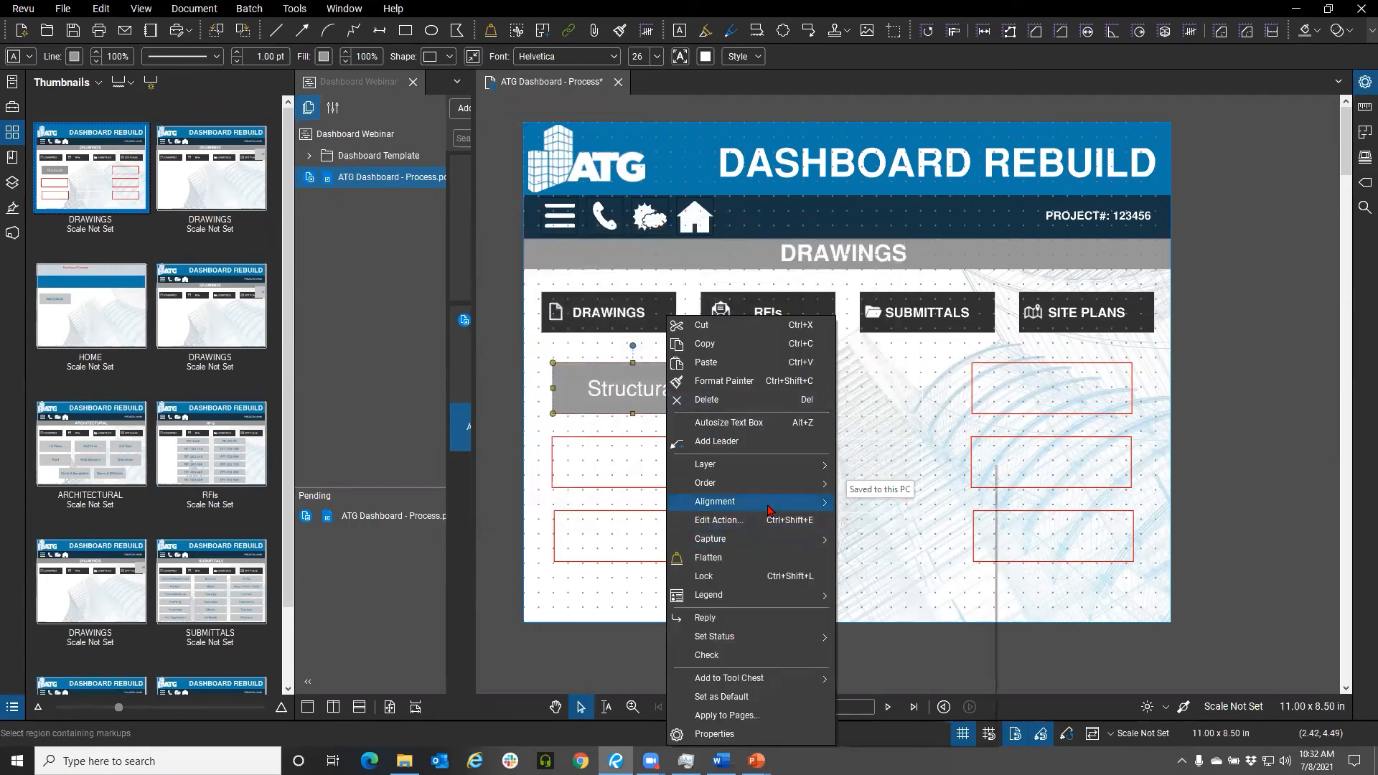
pyautogui.moveTo(767, 509)
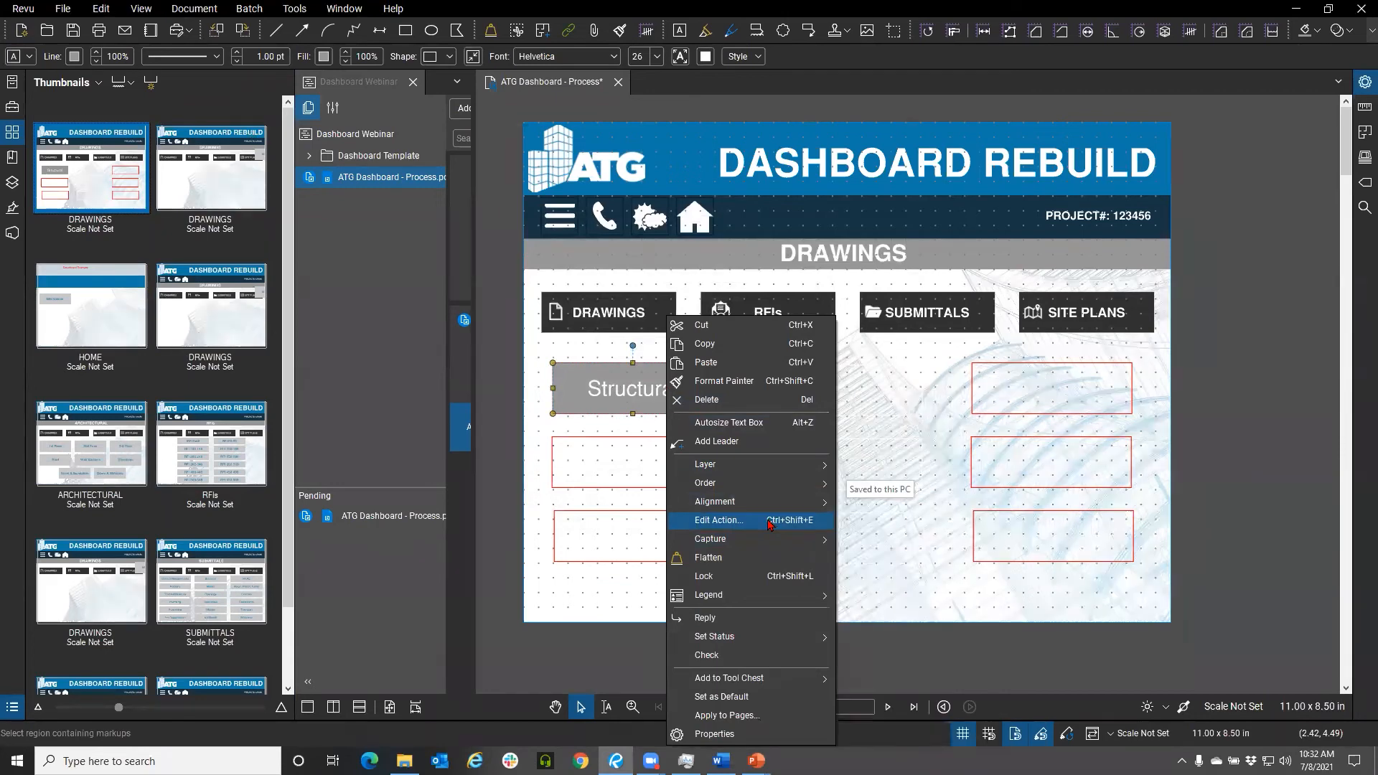
pyautogui.click(769, 521)
pyautogui.click(511, 472)
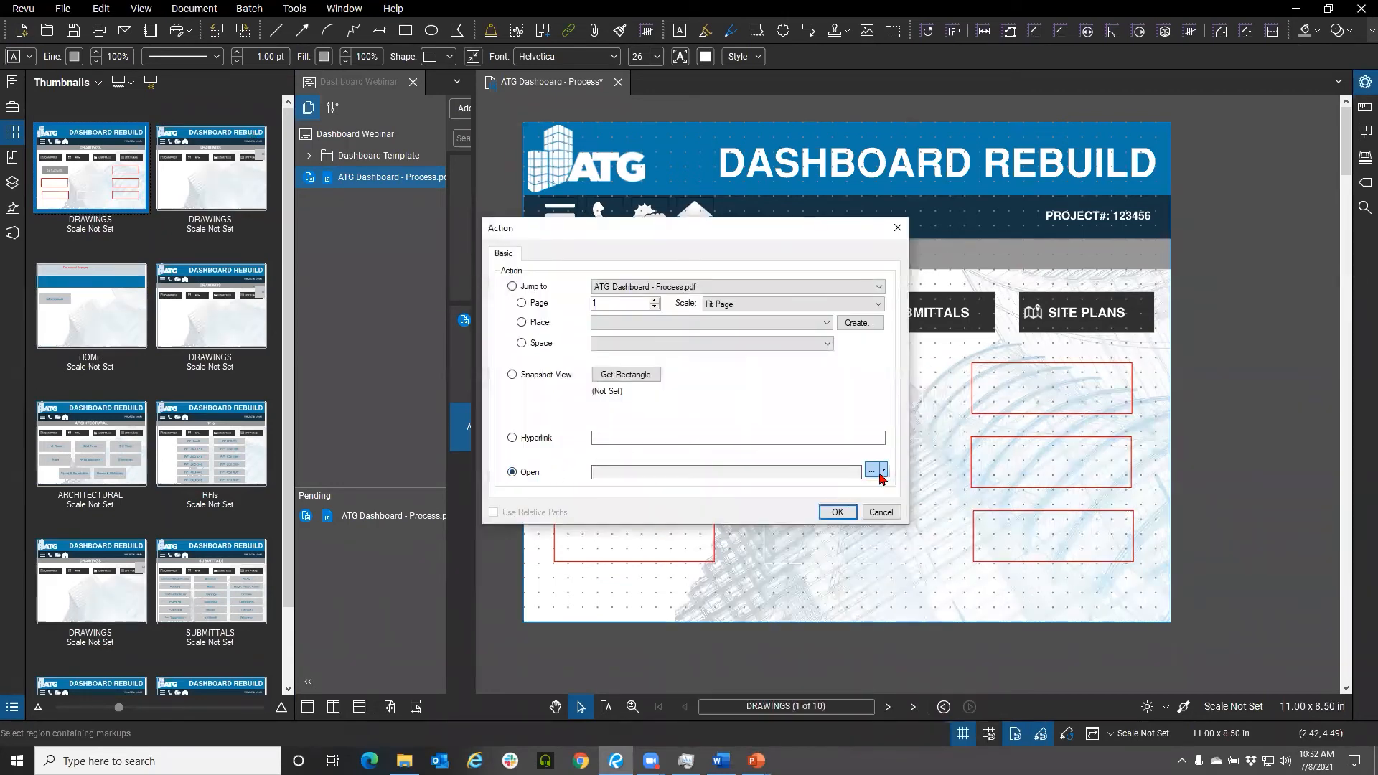
pyautogui.click(875, 471)
pyautogui.click(910, 502)
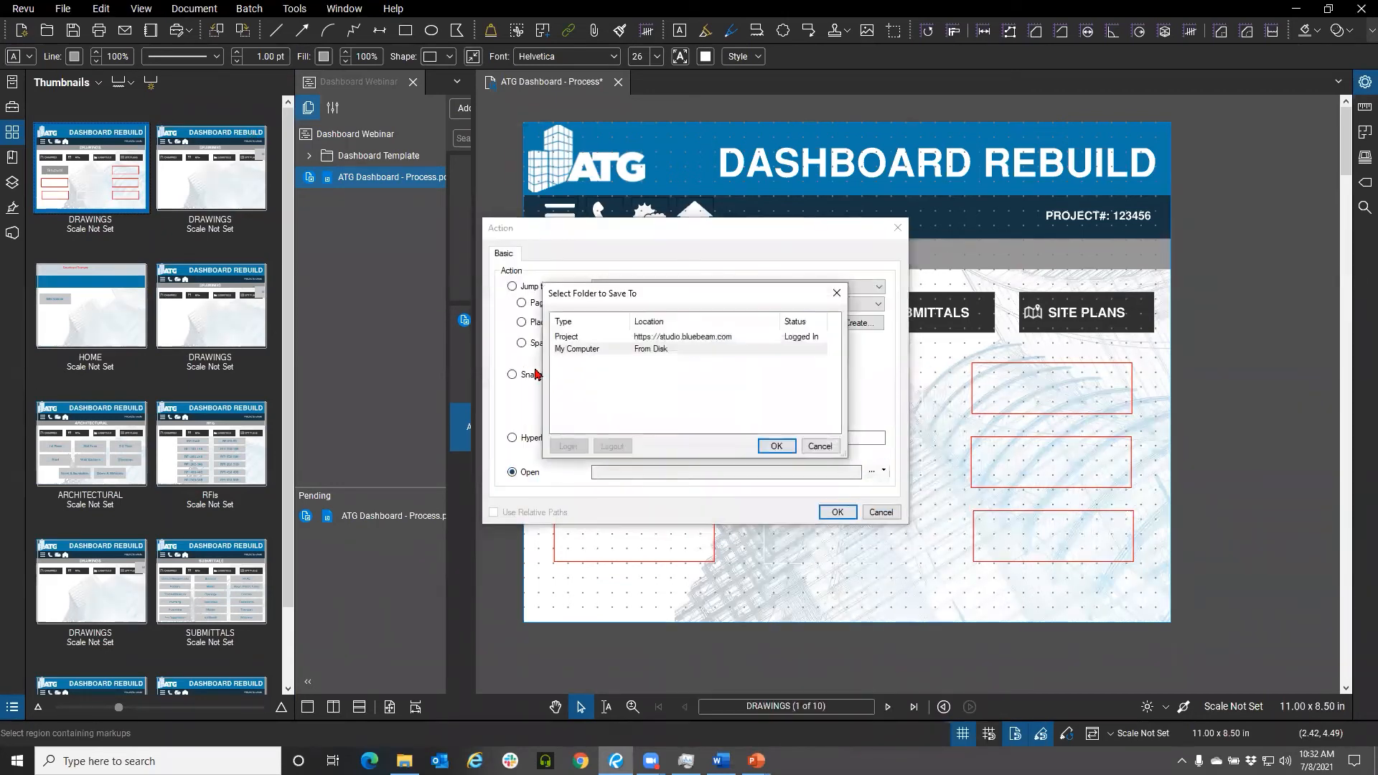
pyautogui.click(642, 337)
pyautogui.click(771, 446)
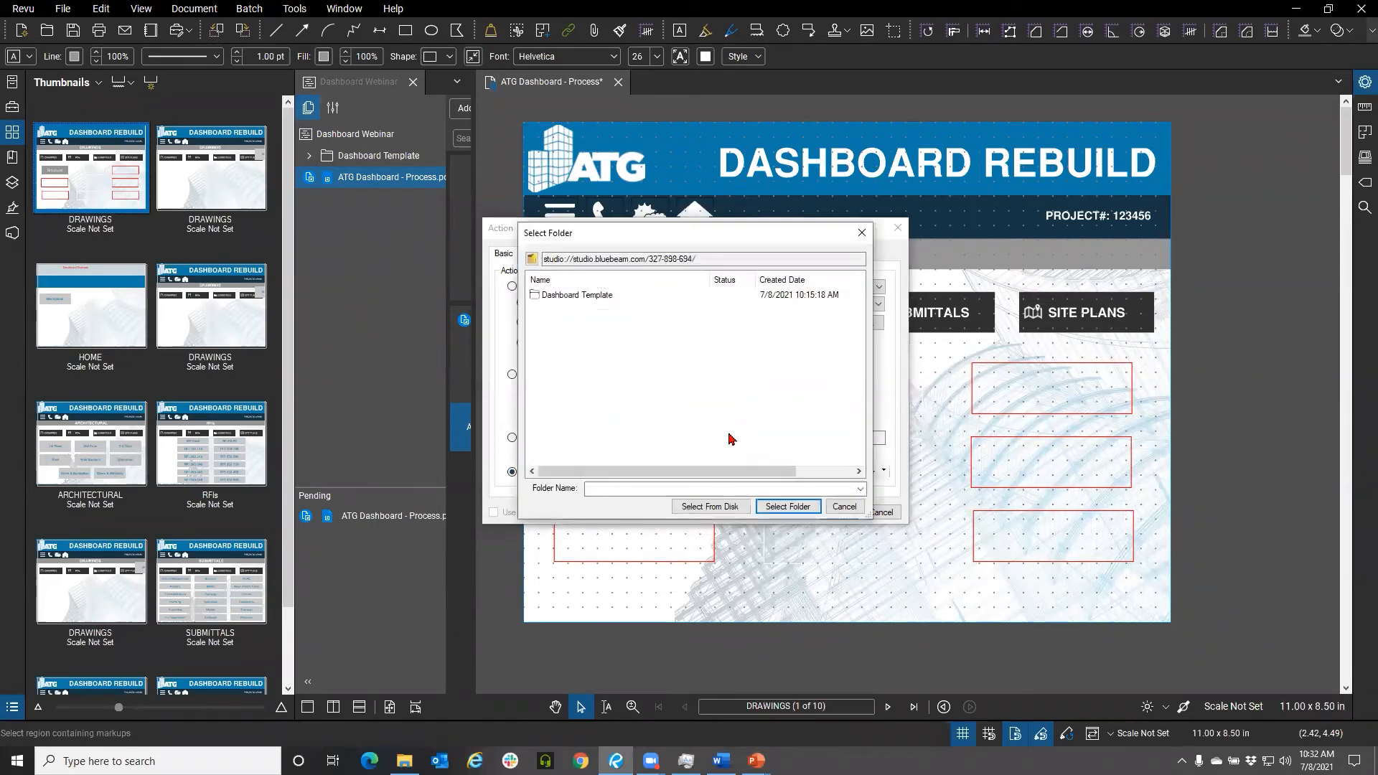
pyautogui.doubleClick(578, 295)
pyautogui.click(578, 295)
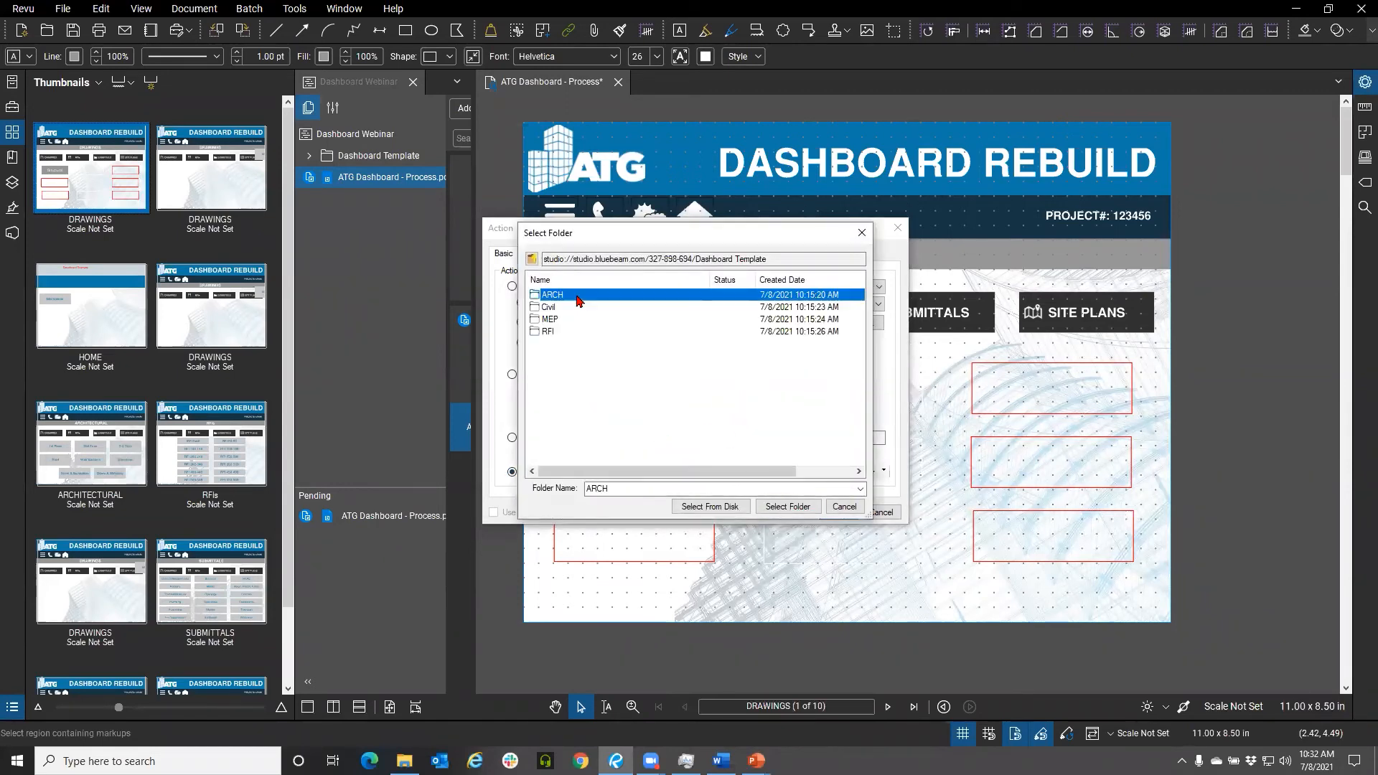
pyautogui.click(783, 506)
pyautogui.click(838, 514)
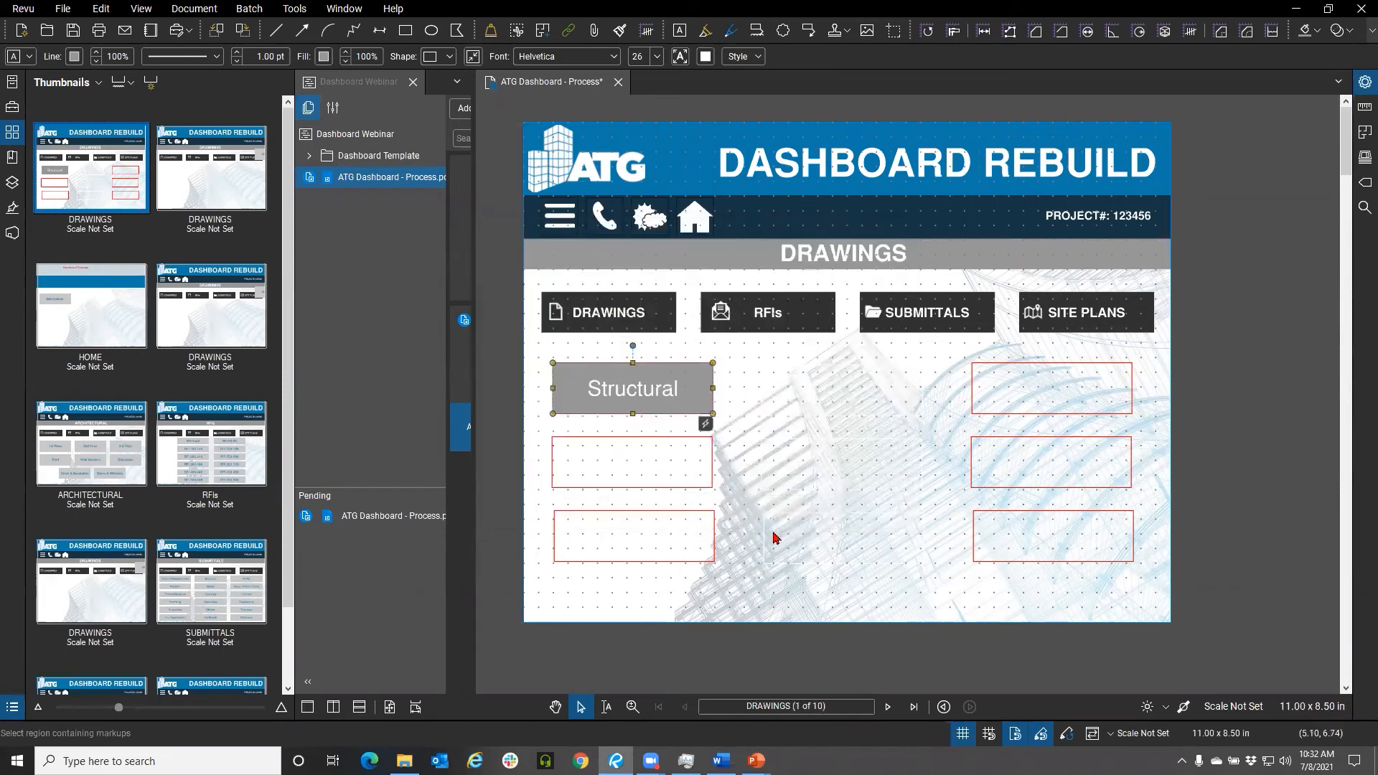
# Test the Structural button's link to the ARCH folder and close the file browser it opens
pyautogui.click(506, 348)
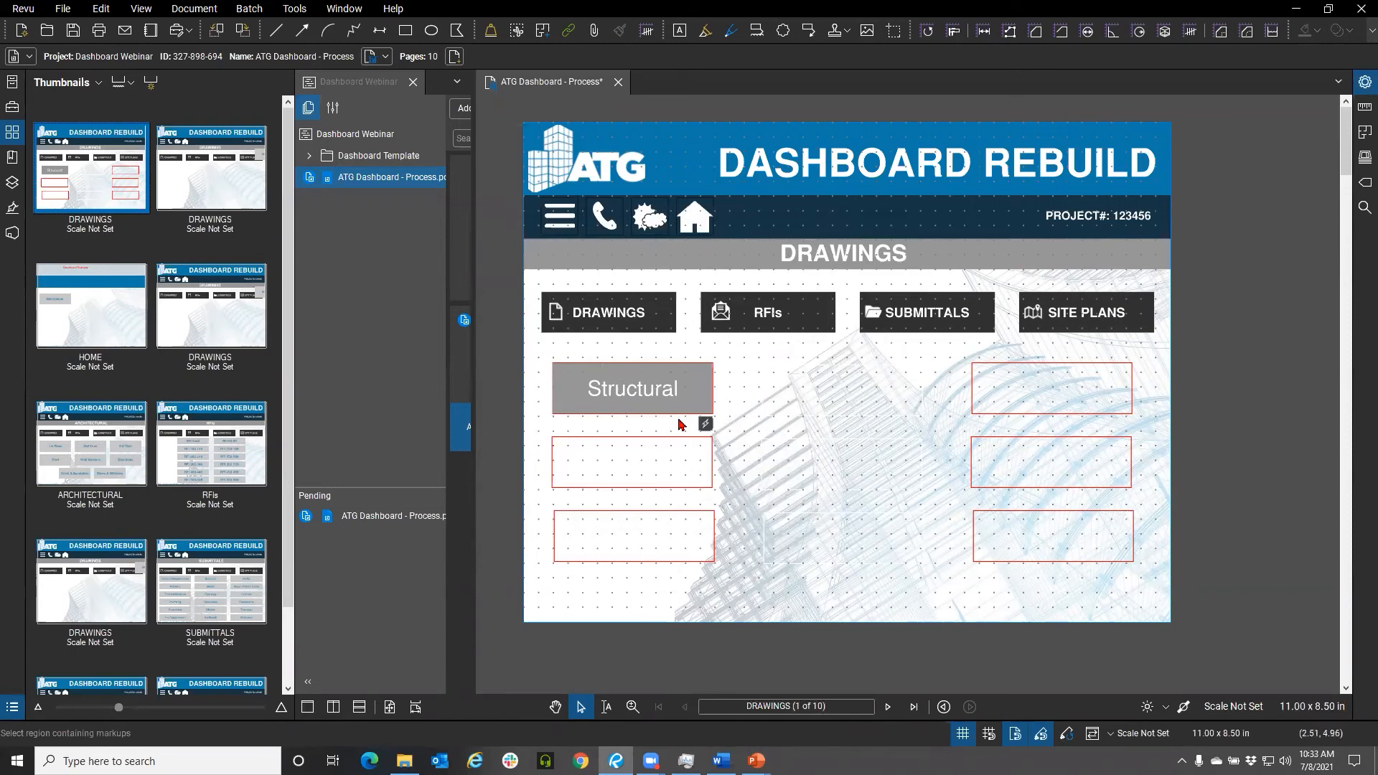
pyautogui.rightClick(632, 398)
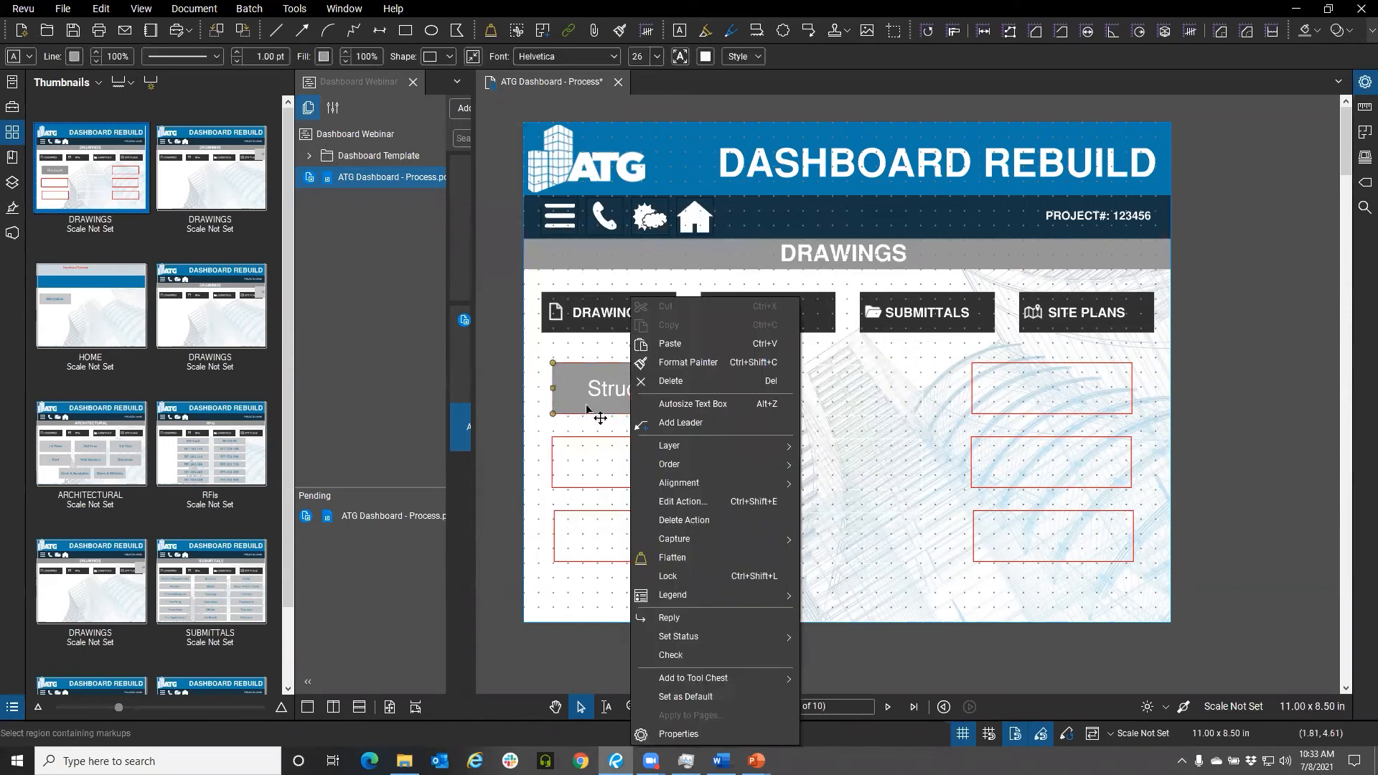
pyautogui.click(678, 563)
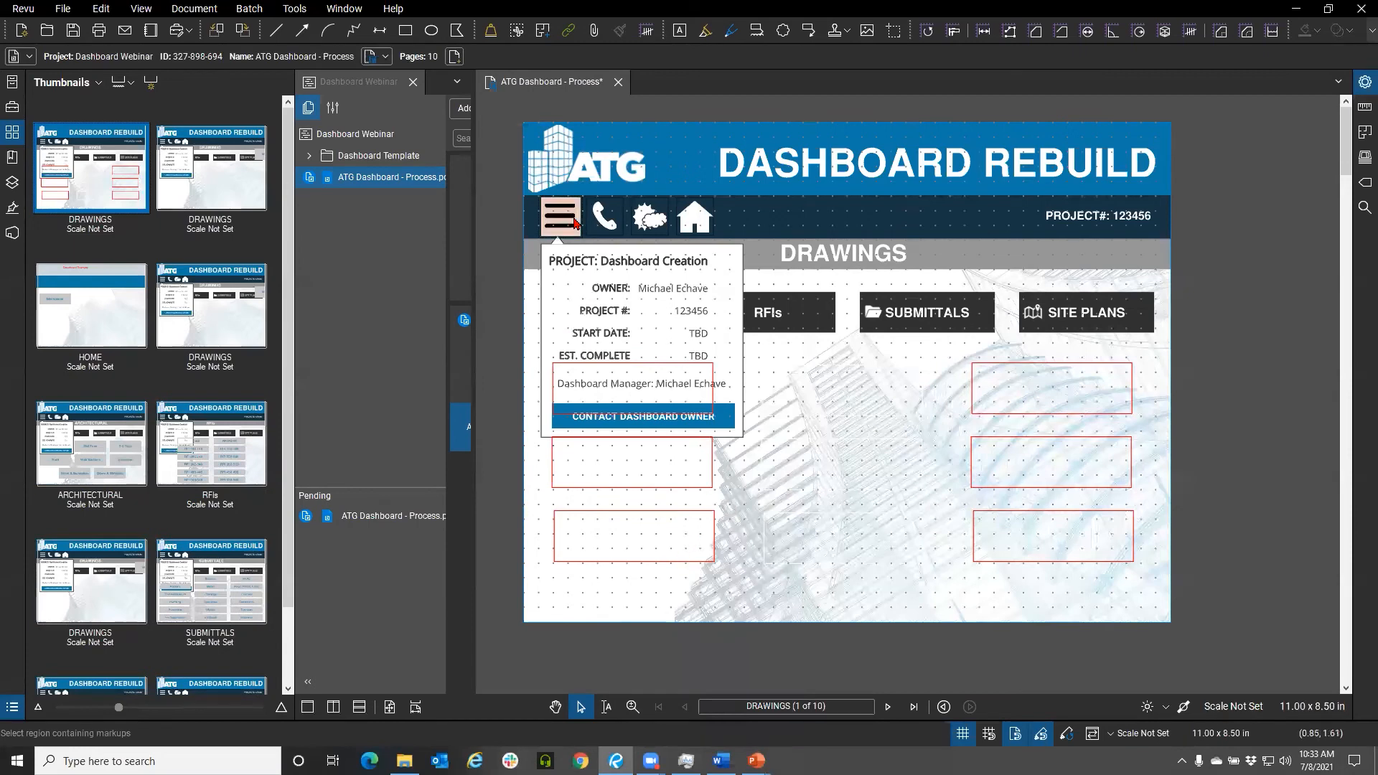
pyautogui.click(575, 223)
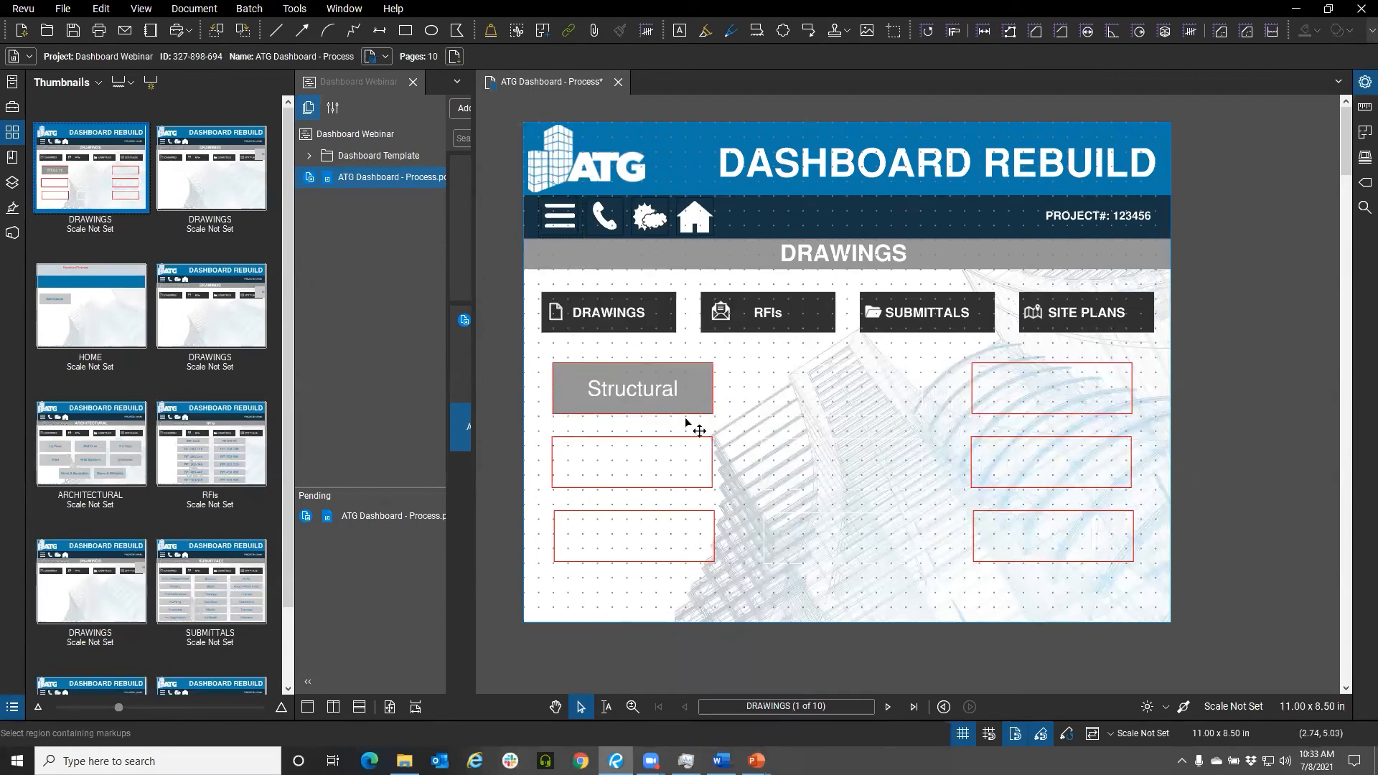
pyautogui.click(645, 391)
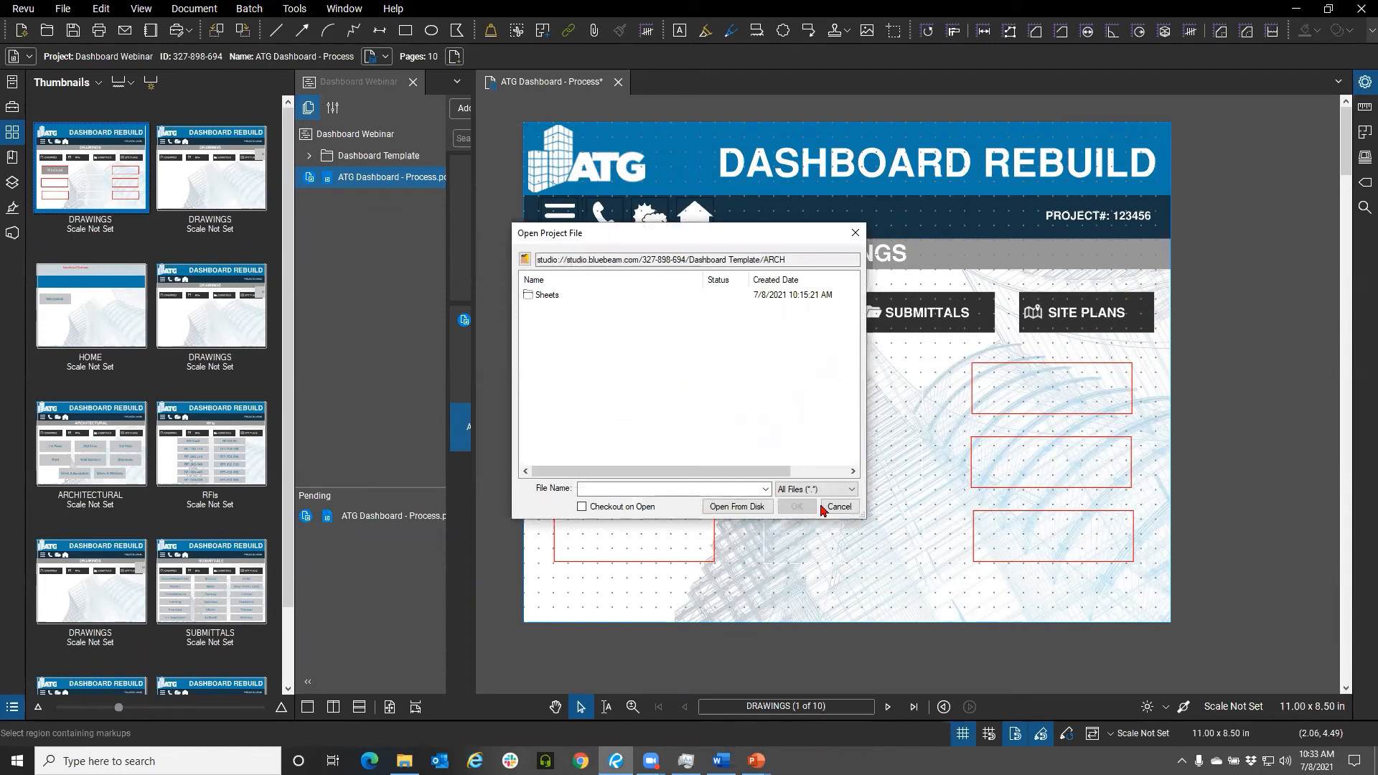
pyautogui.click(837, 507)
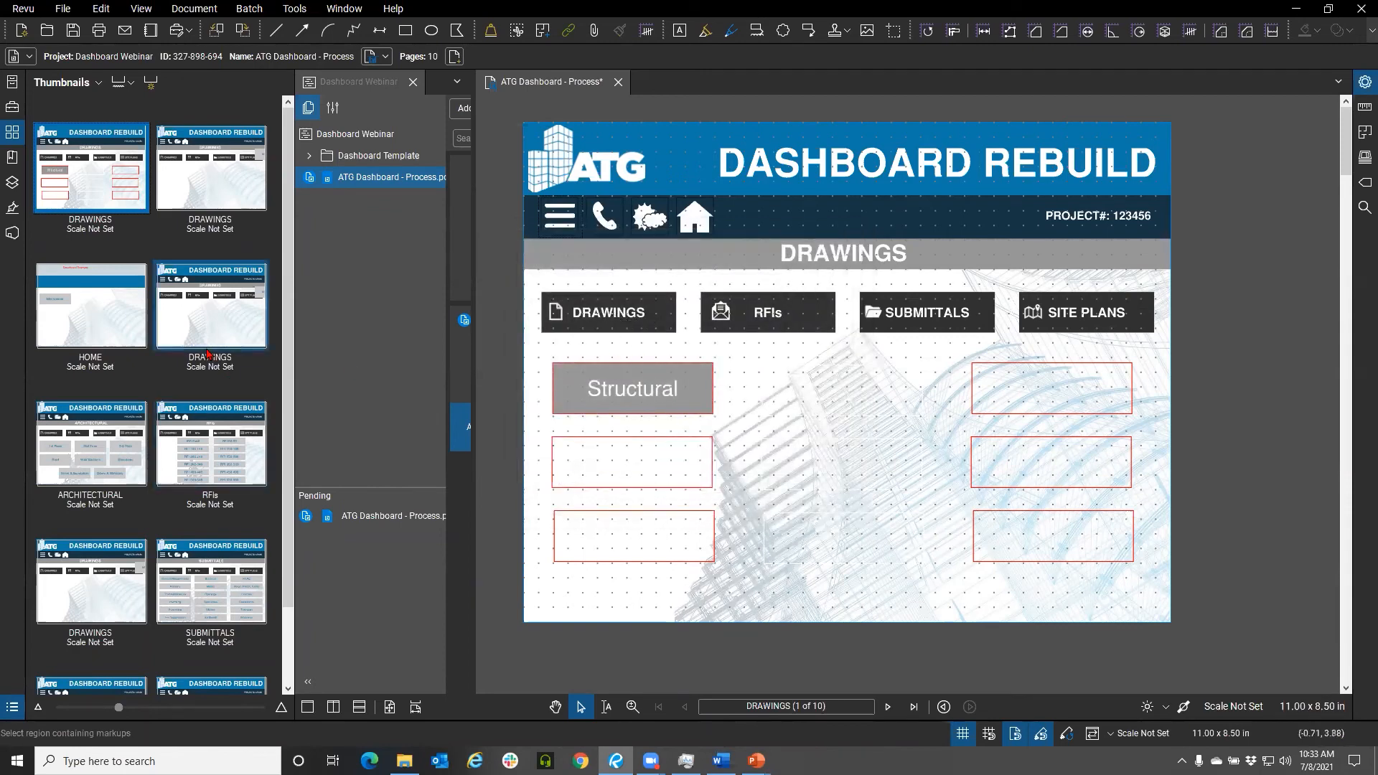
# Set the DRAWINGS button's action to jump to a page of the dashboard PDF, raising the page number by one
pyautogui.rightClick(589, 316)
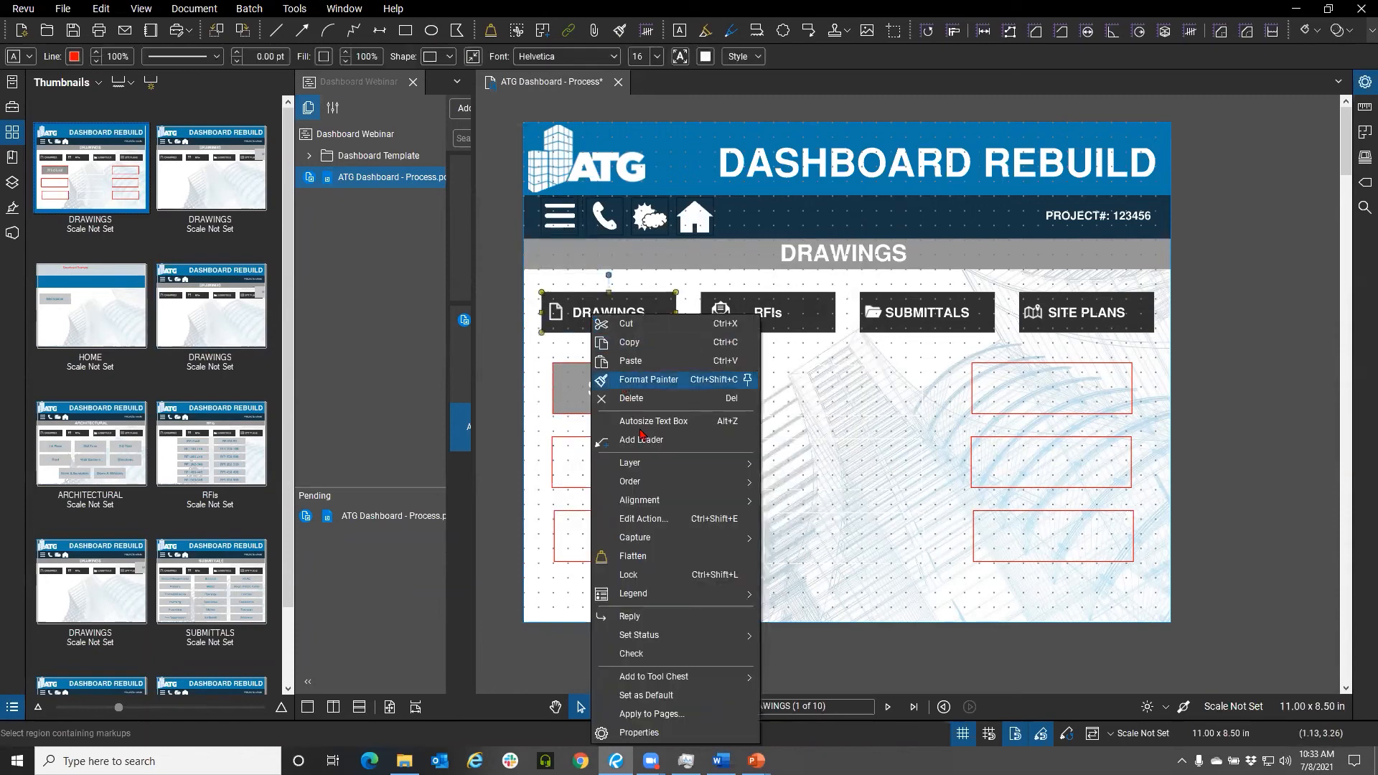
pyautogui.click(635, 523)
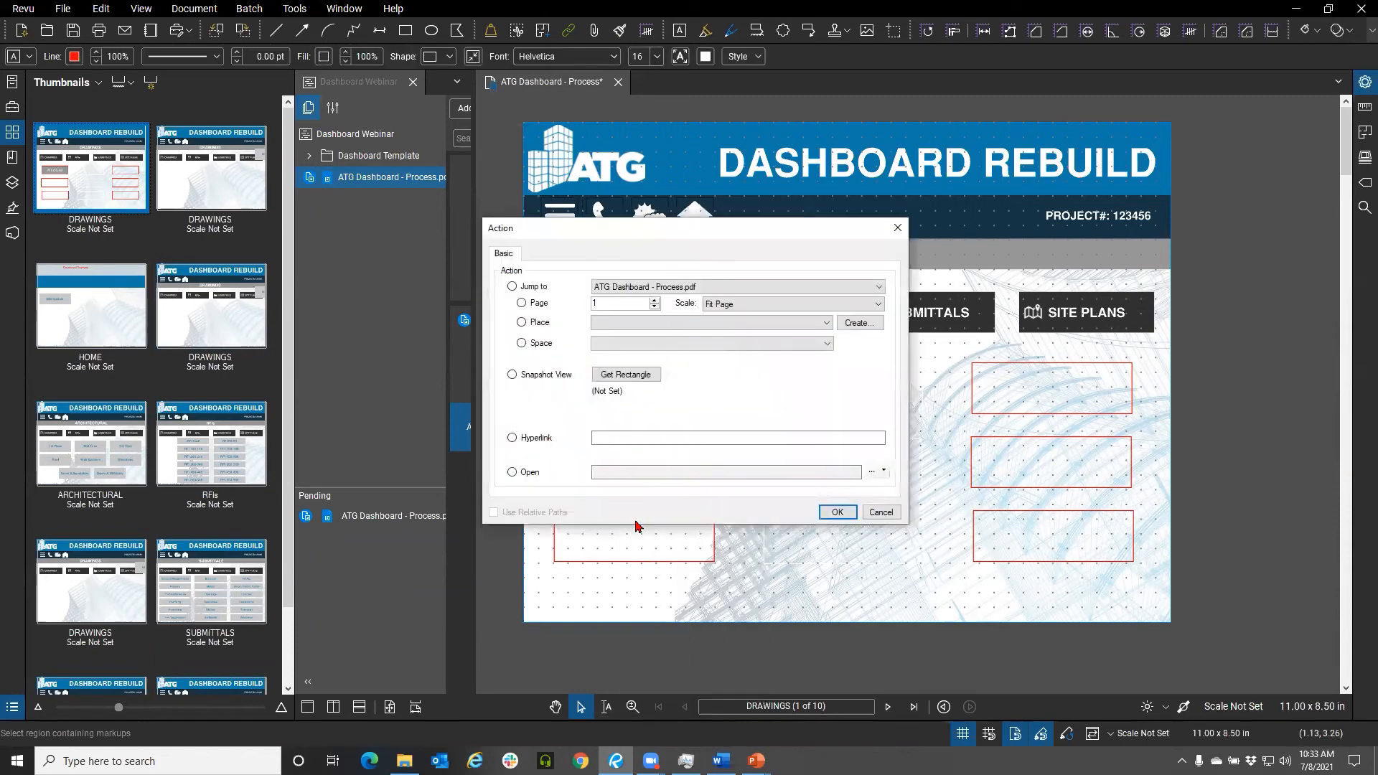
pyautogui.click(546, 307)
pyautogui.click(655, 300)
pyautogui.click(837, 512)
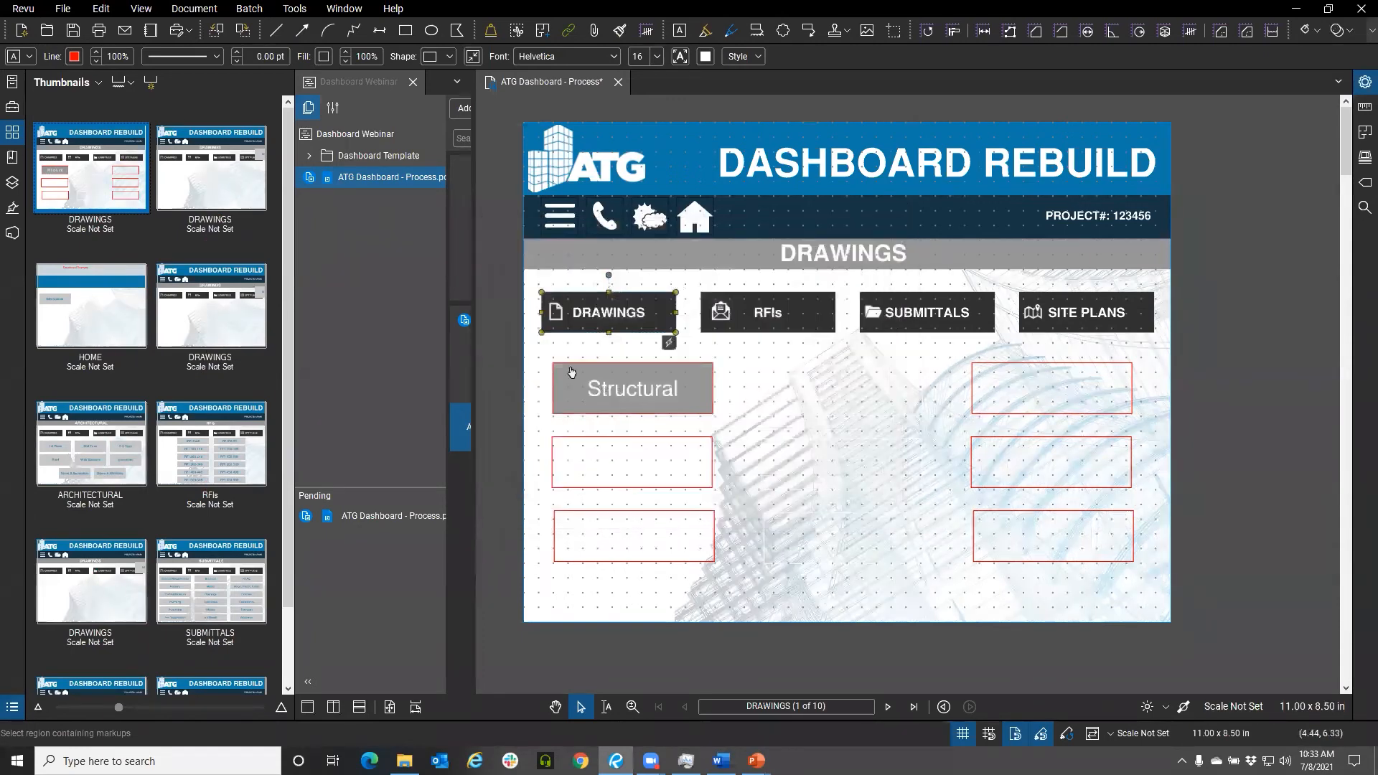
# Test the DRAWINGS button's page link
pyautogui.click(506, 315)
pyautogui.click(668, 343)
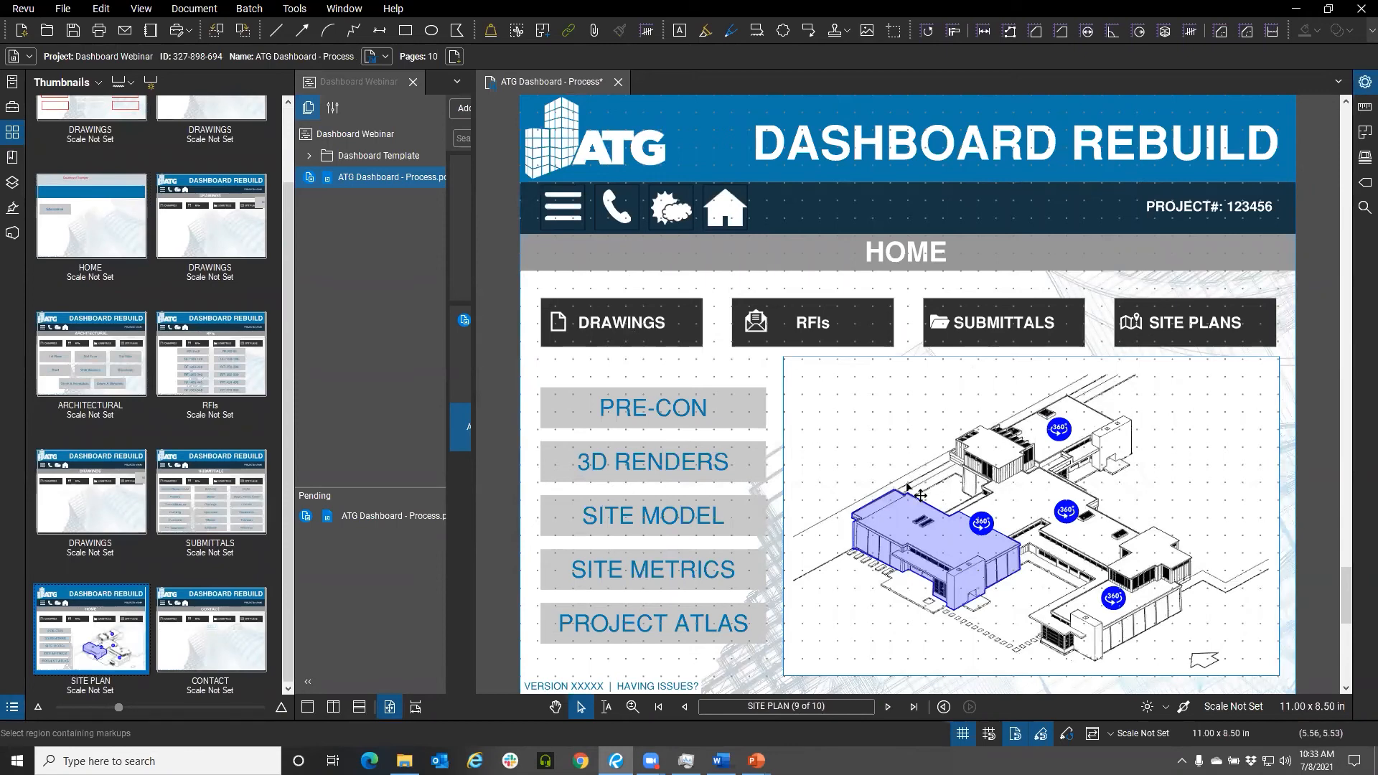
pyautogui.click(679, 319)
pyautogui.rightClick(679, 317)
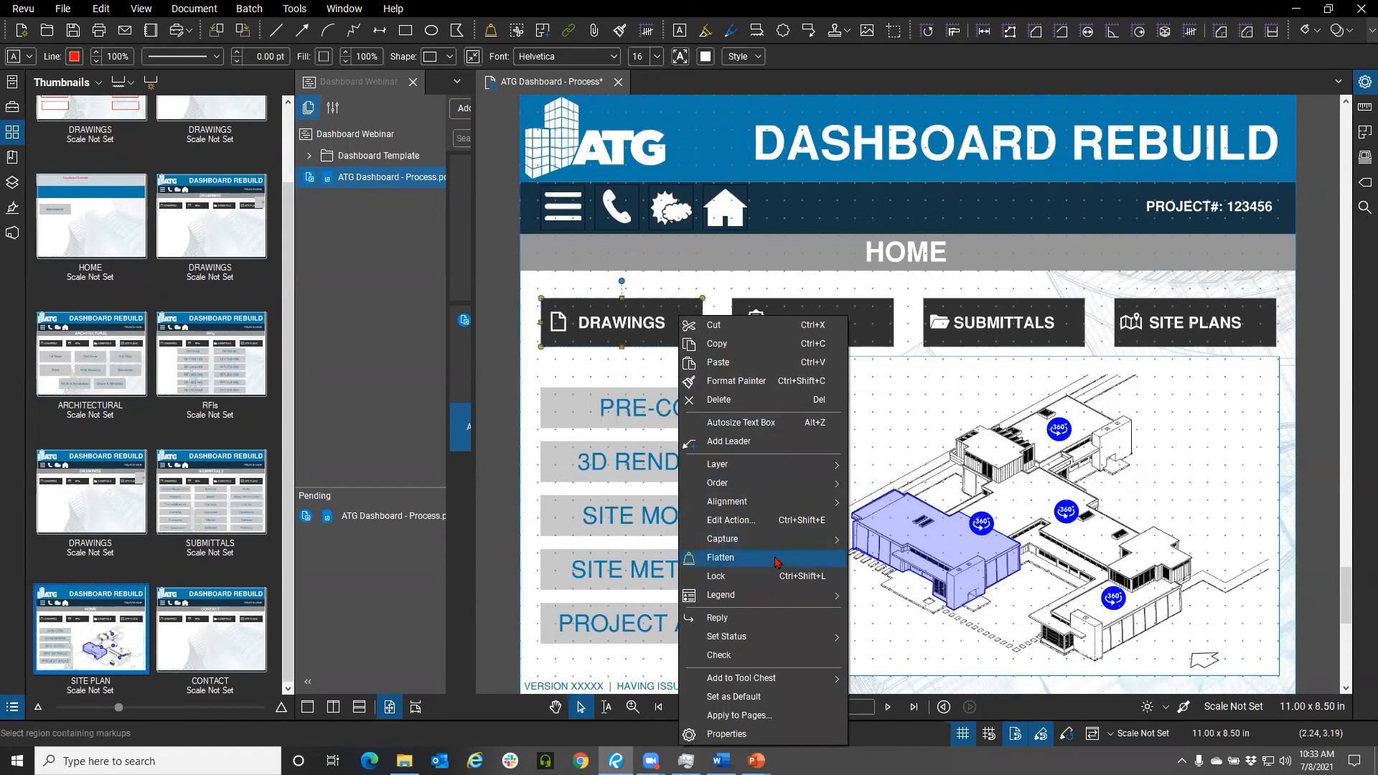
pyautogui.moveTo(777, 550)
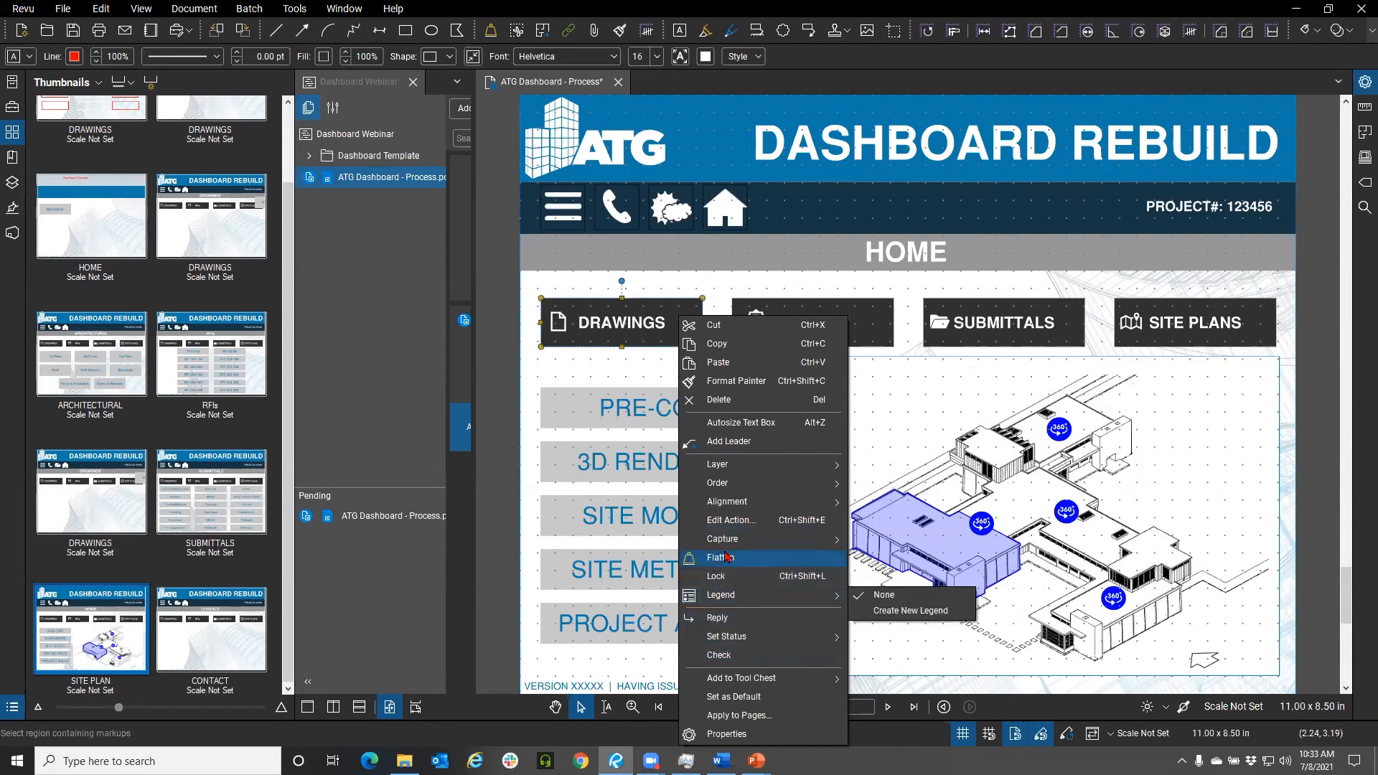
pyautogui.click(731, 522)
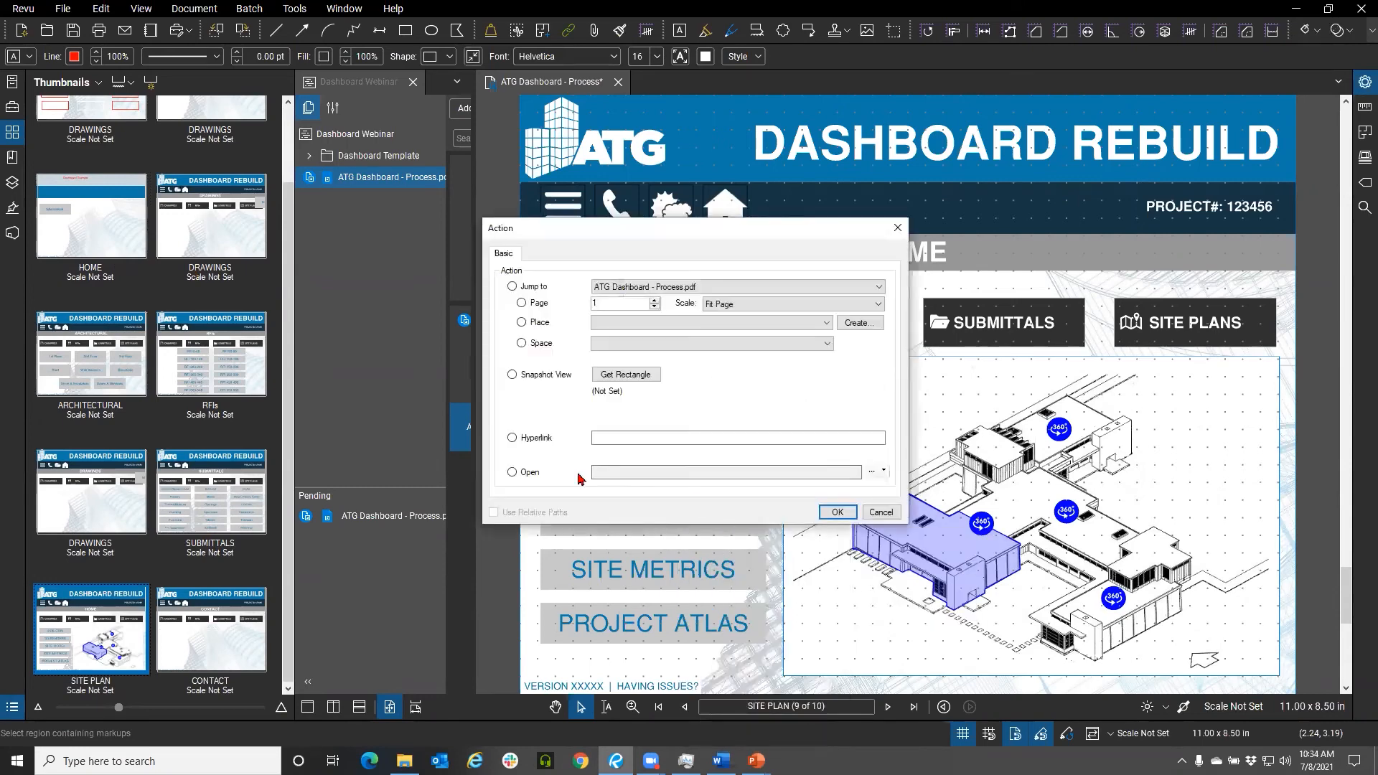
pyautogui.click(640, 438)
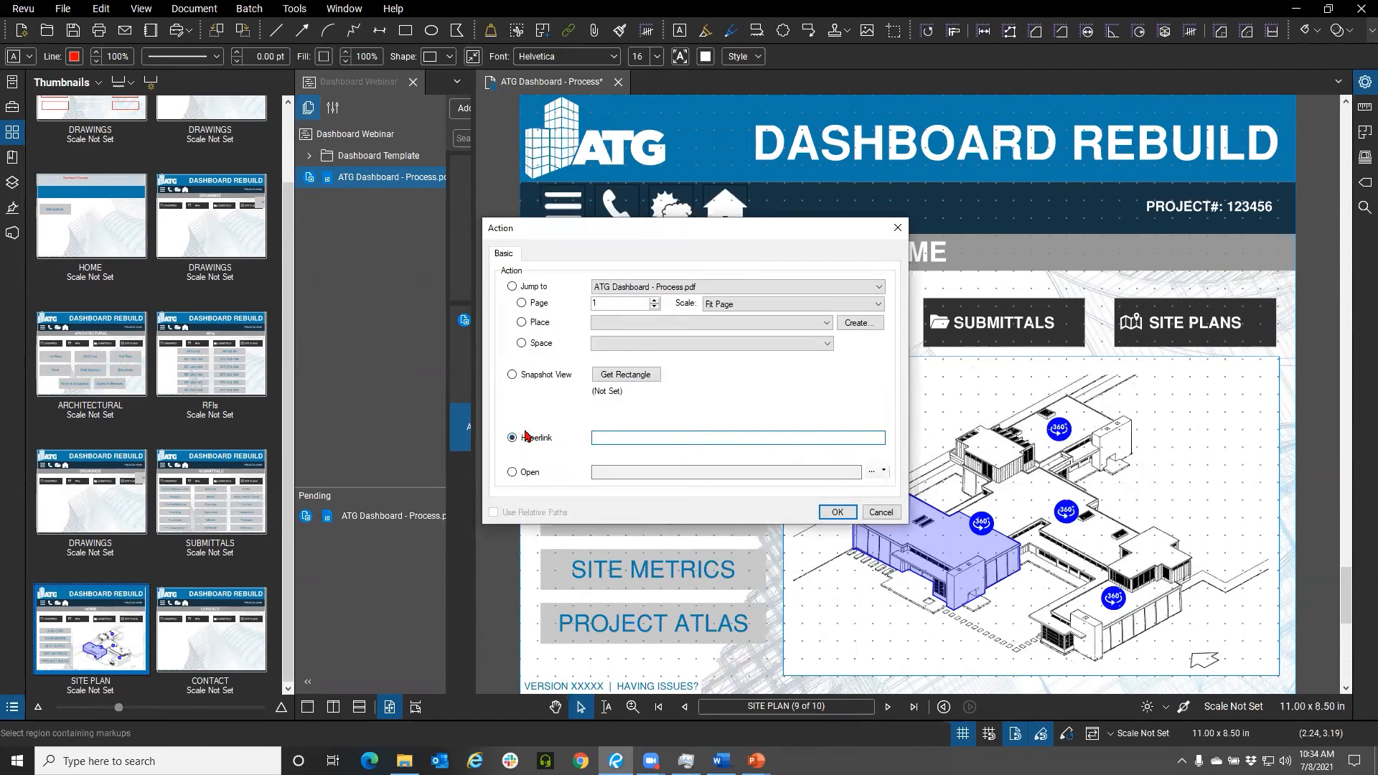
pyautogui.click(893, 516)
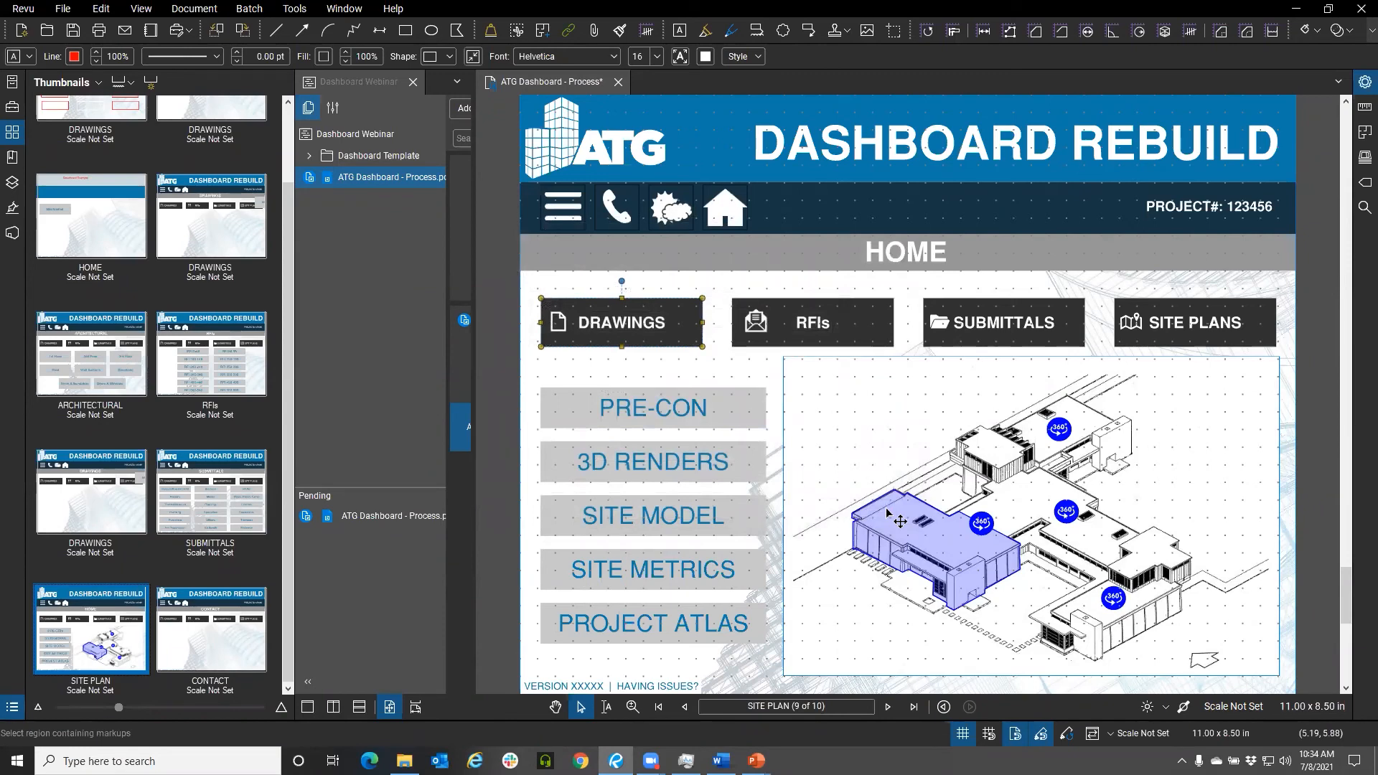
# Insert the Morning Coffee Revu logo image from disk on the SITE PLAN page and move it over the site plan area
pyautogui.moveTo(588, 168); pyautogui.dragTo(615, 160)
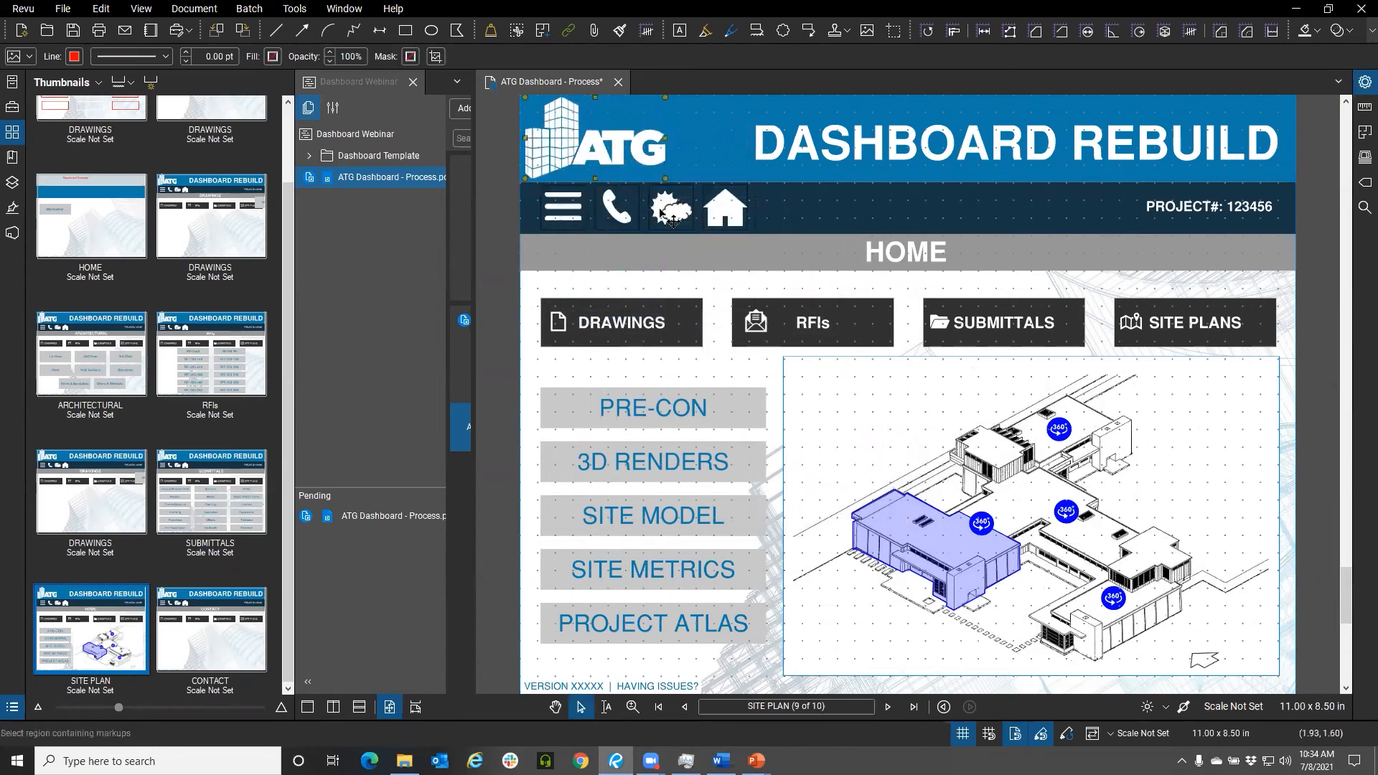
pyautogui.click(871, 35)
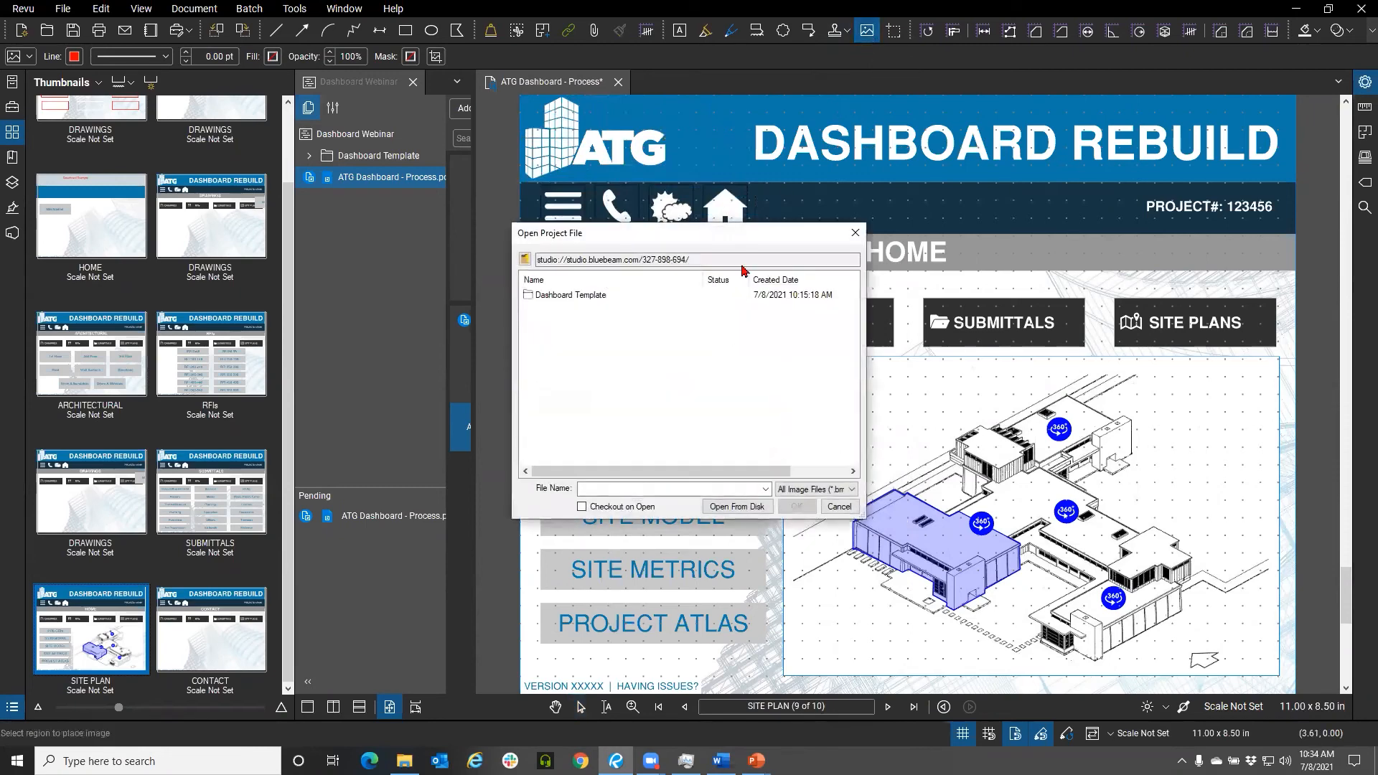
pyautogui.click(739, 506)
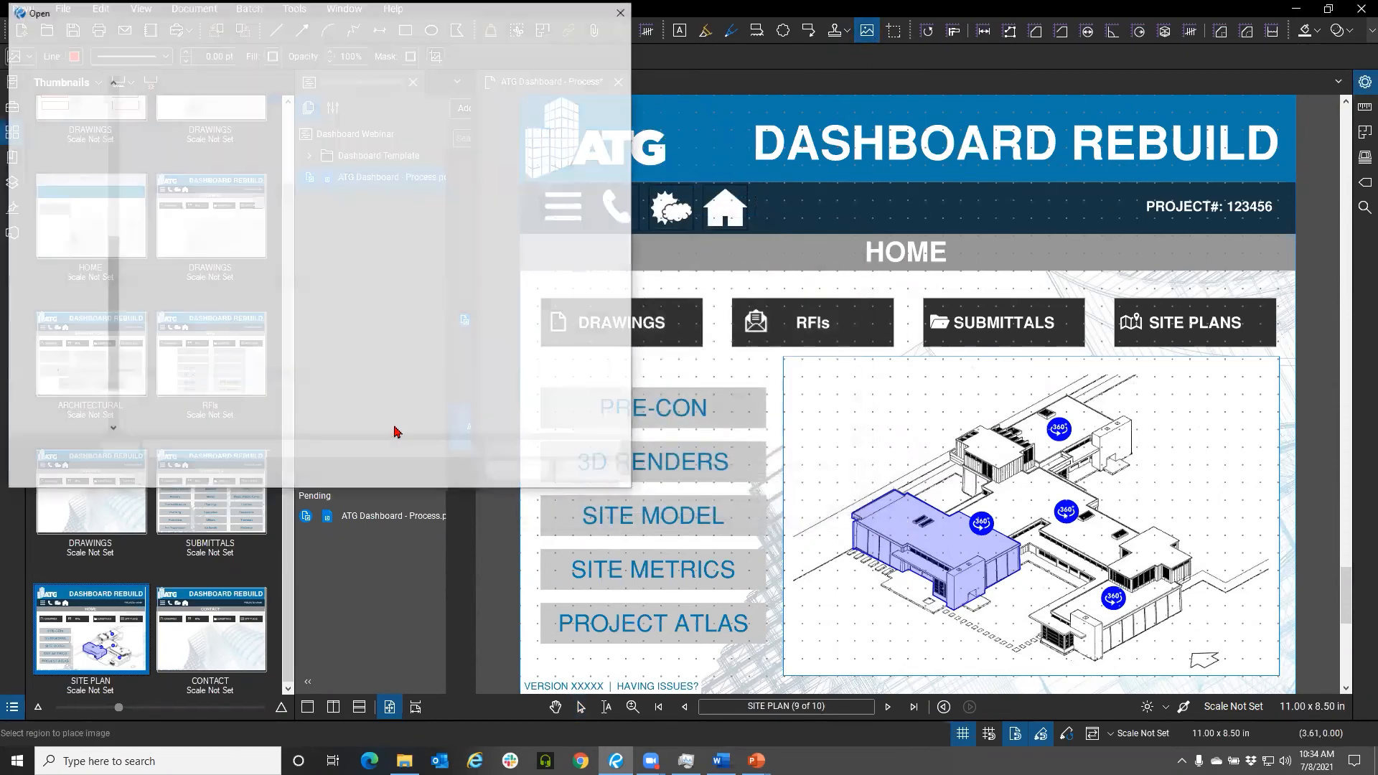
pyautogui.click(518, 471)
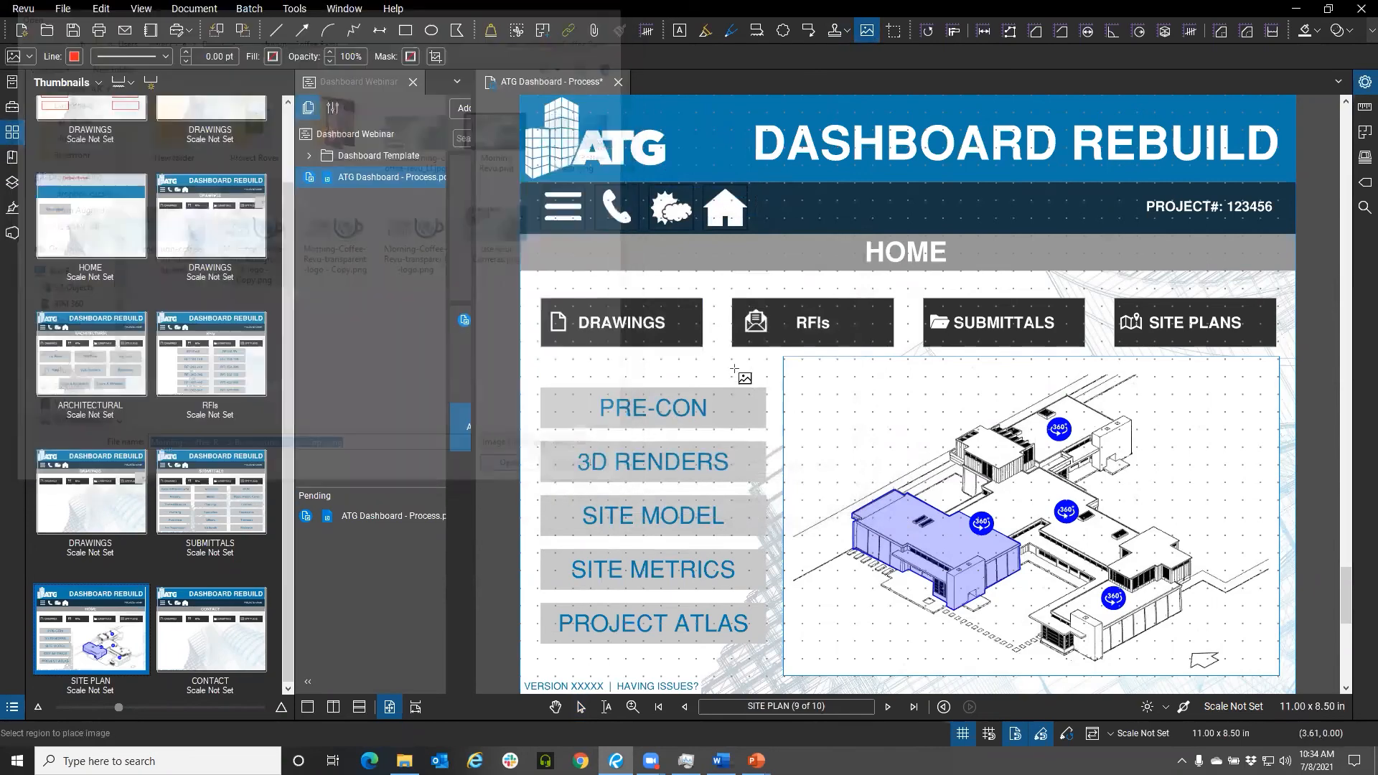
pyautogui.moveTo(705, 140); pyautogui.dragTo(1040, 271)
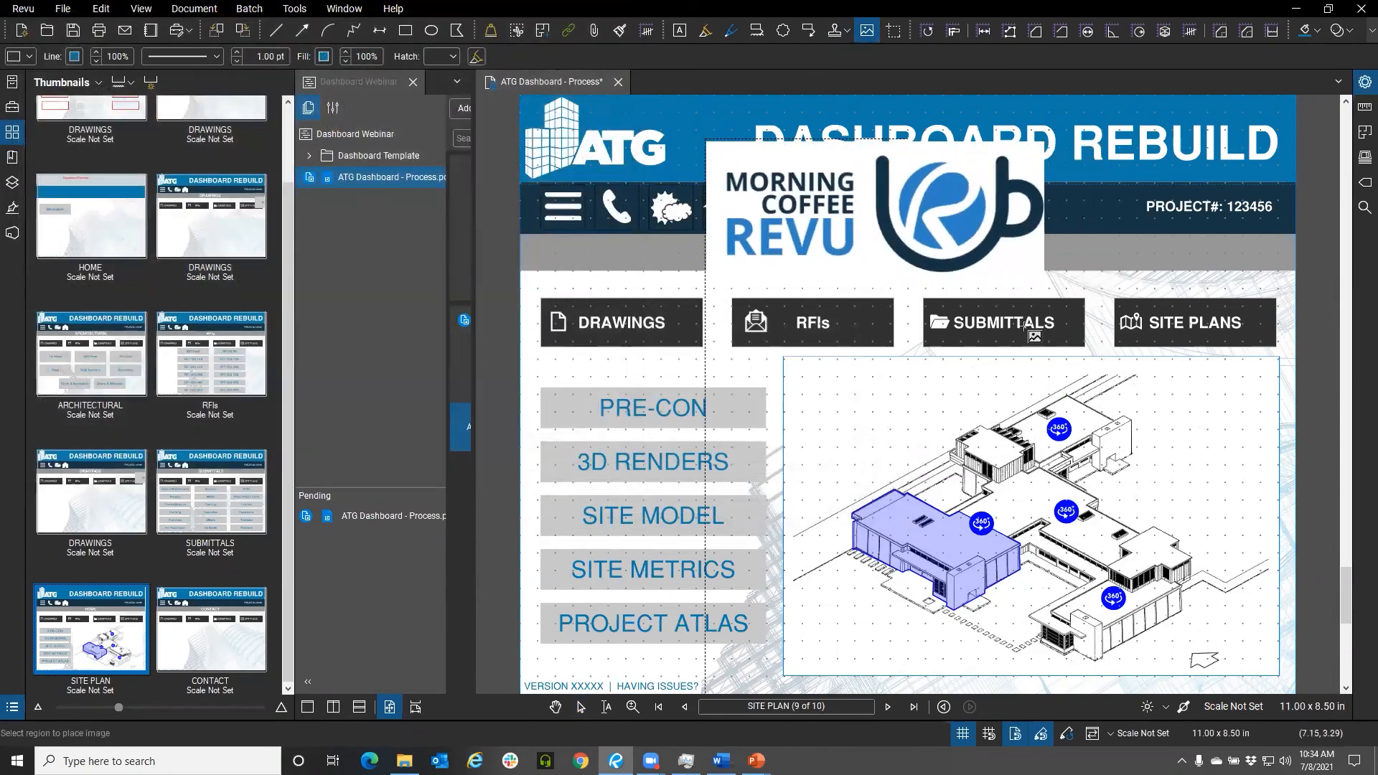
pyautogui.moveTo(868, 325); pyautogui.dragTo(903, 428)
# Send the logo image backward, then to the back of the stacking order
pyautogui.rightClick(910, 436)
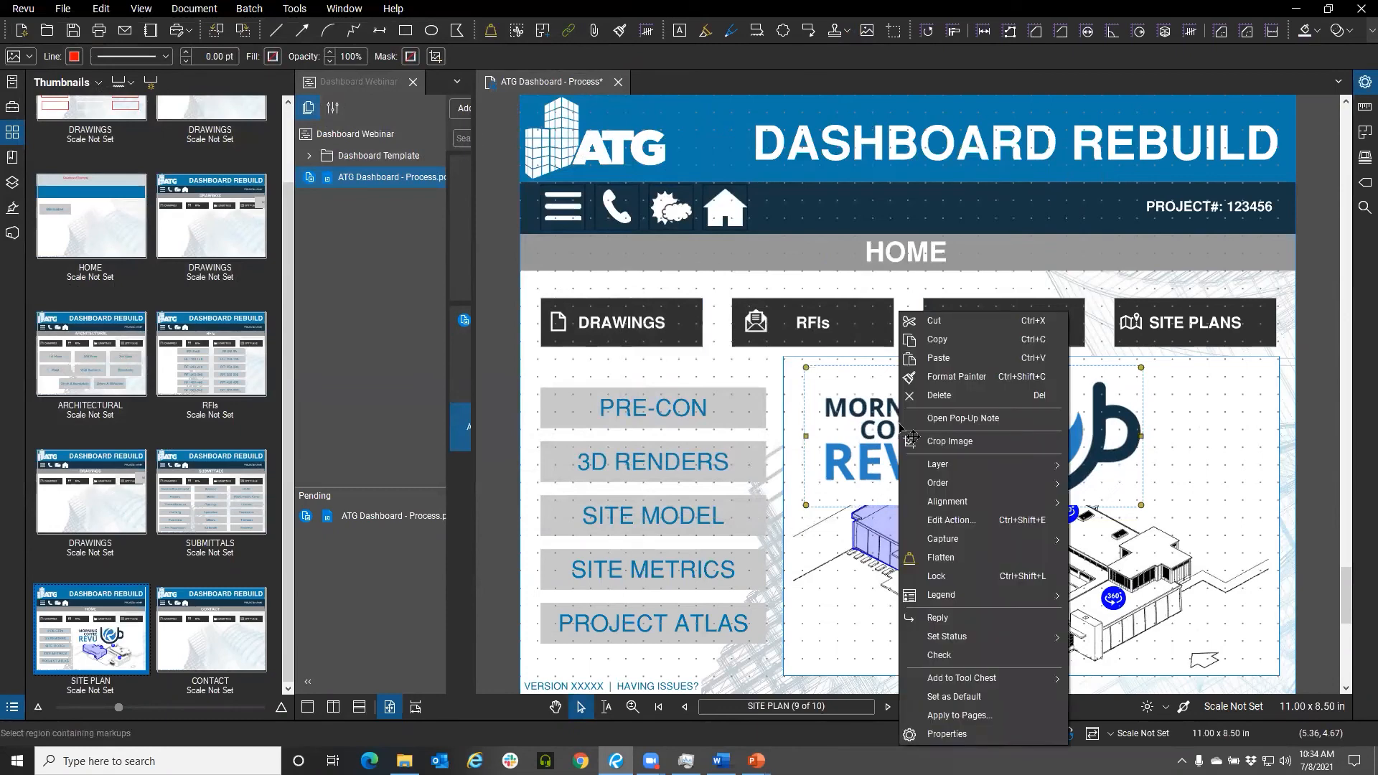
pyautogui.moveTo(958, 486)
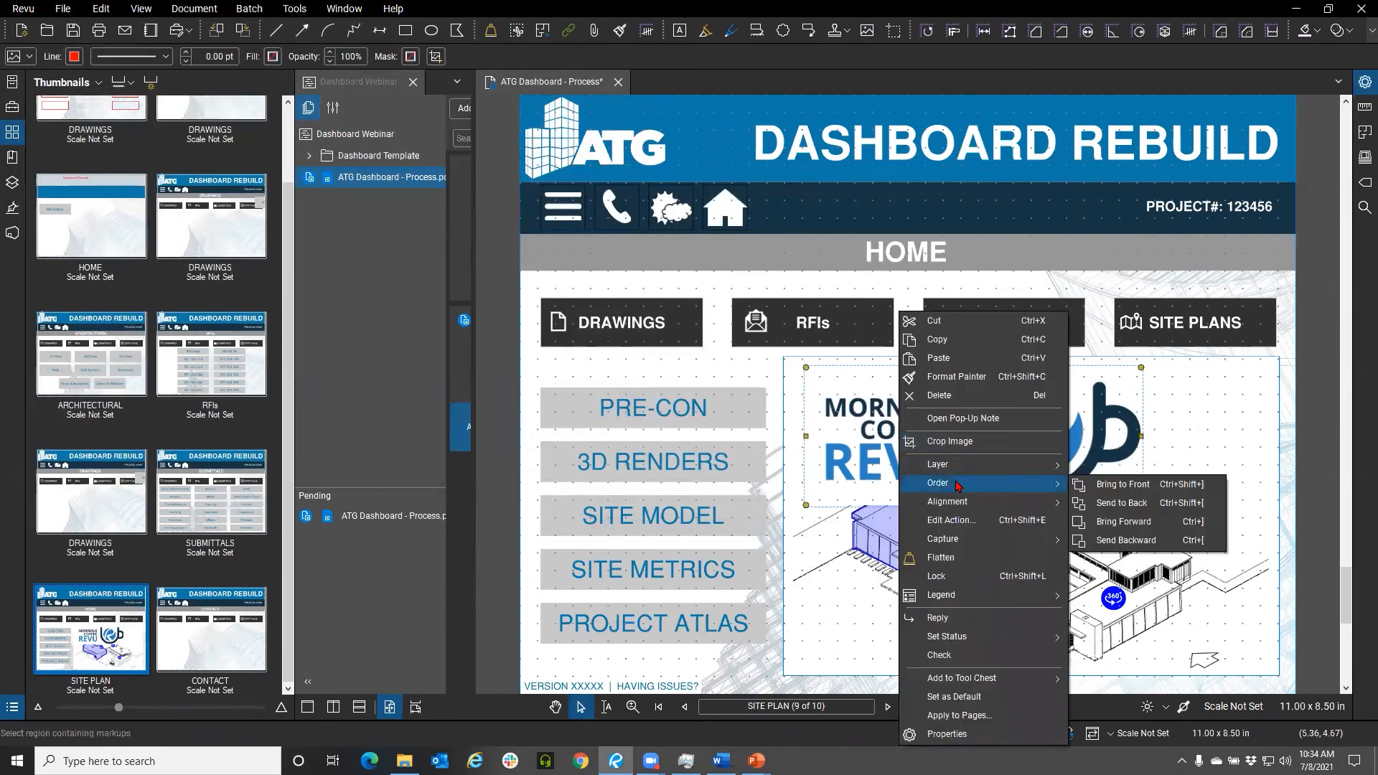
pyautogui.click(1139, 541)
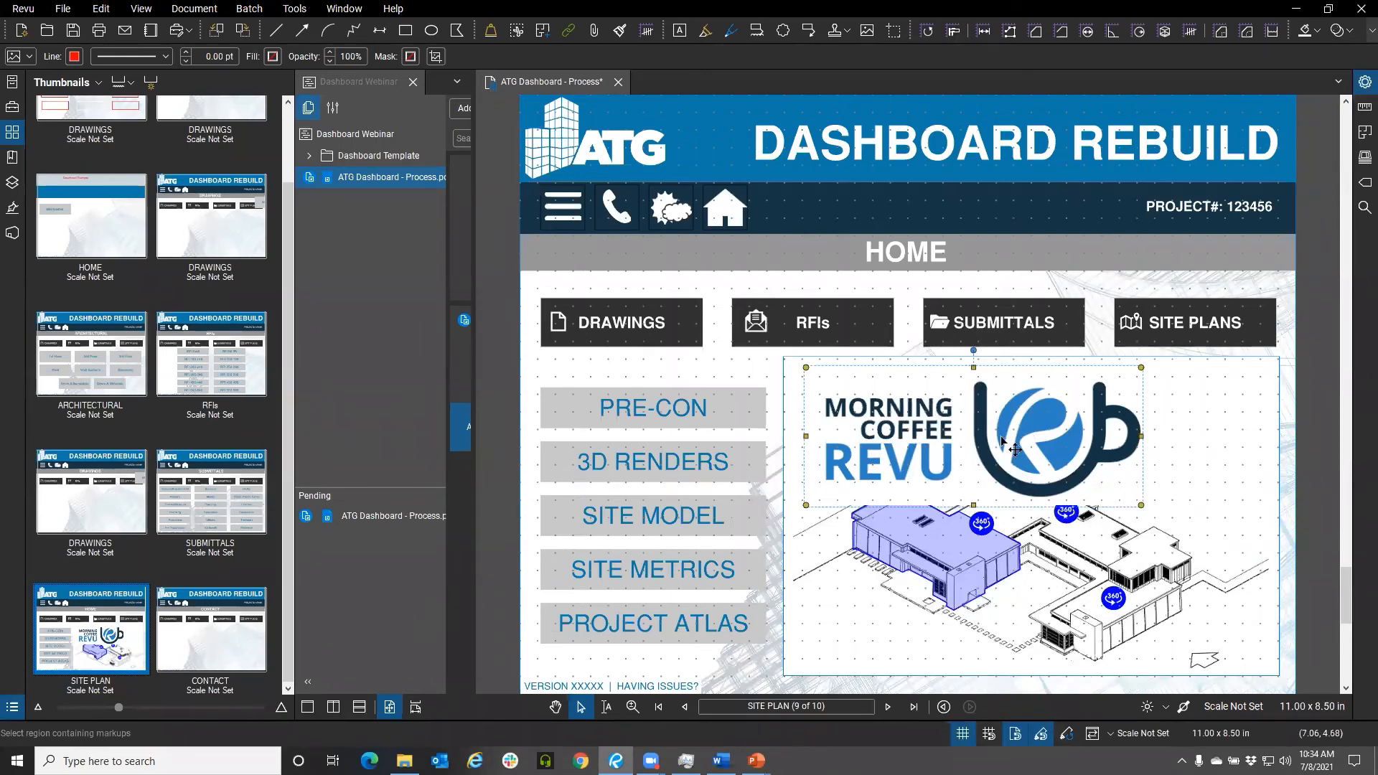
pyautogui.rightClick(904, 435)
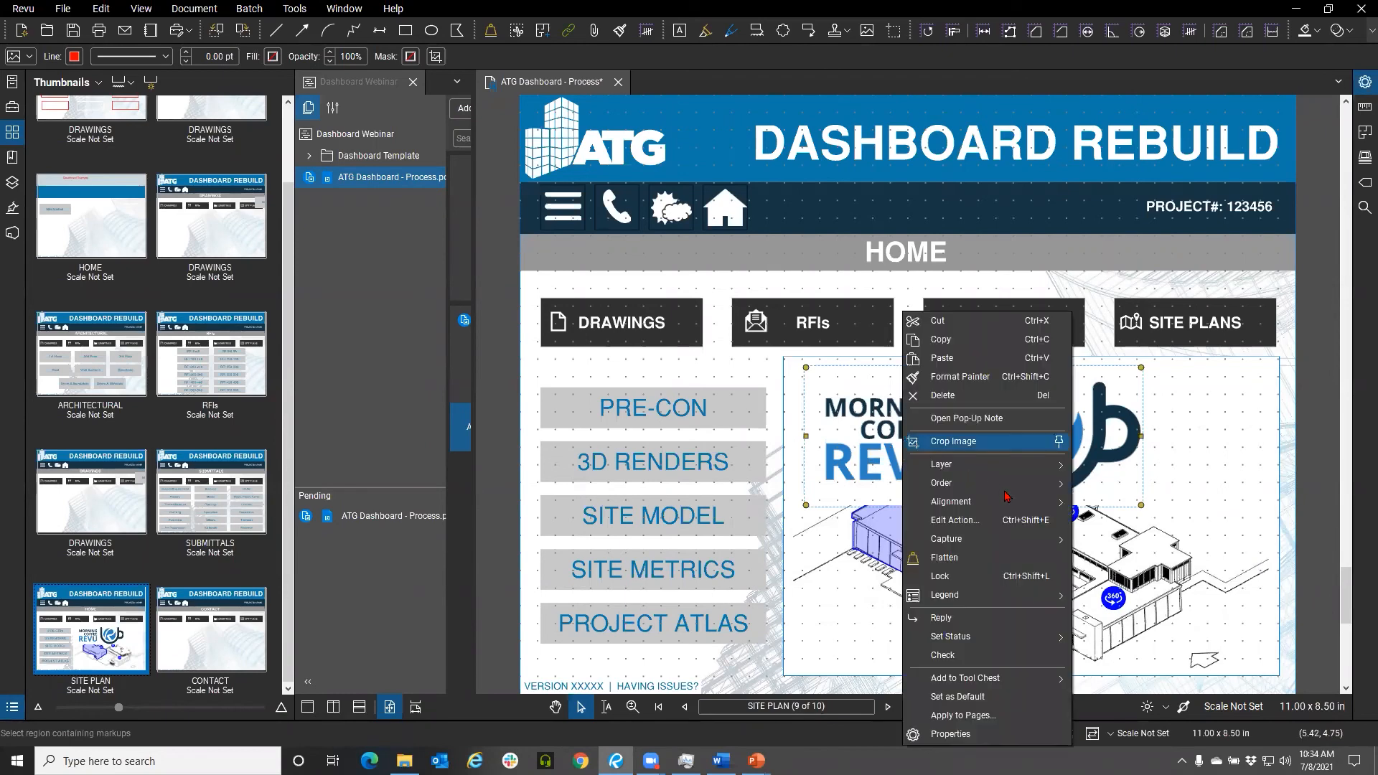
pyautogui.moveTo(1002, 484)
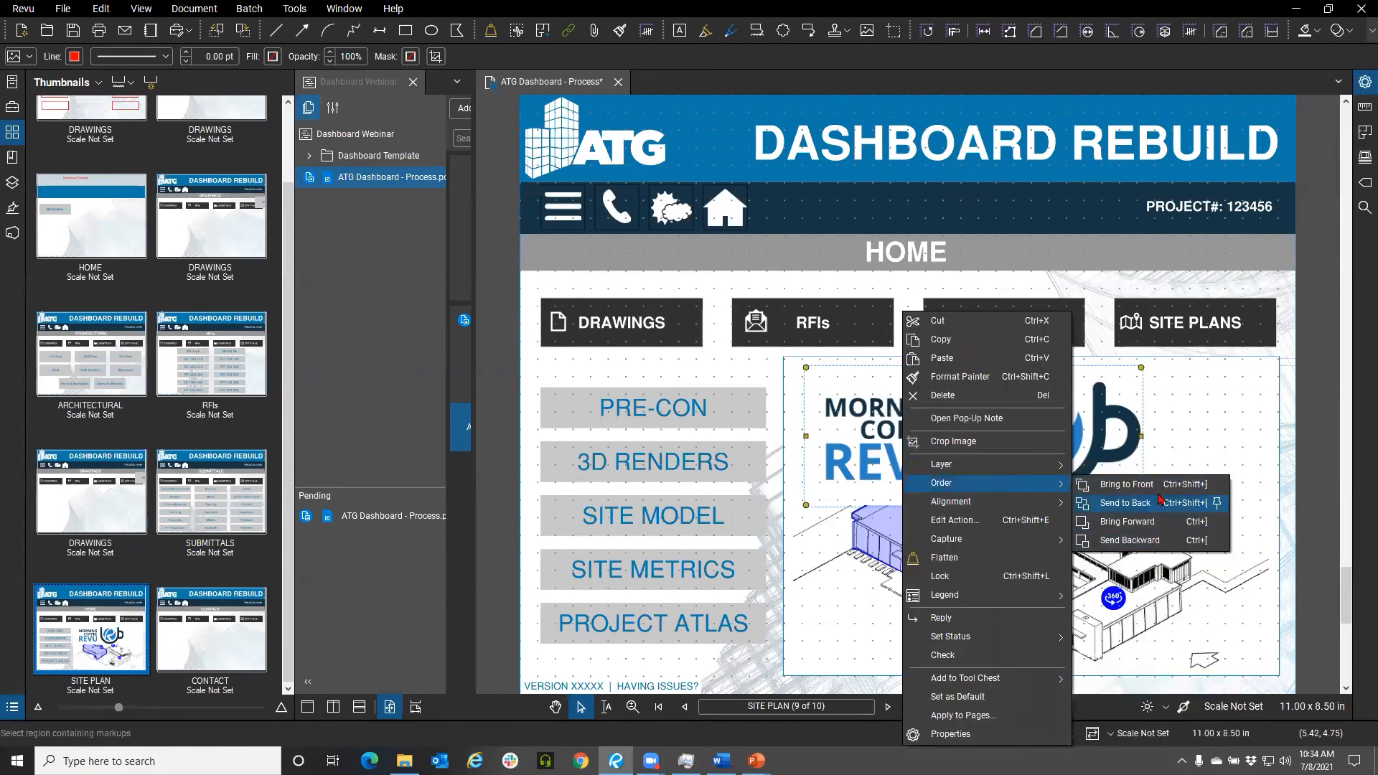
pyautogui.click(1211, 426)
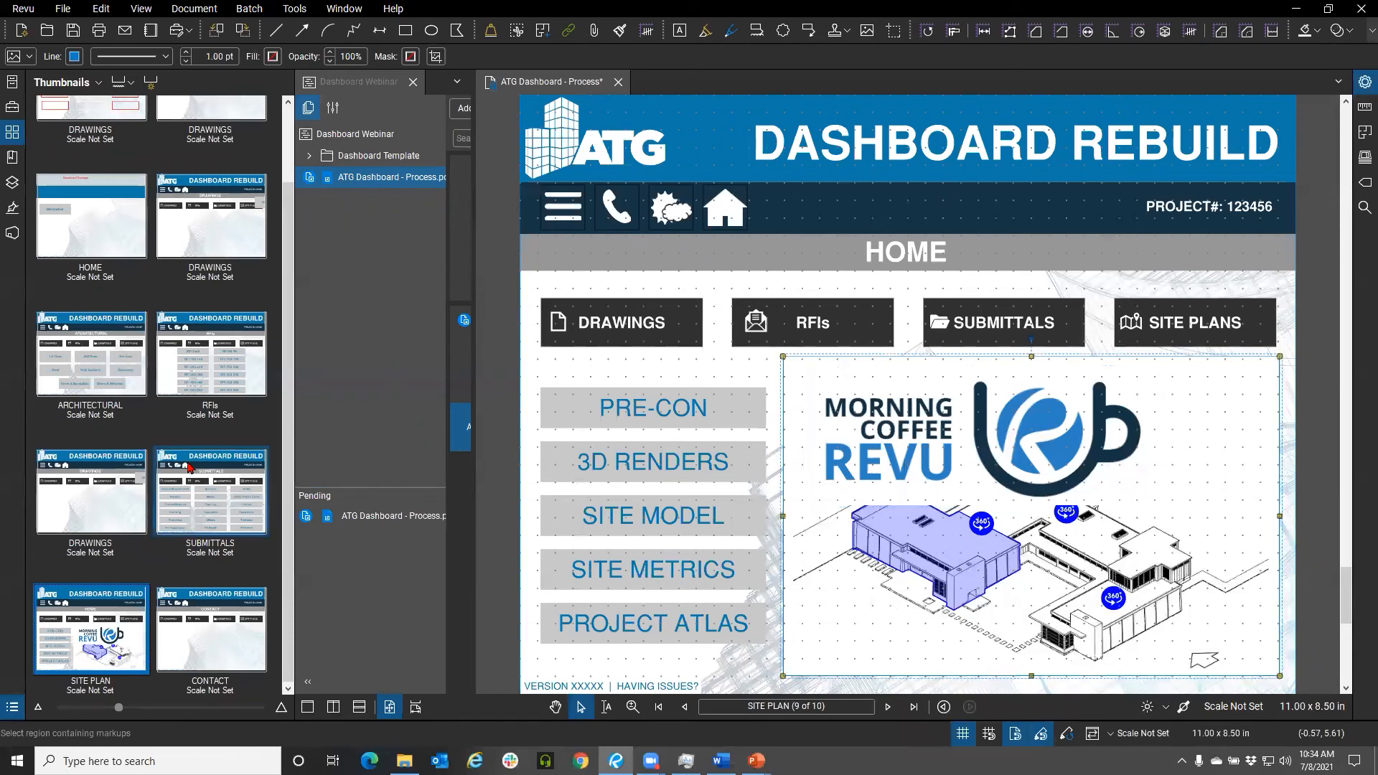
# Return to the DRAWINGS page and move the phone icon down out of the header bar
pyautogui.scroll(2, 106, 178)
pyautogui.click(106, 178)
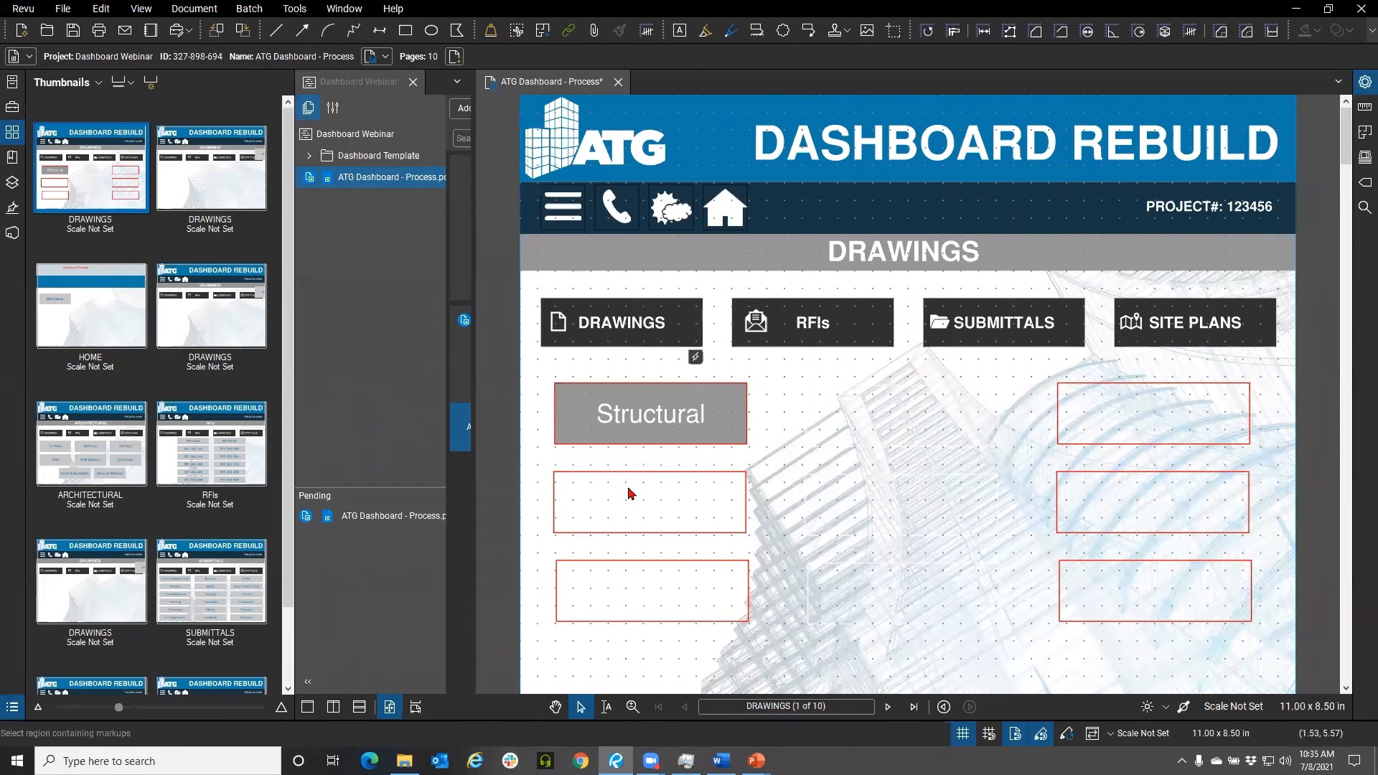
pyautogui.click(617, 209)
pyautogui.moveTo(617, 210); pyautogui.dragTo(617, 263)
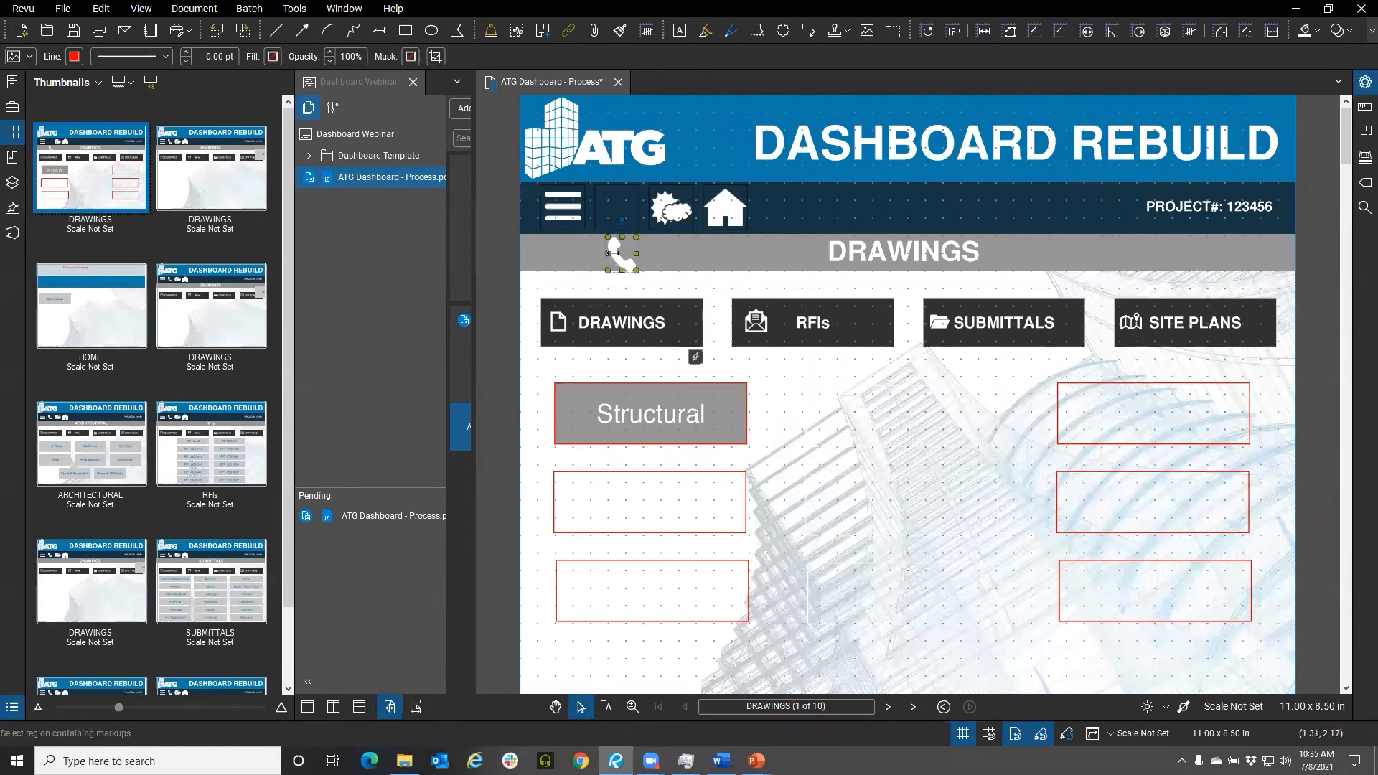
# Move the phone icon back into the header bar beside the menu icon, and test the menu button's project info popup
pyautogui.moveTo(630, 267); pyautogui.dragTo(622, 216)
pyautogui.rightClick(620, 213)
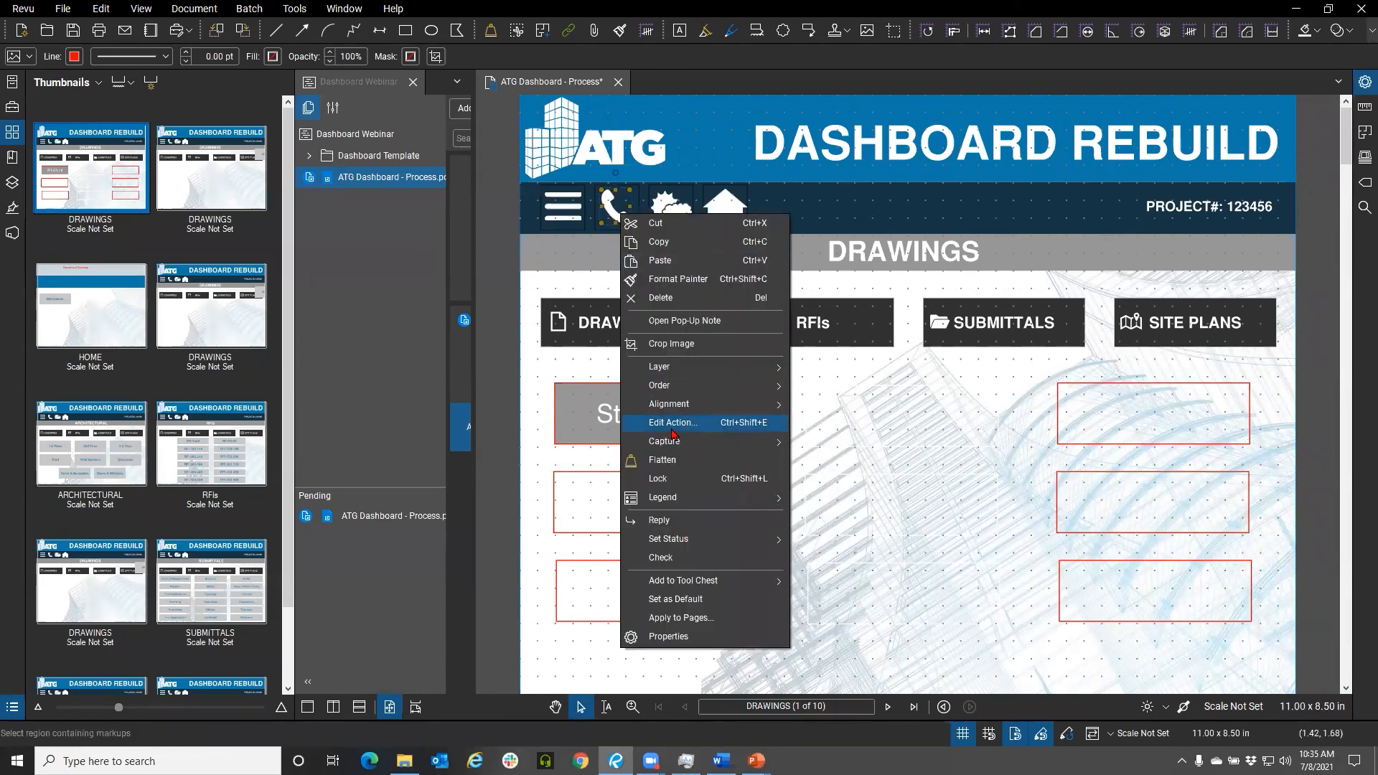
pyautogui.click(532, 351)
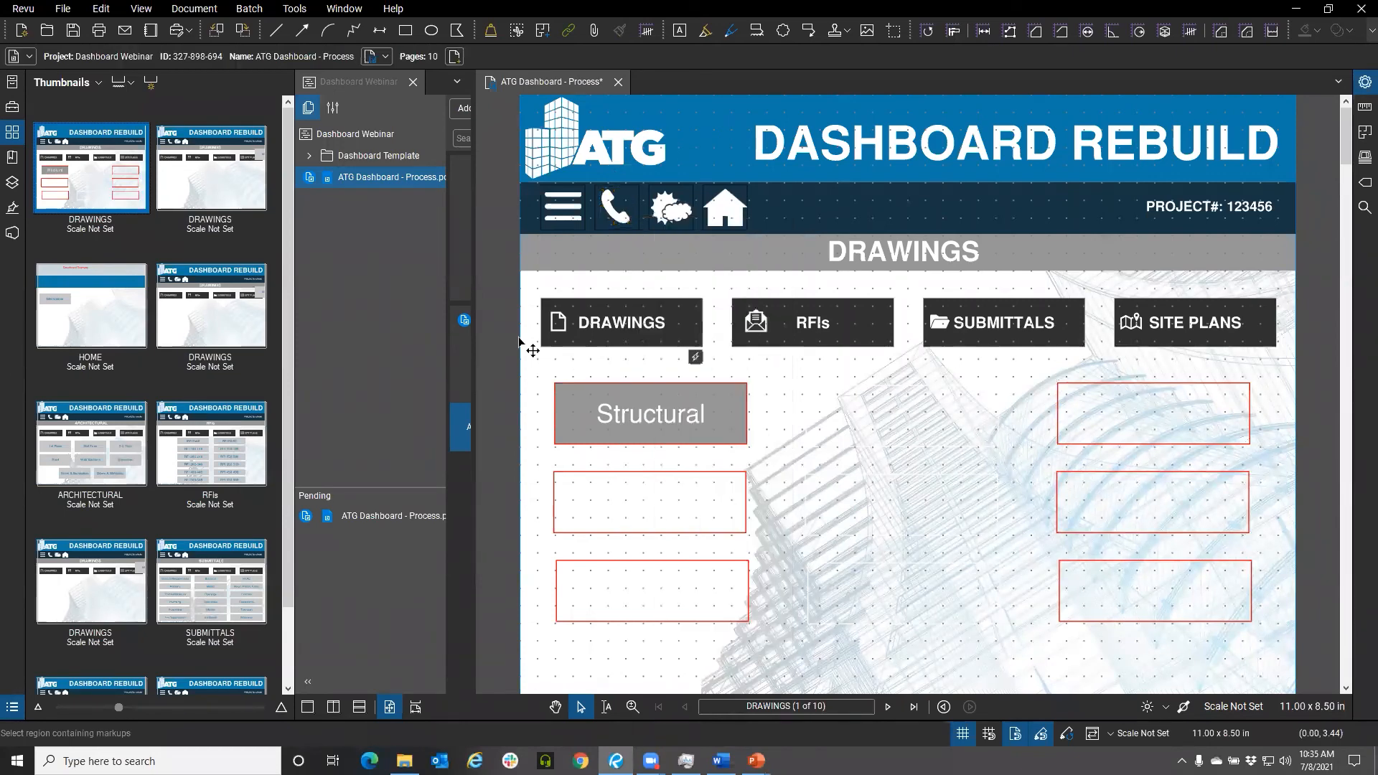
pyautogui.click(563, 224)
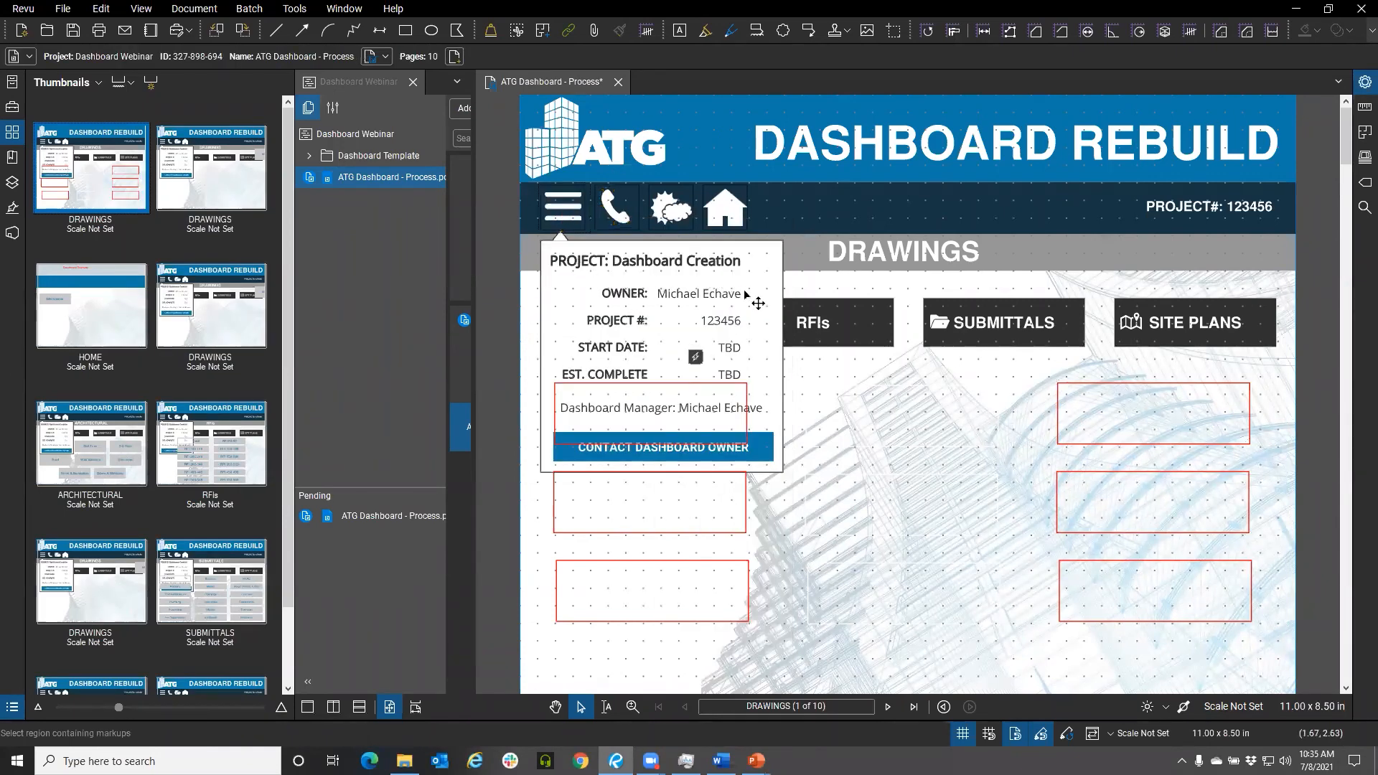
pyautogui.click(800, 256)
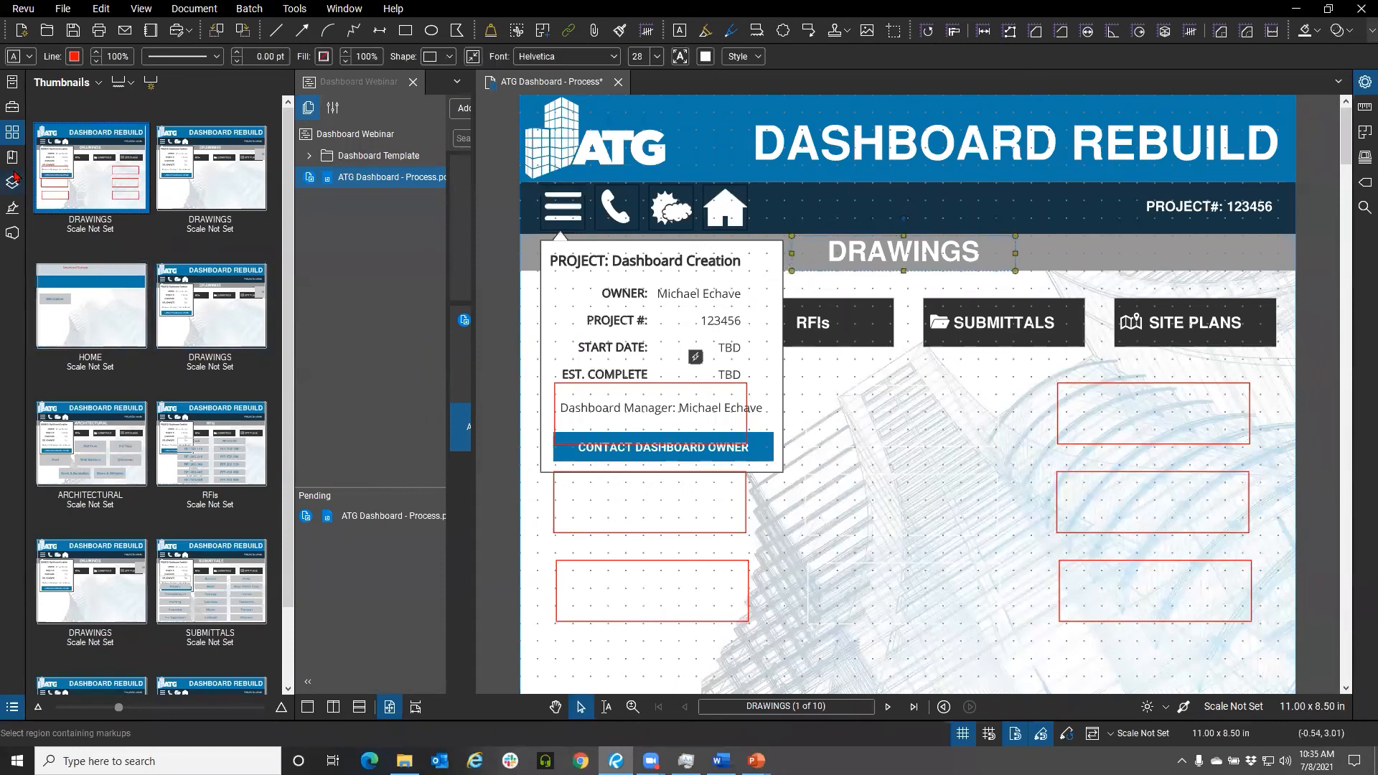
# Open the Forms panel and inspect the Page 1 menu button's properties and its Mouse Up JavaScript action
pyautogui.rightClick(13, 253)
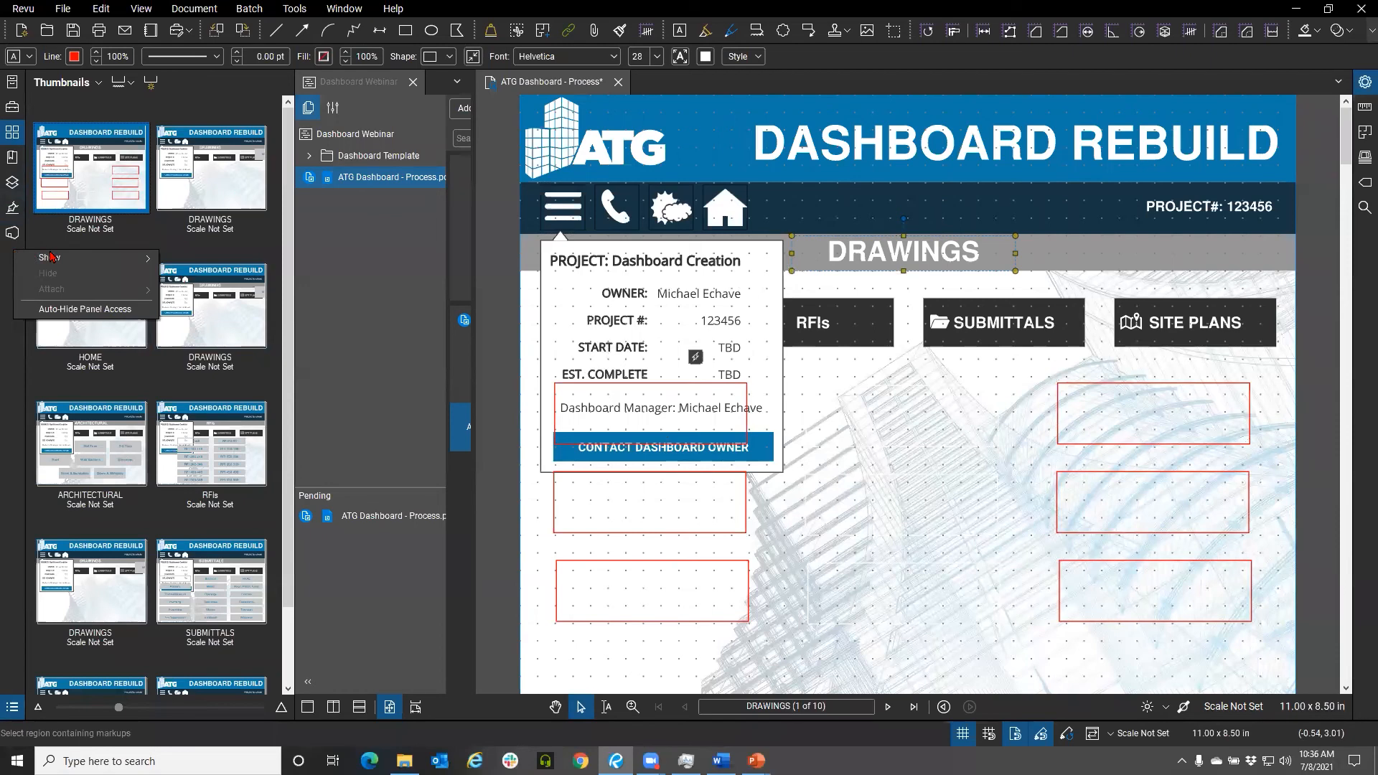
pyautogui.moveTo(53, 257)
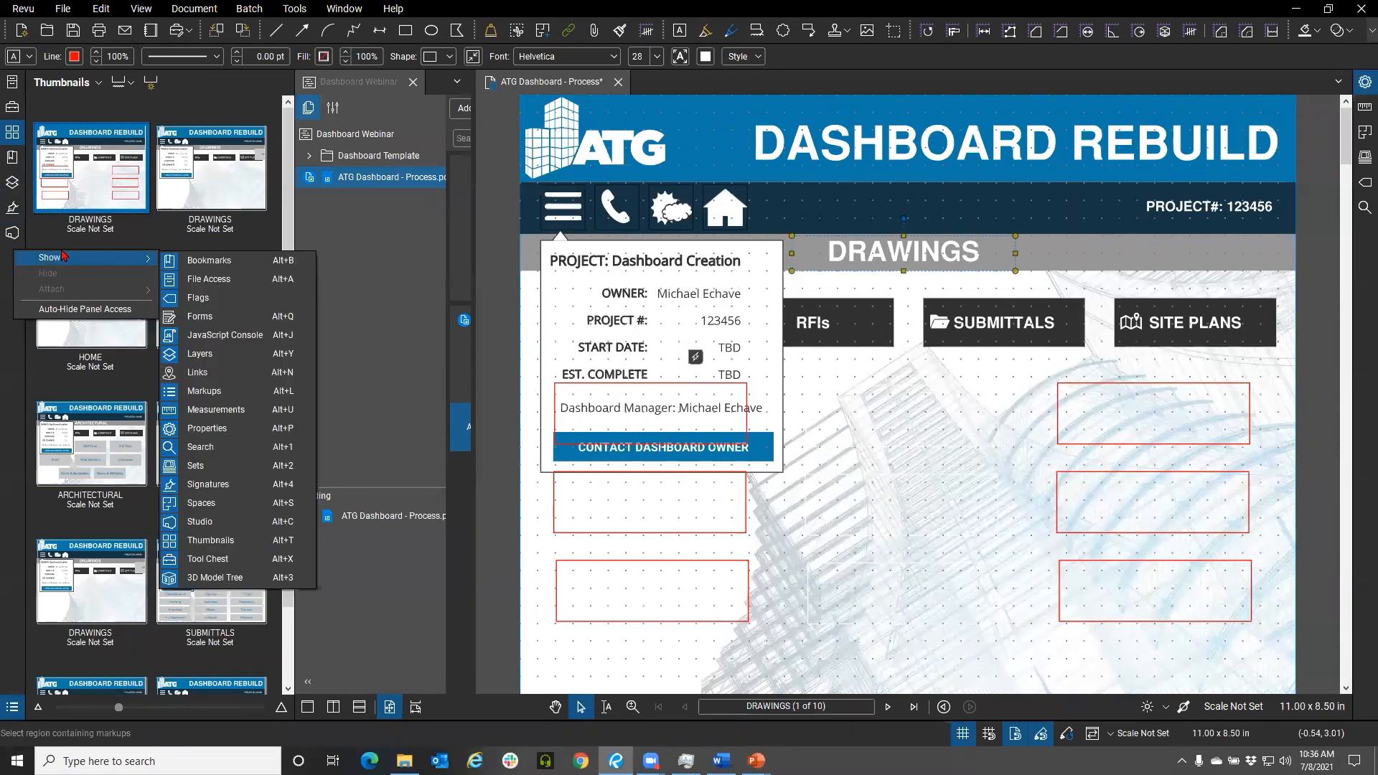
pyautogui.click(230, 317)
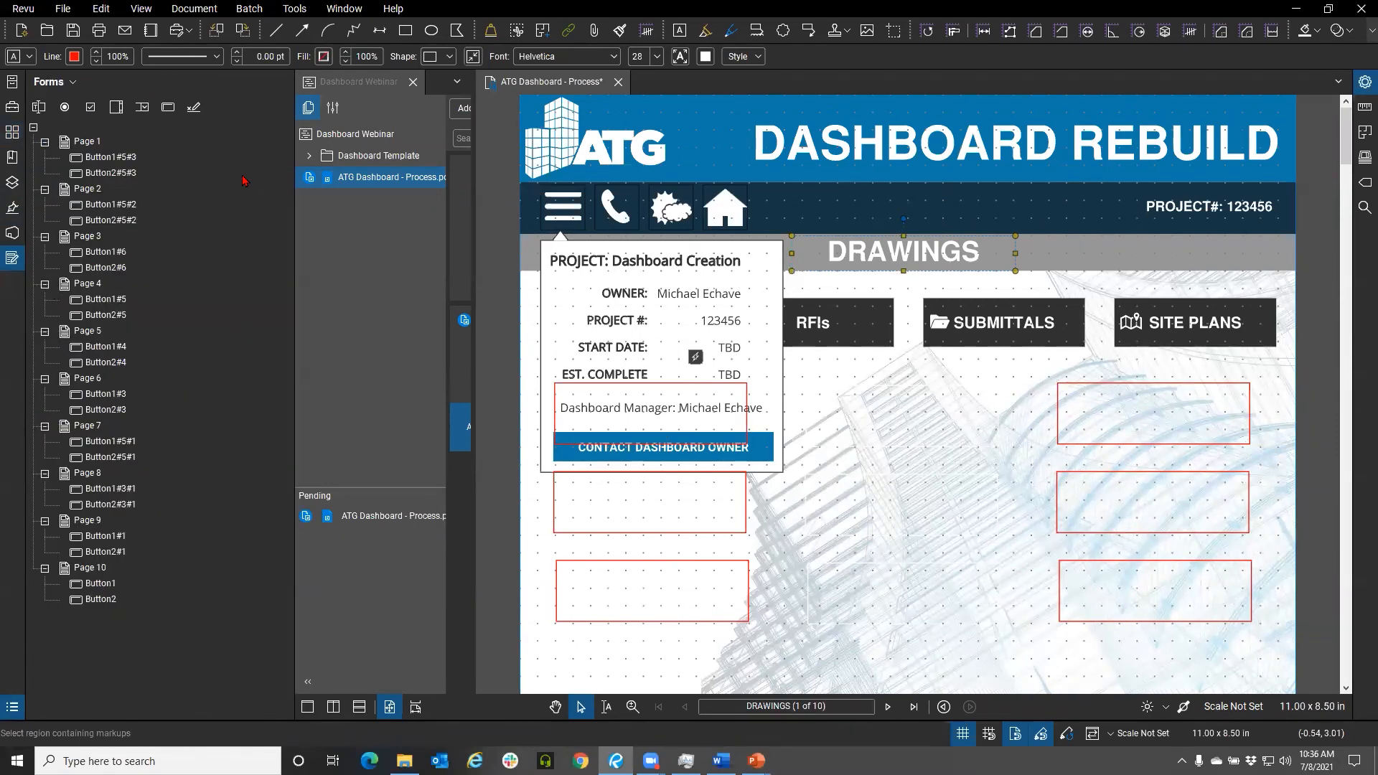
pyautogui.click(99, 158)
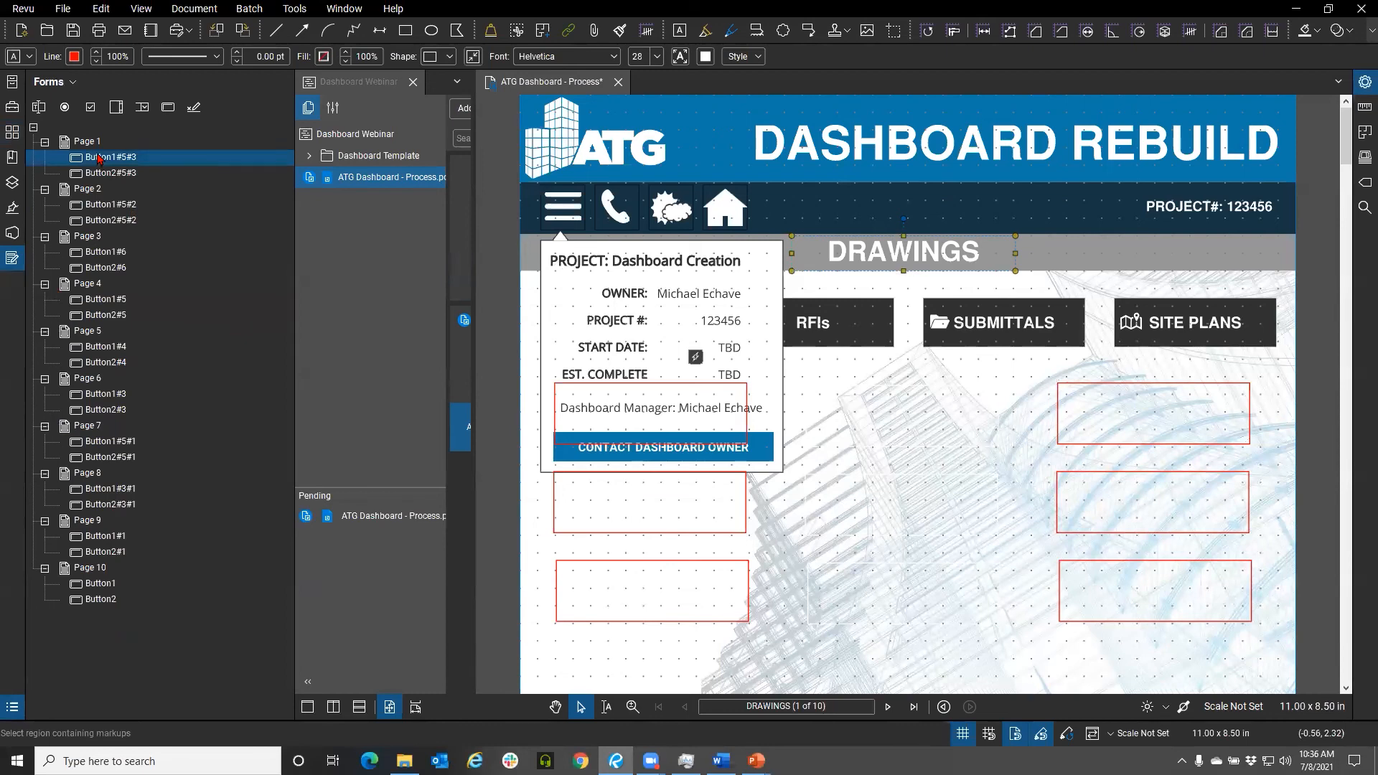
pyautogui.rightClick(99, 158)
pyautogui.click(86, 164)
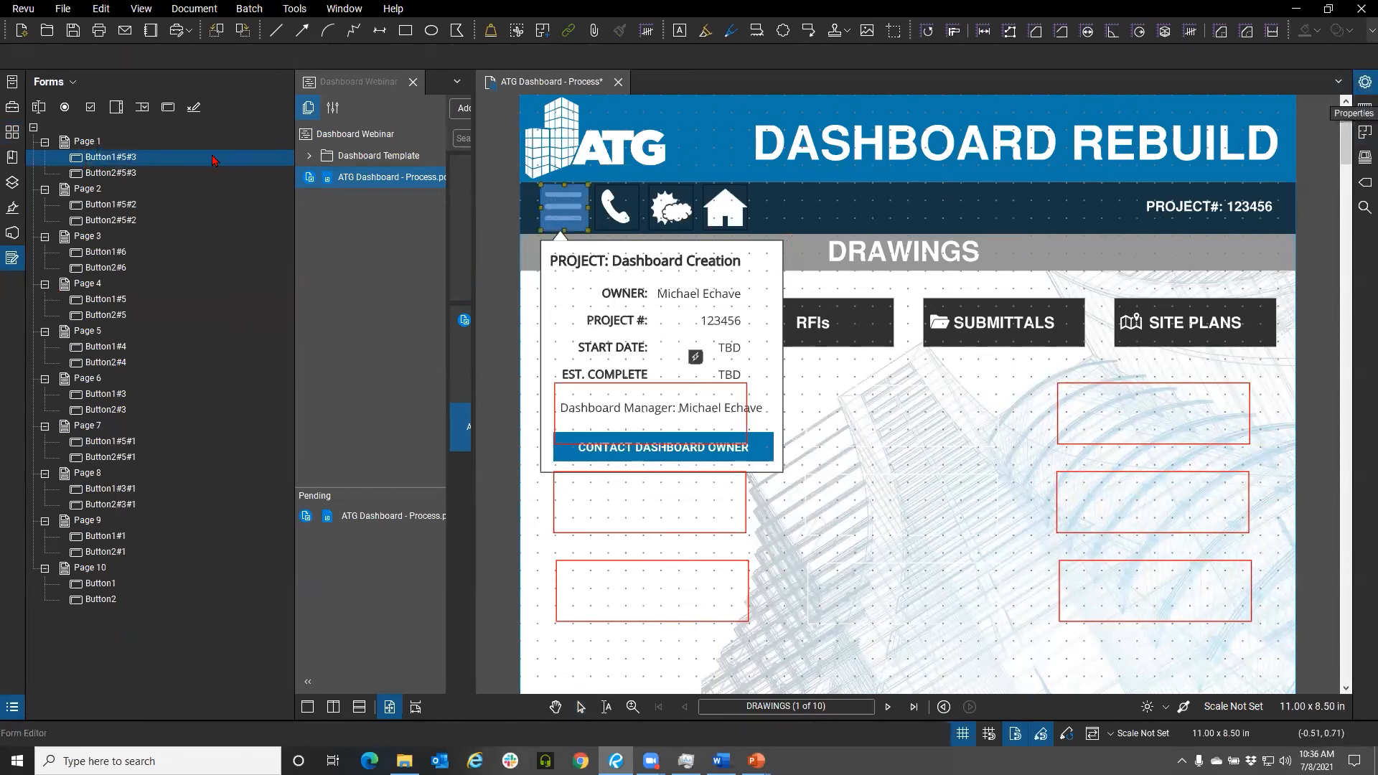
pyautogui.click(1364, 83)
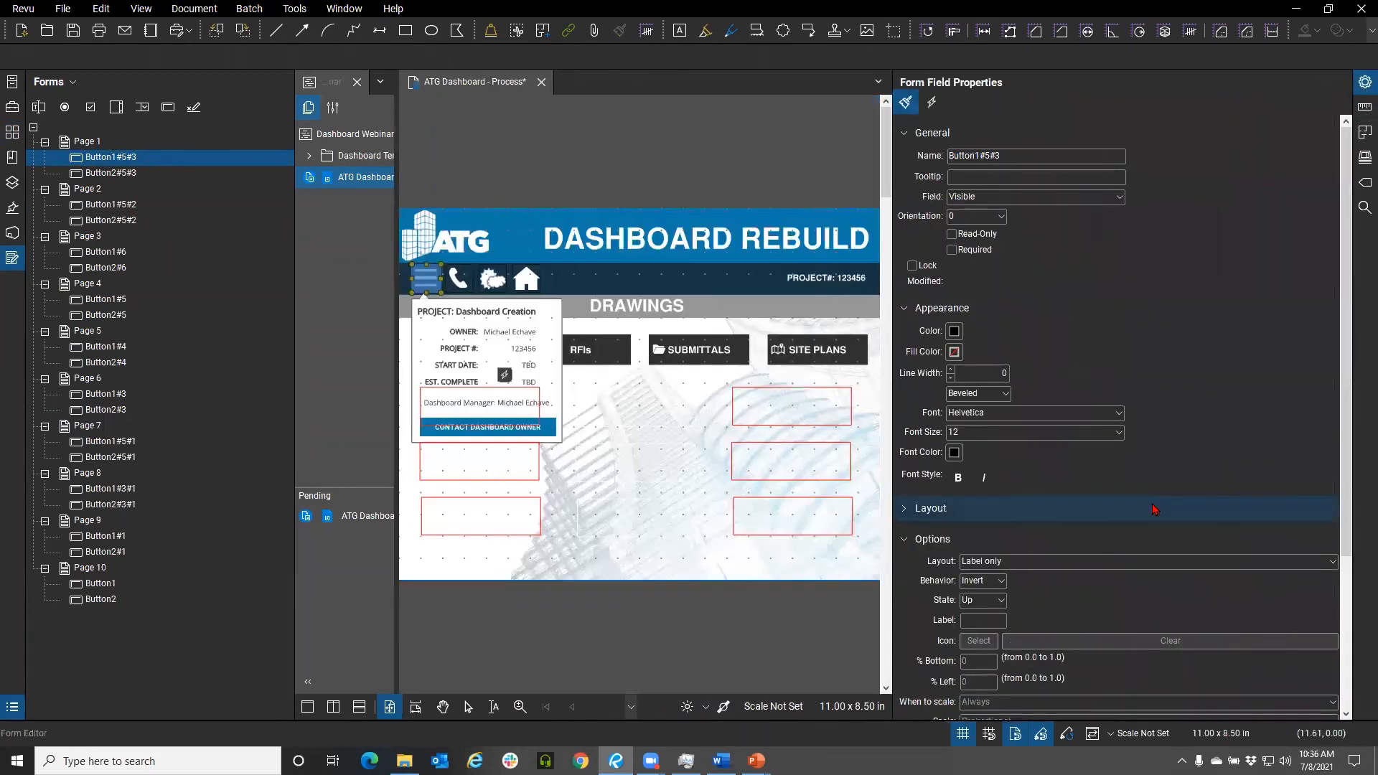
pyautogui.scroll(-5, 1153, 509)
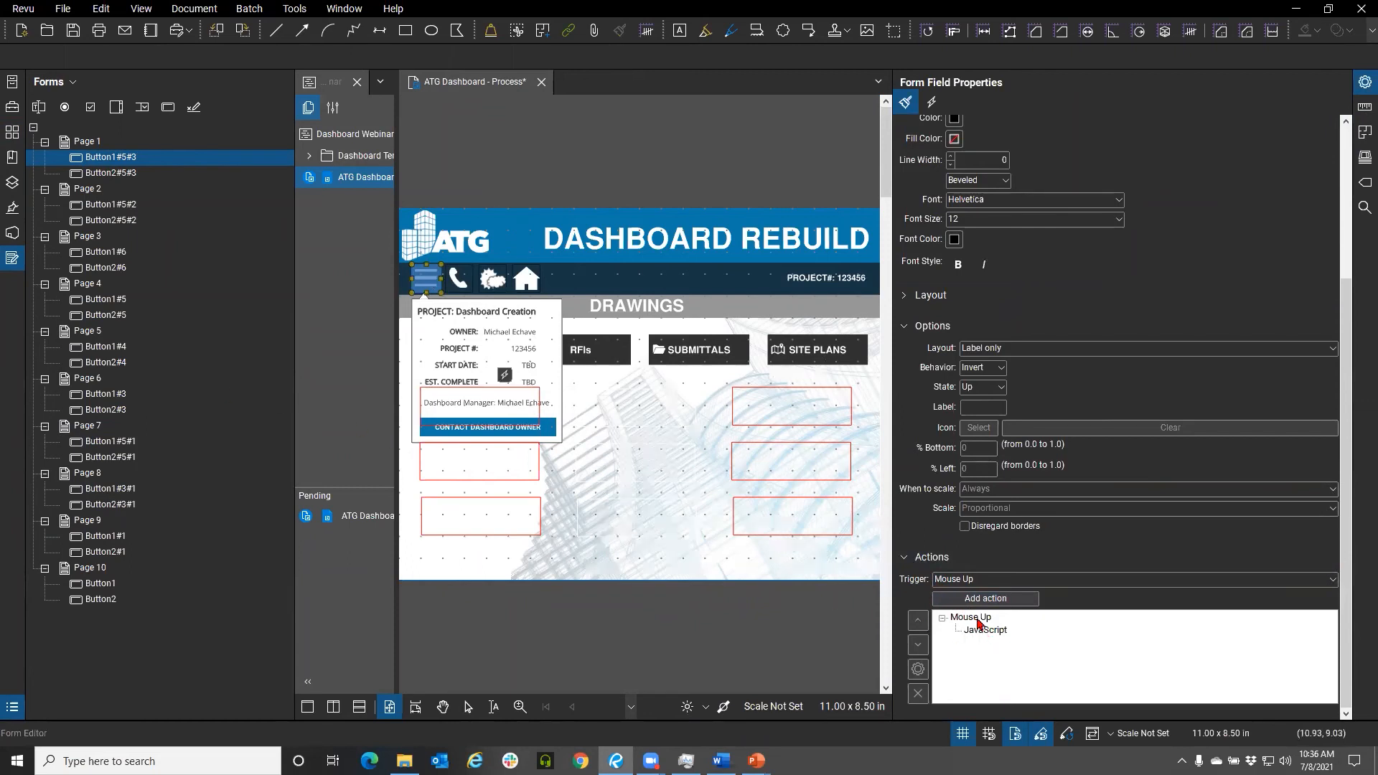
pyautogui.click(983, 633)
pyautogui.click(918, 669)
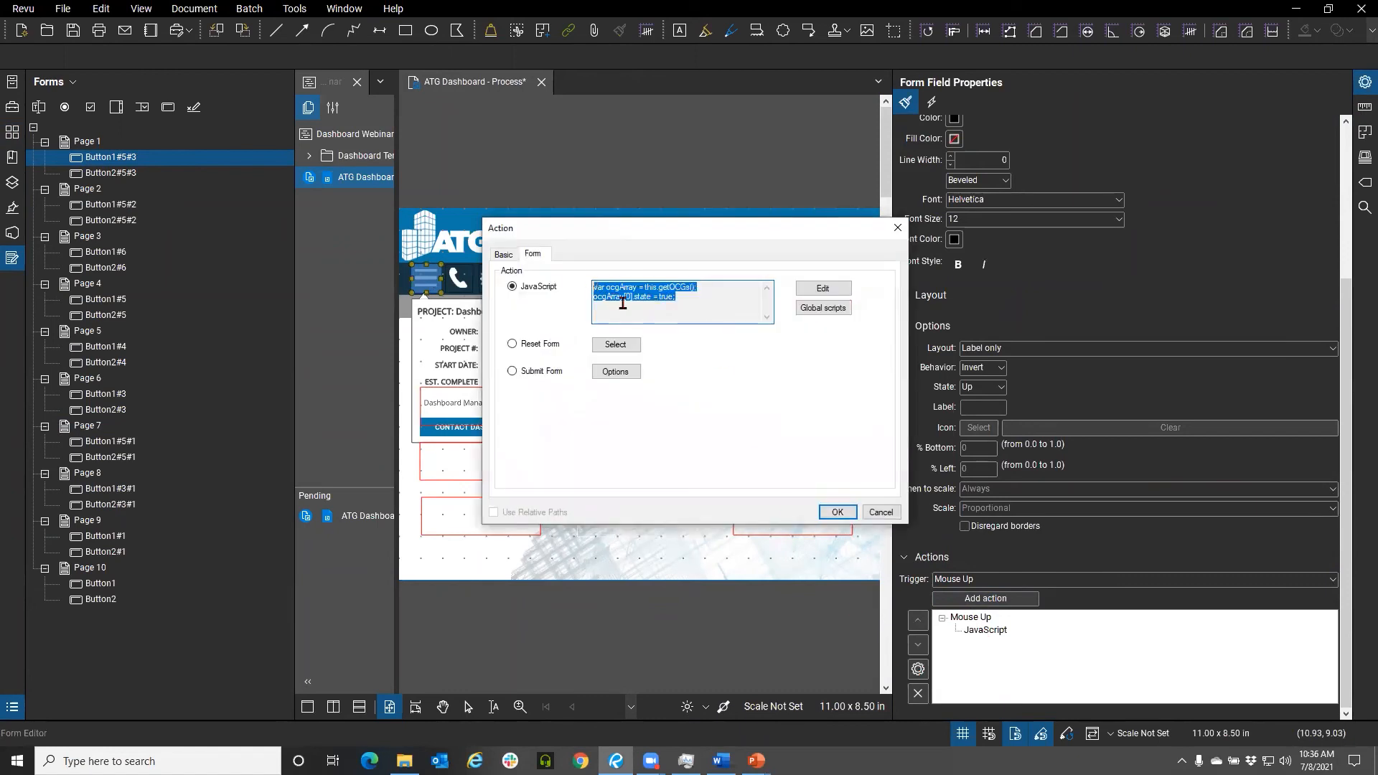
# Copy the menu button's JavaScript code and cancel the action dialog
pyautogui.rightClick(622, 302)
pyautogui.click(646, 340)
pyautogui.hotkey('alt', 'Tab')
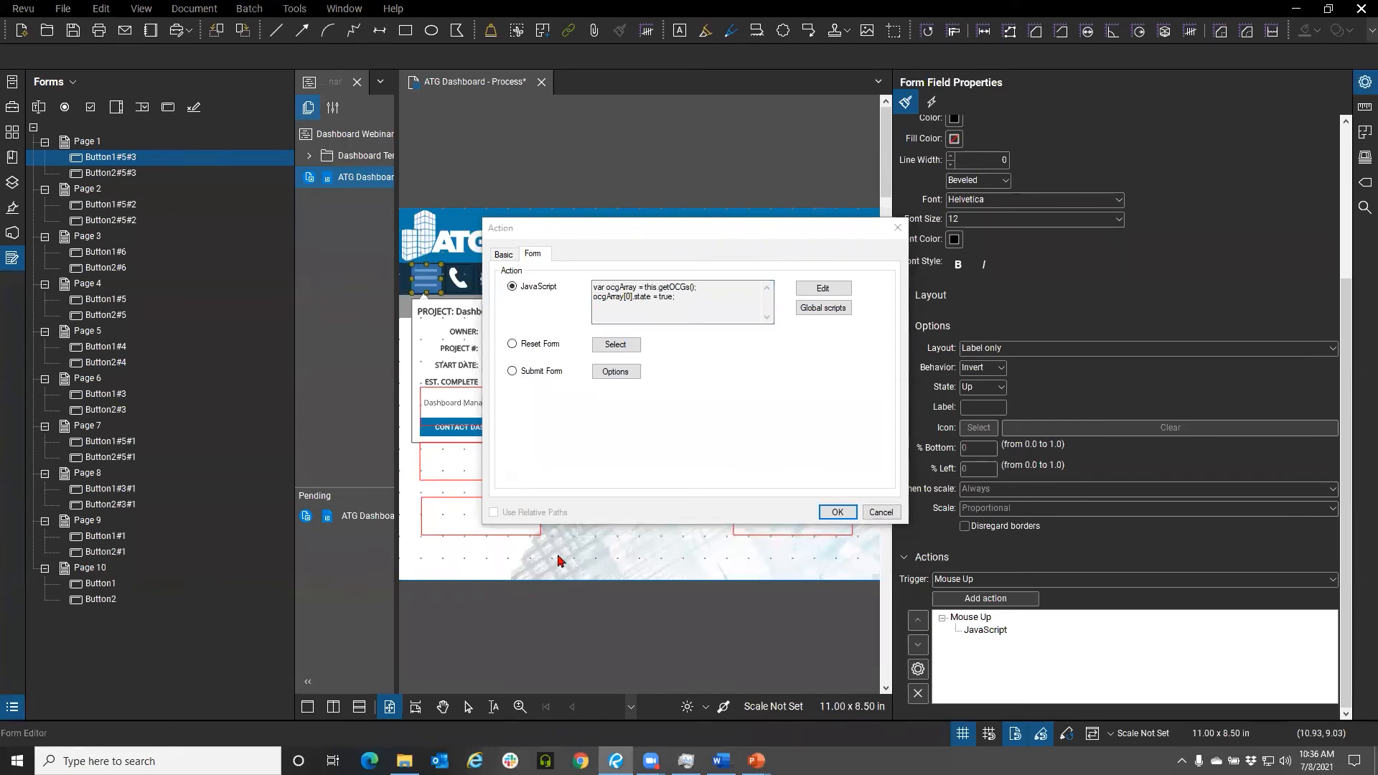
pyautogui.click(882, 513)
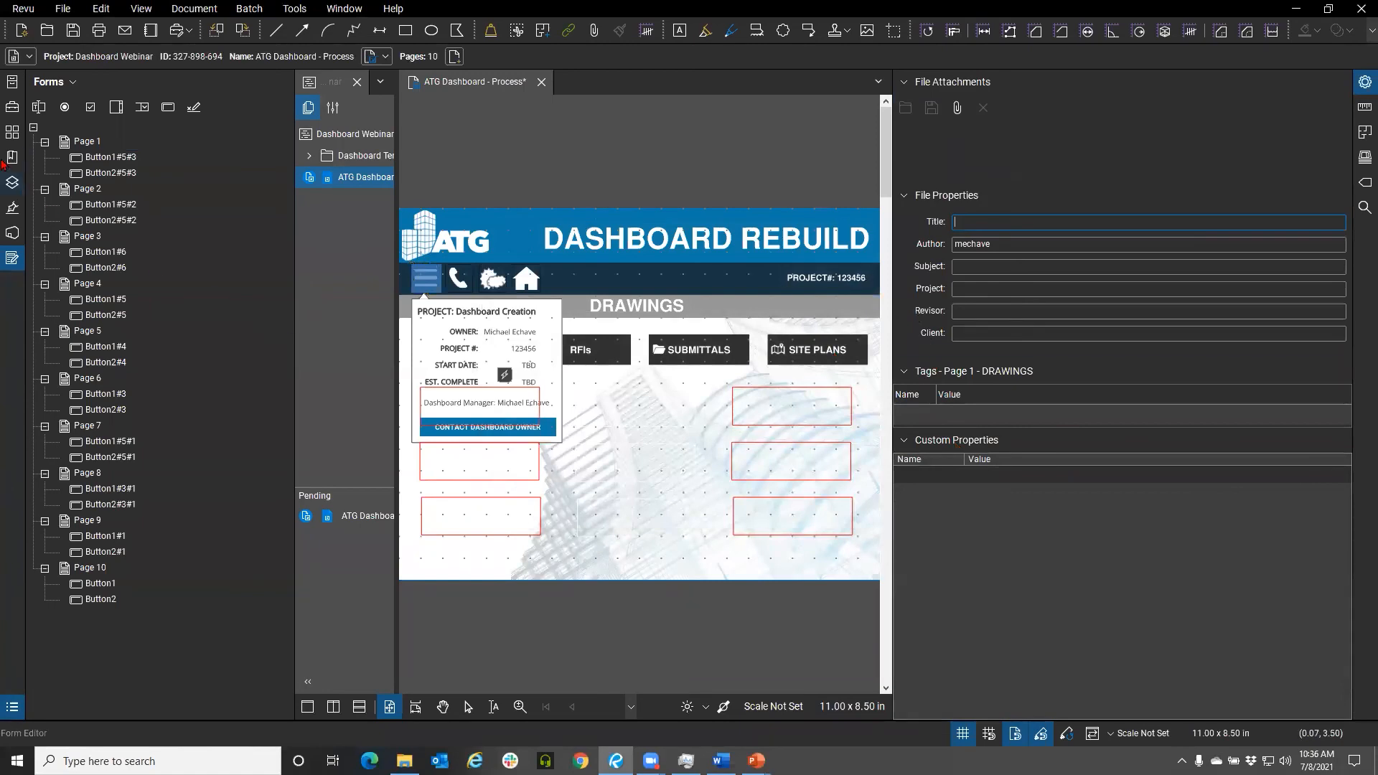
# Show the Layers panel and toggle the menu button to hide and show the MENU LAYER project info popup
pyautogui.click(10, 186)
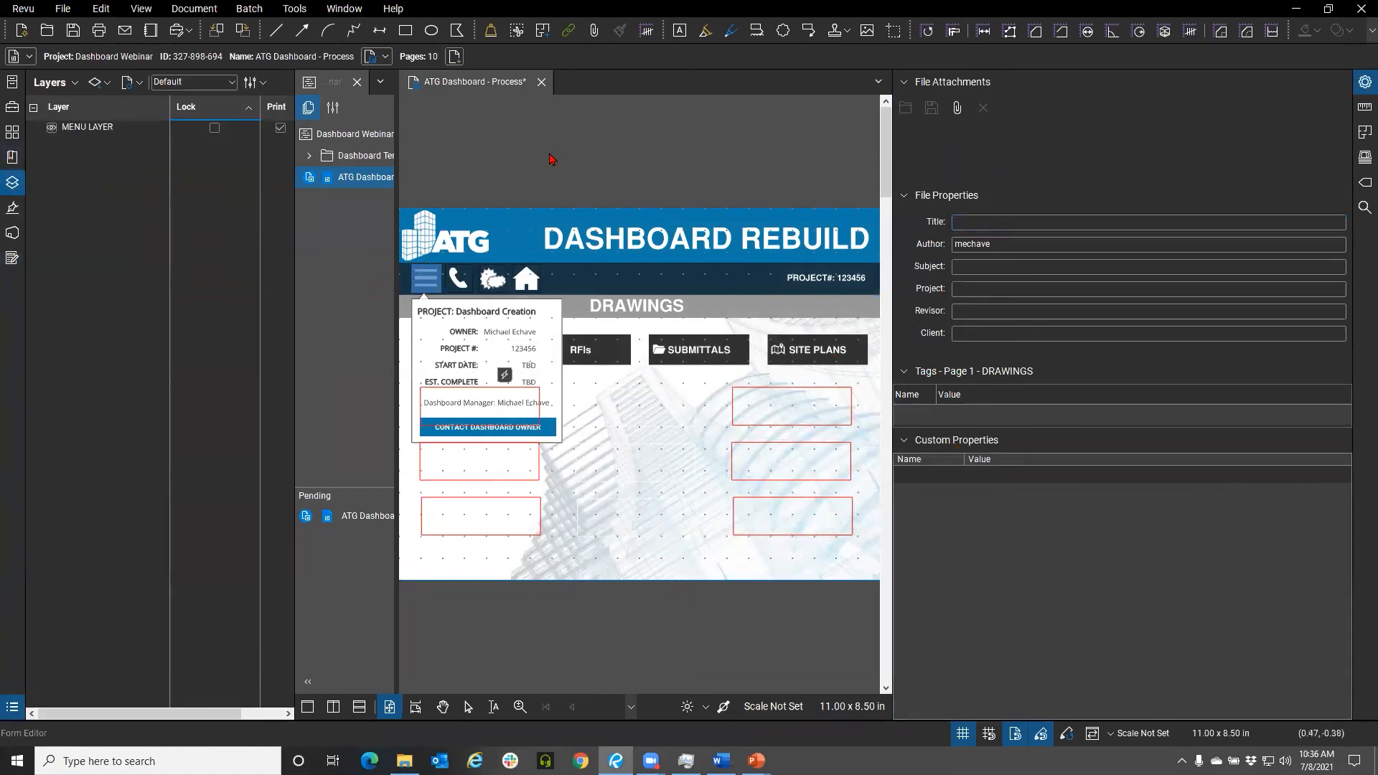
pyautogui.click(1365, 81)
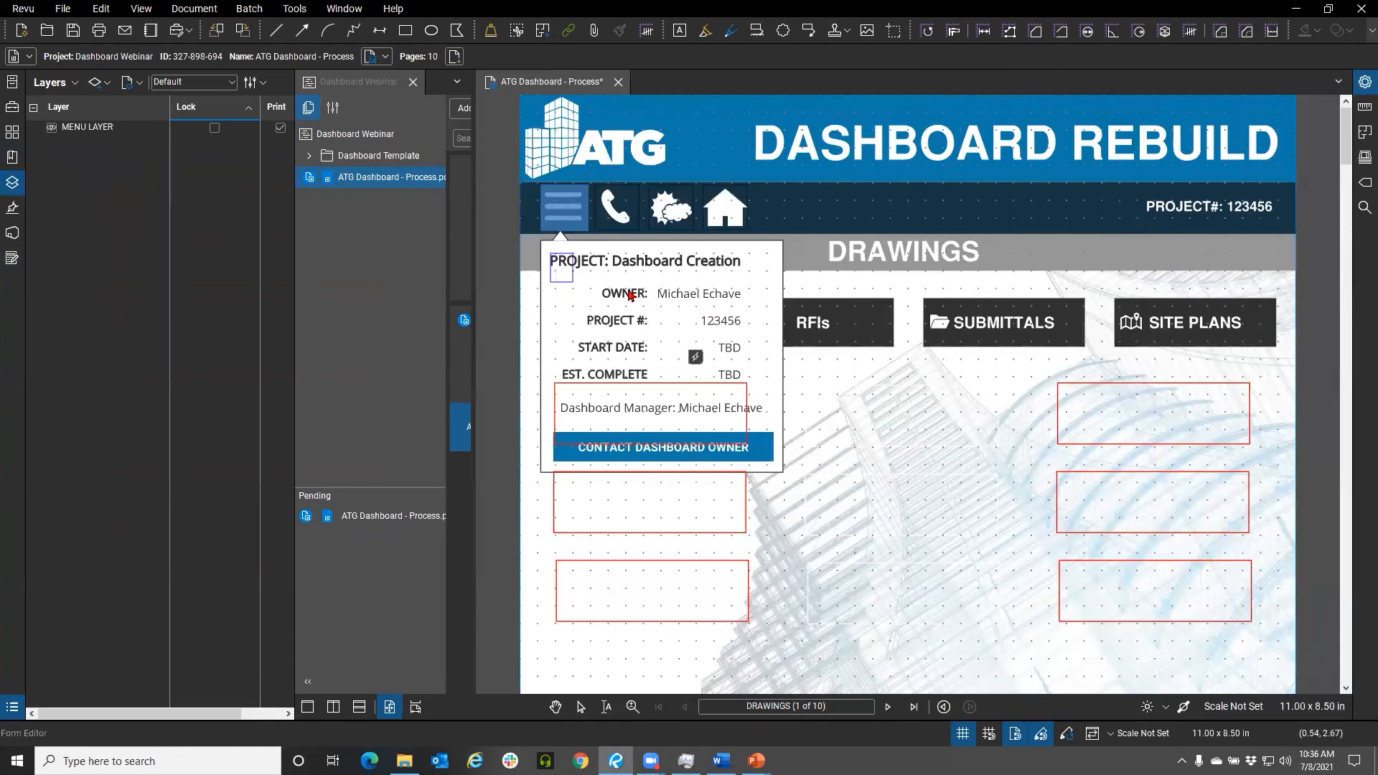
pyautogui.moveTo(537, 240); pyautogui.dragTo(794, 487)
pyautogui.click(578, 217)
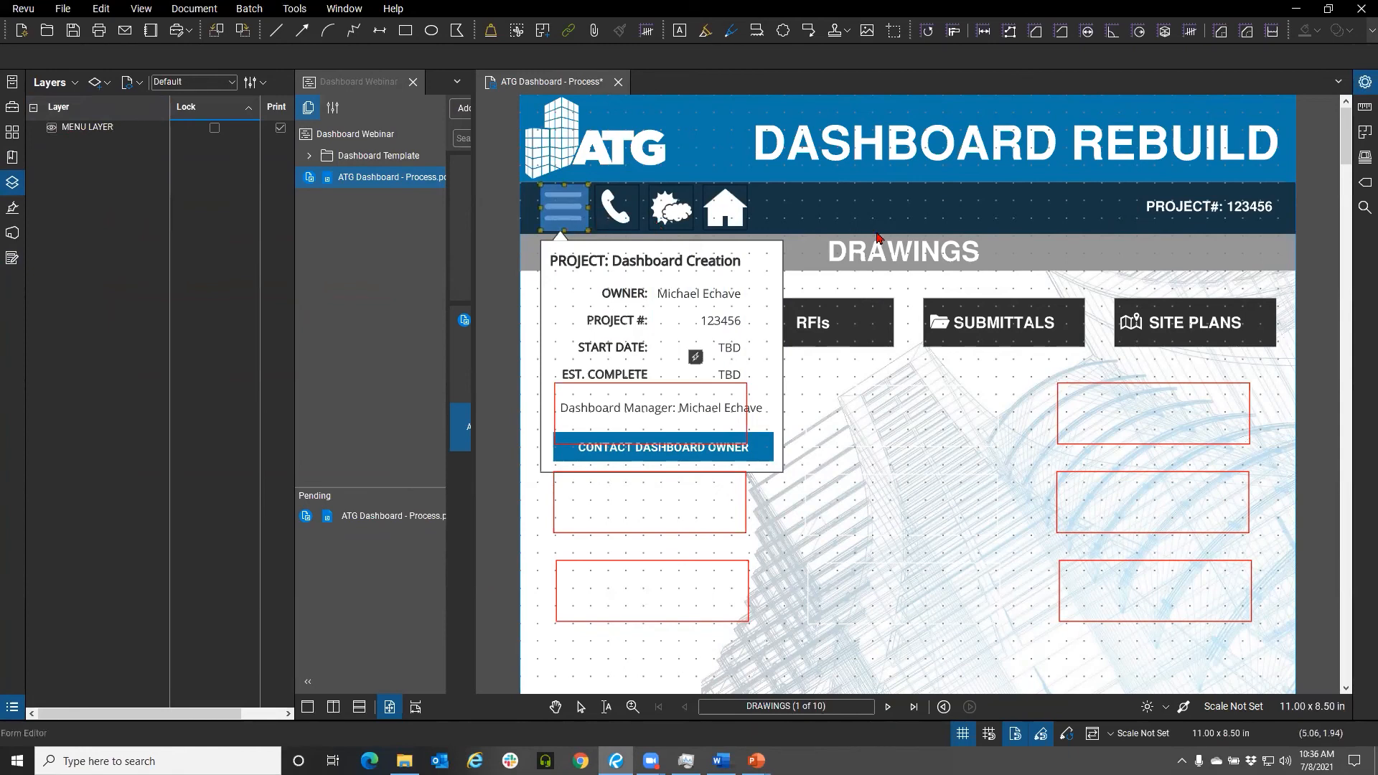
pyautogui.press('Escape')
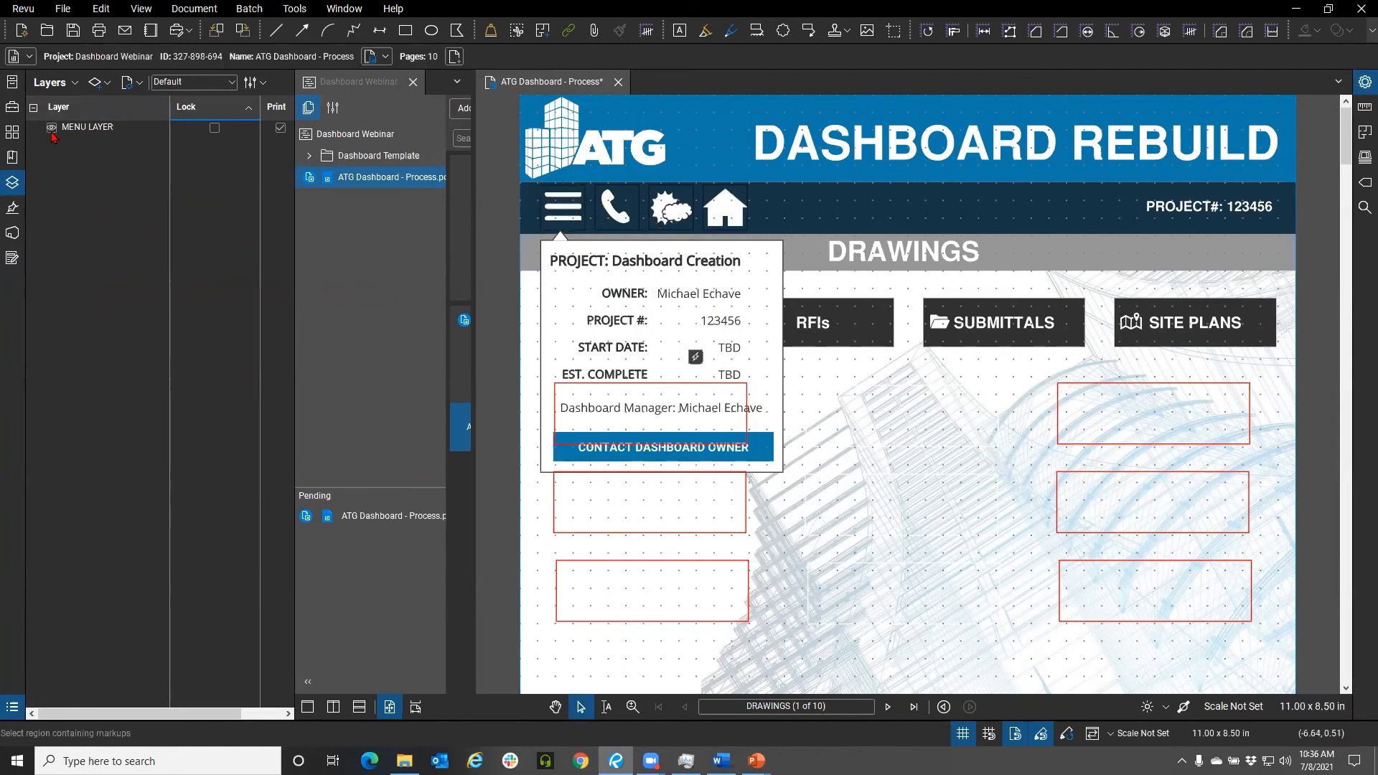
pyautogui.click(570, 214)
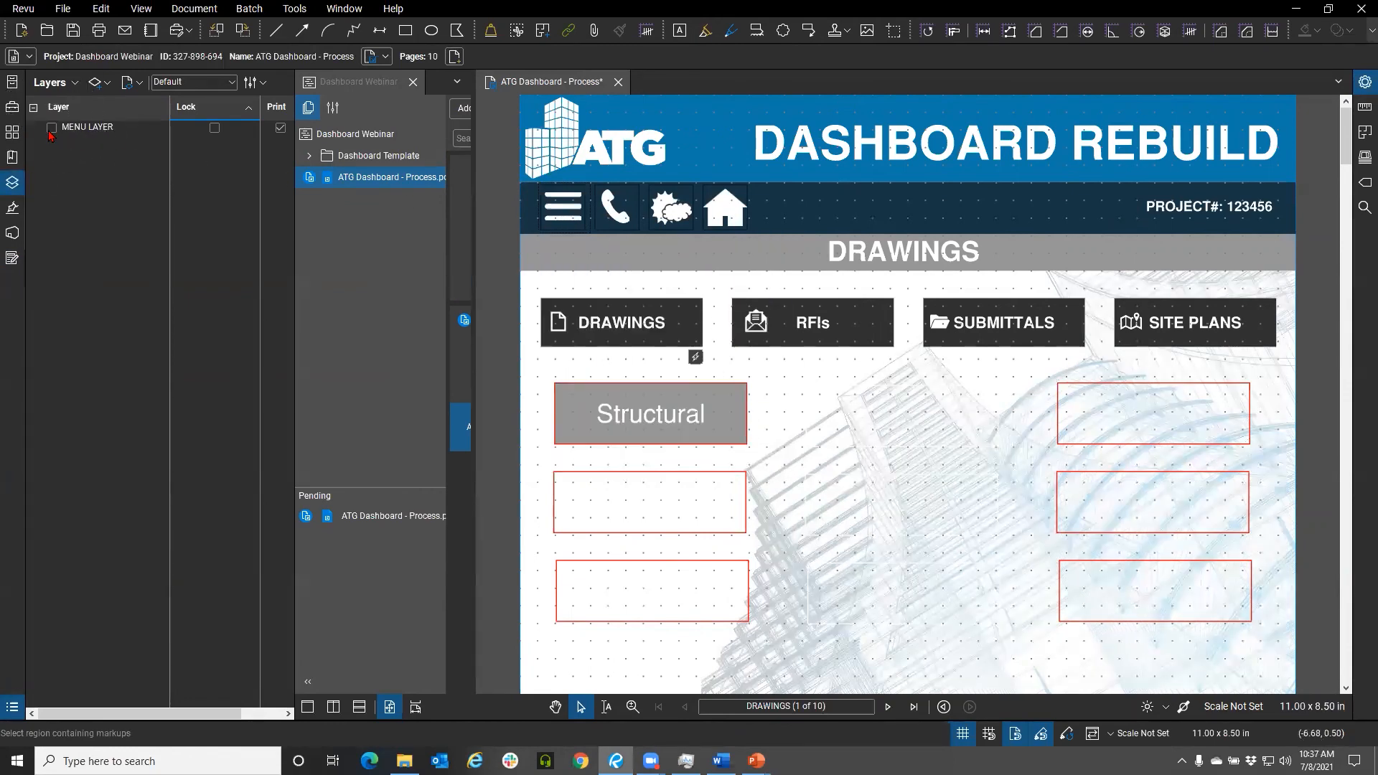
pyautogui.click(561, 213)
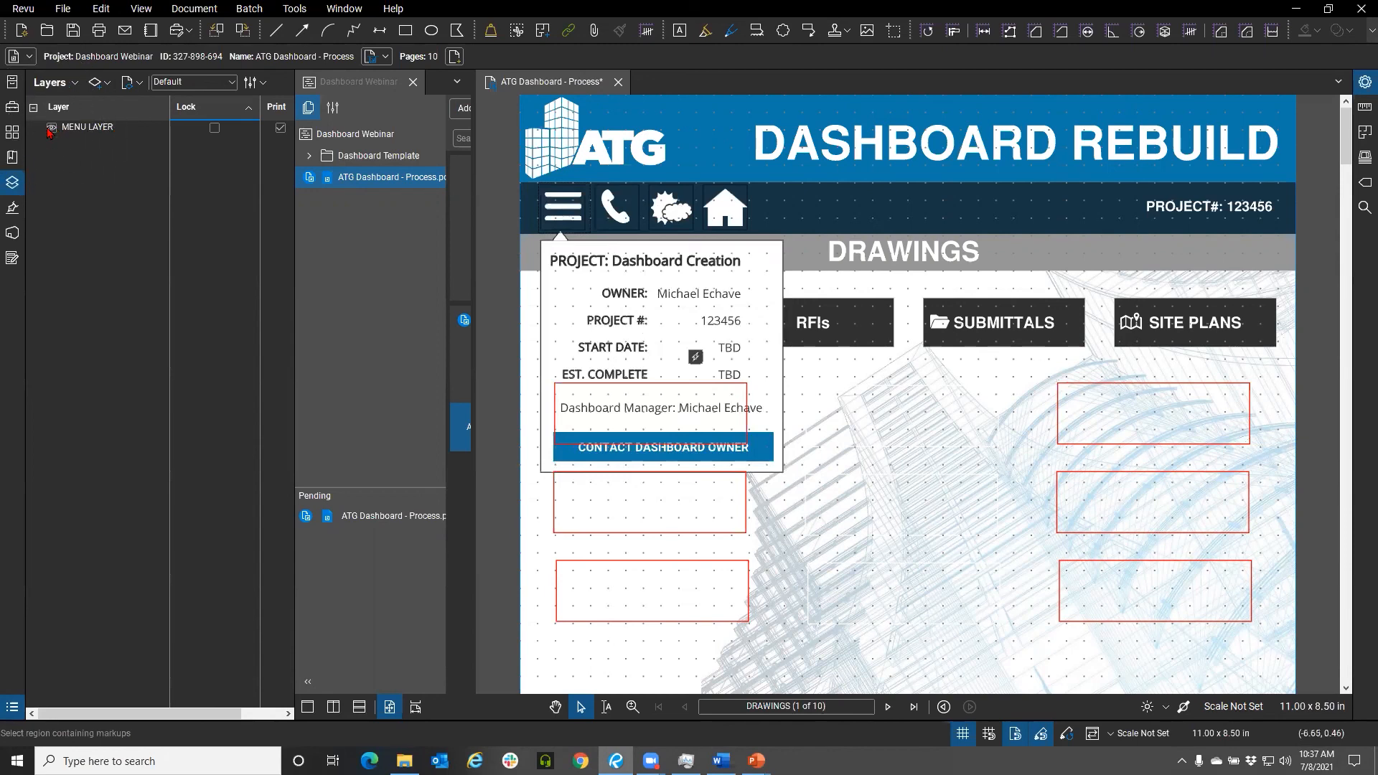
pyautogui.click(555, 206)
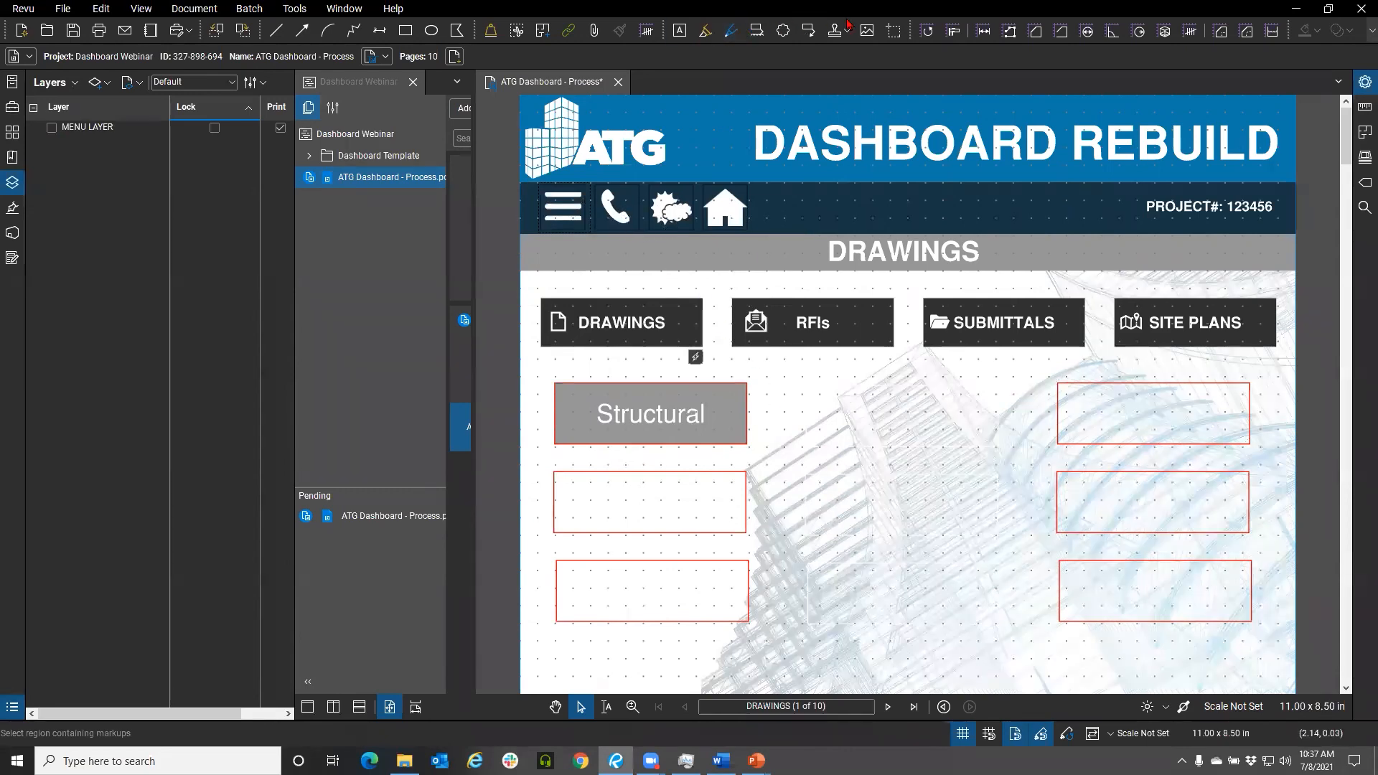
# Take a snapshot of the DRAWINGS page area containing the category buttons and the drawing link buttons
pyautogui.click(101, 9)
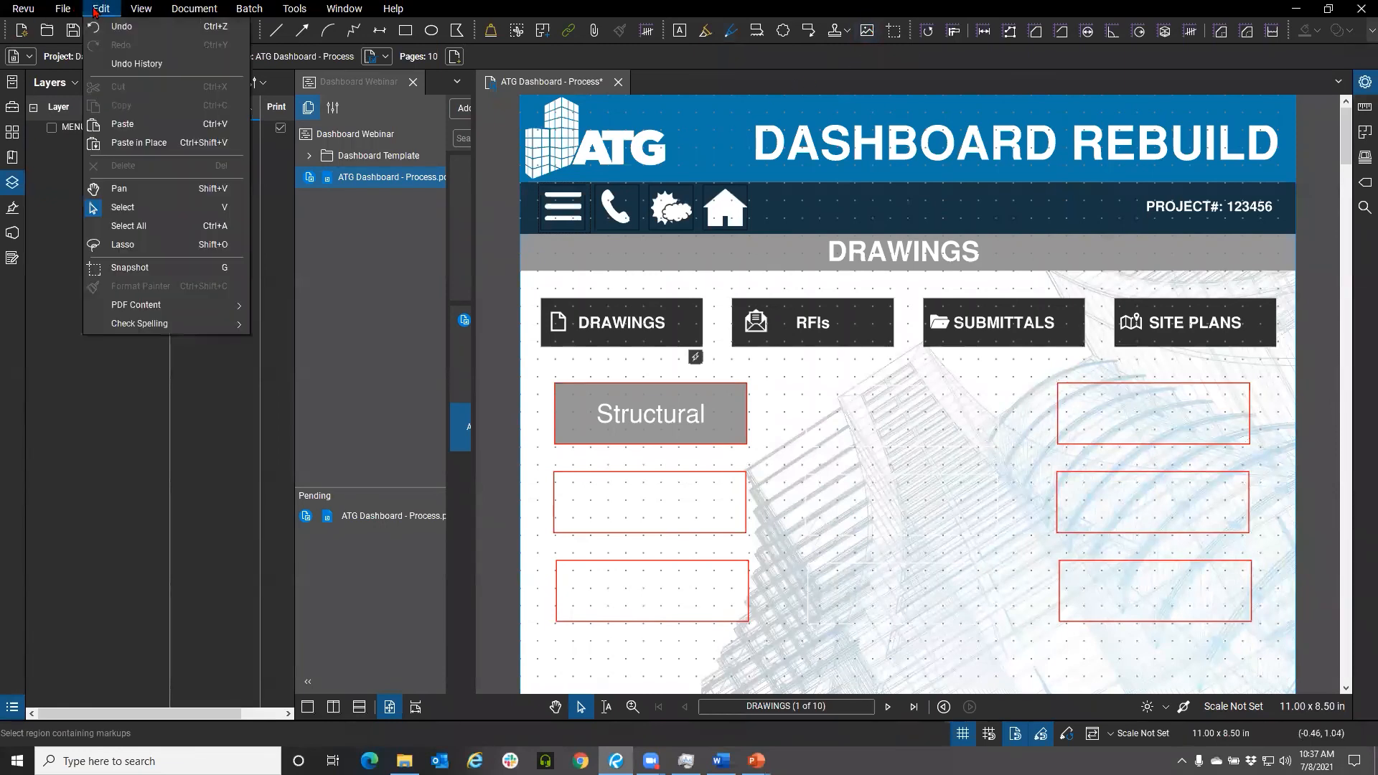
pyautogui.click(130, 267)
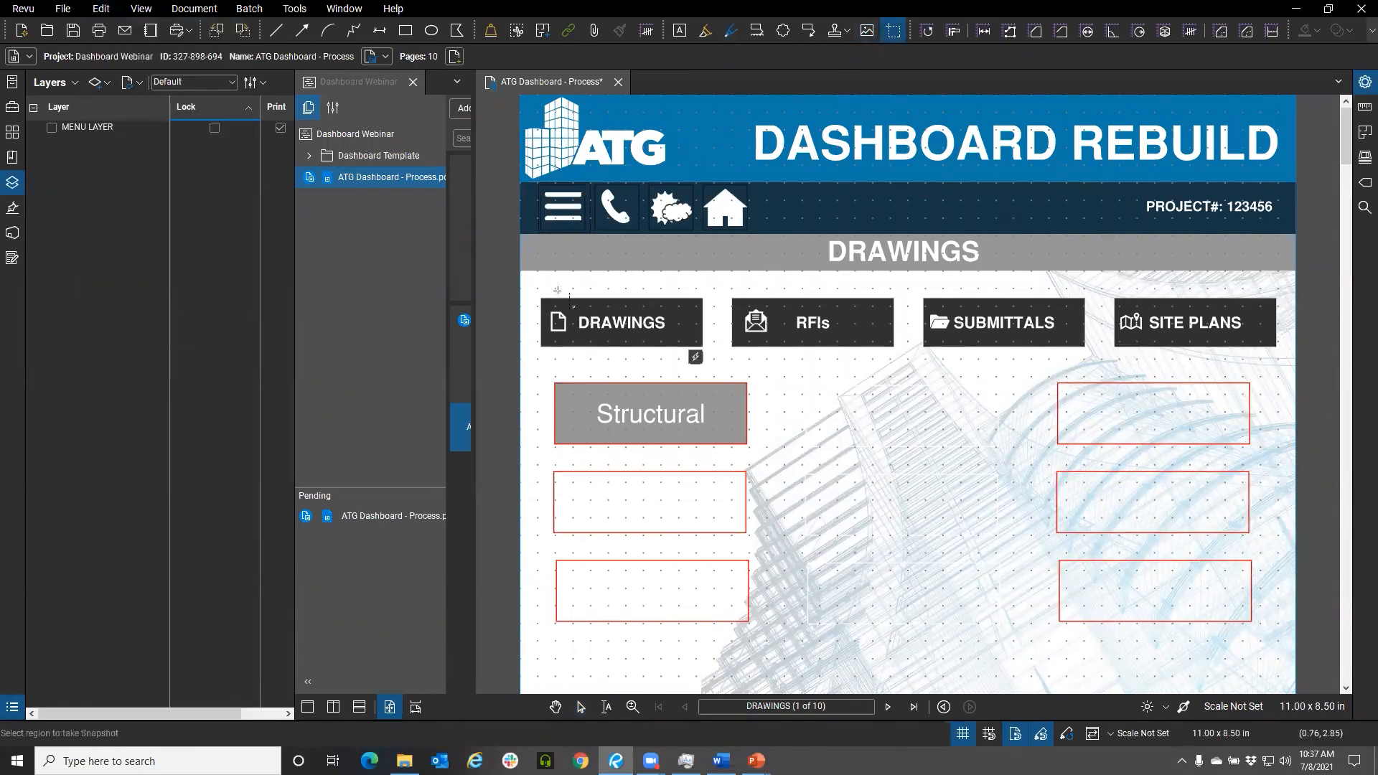
pyautogui.moveTo(558, 299); pyautogui.dragTo(1290, 637)
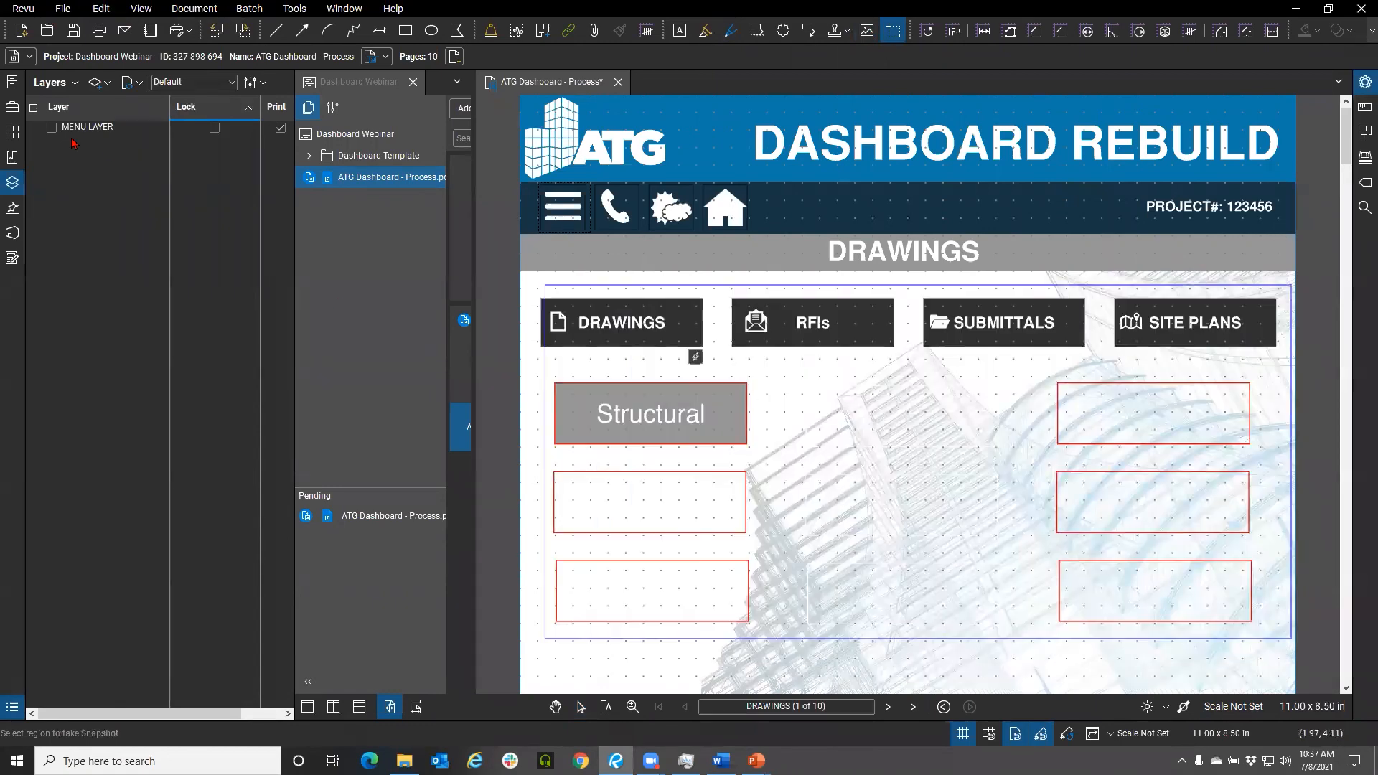
# Paste the snapshot onto the second DRAWINGS page and position it below the DRAWINGS title bar
pyautogui.click(13, 131)
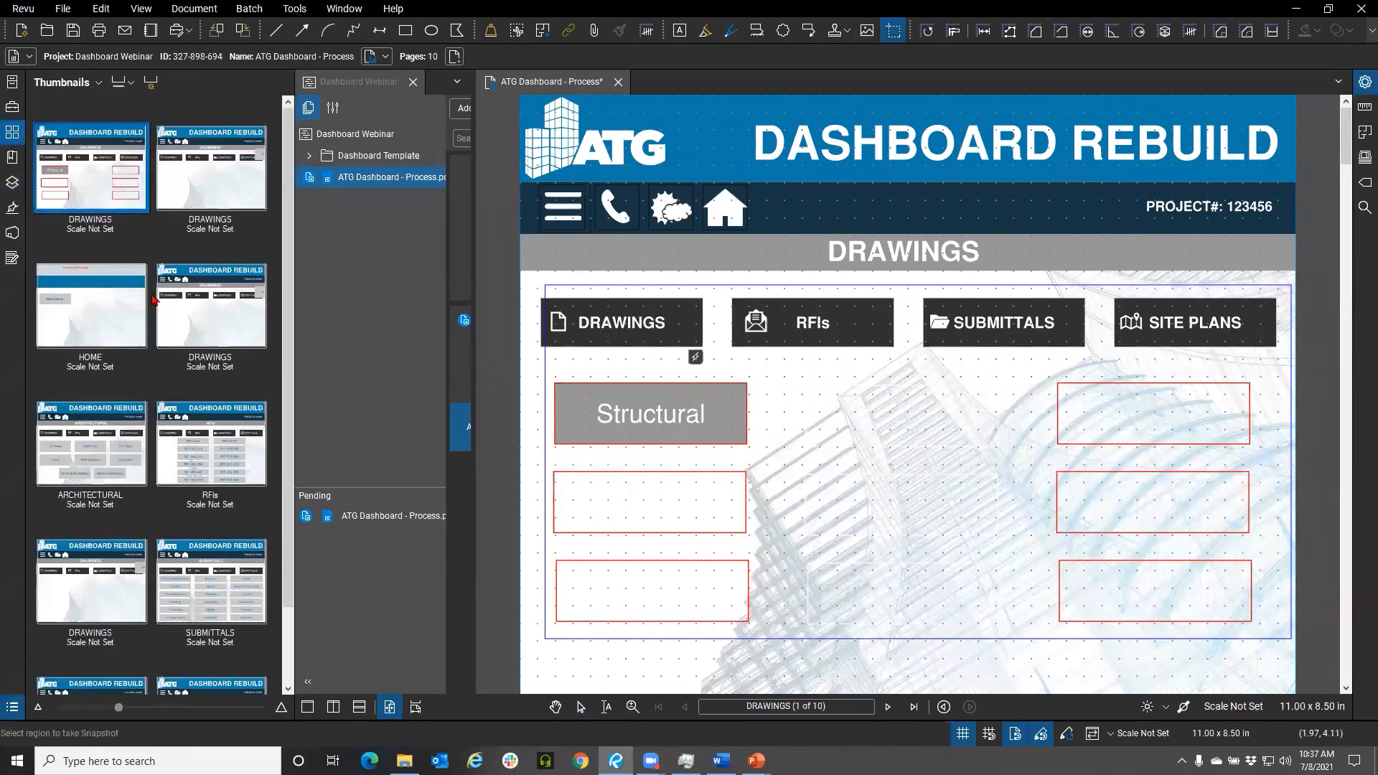
pyautogui.click(210, 167)
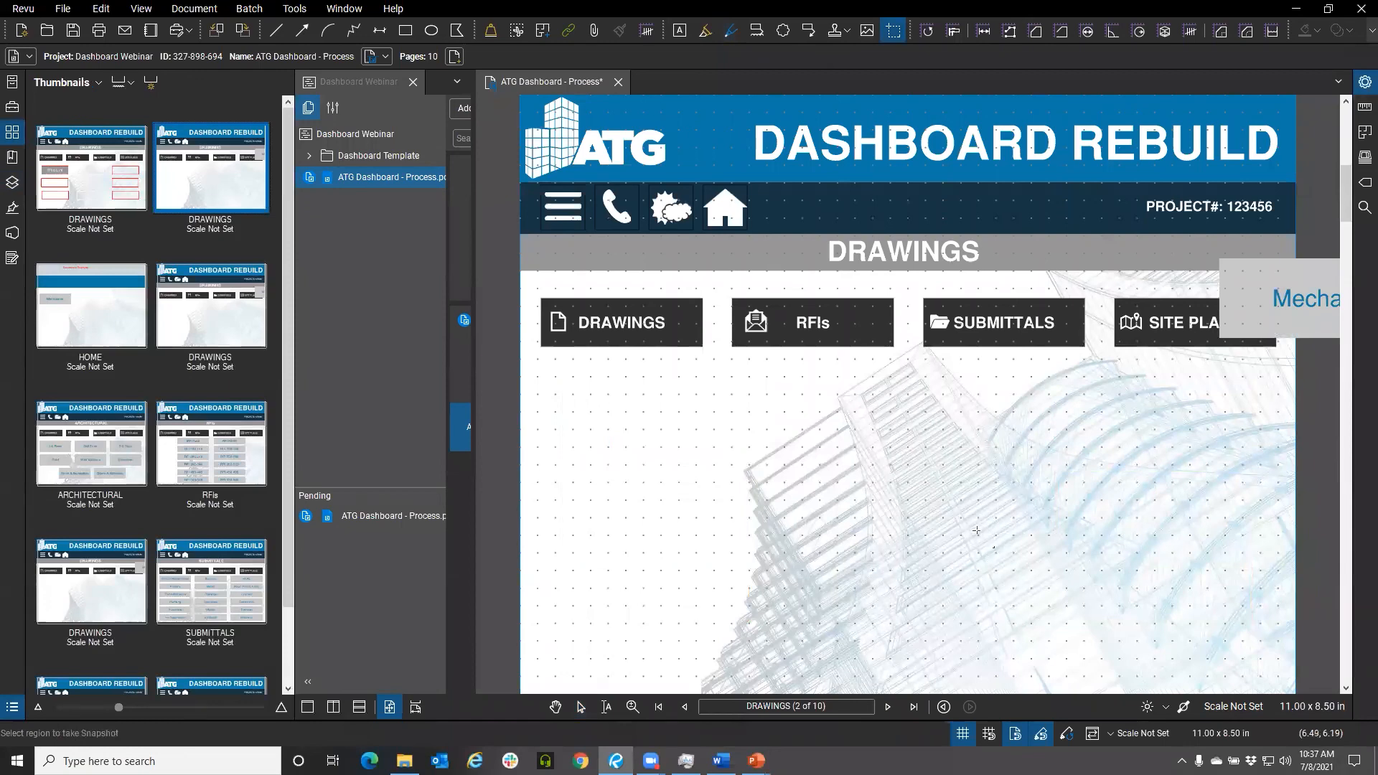
pyautogui.press('Escape')
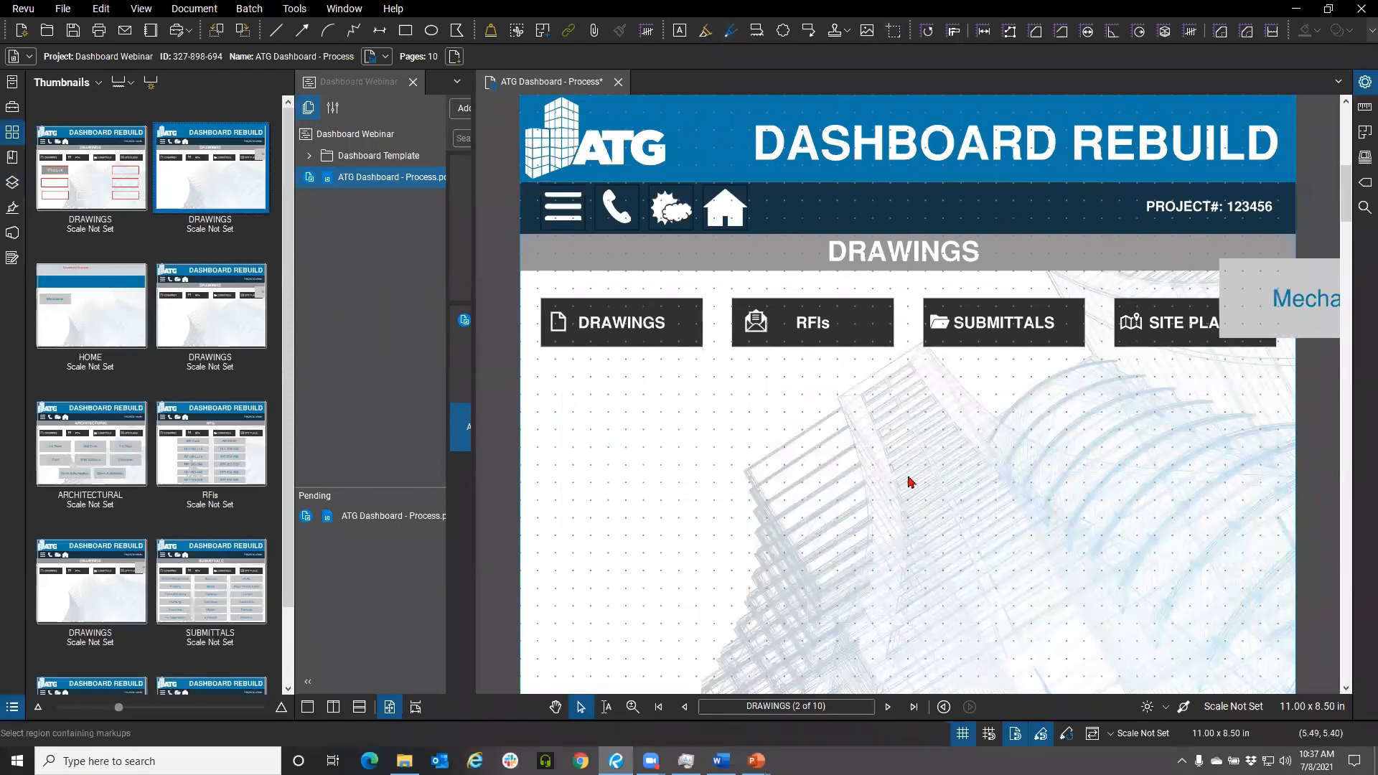
pyautogui.hotkey('ctrl', 'v')
pyautogui.moveTo(1008, 359); pyautogui.dragTo(616, 449)
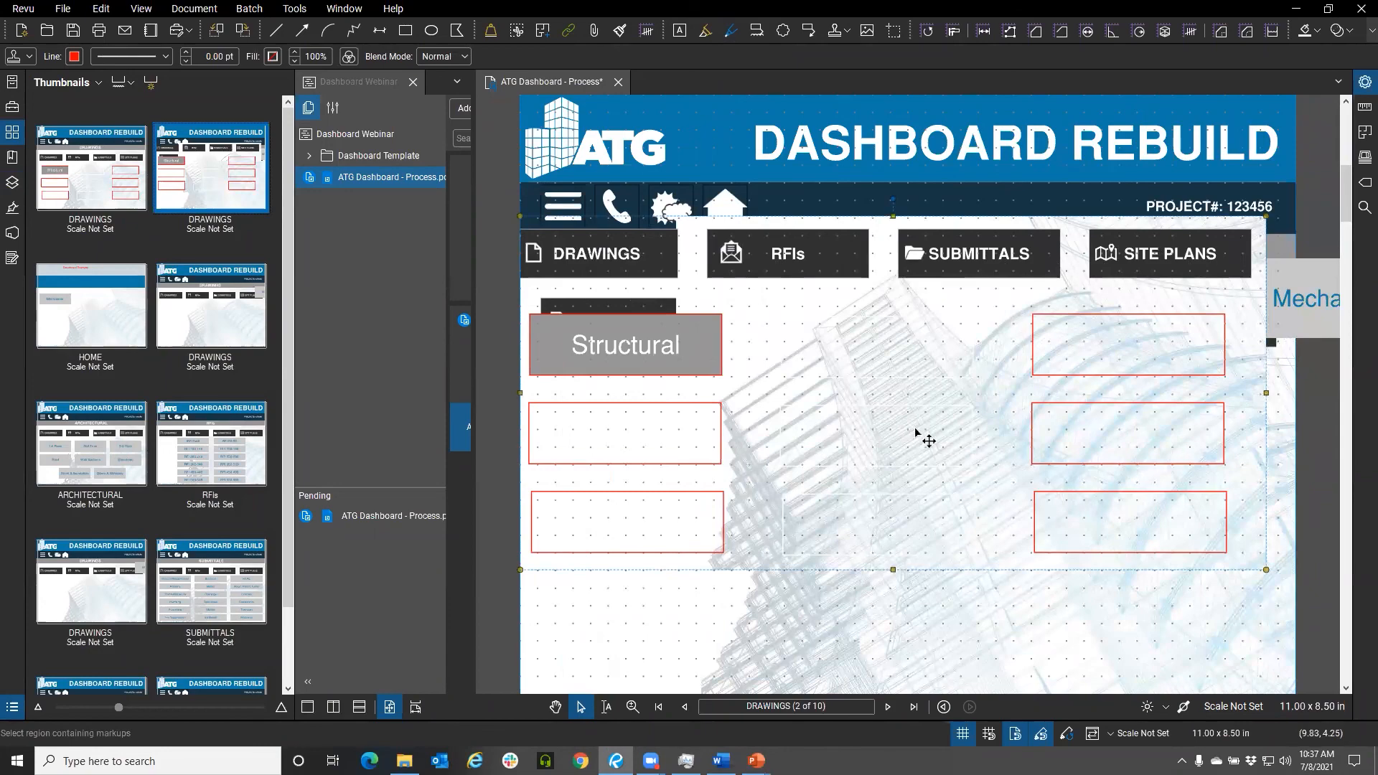
pyautogui.moveTo(922, 436); pyautogui.dragTo(940, 531)
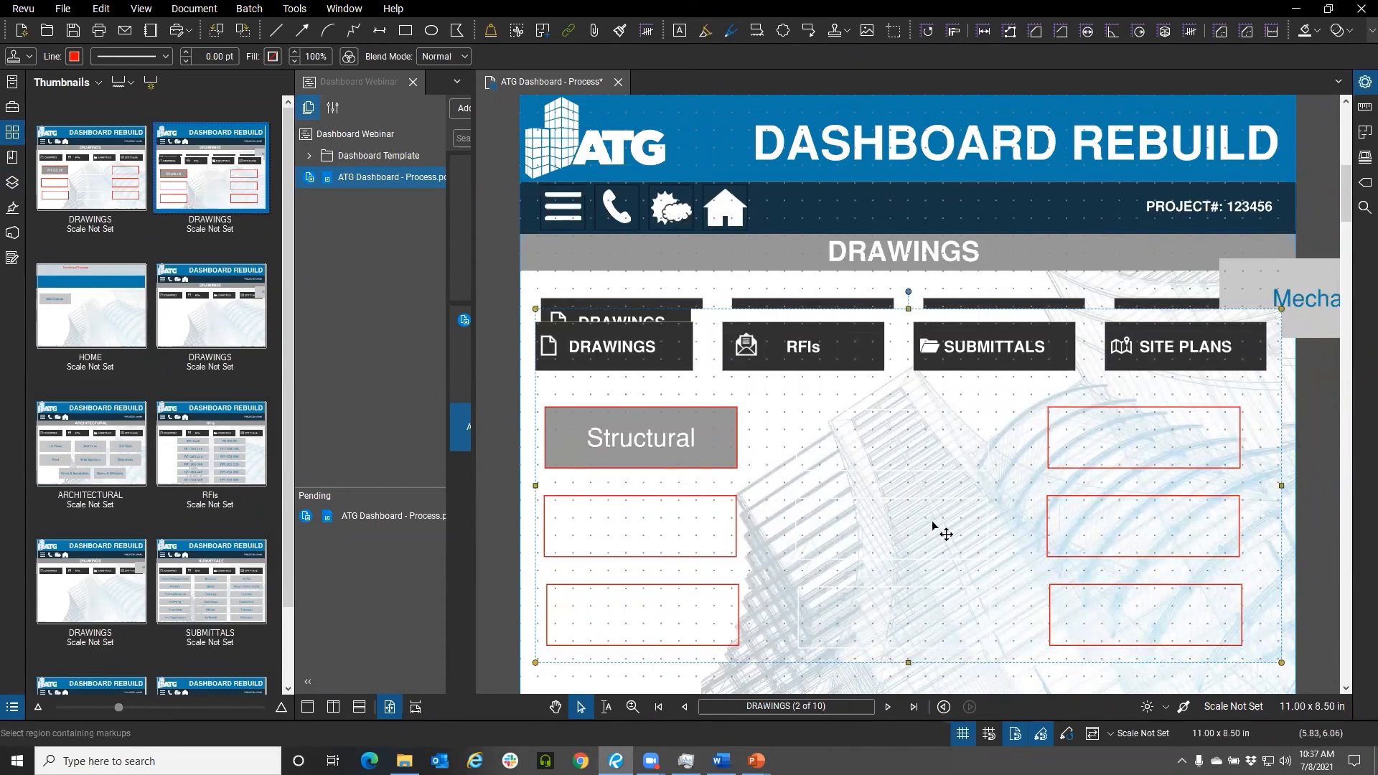
# Close the dashboard PDF tab and dismiss the check-in dialog
pyautogui.click(618, 81)
pyautogui.click(792, 449)
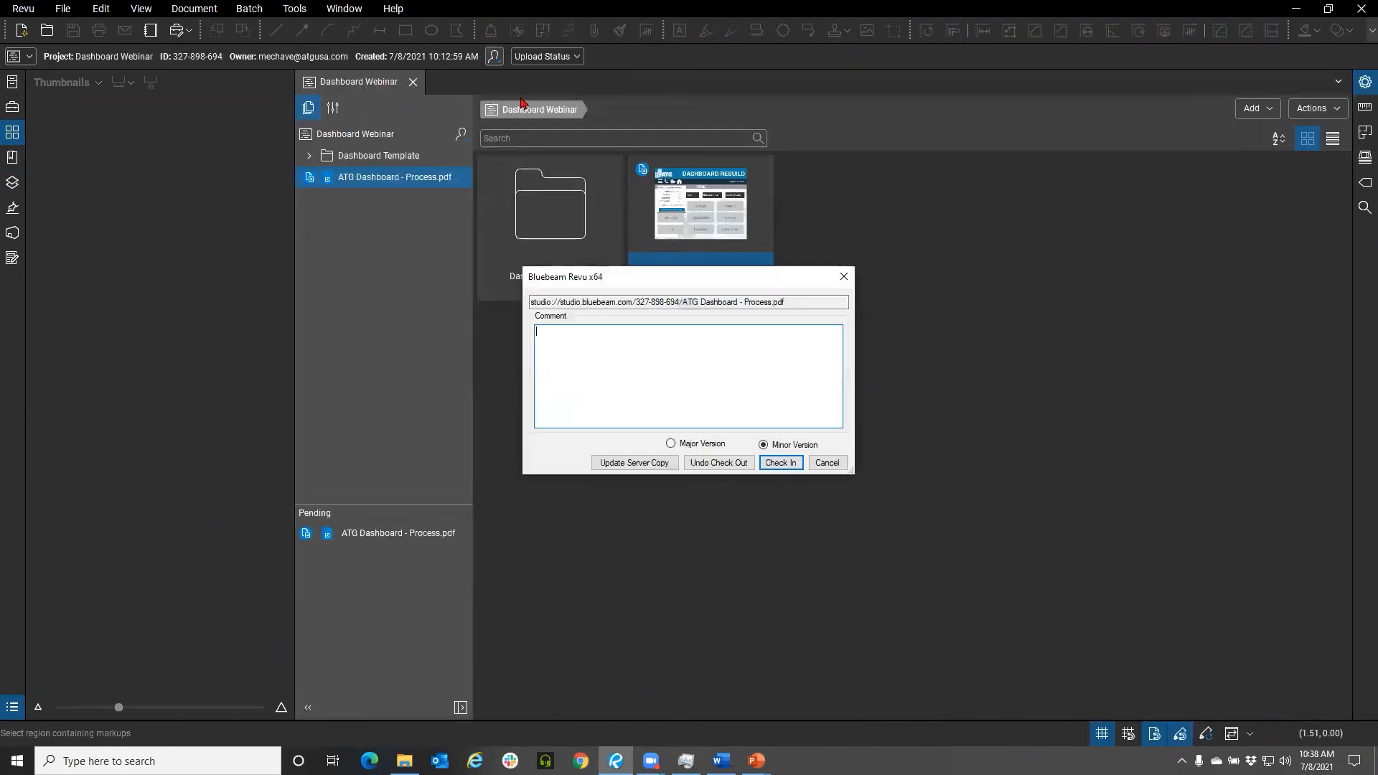
pyautogui.click(824, 467)
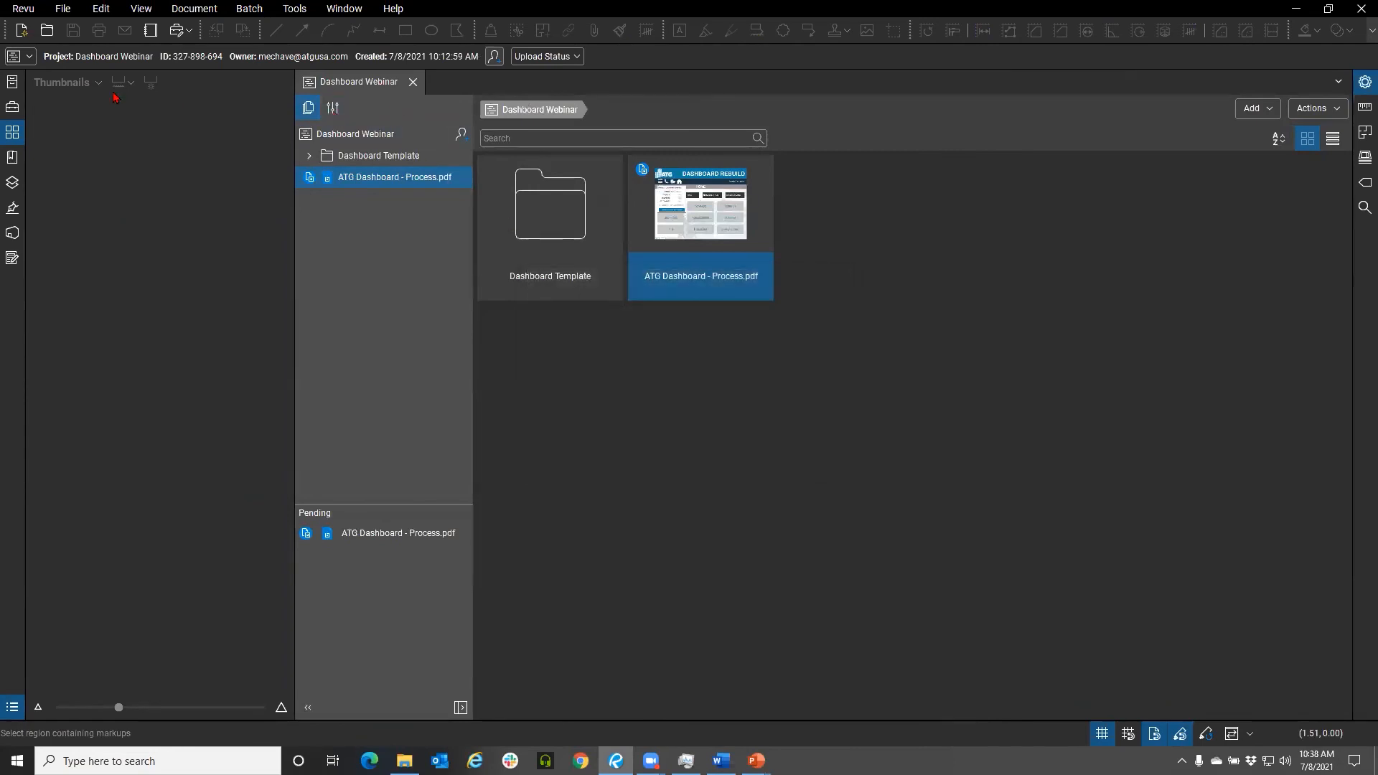
# Close the Dashboard Webinar project and browse the File Share project's Struct folder in the Studio projects list
pyautogui.click(12, 132)
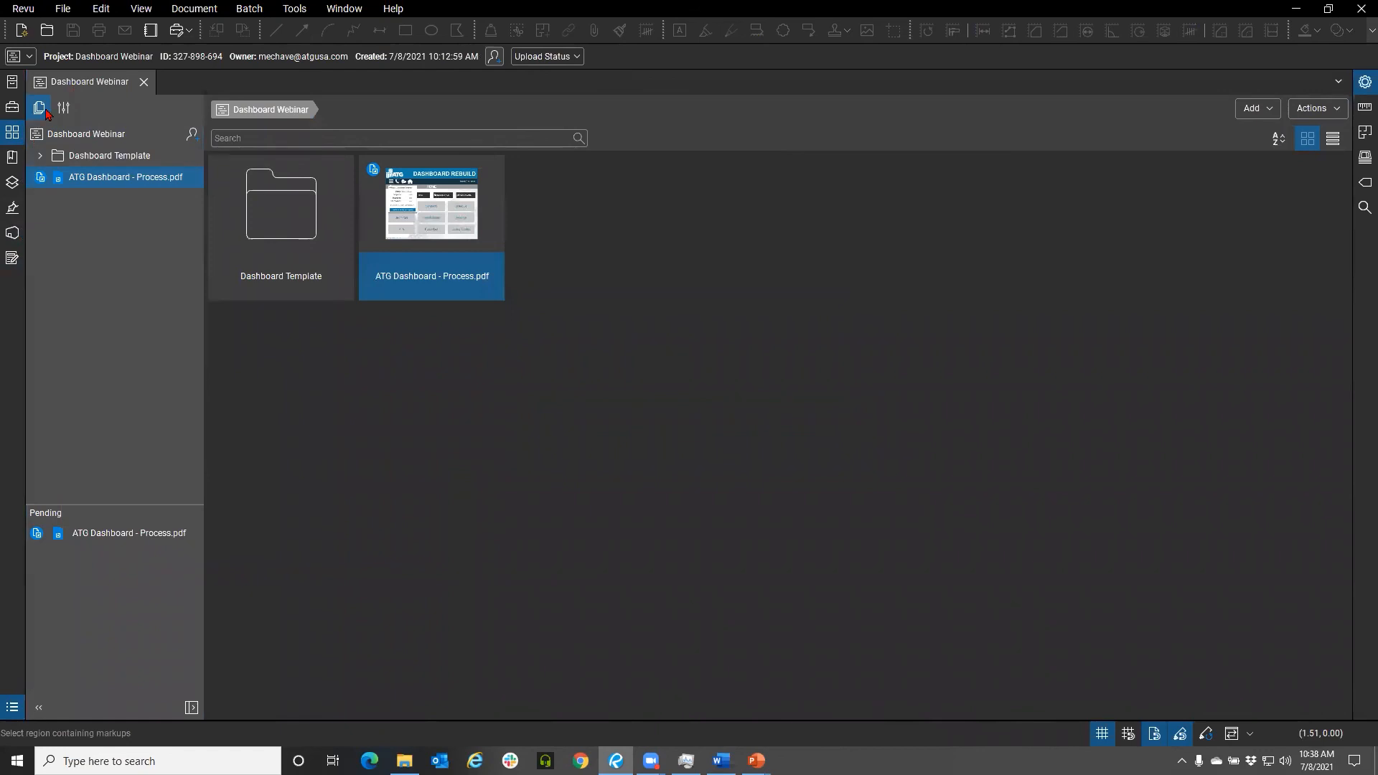
pyautogui.click(144, 82)
pyautogui.click(13, 233)
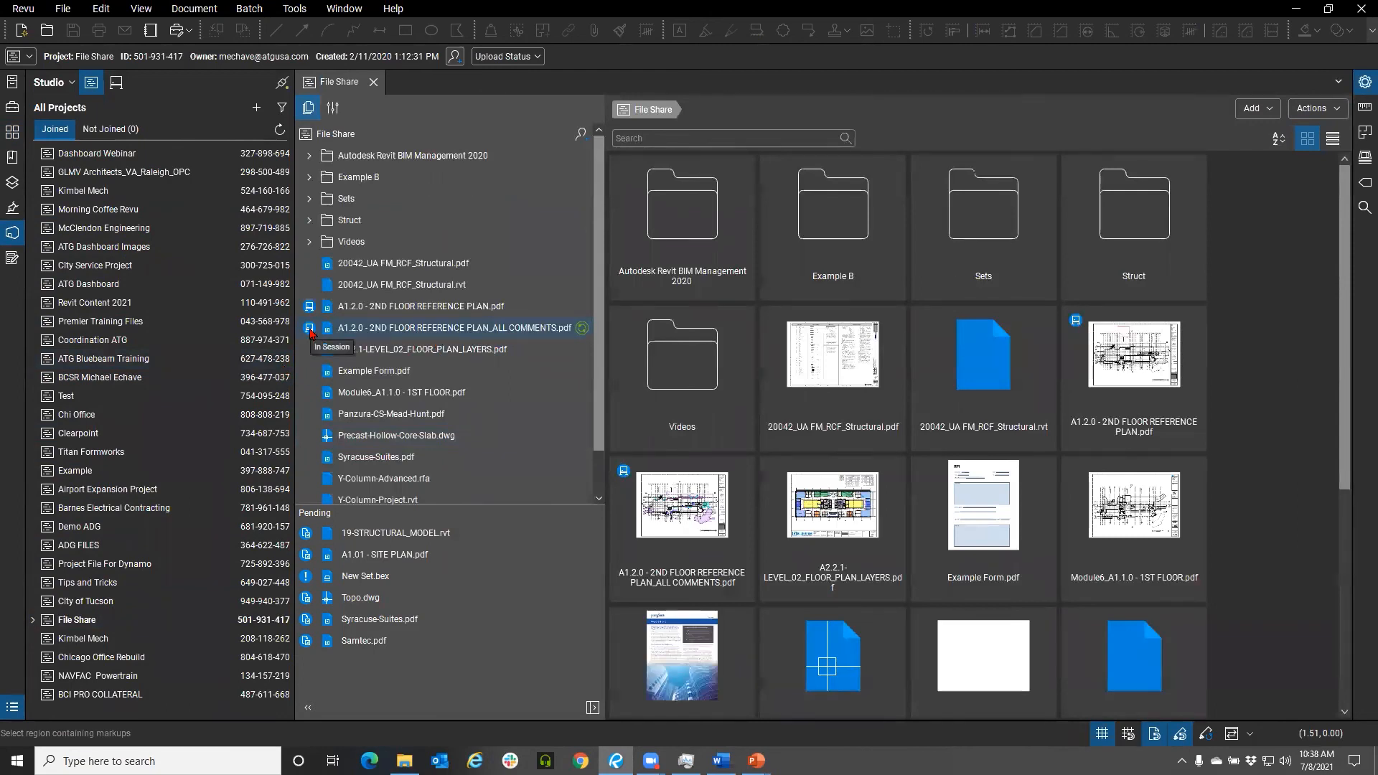
pyautogui.click(309, 220)
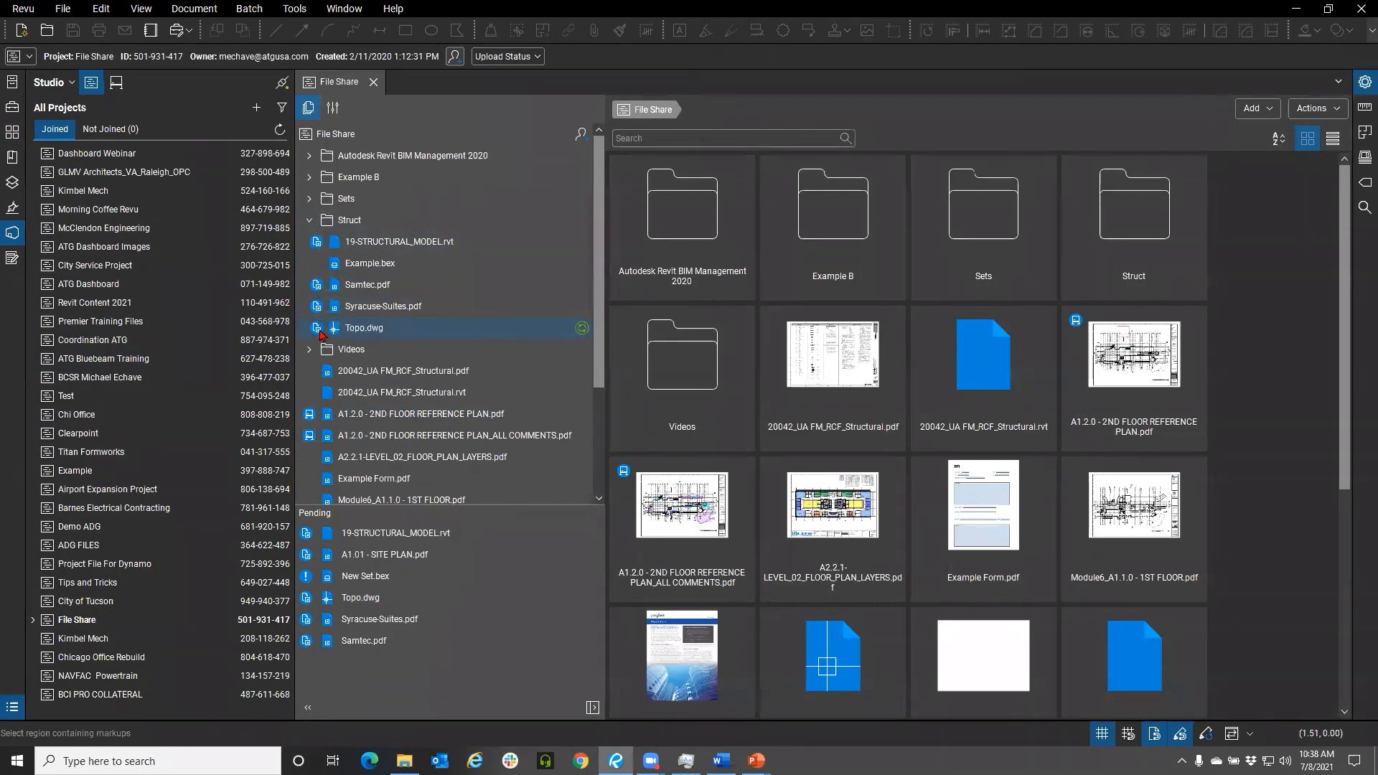
pyautogui.click(310, 221)
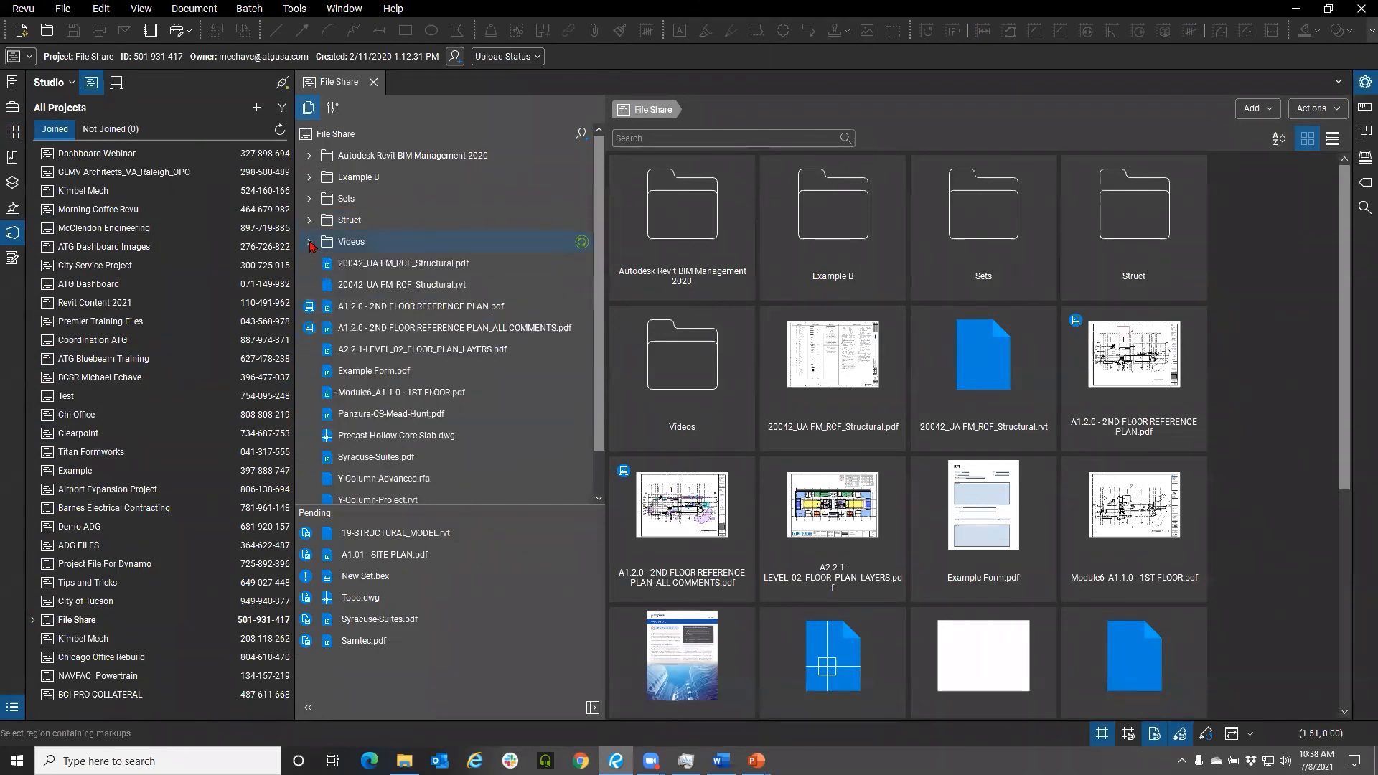
# Collapse the Videos folder and expand the Example B and Sets folders to browse the File Share project's files
pyautogui.click(310, 242)
pyautogui.click(310, 242)
pyautogui.scroll(-2, 413, 346)
pyautogui.scroll(2, 402, 344)
pyautogui.click(310, 177)
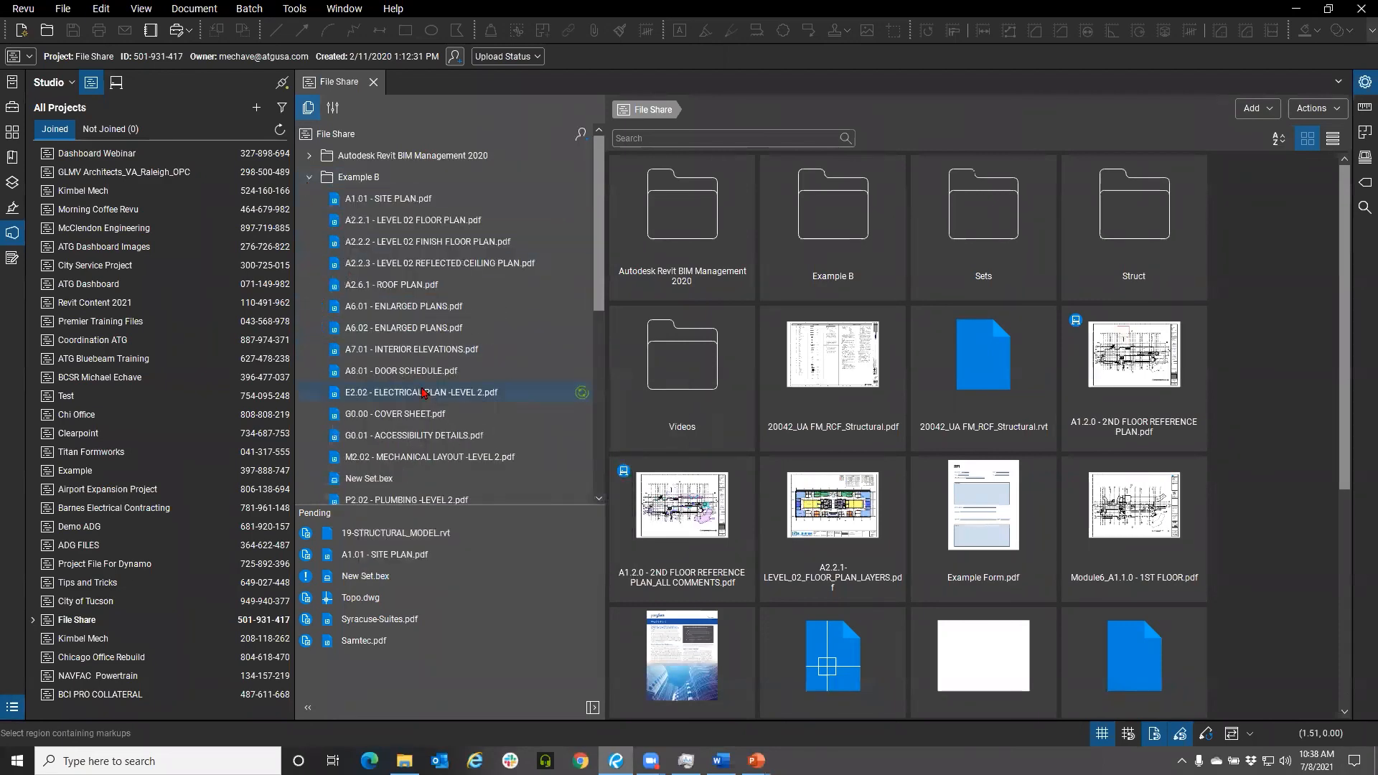
pyautogui.scroll(-3, 423, 392)
pyautogui.click(309, 302)
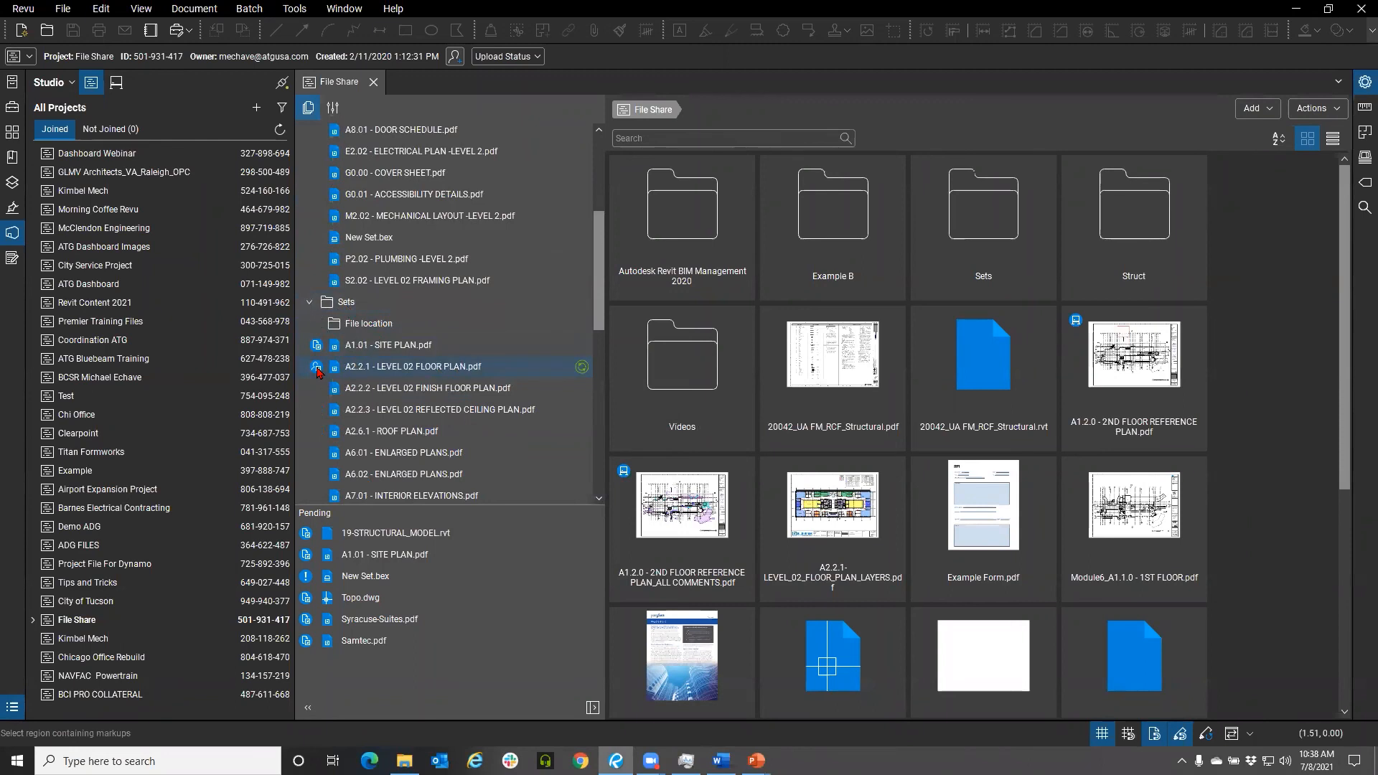
pyautogui.moveTo(314, 371)
pyautogui.rightClick(352, 371)
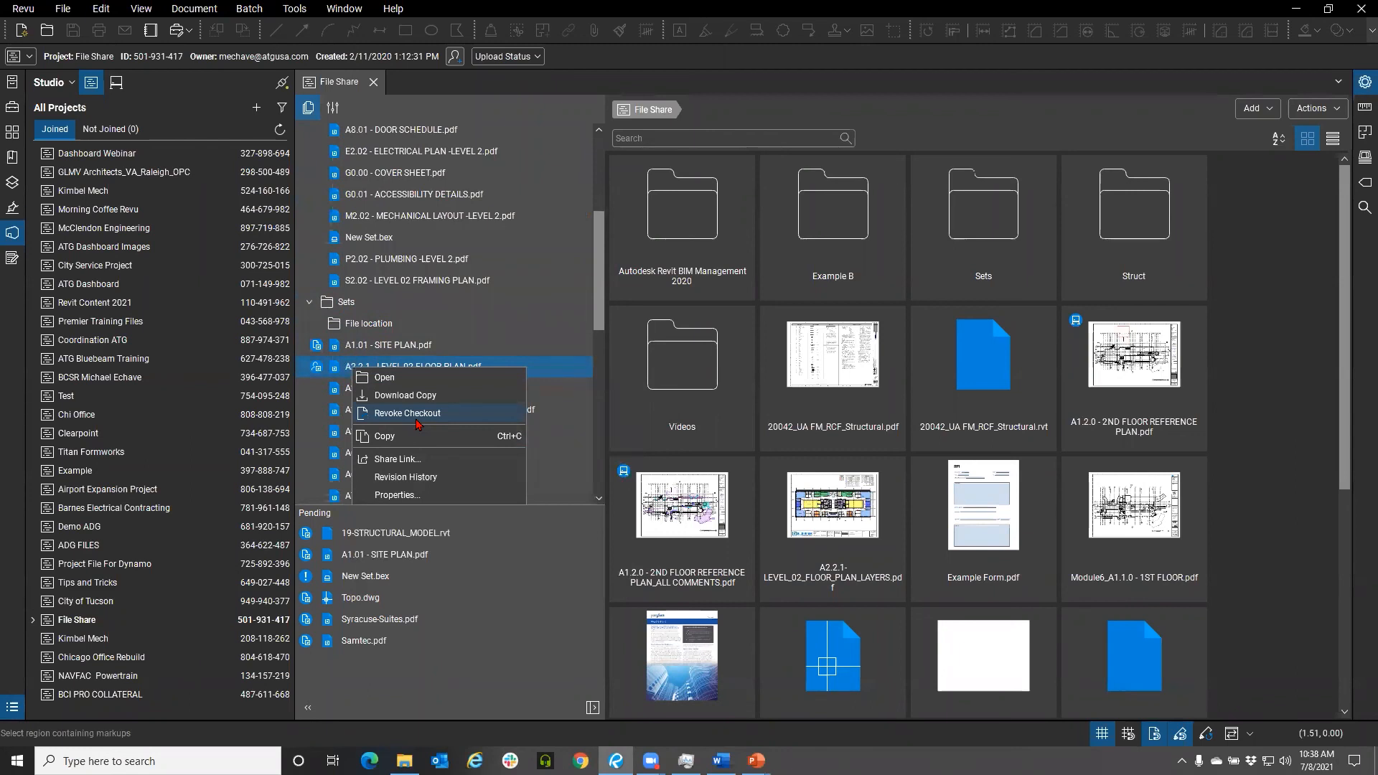
pyautogui.click(328, 409)
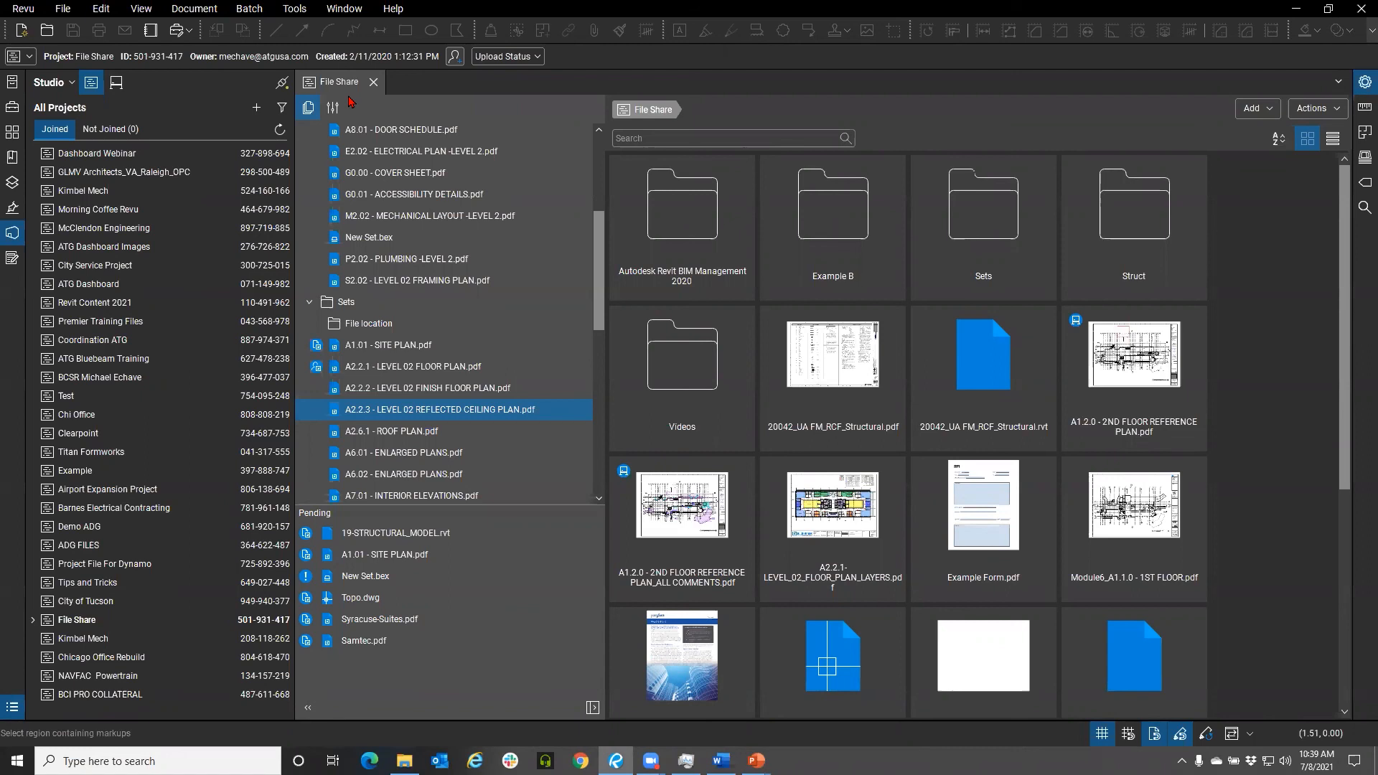
# Close the File Share project tab and hide the Studio panel
pyautogui.click(373, 81)
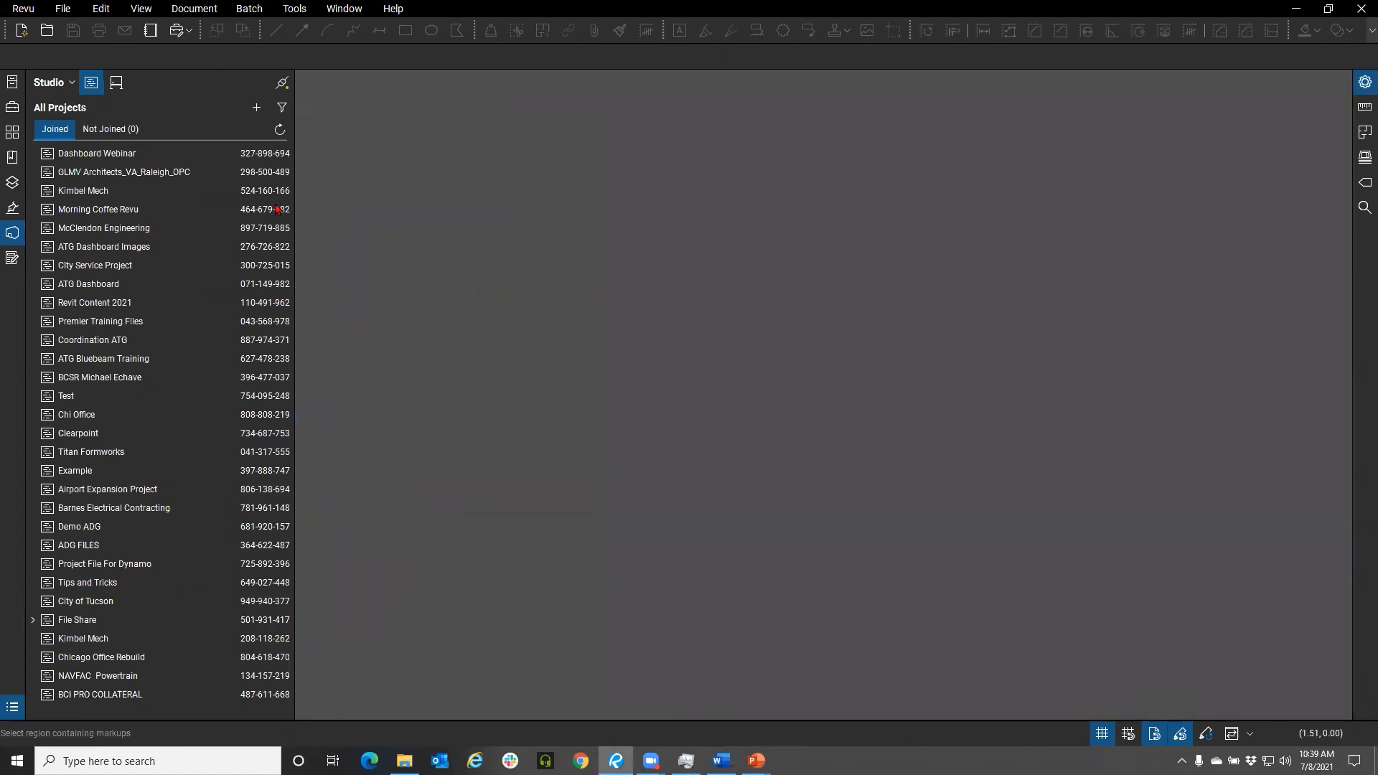
pyautogui.click(18, 237)
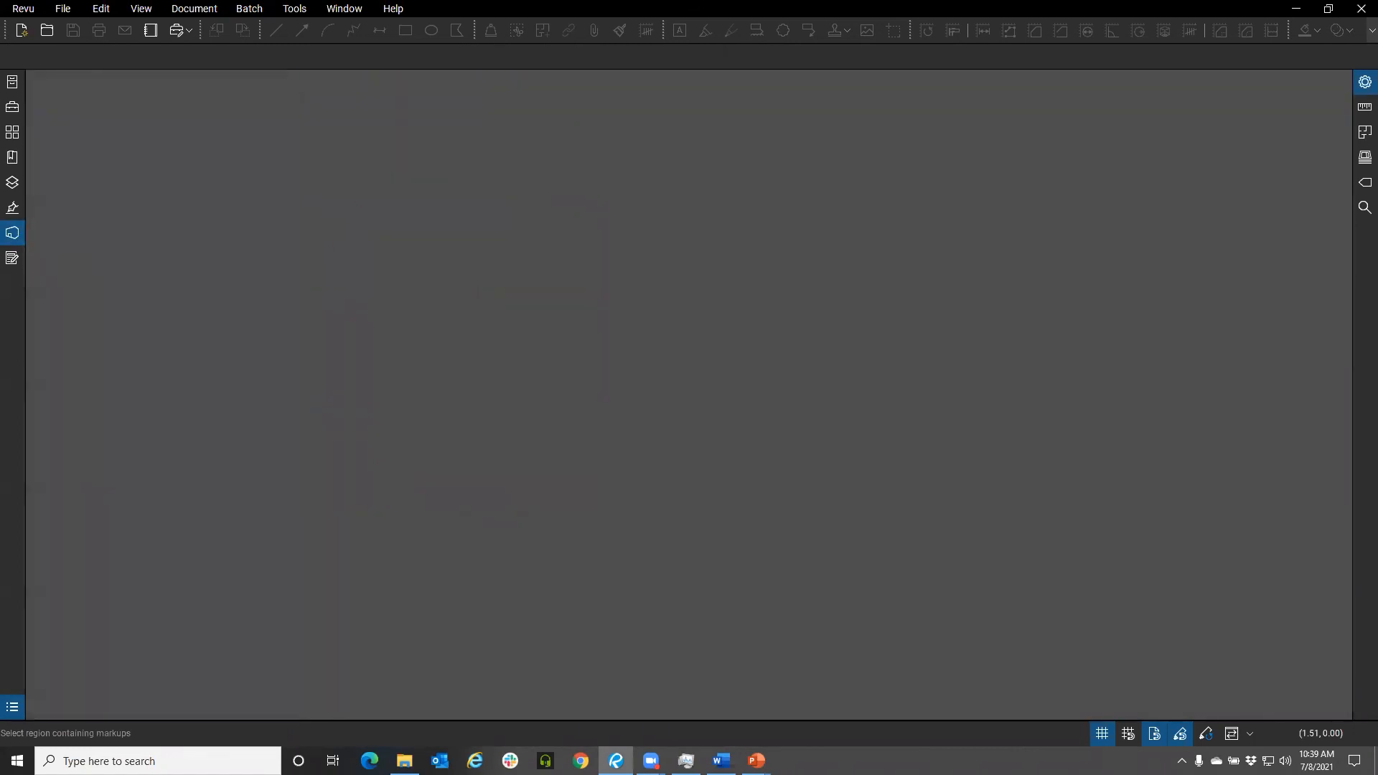